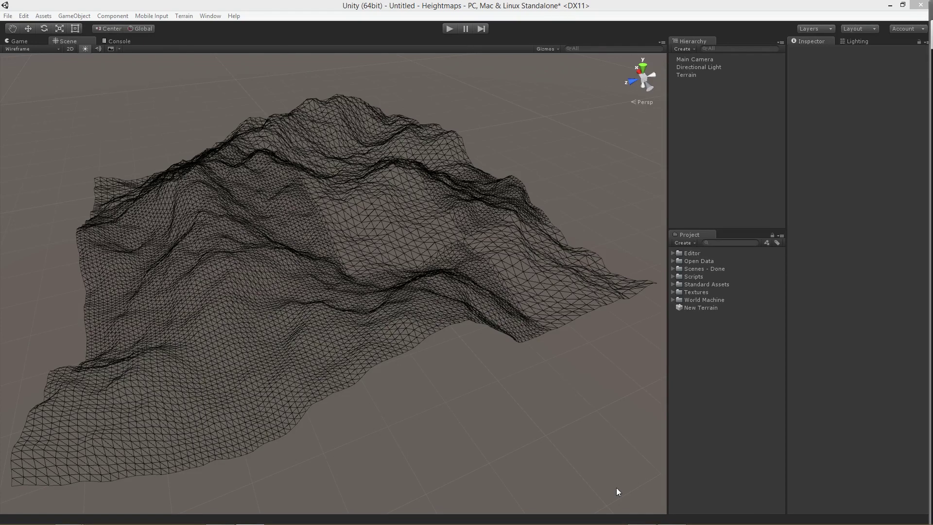
- Examine the wireframe terrain from several sides, comparing the mesh density up close and from a distance
mouse_move(302, 368)
alt+right_down()
mouse_move(354, 370)
mouse_move(315, 365)
alt+right_up()
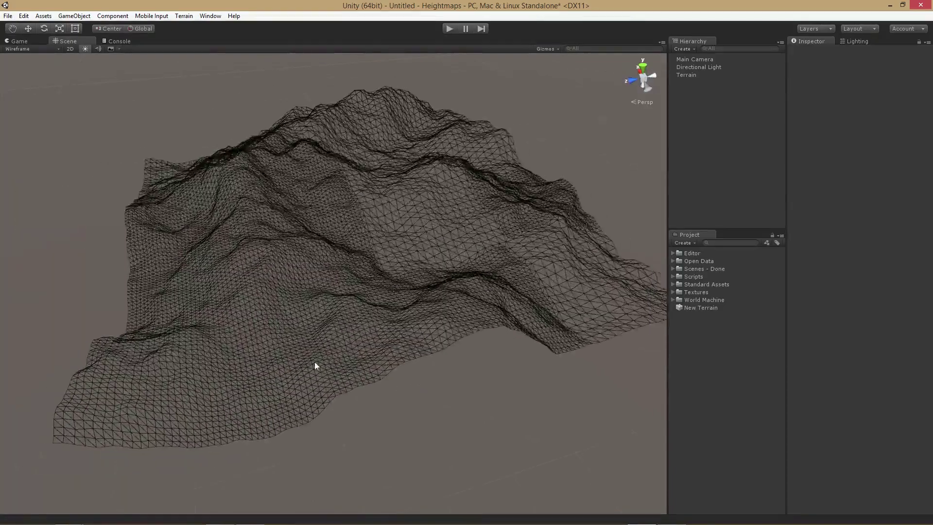
alt+drag(311, 364, 785, 368)
scroll(346, 354, up, 6)
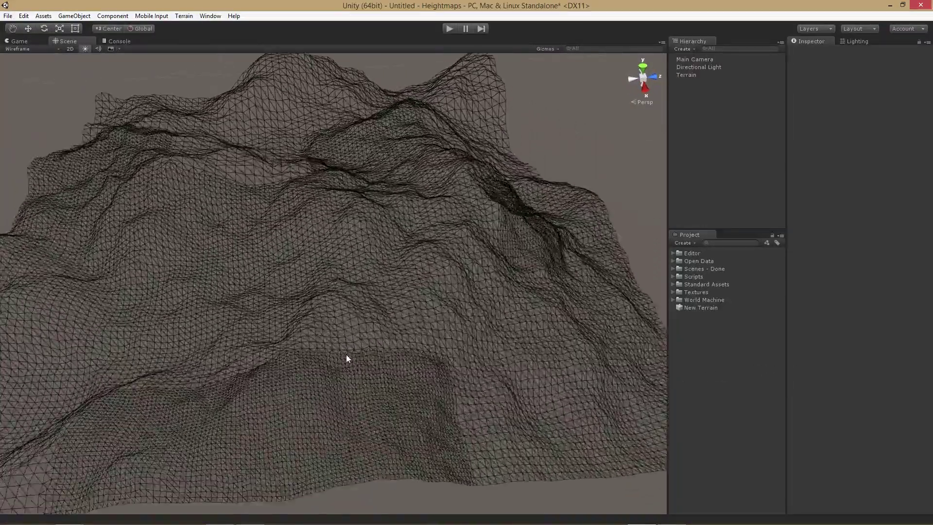
scroll(346, 355, down, 8)
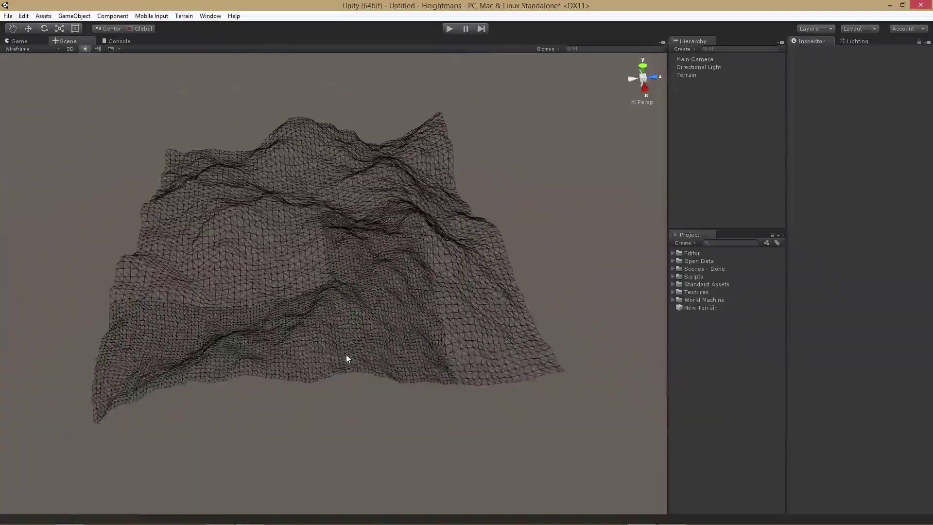
alt+drag(346, 354, 490, 348)
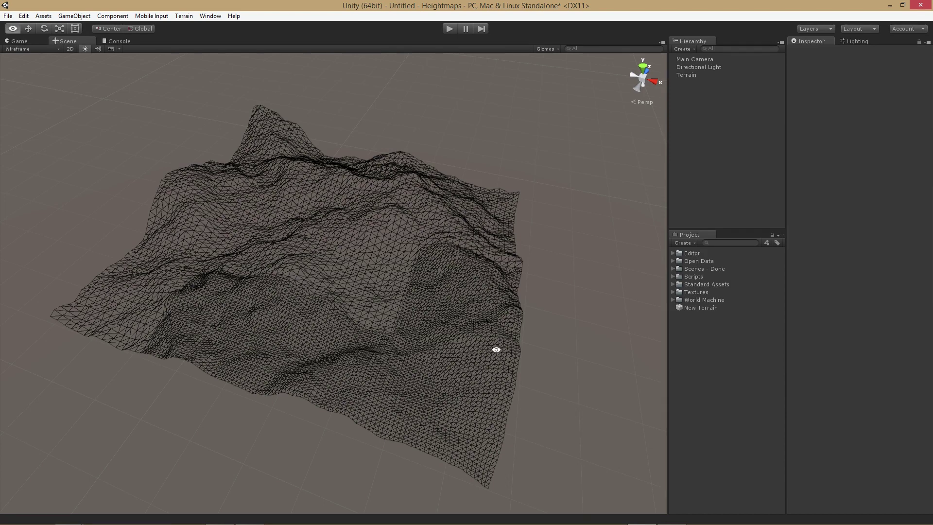
- Switch to the web browser and compare the image results for heightmaps and lunar textures
key(alt+Tab)
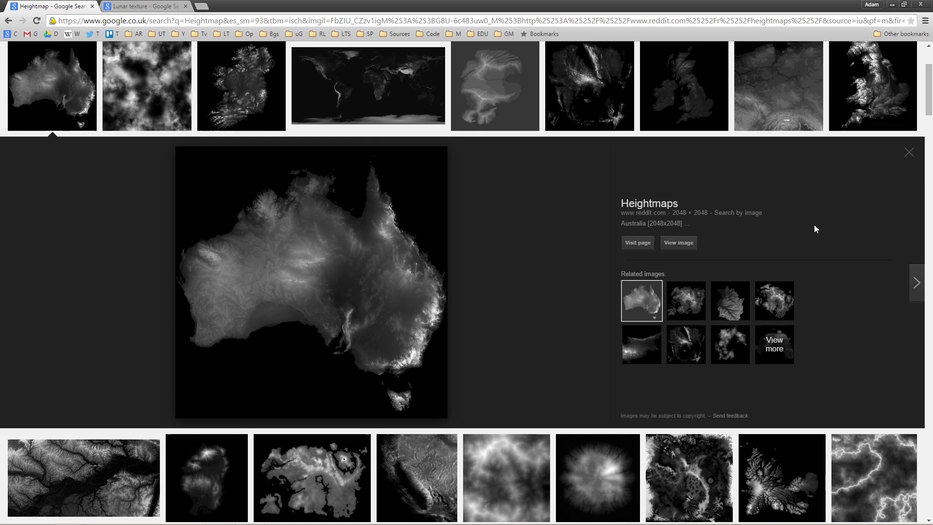
click(146, 7)
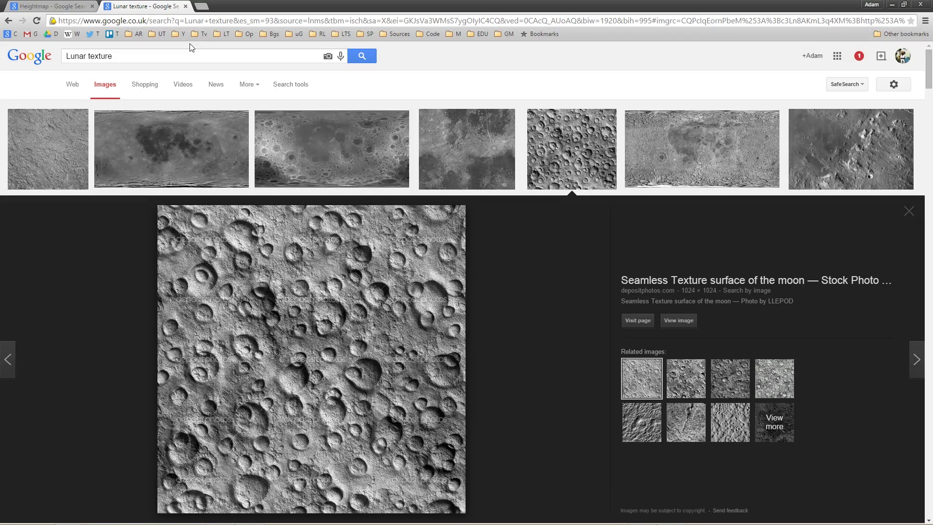
click(58, 4)
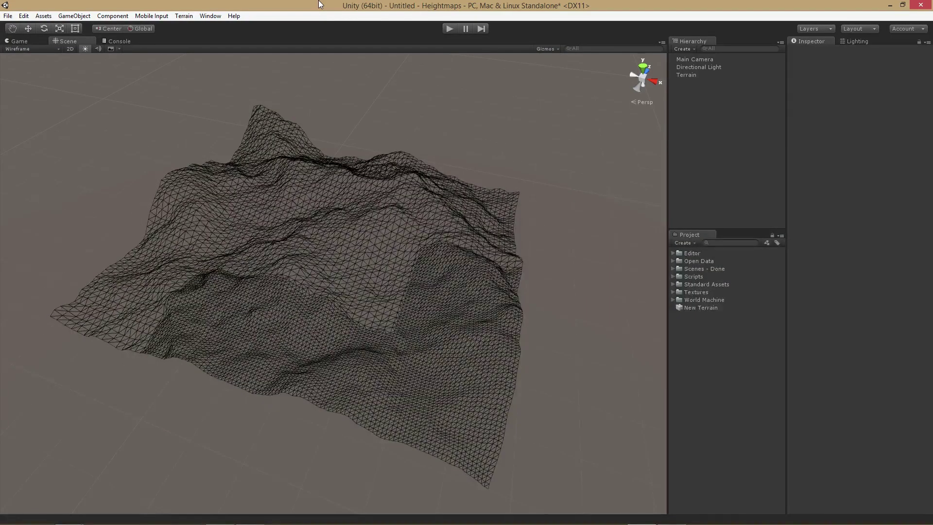
- In Unity, create a new scene without saving the current one, and turn off automatic lighting builds
key(ctrl+n)
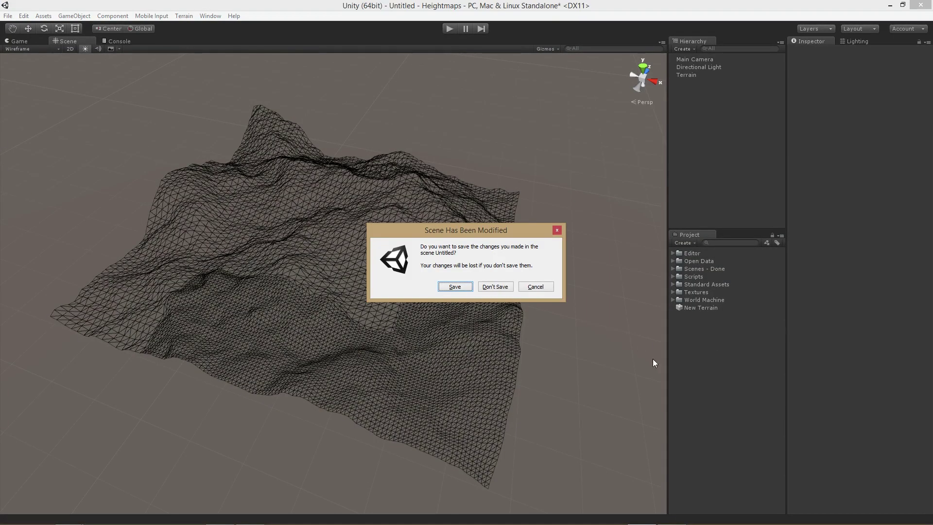
click(494, 288)
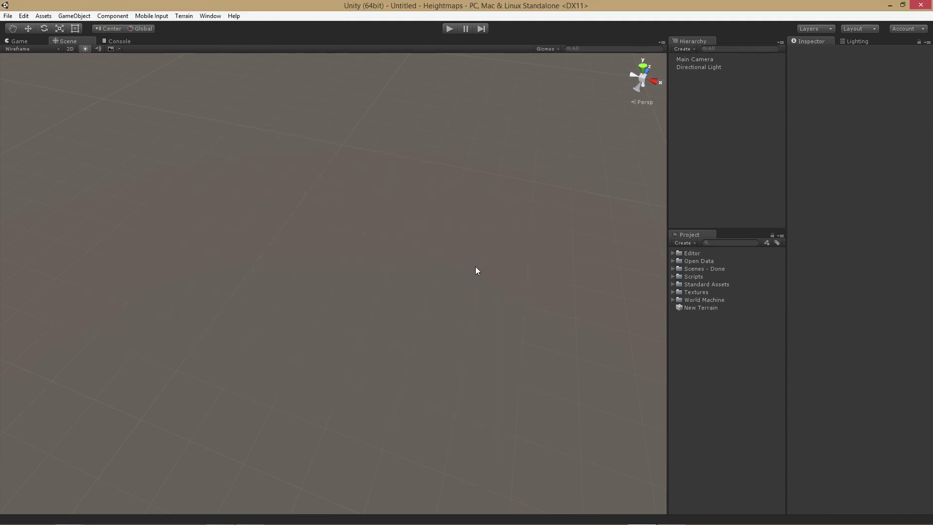
click(851, 41)
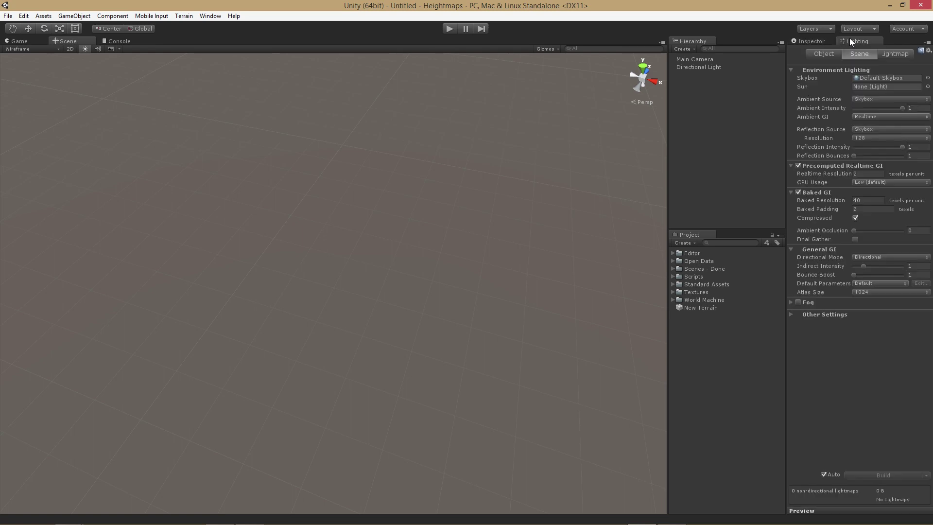
click(823, 475)
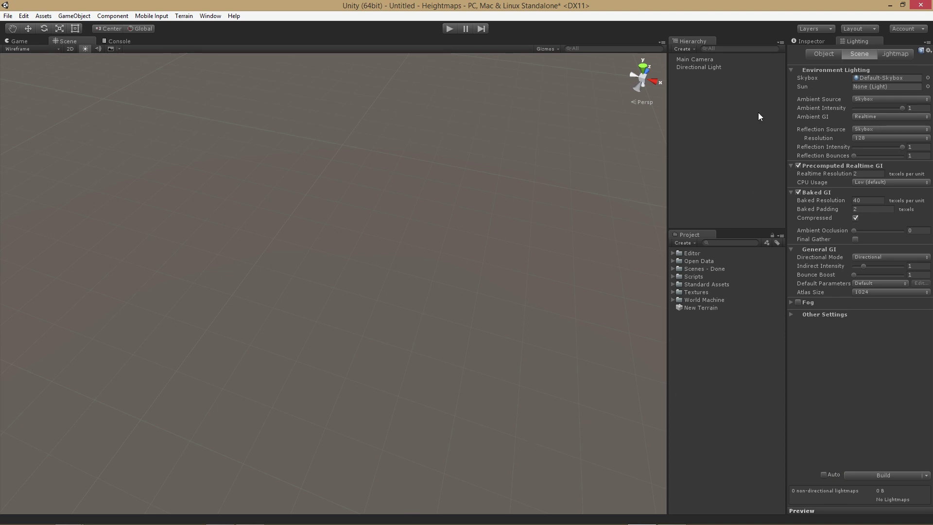
- Add a 3D Terrain object to the empty scene
click(676, 49)
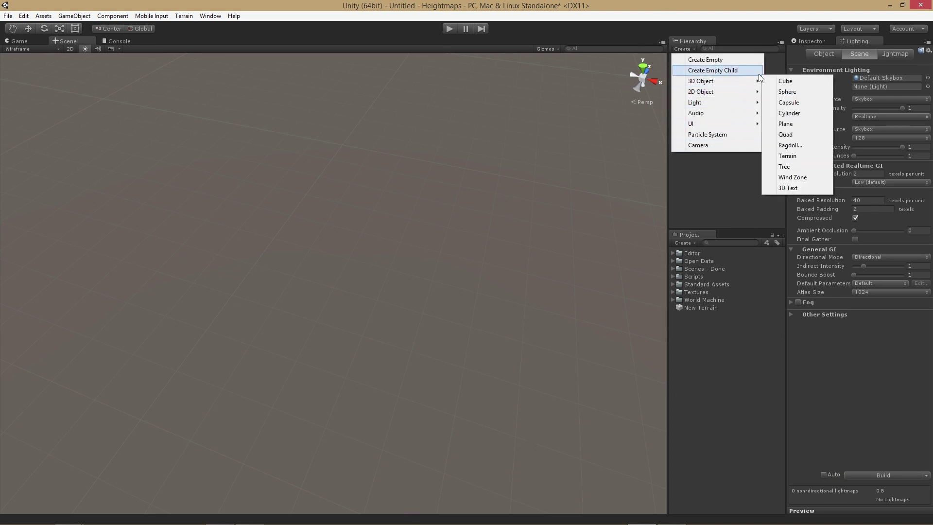
mouse_move(753, 84)
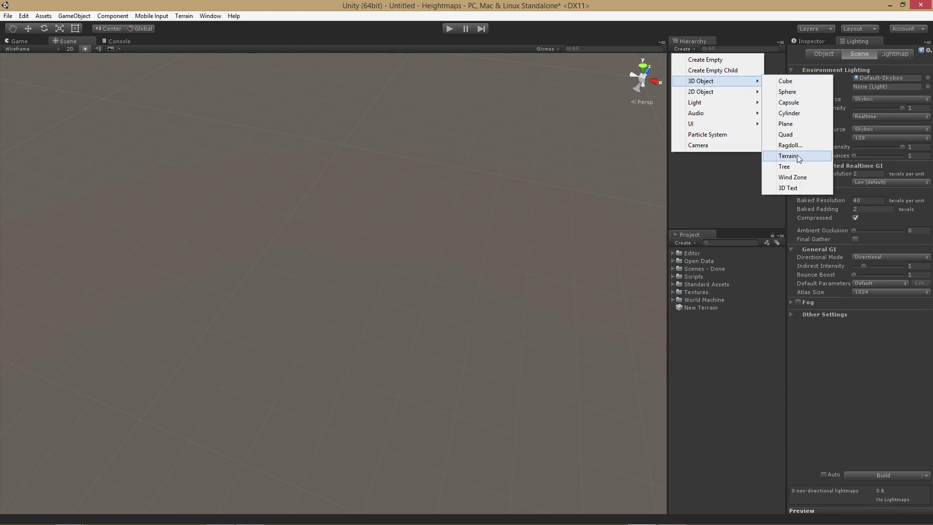
click(788, 153)
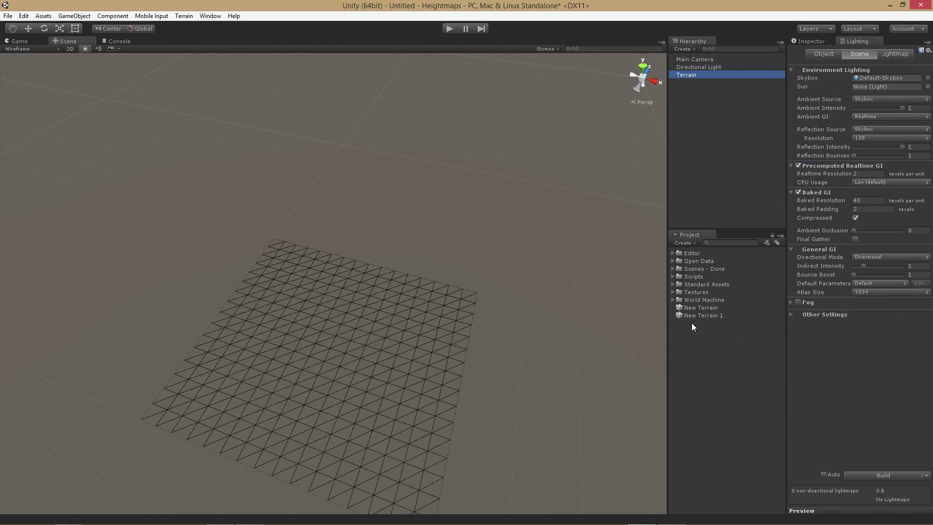
- Delete the old New Terrain asset from the project and rename the New Terrain 1 asset as New Terrain
click(707, 308)
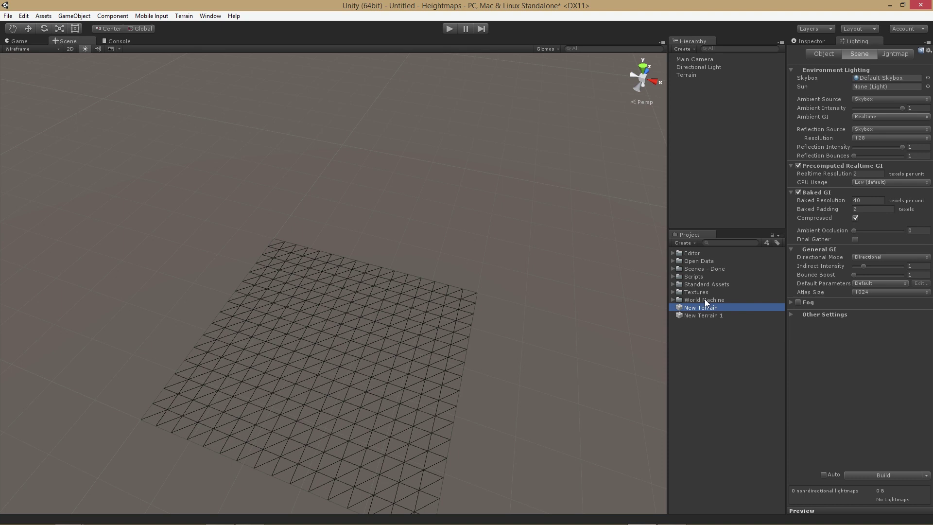
key(Delete)
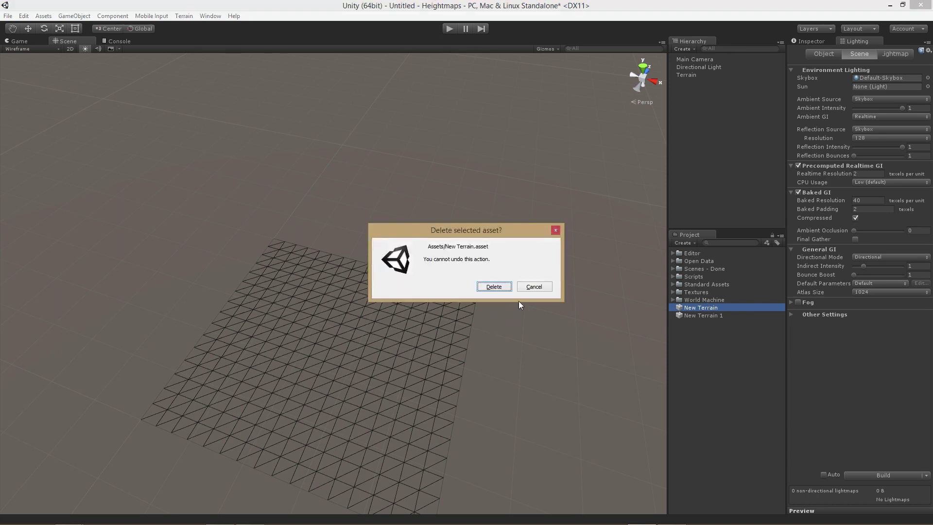
click(494, 287)
click(699, 307)
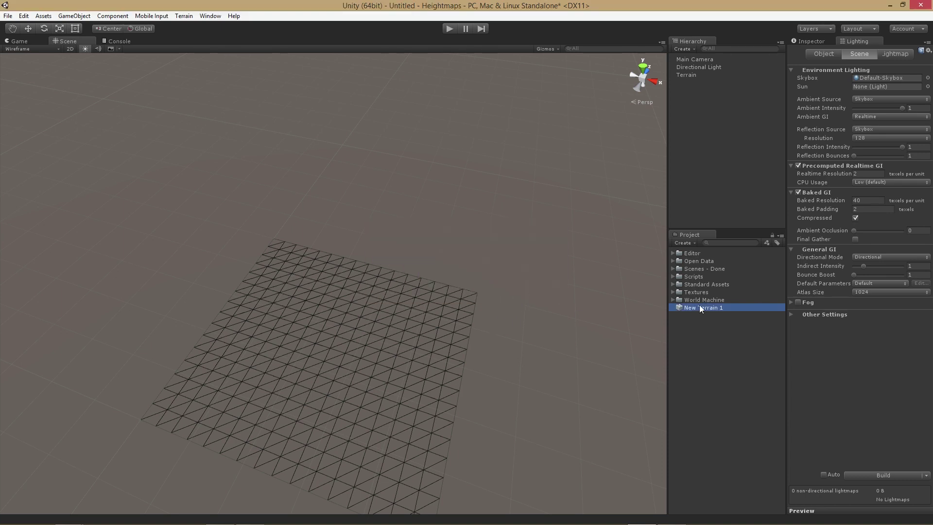
click(699, 304)
key(End)
key(BackSpace)
key(BackSpace)
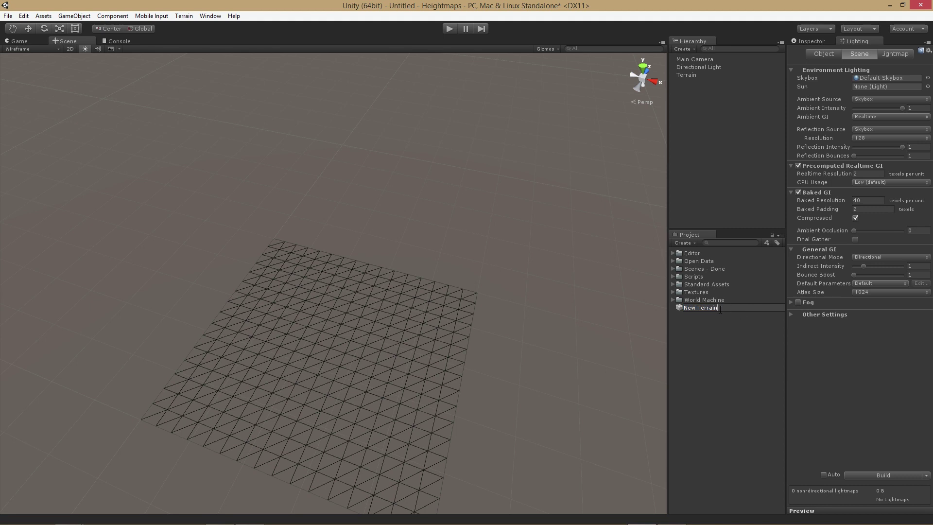
key(Return)
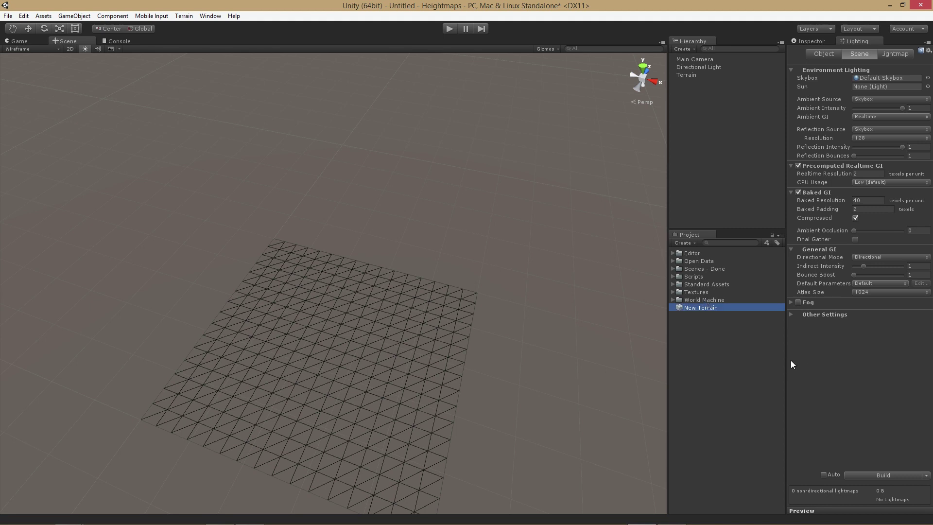
- Change the scene view's shading mode from Wireframe to Shaded
right_drag(486, 452, 439, 410)
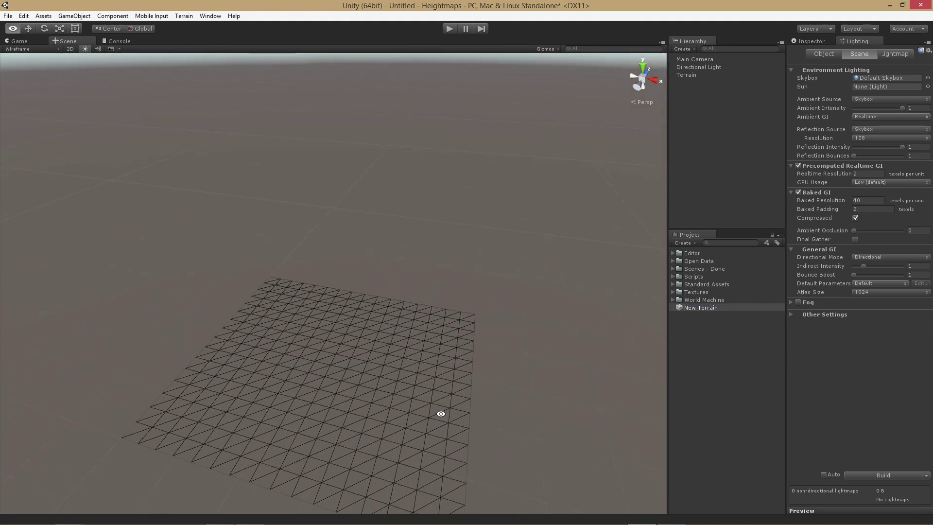
click(27, 50)
click(40, 65)
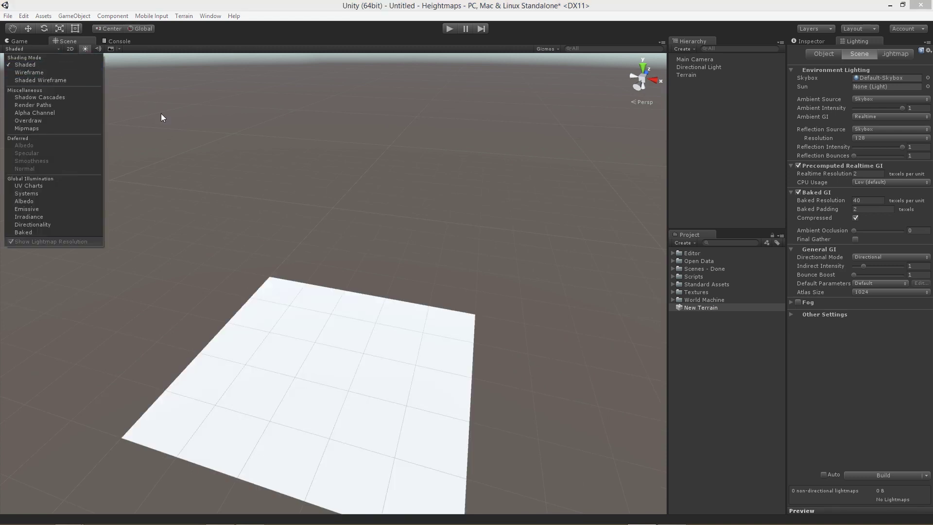
- Add a terrain texture to the Terrain object, with Grass-A as the albedo and Grass-N as the normal map
click(375, 420)
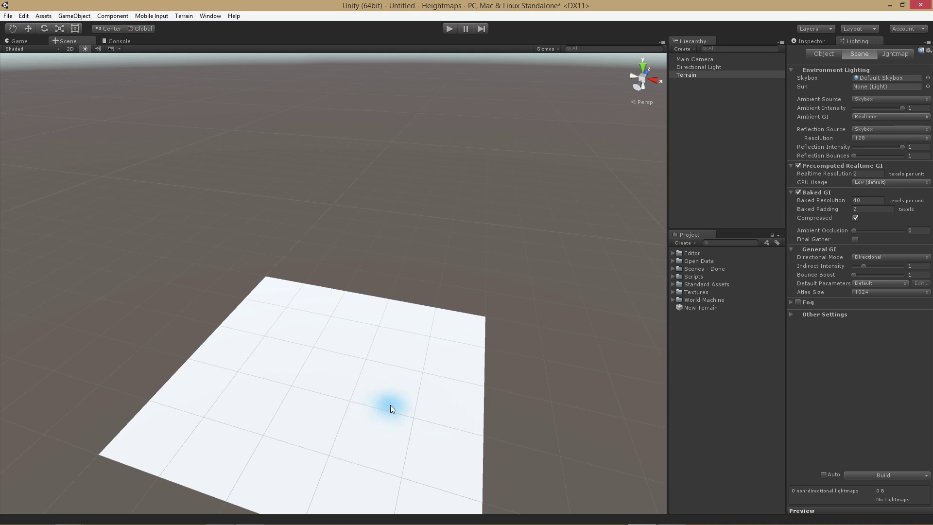
click(810, 42)
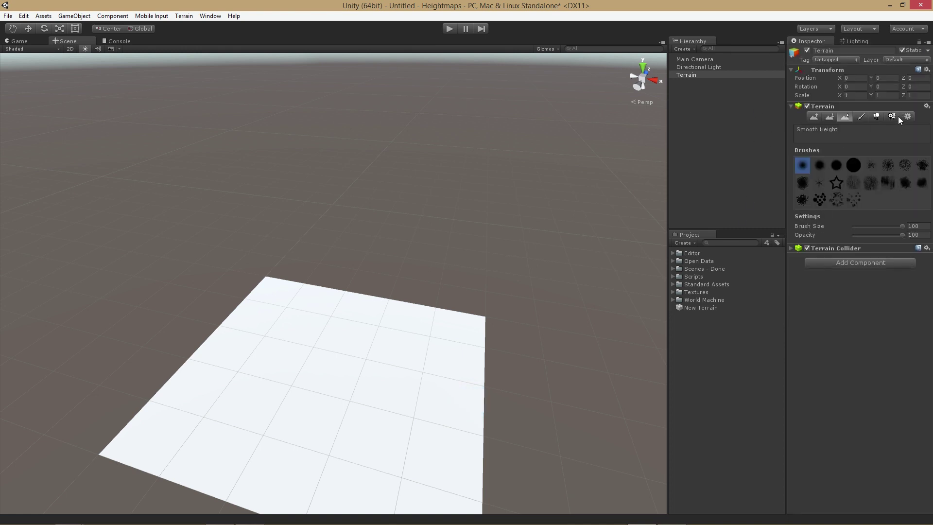
click(860, 117)
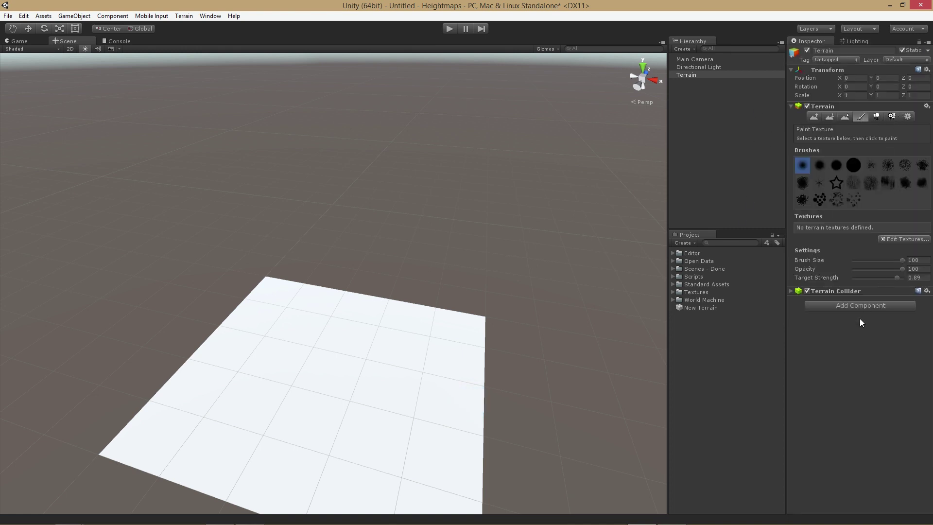
click(902, 238)
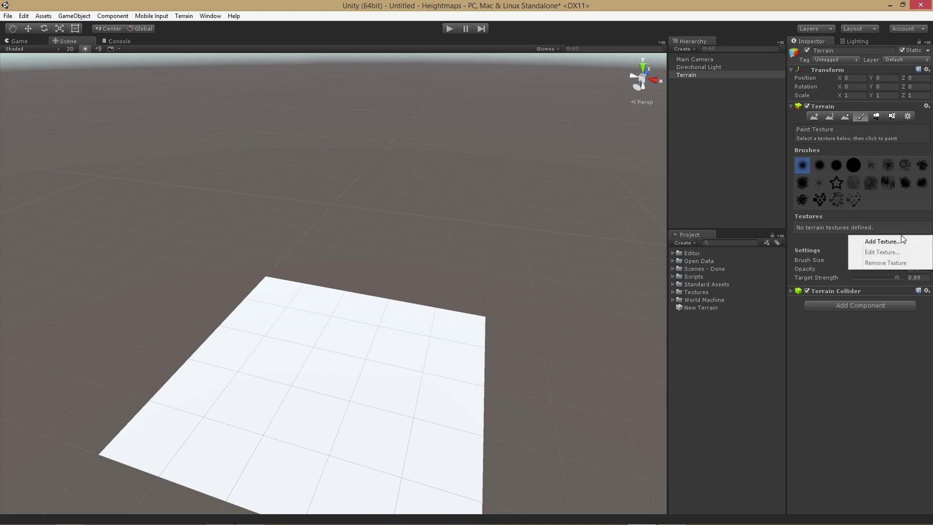
click(902, 243)
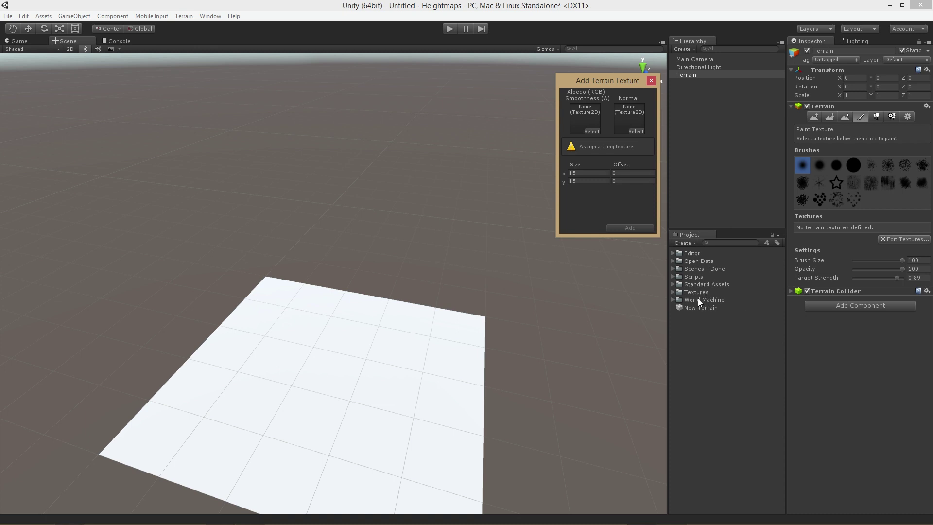
click(672, 292)
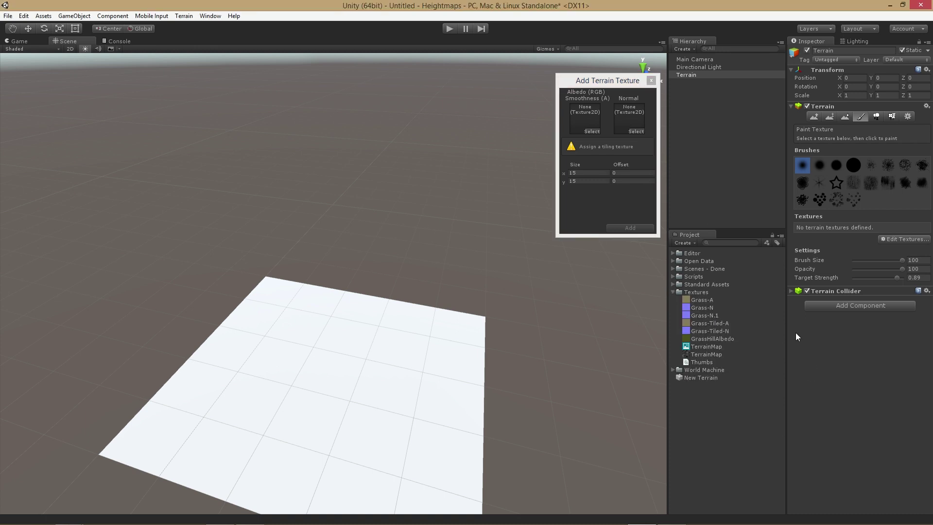
click(709, 299)
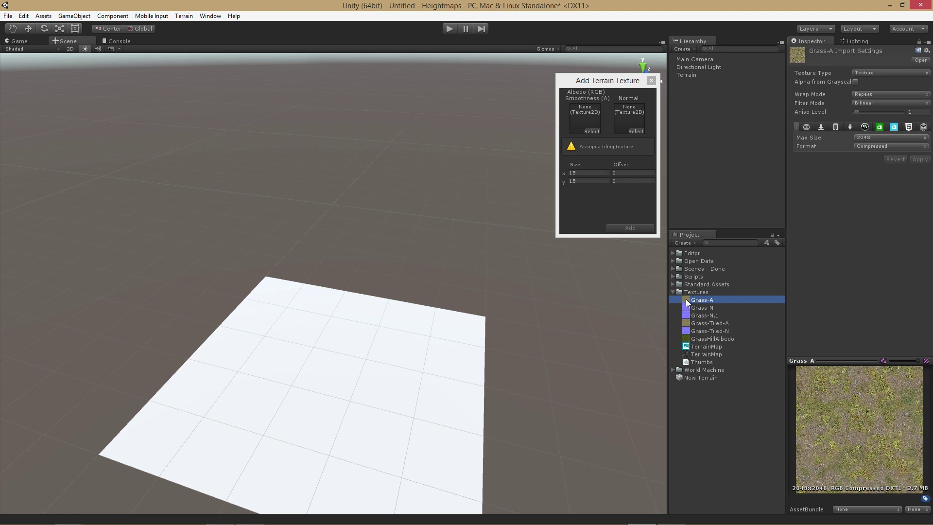
drag(686, 299, 577, 126)
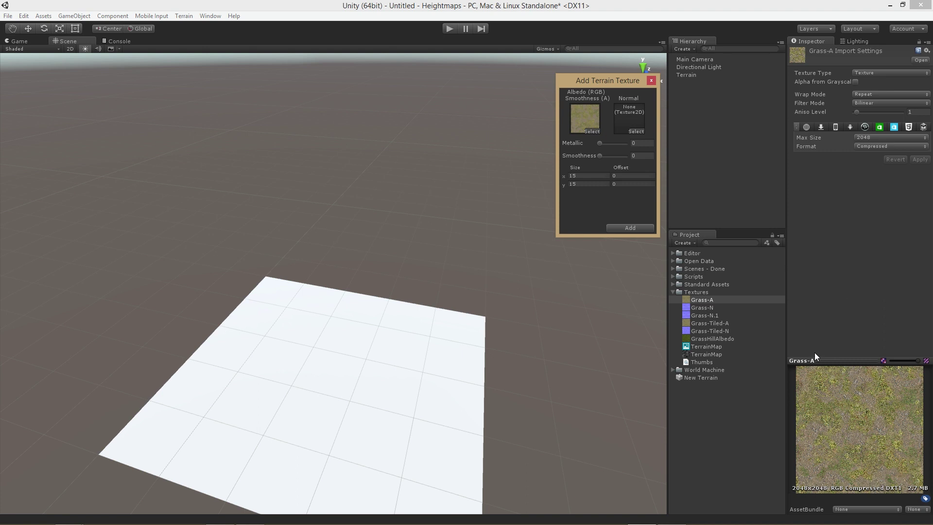
drag(707, 306, 626, 122)
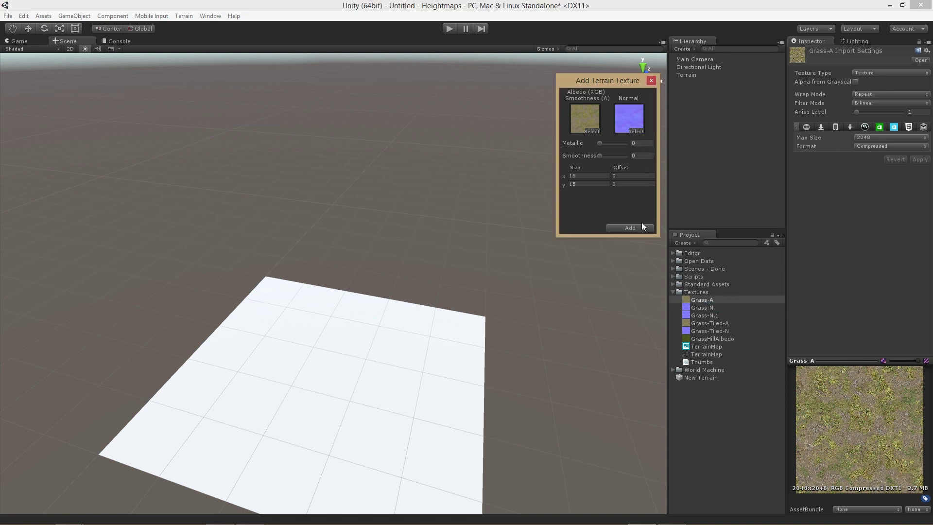
click(631, 227)
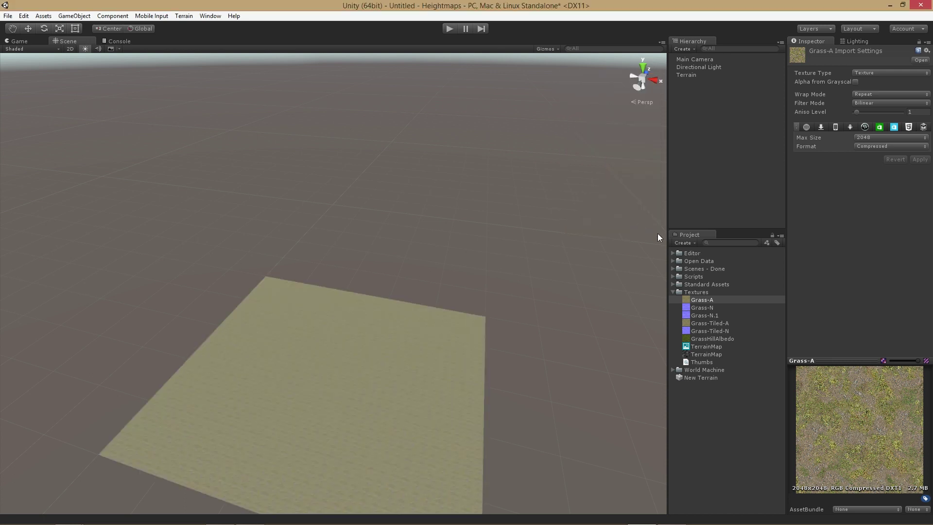
- Add the FPSController prefab from the Standard Assets first-person character to the scene
scroll(312, 400, down, 1)
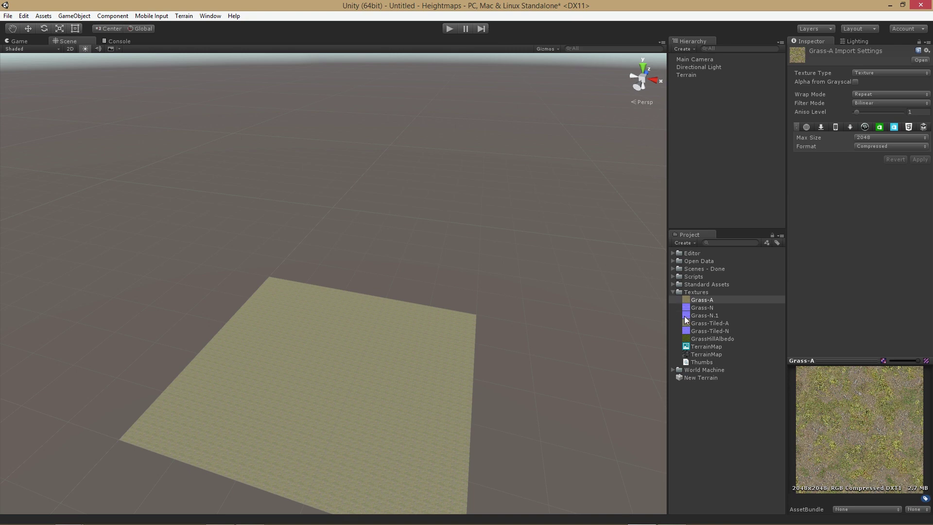
click(673, 284)
drag(724, 324, 730, 185)
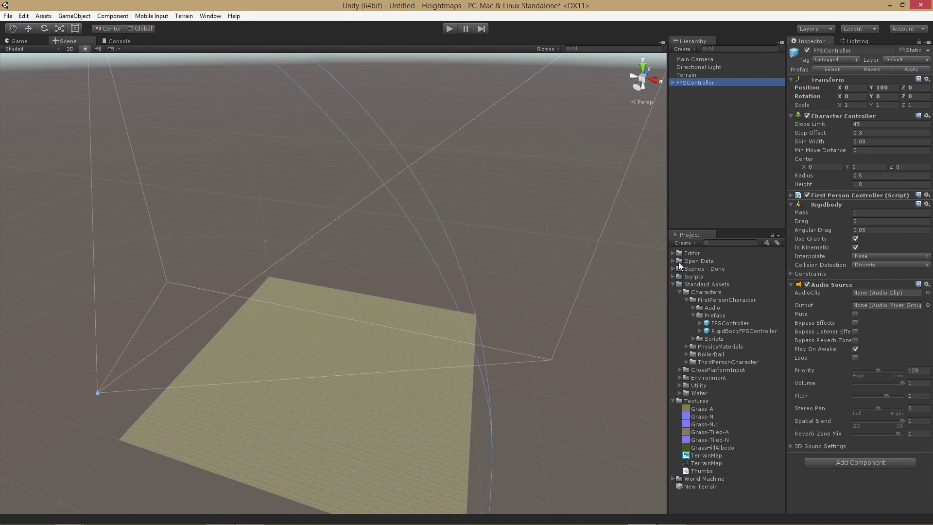
- Attach the HideCursor script from the Scripts folder to the FPSController object
click(673, 276)
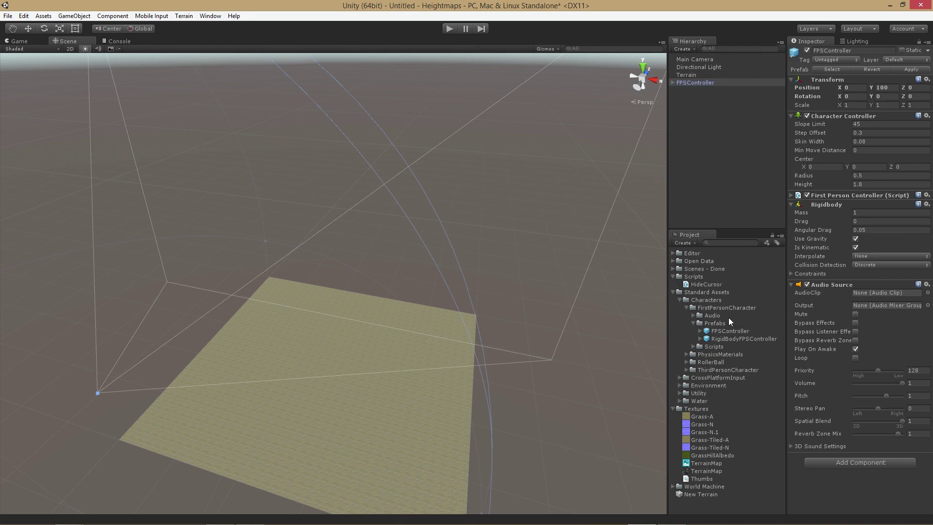
drag(695, 284, 750, 89)
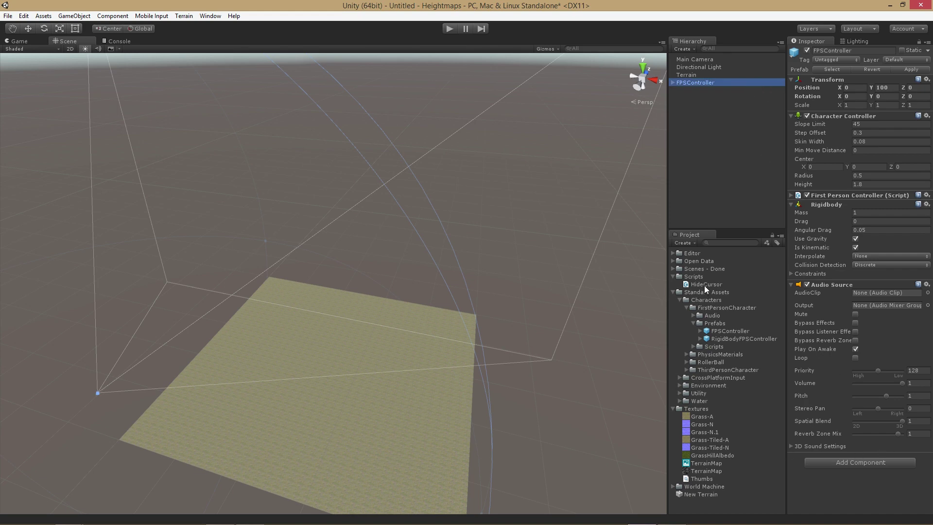
drag(704, 285, 891, 483)
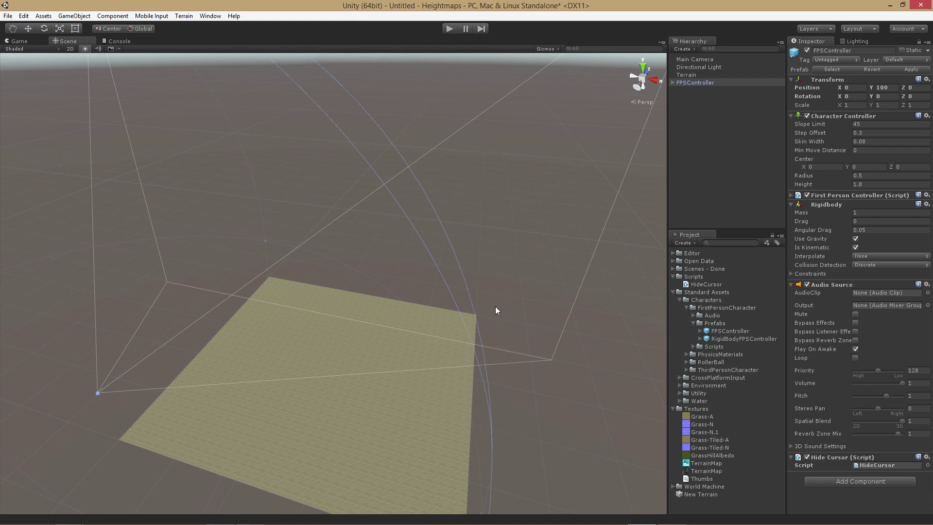
- Check the Terrain's width and length settings and centre it by setting its position to X -250 and Z -250
click(685, 75)
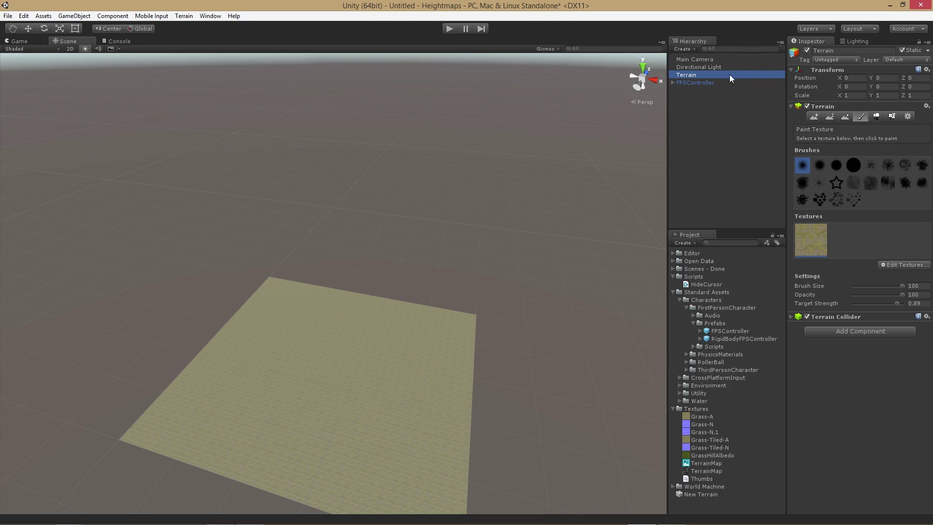
click(908, 118)
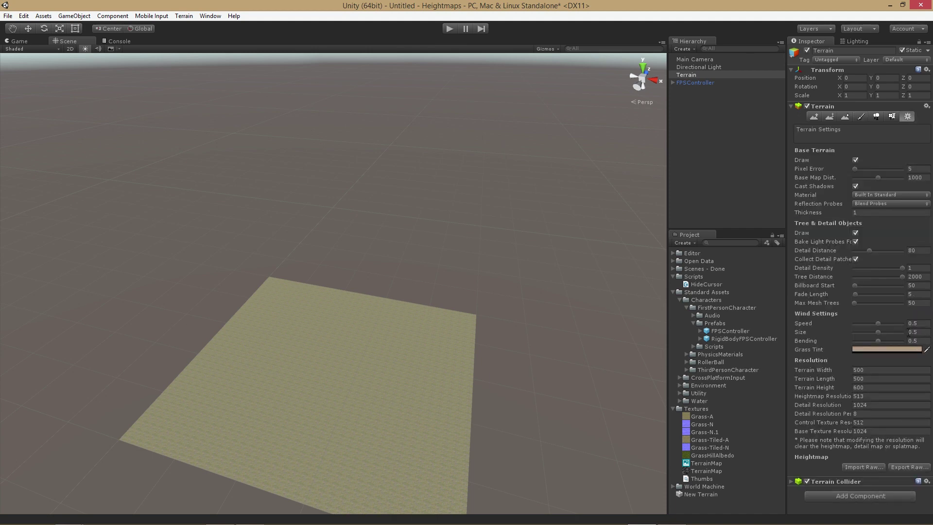
click(872, 369)
click(871, 378)
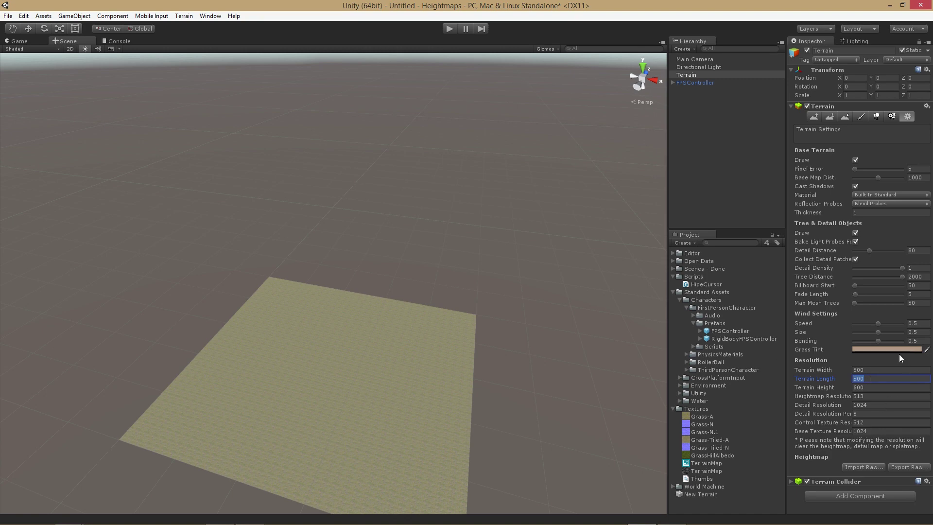
key(Return)
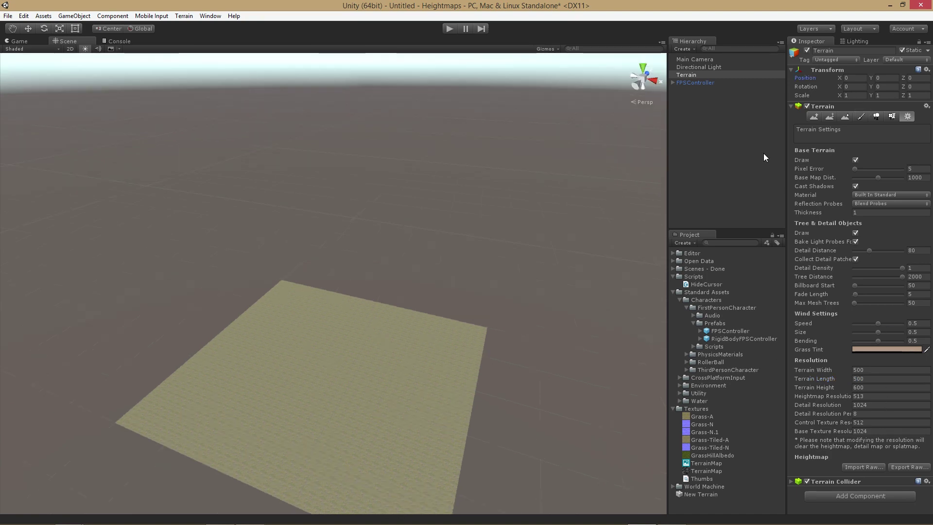
key(Tab)
text(-250)
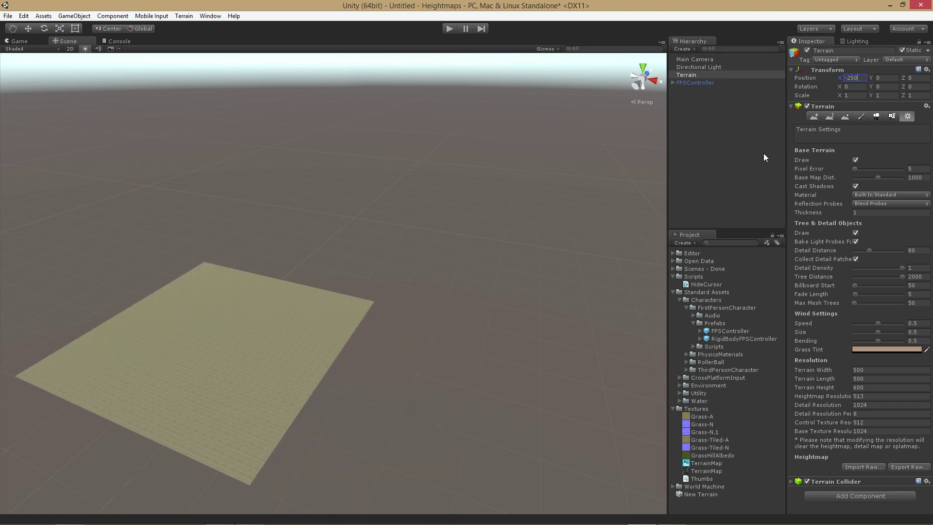
key(Tab)
key(Tab)
key(Tab)
key(Escape)
click(917, 78)
text(-250)
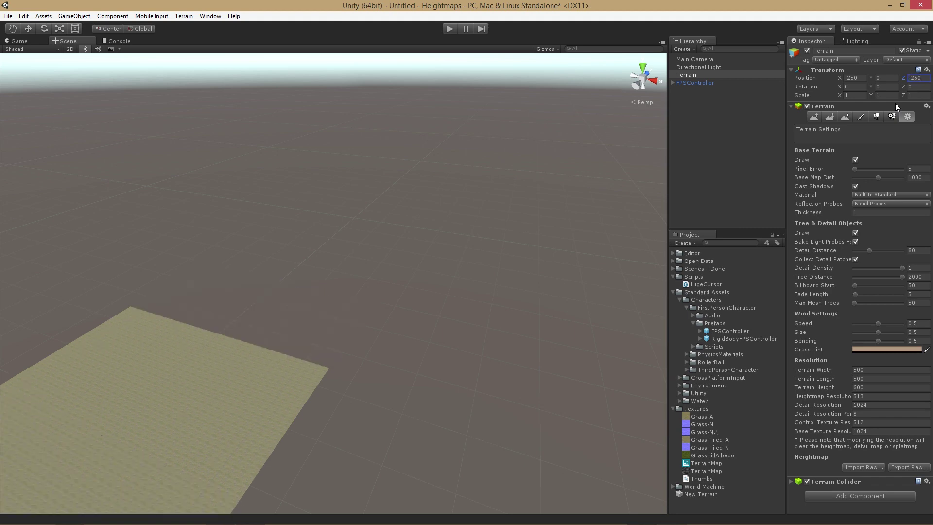
key(Tab)
key(f)
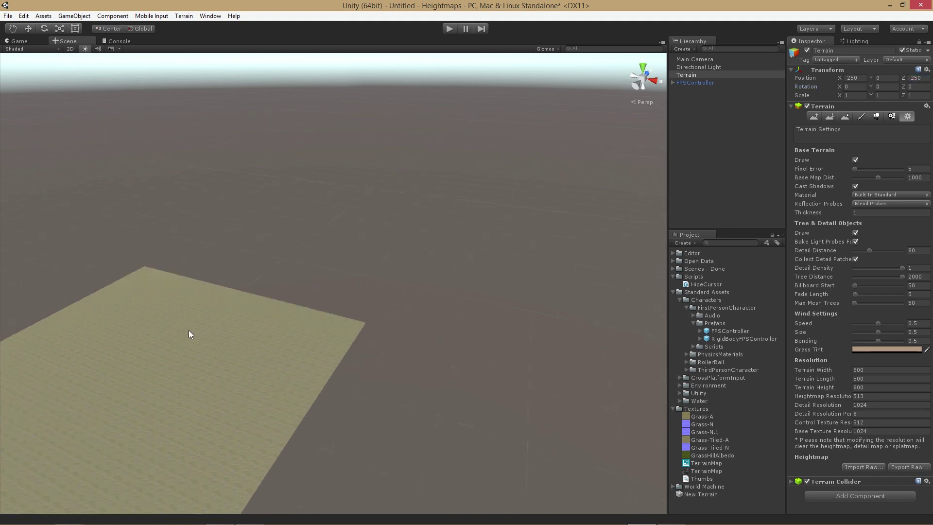
- Set the FPSController's Y position to 50 and play-test the scene briefly
click(716, 81)
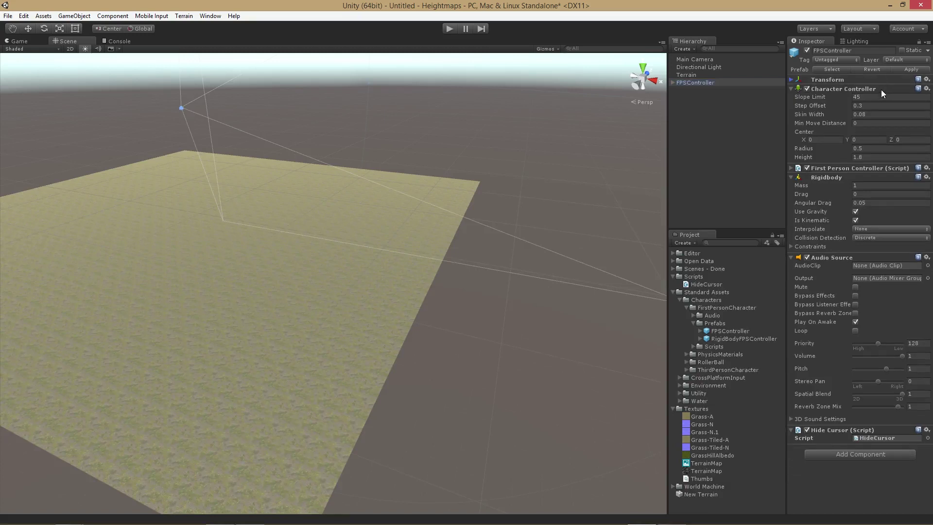
click(881, 88)
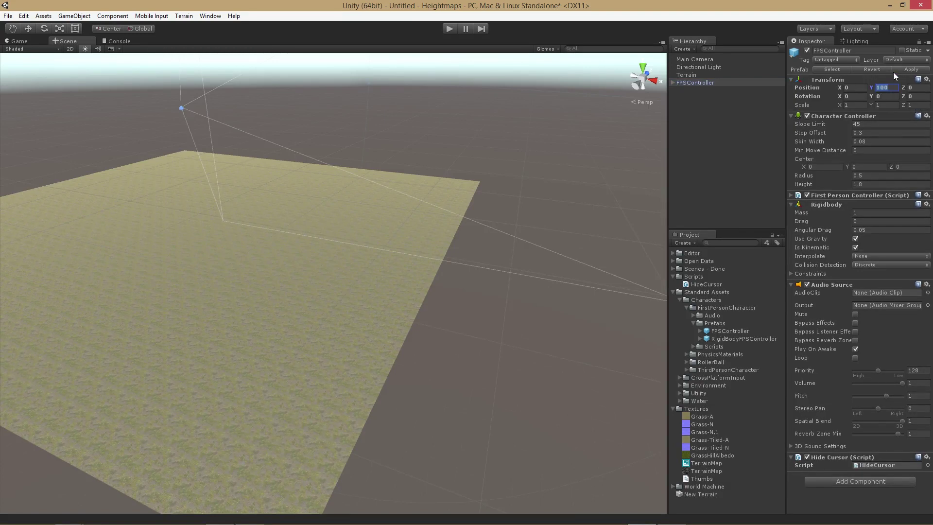
text(50)
key(ctrl+p)
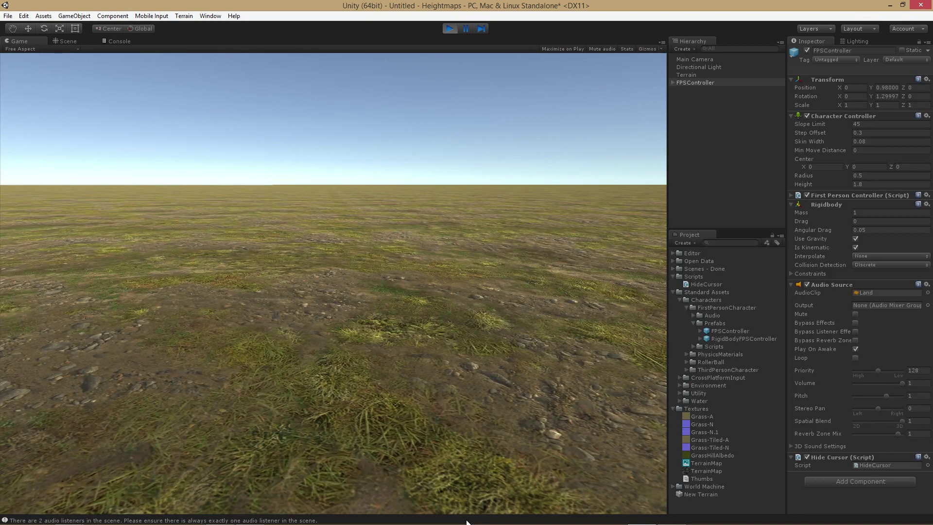
key(ctrl+p)
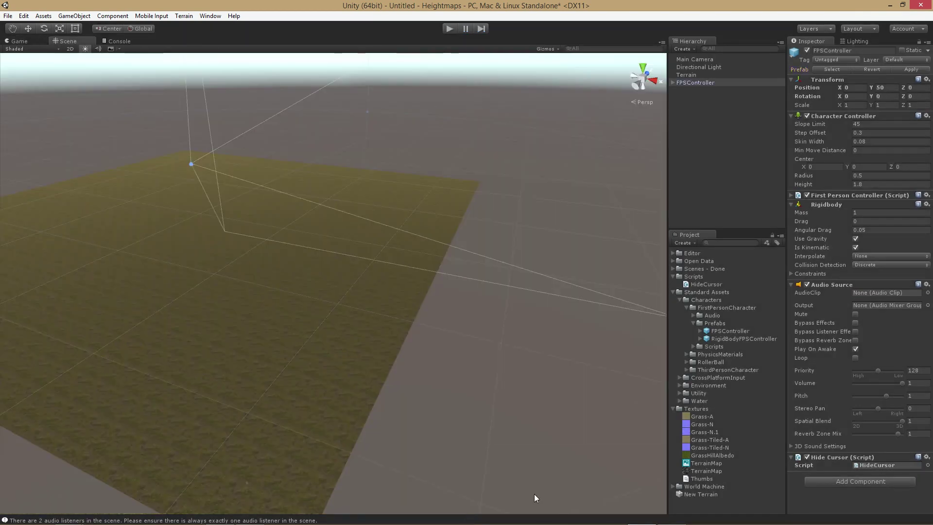
- Raise rough mountain ridges across the Terrain with two different textured brushes at brush size 100 and opacity 100
click(715, 73)
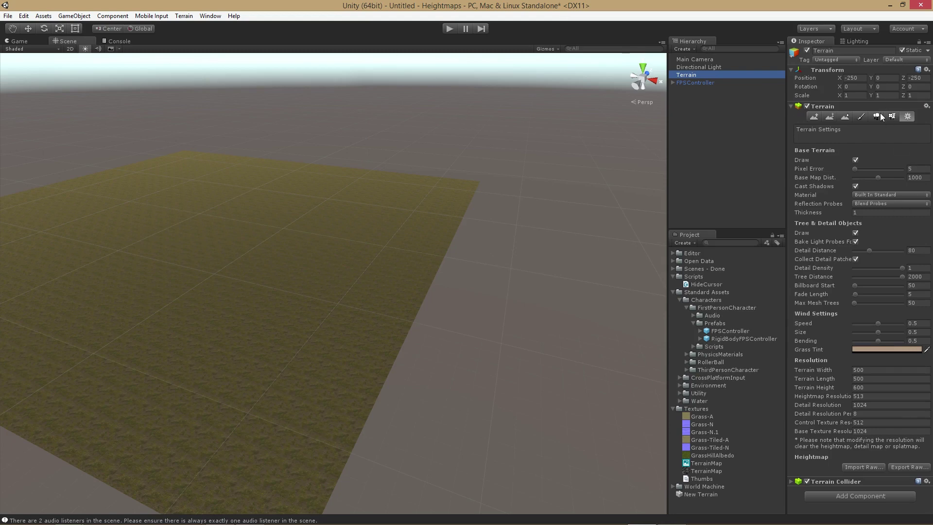
click(815, 117)
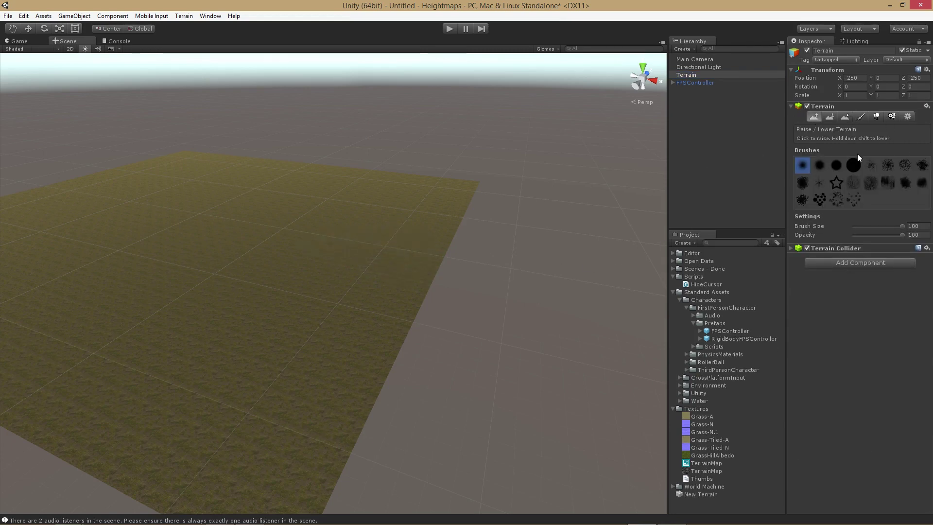
click(888, 164)
mouse_move(408, 226)
mouse_down()
mouse_move(261, 229)
mouse_move(512, 233)
mouse_move(156, 188)
mouse_move(544, 222)
mouse_up()
mouse_move(311, 184)
mouse_down()
mouse_move(181, 337)
mouse_move(136, 370)
mouse_up()
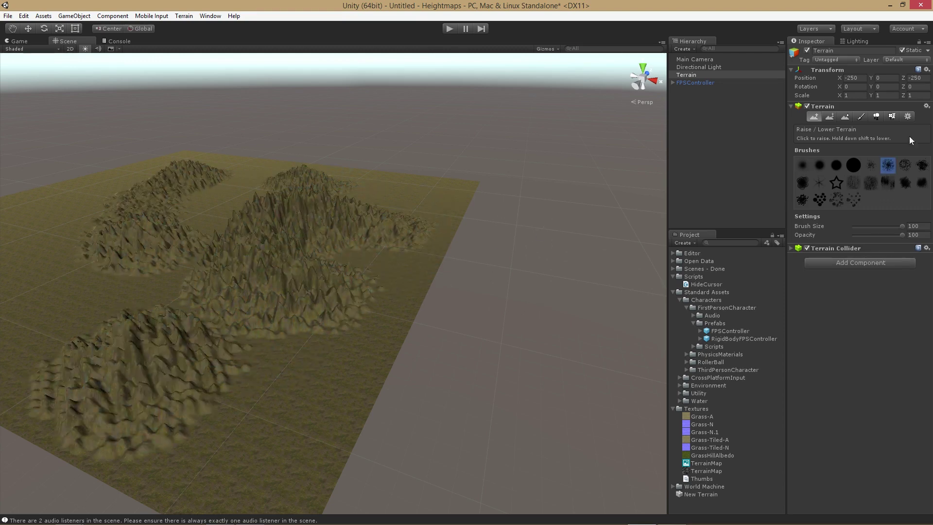
click(854, 182)
mouse_move(354, 243)
mouse_down()
mouse_move(65, 291)
mouse_move(36, 173)
mouse_up()
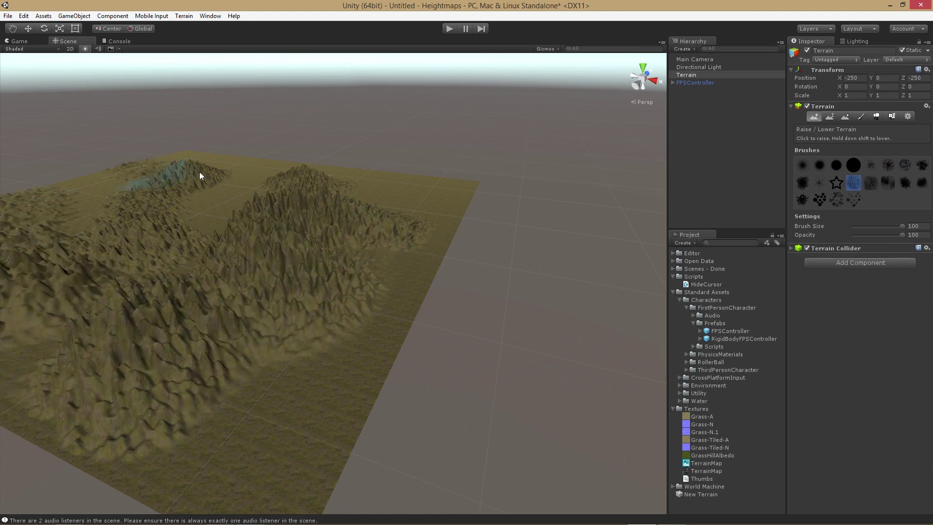
drag(199, 175, 294, 187)
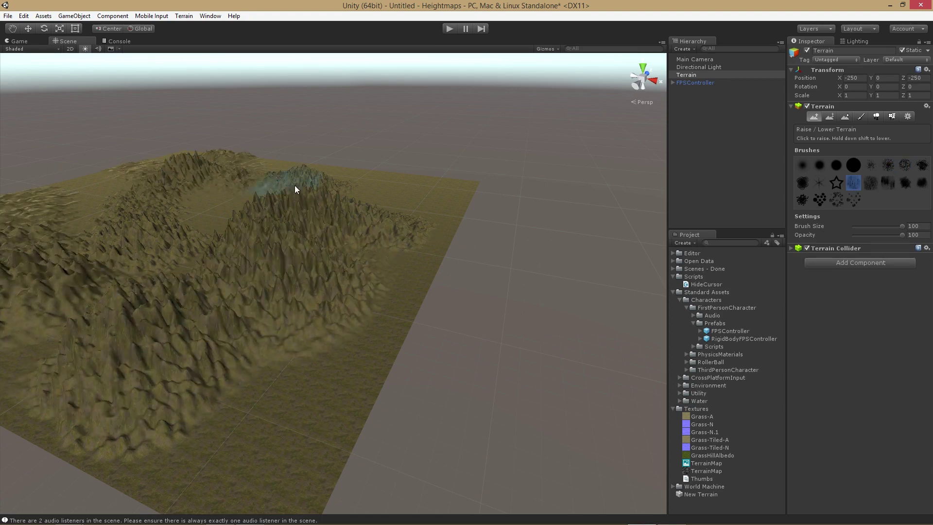
- Smooth the jagged mountain ridges on the Terrain with the Smooth Height tool
click(847, 117)
mouse_move(242, 232)
mouse_down()
mouse_move(282, 252)
mouse_move(127, 358)
mouse_move(77, 255)
mouse_move(202, 202)
mouse_move(164, 200)
mouse_move(209, 210)
mouse_move(311, 201)
mouse_move(288, 198)
mouse_move(378, 223)
mouse_move(75, 291)
mouse_move(187, 239)
mouse_up()
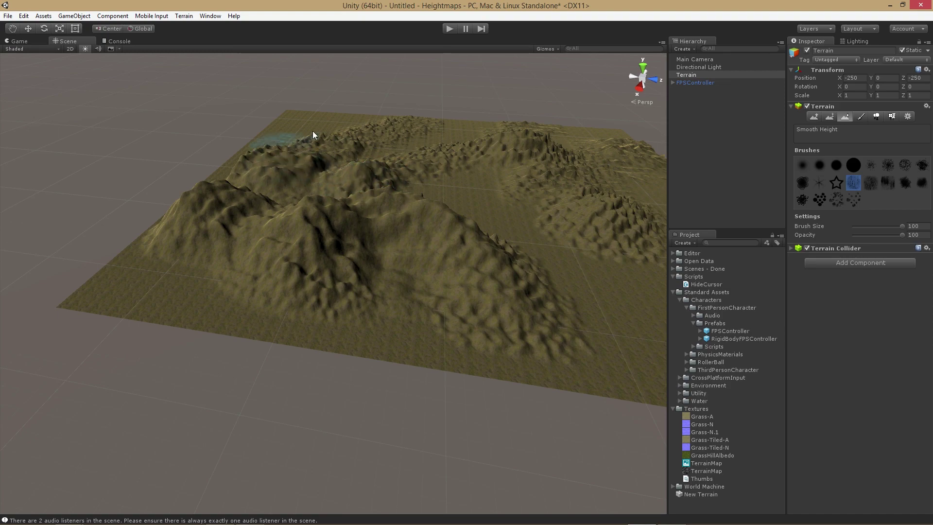
alt+drag(358, 199, 530, 194)
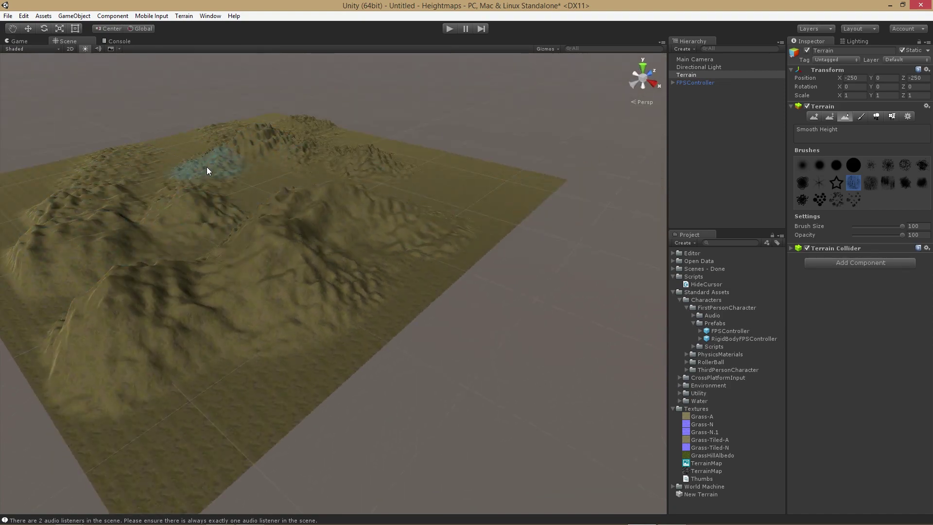
scroll(198, 162, up, 5)
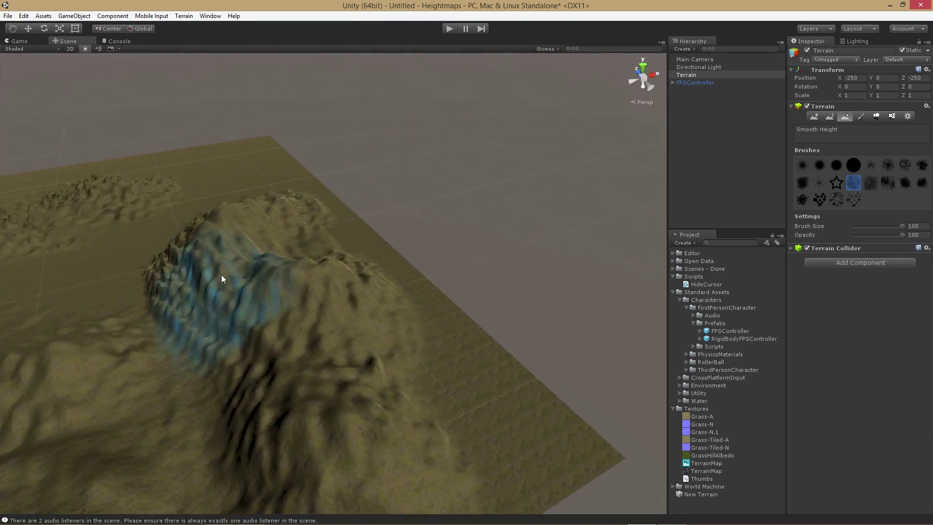
mouse_move(220, 275)
mouse_down()
mouse_move(182, 266)
mouse_move(302, 323)
mouse_move(287, 314)
mouse_up()
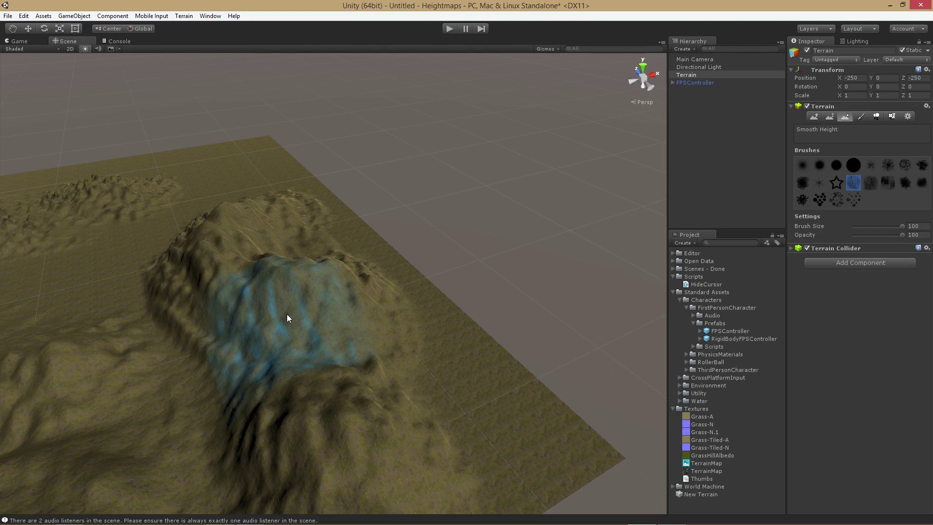
scroll(288, 314, down, 5)
alt+drag(229, 243, 175, 182)
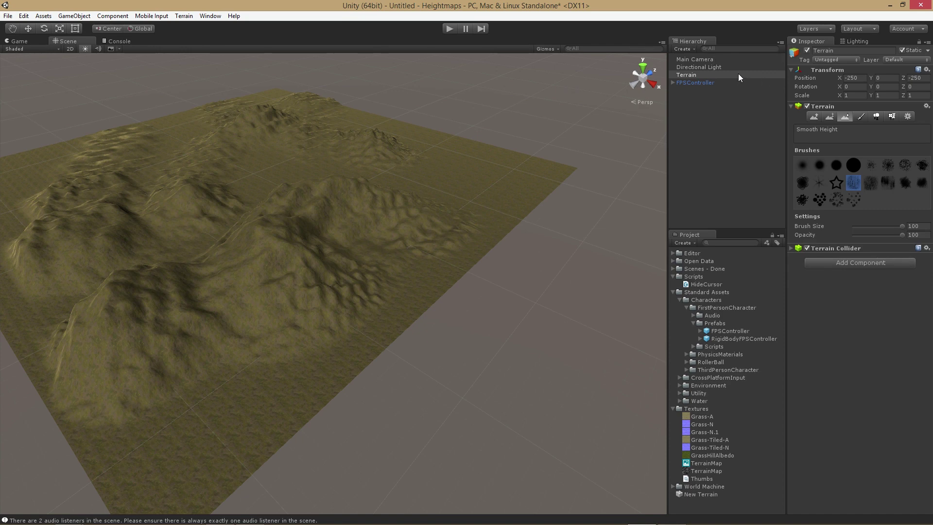
- Change the Terrain's existing grass texture to use Grass-Tiled-A as the albedo and Grass-Tiled-N as the normal map
click(907, 116)
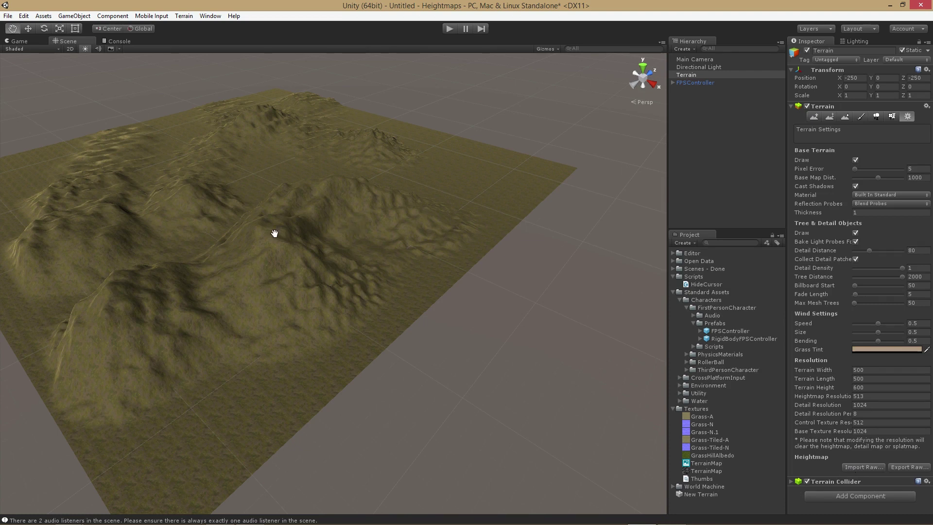
middle_drag(273, 232, 388, 383)
scroll(379, 369, up, 5)
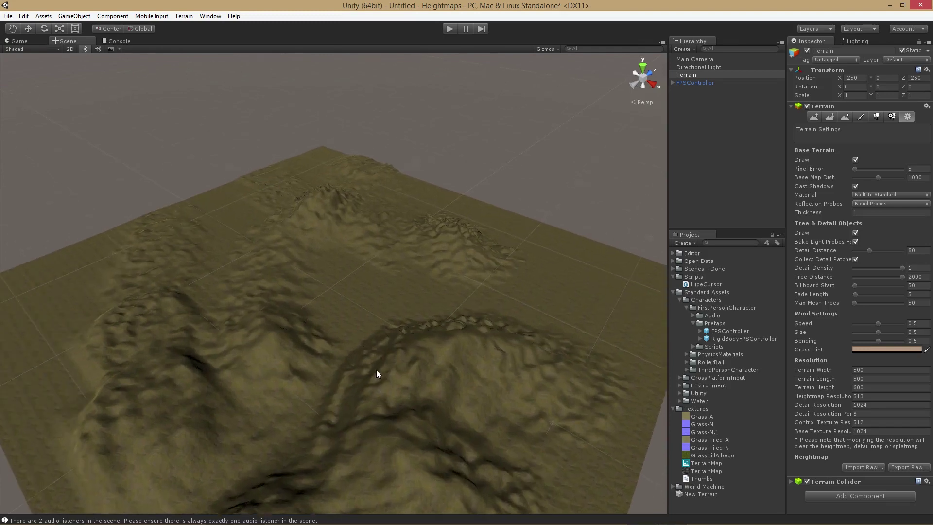
mouse_move(367, 345)
alt+mouse_down()
mouse_move(387, 354)
mouse_move(595, 283)
mouse_move(441, 229)
mouse_move(339, 264)
mouse_move(323, 308)
mouse_move(366, 336)
alt+mouse_up()
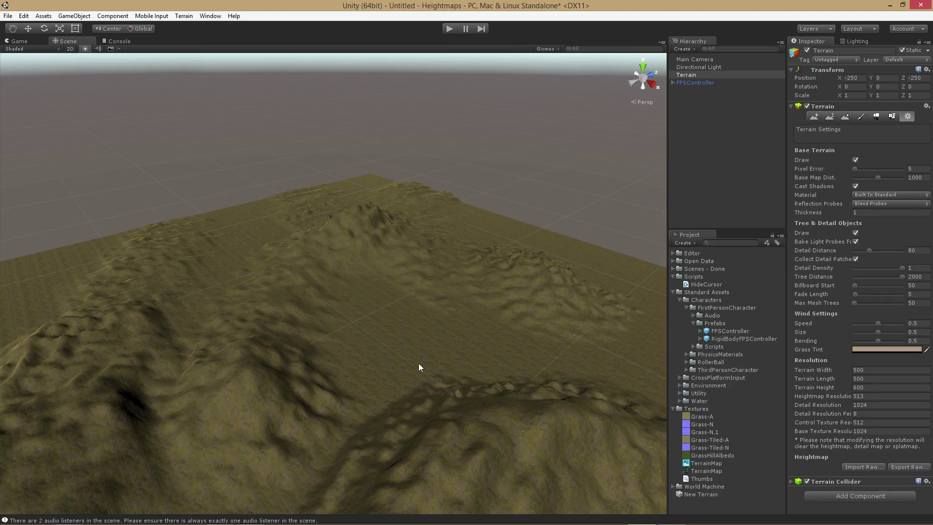
click(857, 117)
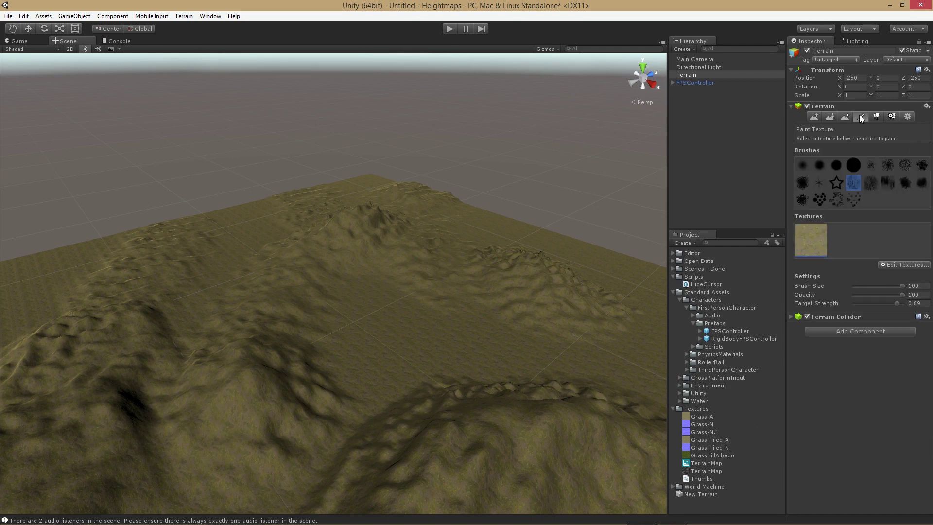
click(915, 263)
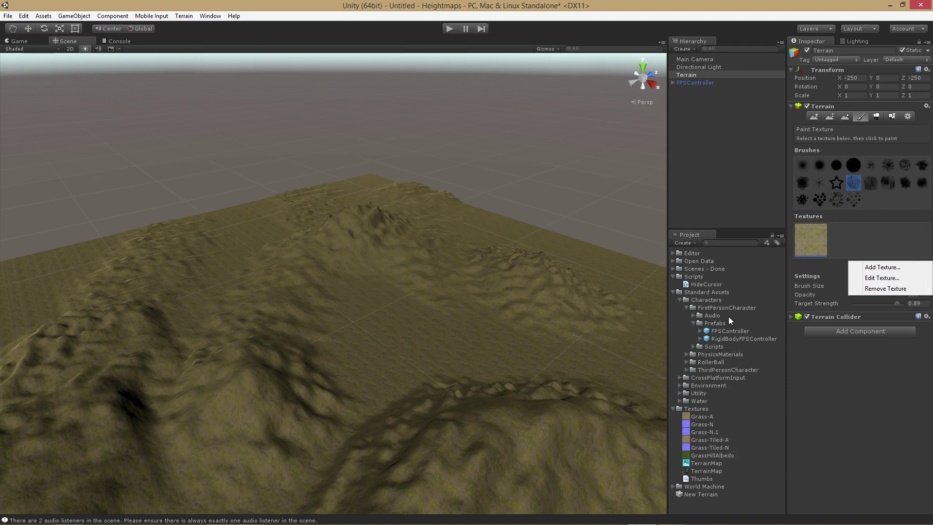
click(870, 278)
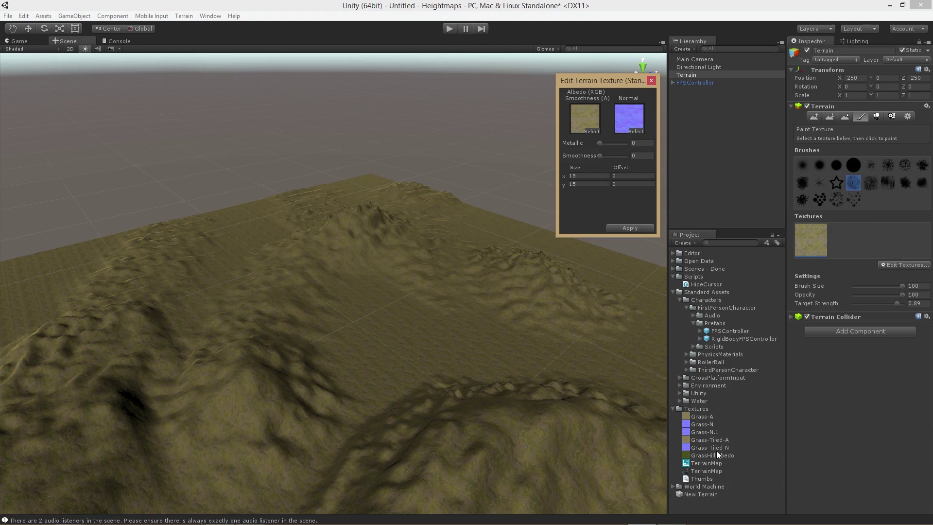
drag(707, 441, 585, 119)
mouse_move(711, 446)
mouse_down()
mouse_move(670, 146)
mouse_move(638, 125)
mouse_up()
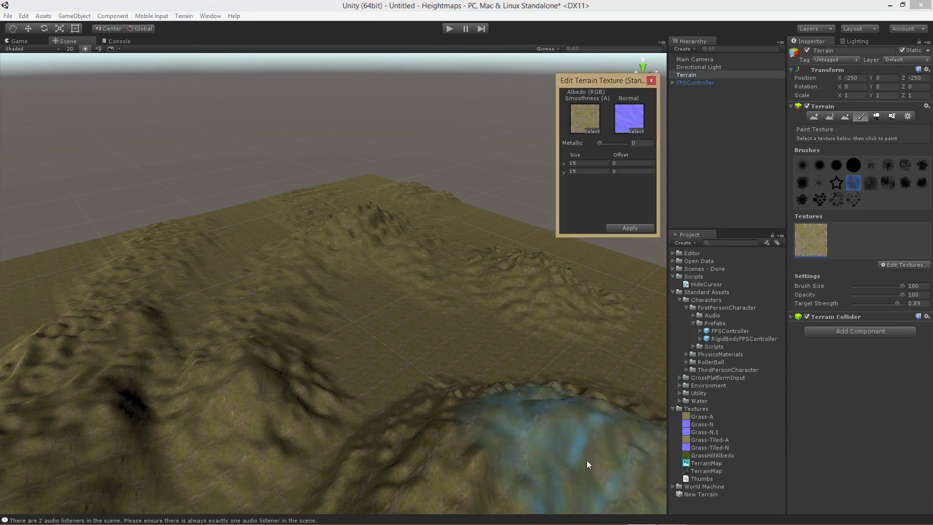
click(874, 465)
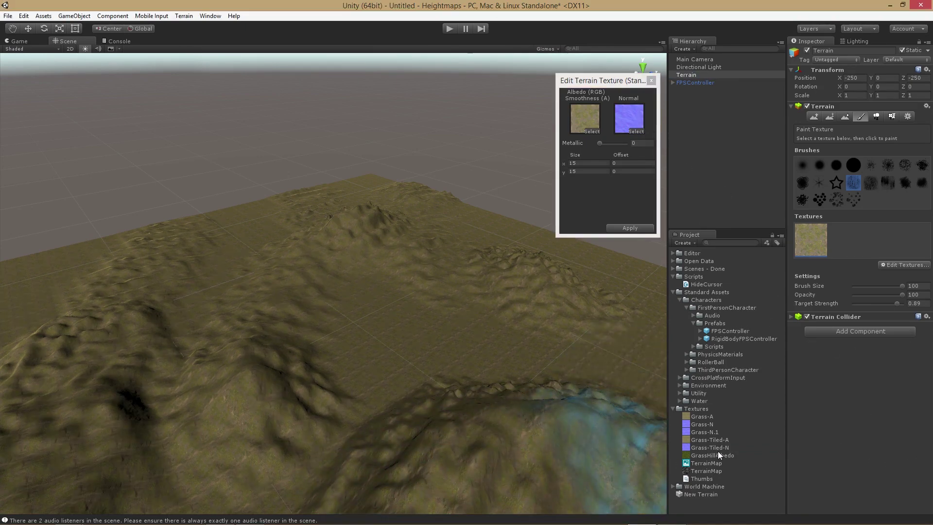
- Preview the Grass-Tiled-A texture asset and play the scene to examine the sculpted terrain from the first-person view
double_click(709, 439)
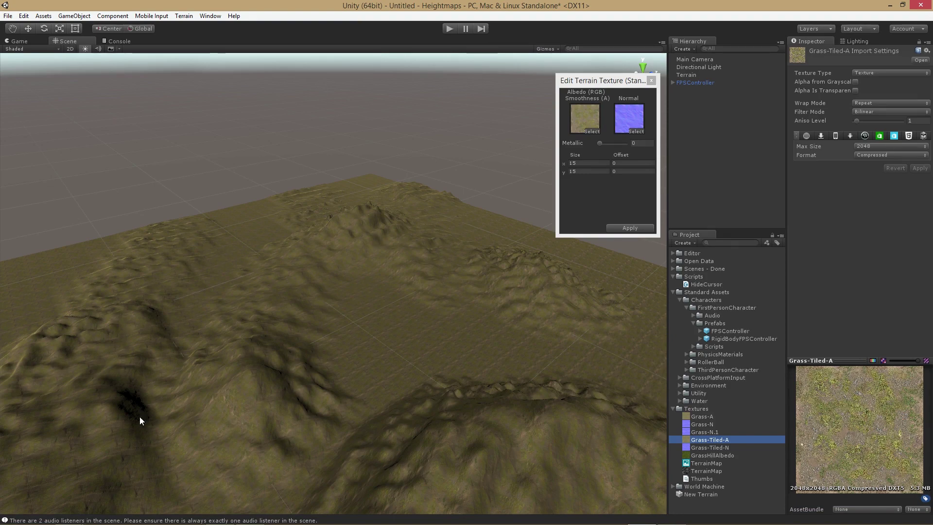
click(651, 81)
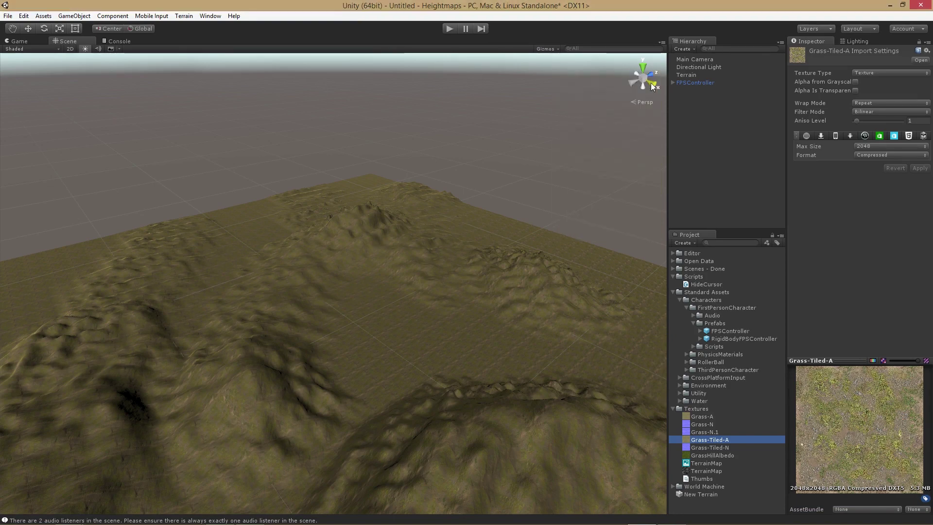
key(ctrl+p)
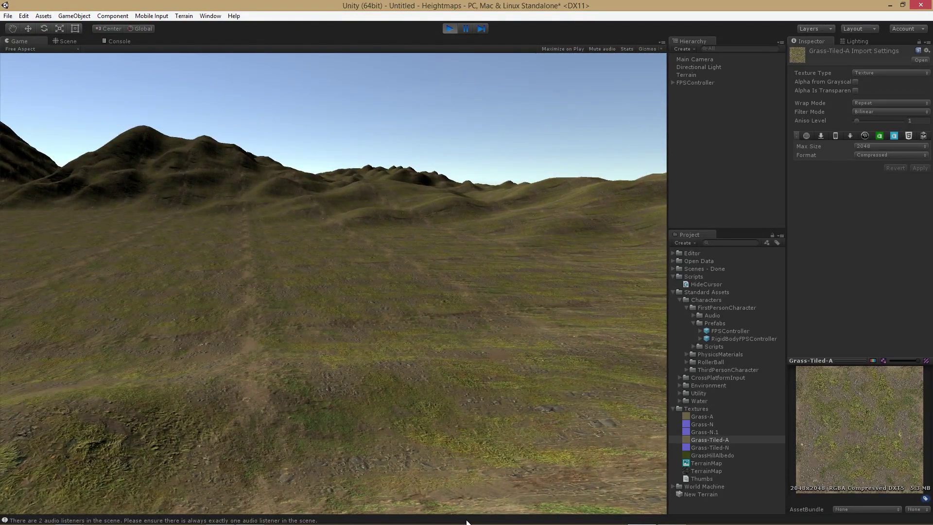
- Walk forward and look towards the mountains in play mode to inspect the tiled grass texture, and stop the playback
key(w)
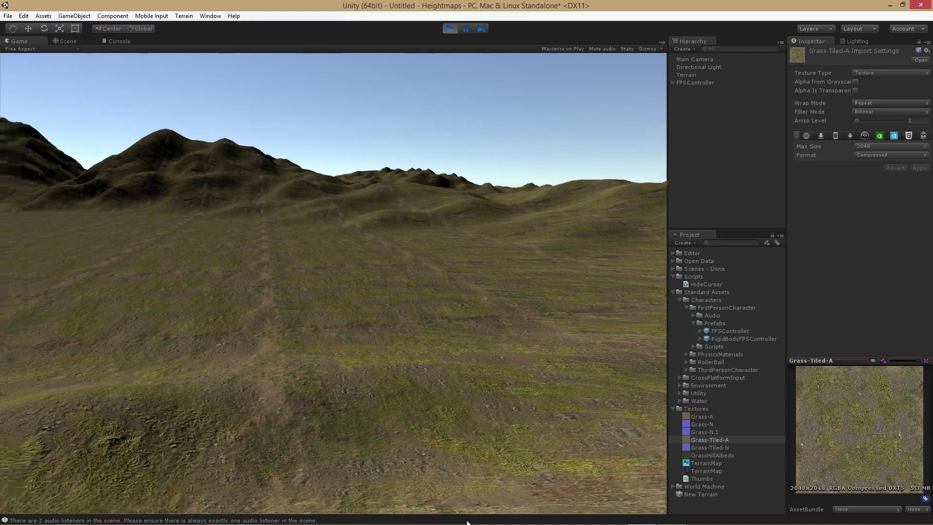
key(w)
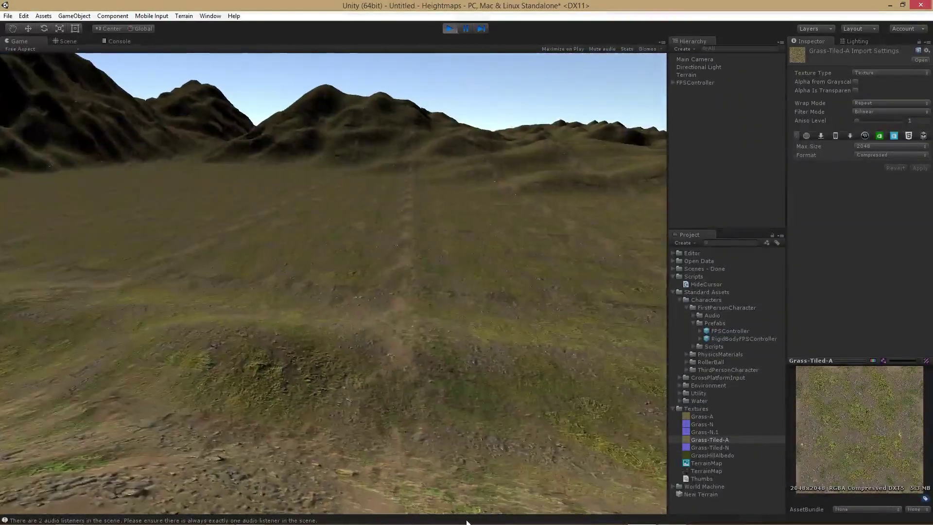
key(ctrl+p)
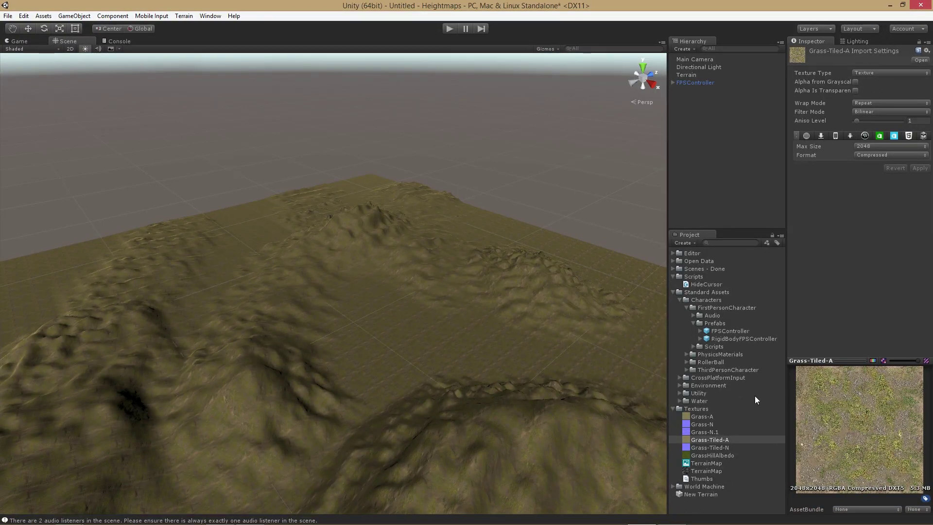
- Change the Terrain's existing texture to use Grass-A as the albedo and Grass-N as the normal map
click(694, 77)
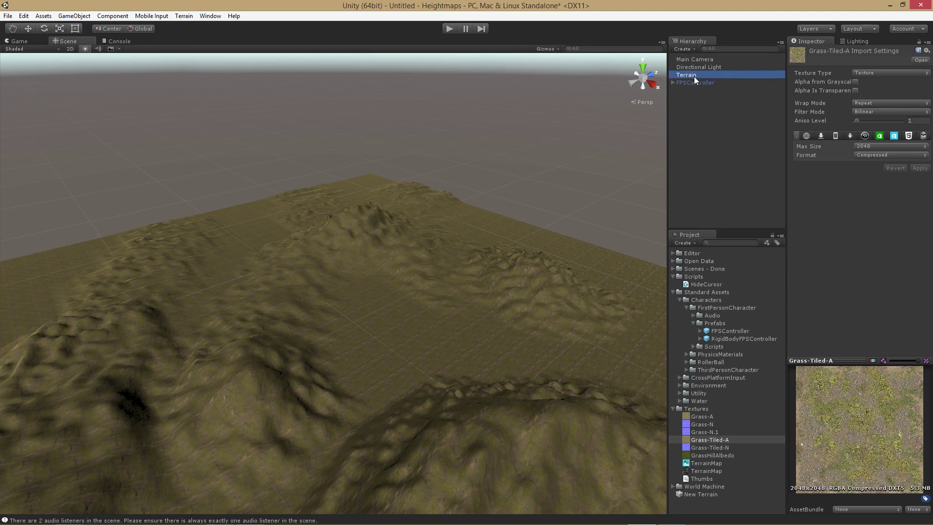
click(920, 266)
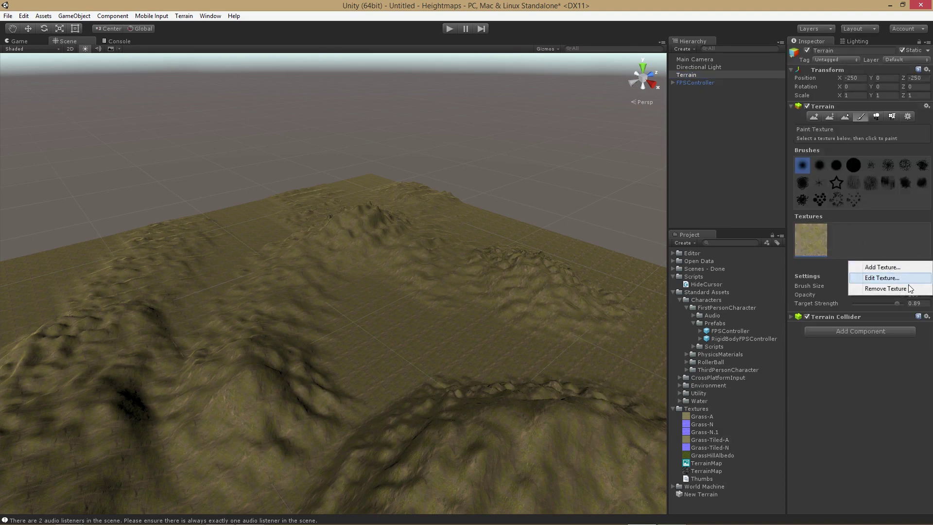
click(885, 278)
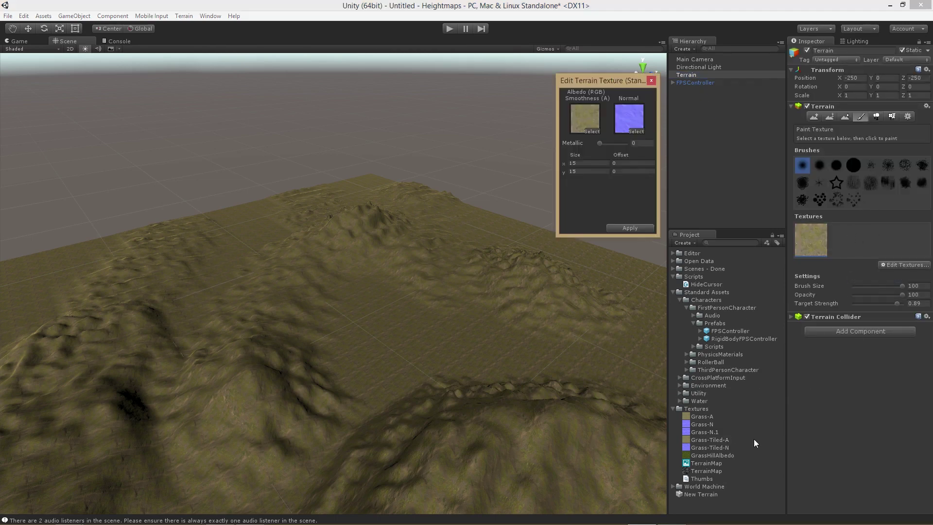
drag(702, 417, 578, 118)
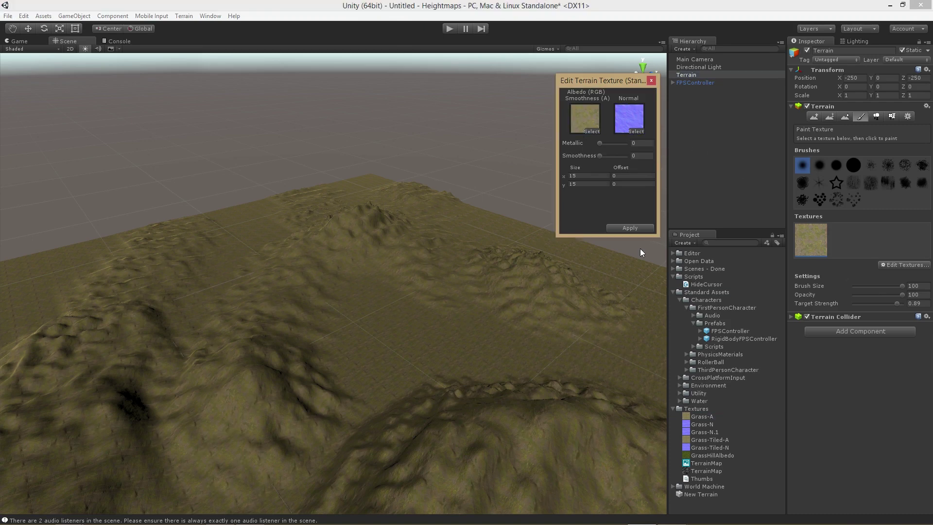
drag(711, 422, 625, 128)
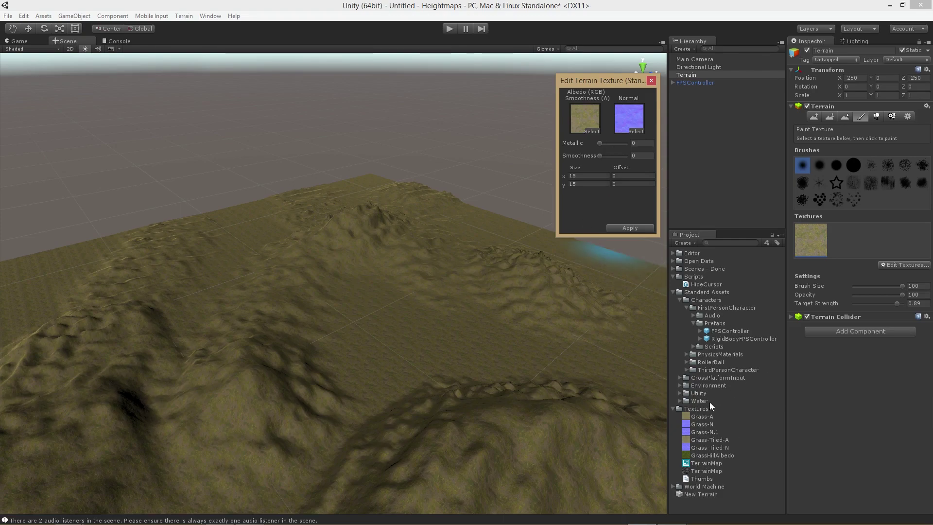
- Open the Grass-A texture in Photoshop, compare it repeatedly with Grass-Tiled-A.tif, and close both images
double_click(695, 416)
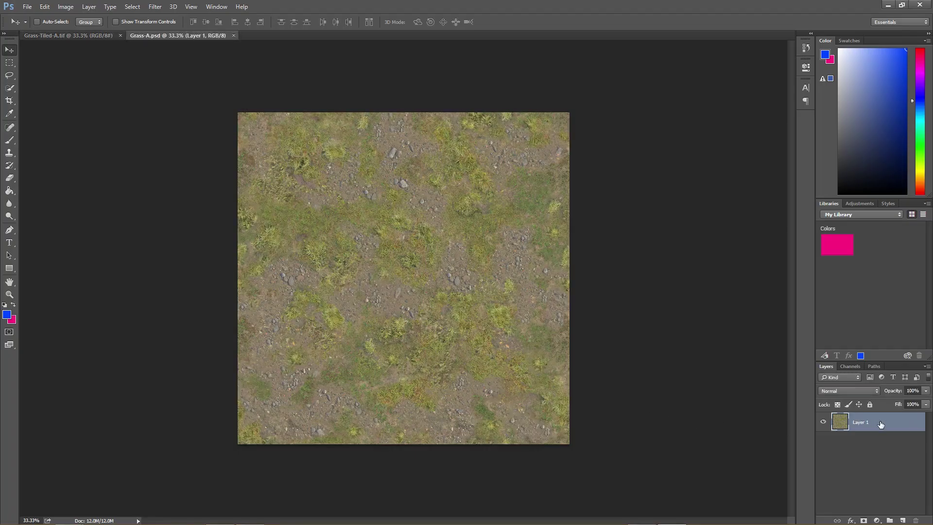
click(104, 34)
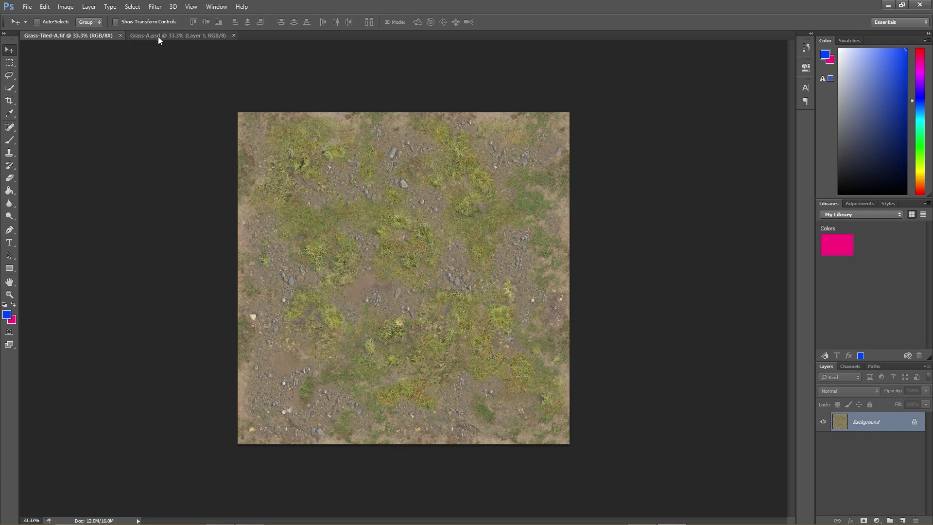
click(158, 36)
click(100, 33)
click(180, 35)
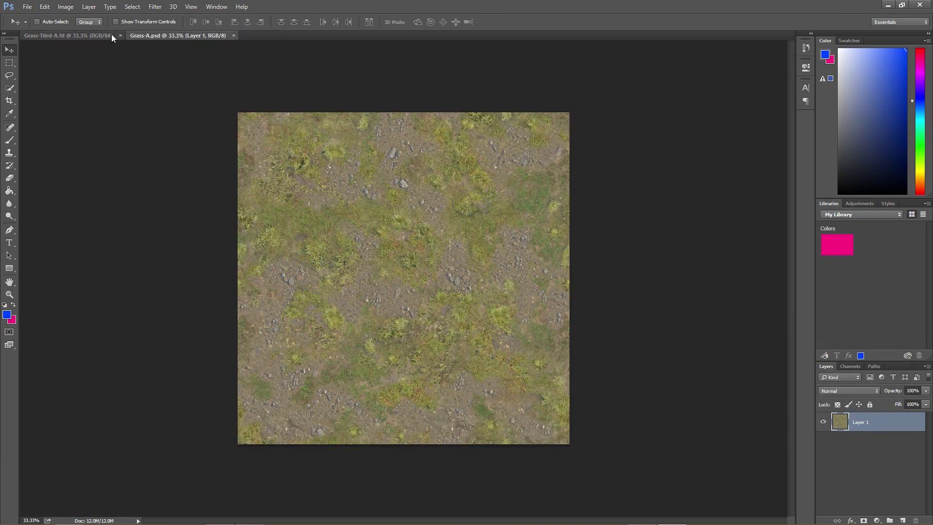
click(97, 32)
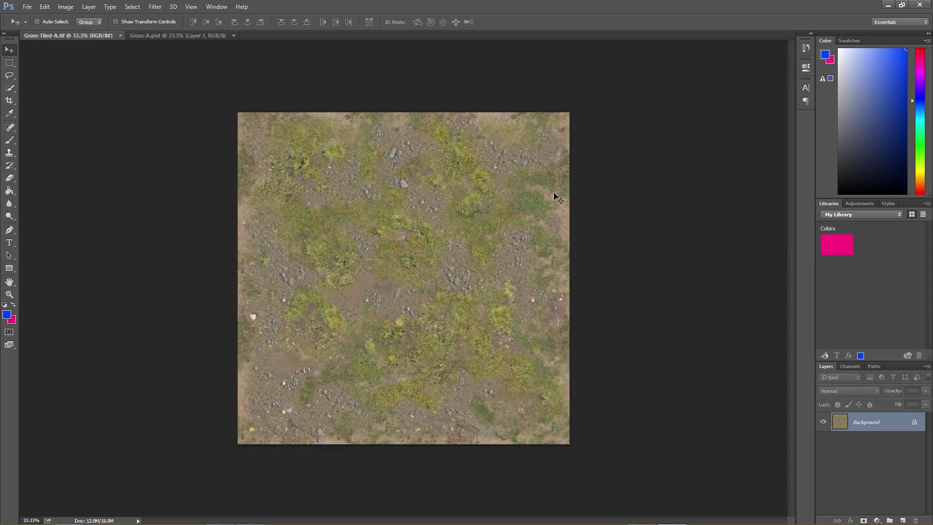
click(169, 37)
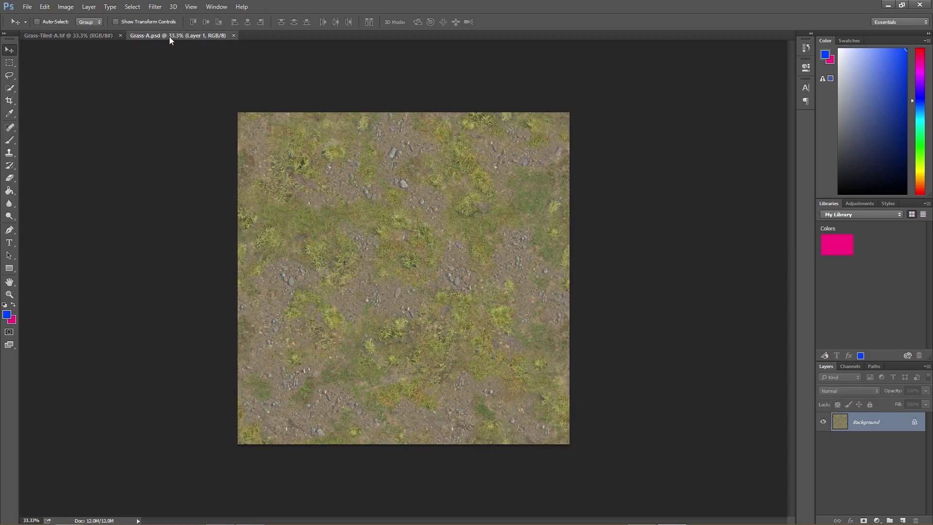
click(233, 35)
click(120, 35)
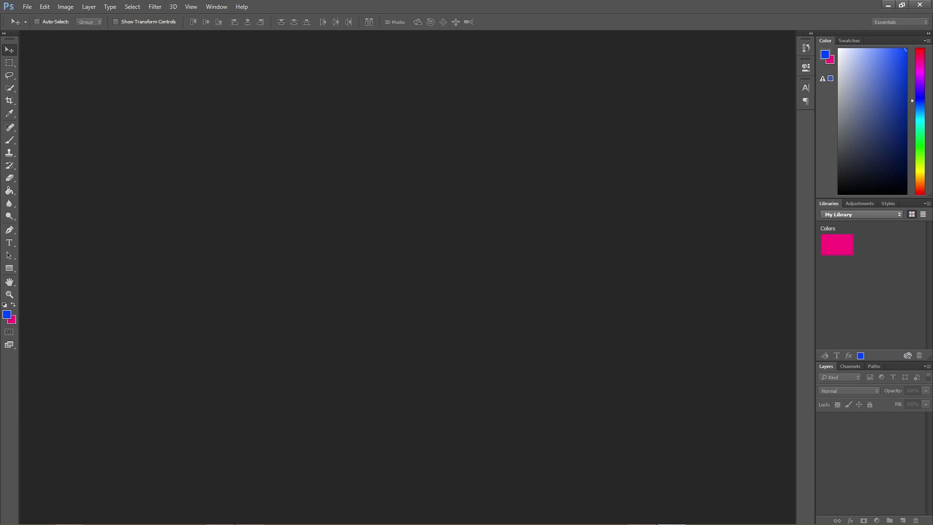
- Start a new document from the International Paper preset with its width and height units set to pixels
key(ctrl+n)
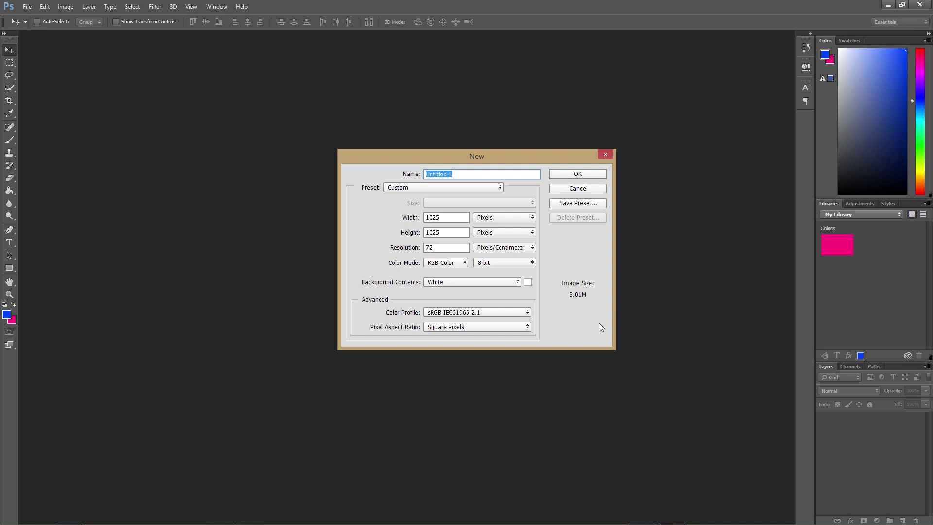
double_click(436, 219)
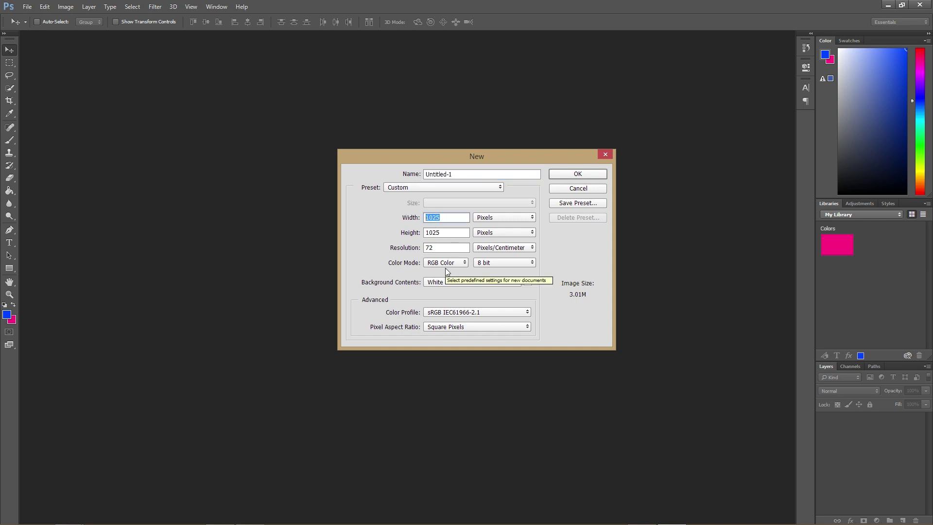
click(460, 188)
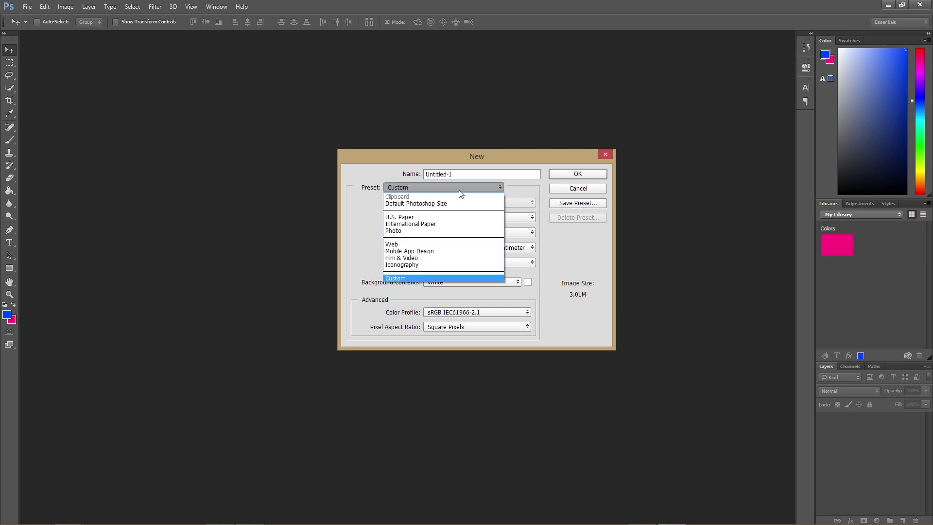
click(434, 222)
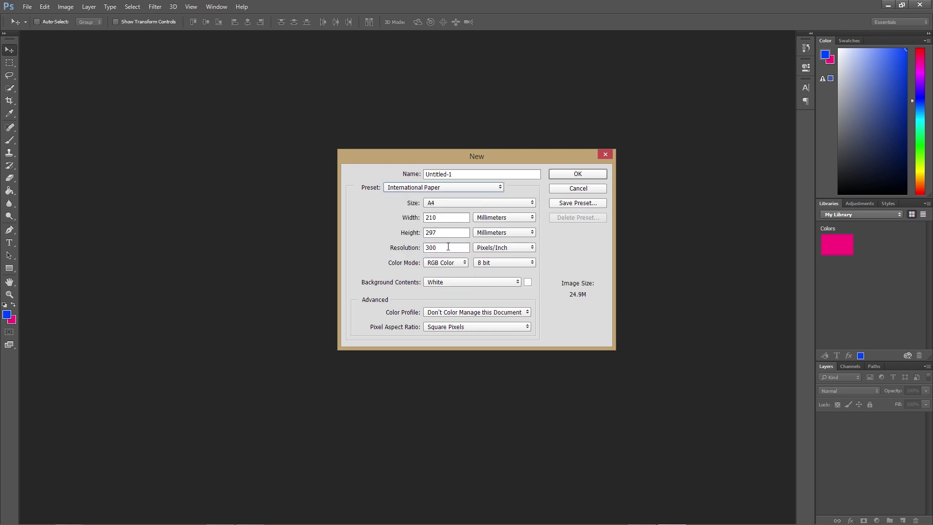
click(510, 217)
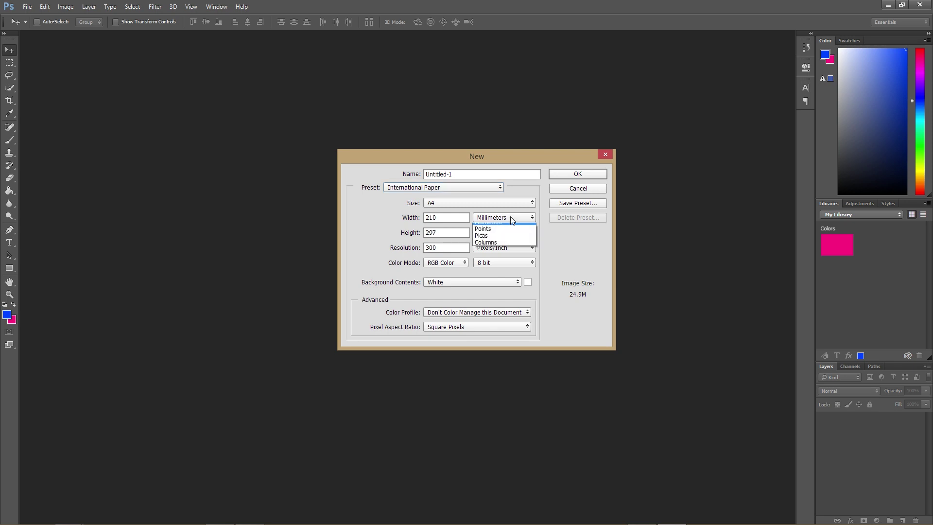
click(505, 226)
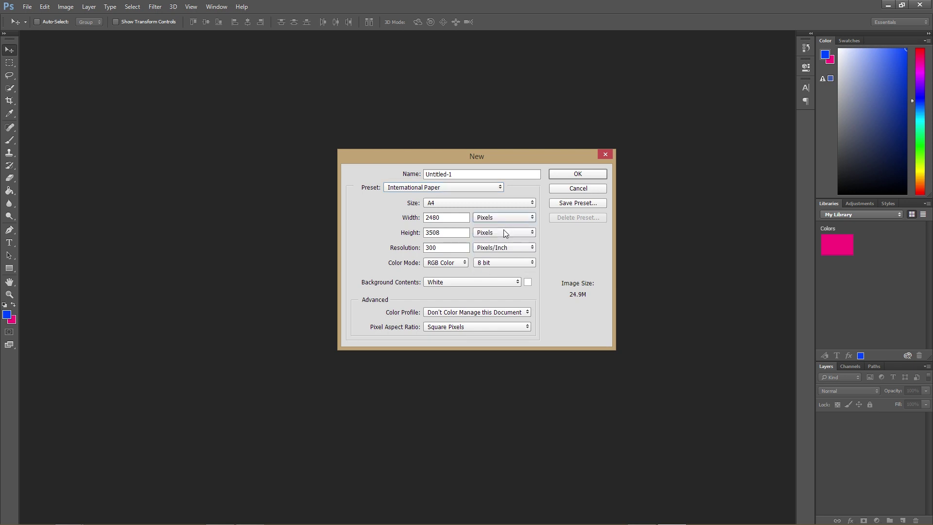
click(503, 229)
click(503, 234)
- Set the new document's width and height to 1025 pixels and its resolution to 72 pixels/inch
click(440, 218)
drag(439, 217, 375, 220)
text(1025)
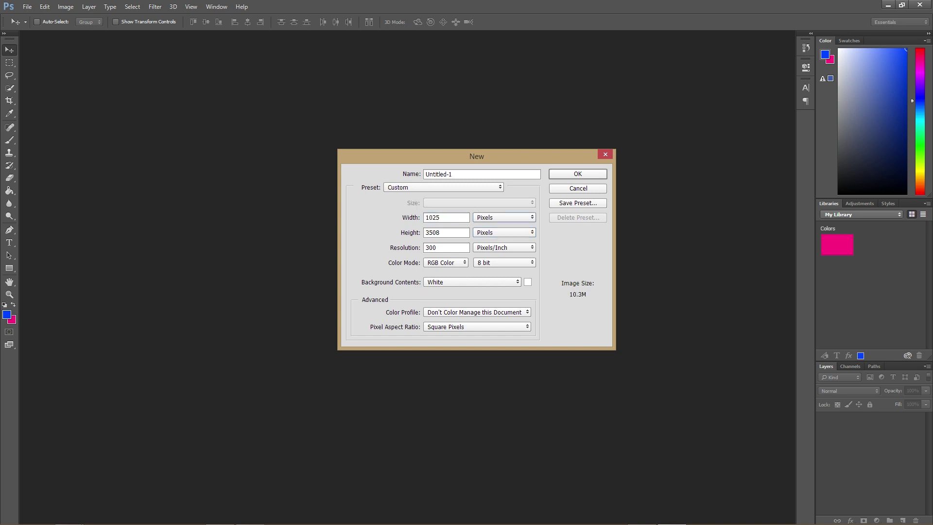
key(Tab)
text(1025)
double_click(432, 251)
text(72)
- Set the new document to 16 bit Grayscale and create it
click(486, 265)
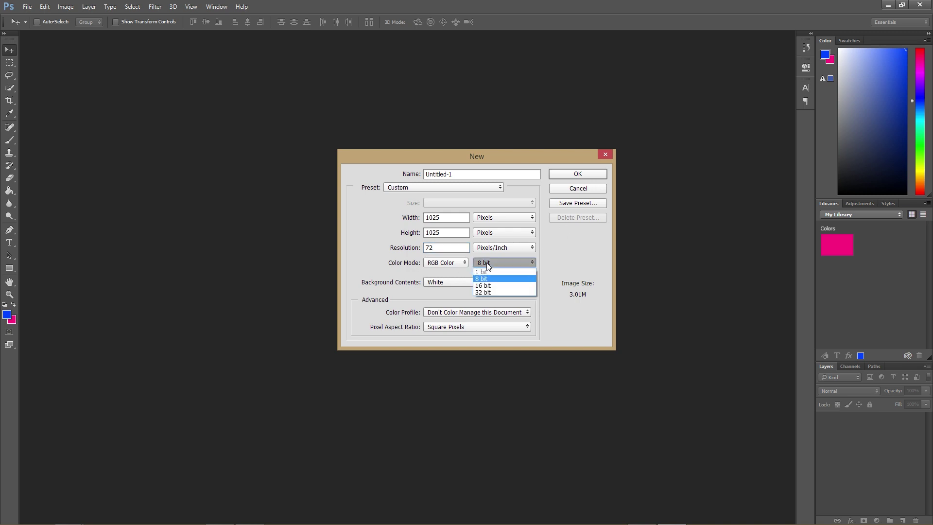
click(502, 284)
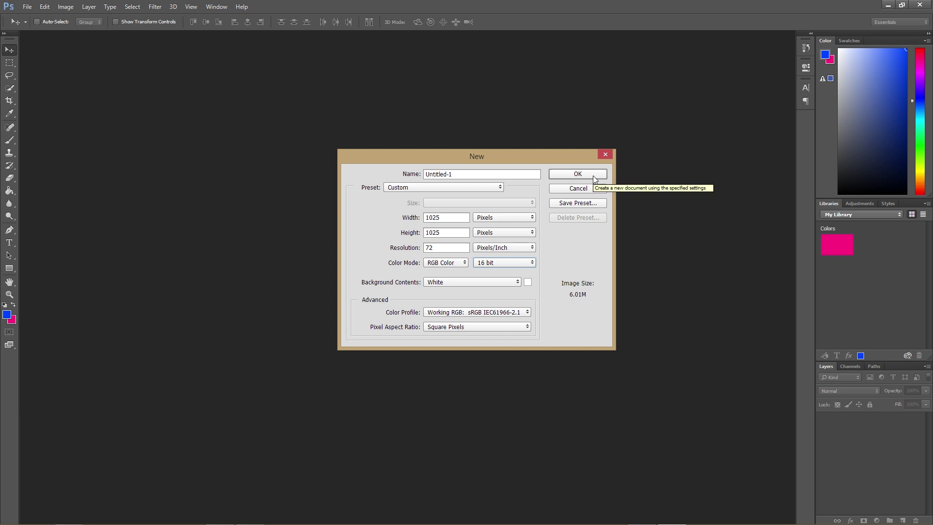
click(448, 263)
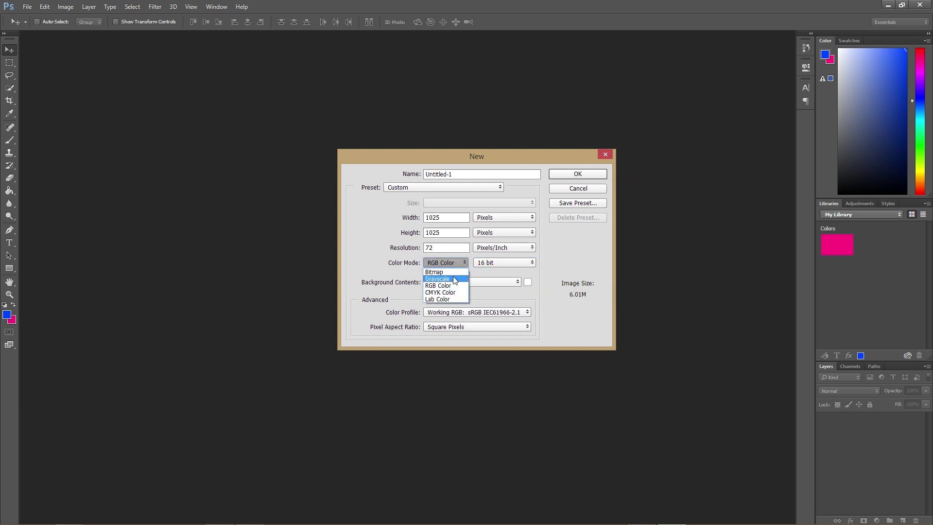
click(455, 280)
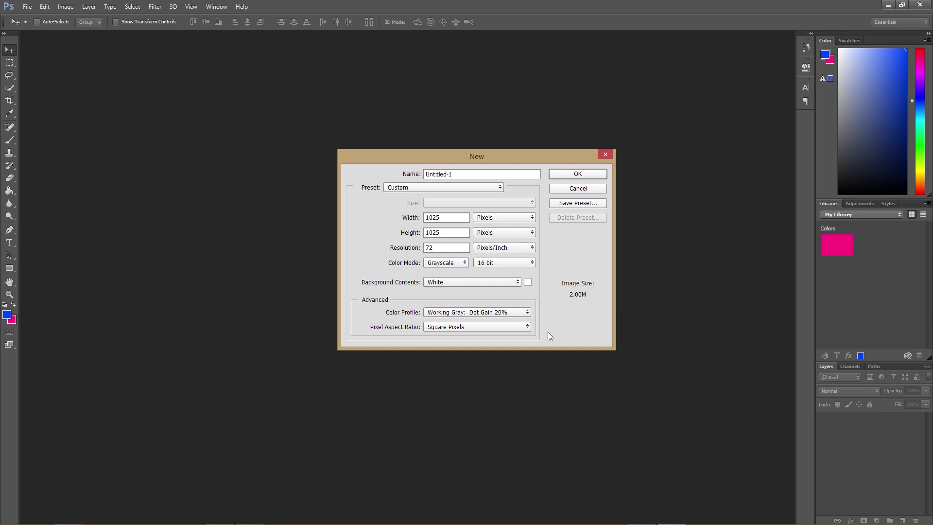
key(Return)
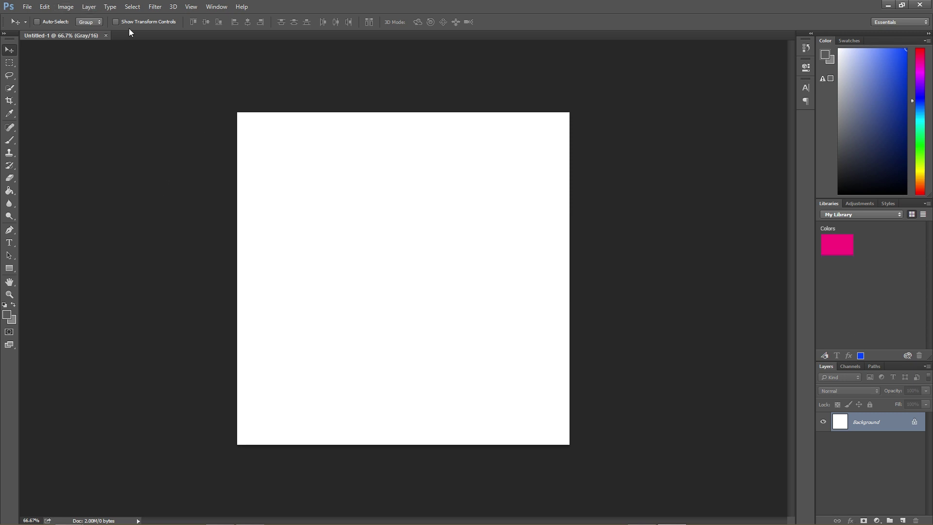
- Fill the blank Background layer with the Clouds render filter
click(156, 7)
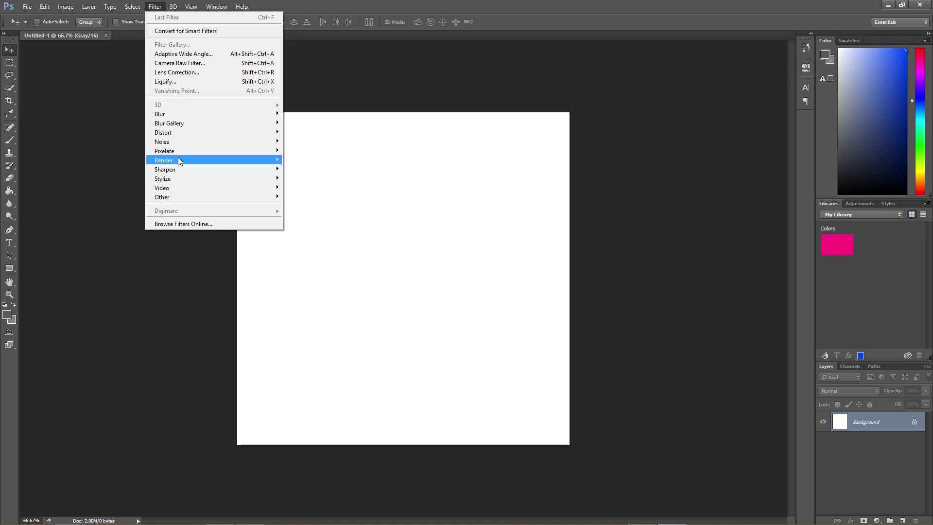
mouse_move(182, 161)
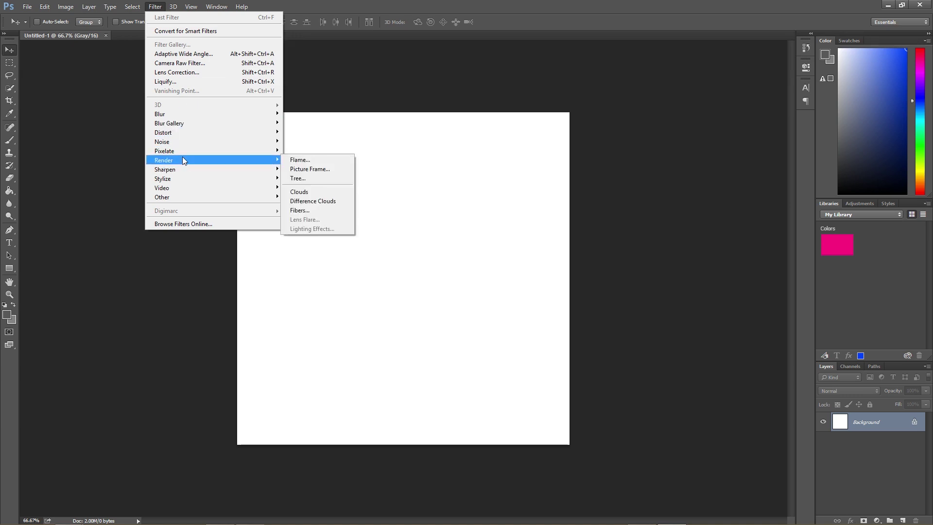
click(299, 194)
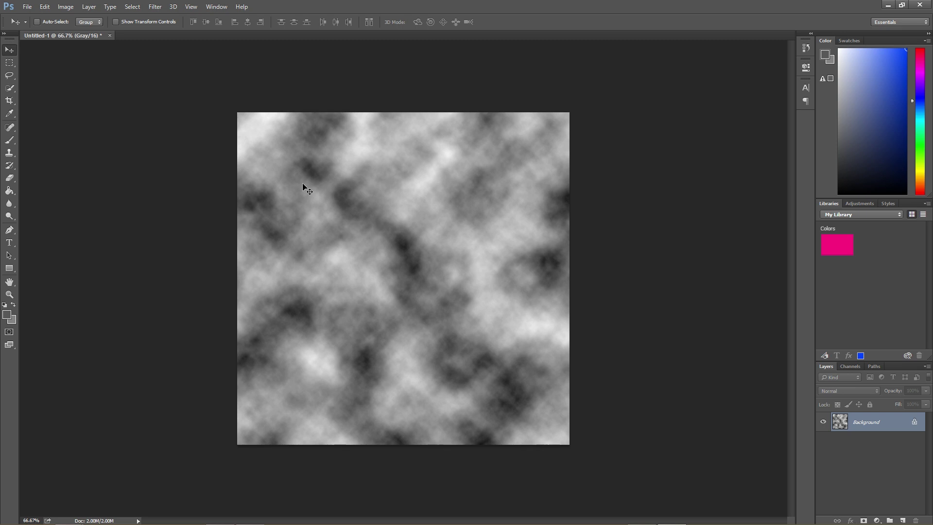
- While saving the clouds image, create a folder named Heightmap Data in the Assets folder of the Heightmaps Unity project
key(s)
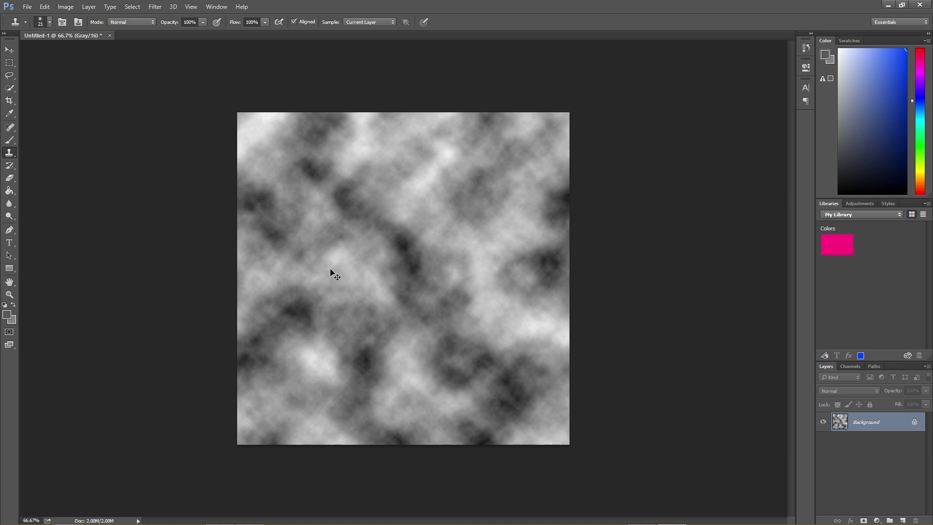
key(ctrl+s)
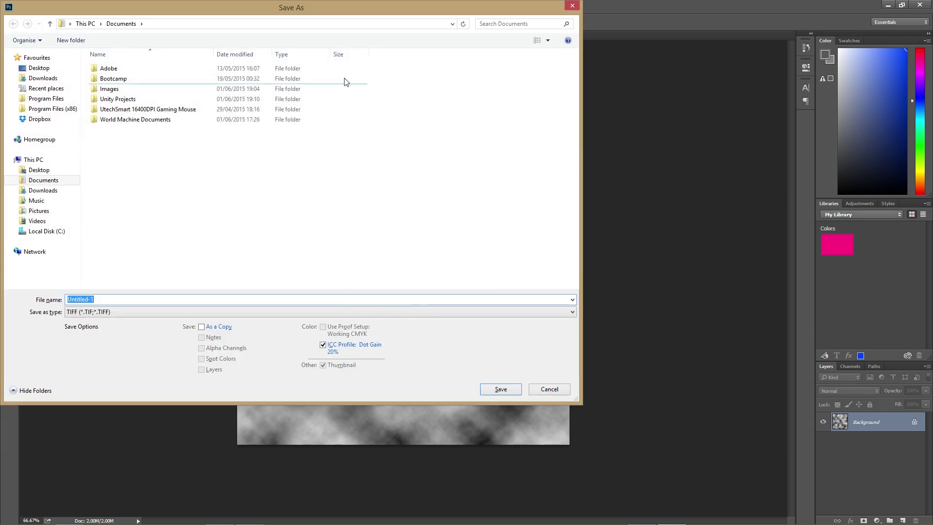
double_click(143, 99)
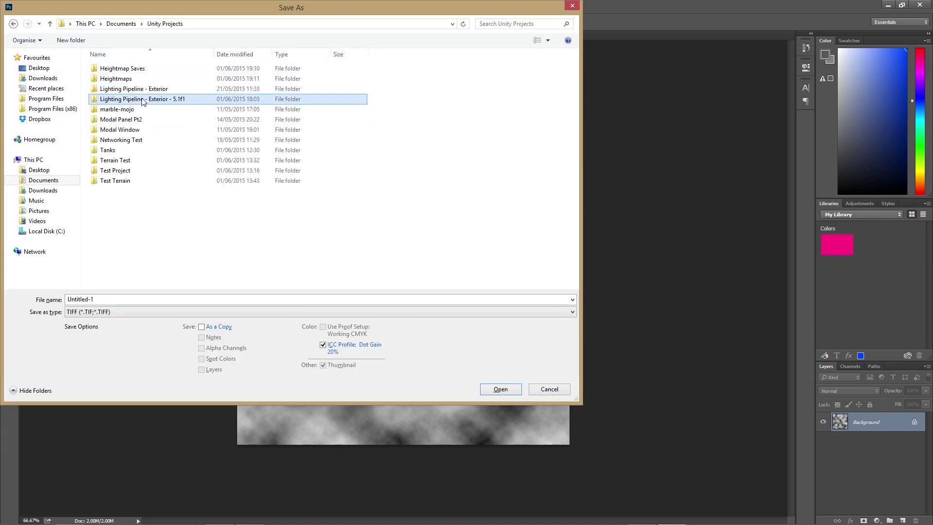
double_click(175, 80)
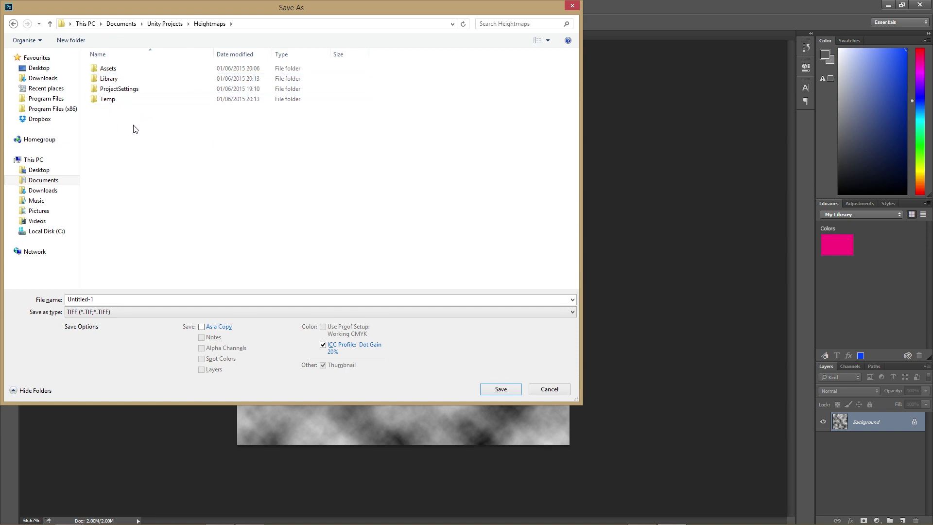
double_click(115, 68)
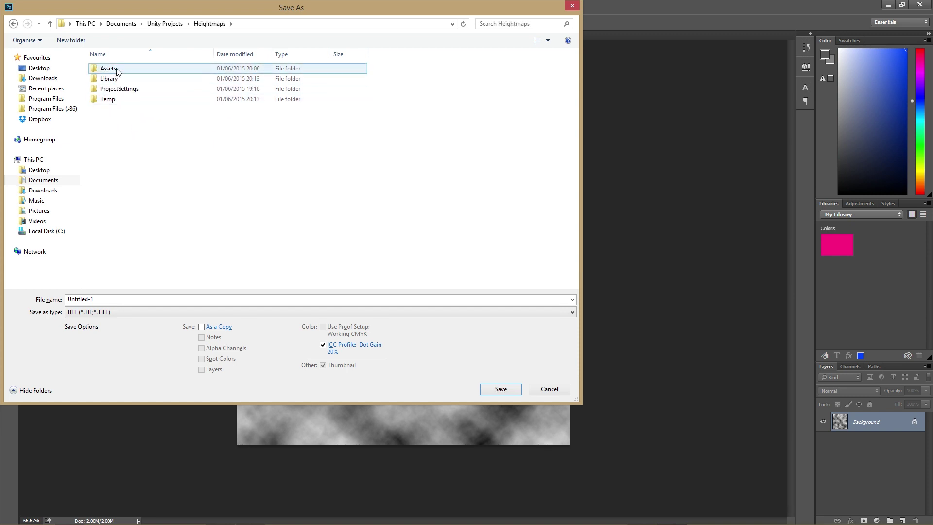
right_click(134, 213)
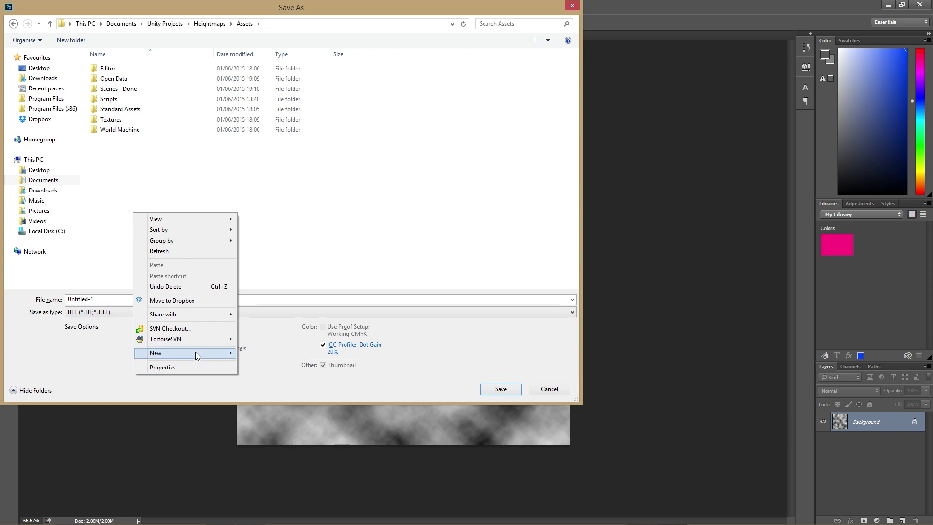
mouse_move(195, 352)
click(262, 353)
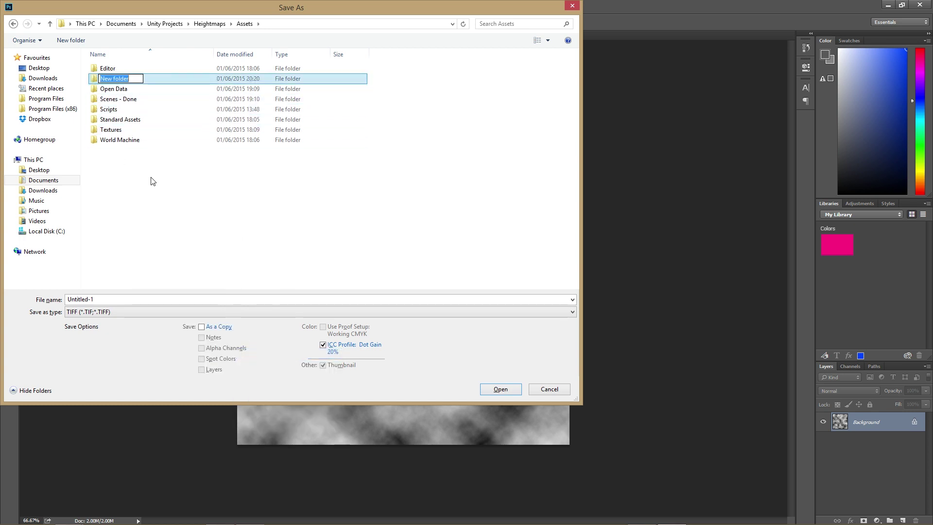
text(Heightmap Data)
key(Return)
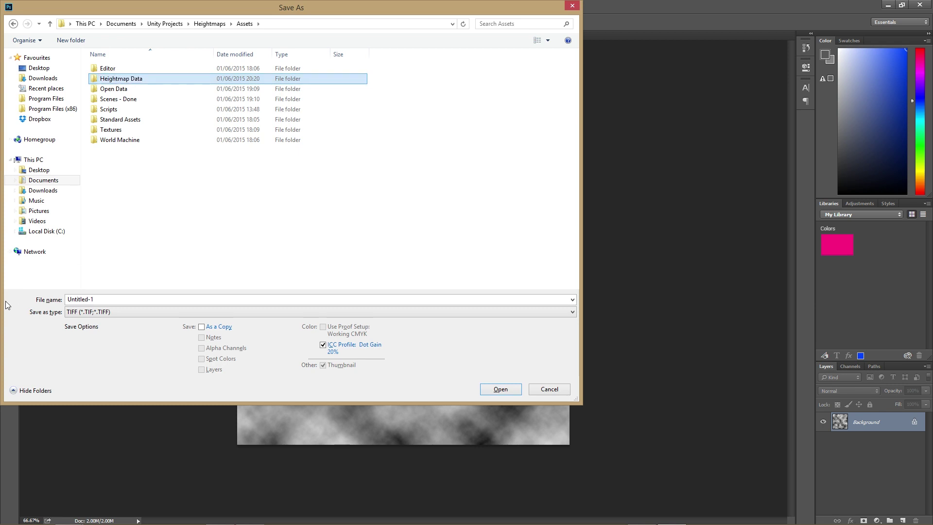
- Save the image as a TIFF file named Heightmap 01 in the Heightmap Data folder
double_click(117, 80)
click(143, 298)
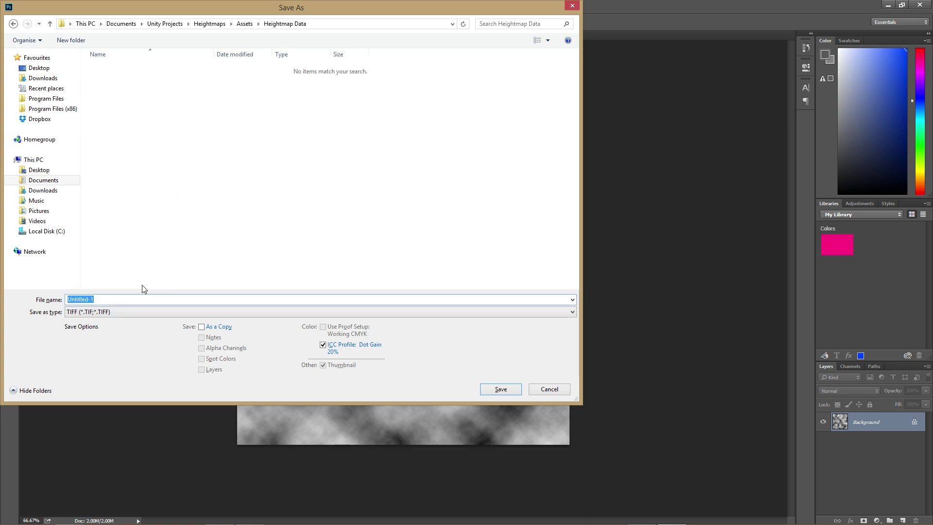
text(Heightmap01)
key(Return)
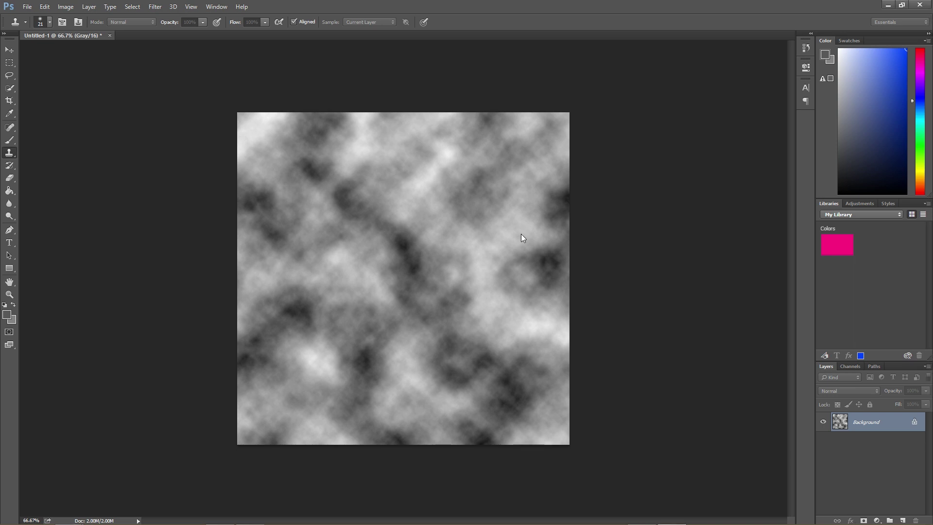
- Save a copy of the image in Photoshop Raw format as Heightmap 01 Raw, using IBM PC byte order
click(29, 7)
click(114, 117)
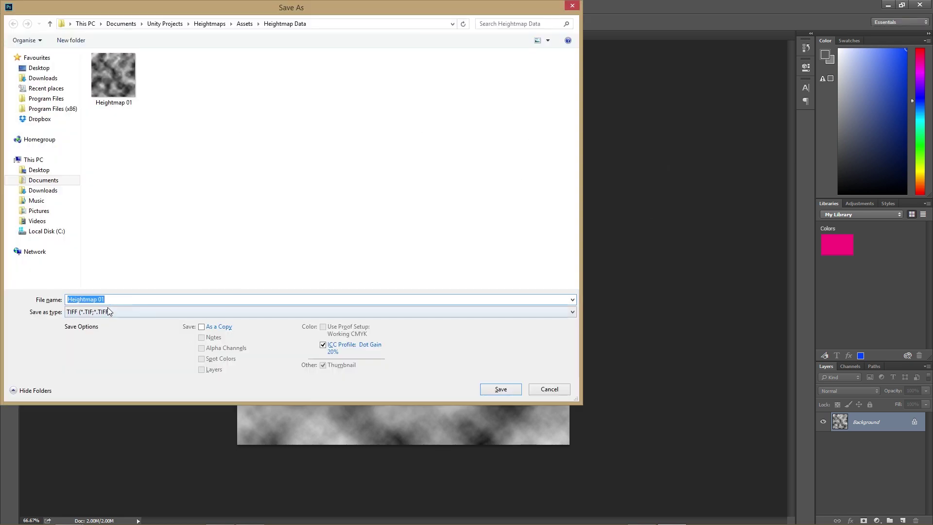
click(136, 312)
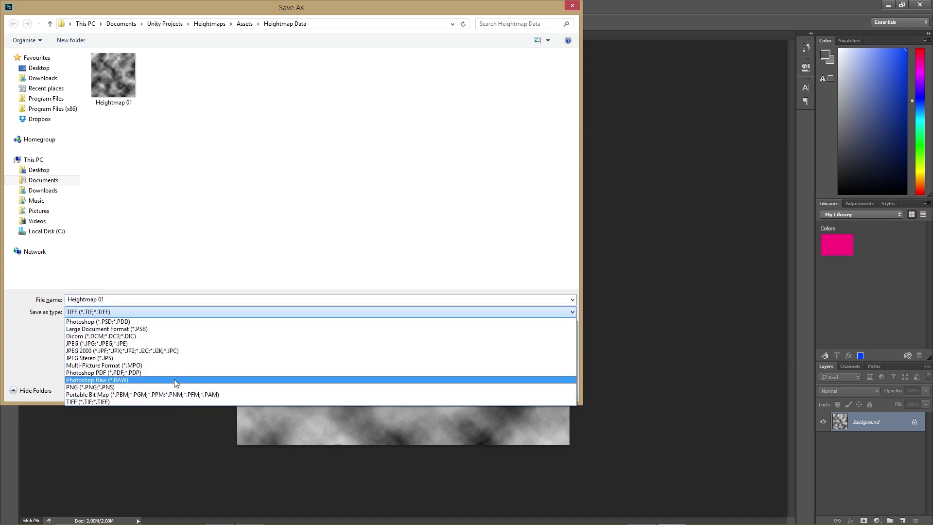
click(148, 380)
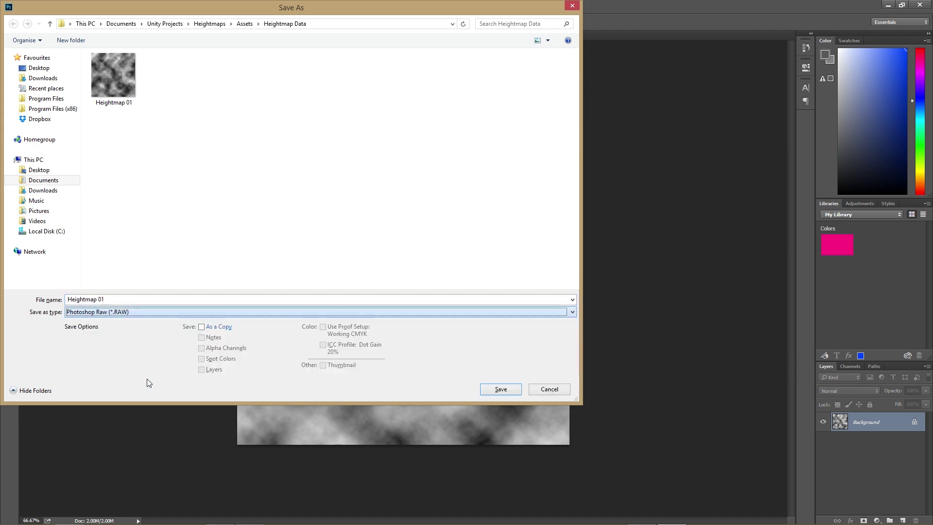
click(132, 301)
double_click(131, 301)
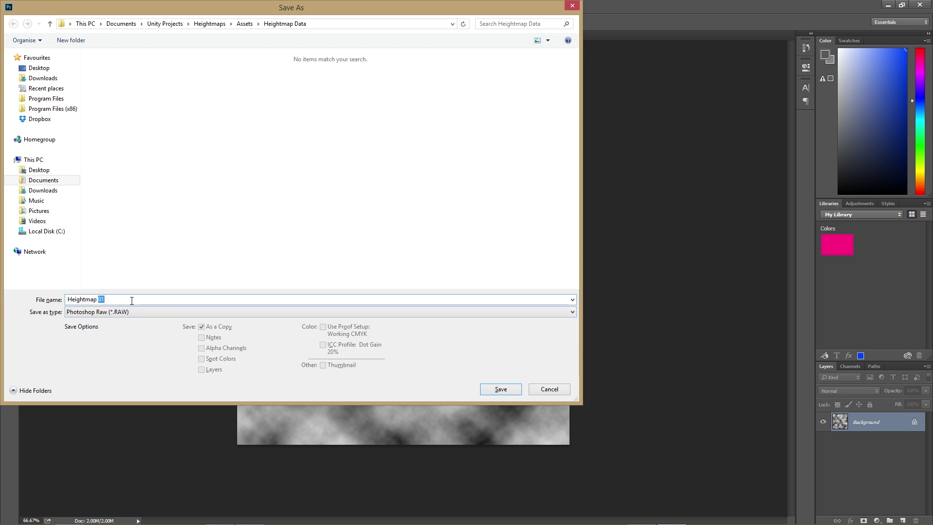
text(01 Raw)
click(512, 389)
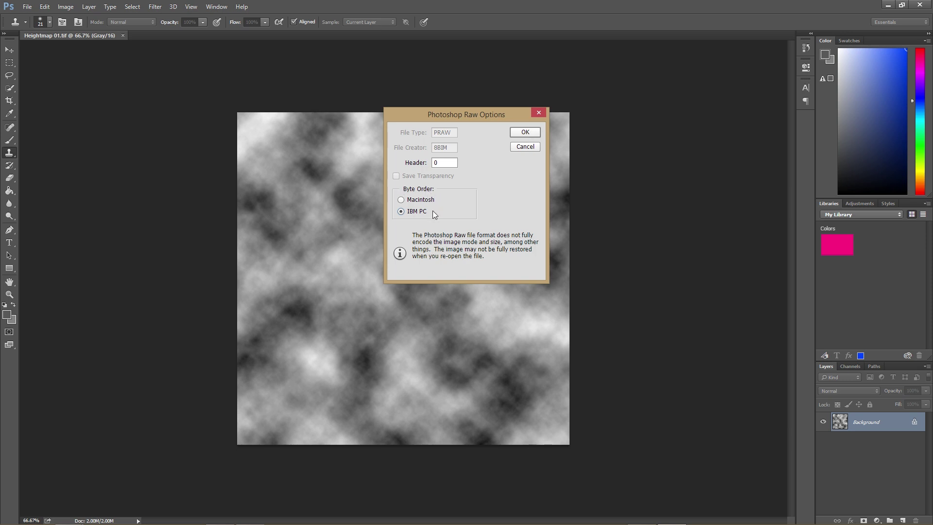
click(527, 137)
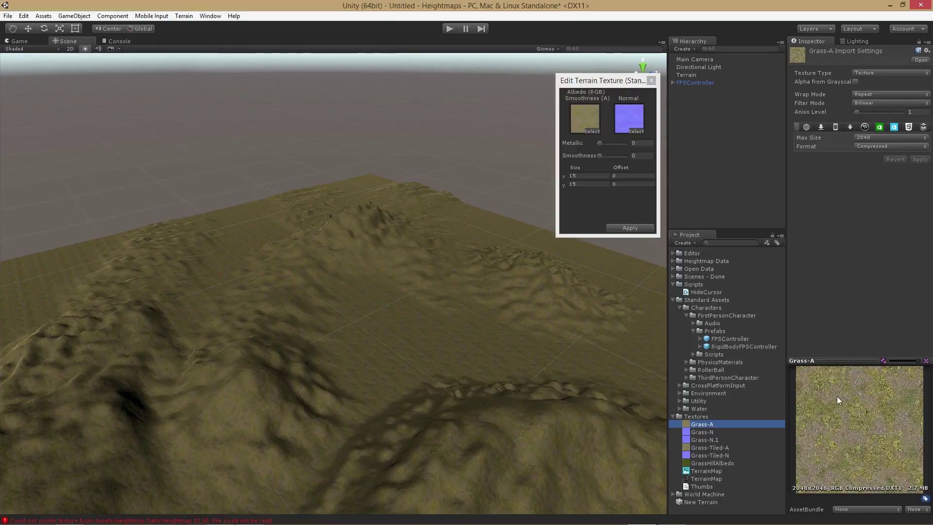
- Switch to Unity and apply the terrain's grass texture settings to close the texture editor
click(637, 227)
click(646, 231)
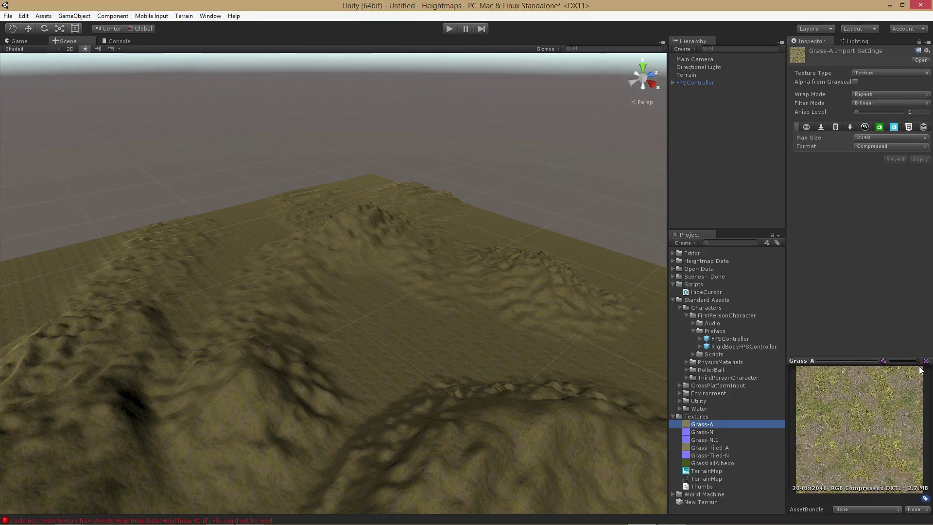
- Collapse the Standard Assets, Scripts and Textures folders and select Heightmap 01 Raw inside the Heightmap Data folder
click(673, 300)
click(673, 285)
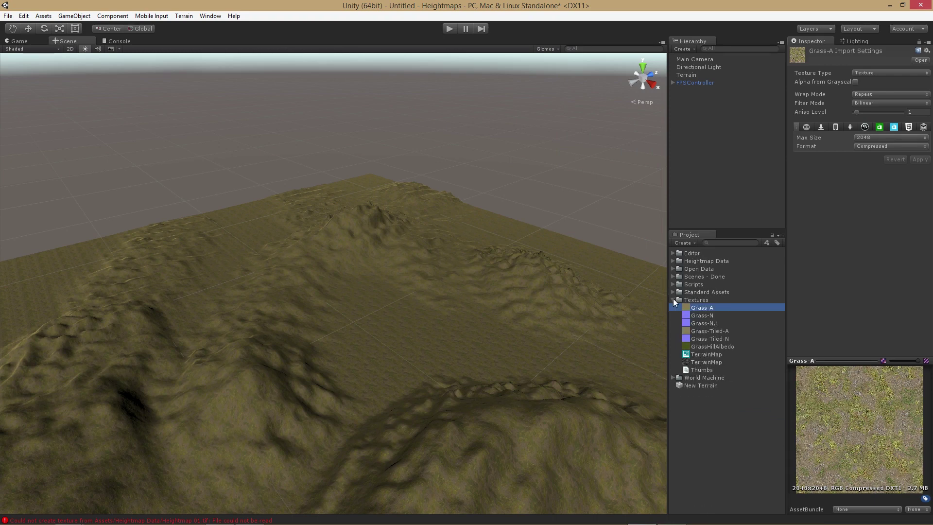
click(673, 300)
click(674, 261)
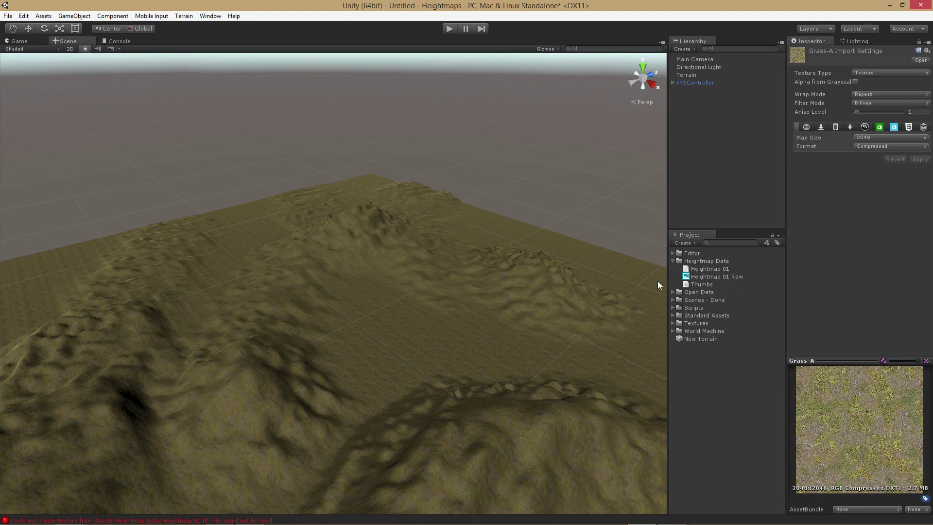
click(734, 277)
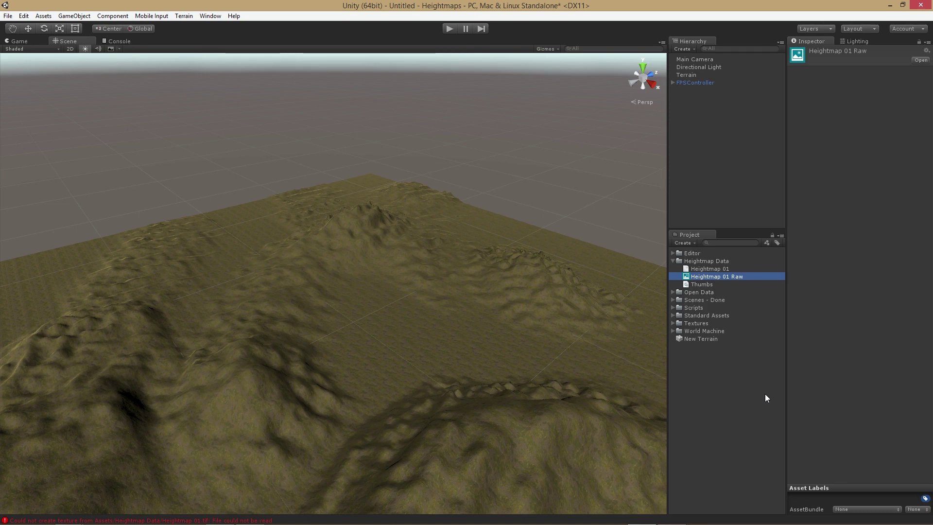
- Start a raw heightmap import for the Terrain object using Heightmap 01 Raw from the Assets/Heightmap Data folder
click(695, 71)
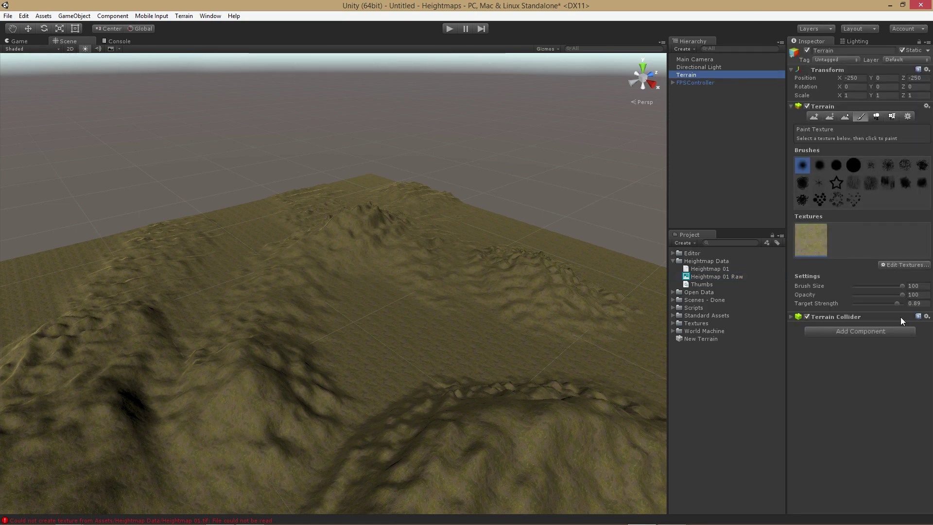
click(907, 116)
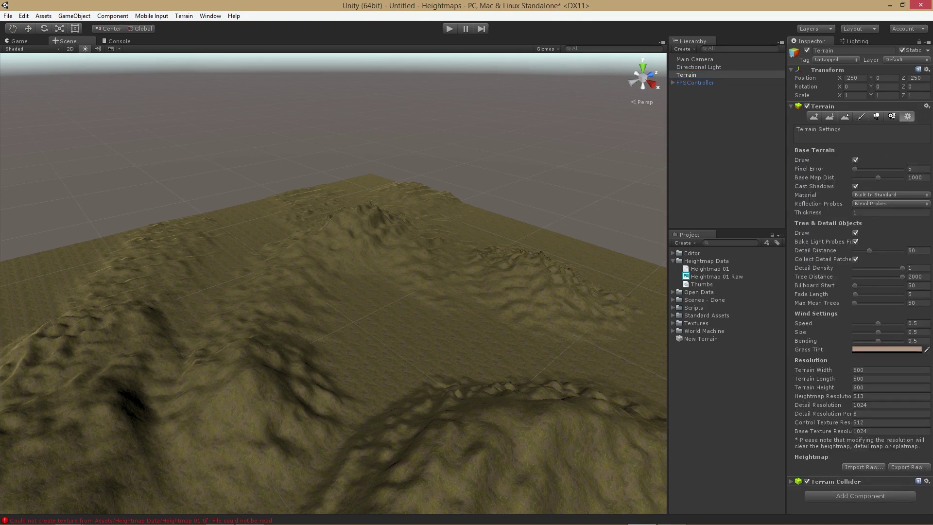
click(860, 466)
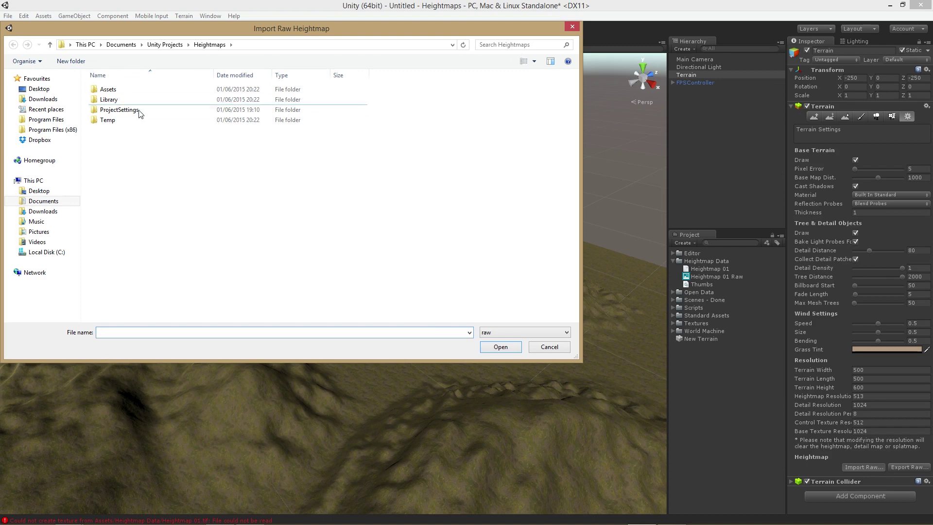
double_click(103, 91)
double_click(114, 99)
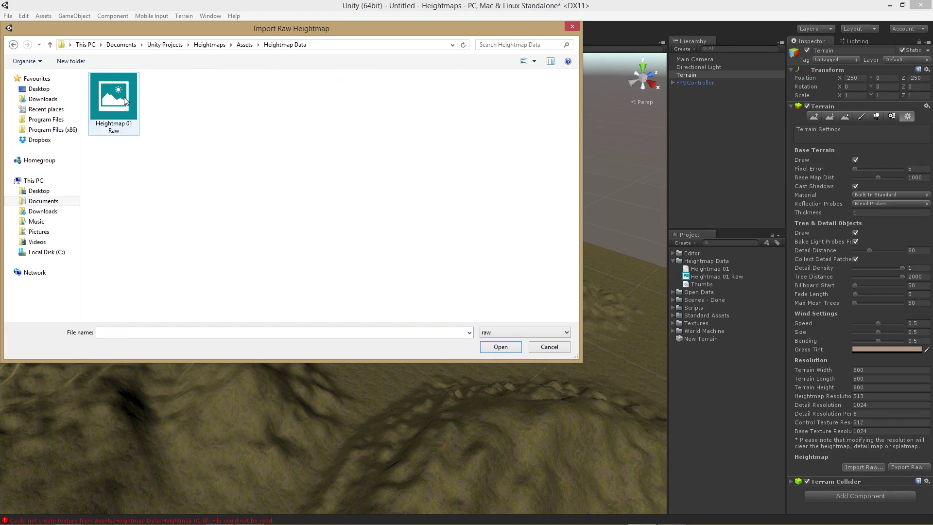
click(131, 128)
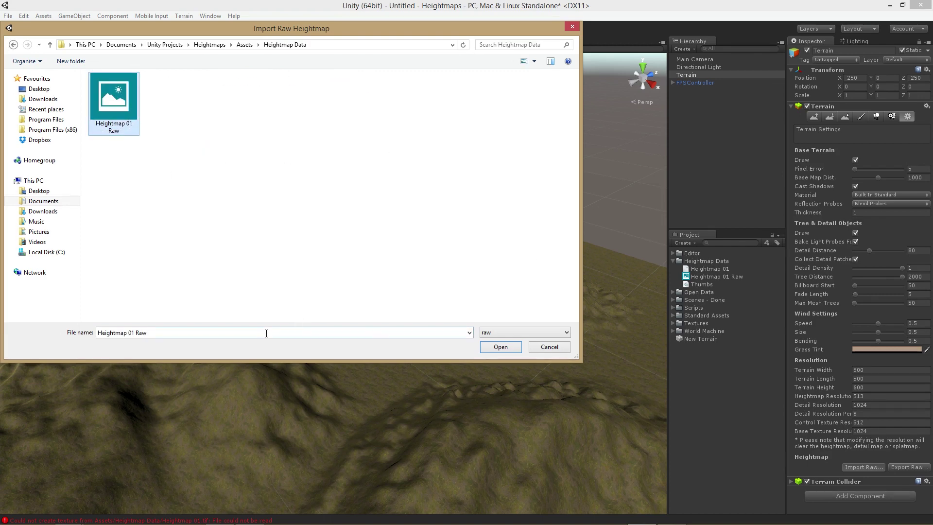
click(491, 347)
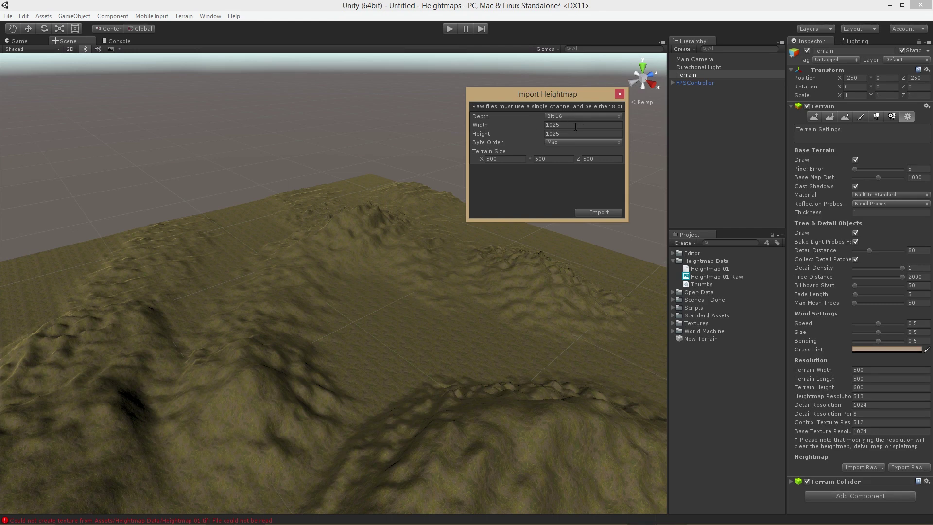
- Set the heightmap's byte order to Windows and import it at 16-bit depth and 1025 × 1025 resolution
click(576, 126)
click(567, 141)
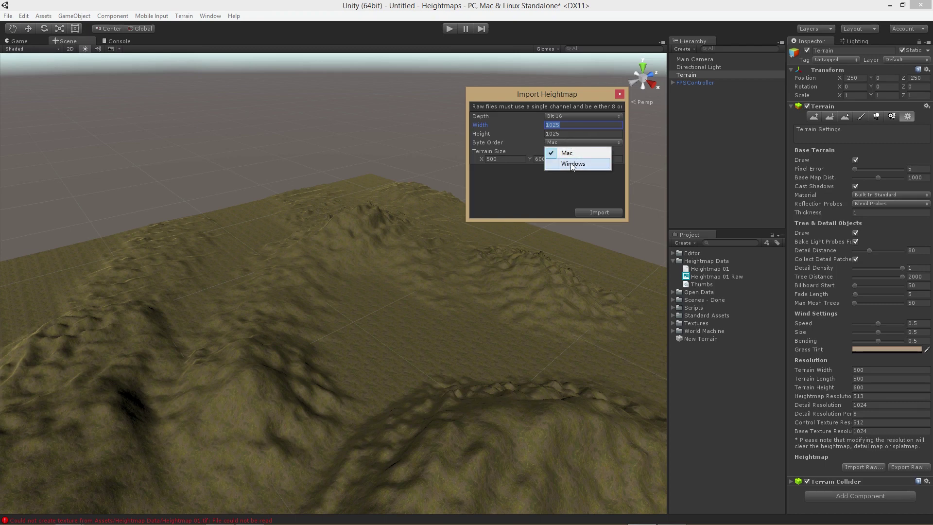
click(573, 163)
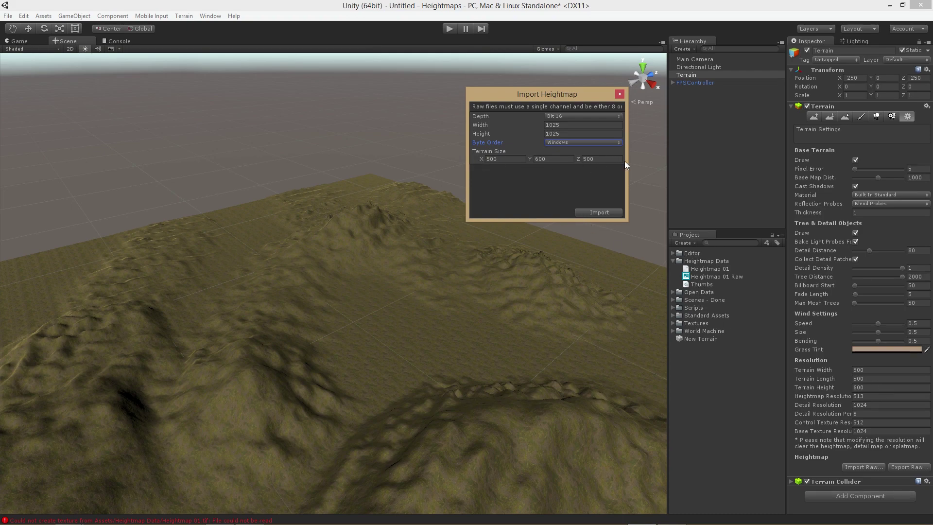
click(600, 213)
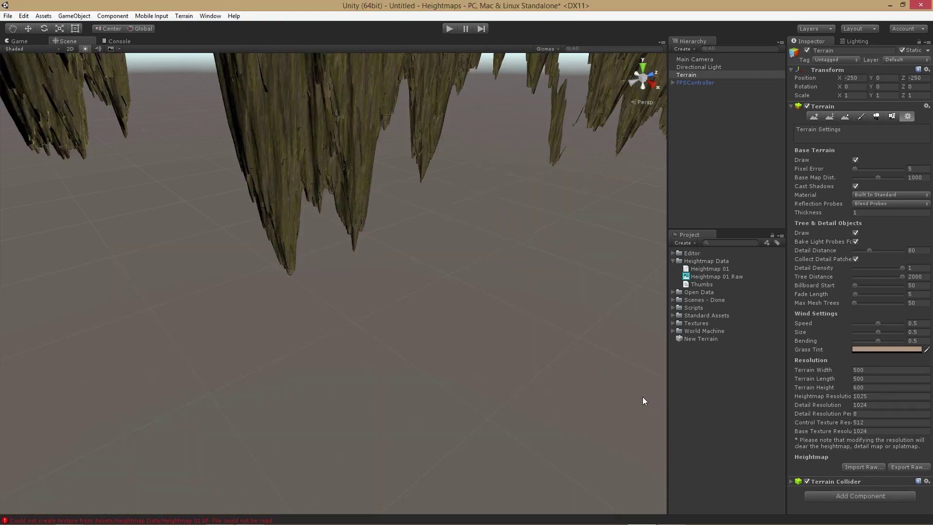
- Examine the imported terrain's peaks from several angles and compare them with the clouds image in Photoshop
key(f)
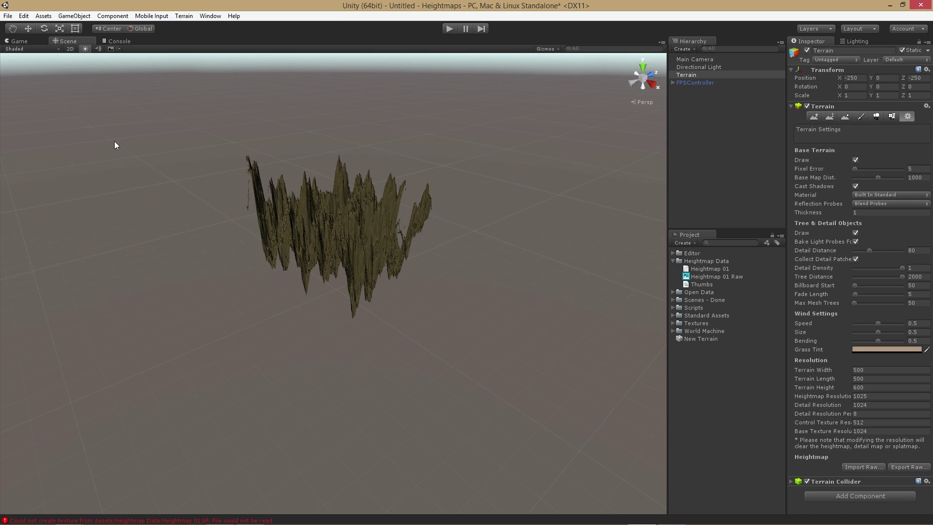
alt+drag(433, 203, 835, 280)
scroll(371, 294, up, 10)
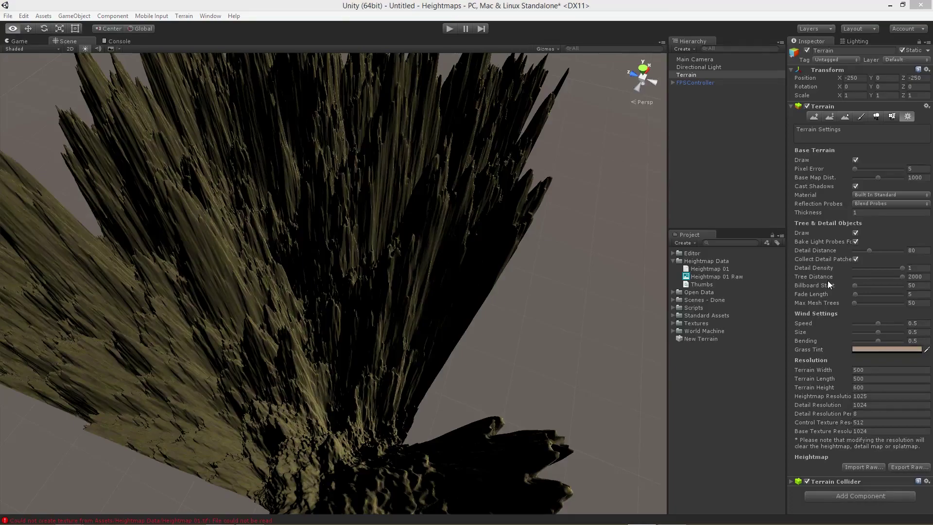
key(alt+Tab)
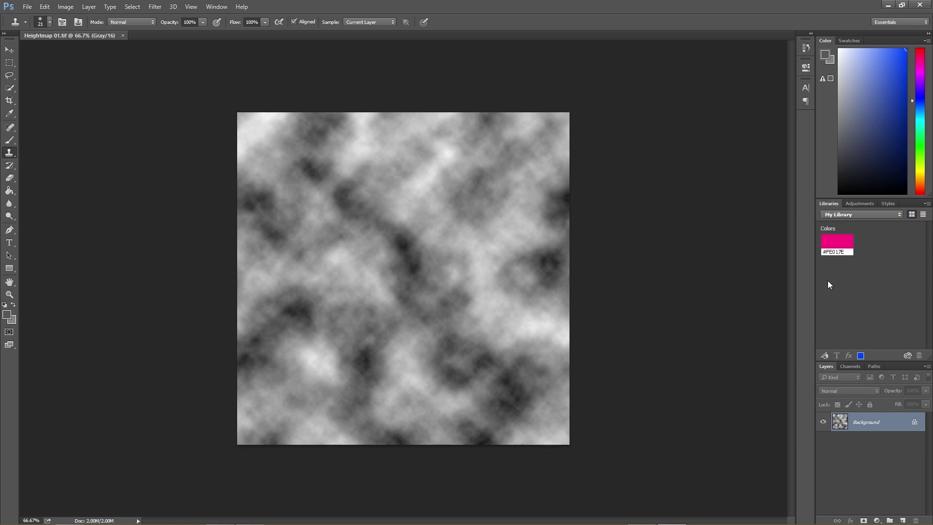
key(alt+Tab)
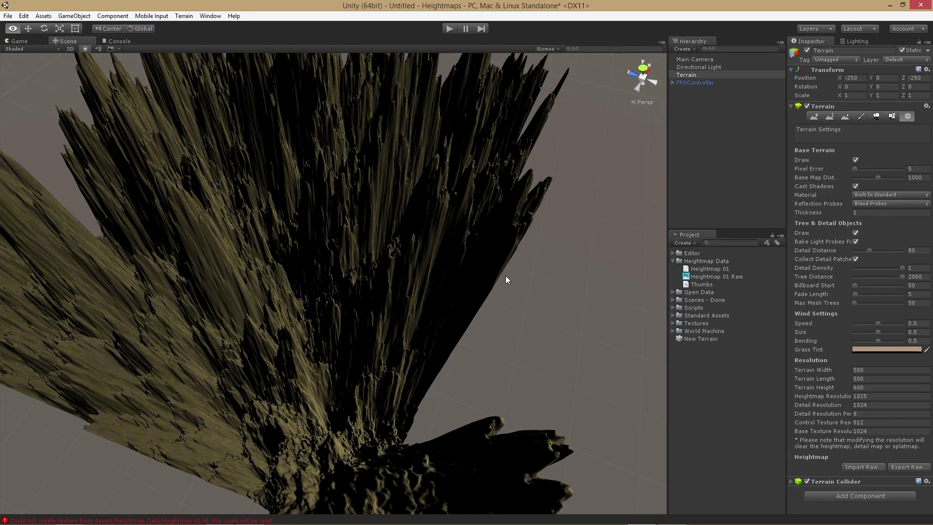
scroll(506, 275, down, 3)
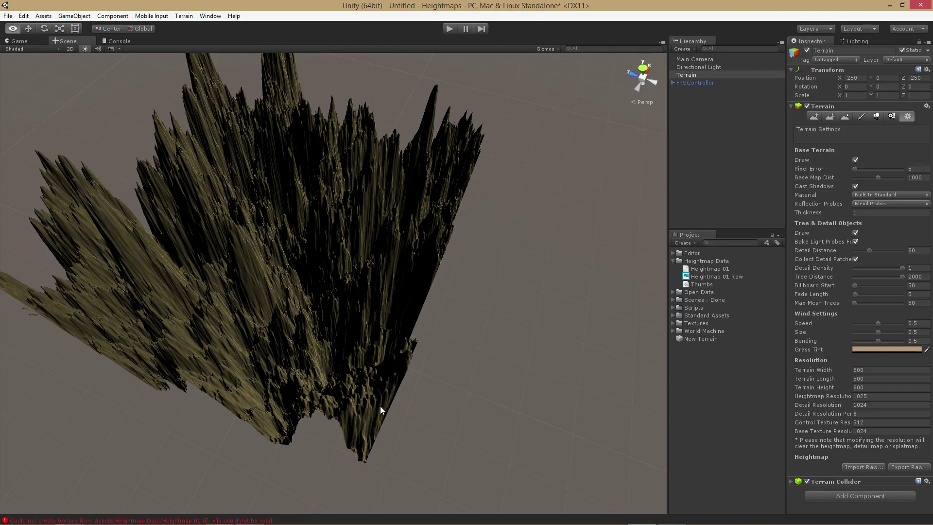
alt+drag(380, 407, 371, 329)
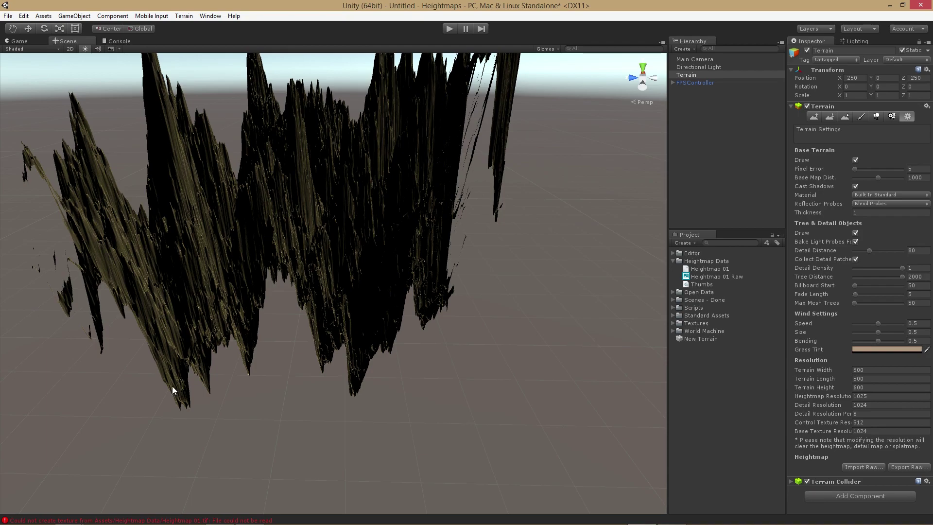
- Switch to Photoshop and apply a Curves adjustment to the clouds heightmap, lowering the end point at input 100 to output 10
key(alt)
key(alt+Tab)
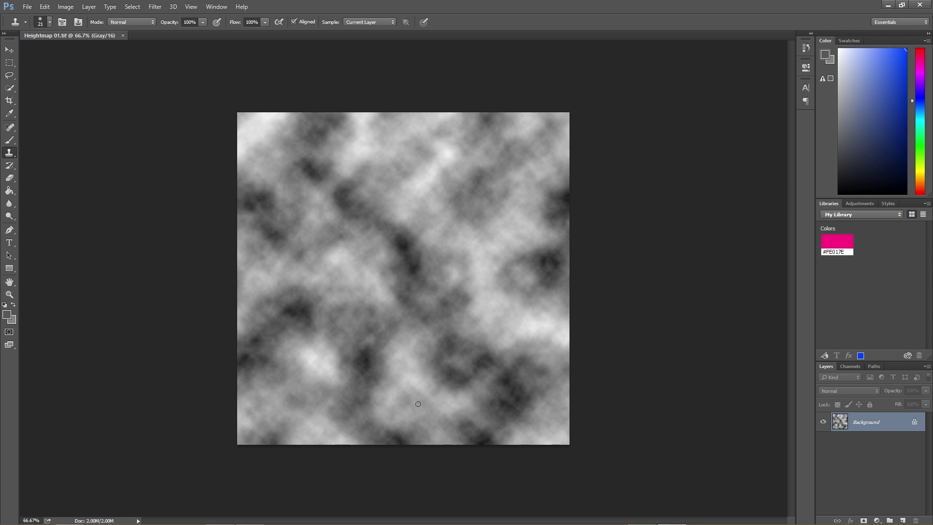
click(66, 6)
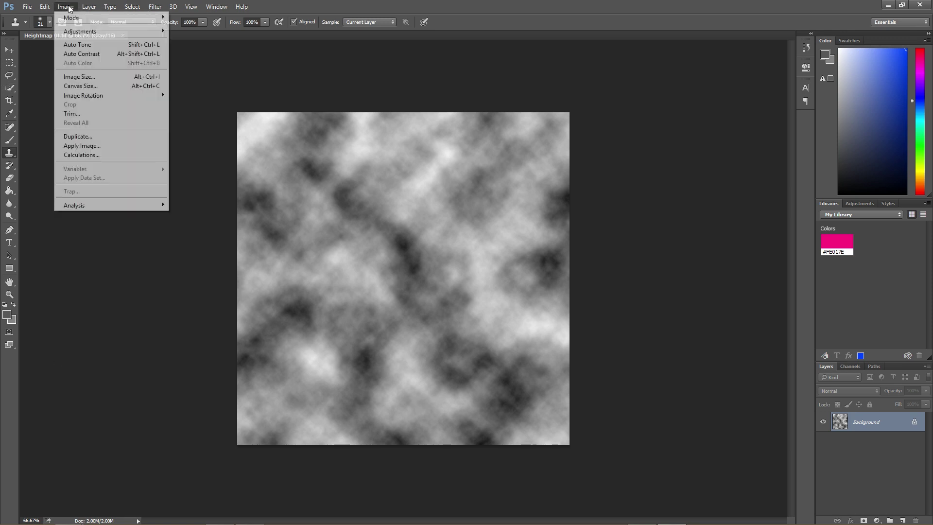
mouse_move(86, 31)
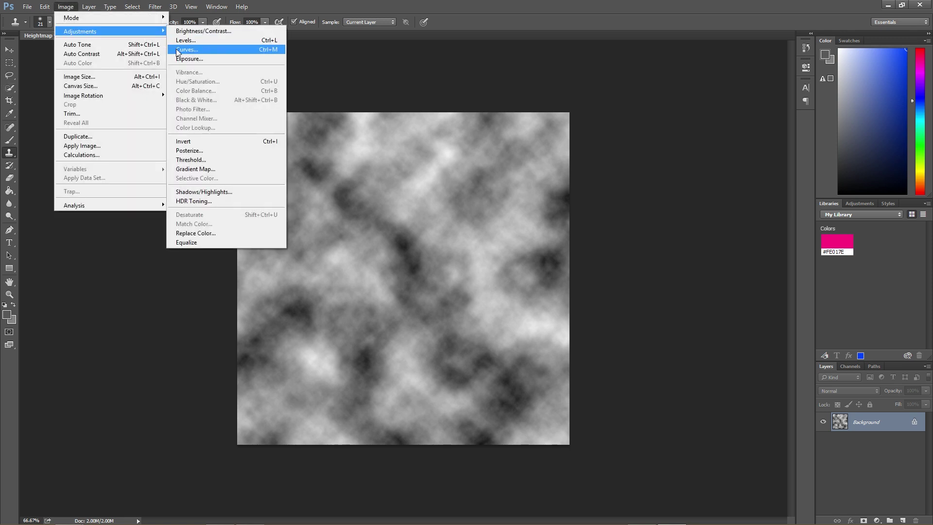
click(178, 51)
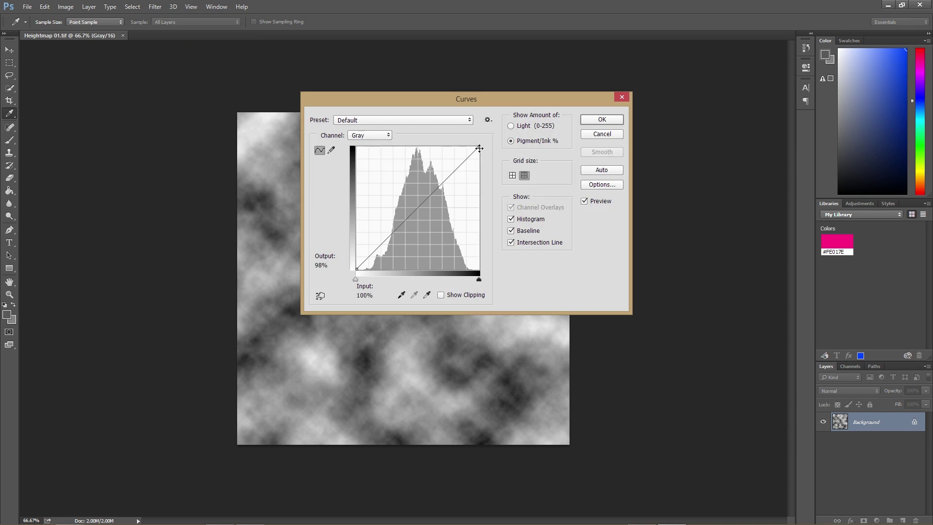
drag(479, 148, 543, 257)
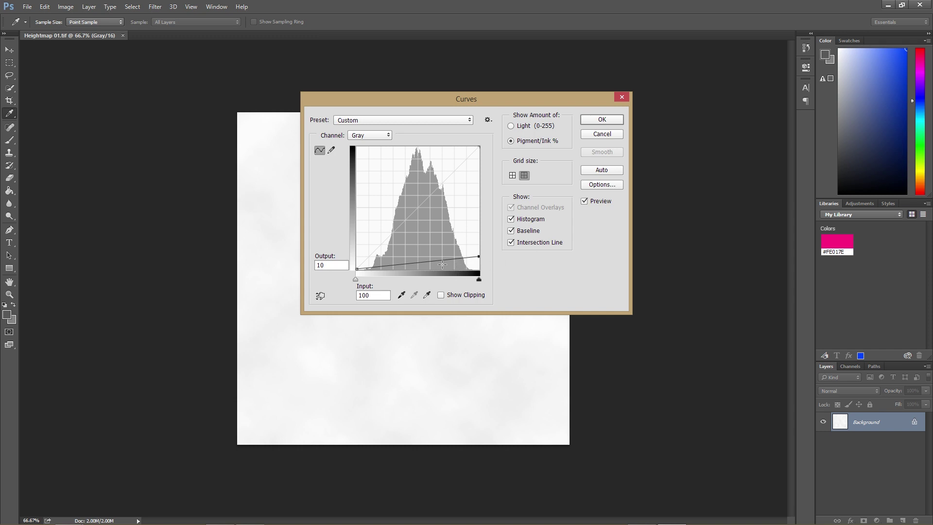
click(599, 121)
key(s)
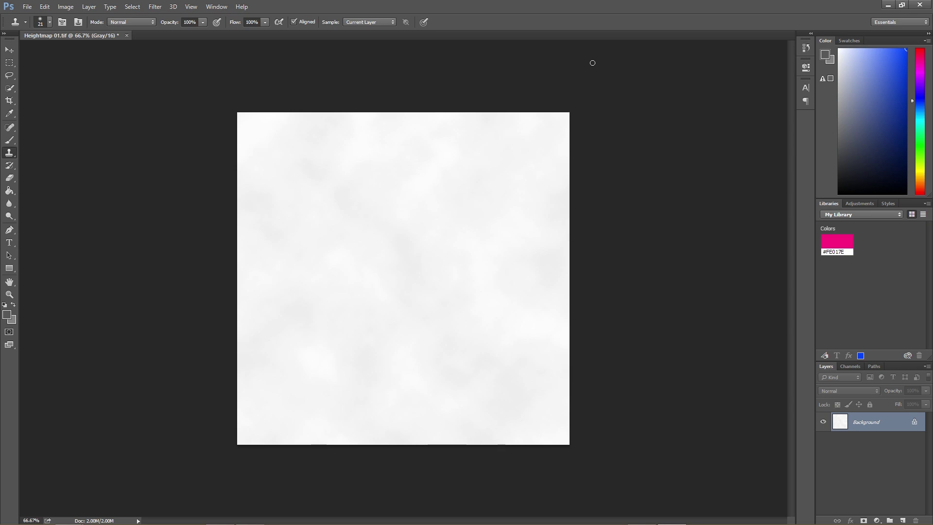
- Save the lightened heightmap as Photoshop Raw, overwriting Heightmap 01 Raw in Heightmap Data, with header 0 and Macintosh byte order
key(ctrl+shift+s)
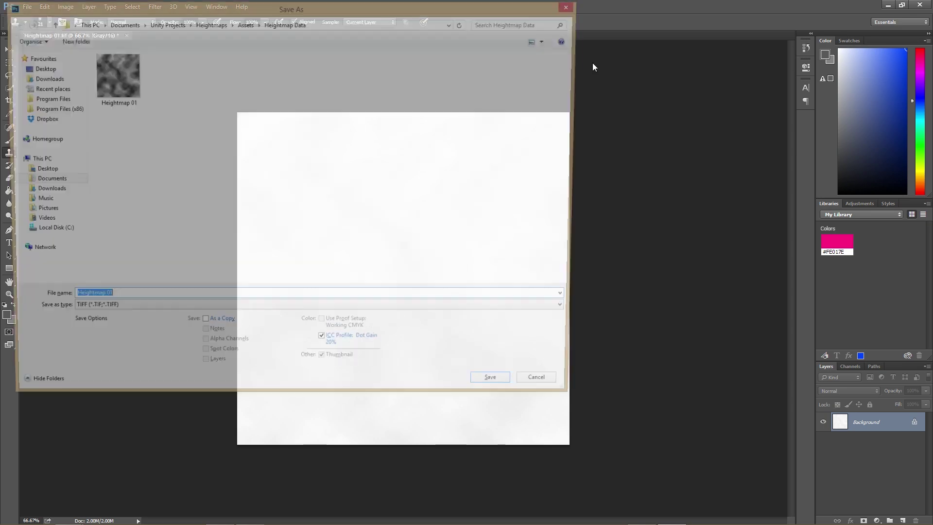
click(211, 313)
scroll(211, 320, up, 2)
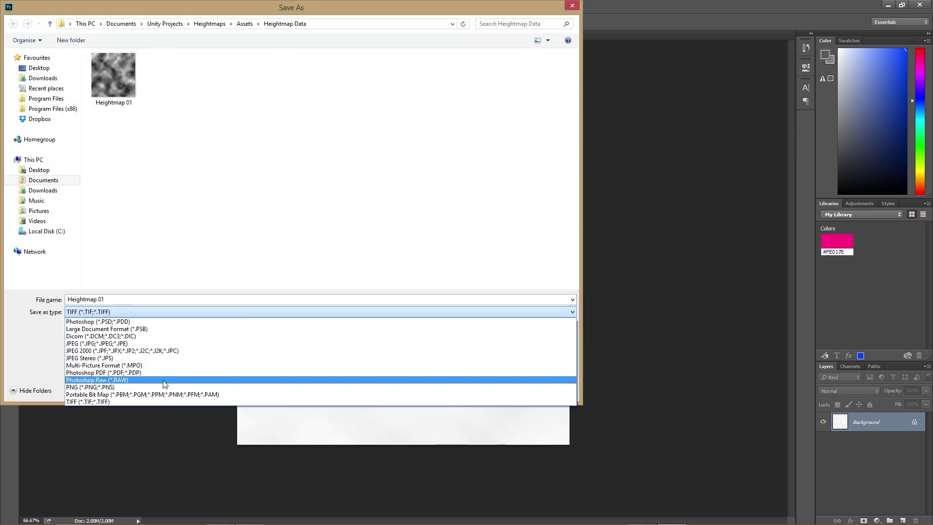
click(221, 379)
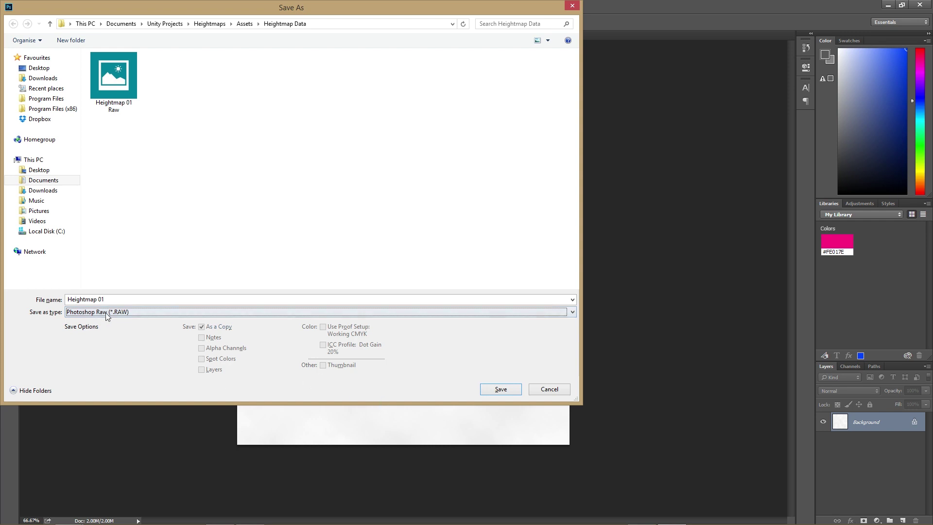
click(104, 86)
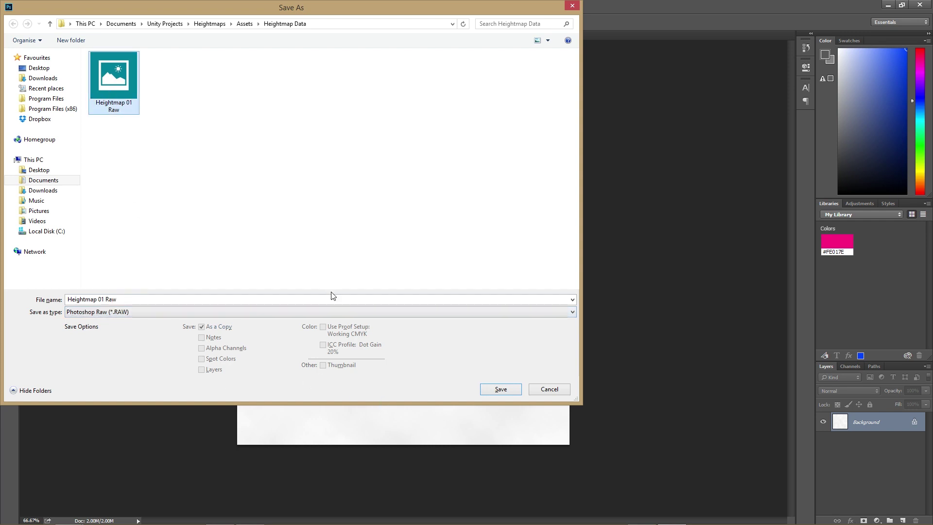
click(514, 391)
click(492, 266)
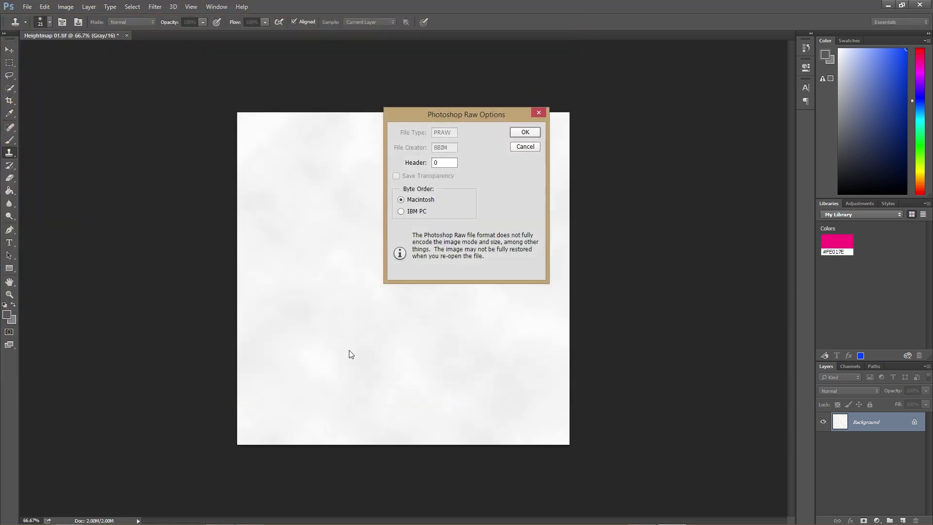
click(524, 132)
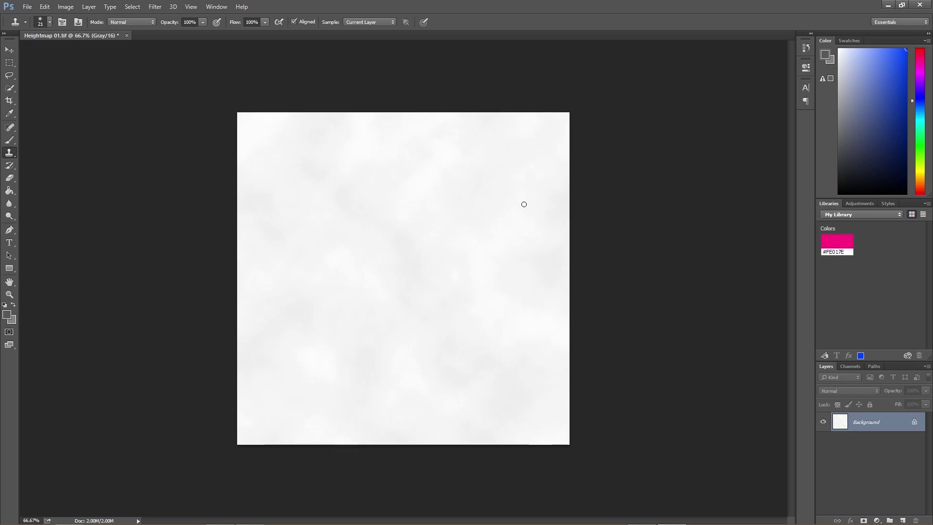
- Switch to Unity and lower the tall isolated peak at the terrain's edge with the Raise / Lower Terrain brush
key(alt+Tab)
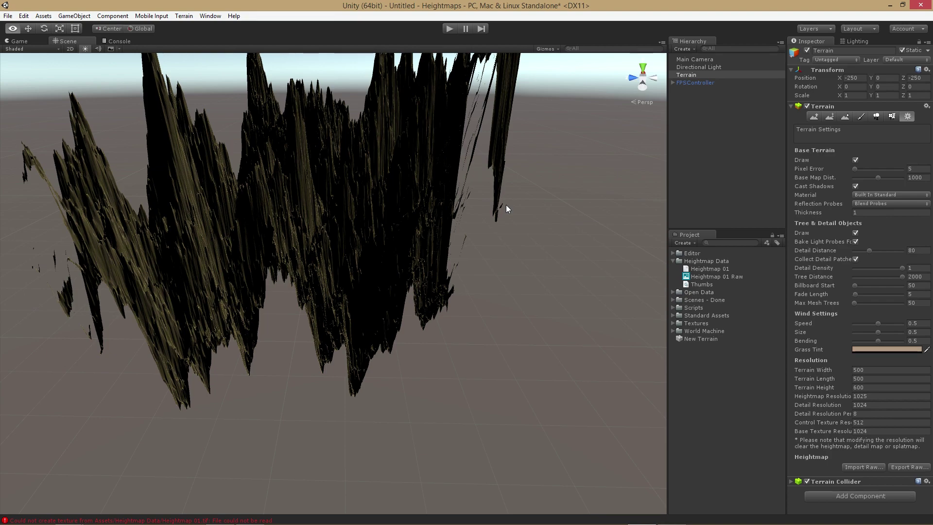
alt+drag(96, 227, 207, 248)
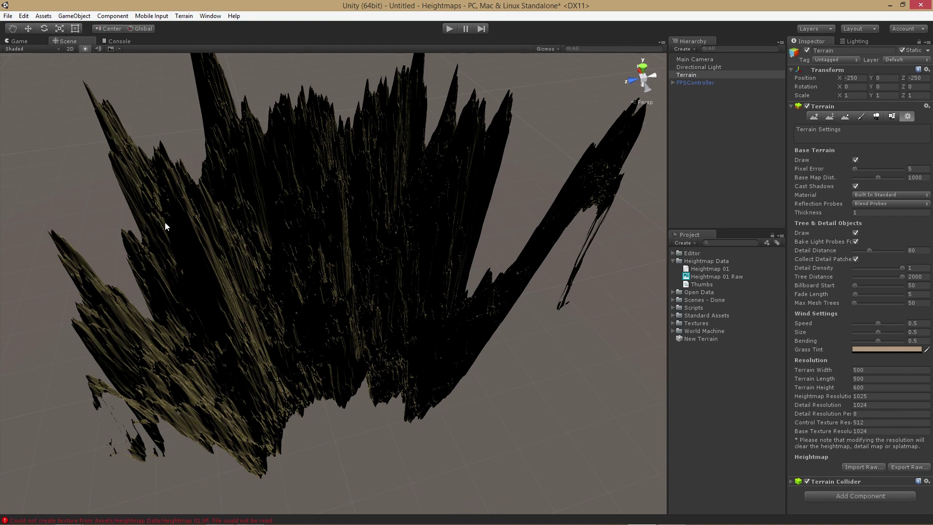
click(814, 116)
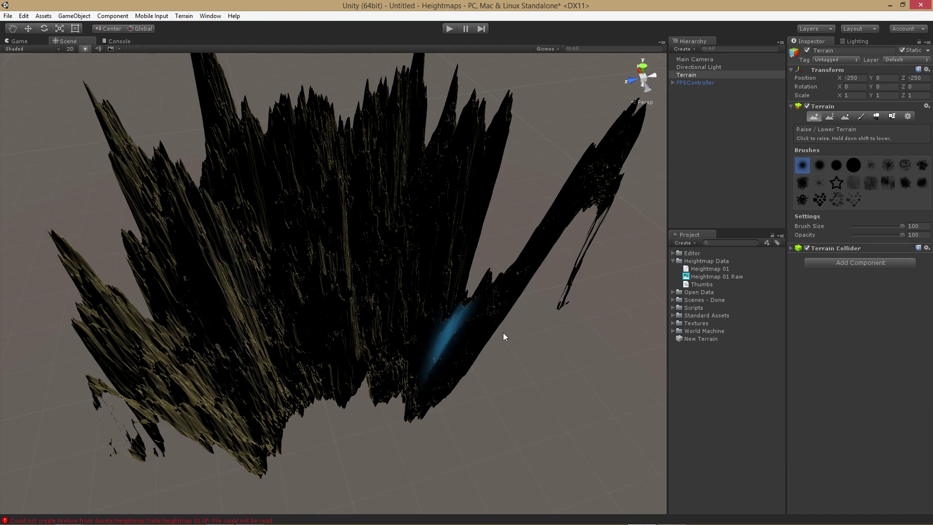
mouse_move(590, 173)
shift+mouse_down()
mouse_move(599, 217)
mouse_move(608, 142)
mouse_move(579, 224)
mouse_move(550, 204)
mouse_move(547, 261)
mouse_move(555, 220)
mouse_move(536, 278)
mouse_move(564, 255)
mouse_move(553, 284)
mouse_move(503, 296)
shift+mouse_up()
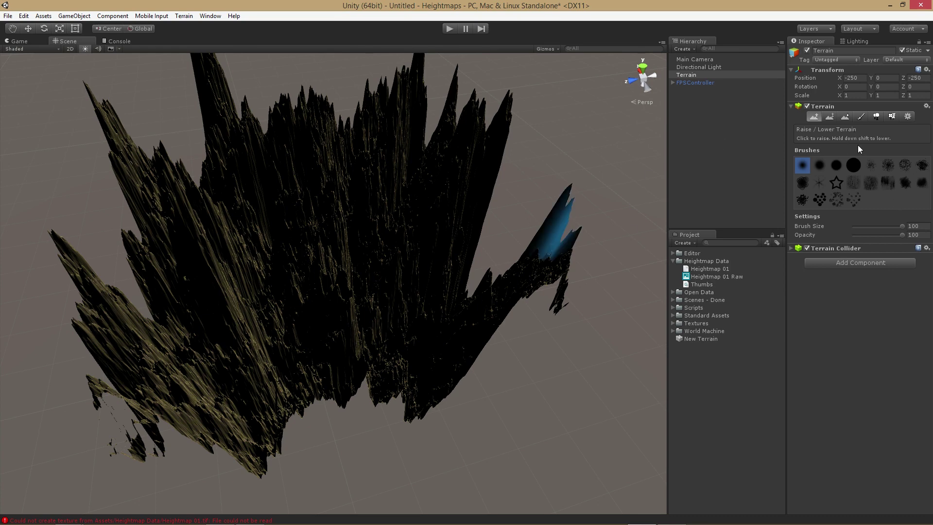
- Import Heightmap 01 Raw from Assets/Heightmap Data onto the terrain again at 16-bit depth, 1025 × 1025 resolution and Windows byte order
click(907, 118)
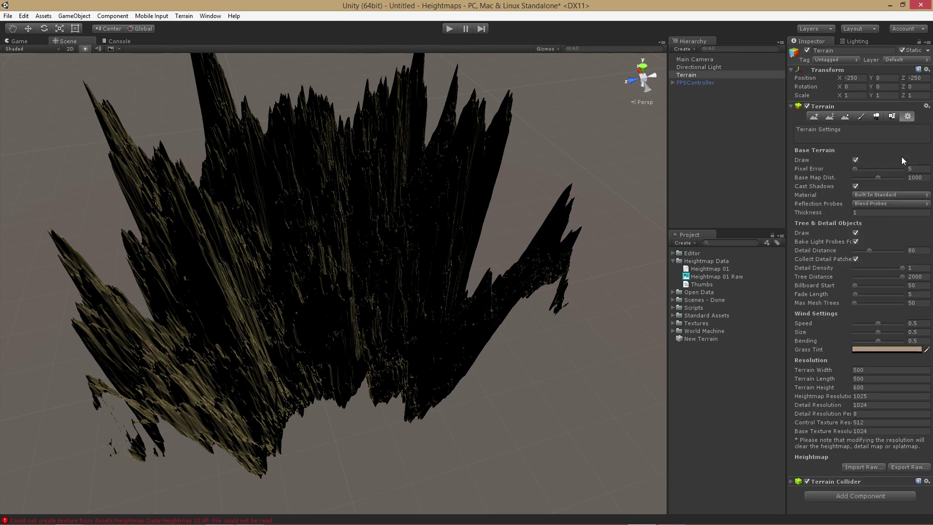
click(854, 468)
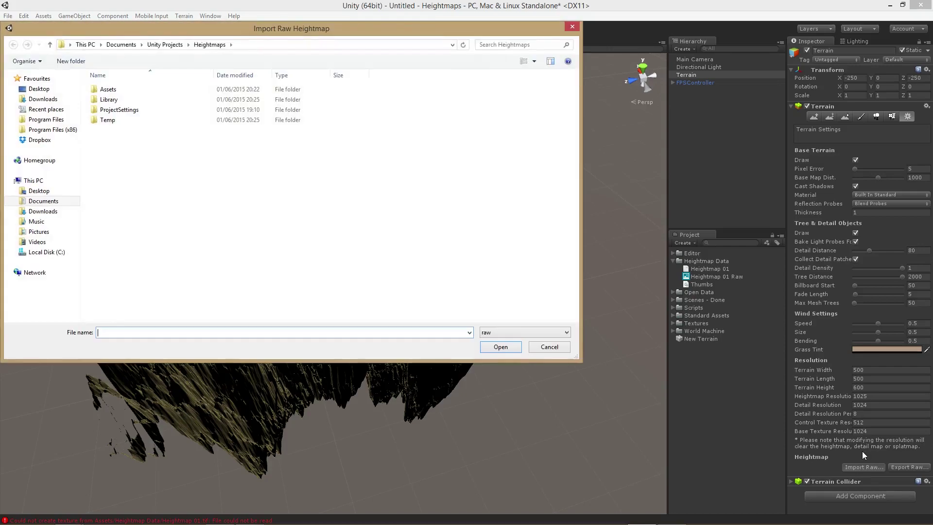
double_click(116, 91)
double_click(123, 100)
click(131, 100)
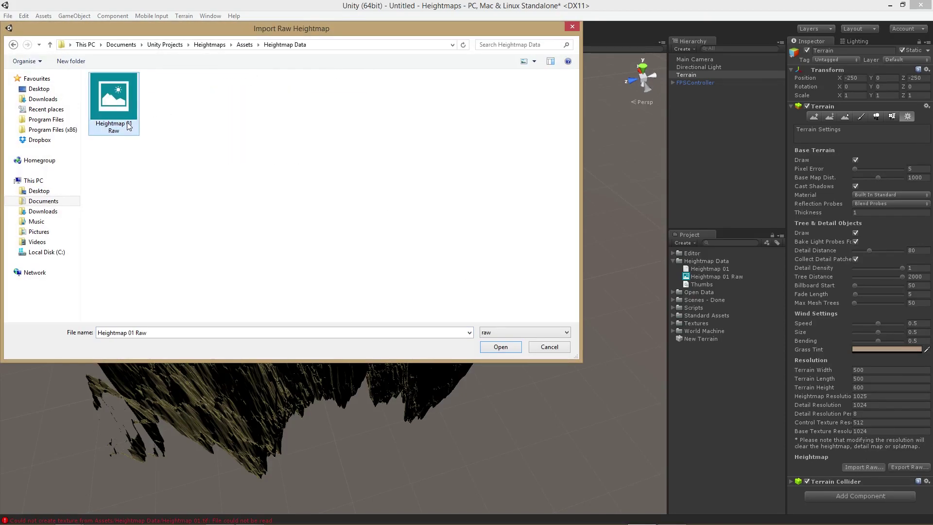
key(Return)
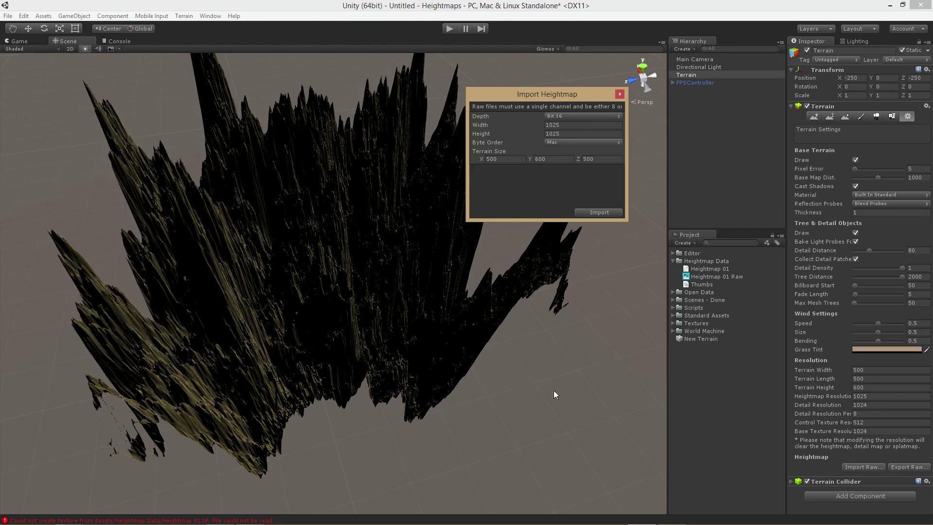
click(564, 143)
click(566, 163)
click(593, 212)
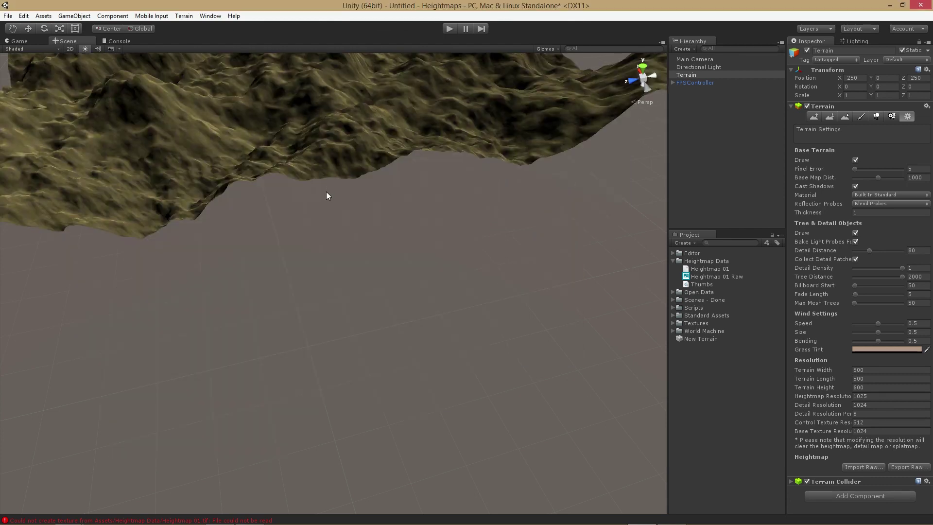
- Examine the re-imported terrain from several angles and run a short play test of the scene
alt+drag(270, 204, 373, 261)
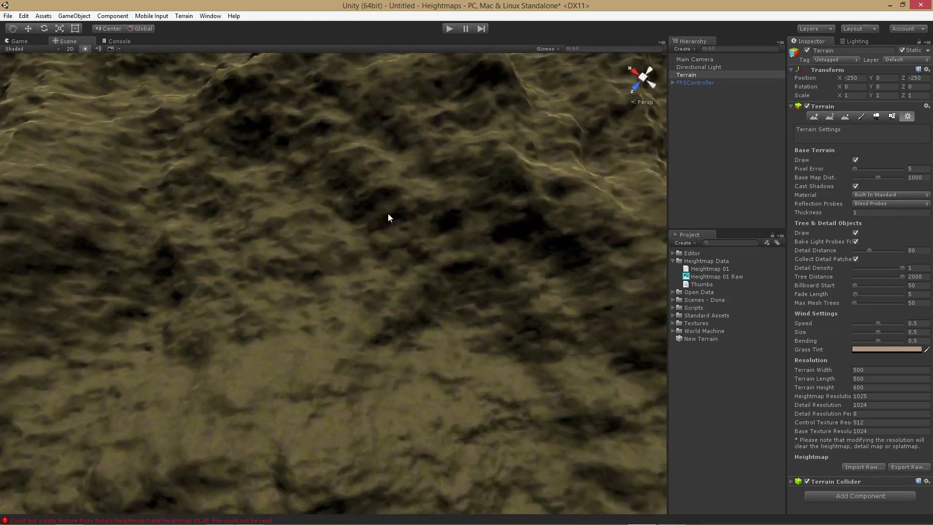
alt+drag(390, 215, 344, 116)
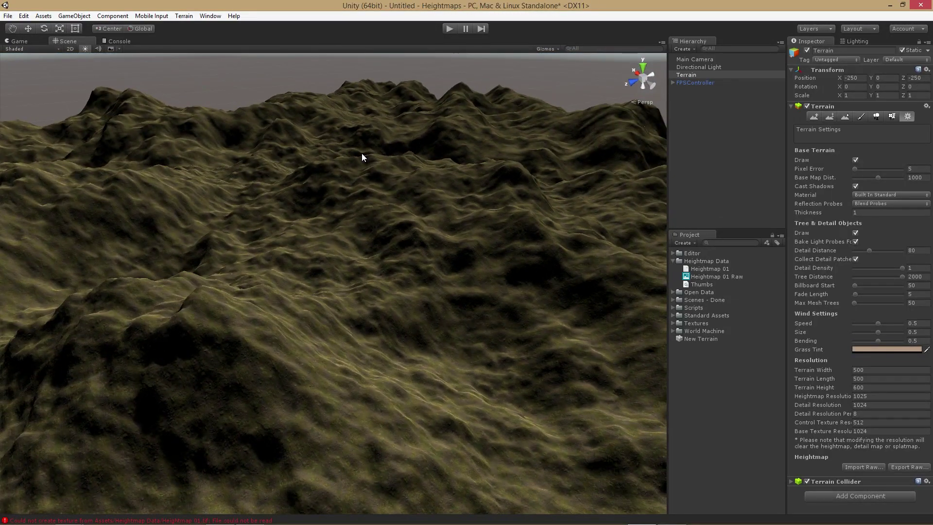
click(448, 28)
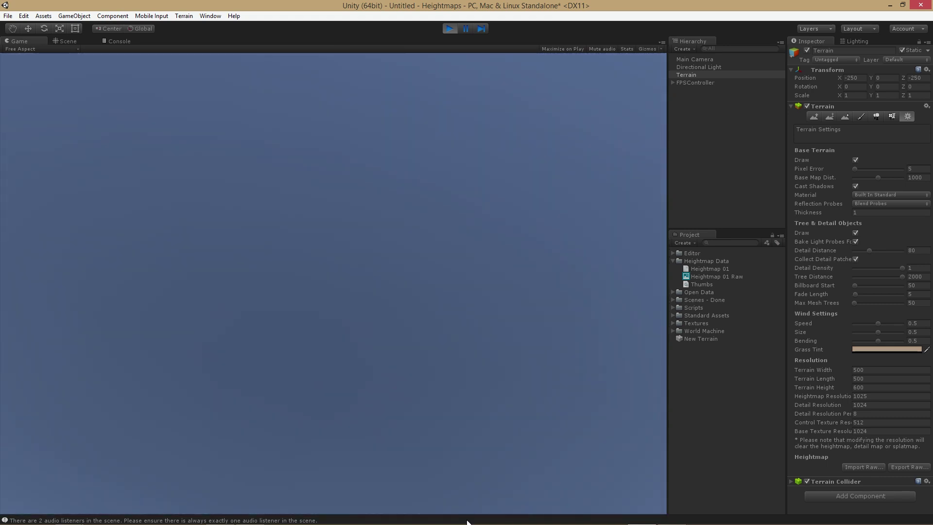
key(ctrl+p)
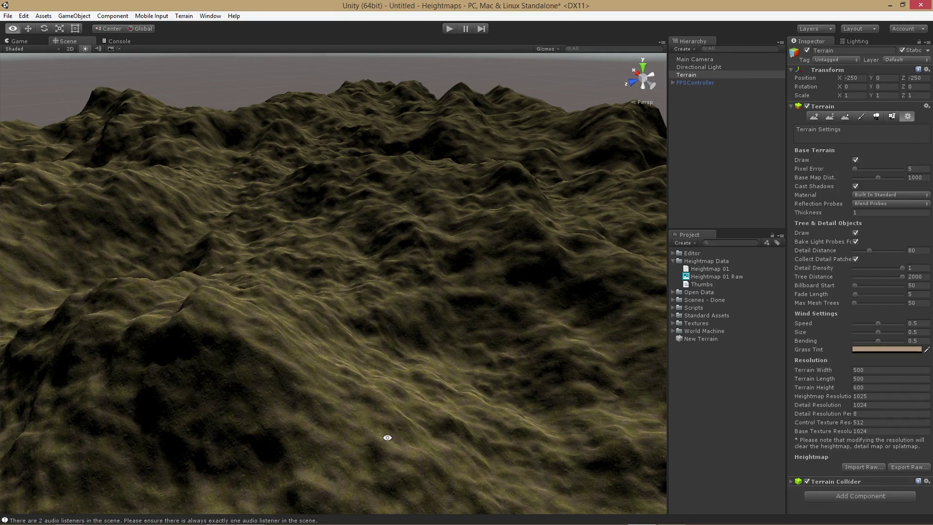
- Switch to Photoshop and revert the heightmap to its Clouds history state
key(alt+Tab)
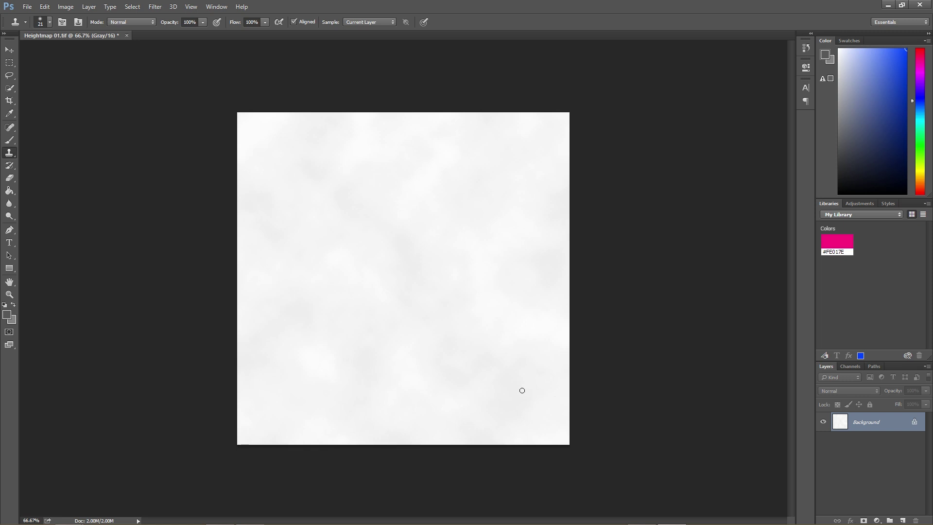
click(806, 48)
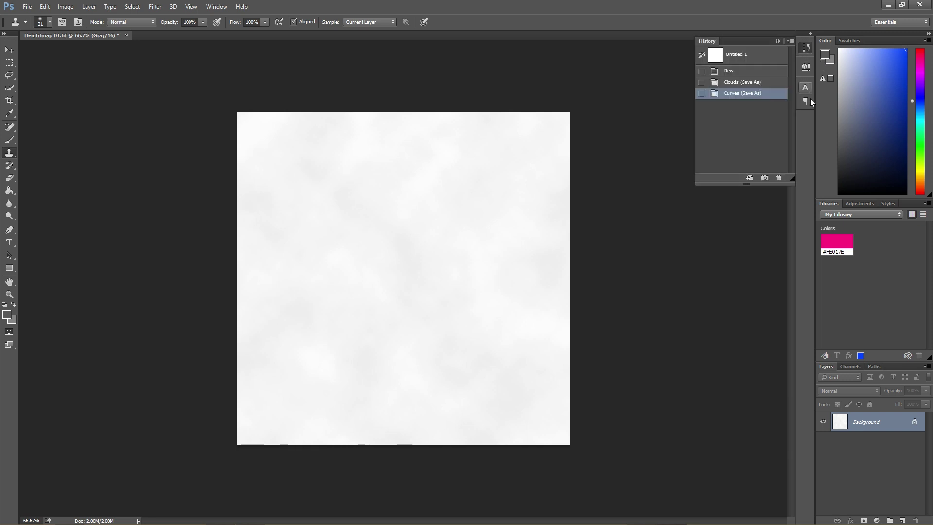
click(738, 83)
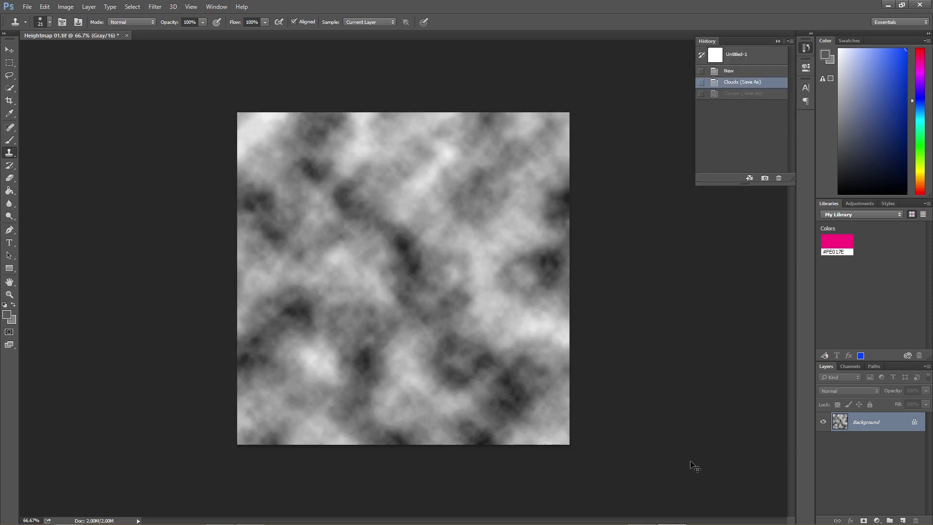
- Darken the clouds heightmap with a Curves adjustment that sets the end point at input 0 to output 95
key(ctrl+m)
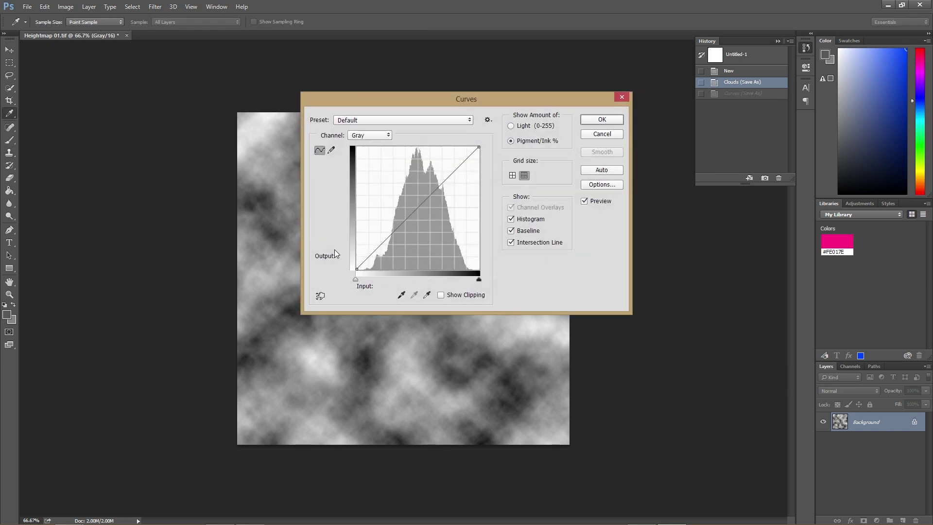
drag(356, 269, 334, 159)
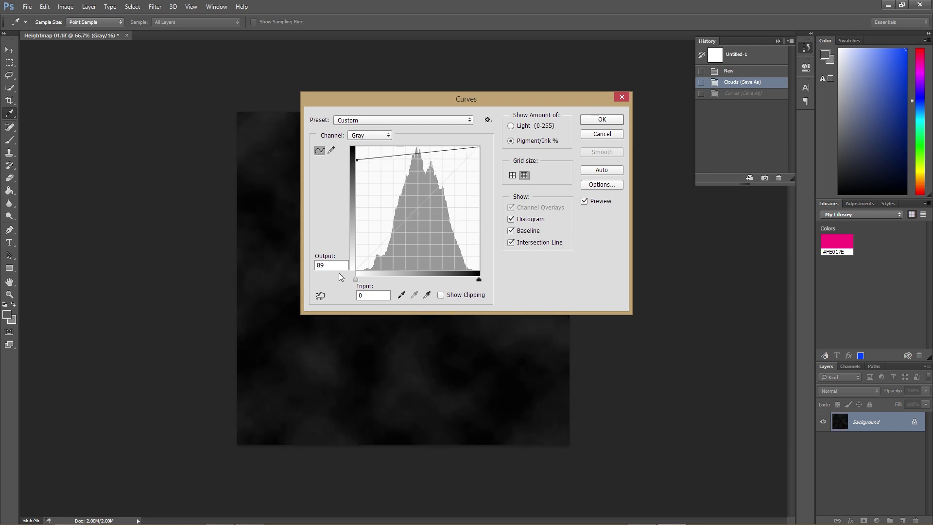
drag(334, 263, 302, 265)
text(95)
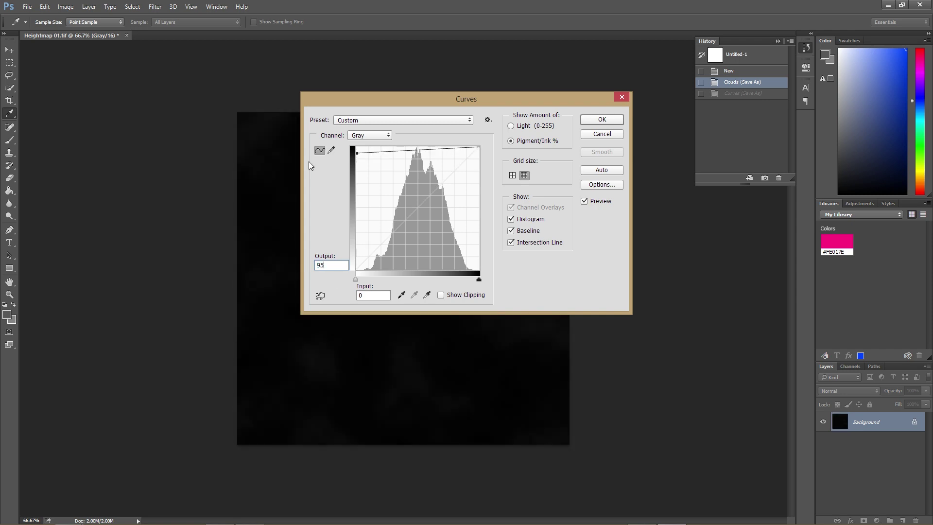
click(604, 120)
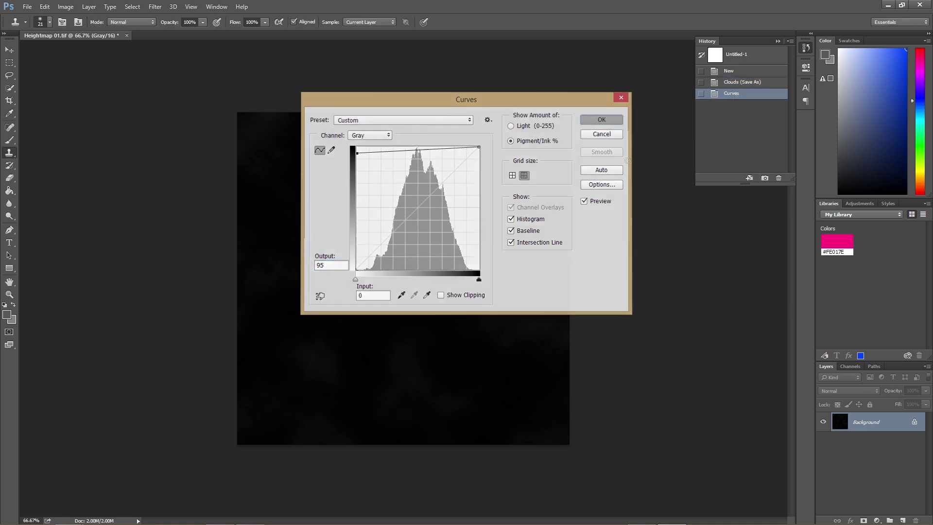
key(s)
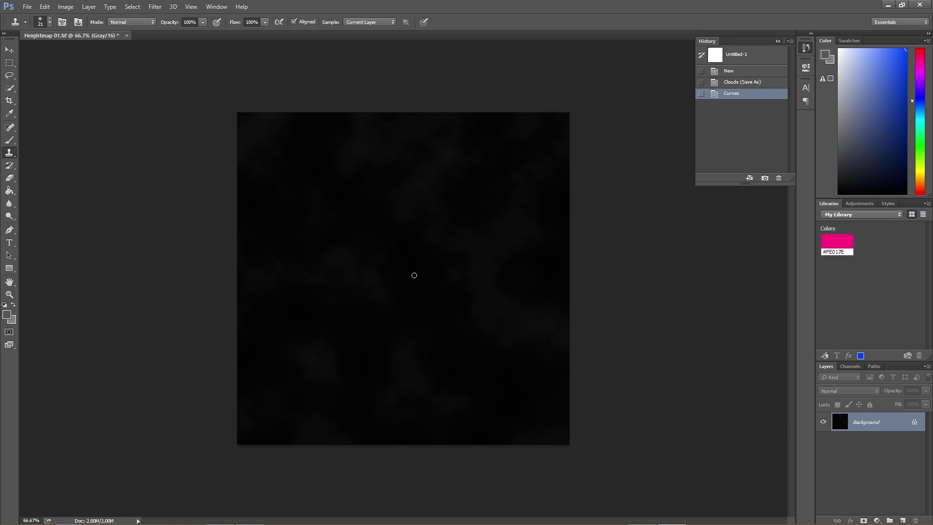
- Save the darkened heightmap in Photoshop Raw format over the existing Heightmap 01 Raw file, using IBM PC byte order
key(ctrl+shift+s)
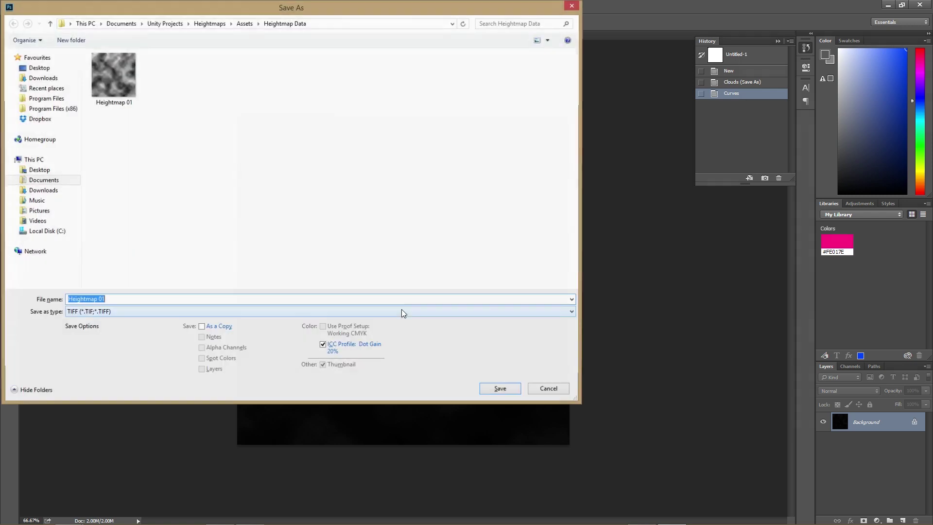
click(153, 312)
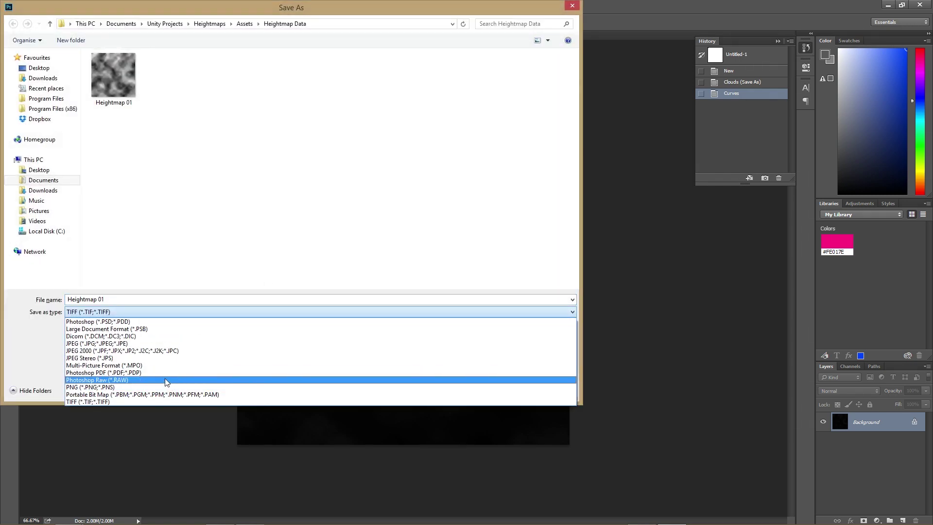
click(166, 382)
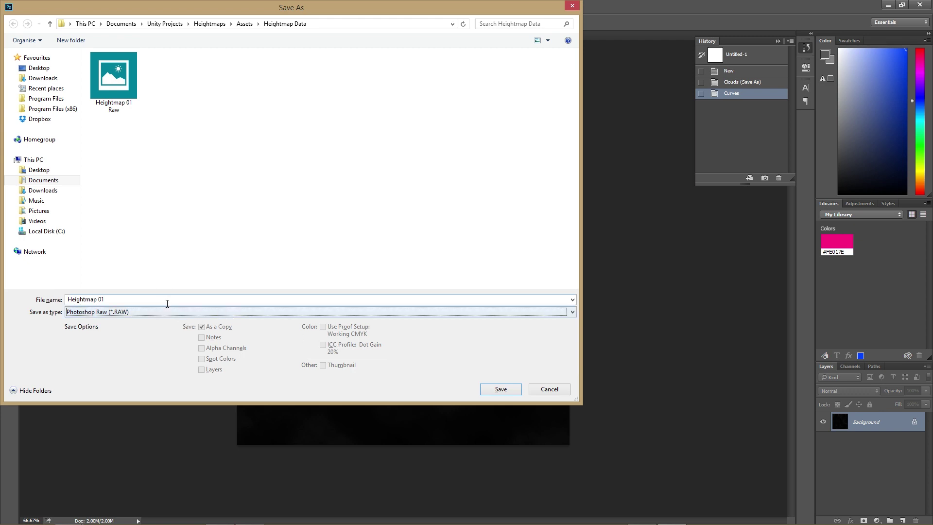
click(114, 80)
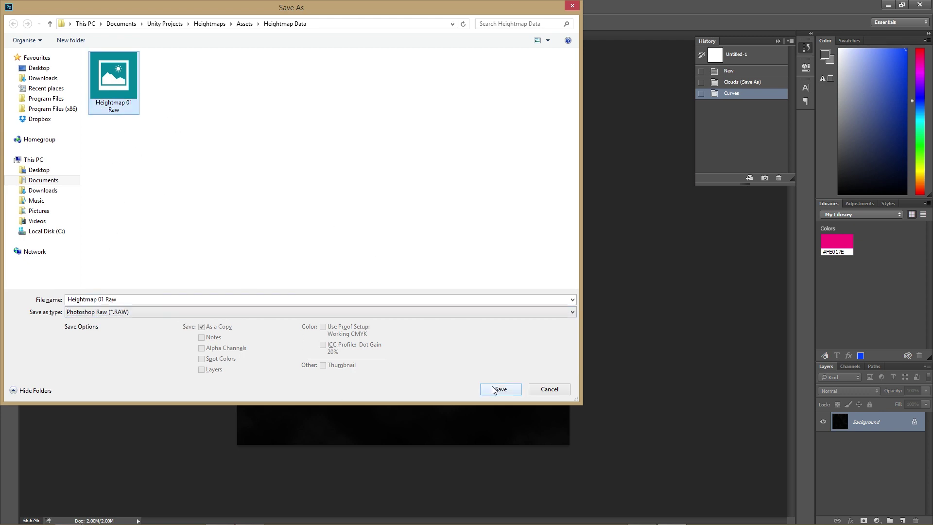
click(491, 387)
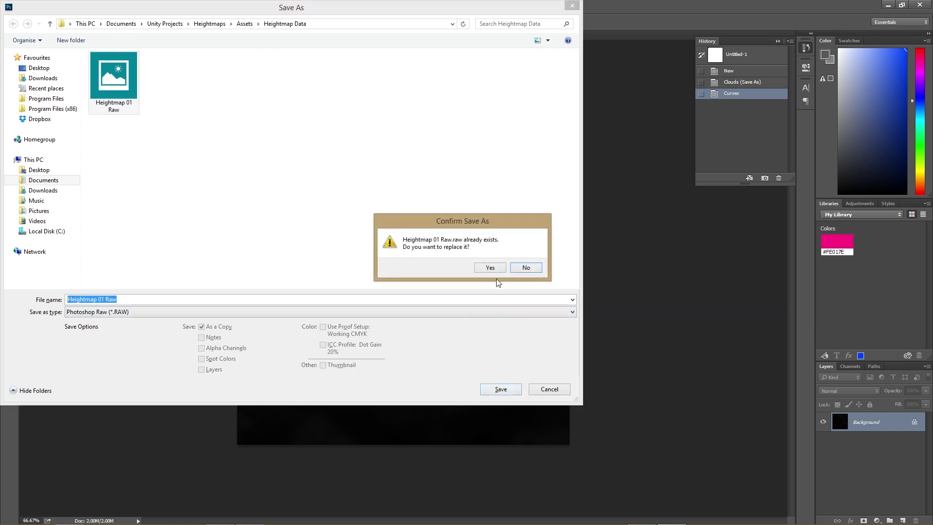
click(495, 272)
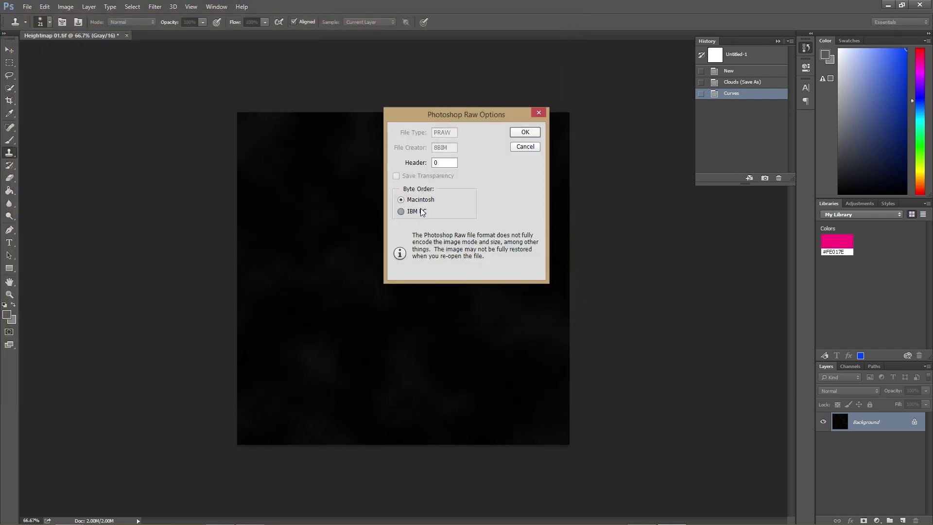
click(525, 132)
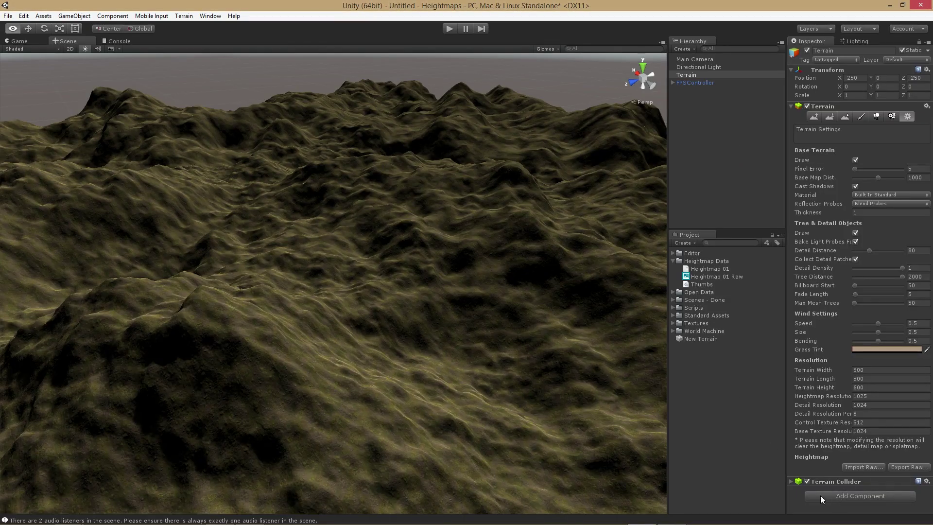
- In Unity, import Heightmap 01 Raw from Assets/Heightmap Data onto the terrain at 16-bit depth, 1025 × 1025 resolution and Windows byte order
click(864, 467)
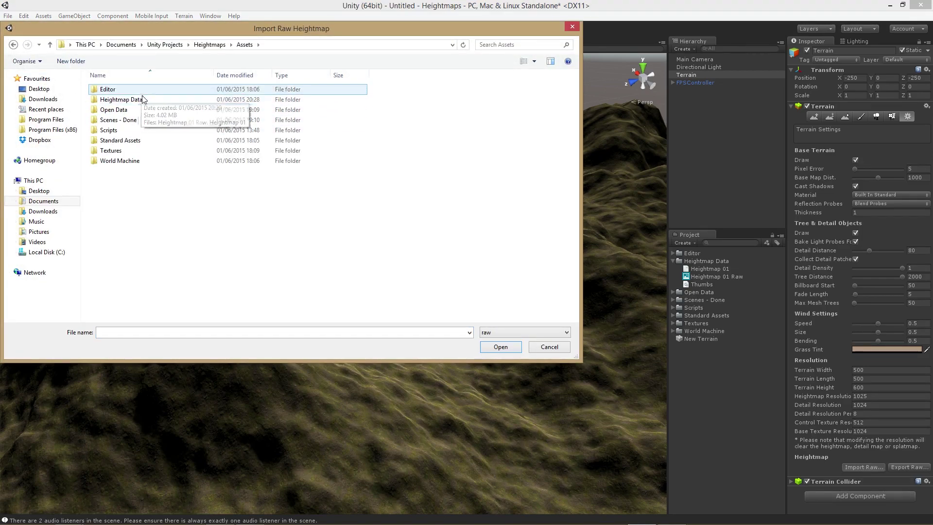
double_click(138, 99)
double_click(124, 103)
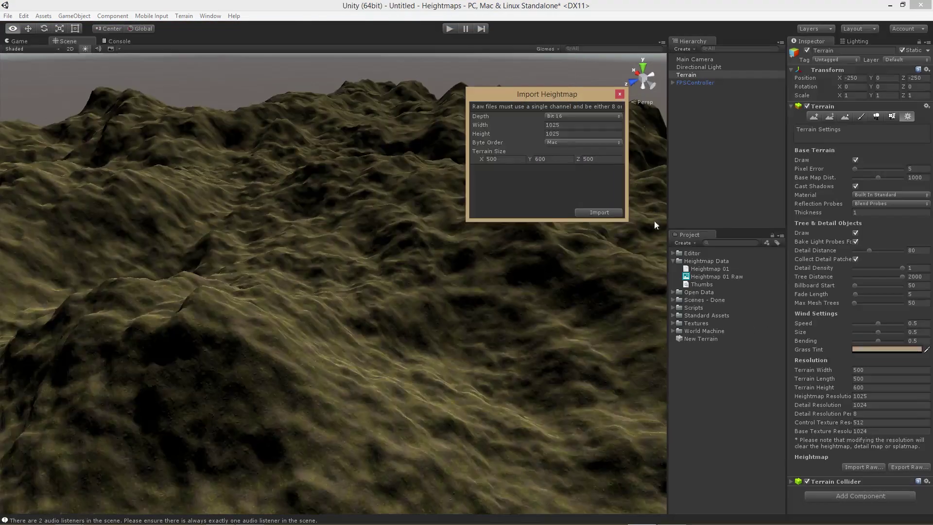
click(562, 143)
click(566, 161)
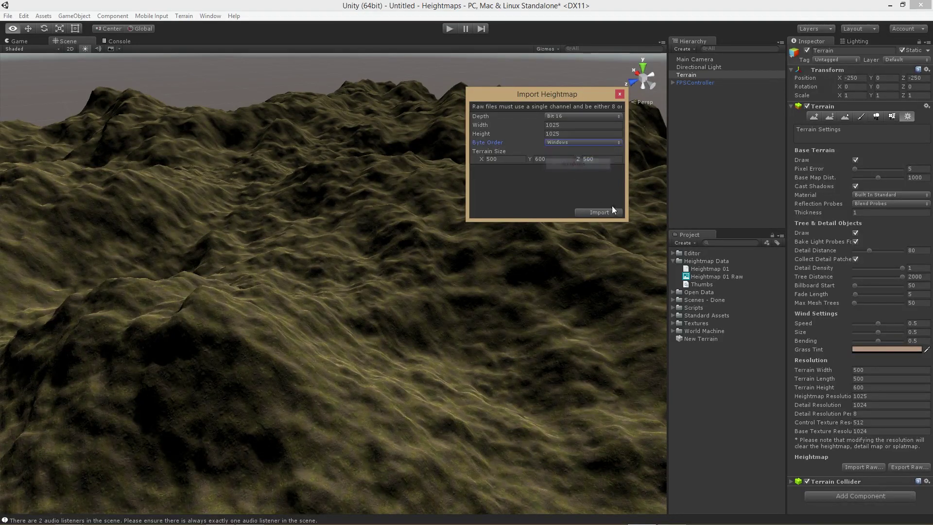
click(612, 215)
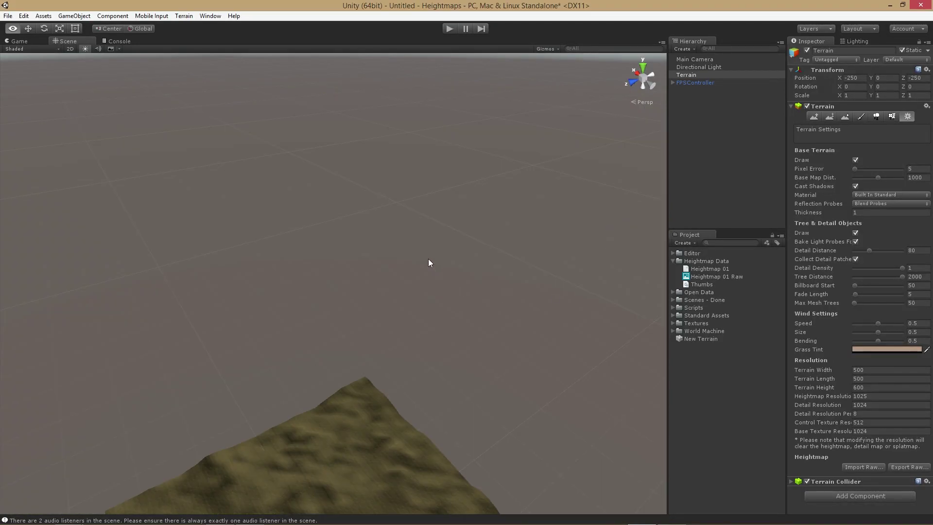
- Play-test the scene by walking across the newly imported terrain to examine its hills and surface, and end the test
key(ctrl+p)
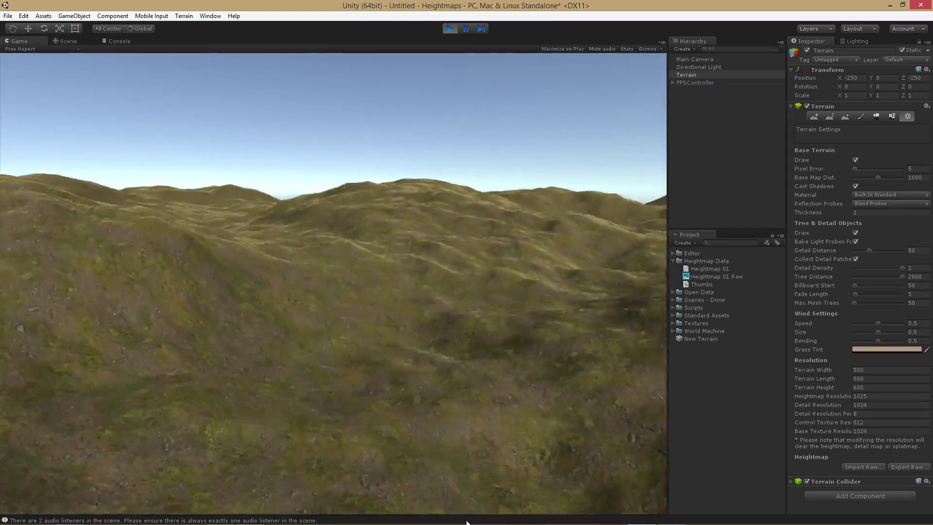
key(w)
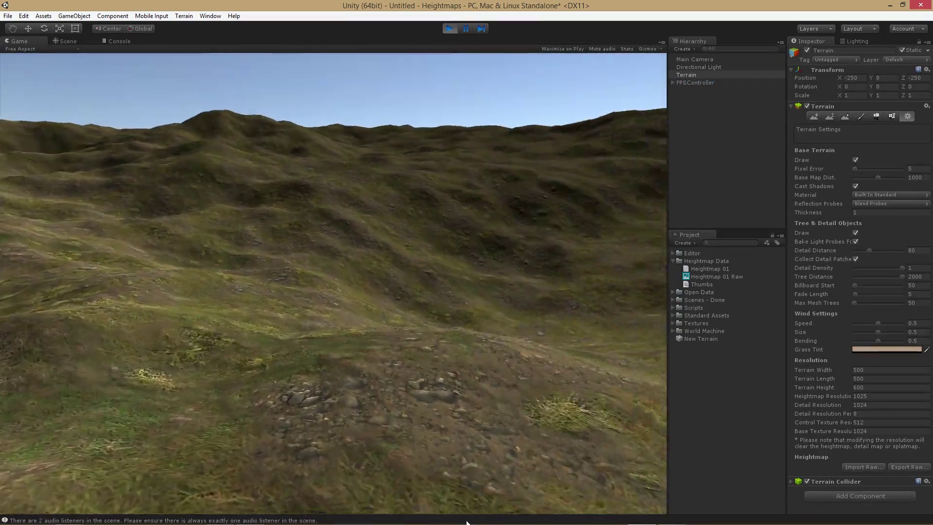
key(w)
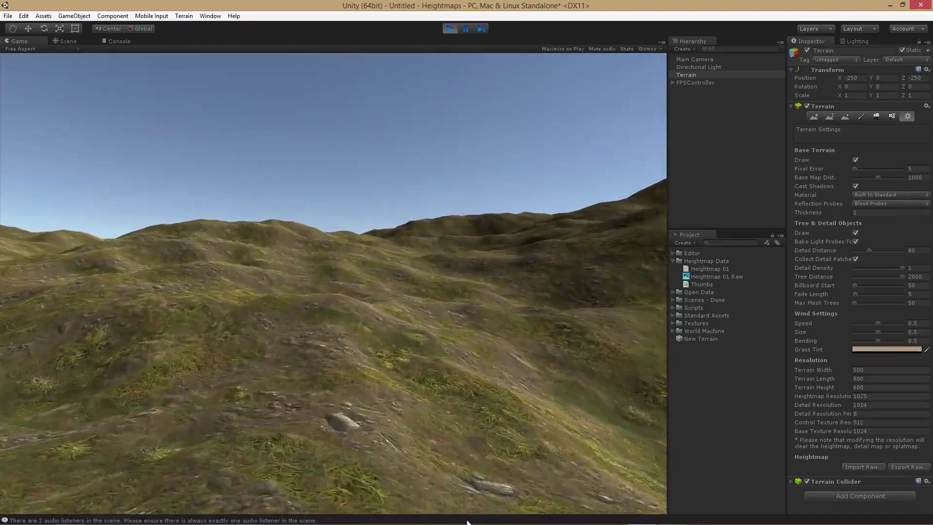
key(w)
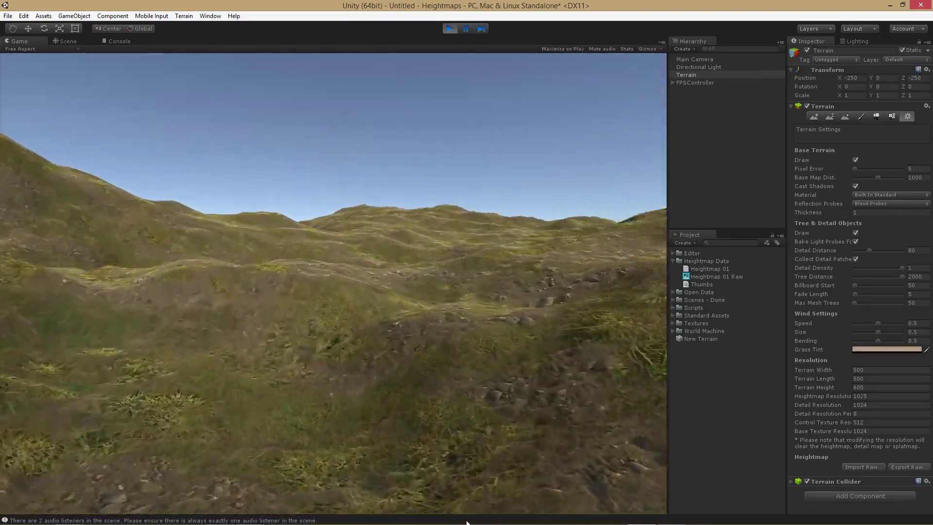
key(w)
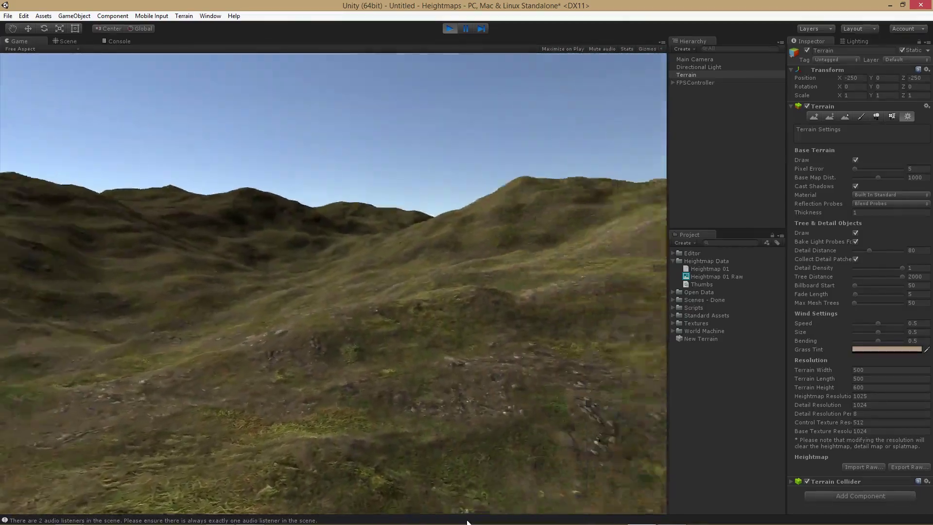
key(w)
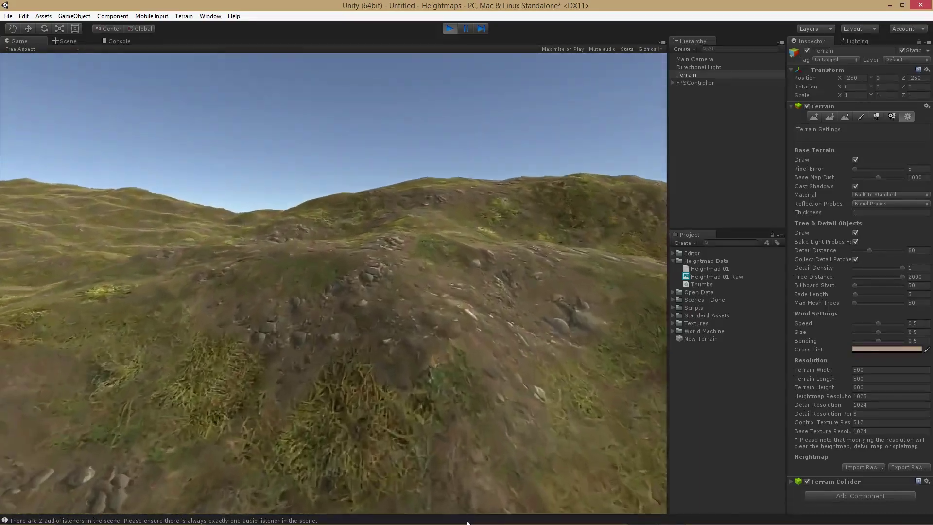
key(w)
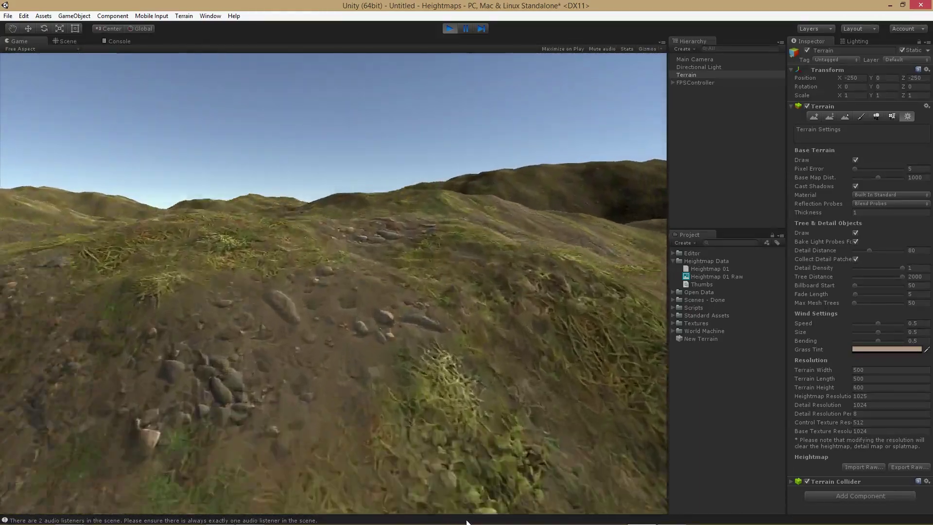
key(w)
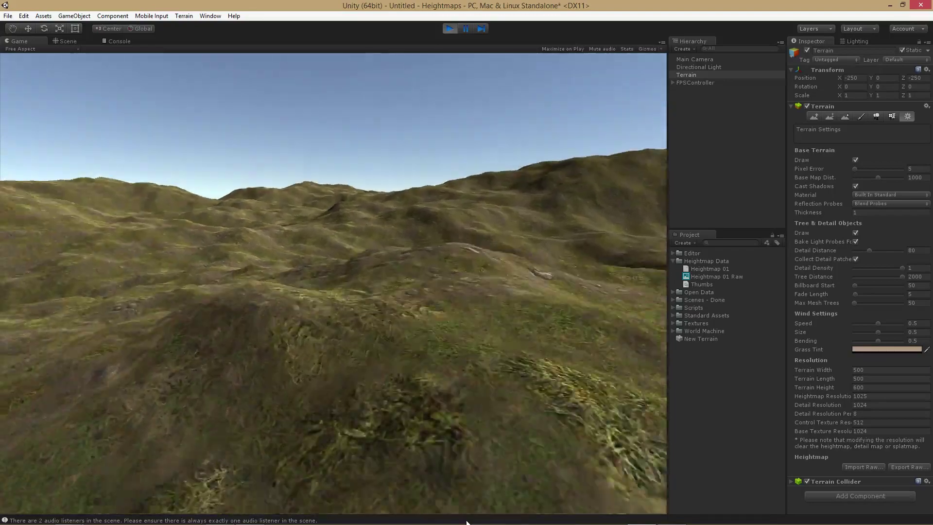
key(w)
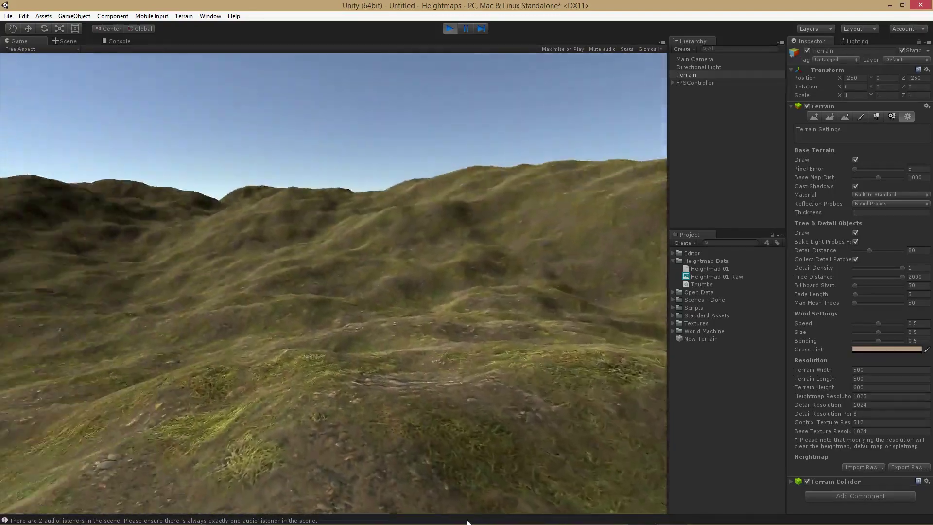
key(w)
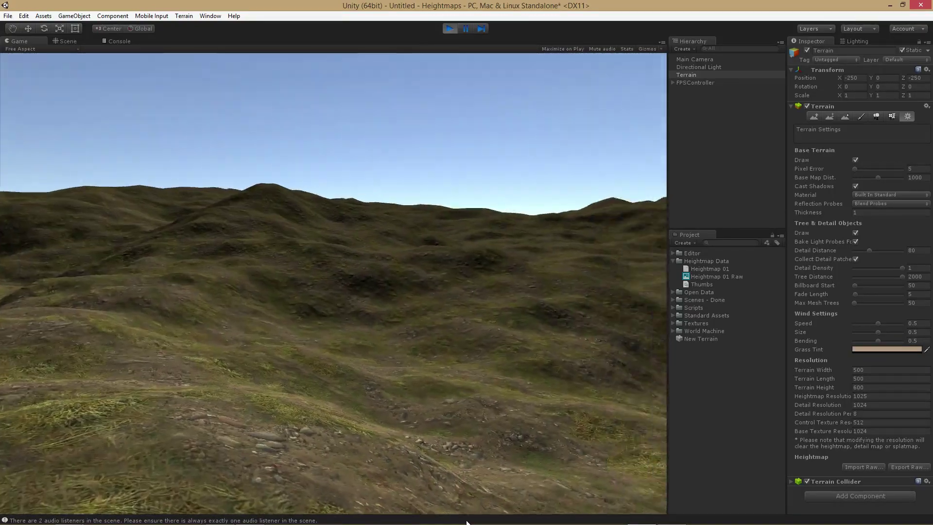
key(w)
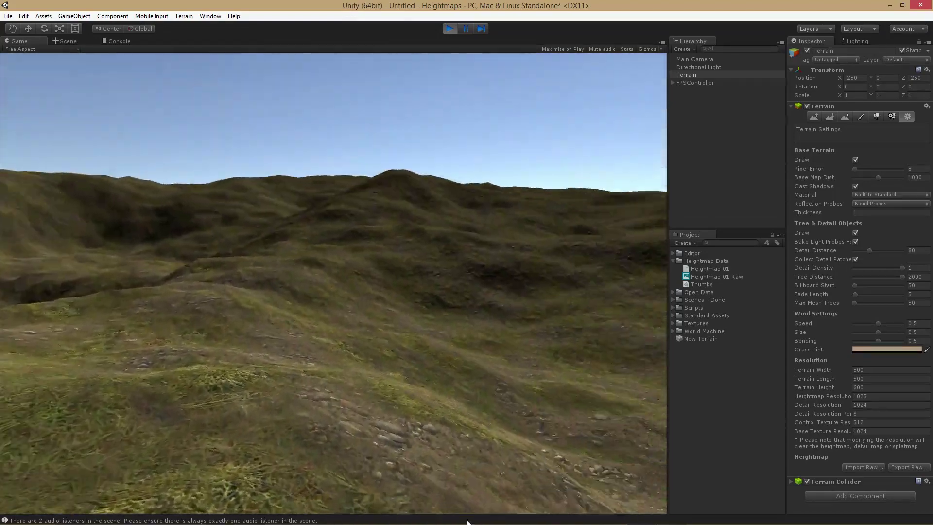
key(w)
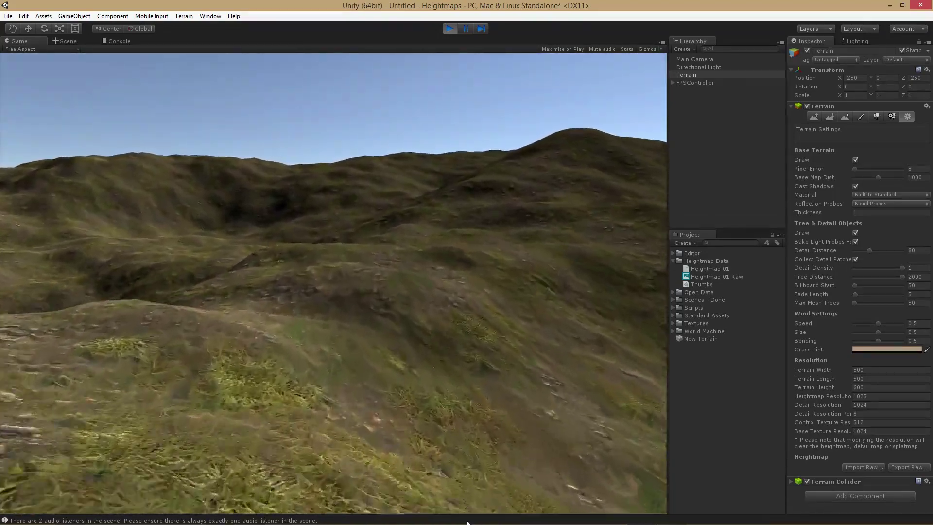
key(w)
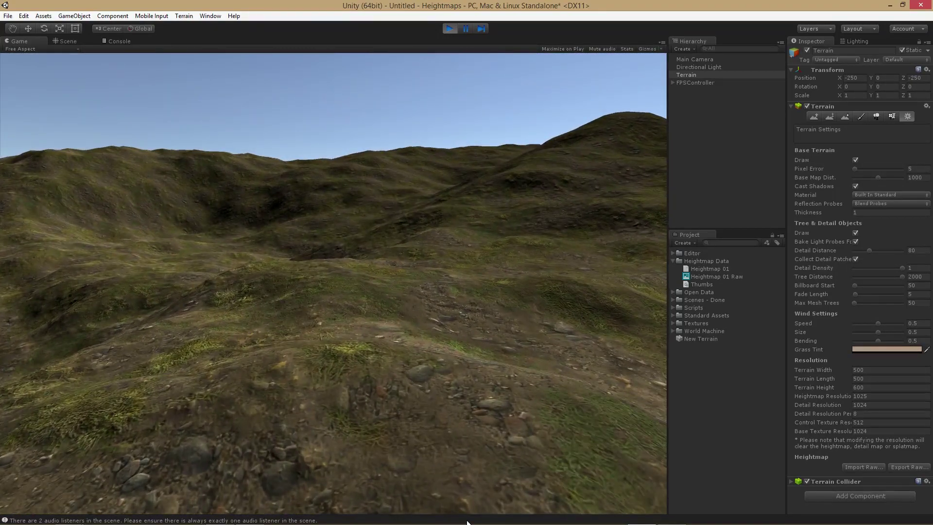
key(w)
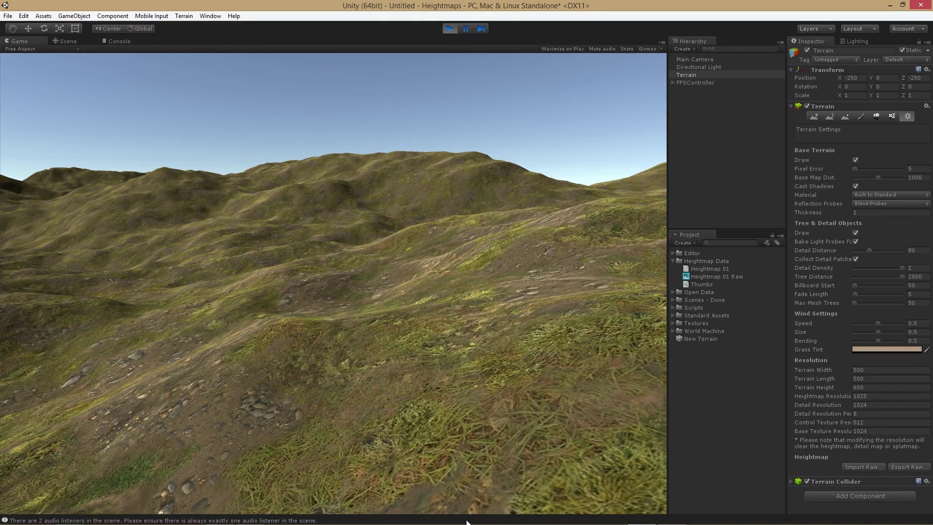
key(ctrl+p)
- Switch to Photoshop and apply a Gaussian Blur with a radius of 5 pixels to the heightmap twice
key(alt+Tab)
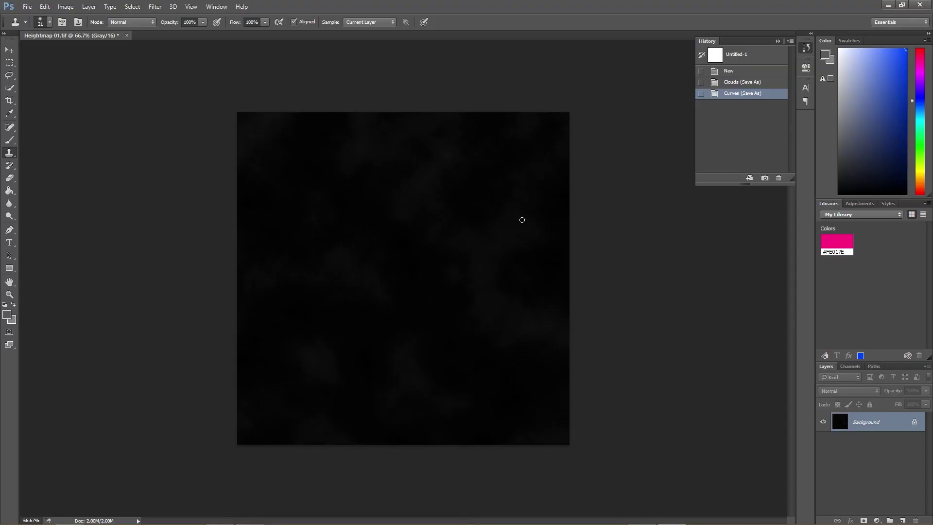
click(155, 6)
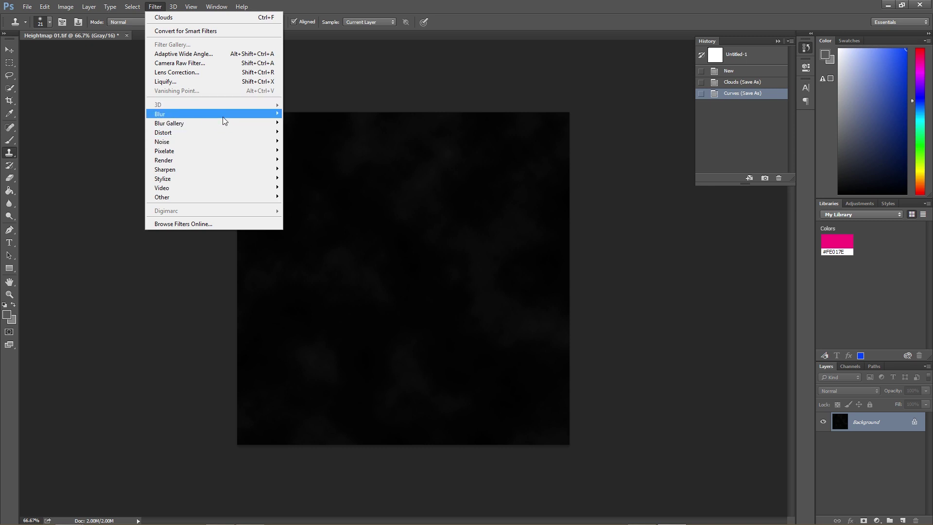
mouse_move(224, 121)
click(314, 150)
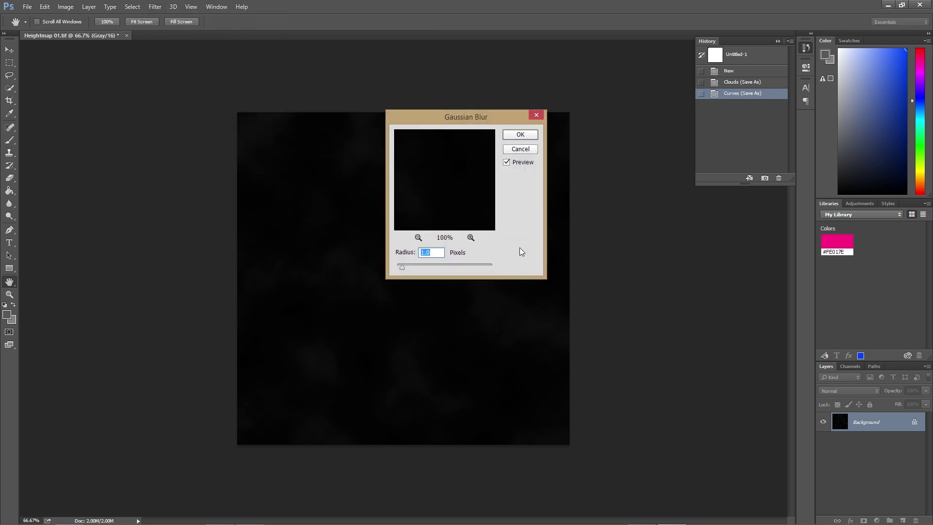
click(439, 250)
text(5)
key(Return)
key(s)
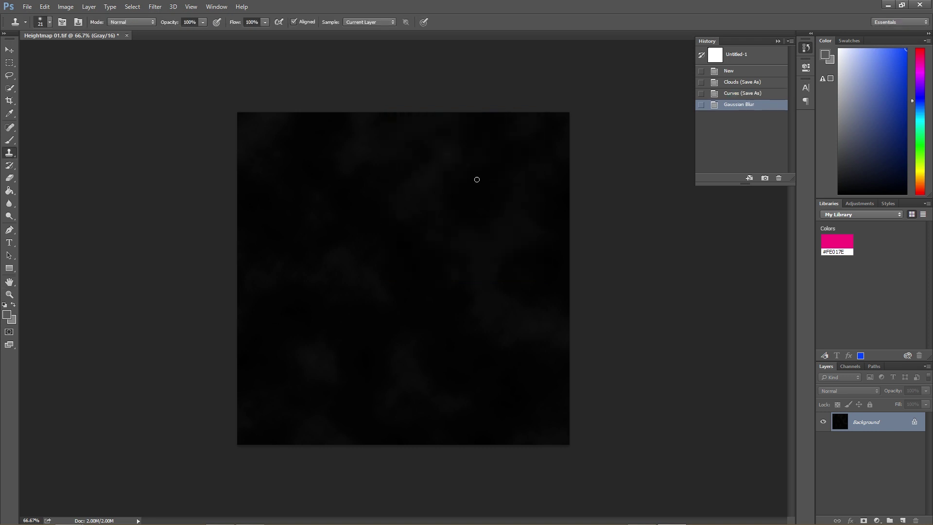
key(ctrl+f)
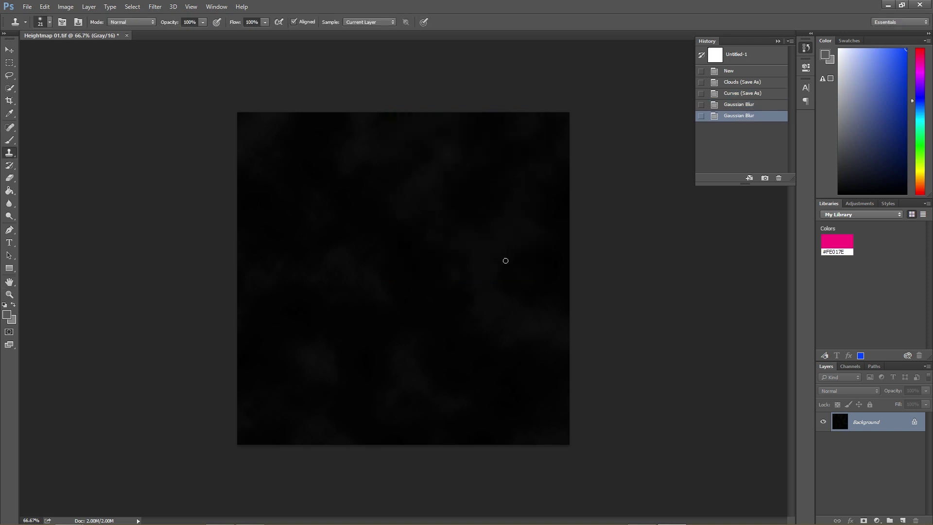
- Save the blurred heightmap in Photoshop Raw format as Heightmap 01 Raw Blurred in the Heightmap Data folder
key(ctrl+shift+s)
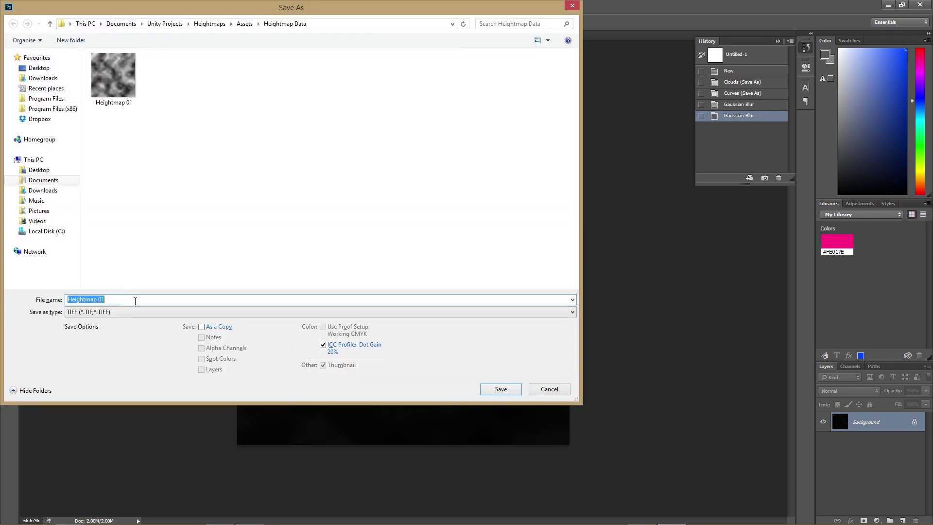
click(135, 301)
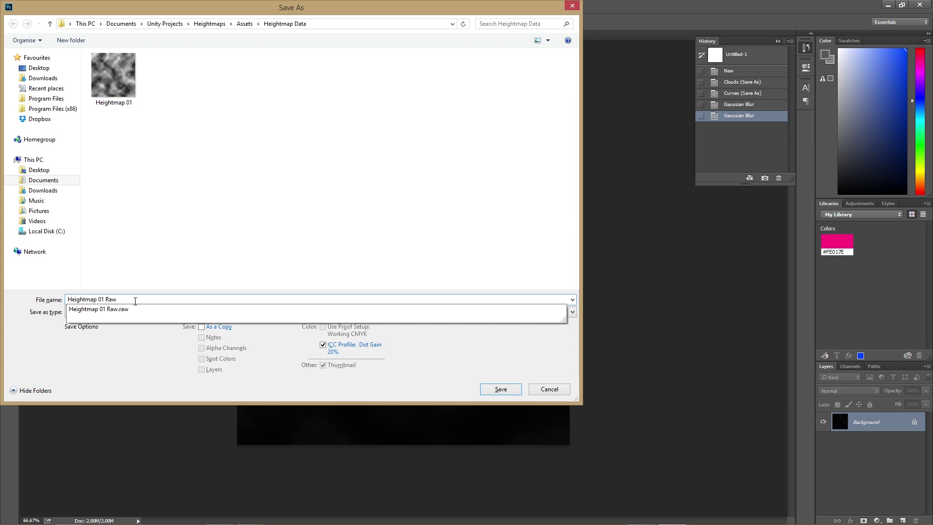
text(Raw)
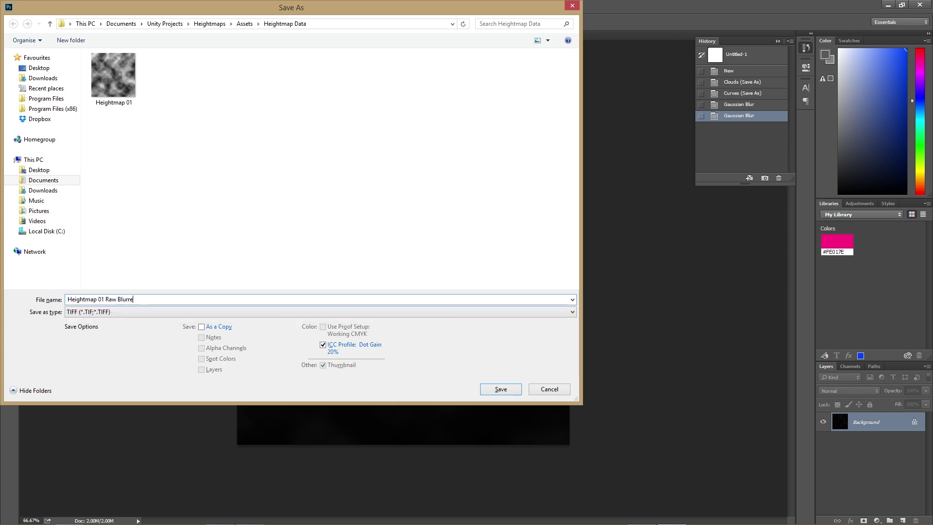
click(99, 313)
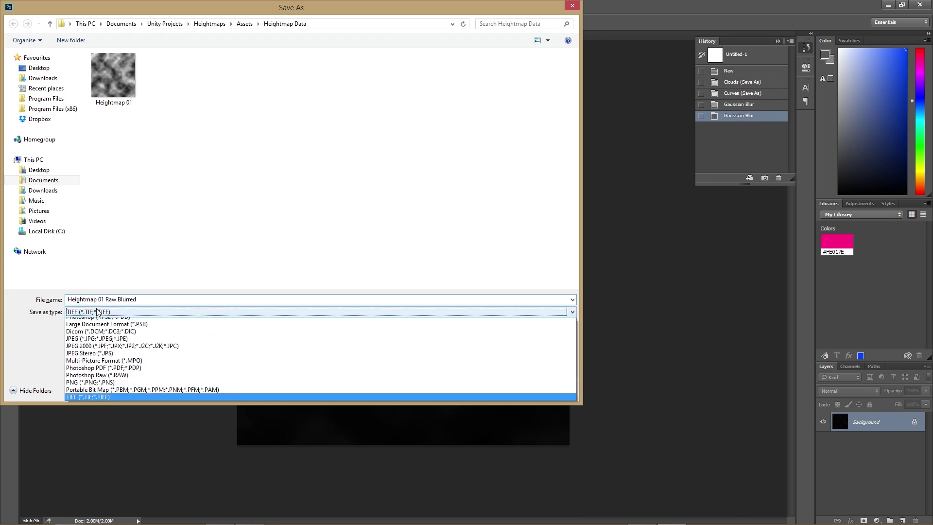
click(134, 381)
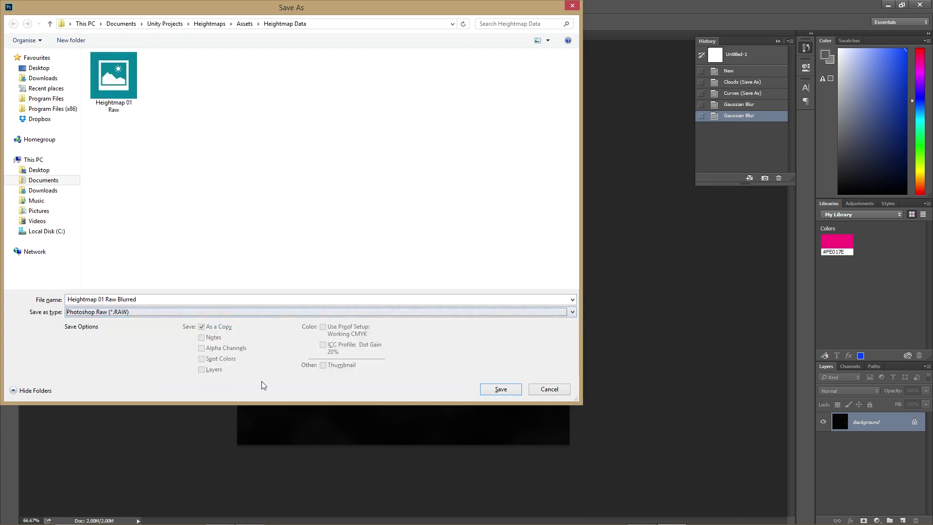
click(505, 395)
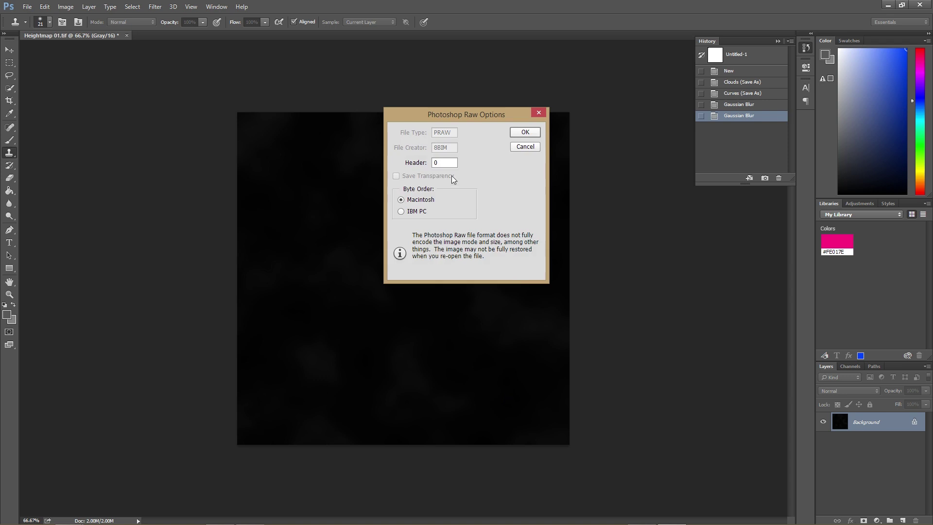
click(525, 132)
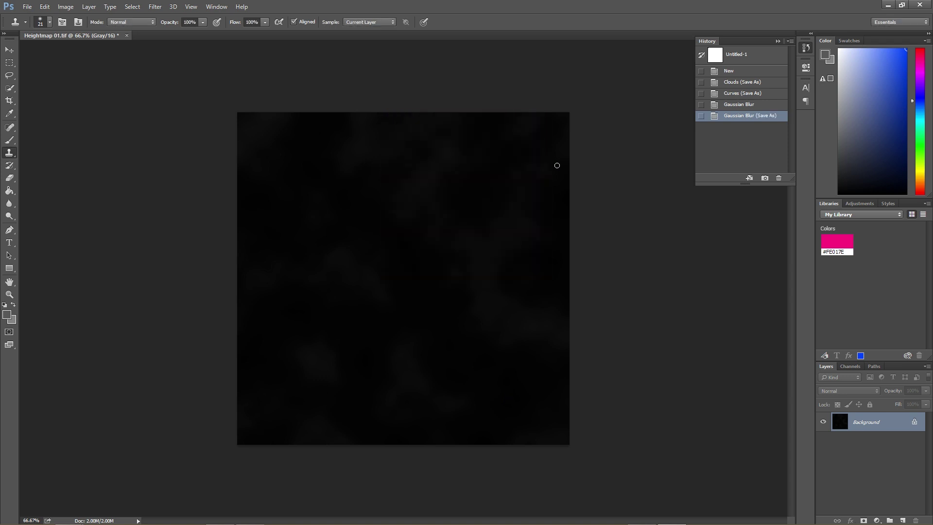
- Revert the heightmap to its state before both blurs and apply Curves with the input 0 point raised to output 60
click(750, 105)
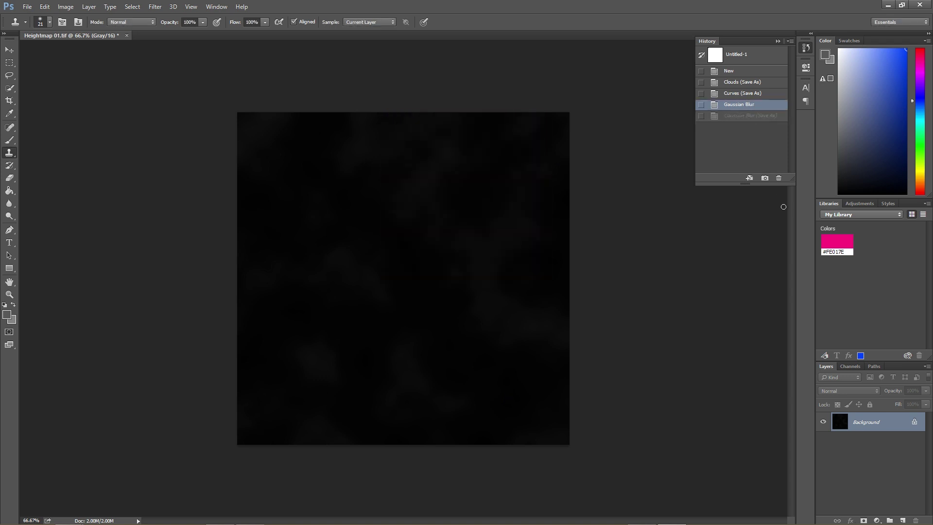
click(752, 95)
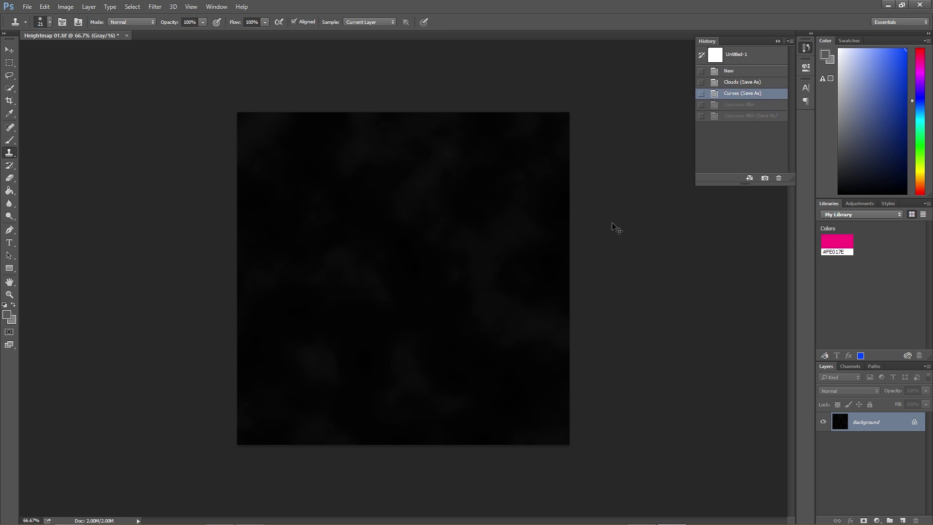
key(ctrl+m)
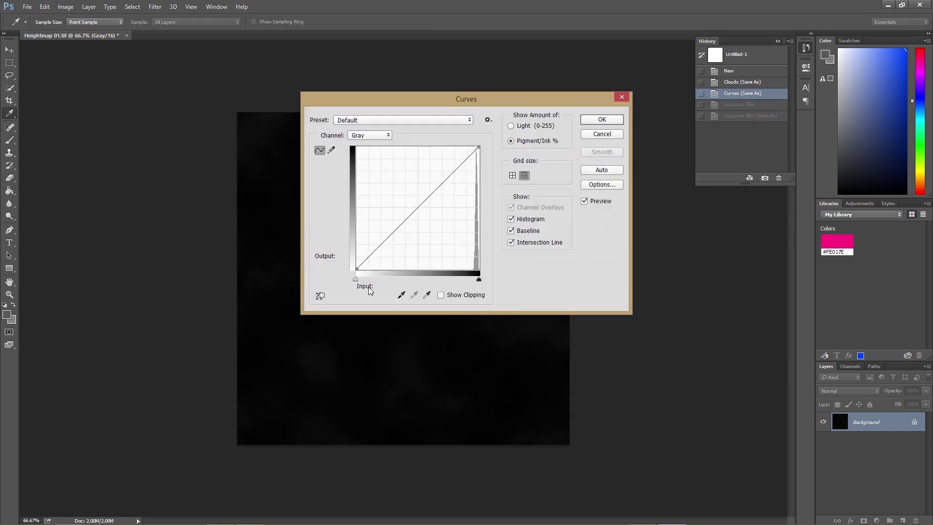
drag(357, 269, 355, 210)
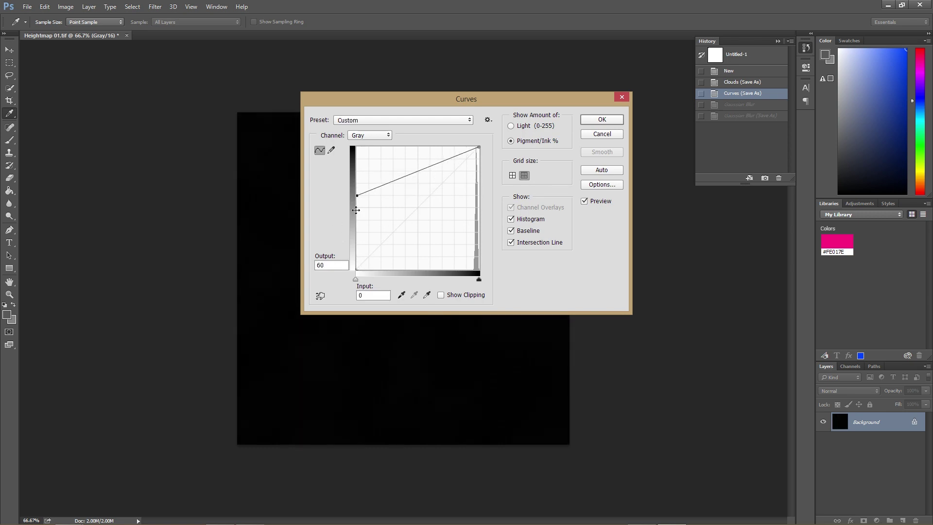
click(602, 120)
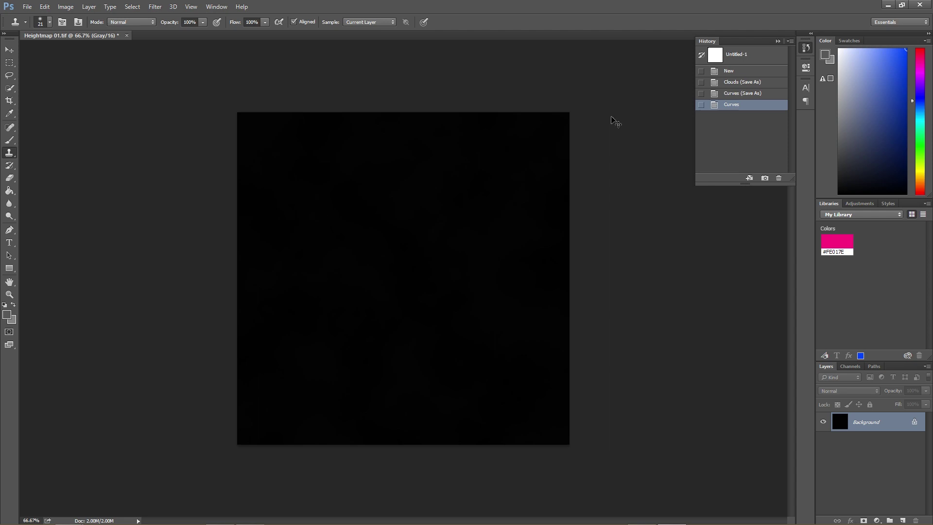
- Save the flattened-range heightmap in Photoshop Raw format as Heightmap 01 Raw Crushed in the Heightmap Data folder
key(ctrl+shift+s)
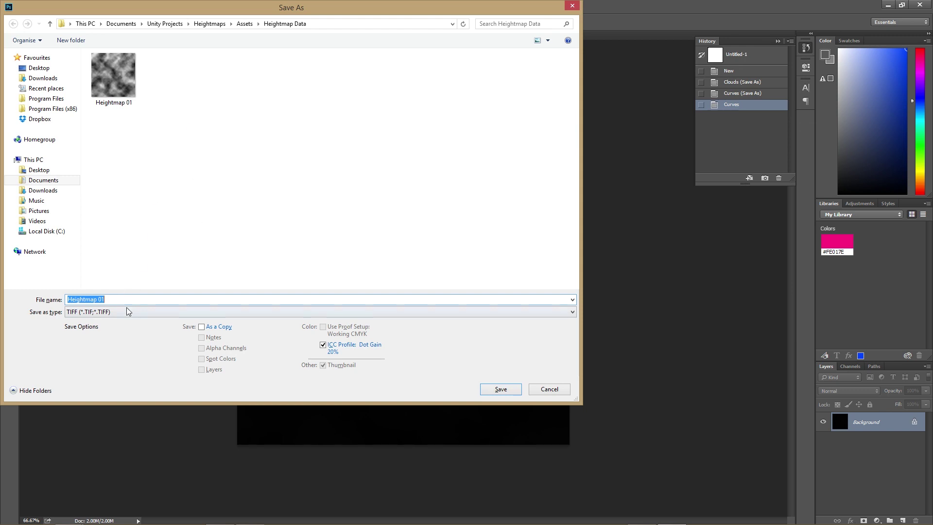
click(127, 311)
click(152, 381)
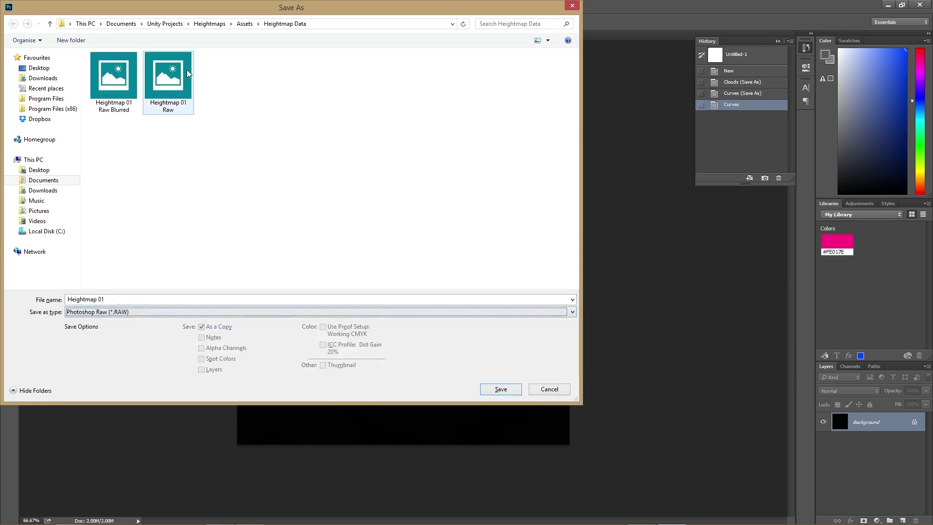
click(160, 81)
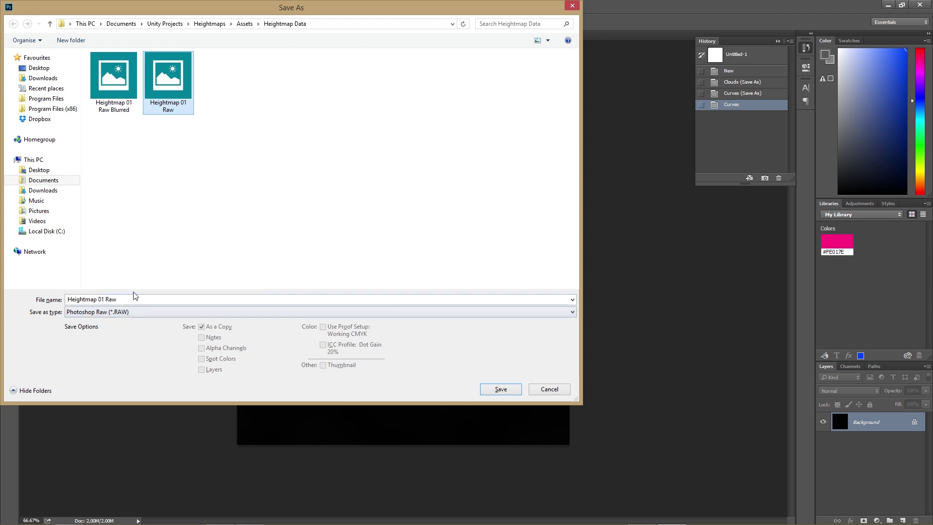
click(134, 297)
double_click(134, 297)
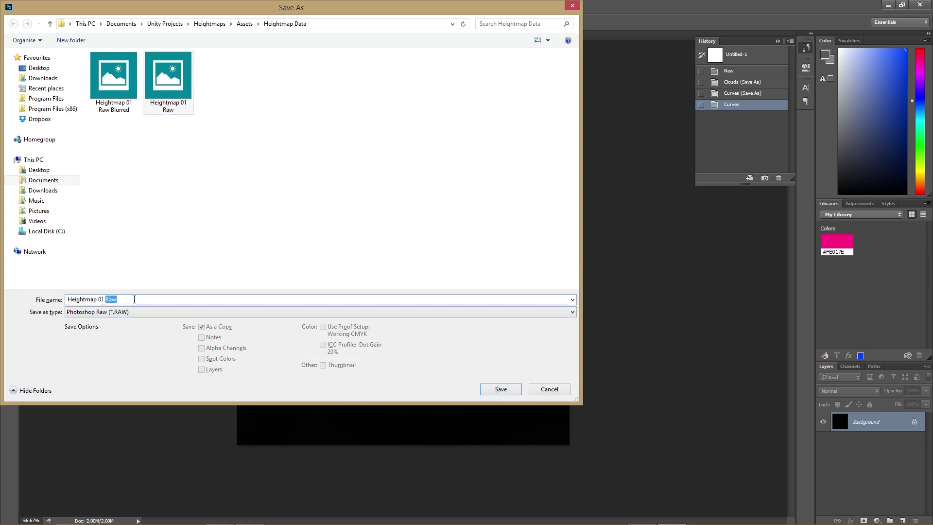
text(Raw Crushed)
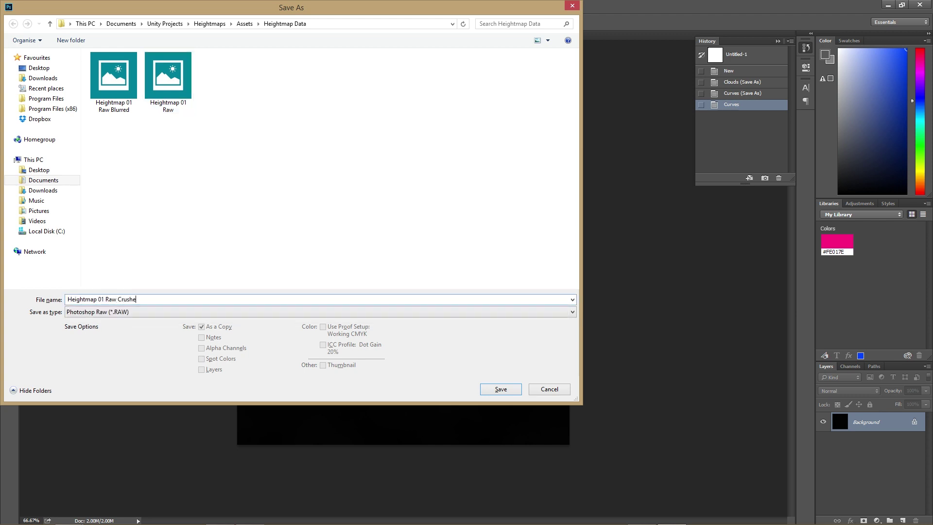
key(Return)
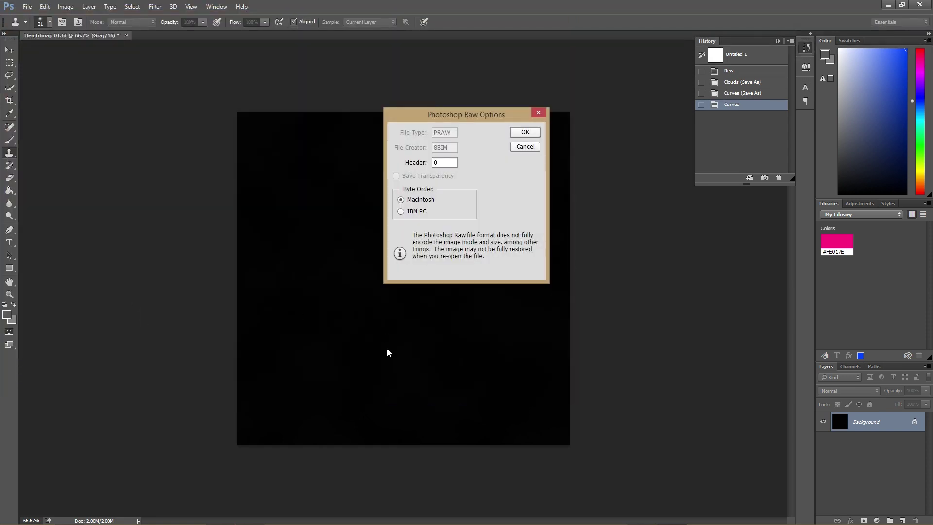
click(523, 133)
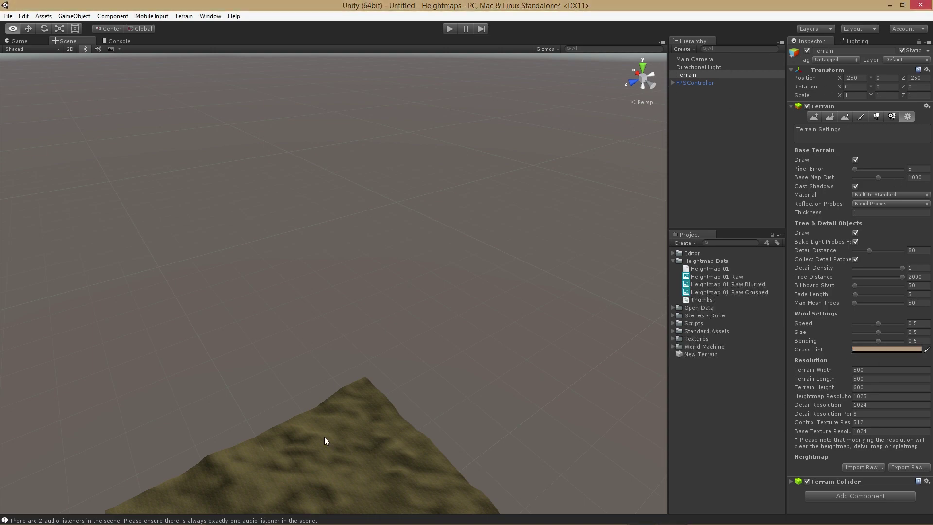
- Switch to Unity and import Heightmap 01 Raw Blurred from Assets/Heightmap Data onto the terrain at 16-bit depth, 1025 × 1025 and Windows byte order
right_drag(329, 358, 146, 263)
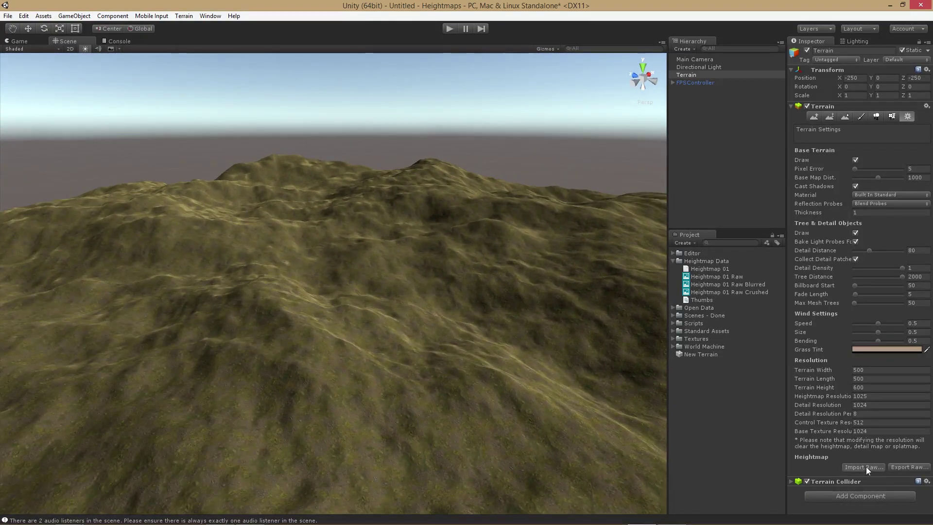
click(864, 466)
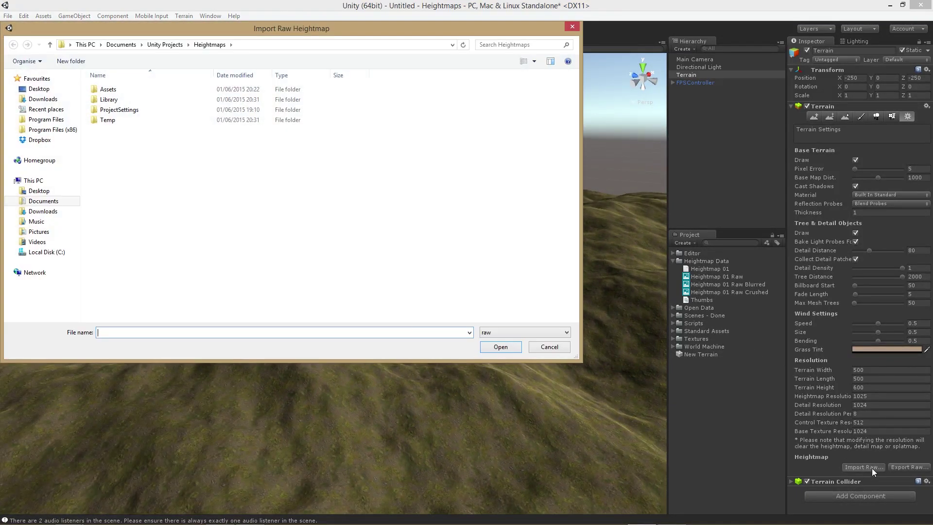
double_click(108, 89)
double_click(138, 104)
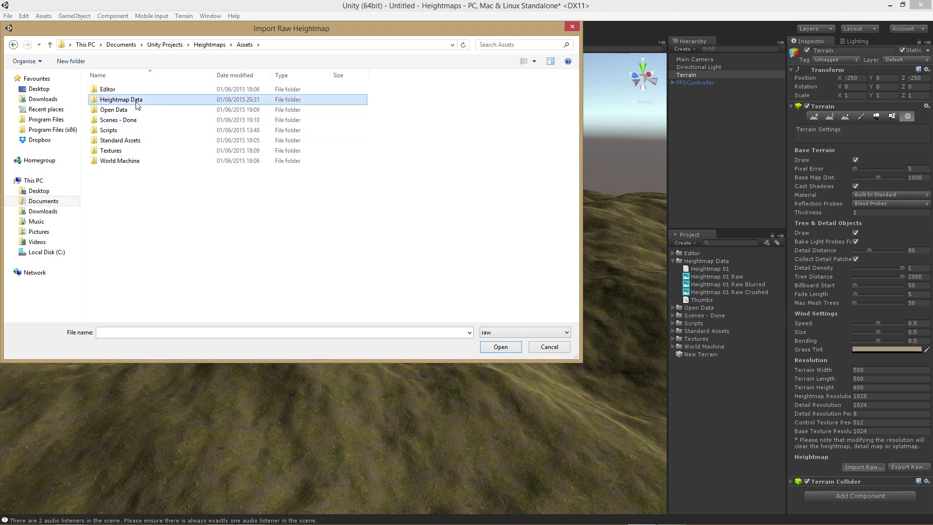
click(104, 106)
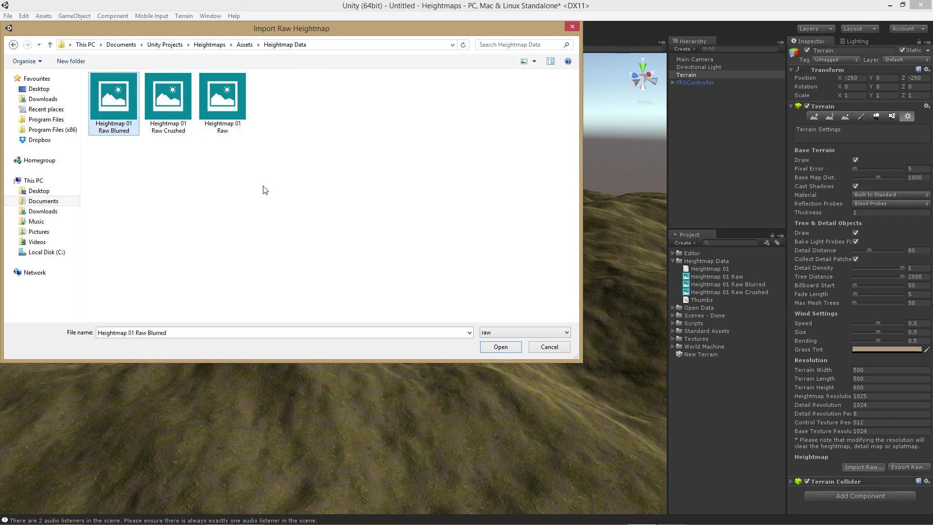
click(501, 346)
click(584, 143)
click(569, 163)
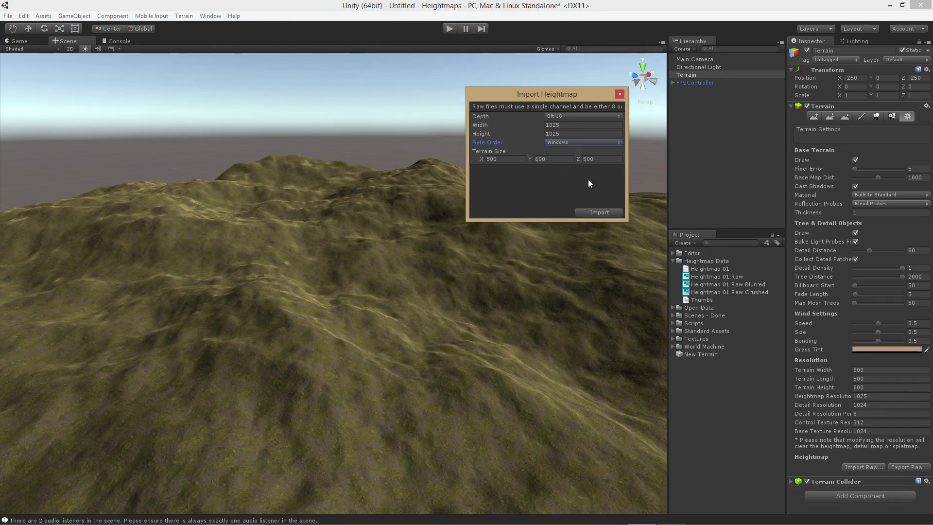
click(598, 213)
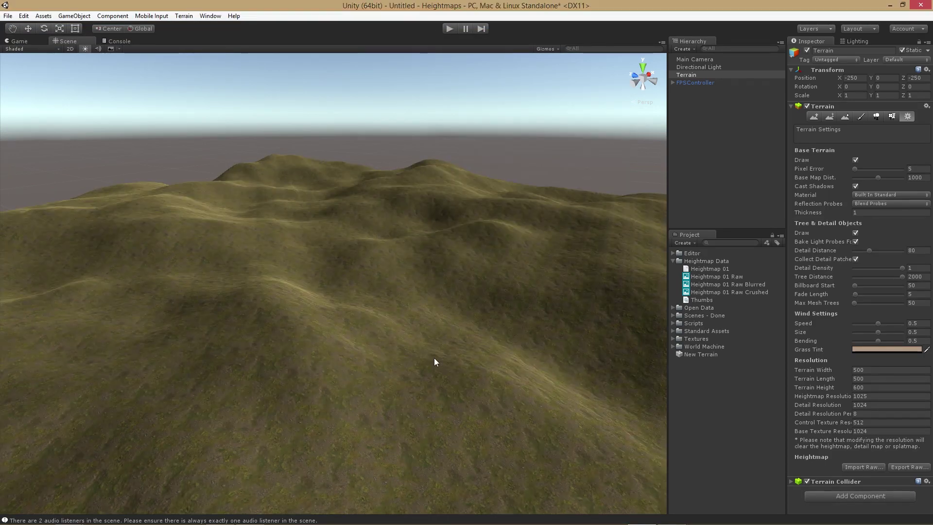
- Run the scene and walk across the blurred terrain in first person to examine how smooth its hills are
right_drag(355, 343, 619, 333)
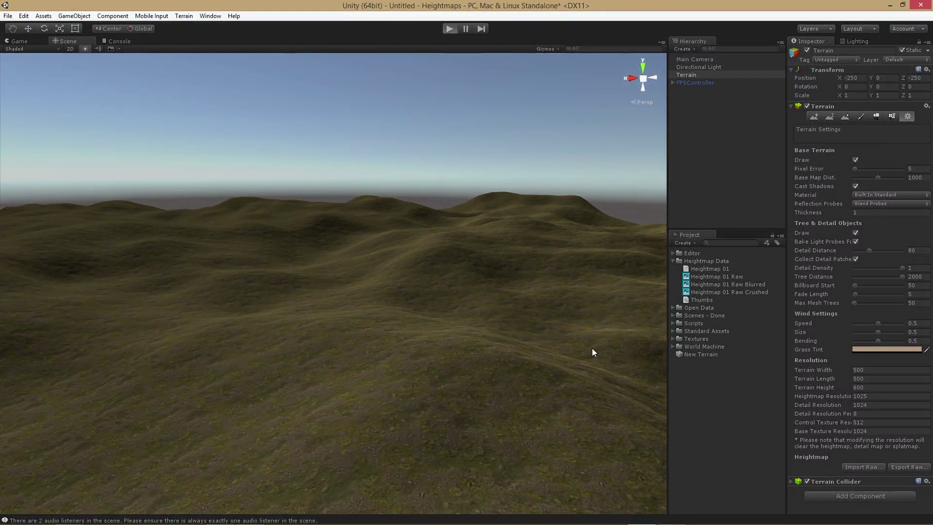
key(ctrl+p)
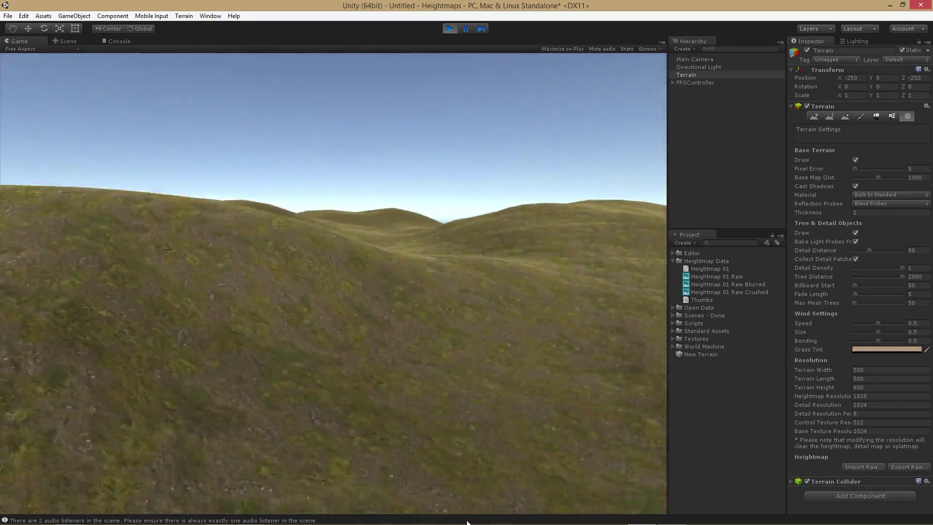
key(w)
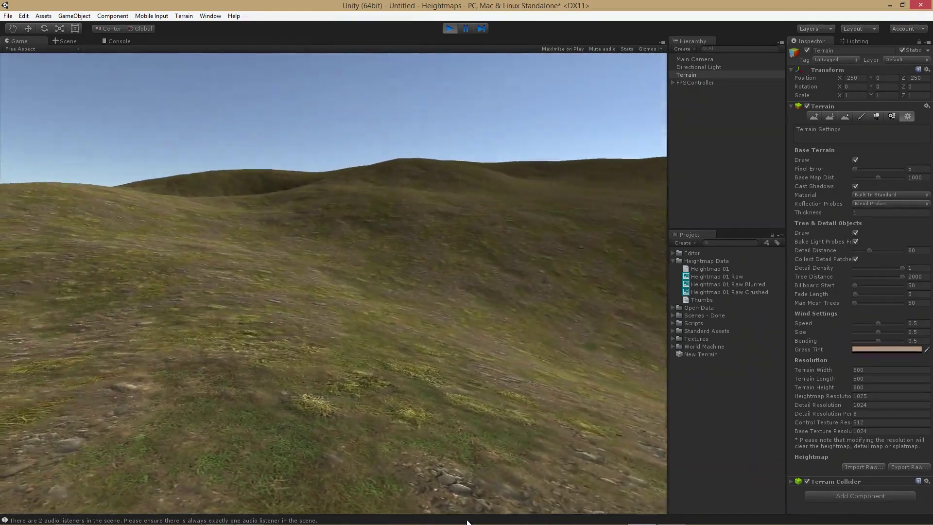
key(w)
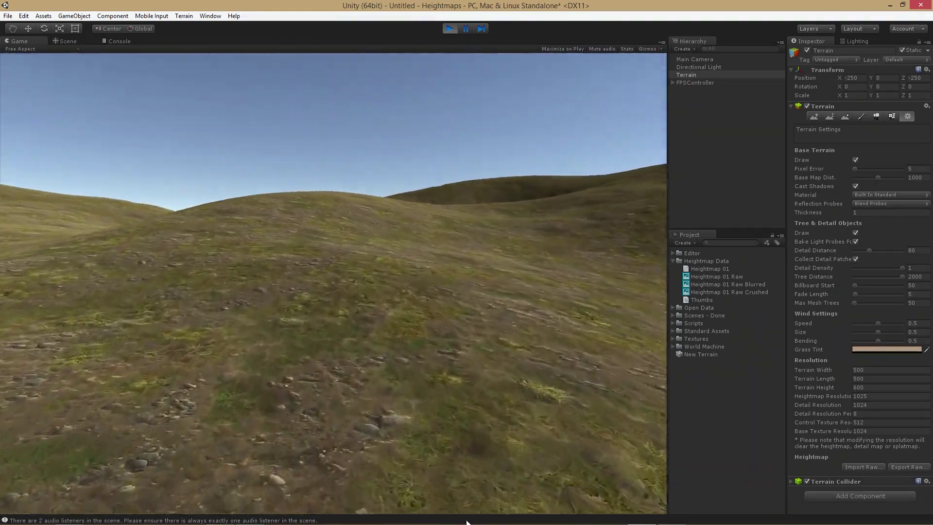
key(w)
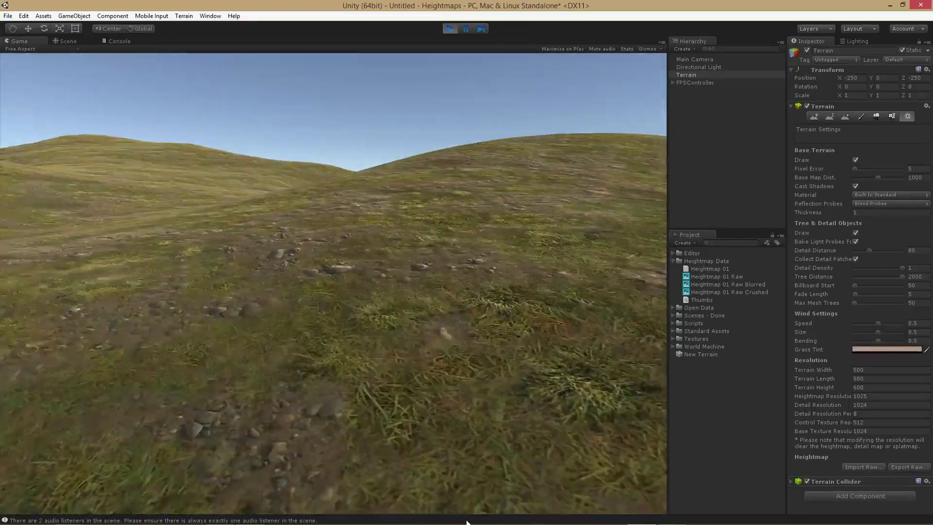
key(w)
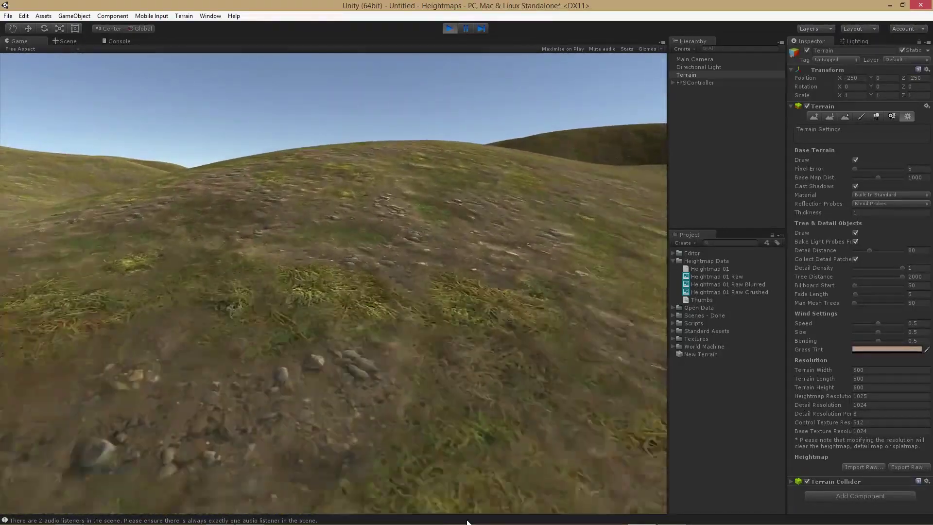
key(w)
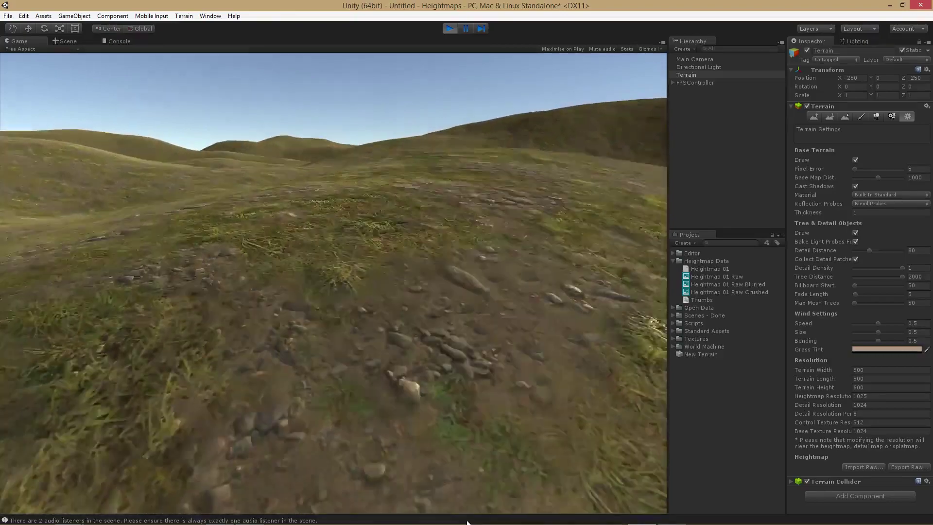
key(w)
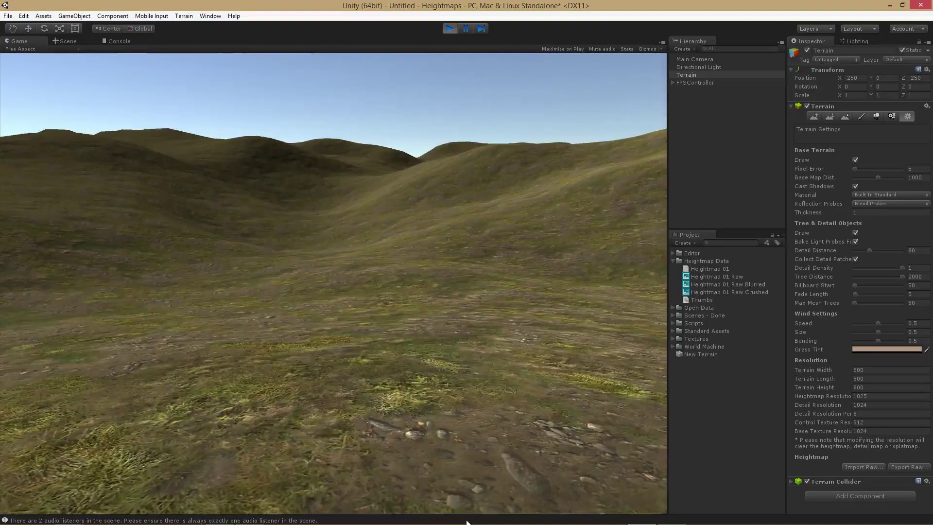
key(w)
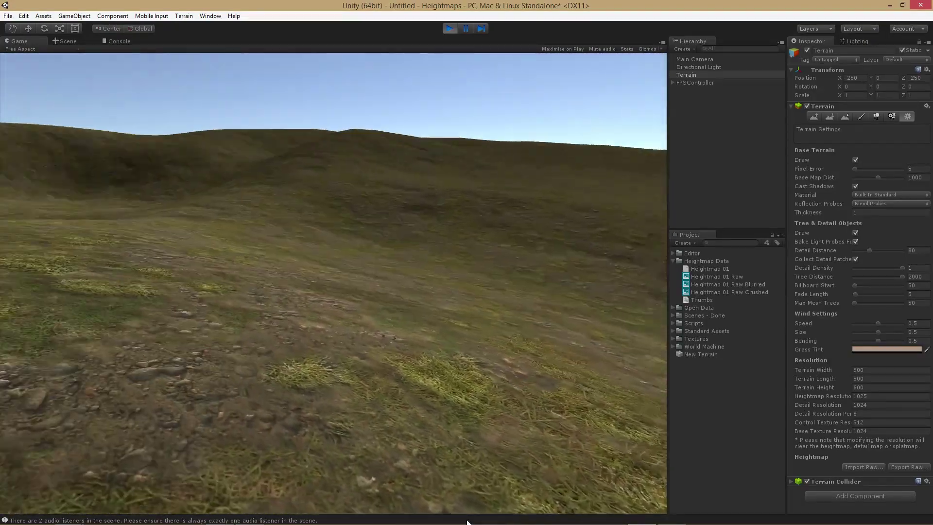
key(w)
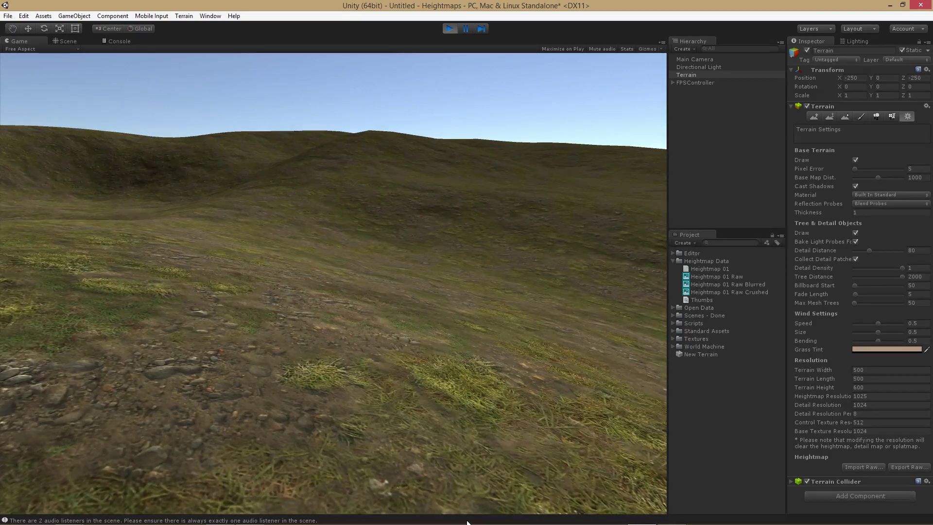
key(w)
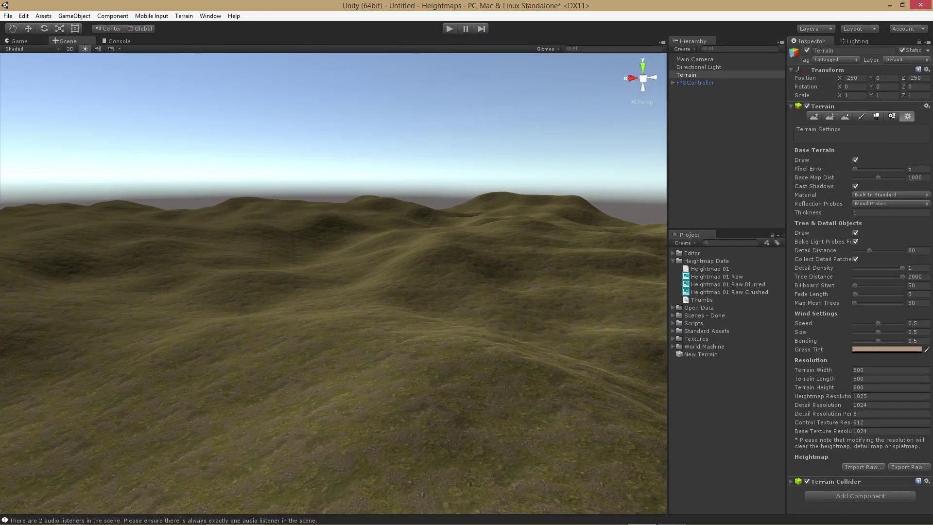
- Import Heightmap 01 Raw Crushed from Assets/Heightmap Data onto the terrain at 16-bit depth, 1025 × 1025 and Windows byte order
click(851, 466)
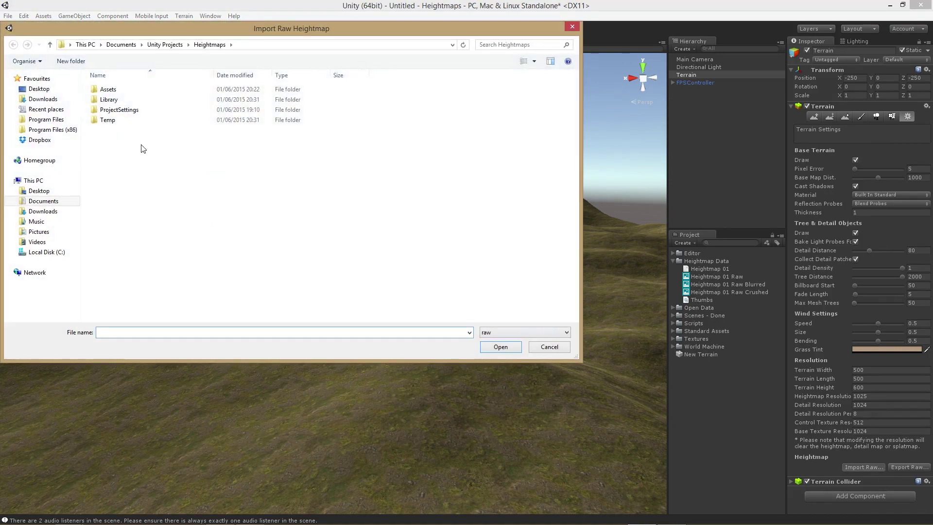
double_click(117, 90)
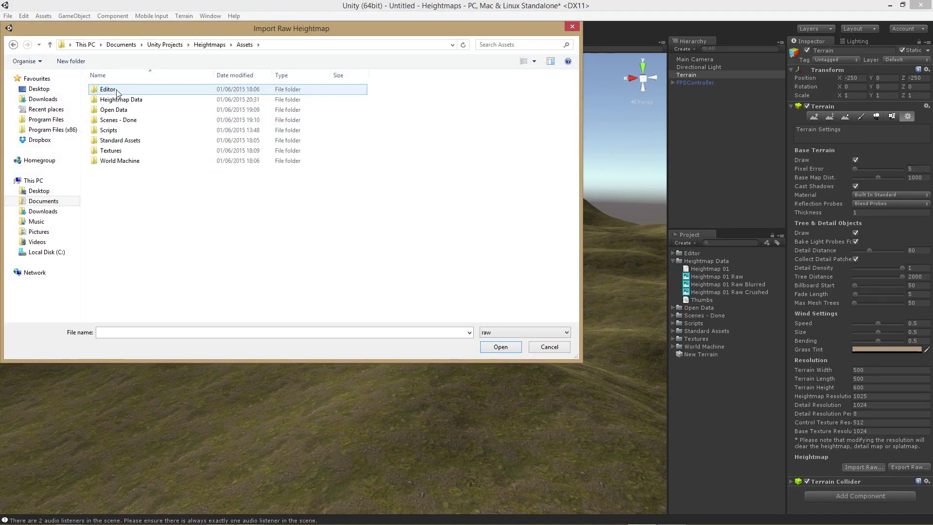
double_click(140, 100)
double_click(174, 112)
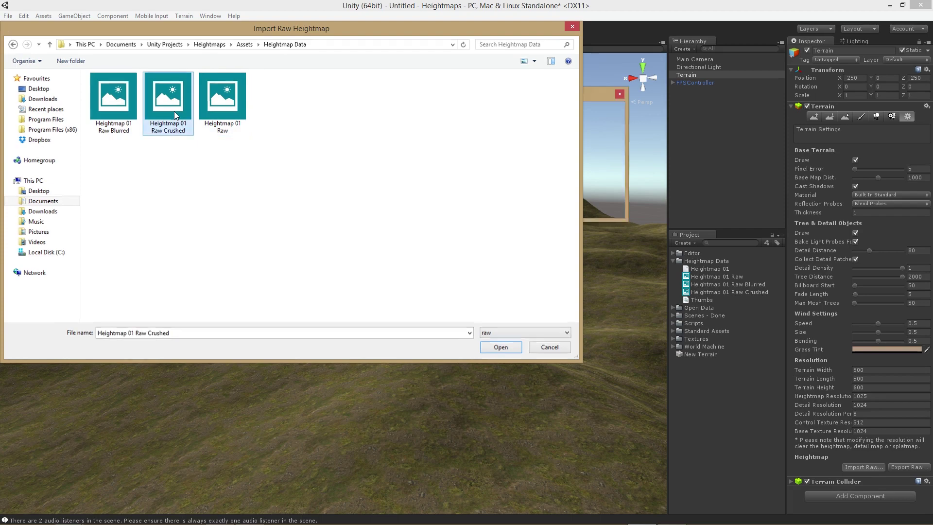
click(562, 143)
click(570, 163)
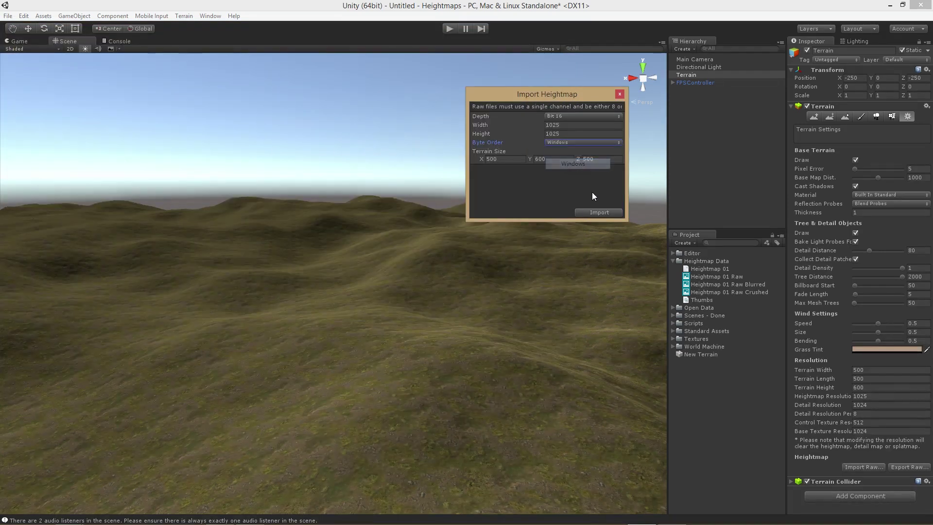
click(594, 213)
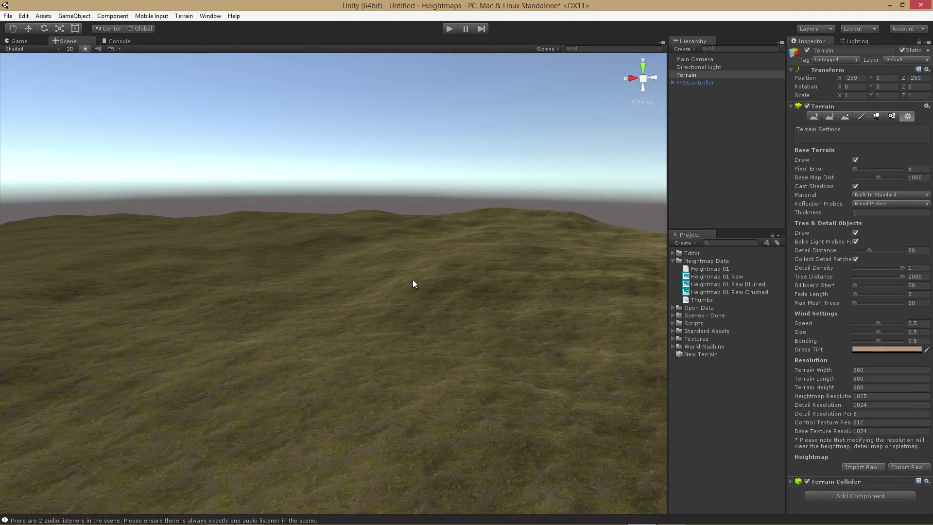
- Run the scene and walk across the crushed terrain in first person to examine its height range and surface detail
key(ctrl+p)
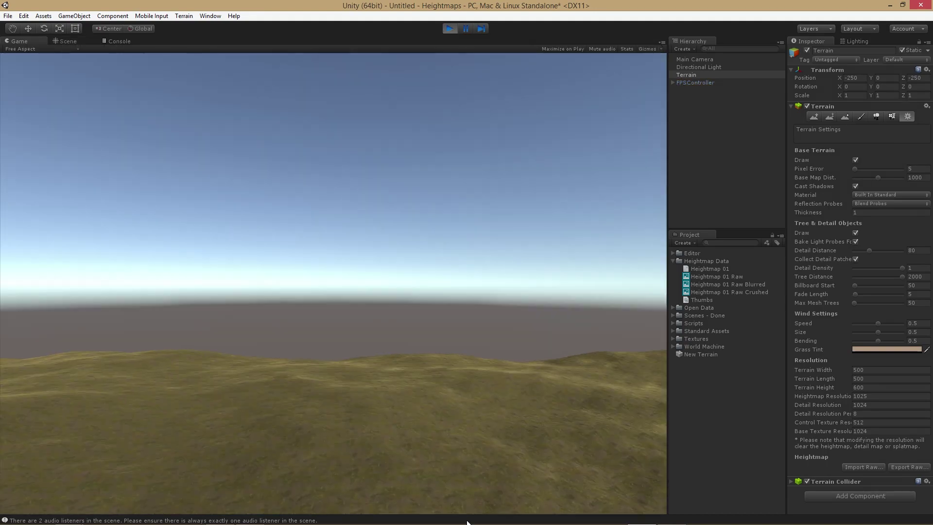
key(w)
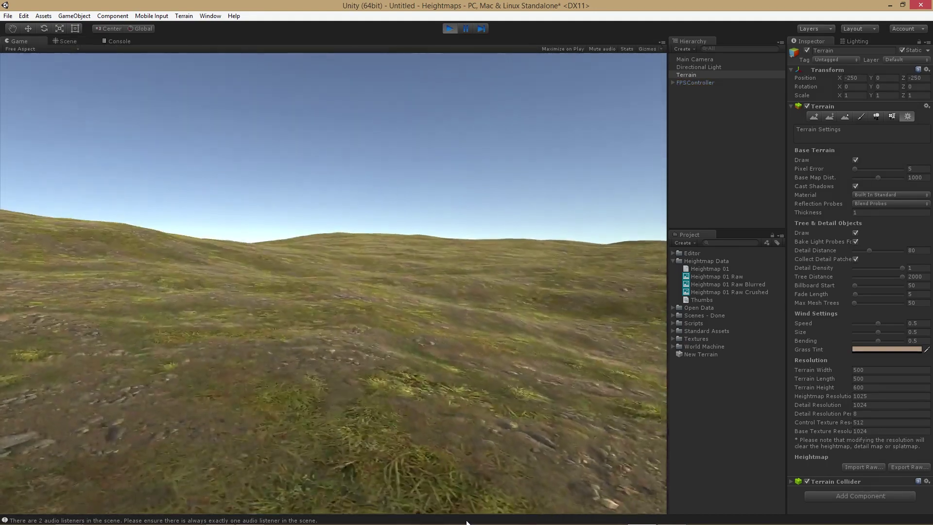
key(w)
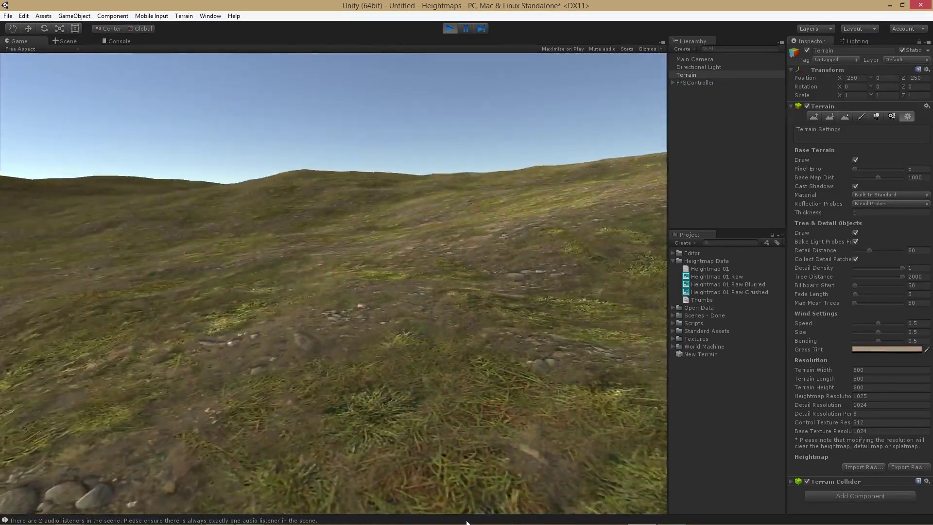
key(w)
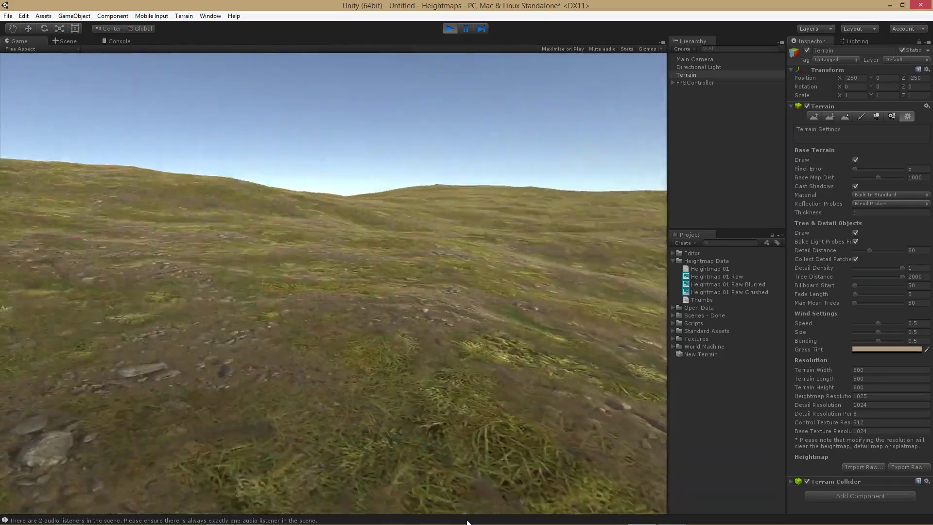
key(w)
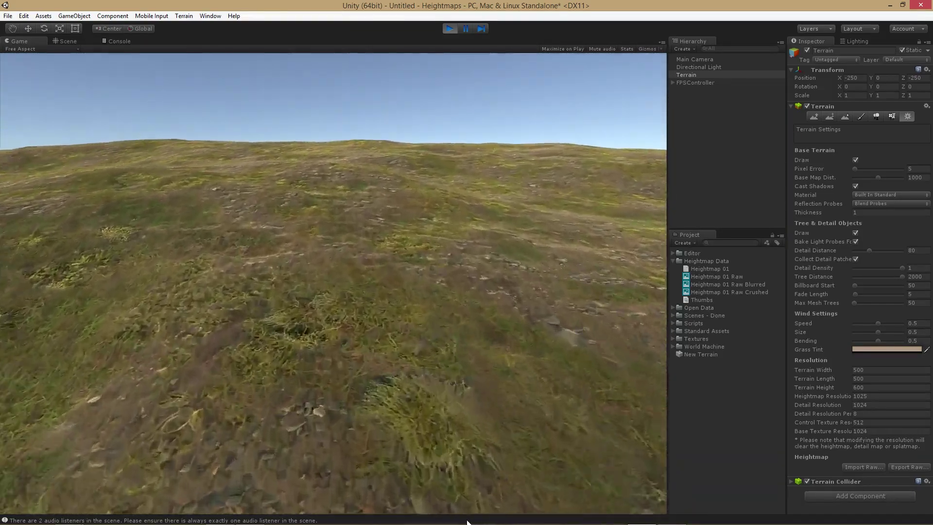
key(w)
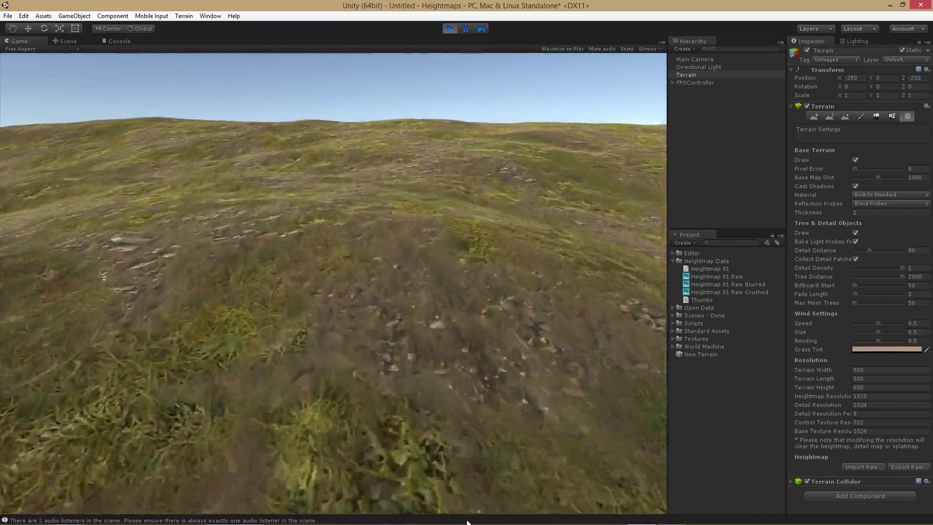
key(w)
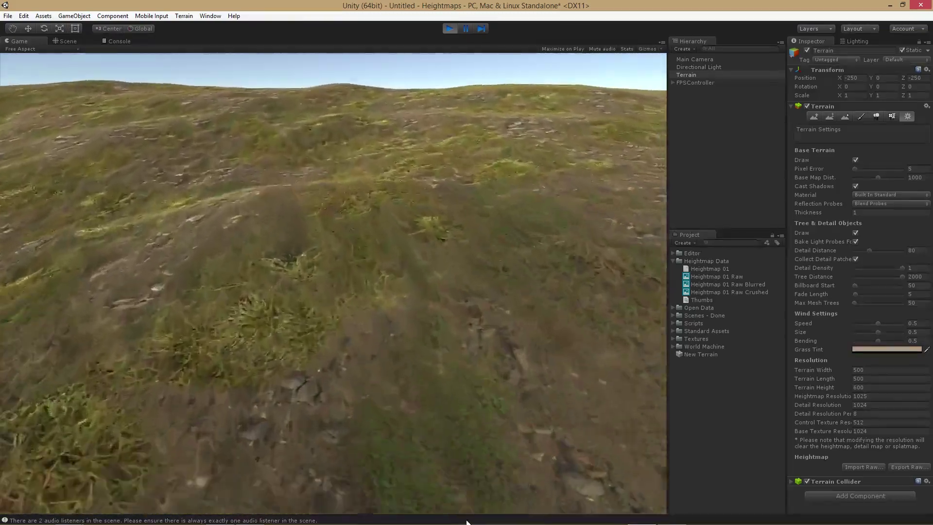
key(w)
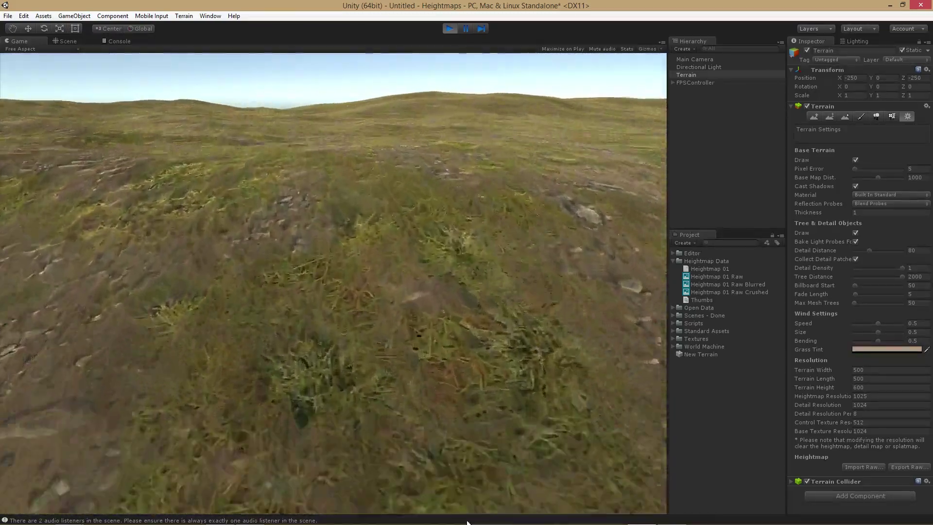
key(w)
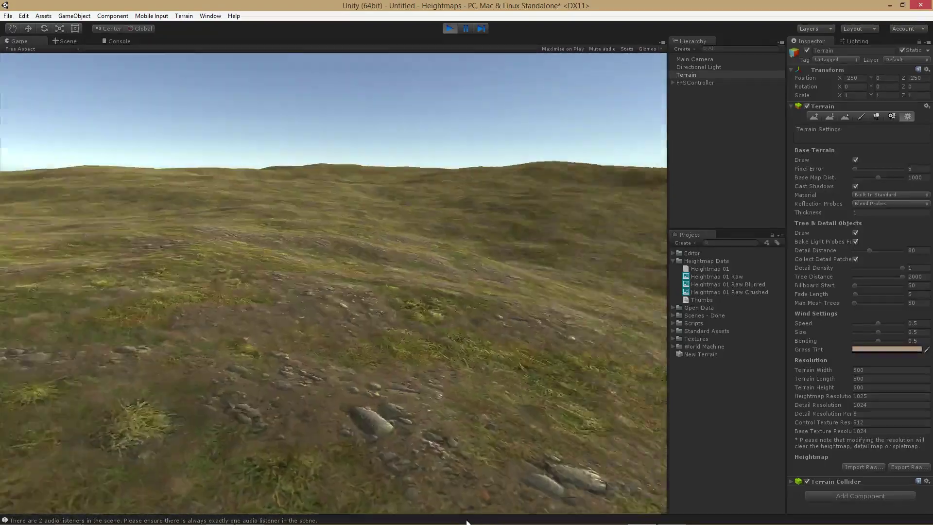
key(w)
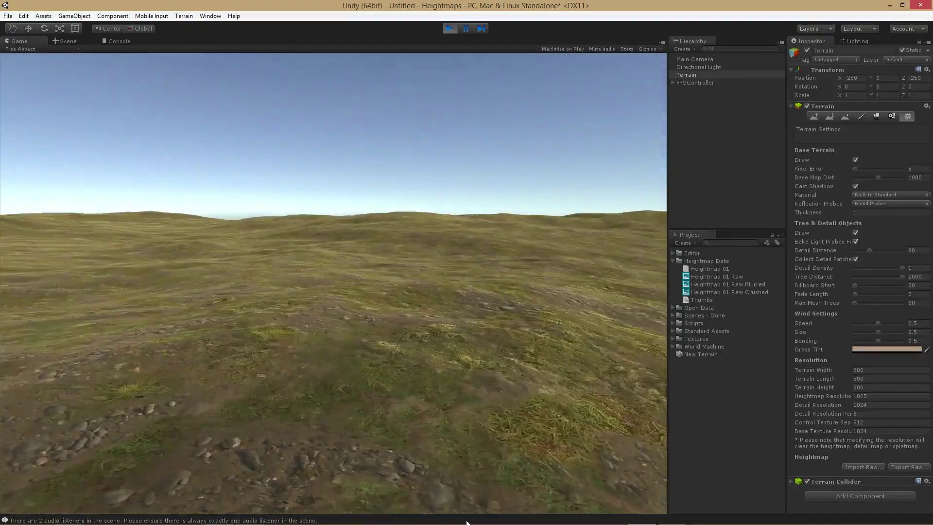
key(w)
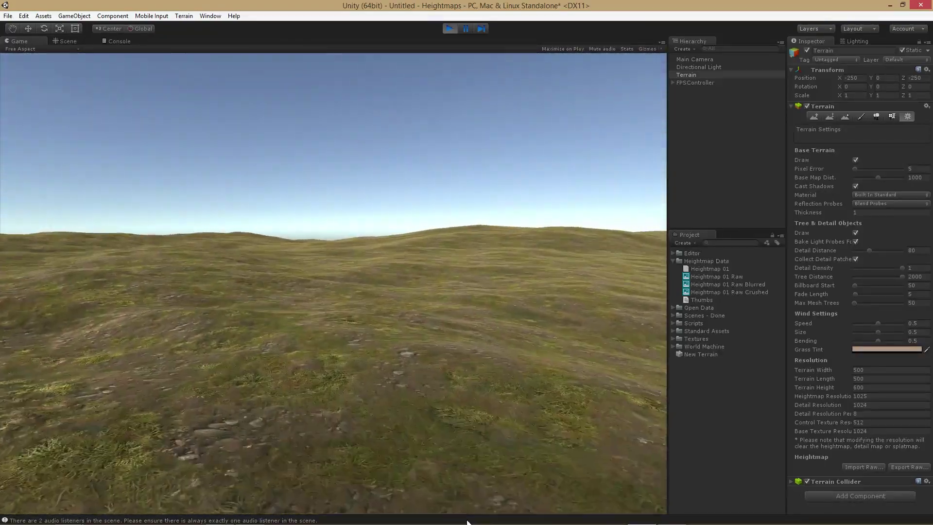
key(w)
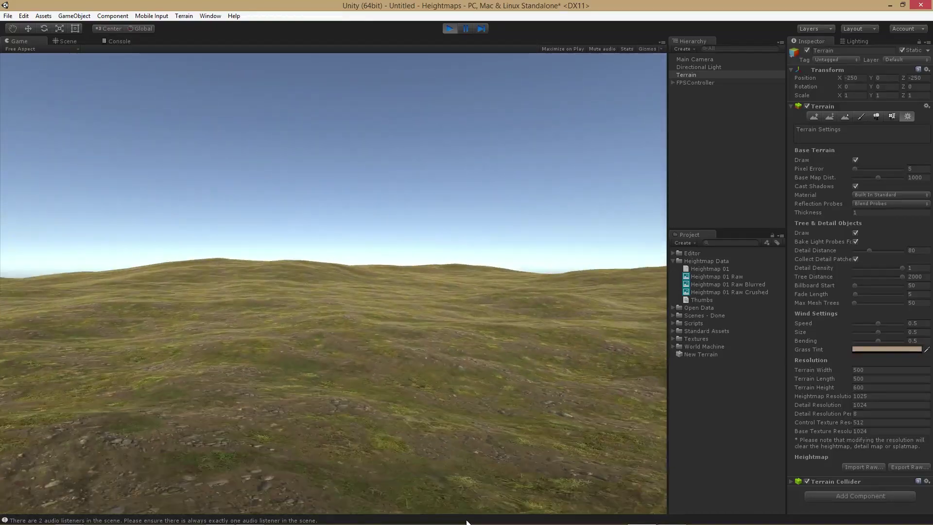
key(w)
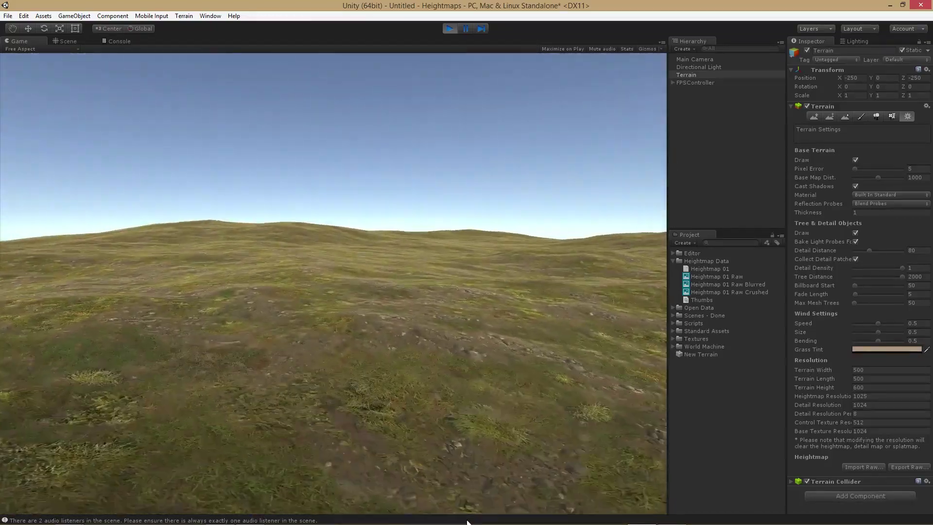
key(w)
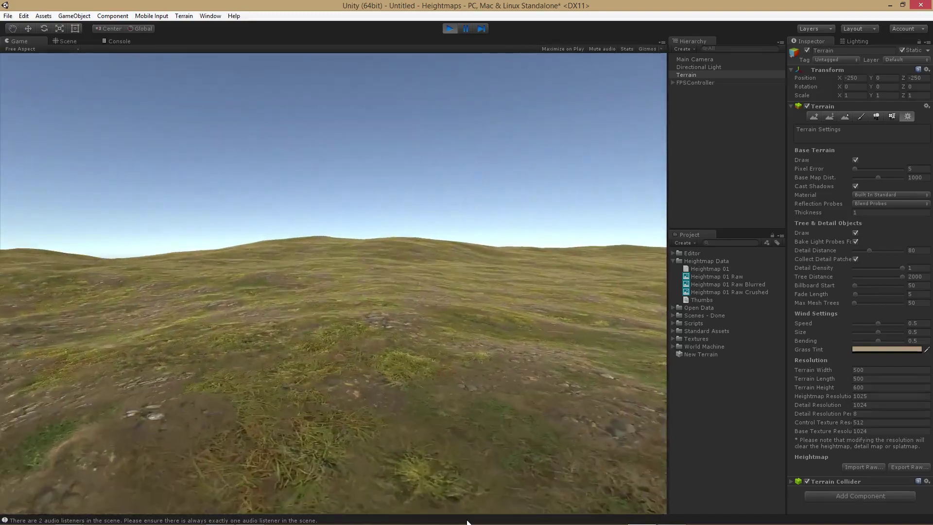
key(w)
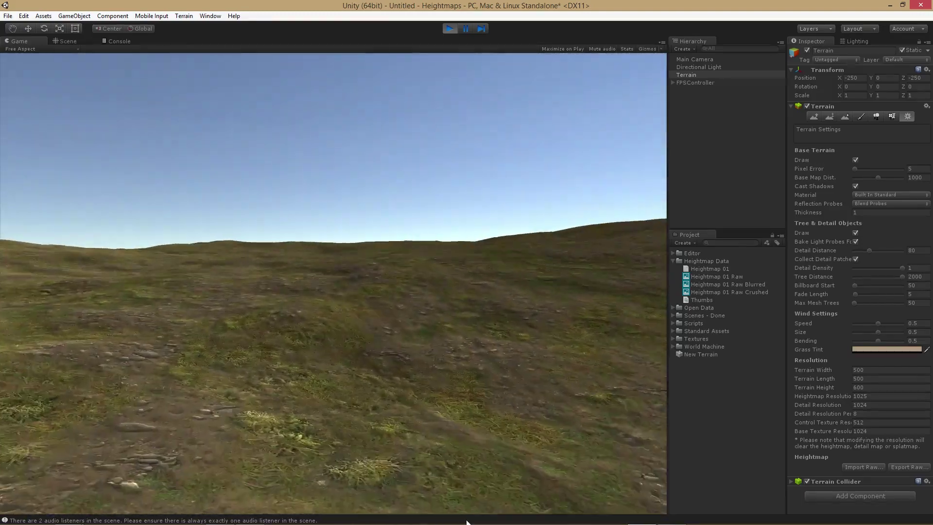
key(w)
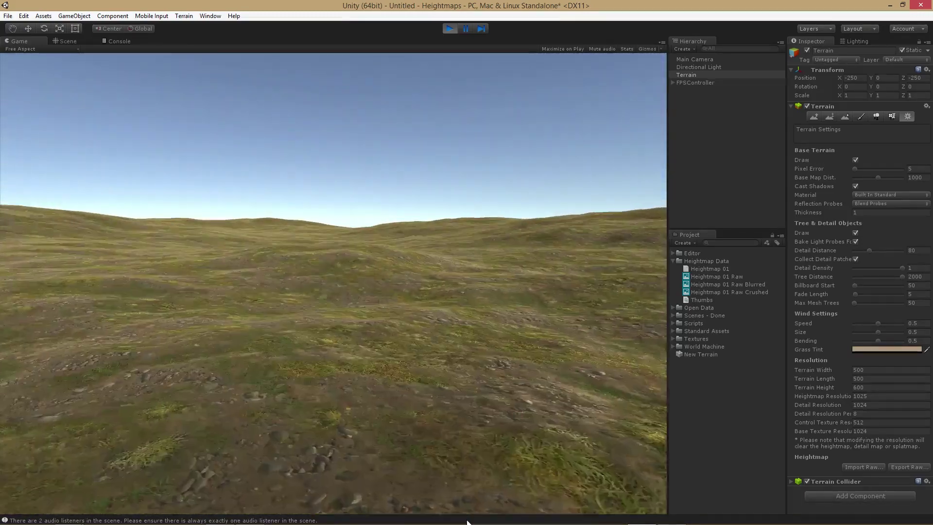
key(w)
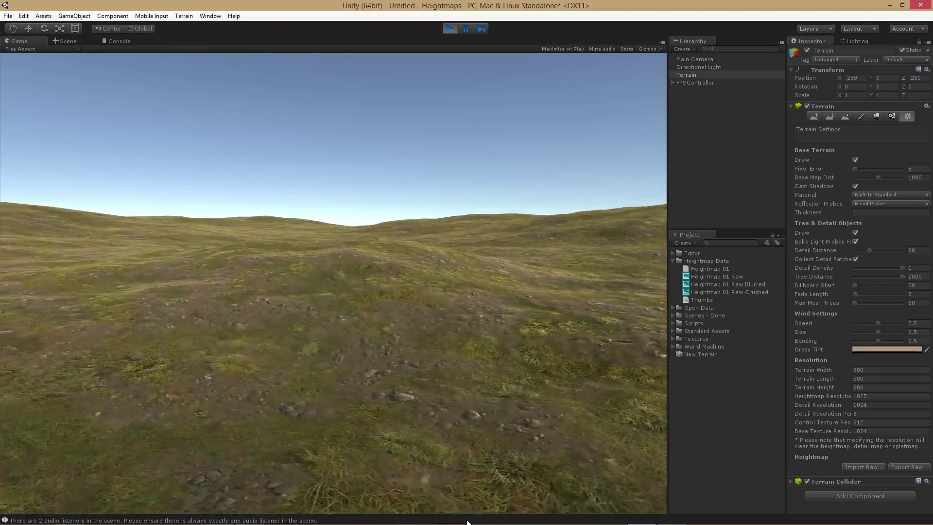
key(w)
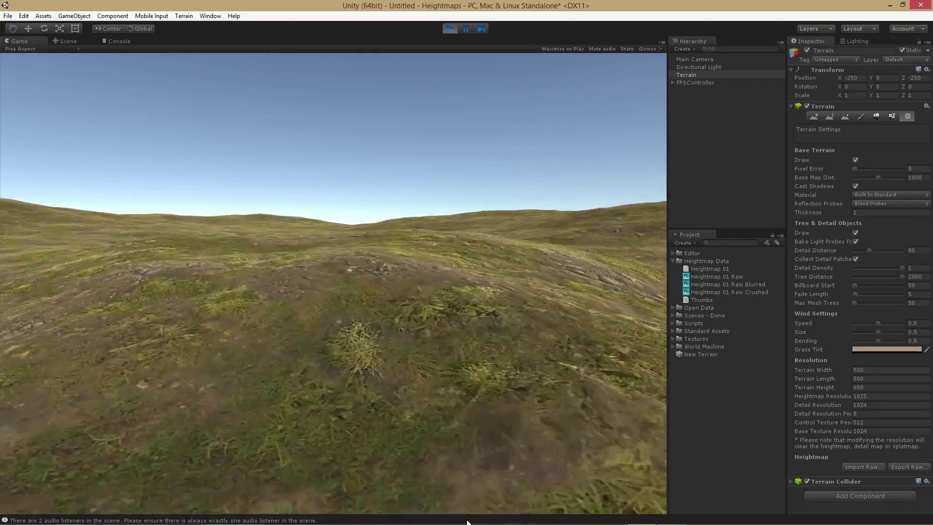
key(w)
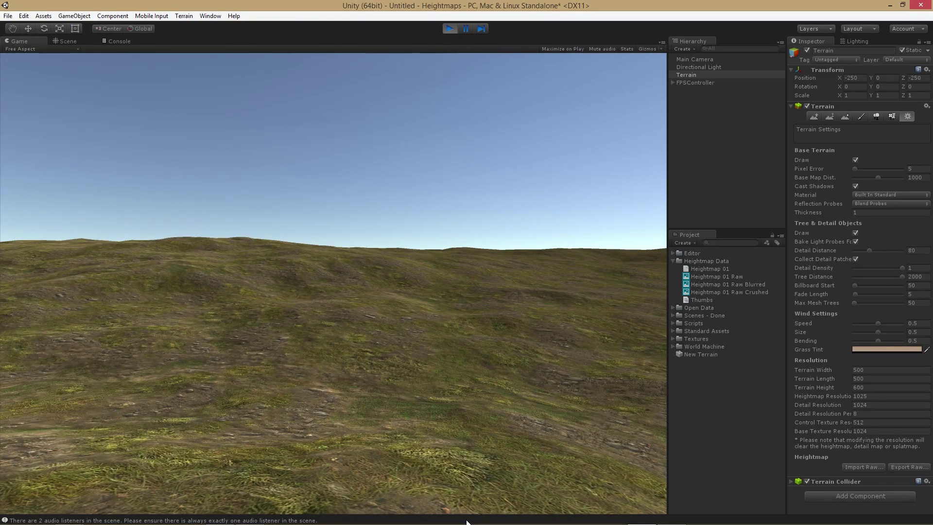
- Walk further across the crushed terrain in first person to examine its overall shape, and stop the running scene
key(w)
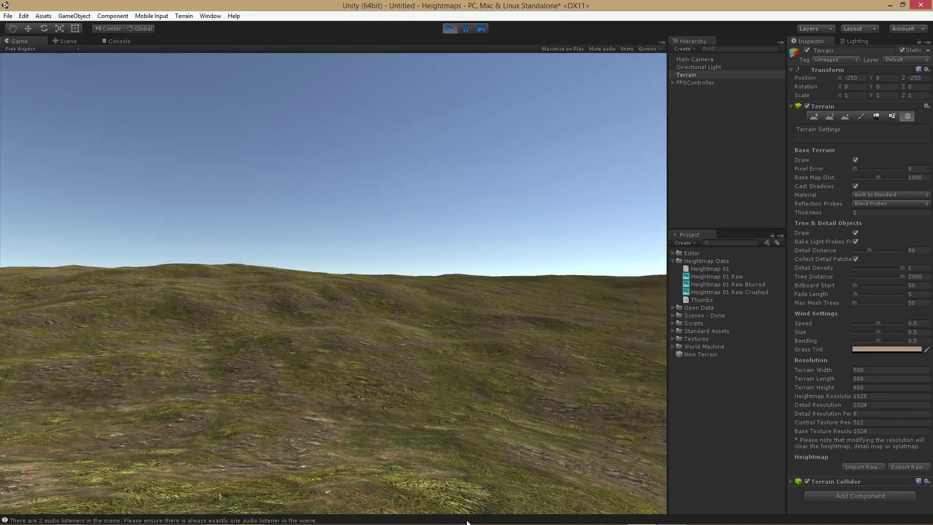
key(w)
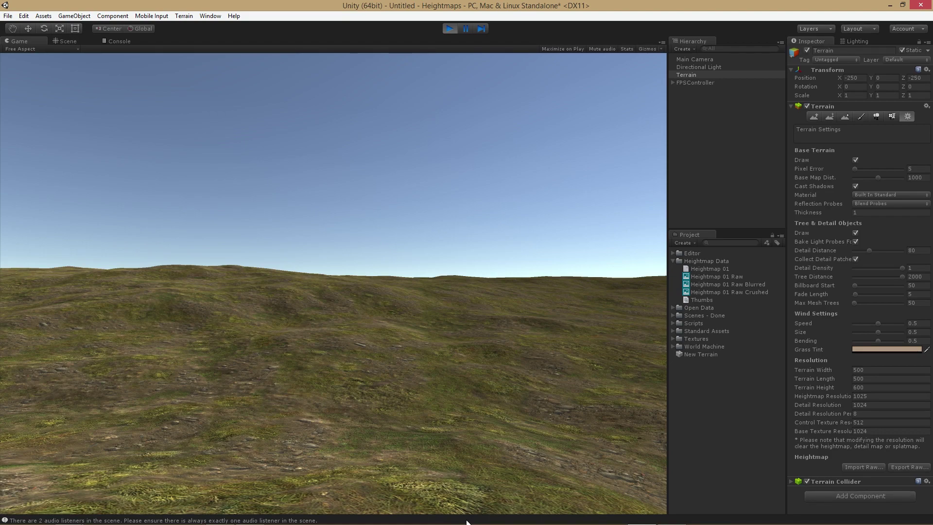
mouse_move(467, 522)
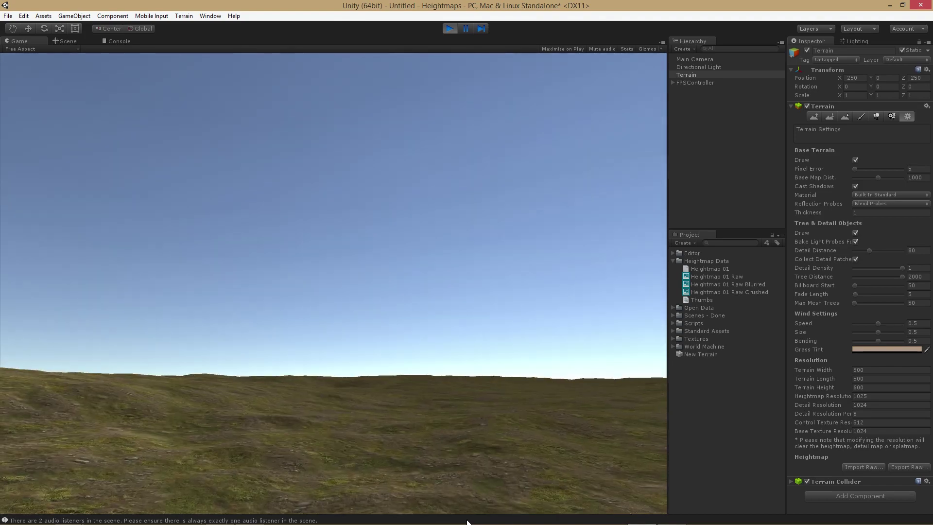
key(ctrl+p)
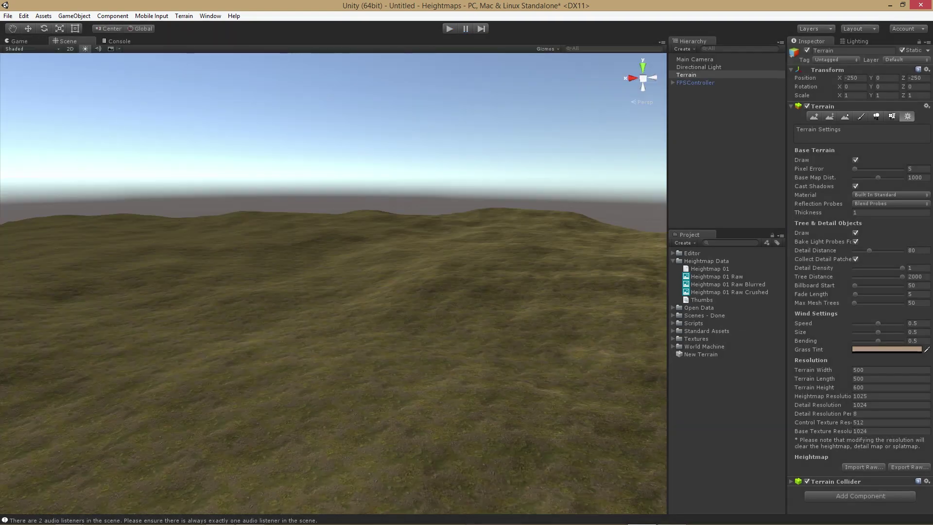
- Import Heightmap 01 Raw Crushed from Assets/Heightmap Data at 16-bit depth, 1025 × 1025 and Mac byte order, and inspect the whole terrain from several angles
click(859, 466)
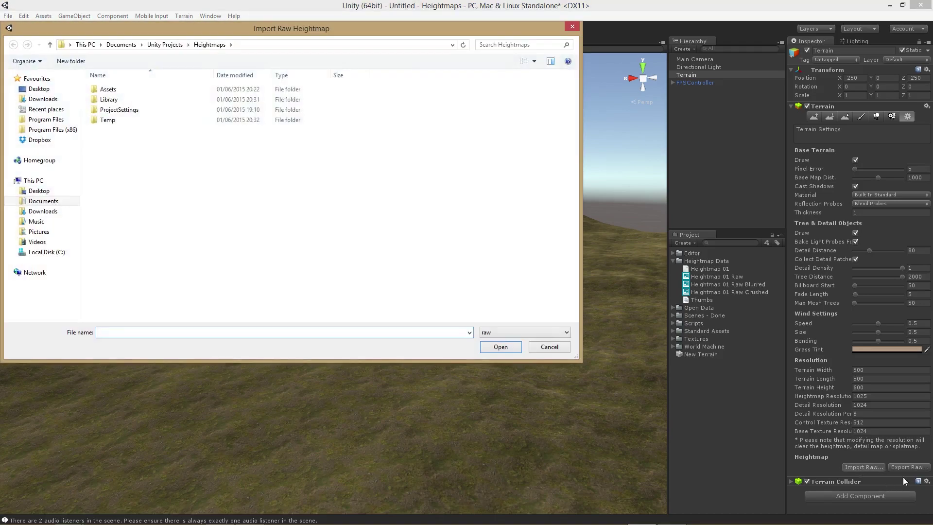
click(148, 91)
double_click(148, 96)
double_click(148, 100)
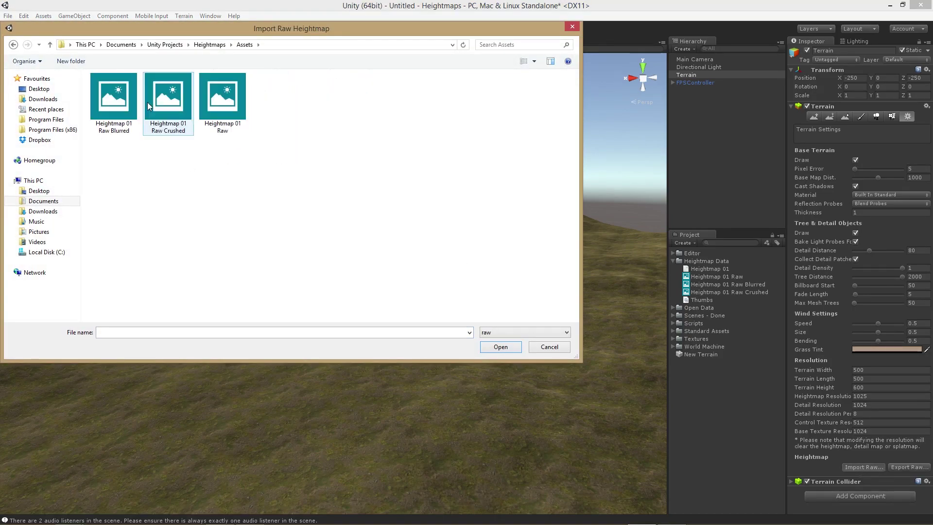
double_click(180, 117)
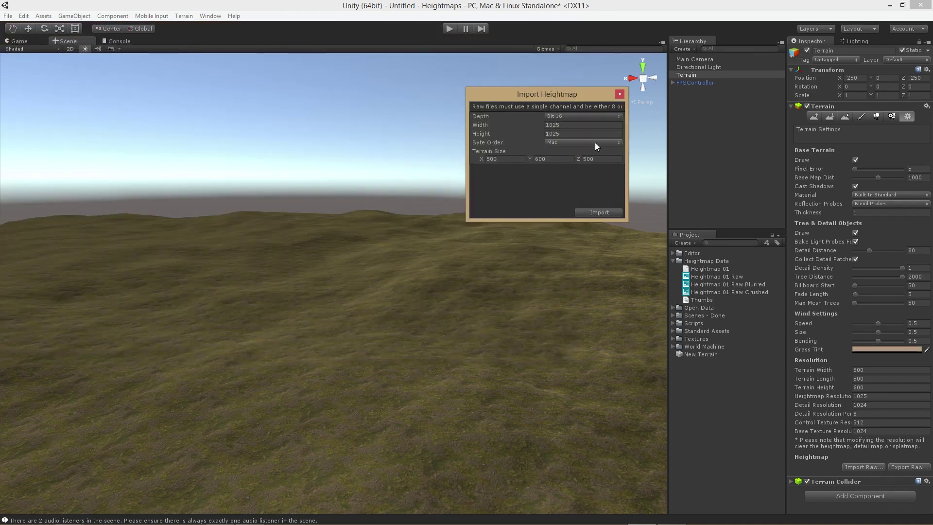
click(548, 141)
click(579, 153)
click(591, 212)
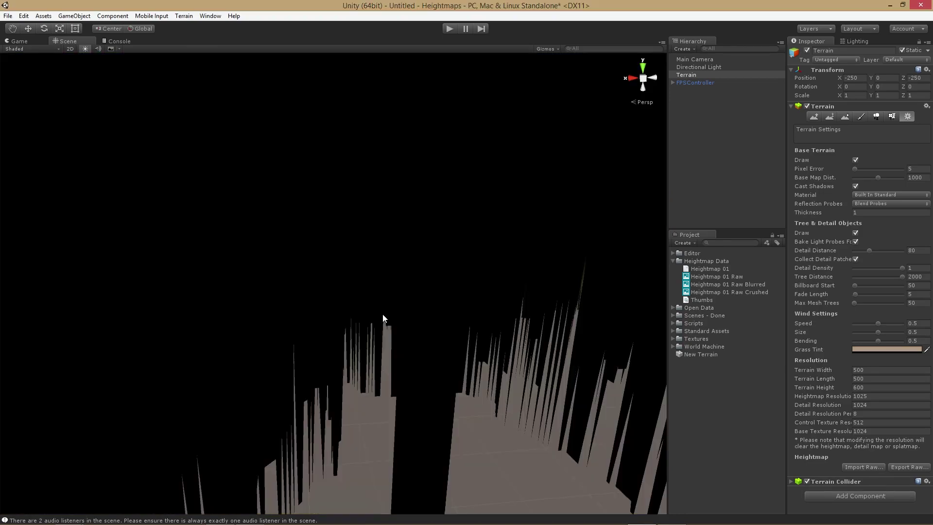
key(f)
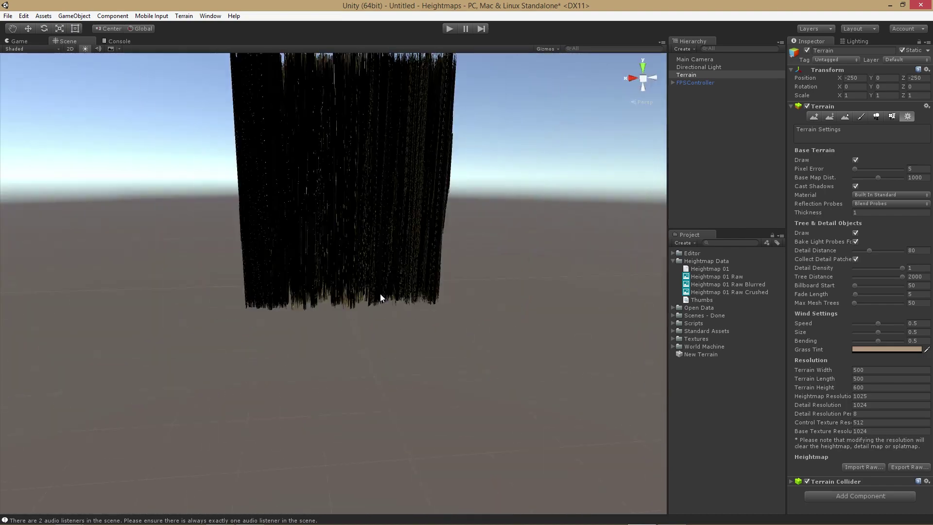
alt+drag(379, 270, 663, 294)
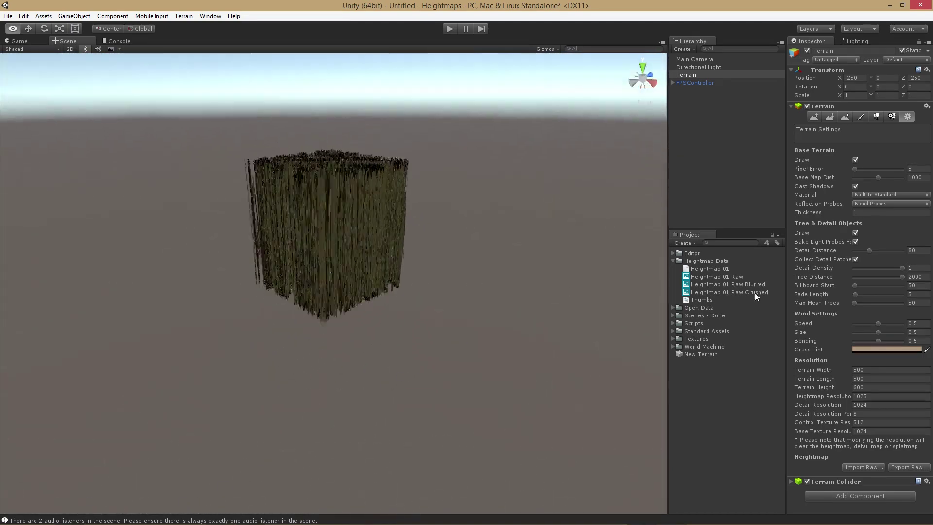
alt+drag(756, 297, 377, 359)
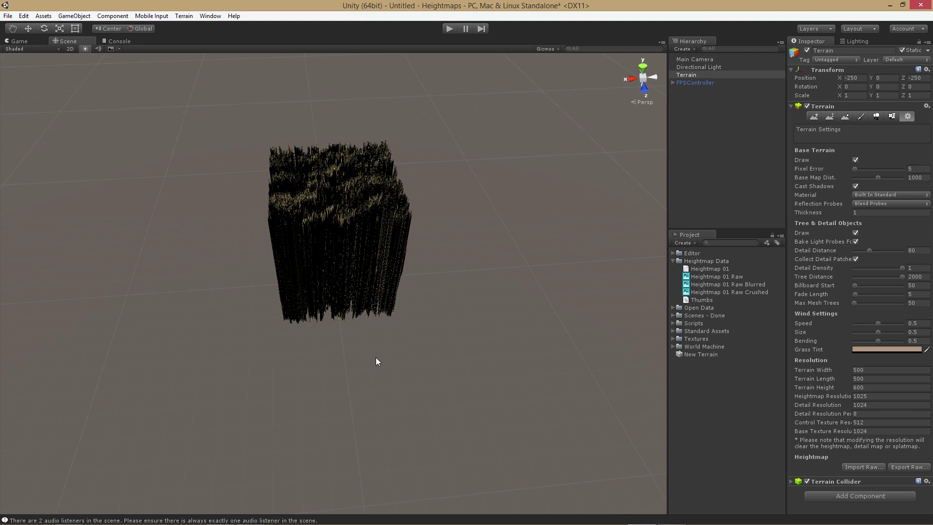
- Switch to Photoshop and save the heightmap in Heightmap Data as Photoshop Raw file Heightmap 01 Raw Crushed Mac with header 0 and Macintosh byte order
key(alt+Tab)
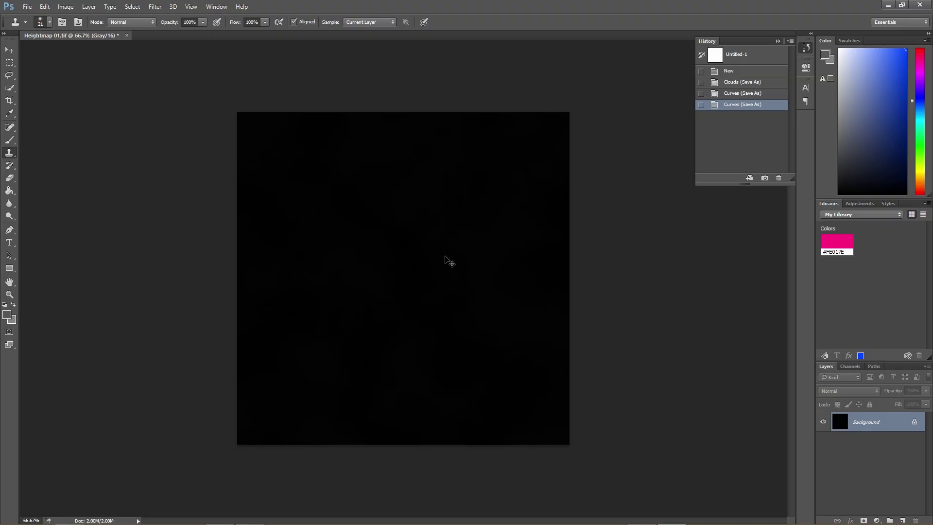
key(ctrl+shift+s)
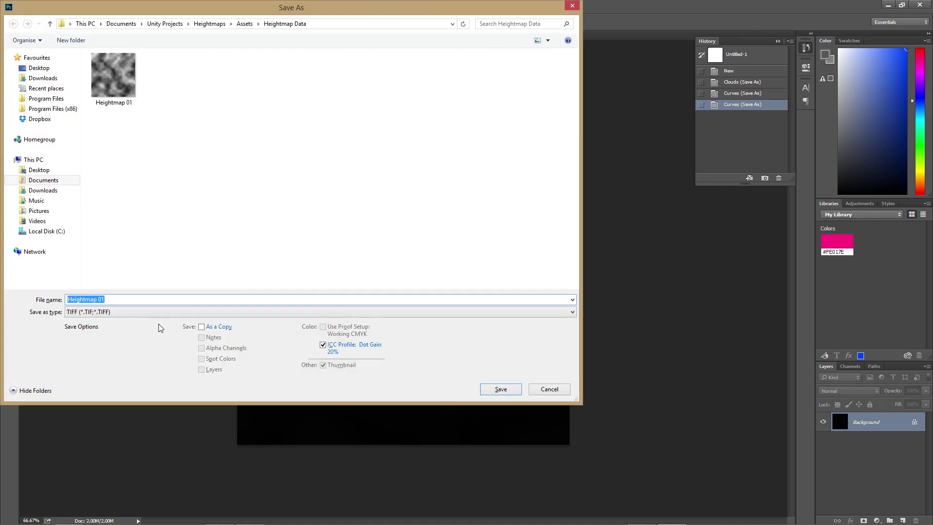
click(143, 312)
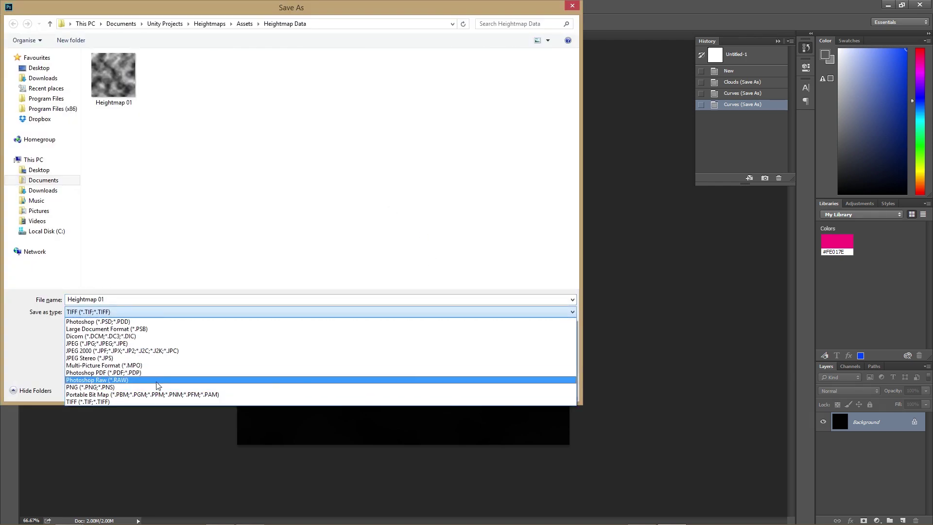
click(156, 381)
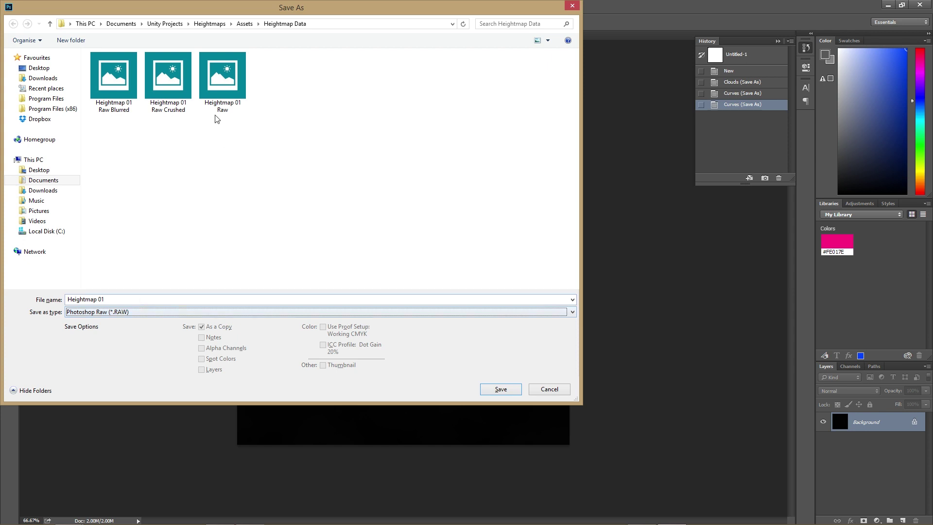
click(168, 73)
click(181, 296)
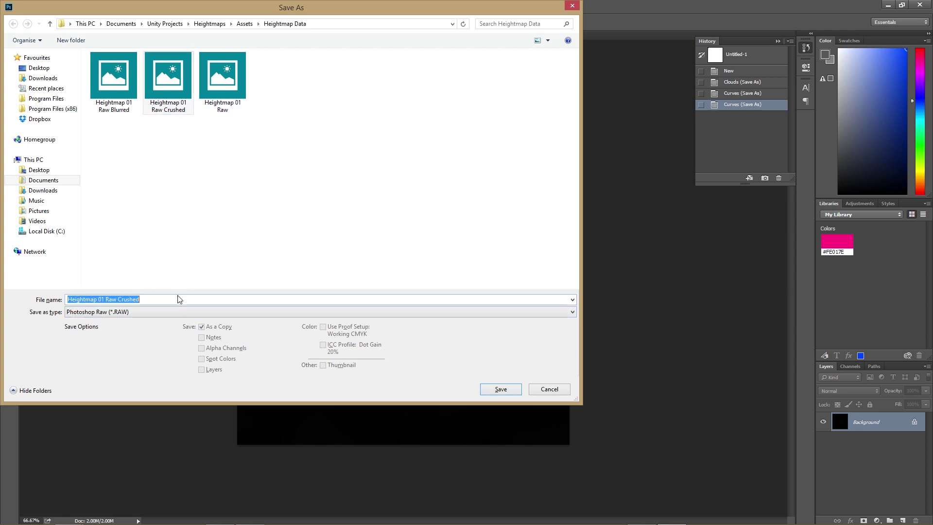
key(End)
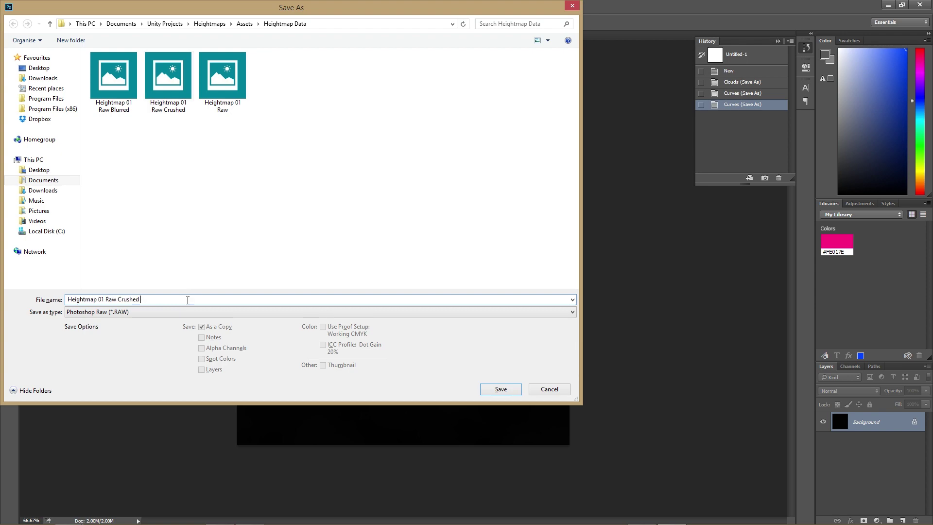
text(16bit)
key(Return)
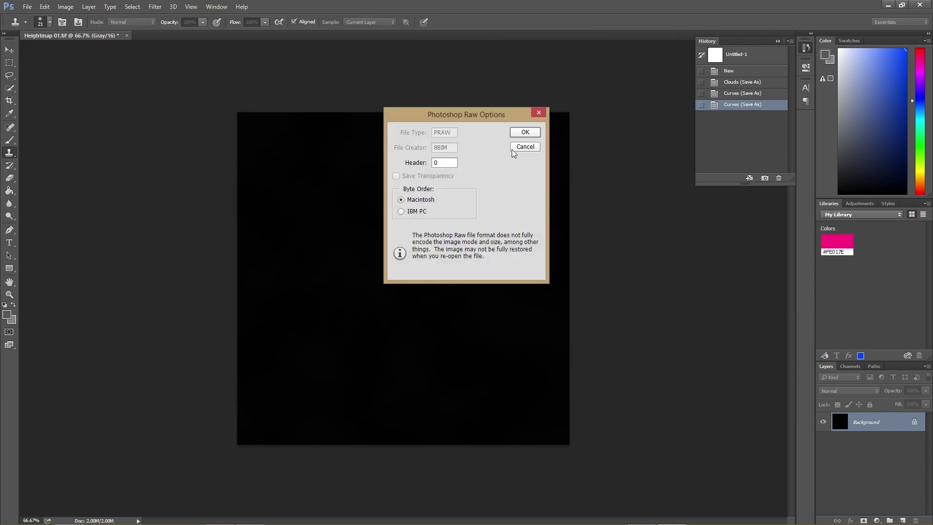
click(529, 134)
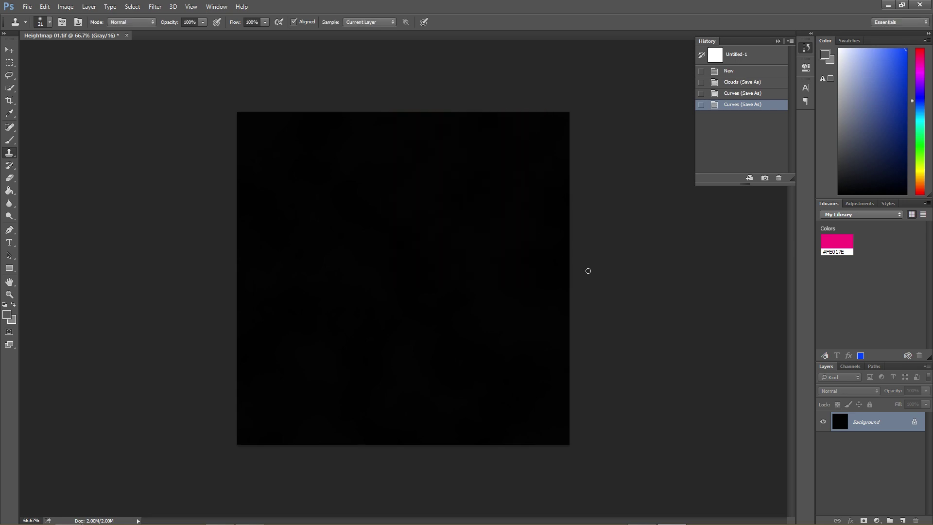
- Switch to Unity and start a raw heightmap import for the terrain, browsing to Assets/Heightmap Data
key(alt+Tab)
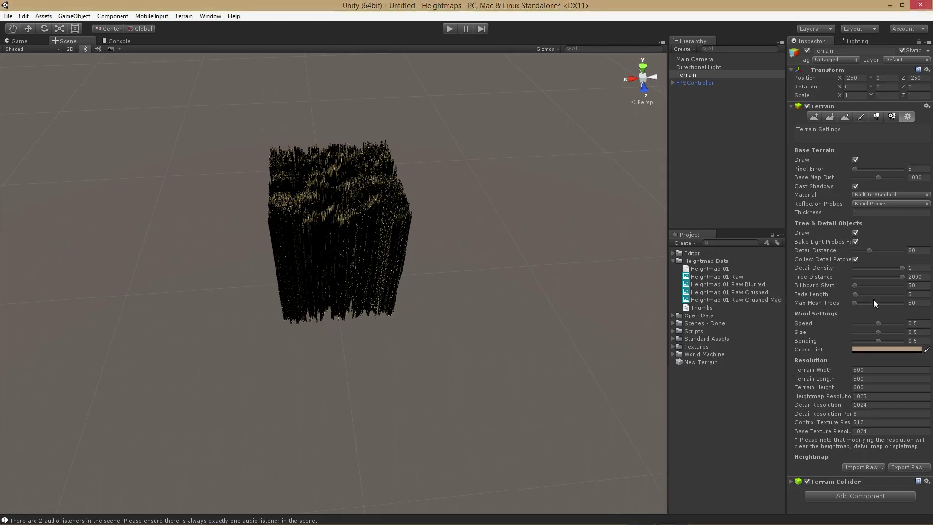
click(864, 467)
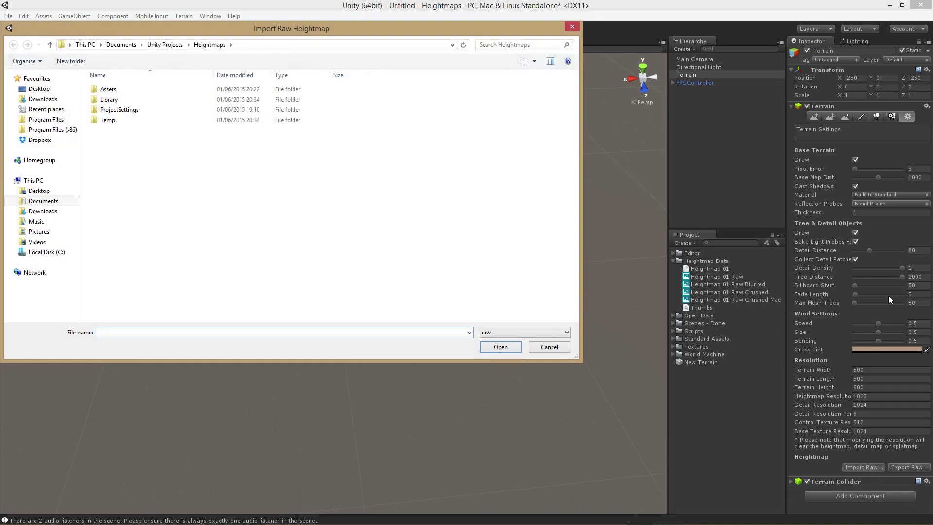
double_click(197, 99)
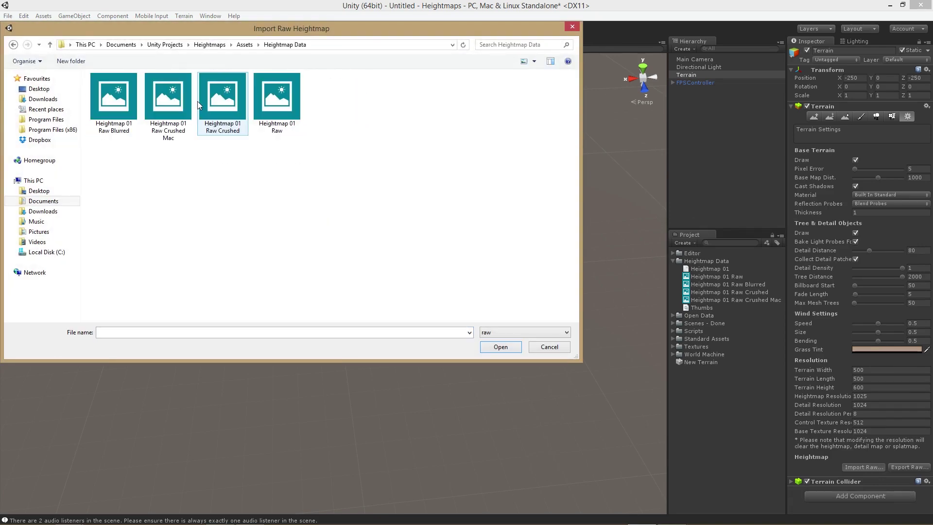
- Import the Heightmap 01 Raw Crushed Mac file into the terrain as 16-bit, 1025 × 1025, with Mac byte order
click(187, 132)
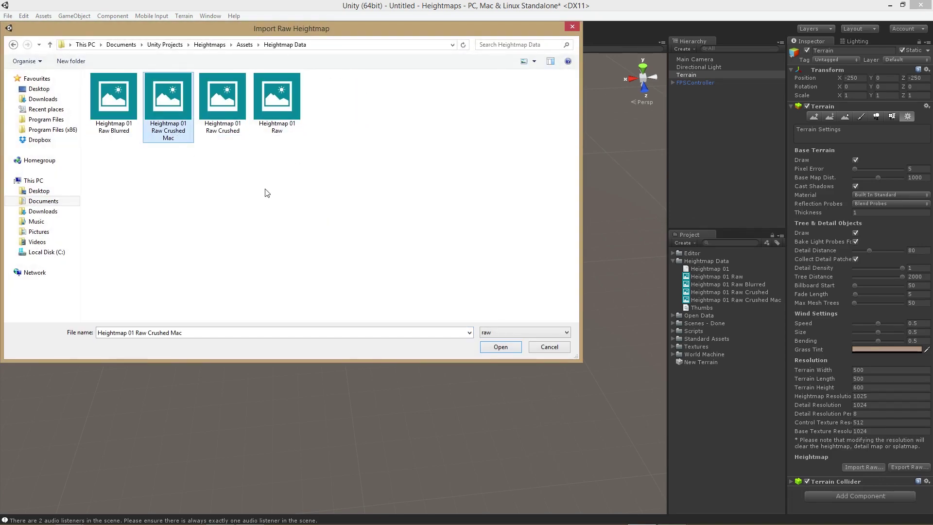
click(501, 347)
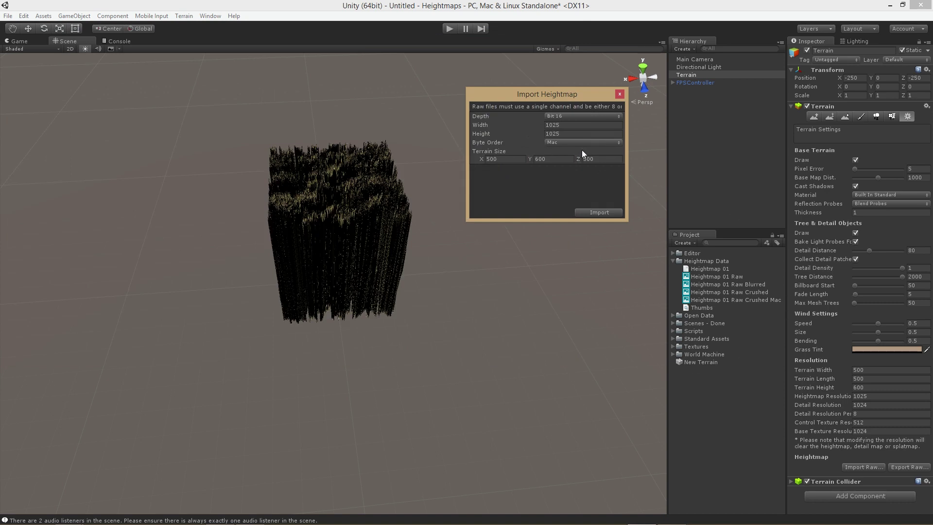
click(598, 212)
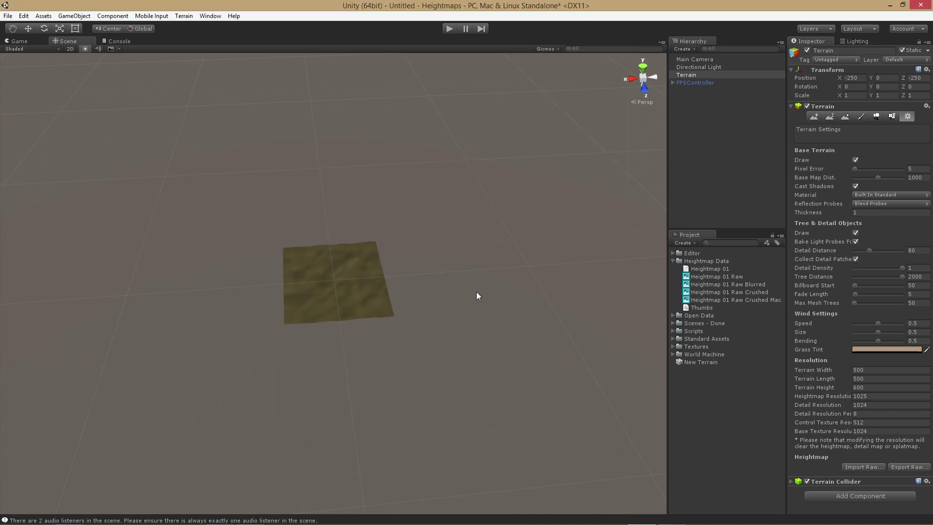
- Import Heightmap 01 Raw Crushed Mac from Assets > Heightmap Data into the terrain again, using Windows byte order
click(869, 468)
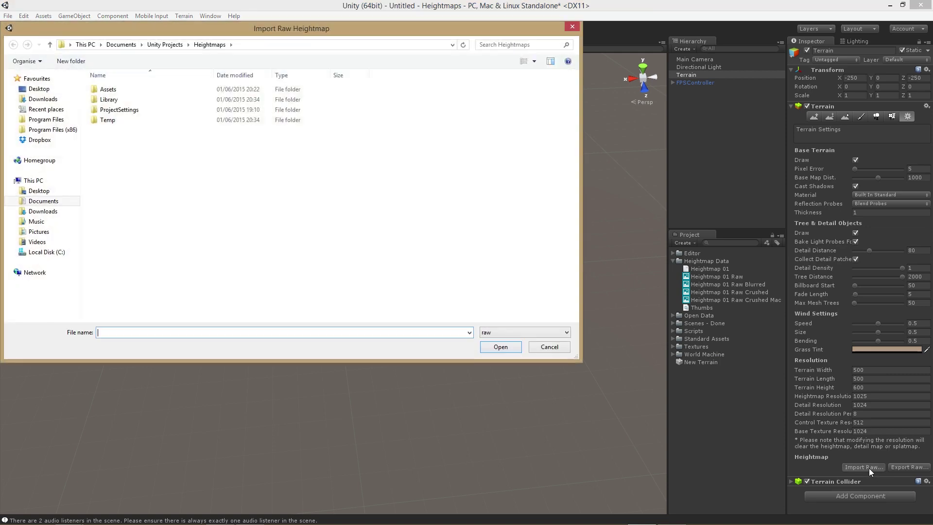
double_click(123, 92)
double_click(121, 99)
double_click(181, 129)
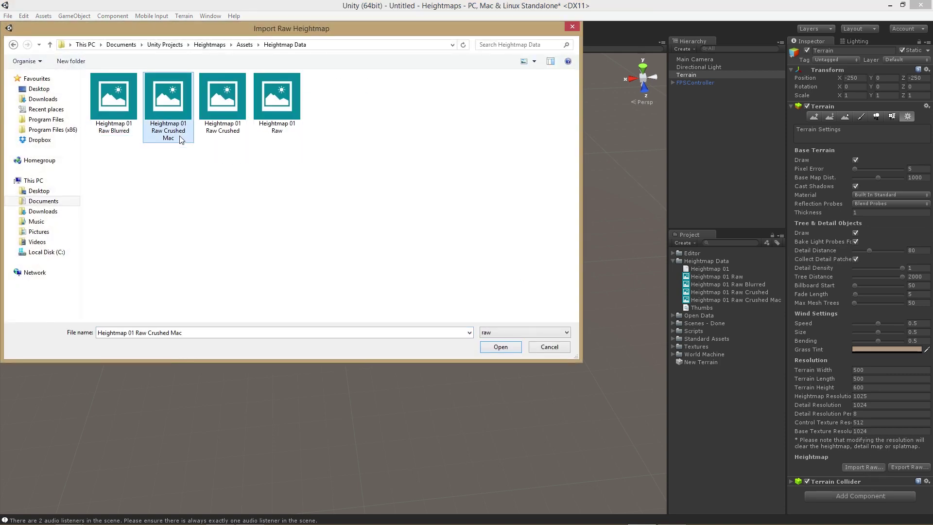
click(564, 141)
click(570, 163)
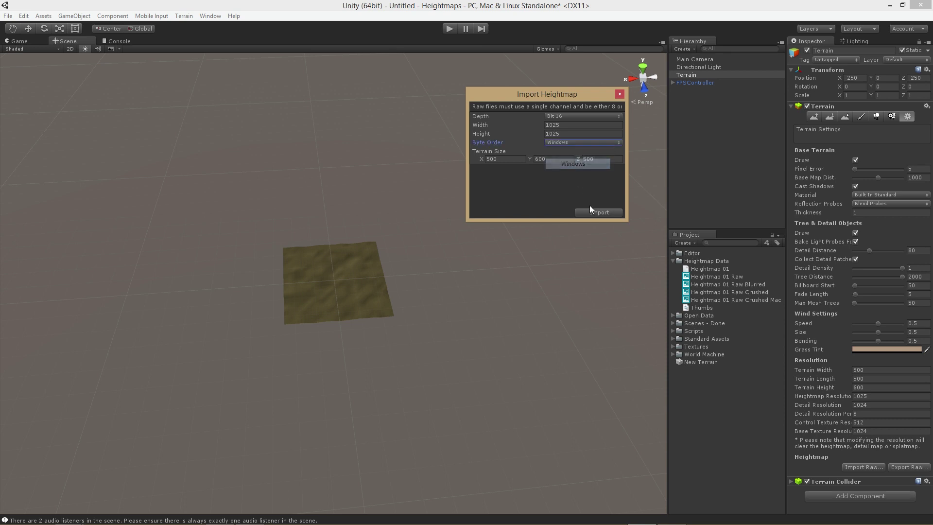
click(591, 213)
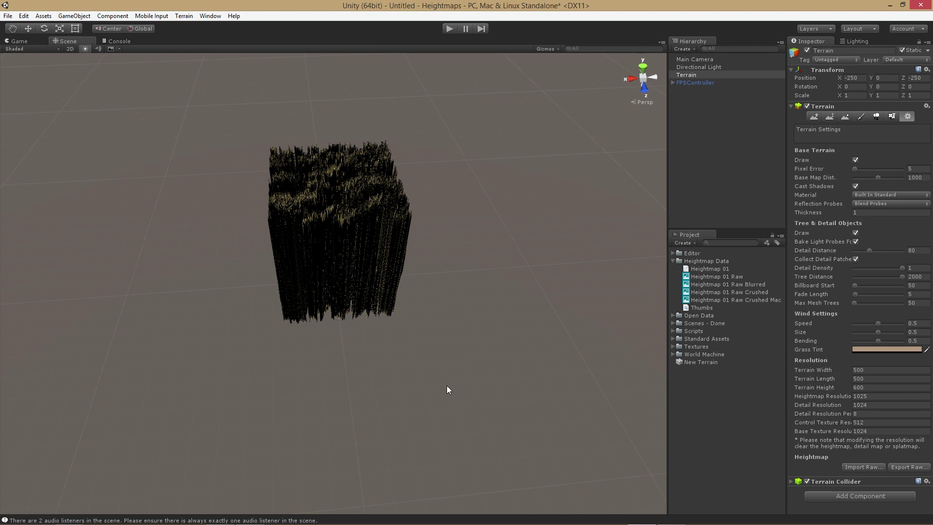
click(425, 325)
alt+drag(317, 332, 393, 283)
click(393, 280)
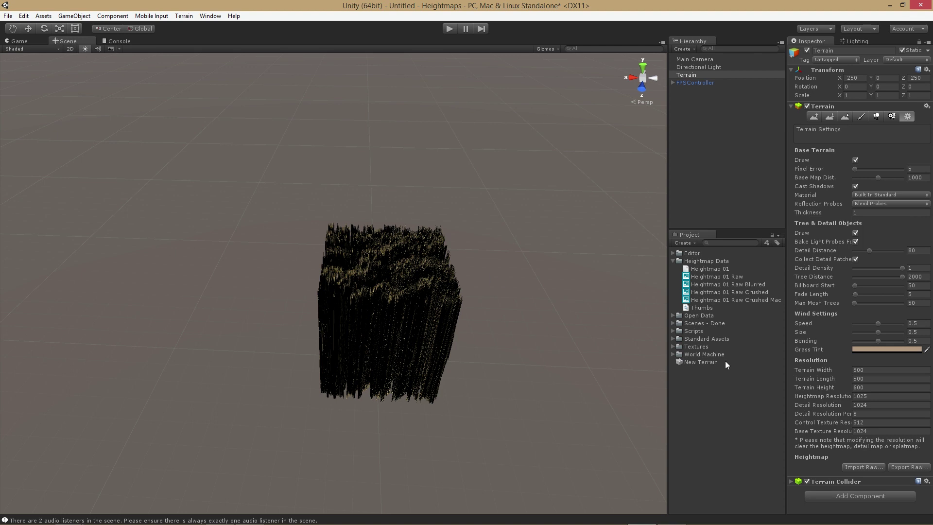
- Switch to Photoshop and create a new 1025 × 1025 pixel, 72 pixels/inch, 16-bit grayscale document with a white background
key(alt+Tab)
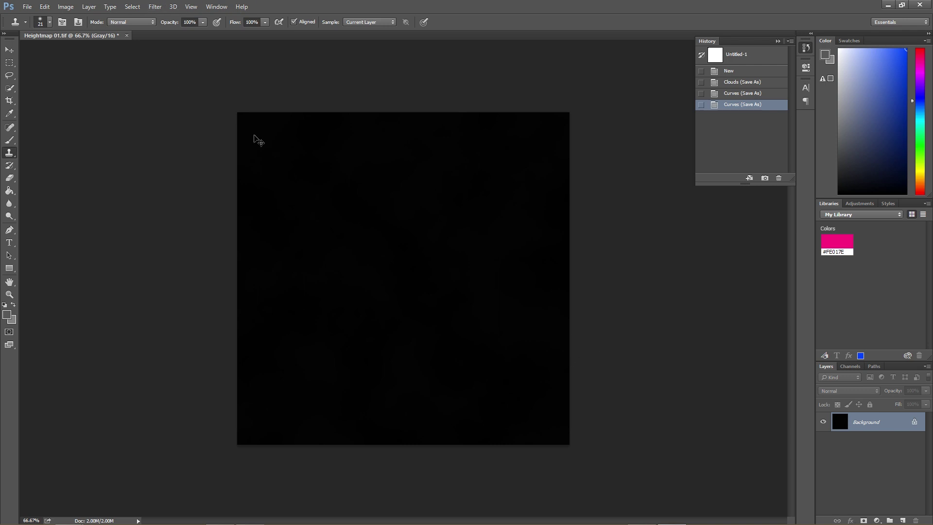
key(ctrl+n)
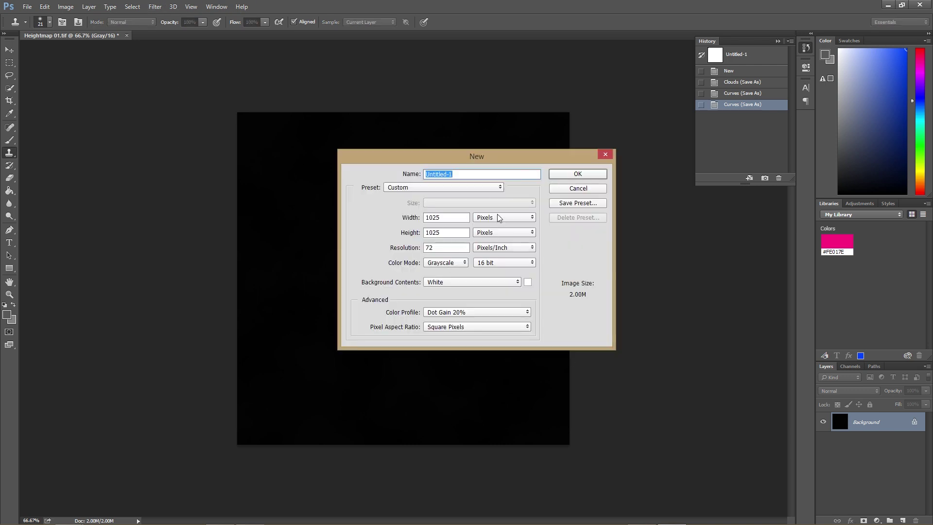
click(442, 217)
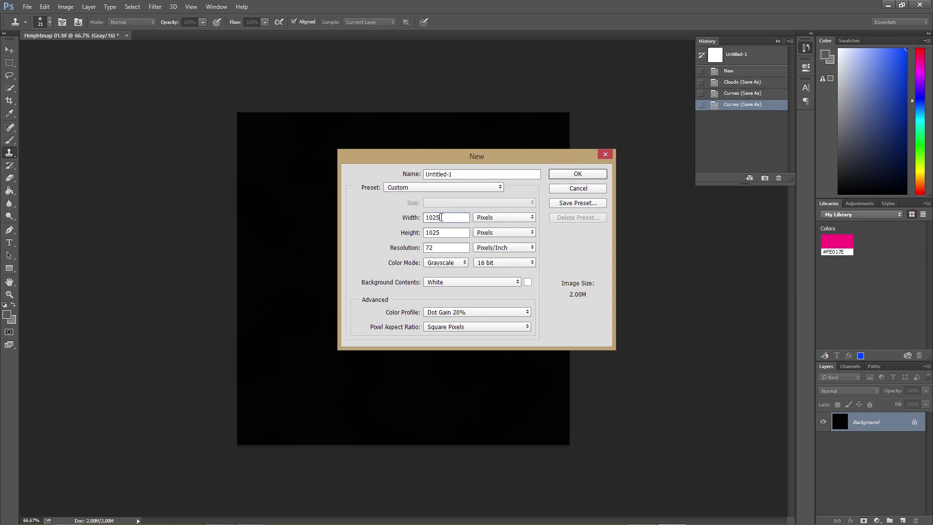
click(442, 249)
click(496, 263)
click(418, 266)
click(576, 173)
mouse_move(584, 524)
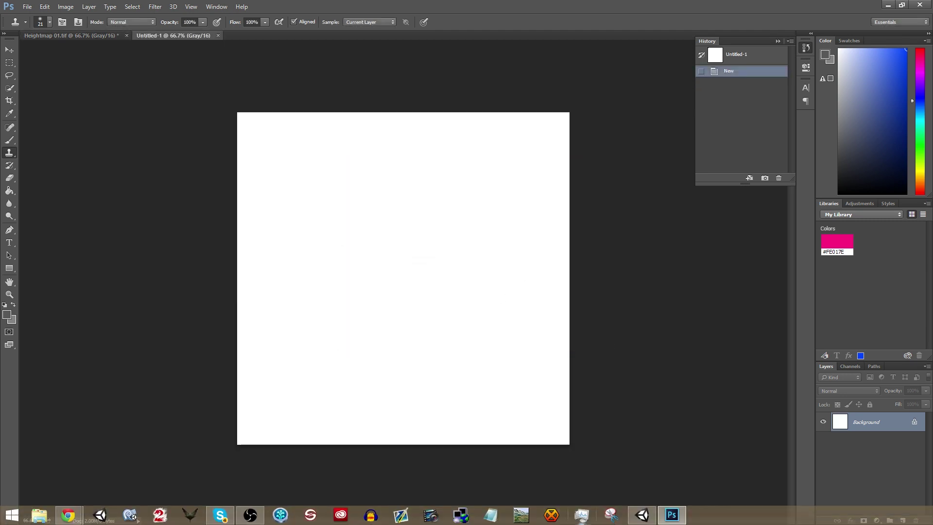
- Fill the blank canvas with the Clouds render filter
click(173, 7)
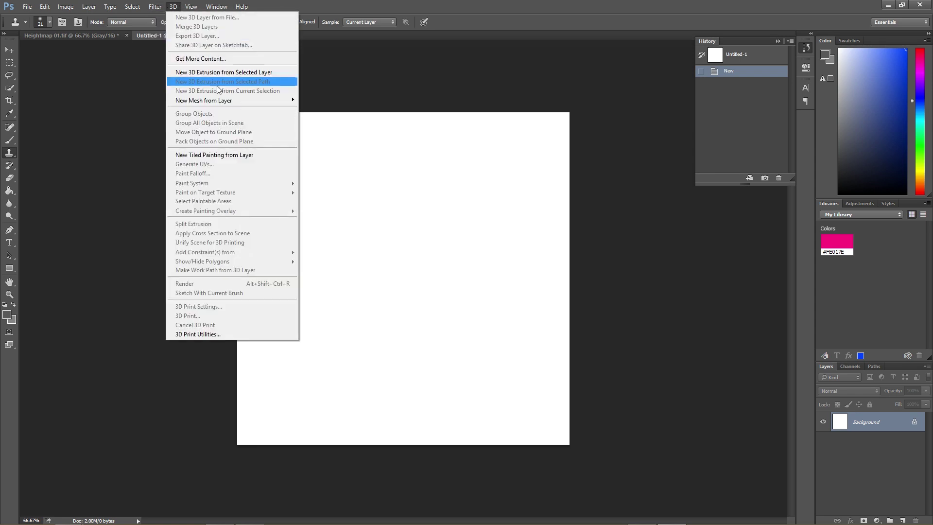
mouse_move(155, 6)
mouse_move(180, 161)
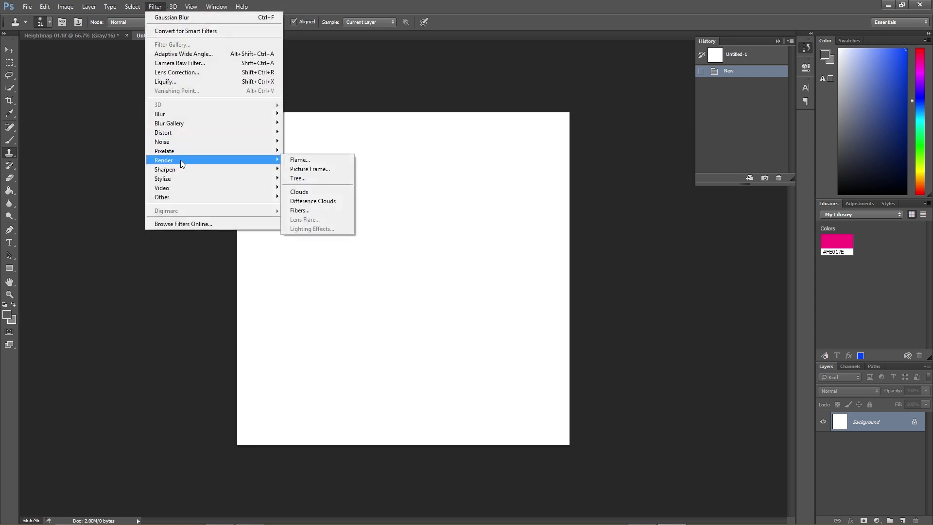
click(311, 191)
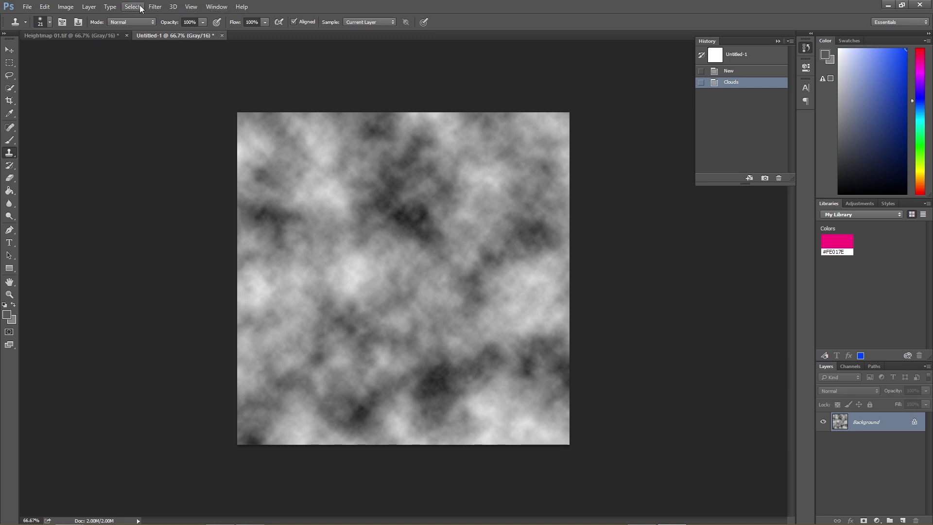
- Apply the Solarize stylize filter to the clouds image
click(155, 7)
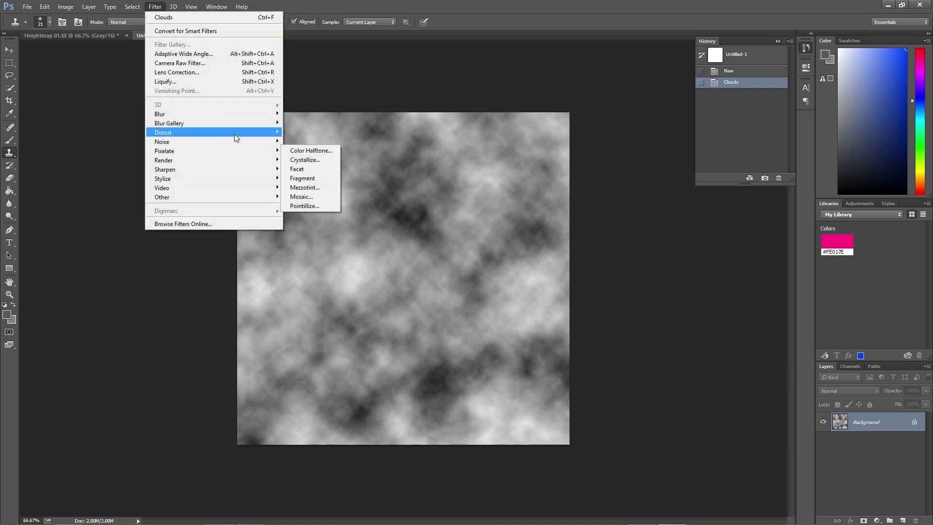
mouse_move(235, 135)
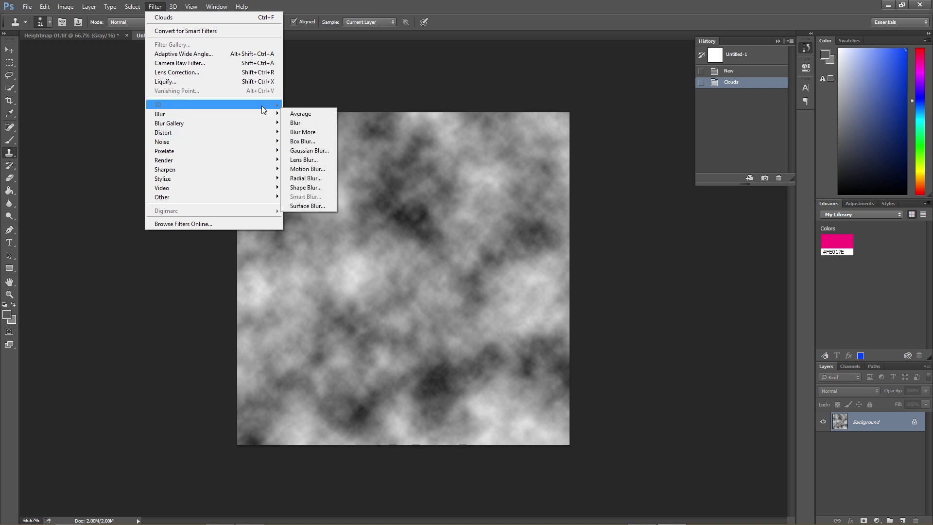
mouse_move(271, 127)
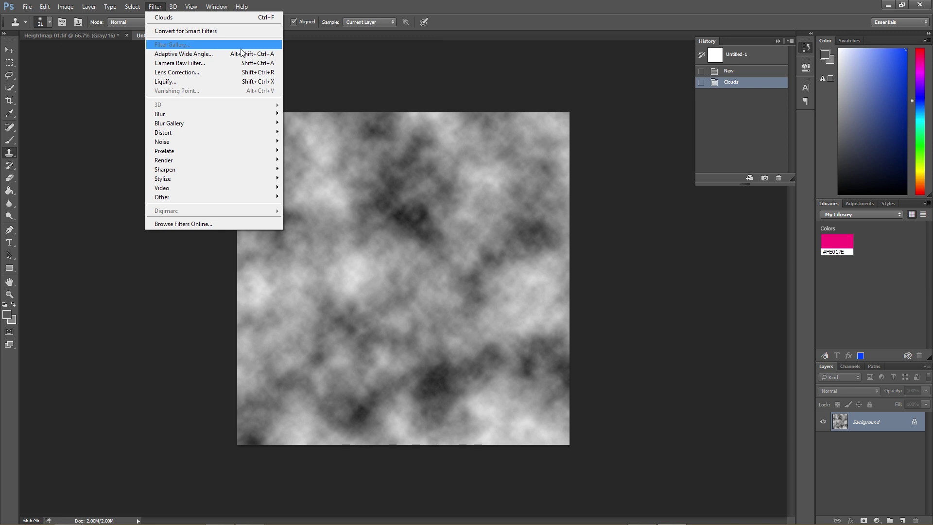
mouse_move(244, 159)
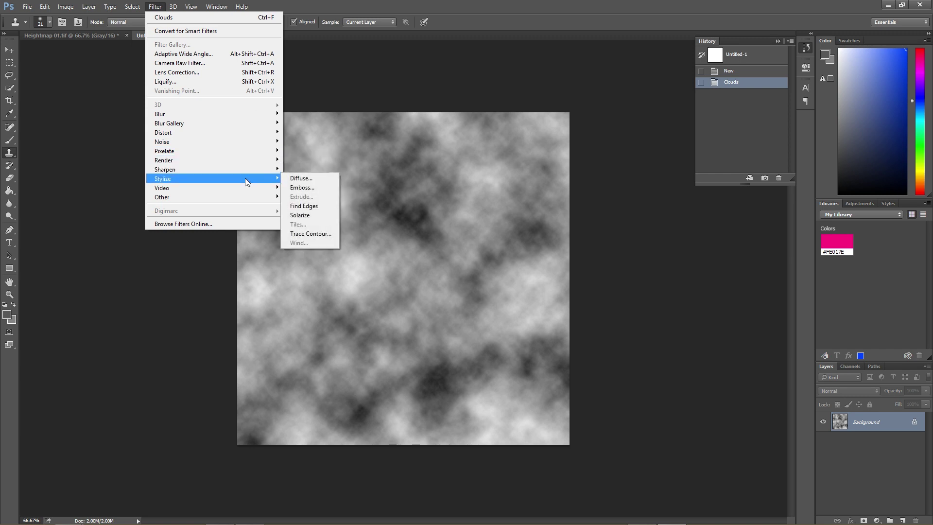
click(302, 214)
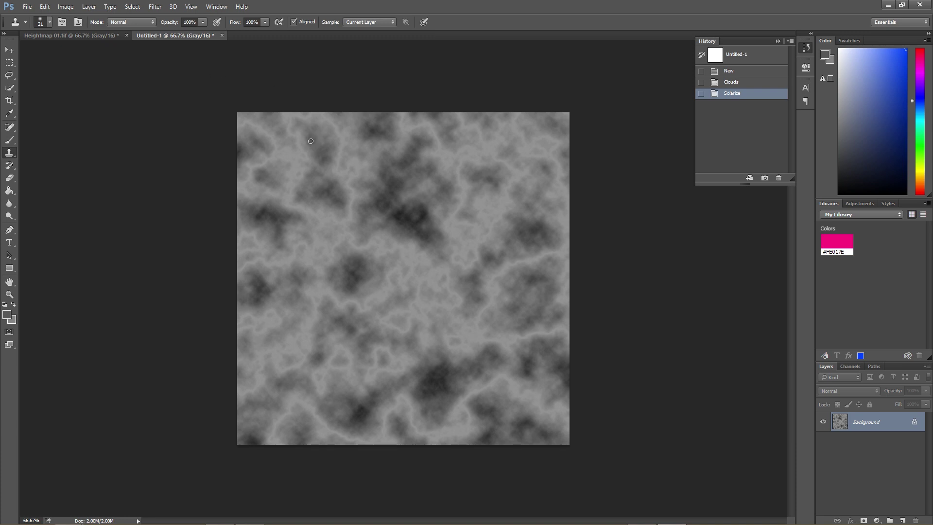
- Darken the image with a Curves adjustment, setting the curve point at input 0 to an output of 90
key(ctrl+m)
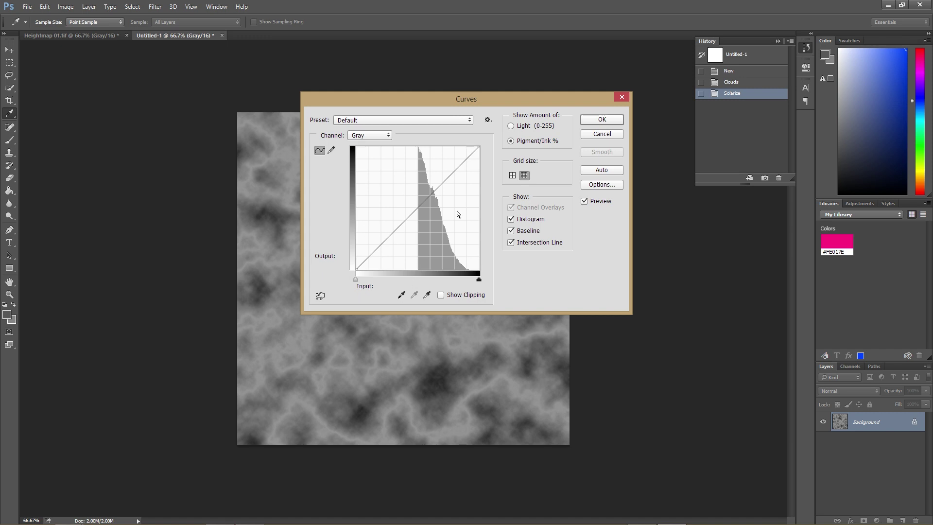
drag(355, 269, 286, 156)
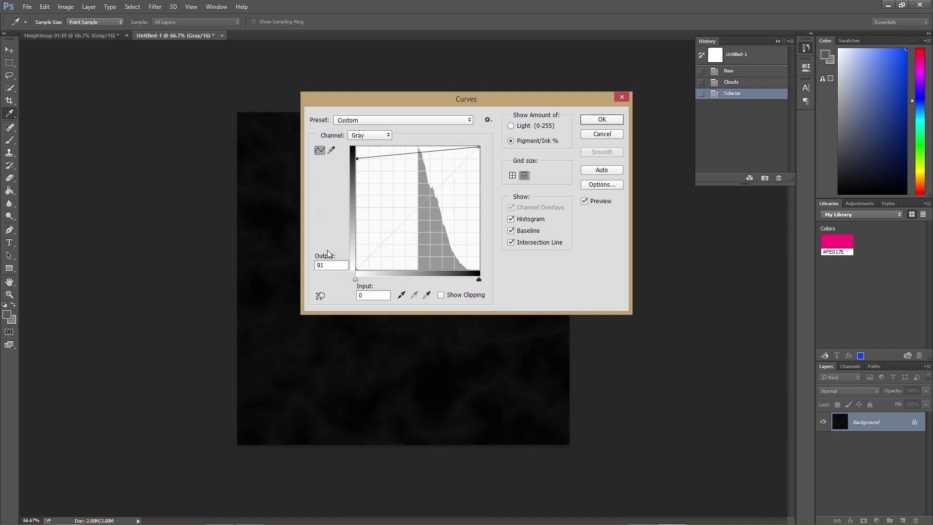
double_click(321, 264)
text(90)
key(Return)
key(s)
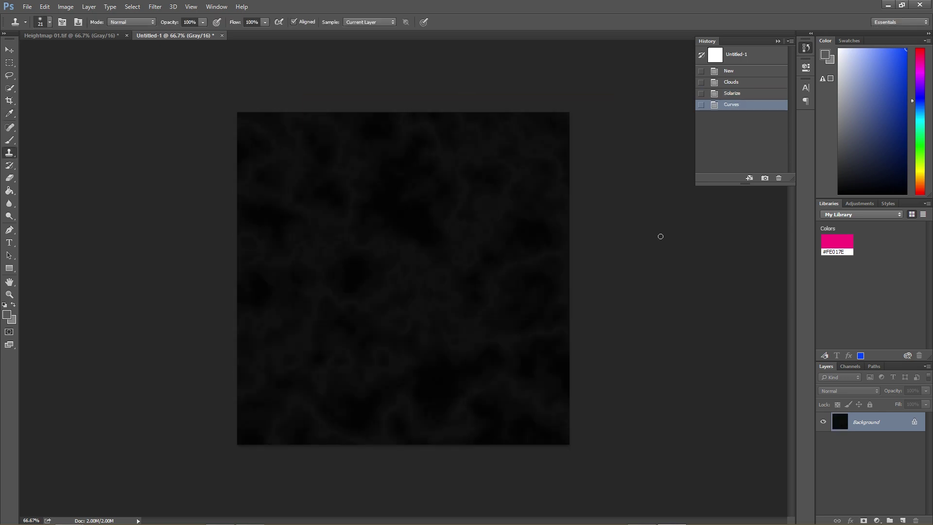
- Save the image as a Photoshop Raw copy named Heightmap 02 Raw in the Heightmap Data folder, with IBM PC byte order
key(ctrl+shift+s)
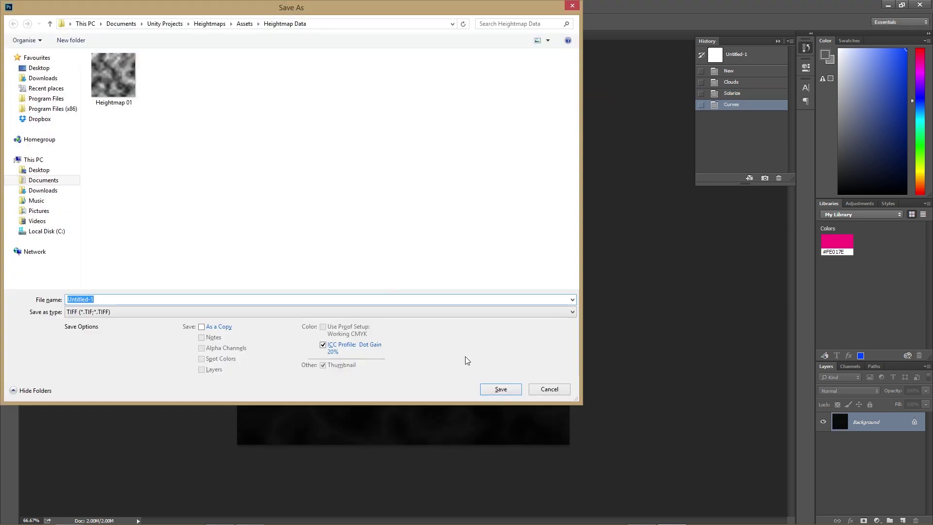
click(151, 312)
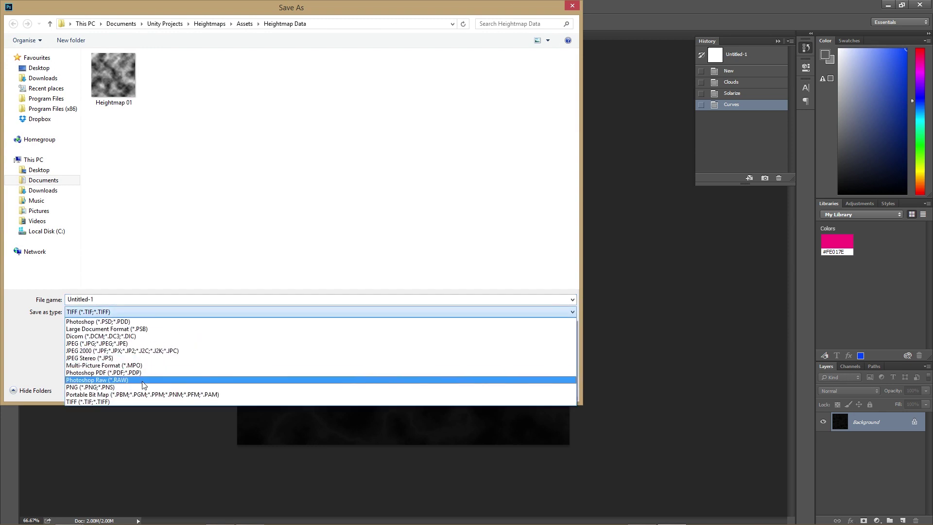
click(161, 381)
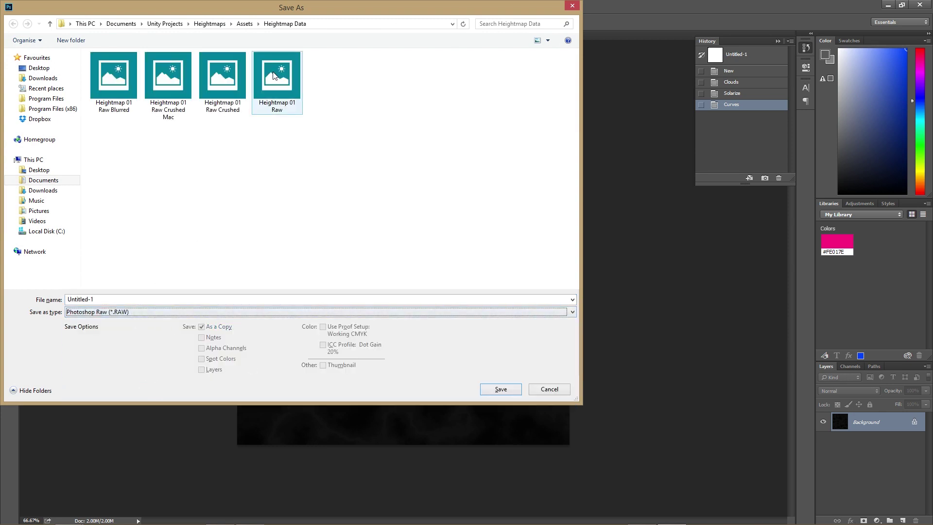
click(282, 85)
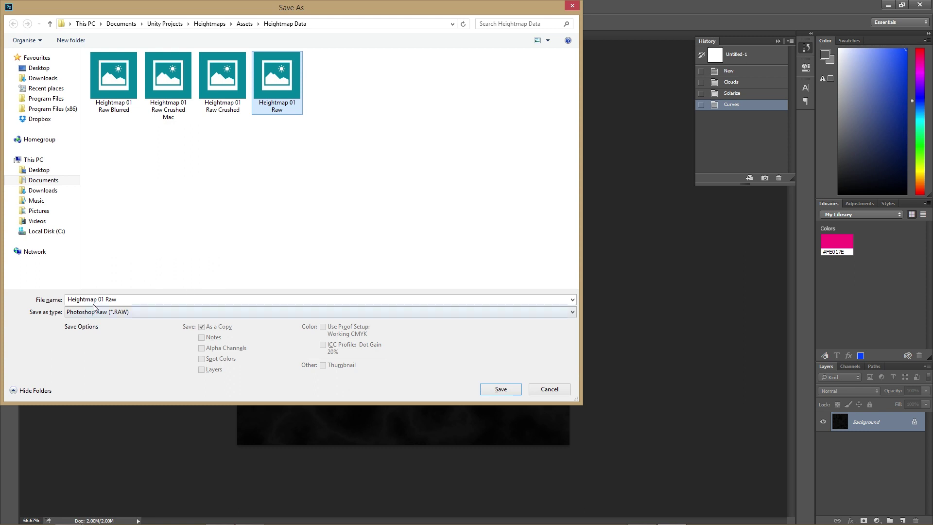
click(105, 298)
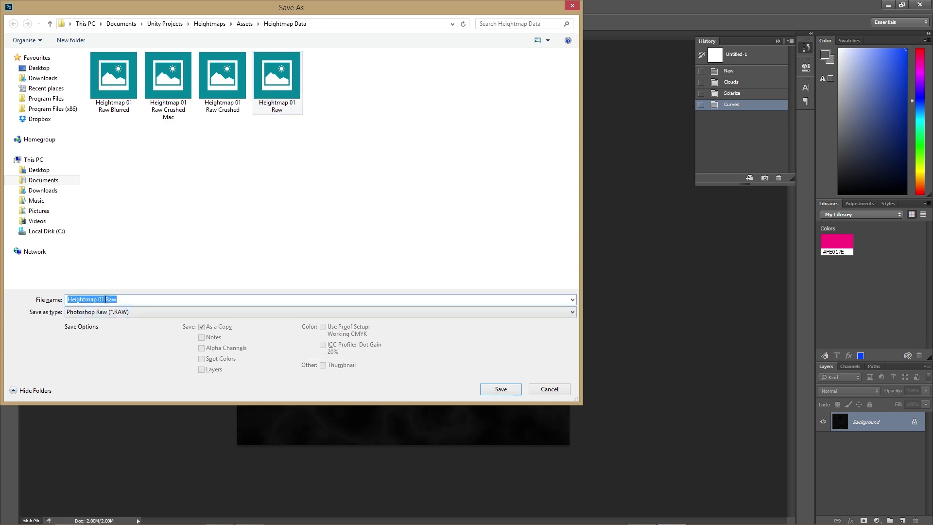
click(105, 299)
key(BackSpace)
text(2)
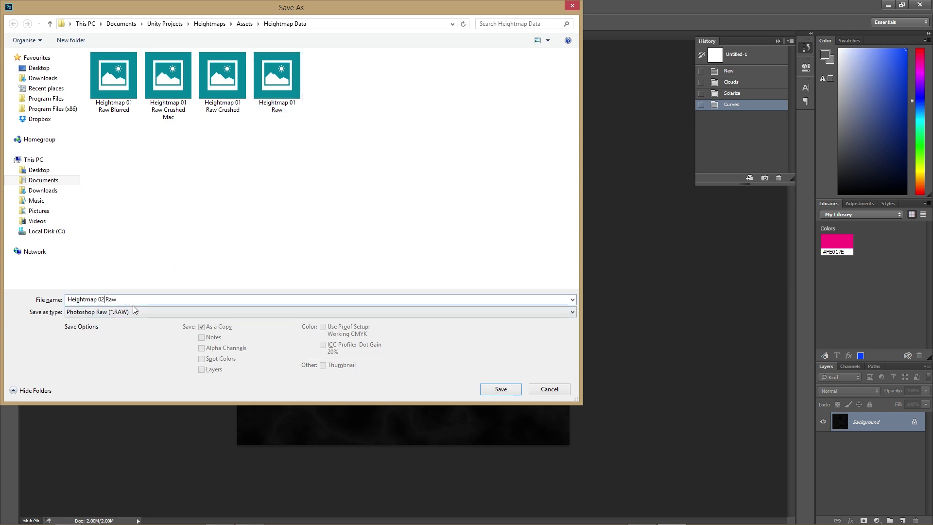
key(Return)
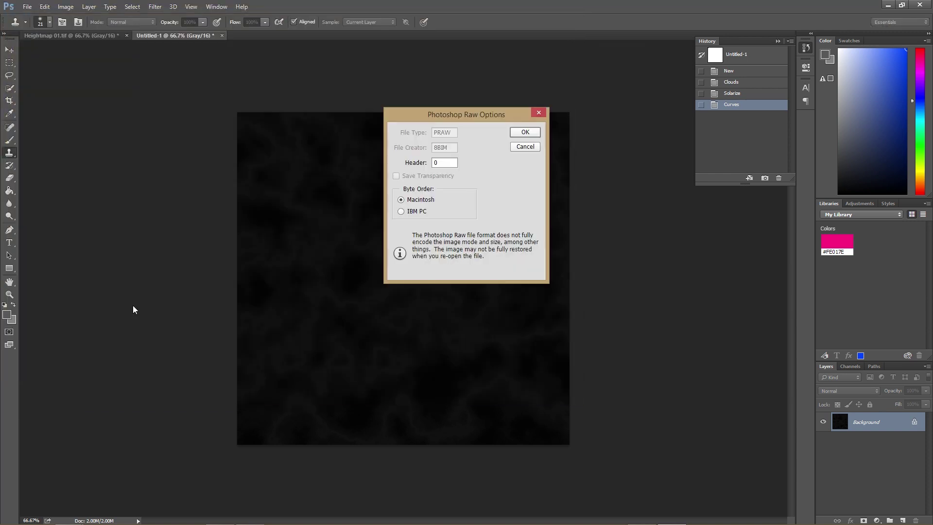
click(418, 214)
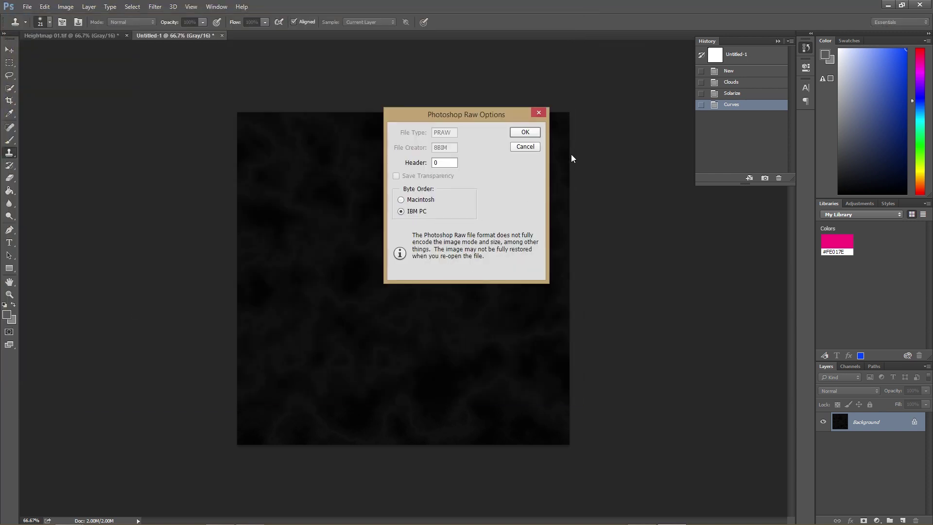
click(527, 131)
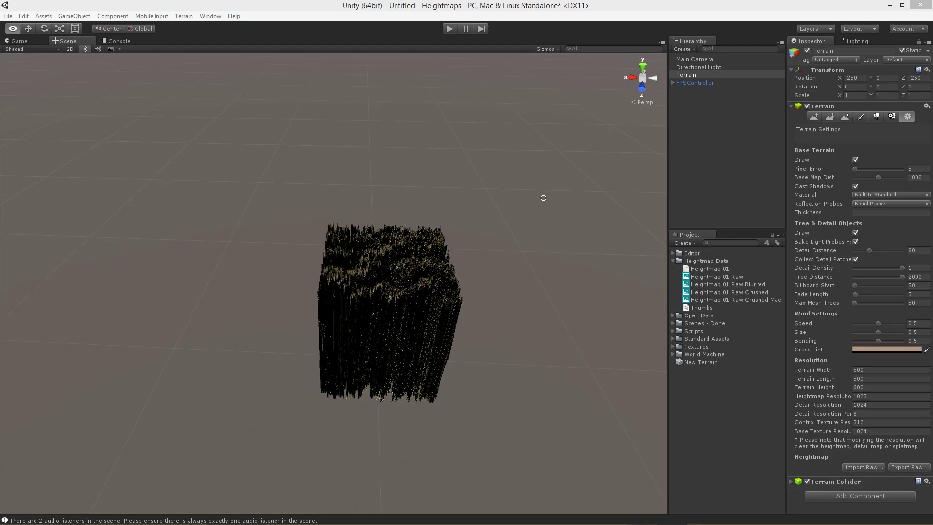
- Import Heightmap 02 Raw from the Heightmap Data folder into the terrain with Windows byte order and inspect the terrain up close
click(863, 467)
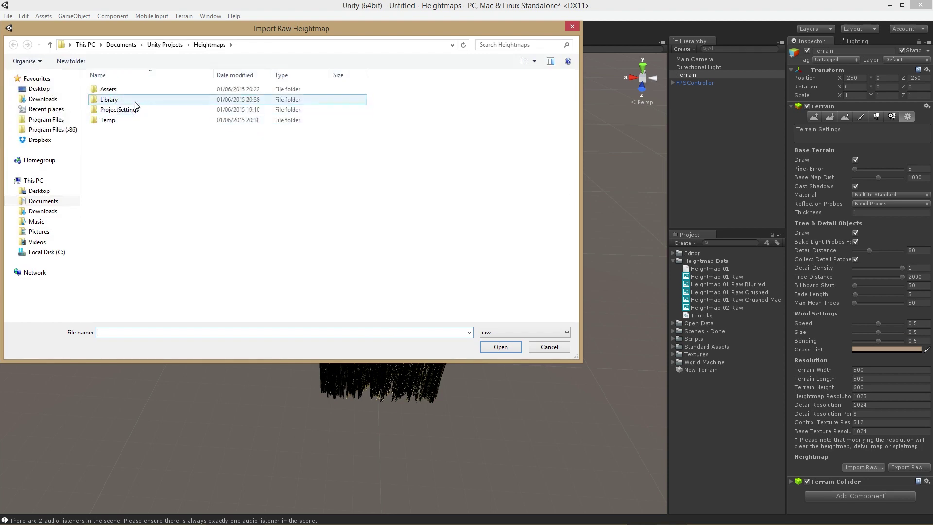
double_click(116, 99)
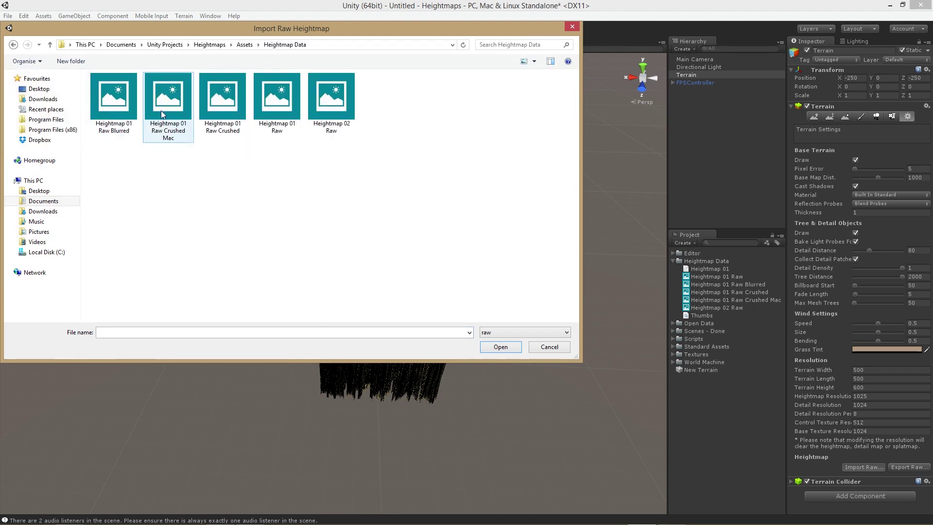
click(342, 107)
double_click(342, 108)
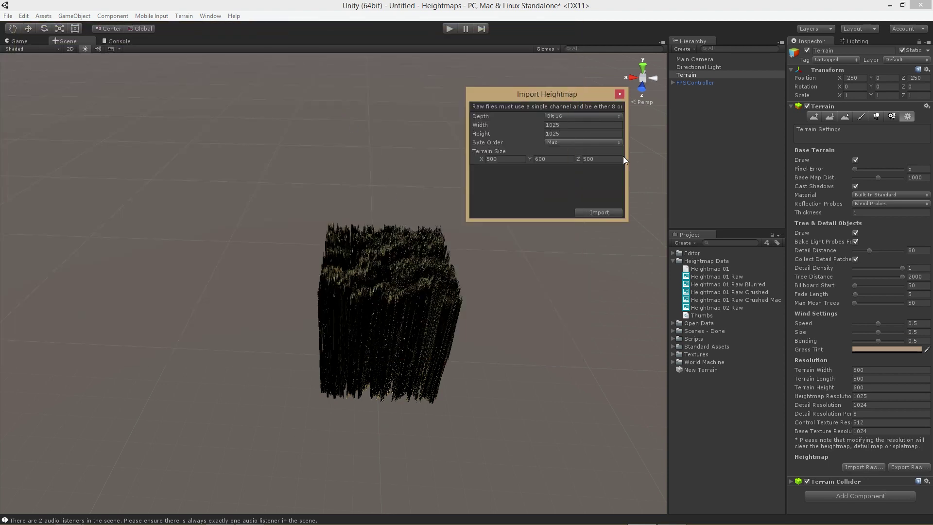
click(555, 142)
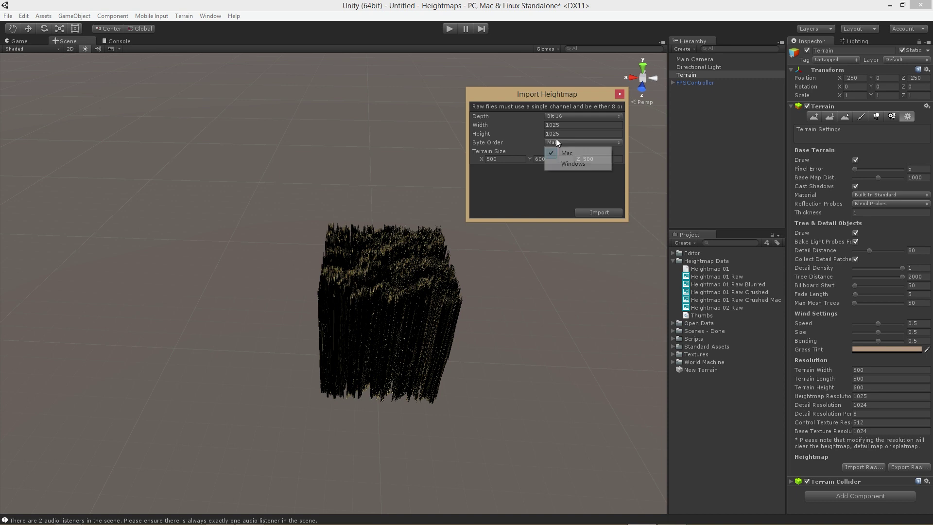
click(566, 162)
click(601, 213)
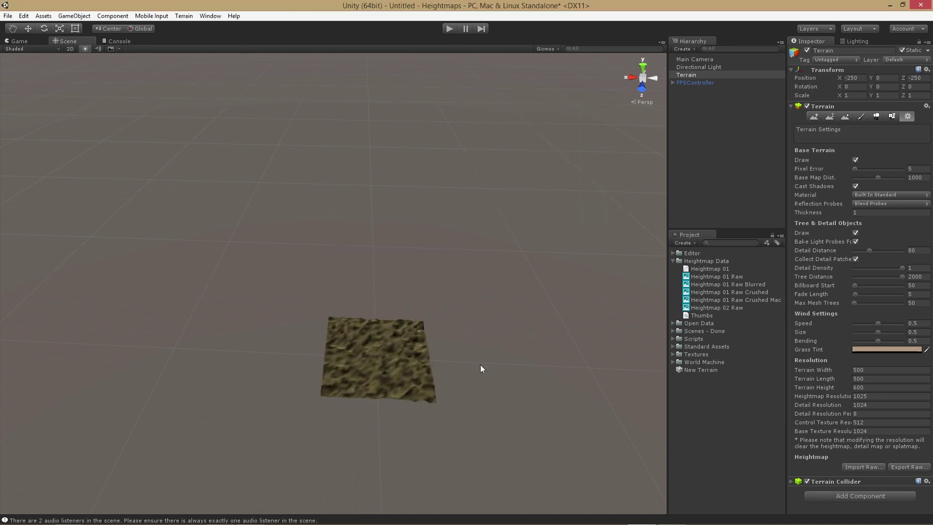
alt+drag(525, 404, 360, 287)
scroll(334, 279, down, 5)
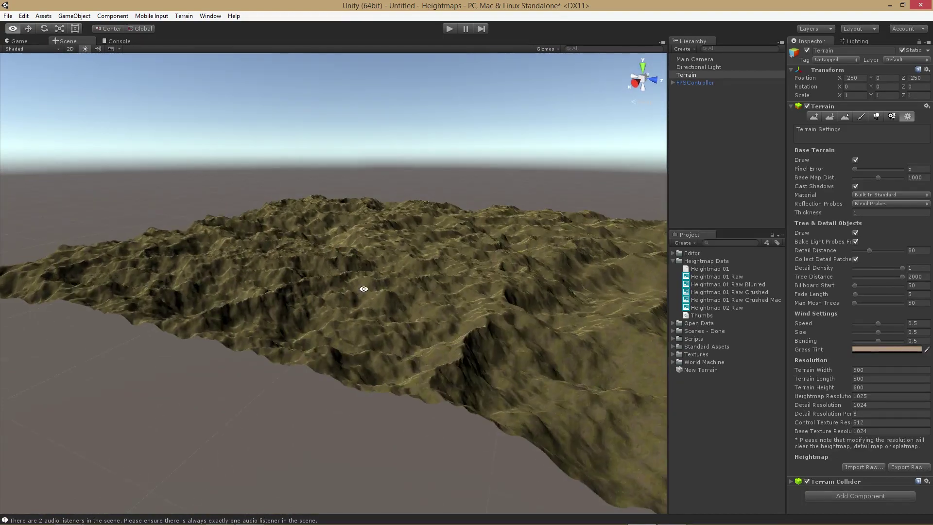
mouse_move(444, 300)
alt+mouse_down()
mouse_move(454, 302)
mouse_move(434, 296)
mouse_move(466, 296)
mouse_move(423, 287)
mouse_move(455, 308)
alt+mouse_up()
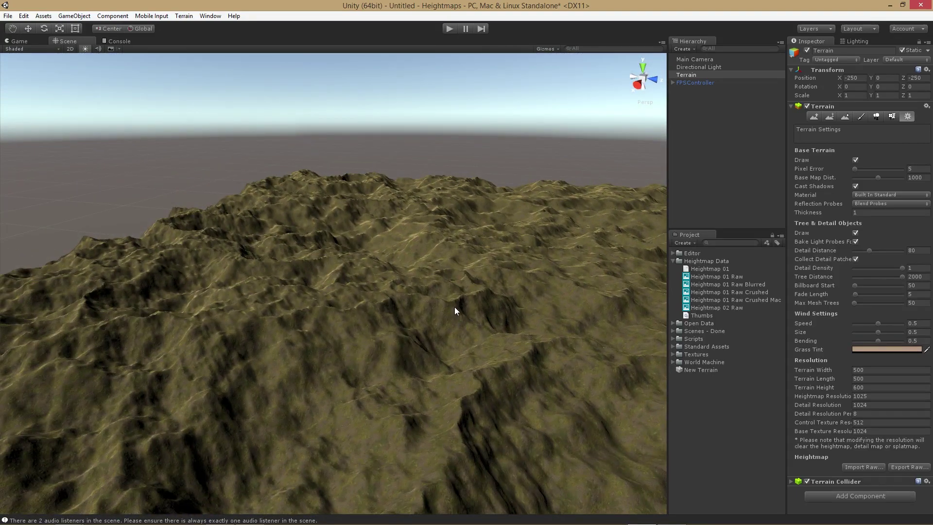
- Switch to Photoshop and revert the image to its blank New history state
key(alt+Tab)
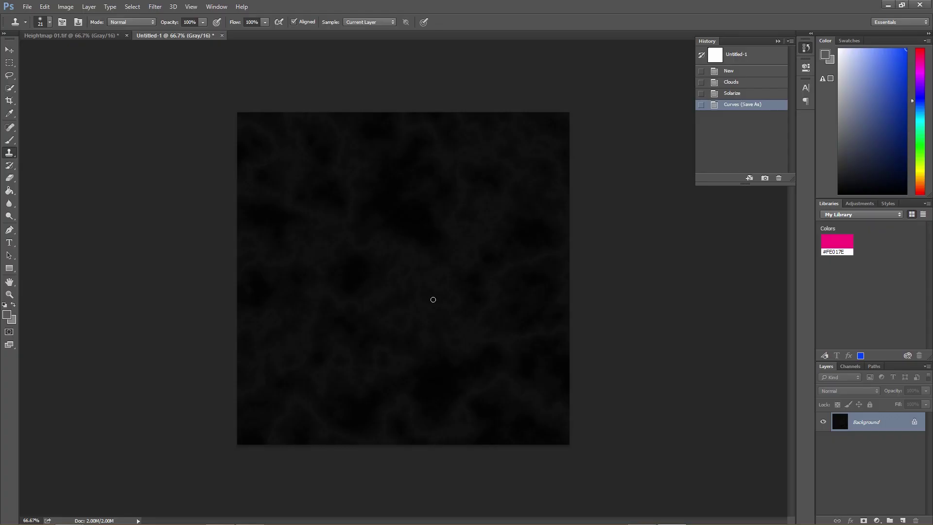
click(751, 95)
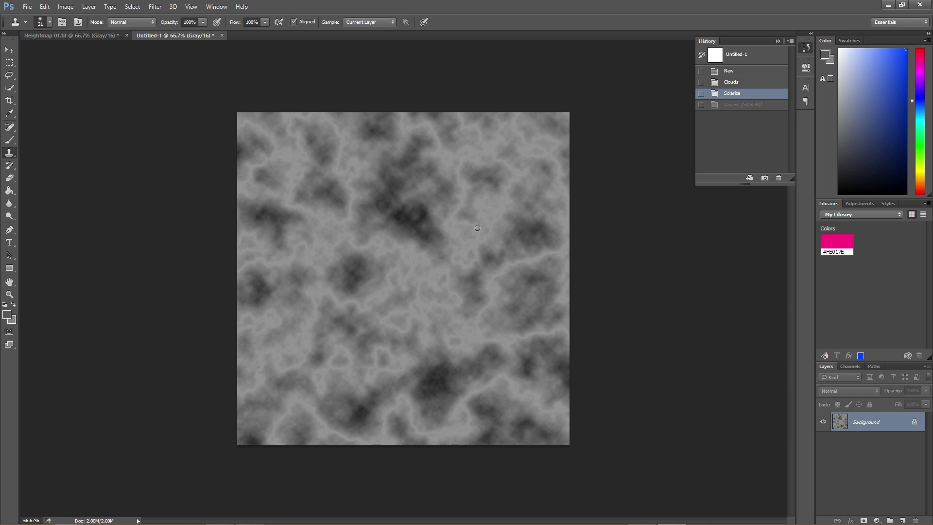
click(155, 6)
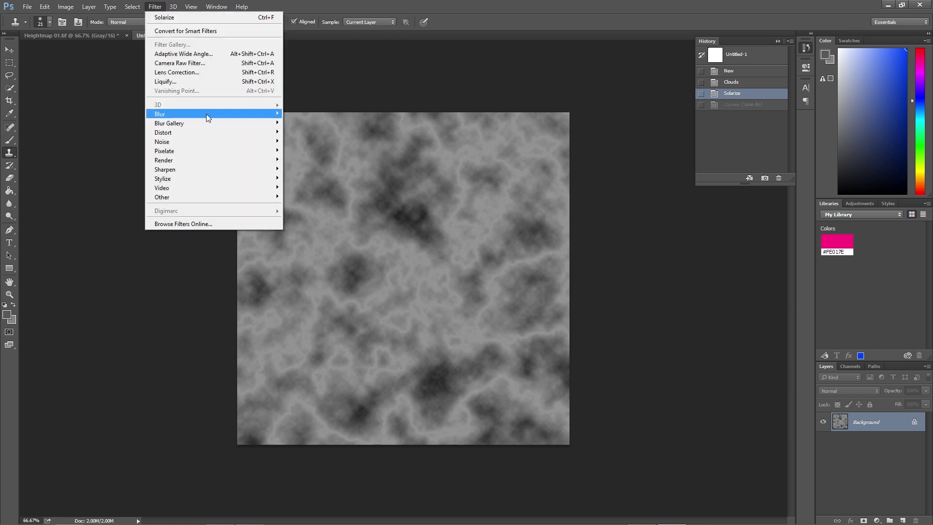
click(757, 164)
click(729, 72)
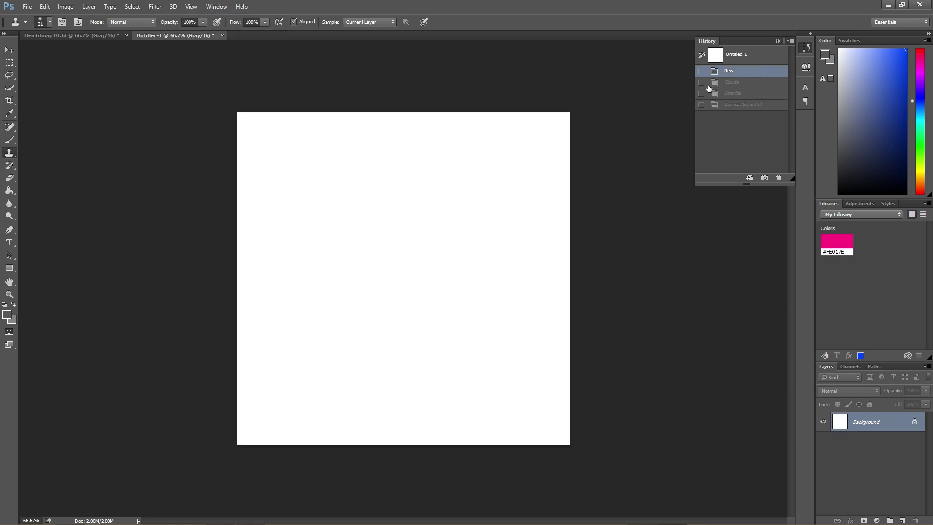
- Fill the blank canvas with a new Clouds render and apply the Solarize stylize filter to it
click(155, 7)
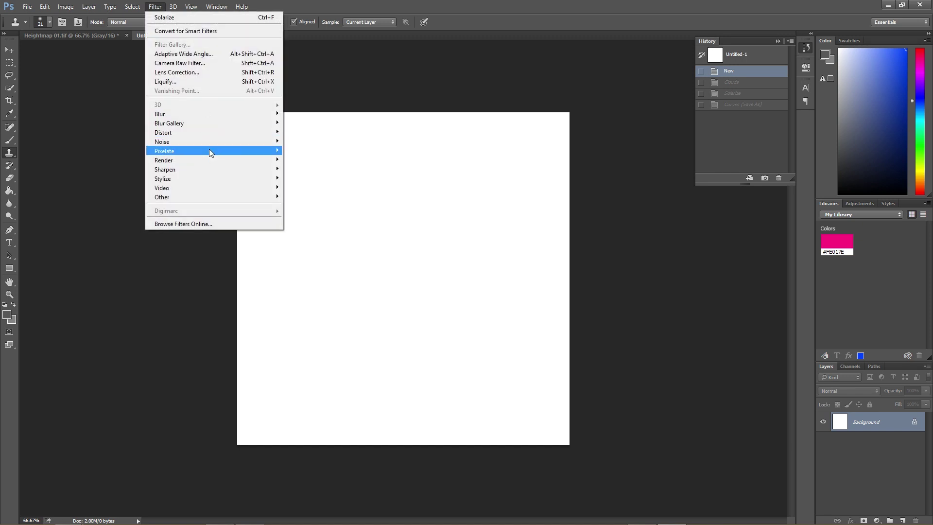
mouse_move(212, 159)
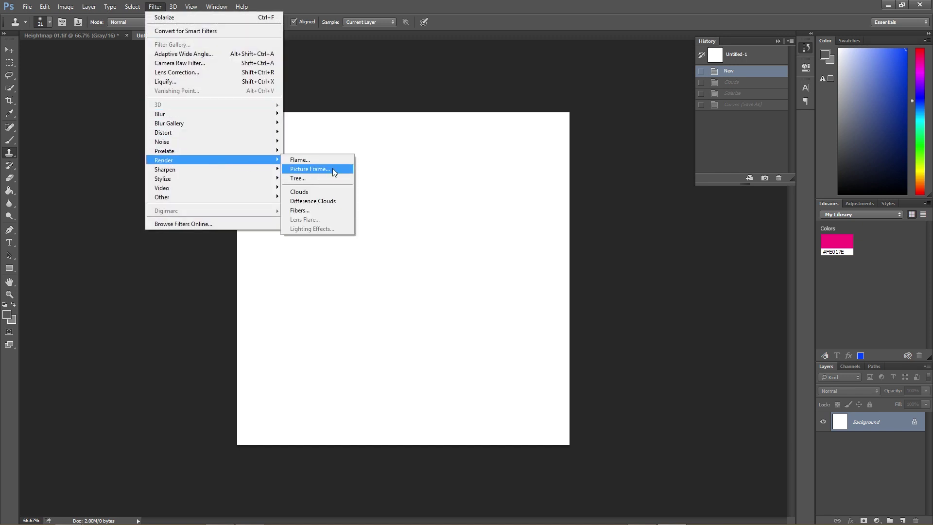
click(322, 190)
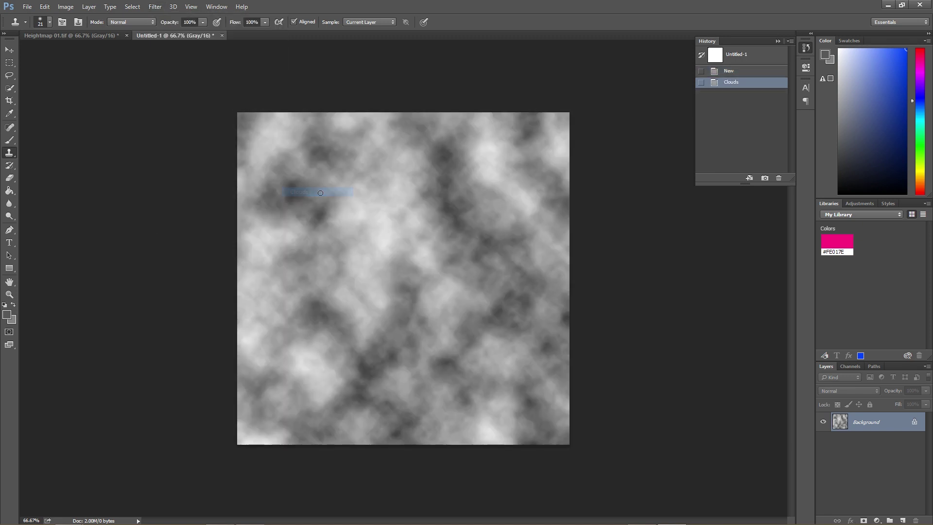
click(156, 10)
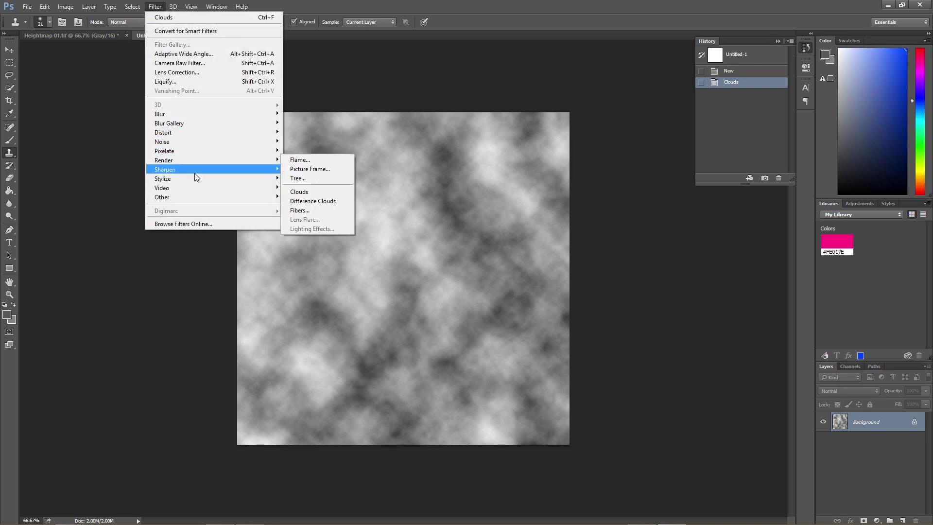
mouse_move(195, 178)
click(291, 215)
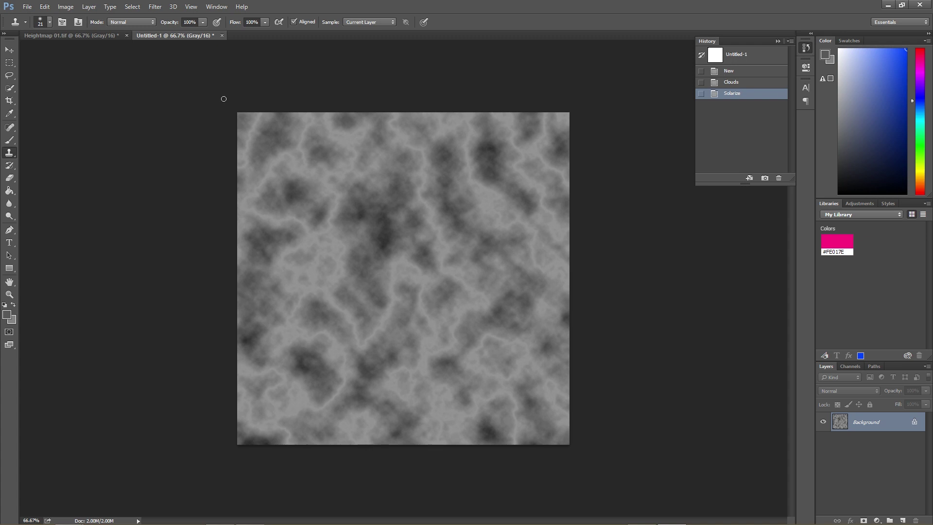
- Darken the solarized clouds with a Curves adjustment, raising the curve point at input 0 to an output of 80
key(ctrl+m)
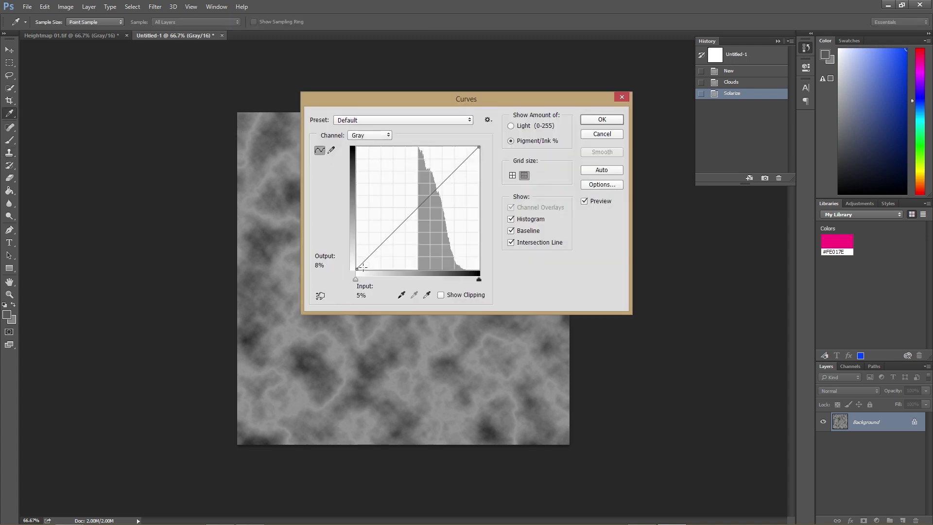
drag(357, 269, 327, 177)
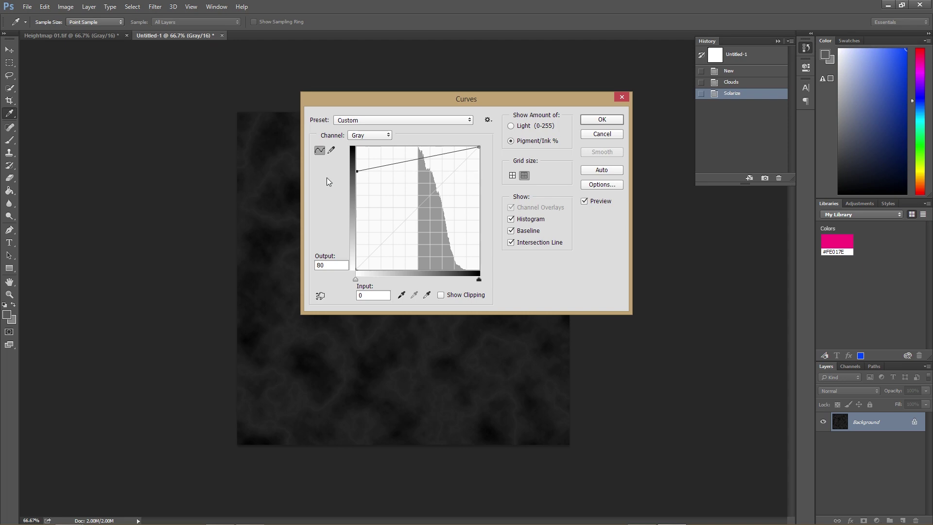
click(590, 119)
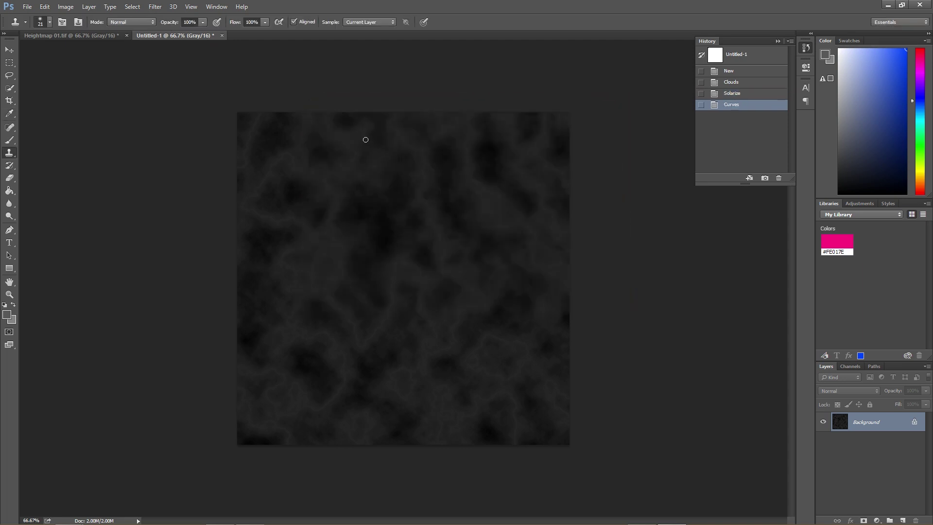
- Save the image in Photoshop Raw format over the existing Heightmap 02 Raw file, with IBM PC byte order
key(ctrl+shift+s)
click(211, 312)
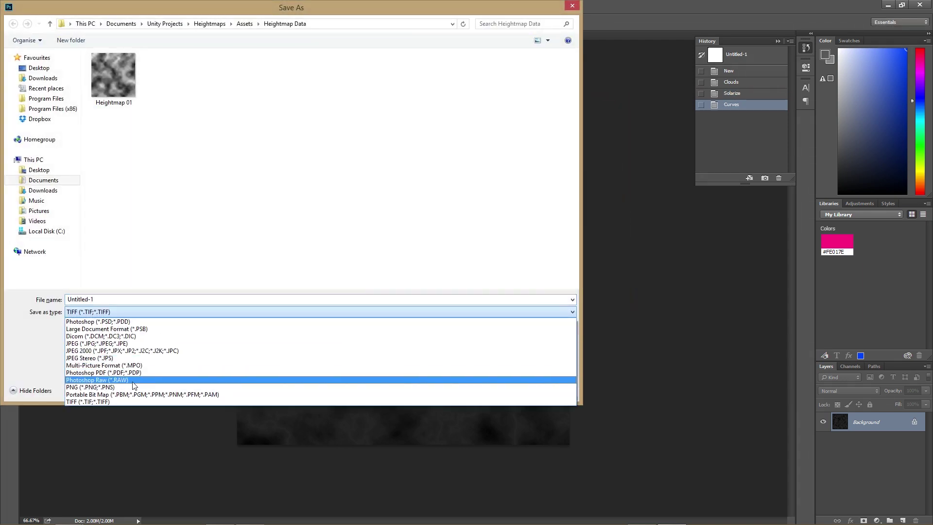
click(97, 380)
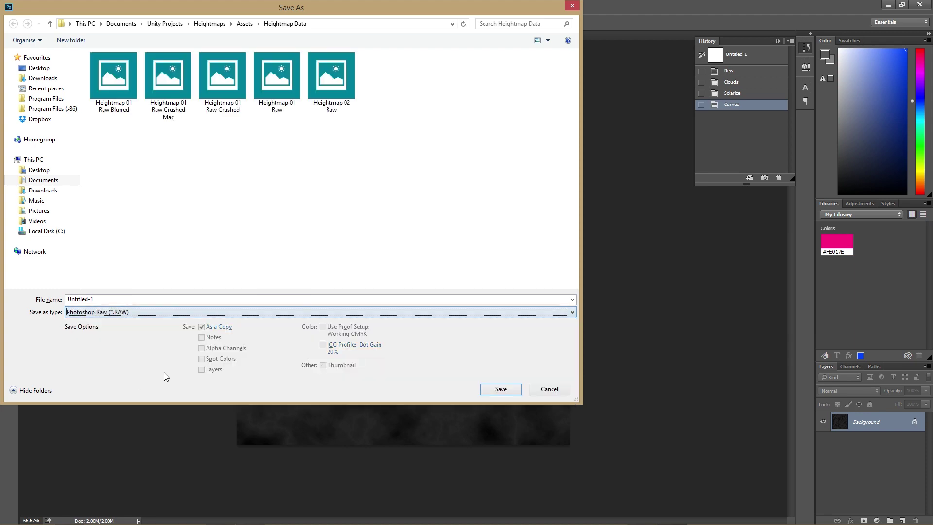
click(326, 63)
click(500, 389)
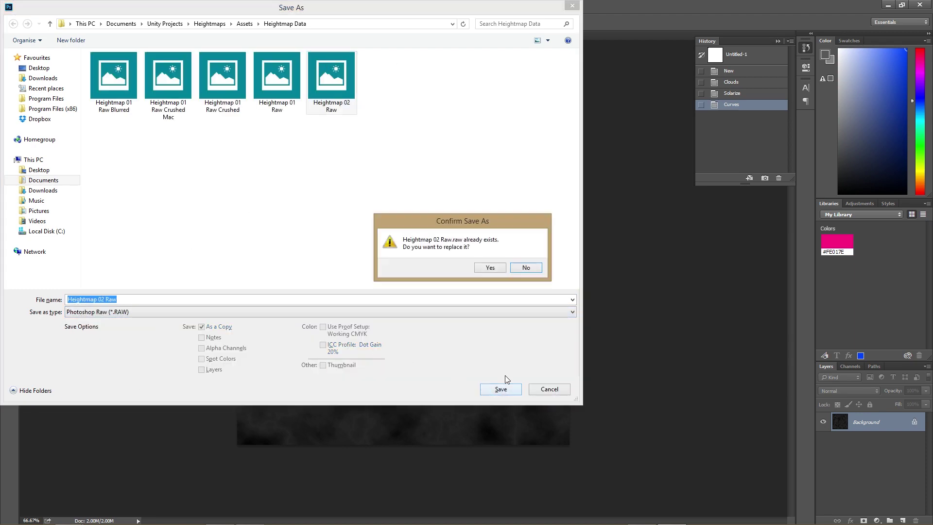
click(498, 267)
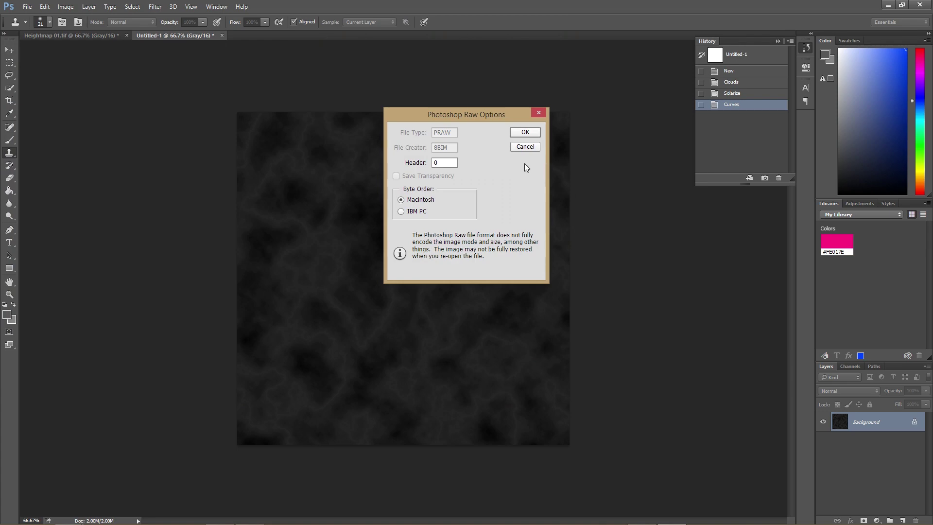
click(401, 211)
click(525, 132)
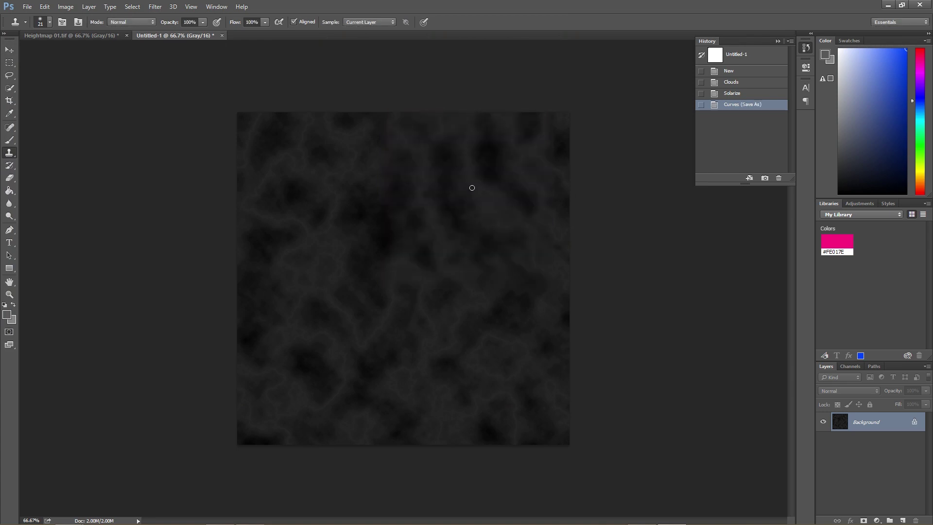
- Switch to Unity, reimport Heightmap 02 Raw into the terrain with Windows byte order and inspect the relief
key(alt+Tab)
click(864, 466)
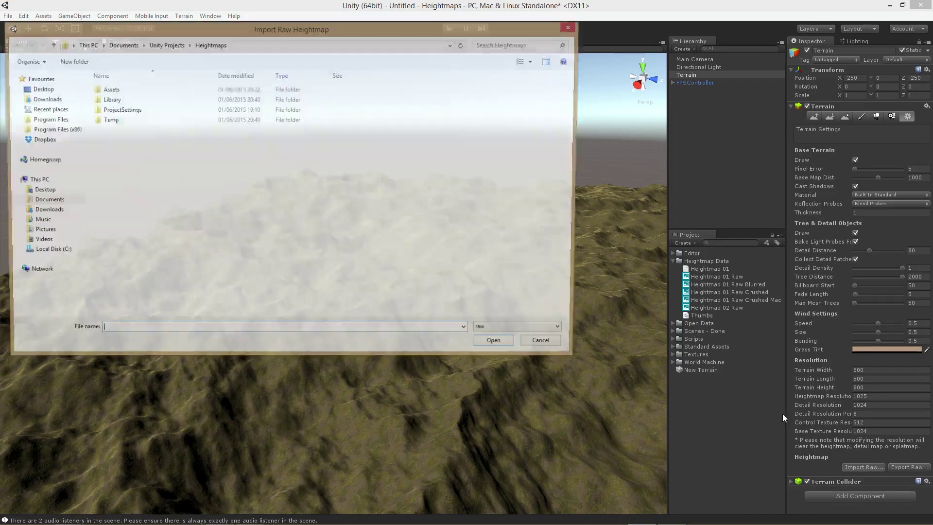
double_click(124, 91)
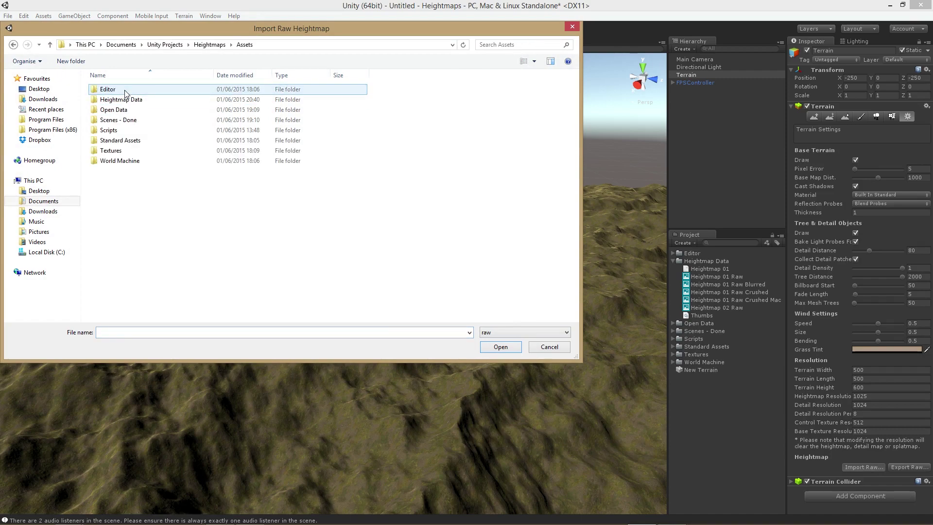
double_click(150, 100)
click(331, 100)
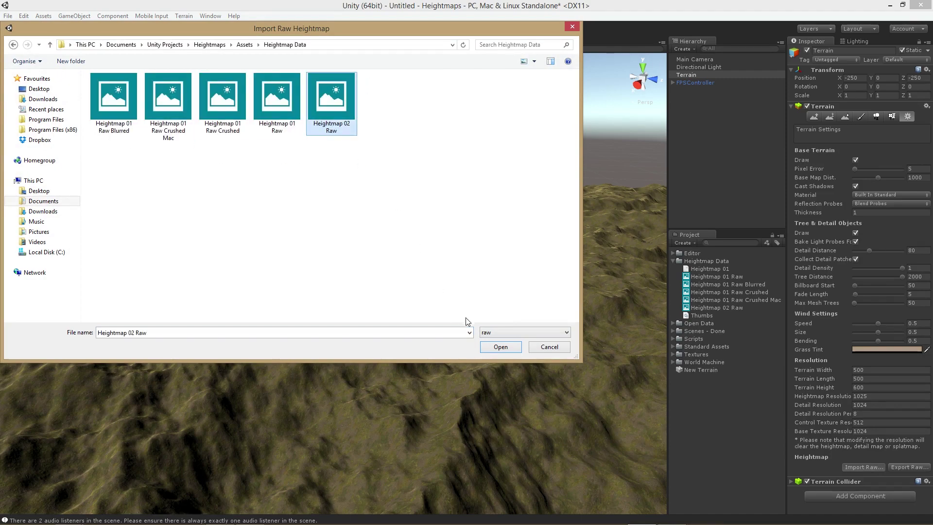
click(517, 345)
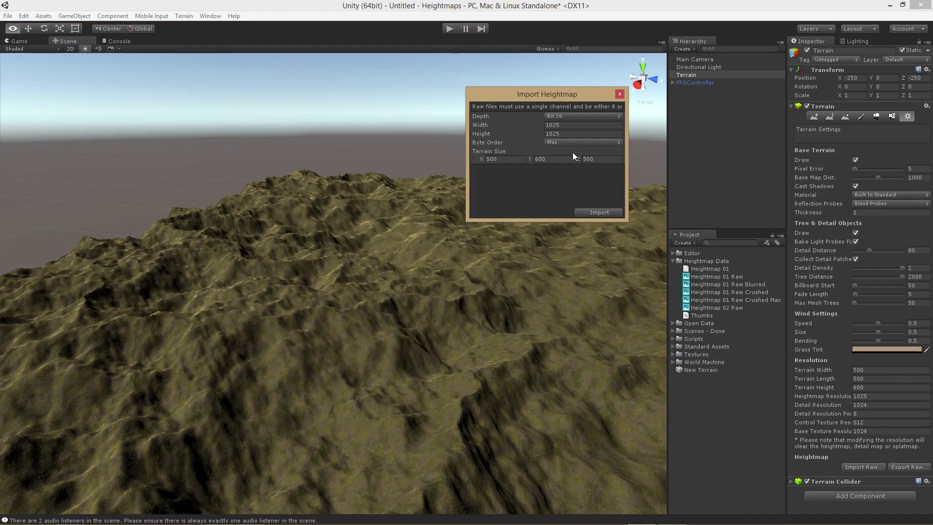
click(574, 142)
click(570, 165)
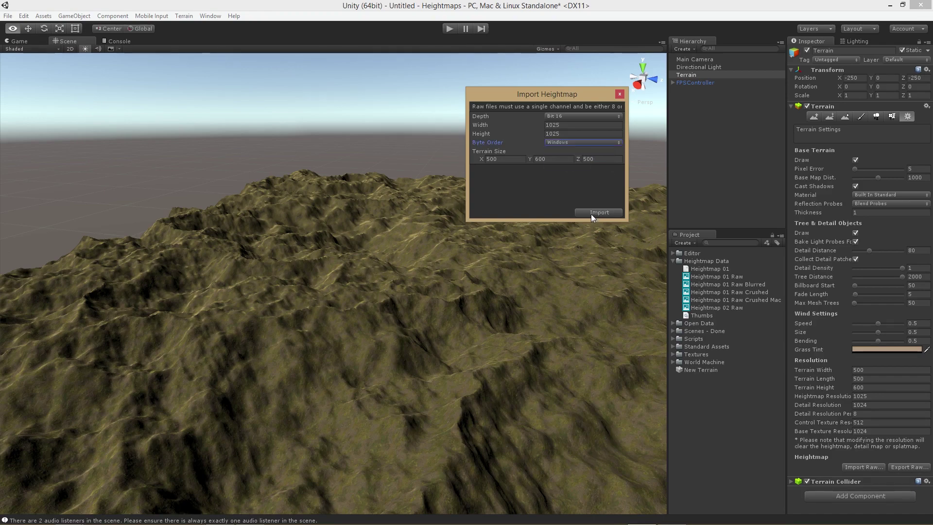
click(591, 212)
alt+drag(591, 212, 316, 297)
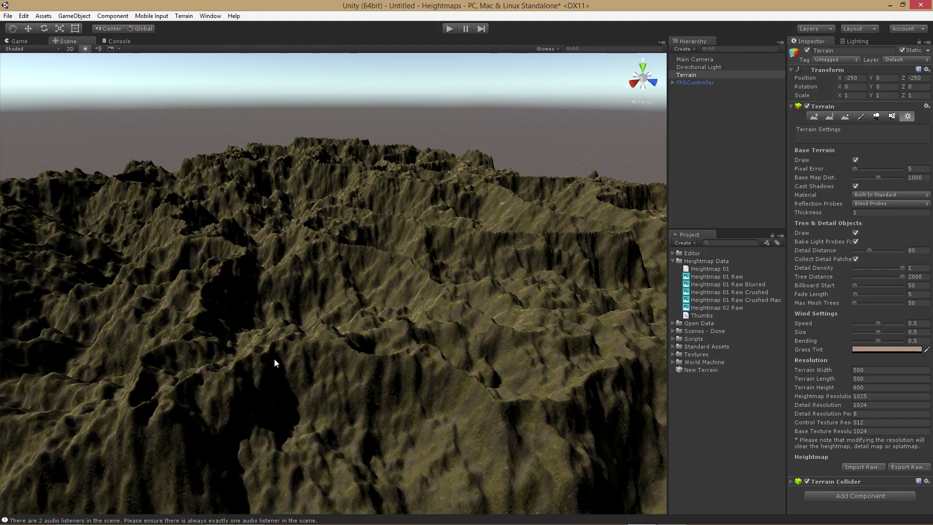
- Switch to Photoshop, revert the image to its Solarize history state and add a blank layer above the background
key(alt+Tab)
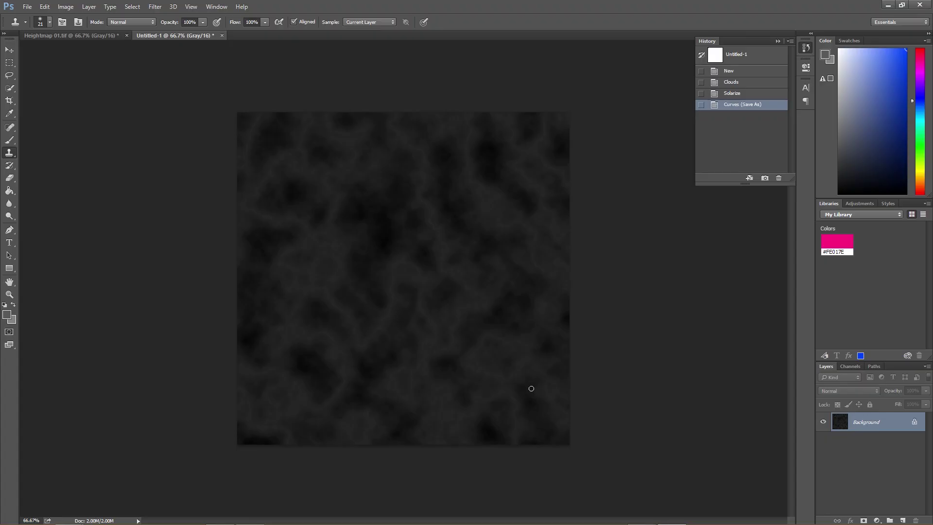
click(762, 93)
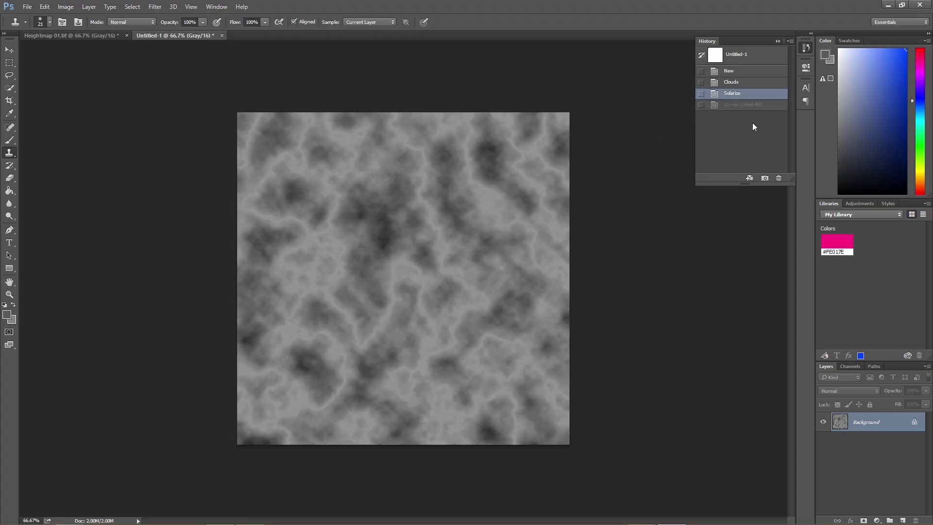
click(902, 520)
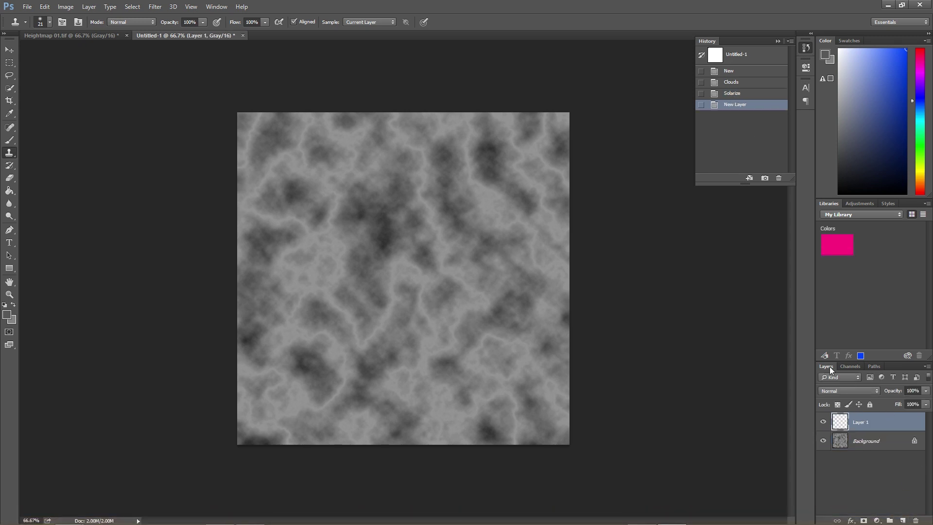
- Fill the new layer with the Clouds render filter
click(155, 7)
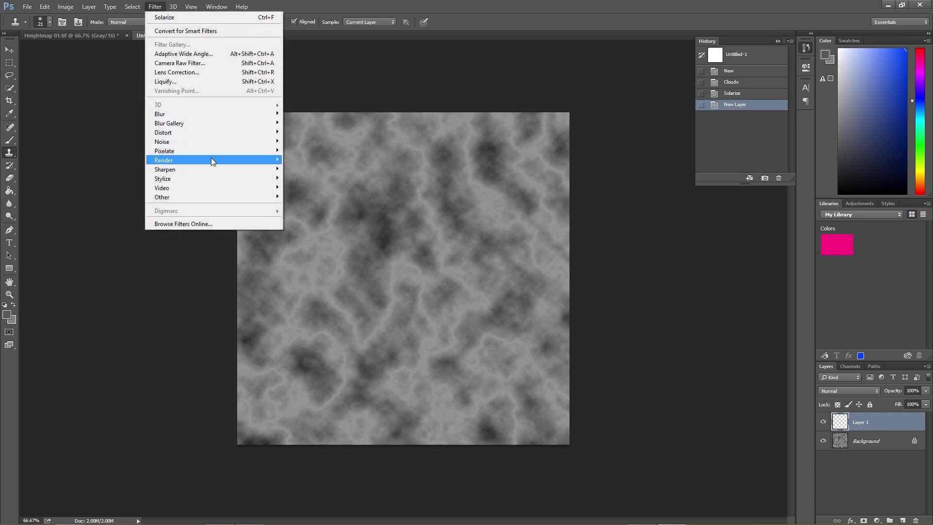
mouse_move(210, 159)
click(342, 193)
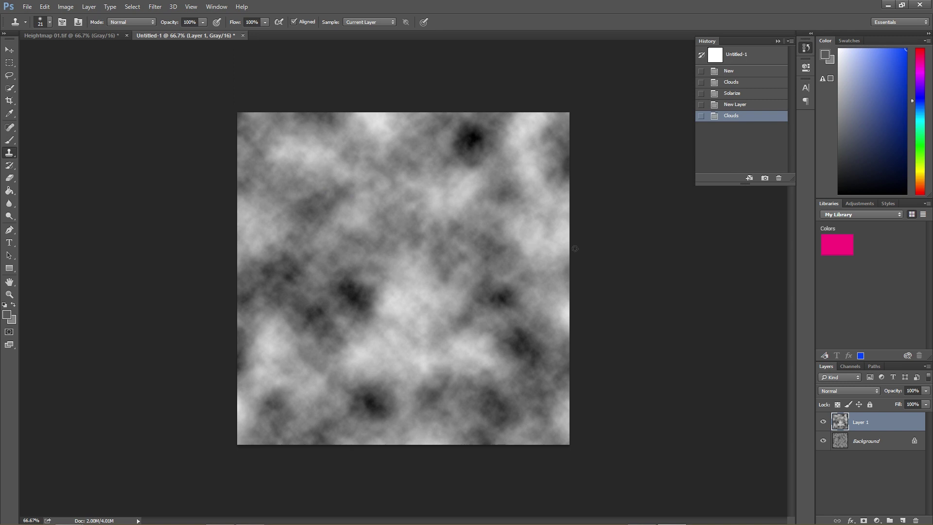
- Set the blend mode of the upper cloud layer to Overlay
click(860, 390)
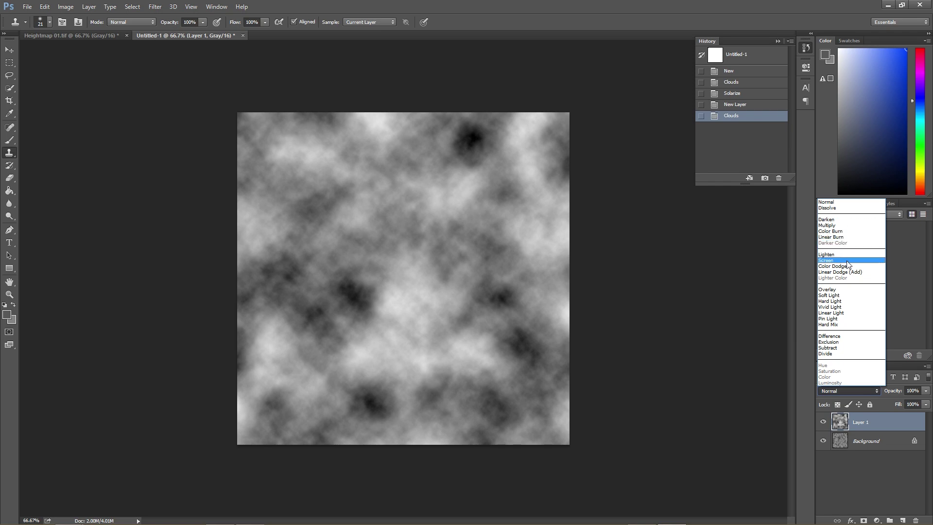
click(835, 290)
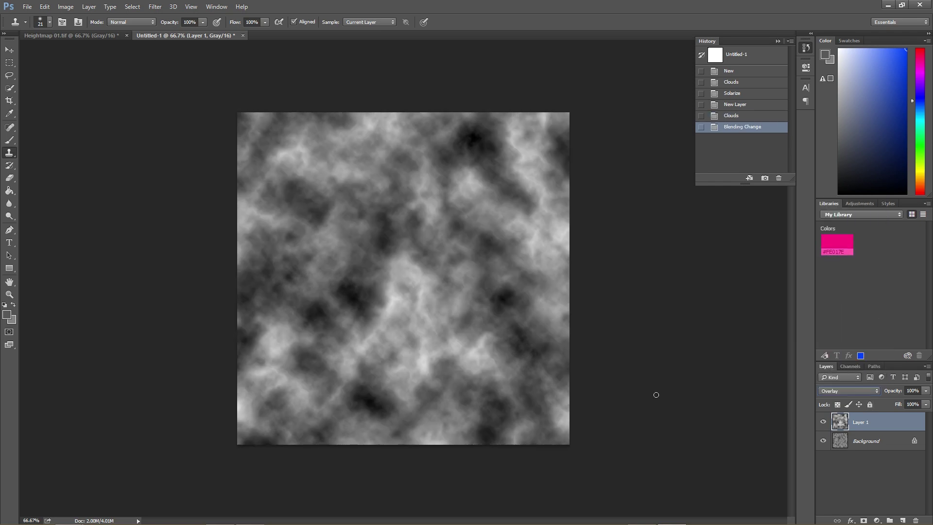
key(ctrl+shift+s)
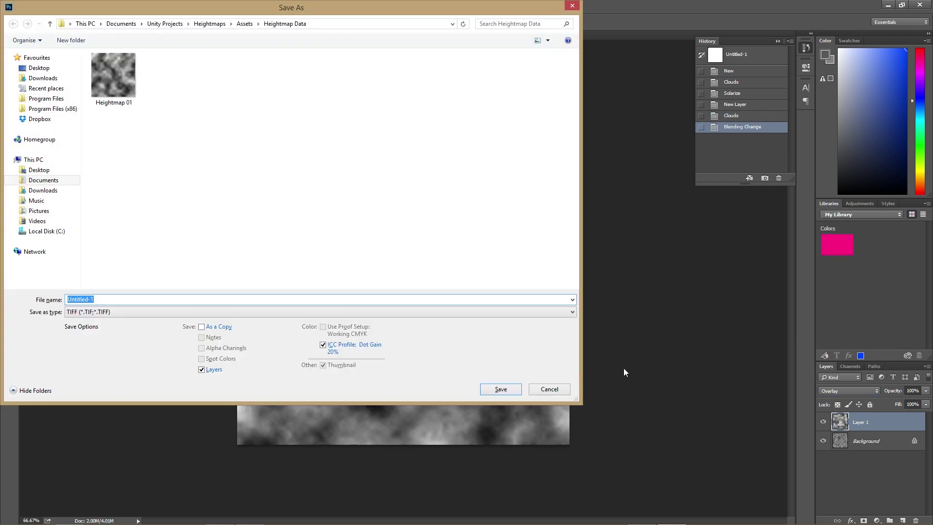
click(550, 389)
key(ctrl+shift+s)
click(157, 311)
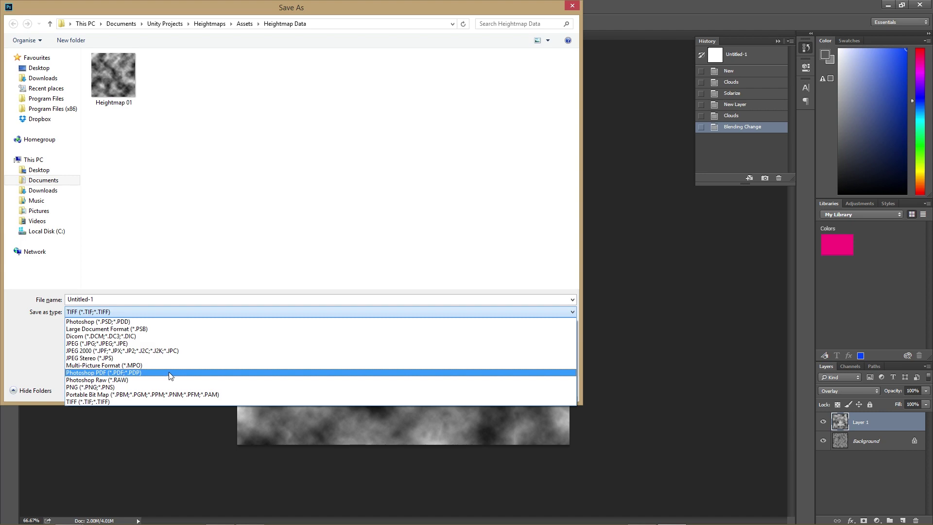
key(Escape)
click(562, 387)
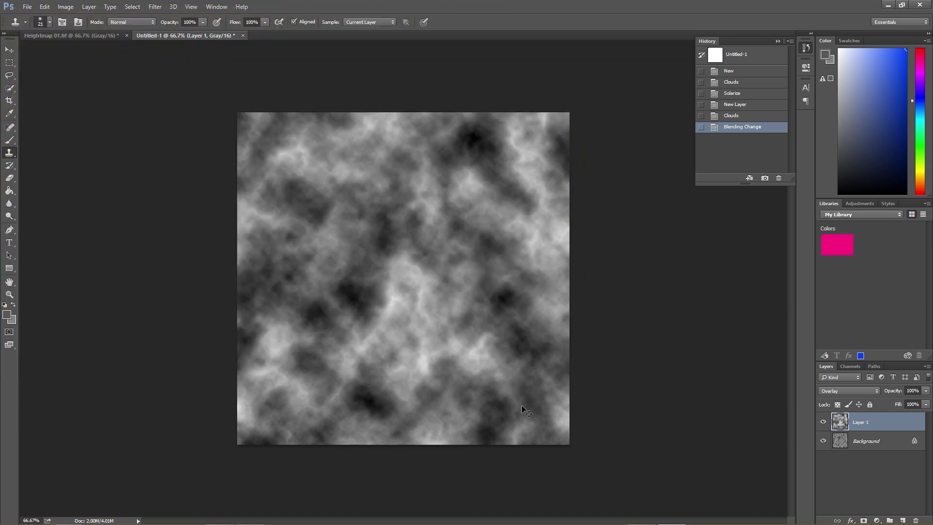
- Darken the overlay cloud layer with a Curves adjustment that raises the output at input 0
key(ctrl+m)
click(330, 266)
text(29)
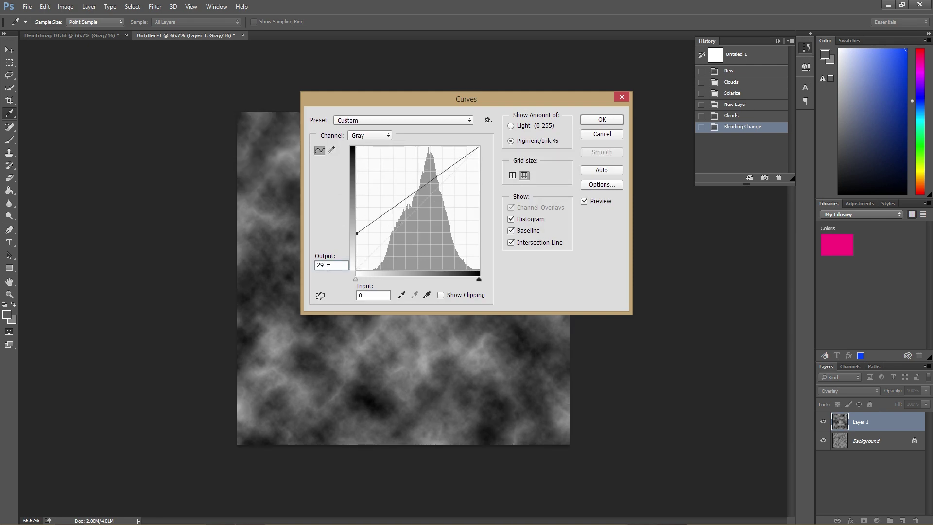
key(Return)
key(s)
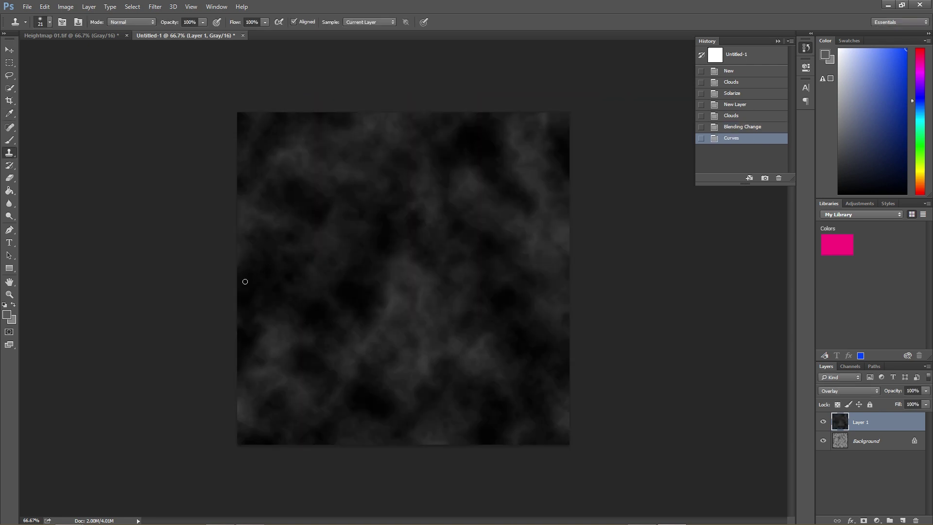
- Save the layered image in Photoshop Raw format over the existing Heightmap 02 Raw file, with IBM PC byte order
key(ctrl+s)
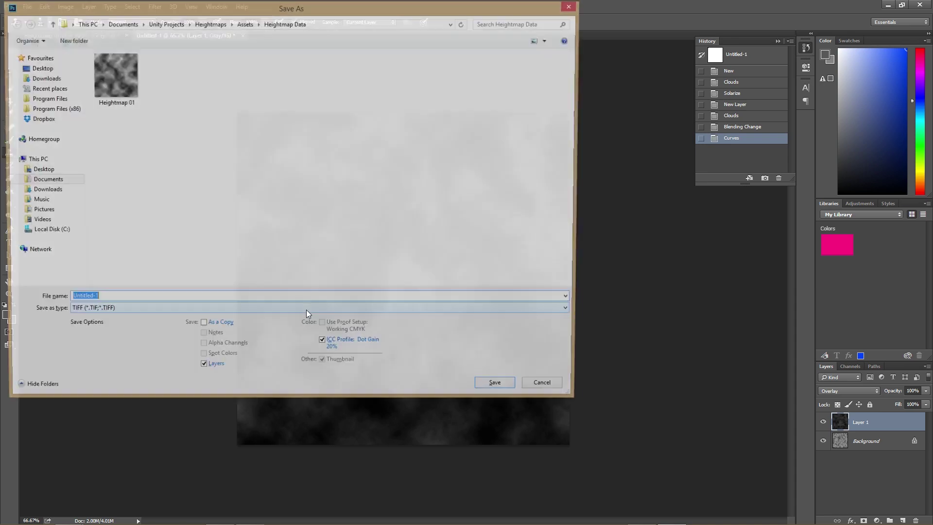
click(139, 313)
click(135, 378)
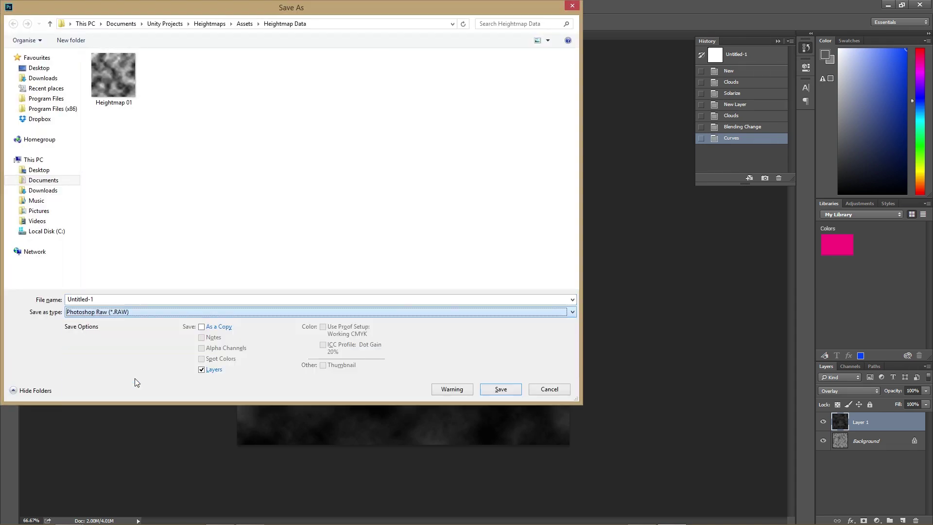
click(353, 74)
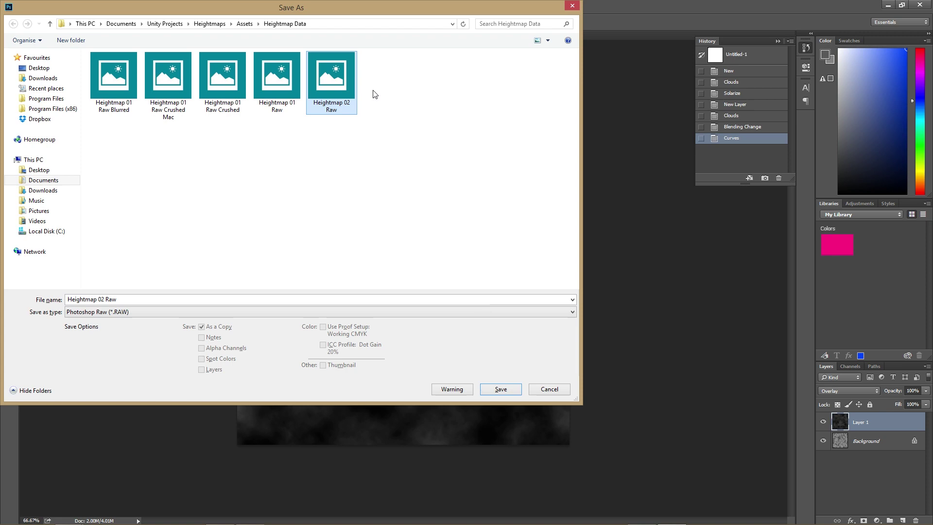
click(505, 389)
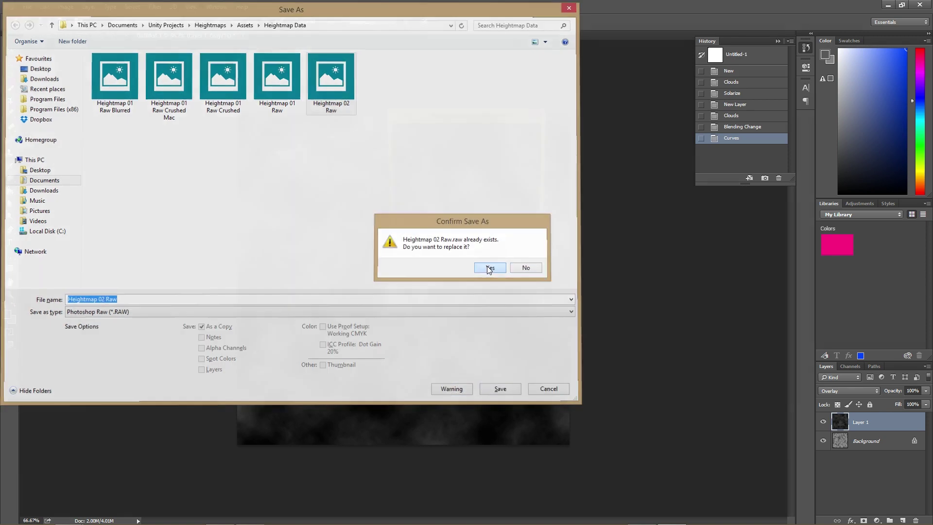
click(487, 268)
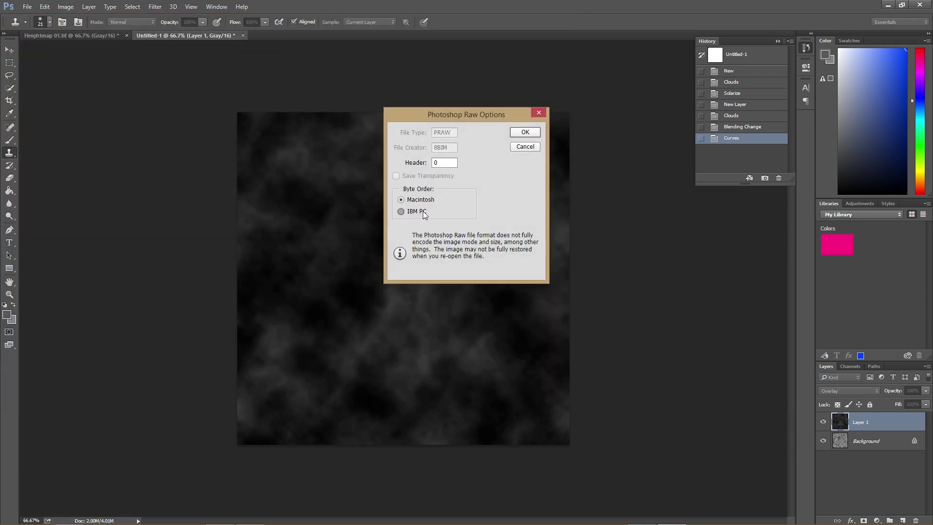
click(538, 133)
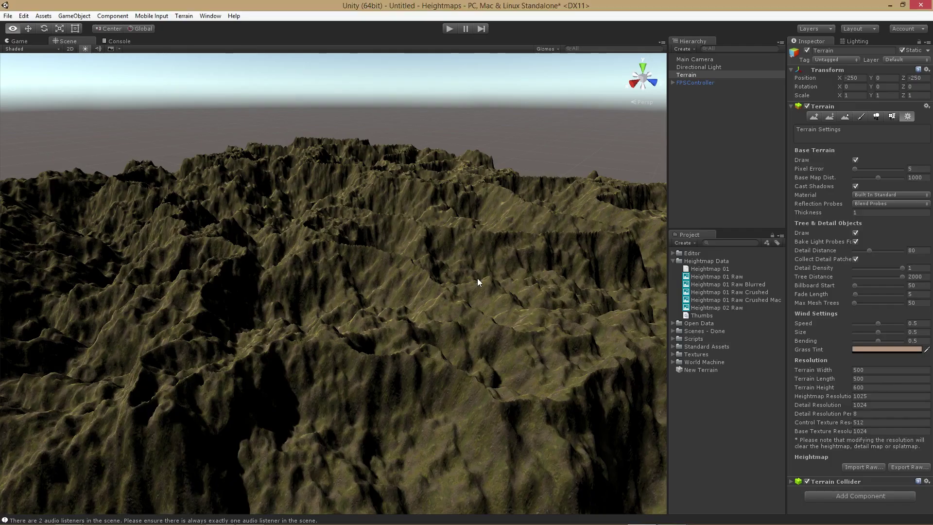
- Switch to Unity, import Heightmap 02 Raw from the Heightmap Data folder into the terrain with Windows byte order, and inspect the relief
click(861, 467)
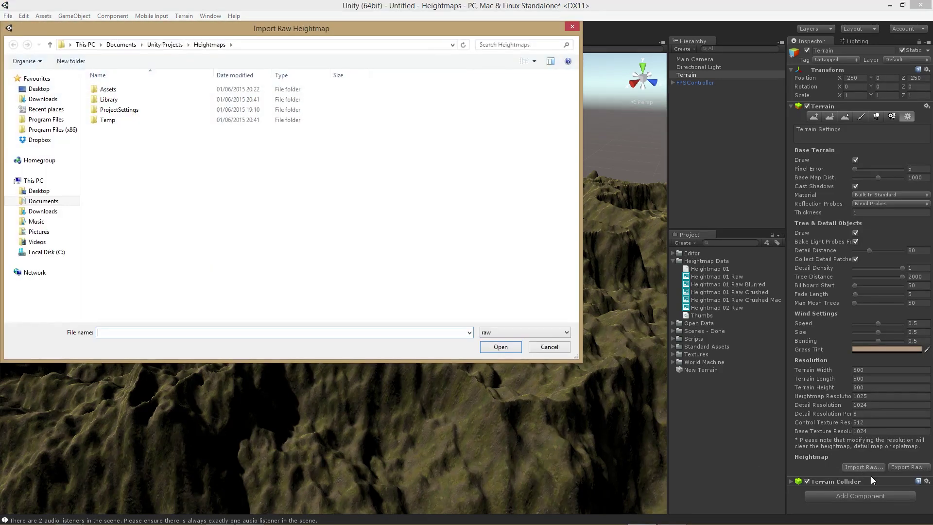
double_click(133, 91)
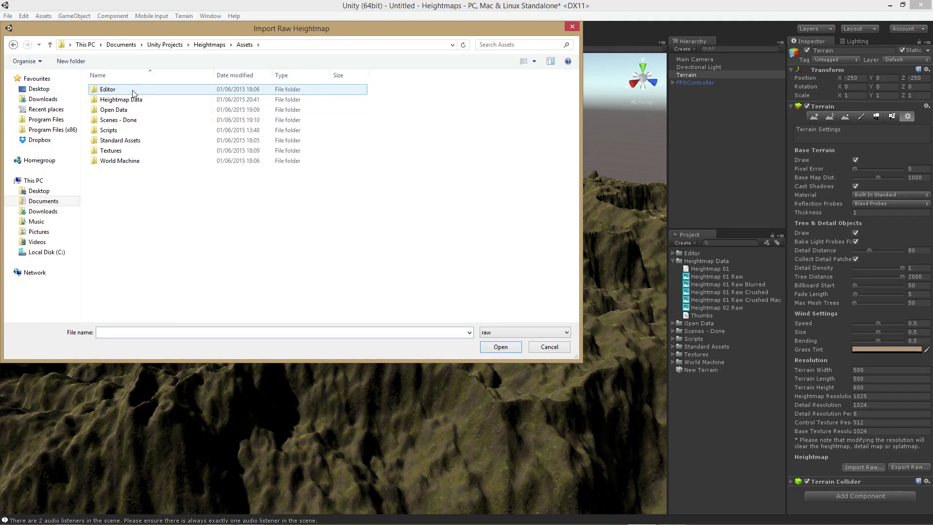
double_click(134, 99)
double_click(317, 104)
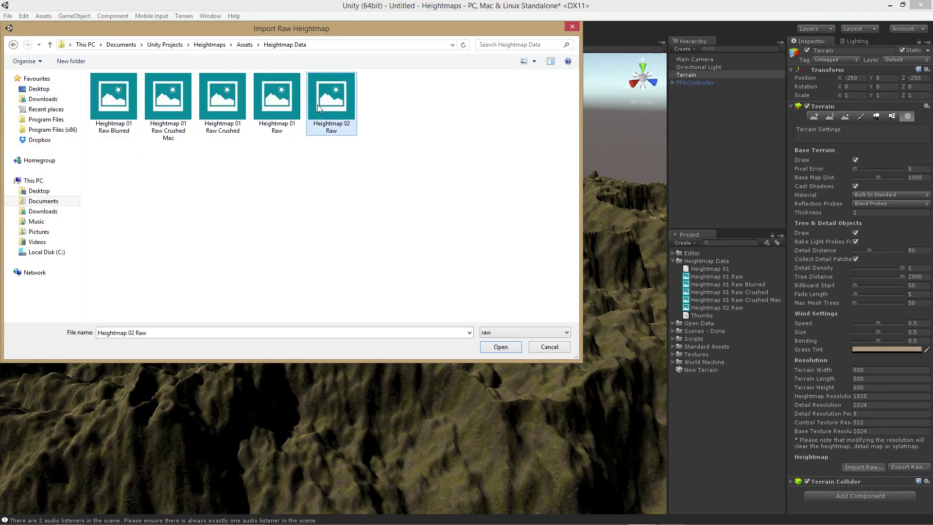
click(562, 142)
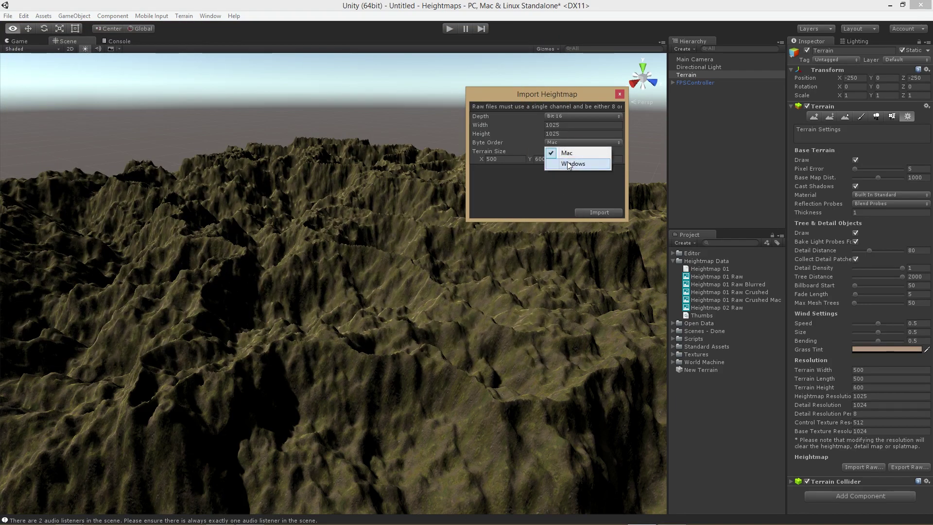
click(569, 160)
click(599, 212)
alt+drag(599, 214, 361, 331)
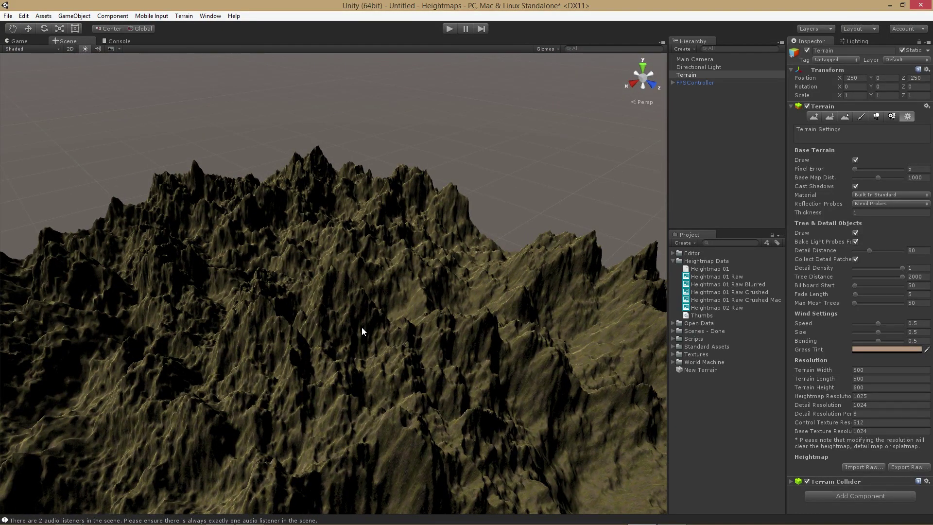
- Switch to Photoshop and revert the image to its Blending Change history state
key(alt+Tab)
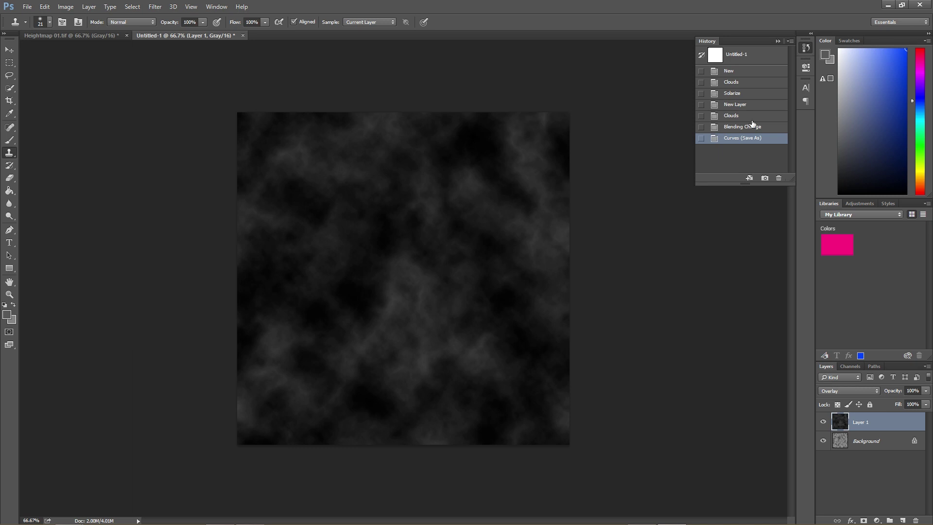
click(727, 127)
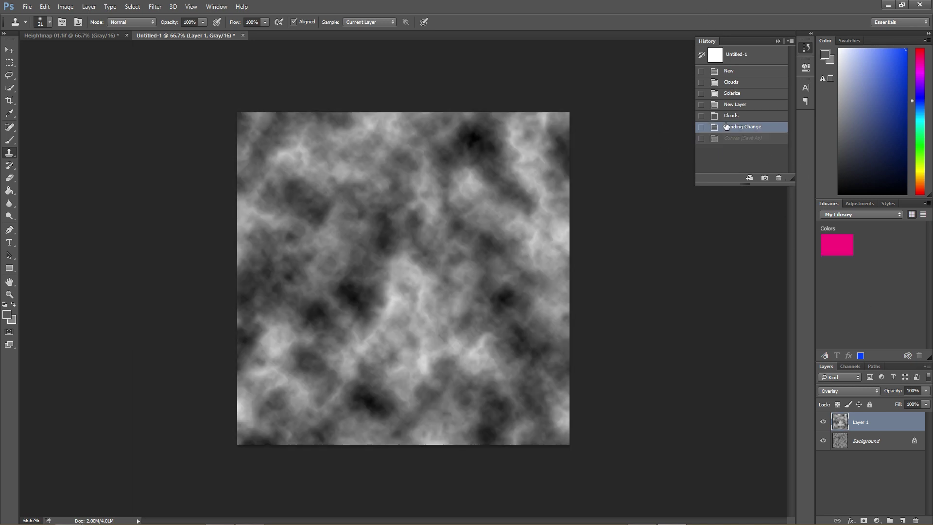
- Set the upper cloud layer's opacity to 70% and merge it down into the background
click(927, 391)
drag(923, 403, 912, 406)
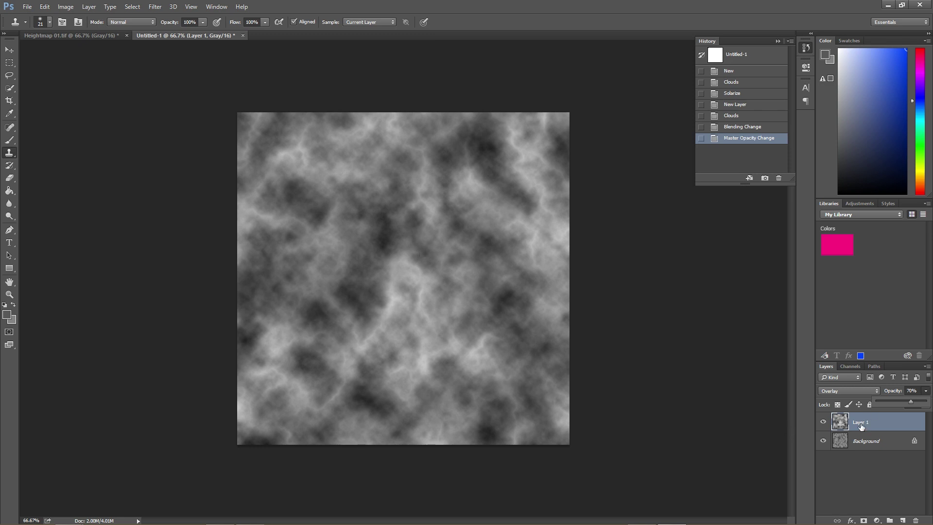
key(ctrl+e)
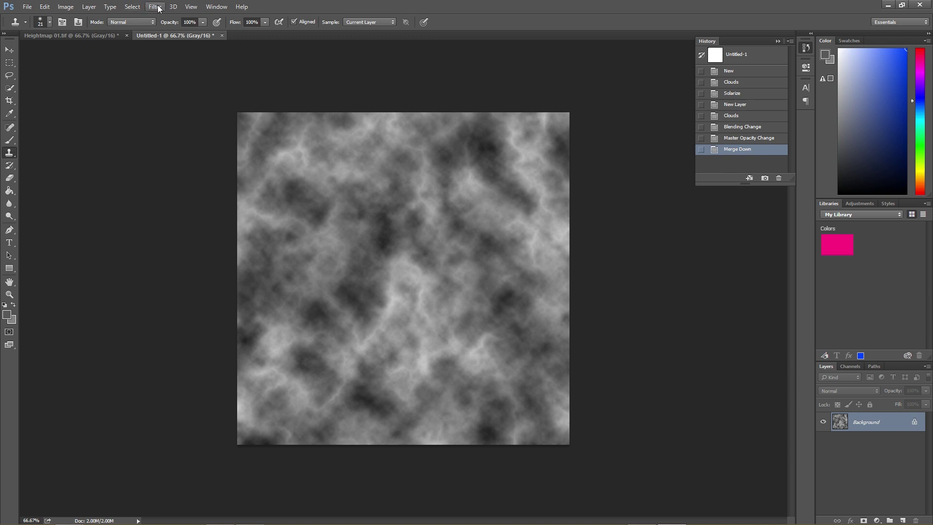
- Darken the merged image with Curves, raising the output at input 0 to 70 and bending the curve upward around input 65
key(ctrl+m)
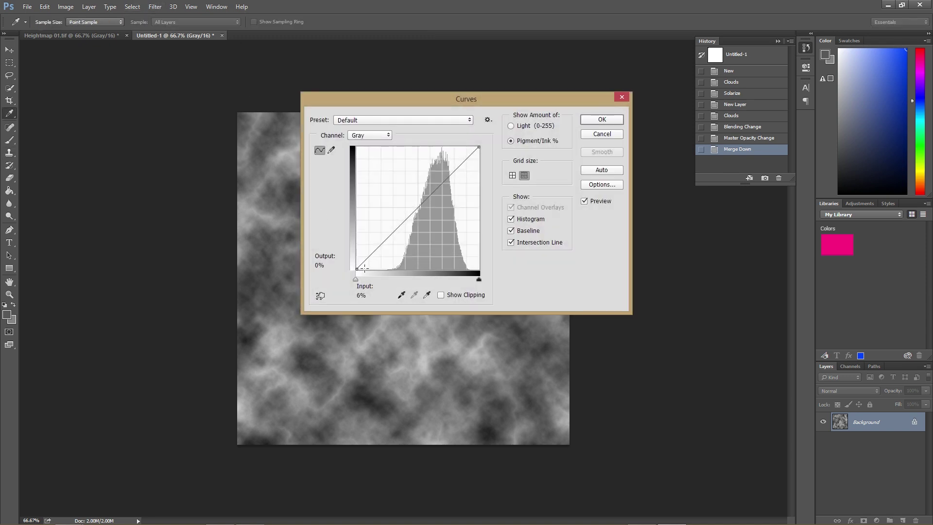
drag(356, 269, 308, 182)
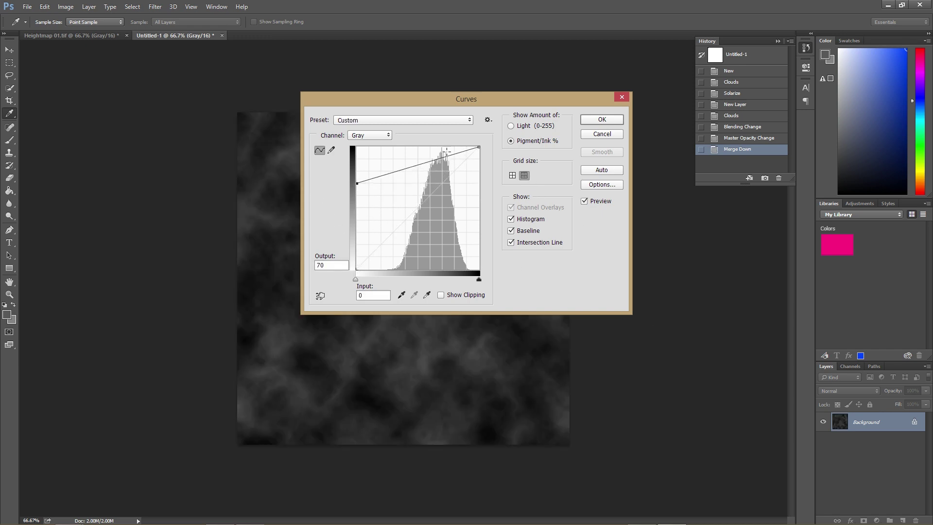
drag(436, 159, 437, 148)
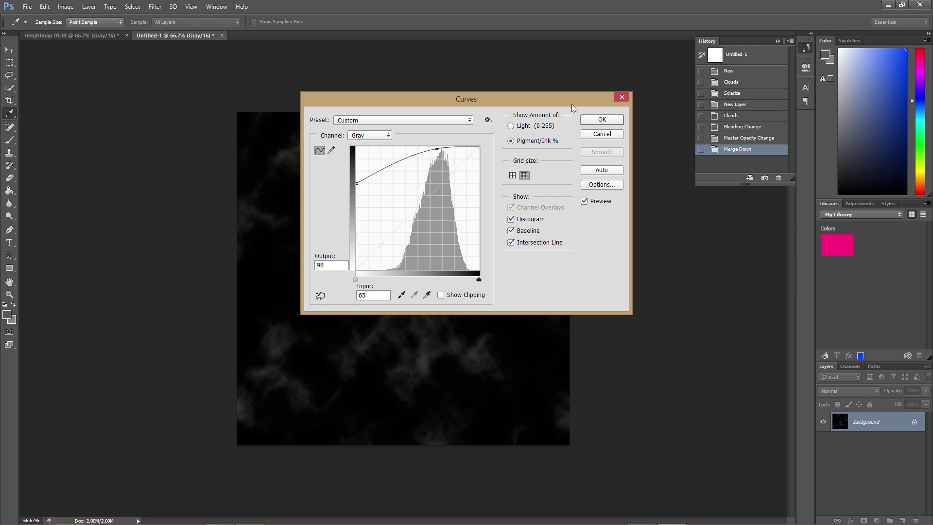
drag(549, 98, 832, 177)
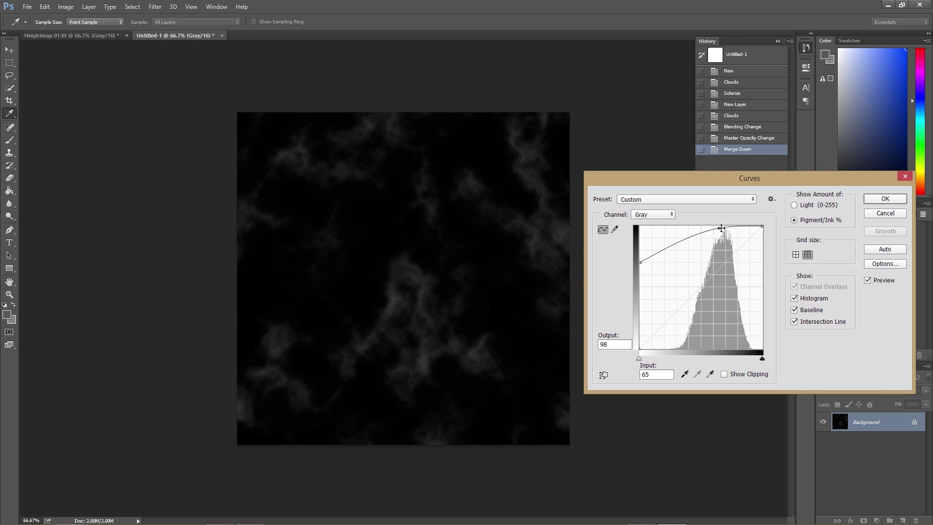
drag(720, 227, 720, 230)
click(898, 203)
key(s)
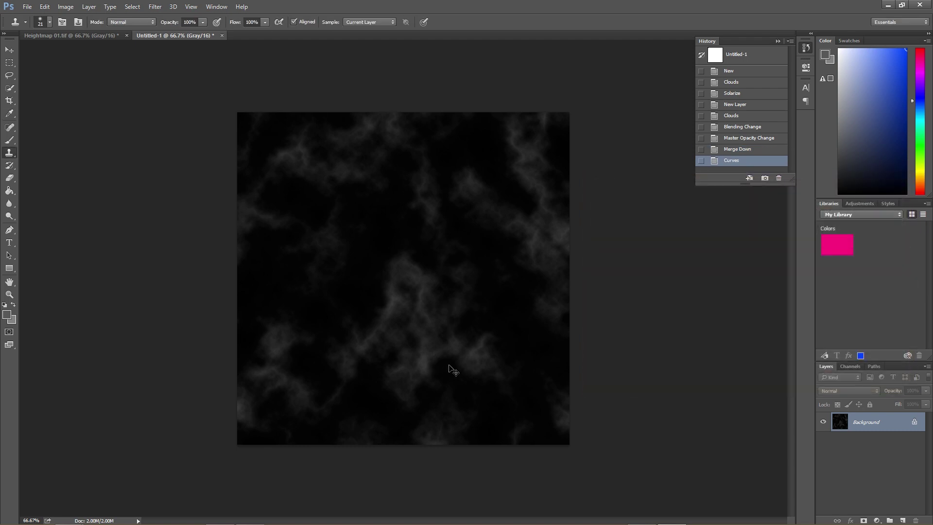
- Save the merged image in Photoshop Raw format, replacing the Heightmap 02 Raw file and using IBM PC byte order
key(ctrl+shift+s)
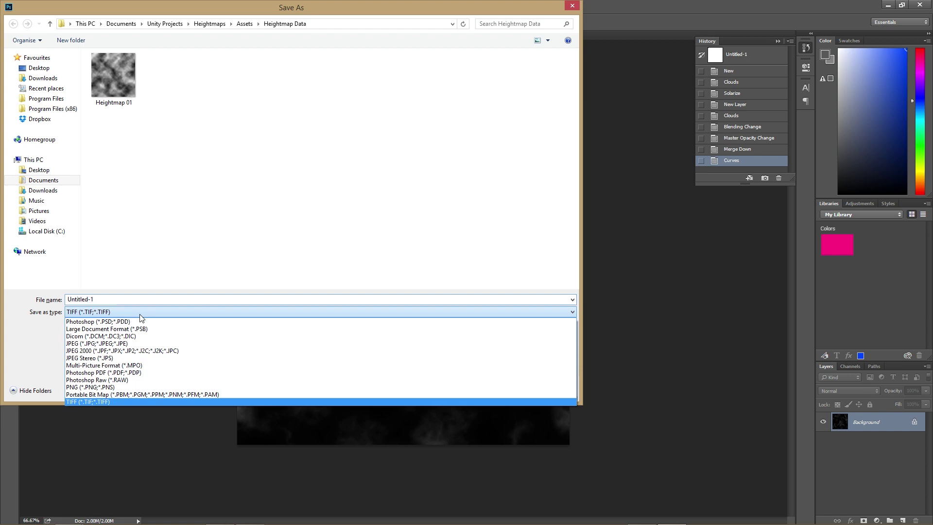
click(150, 379)
click(348, 109)
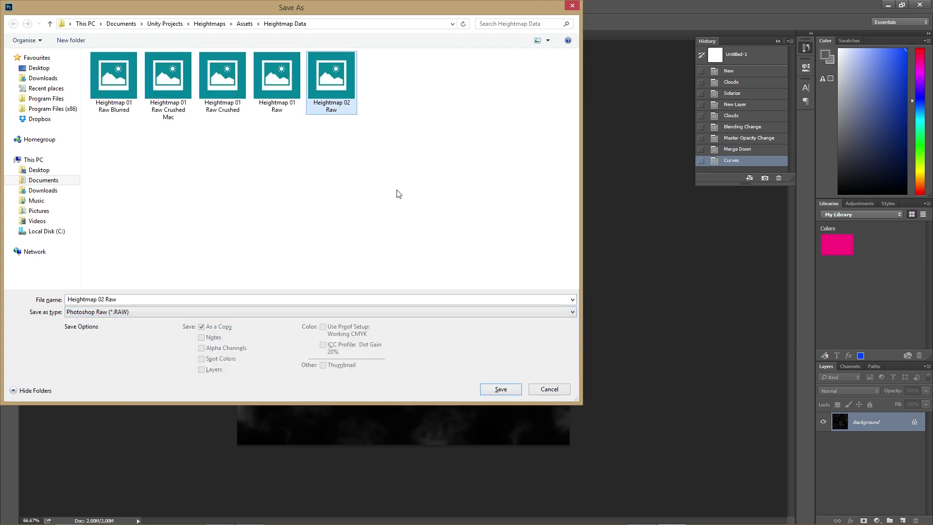
click(496, 387)
click(501, 268)
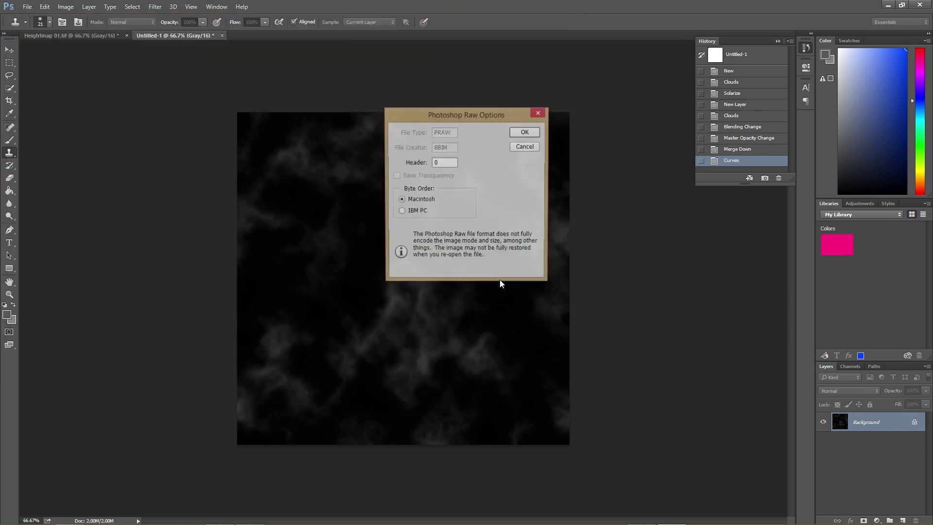
click(419, 211)
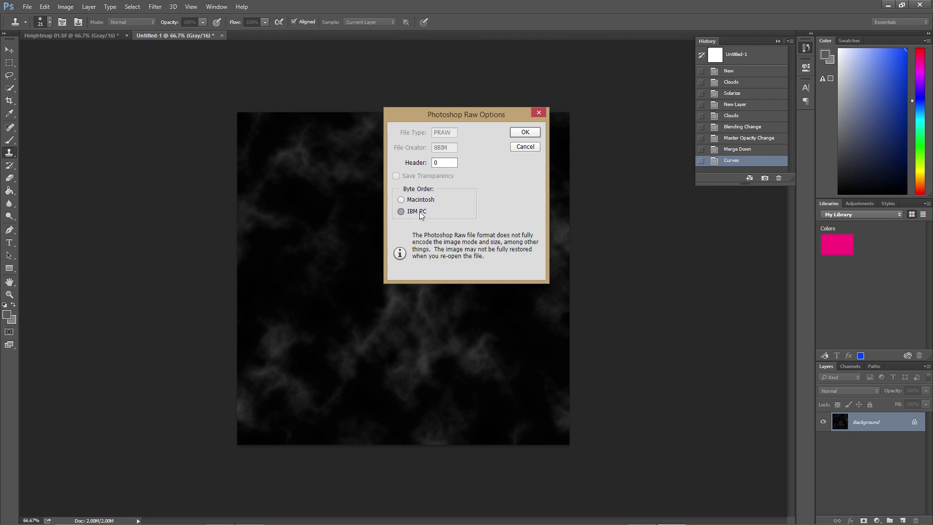
click(529, 133)
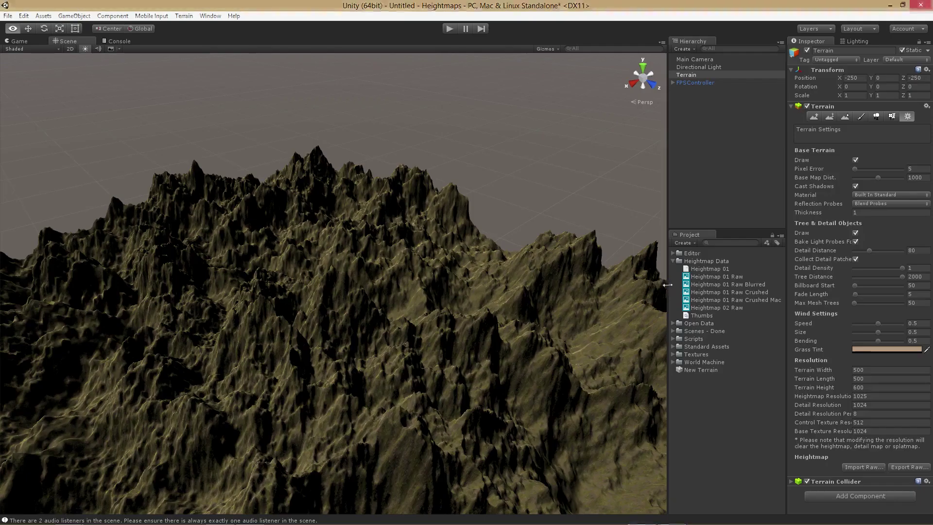
- Import Heightmap 02 Raw from the Heightmap Data folder into the terrain, changing the byte order to match the file's IBM PC encoding
click(858, 468)
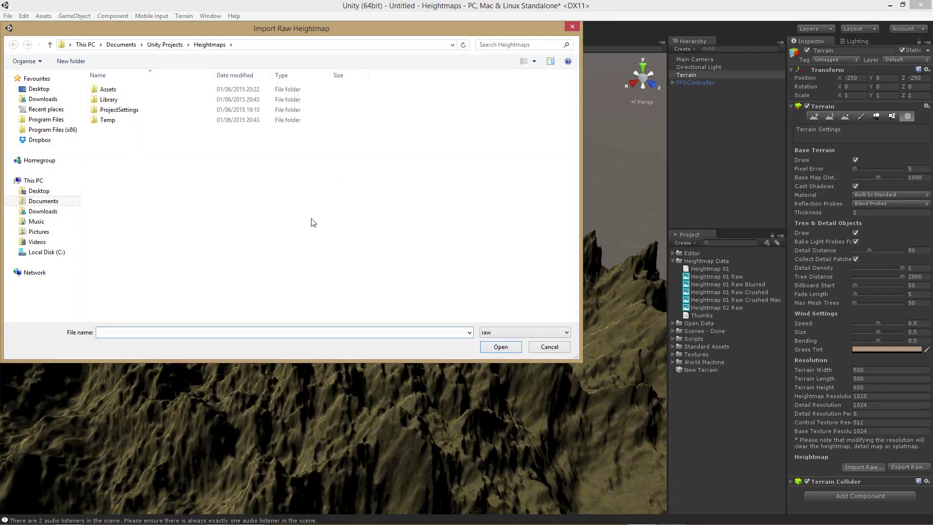
double_click(110, 89)
double_click(117, 100)
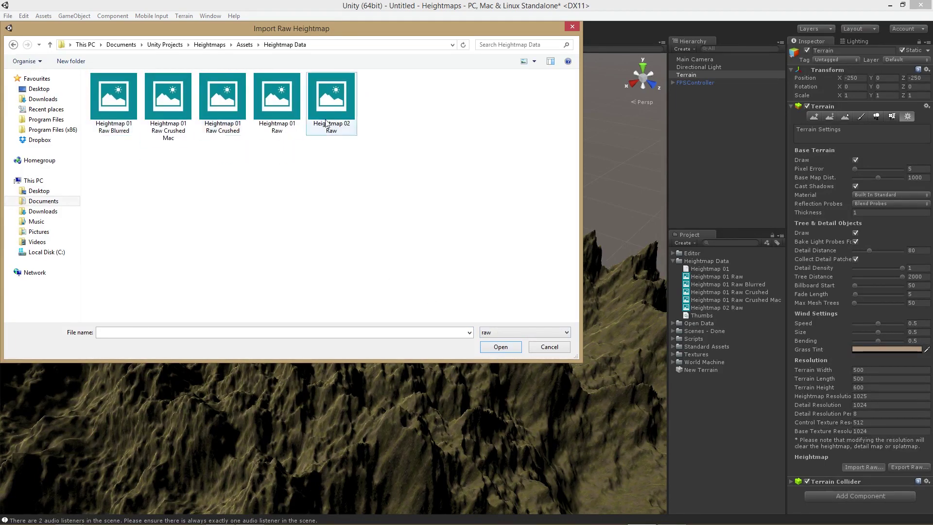
double_click(333, 103)
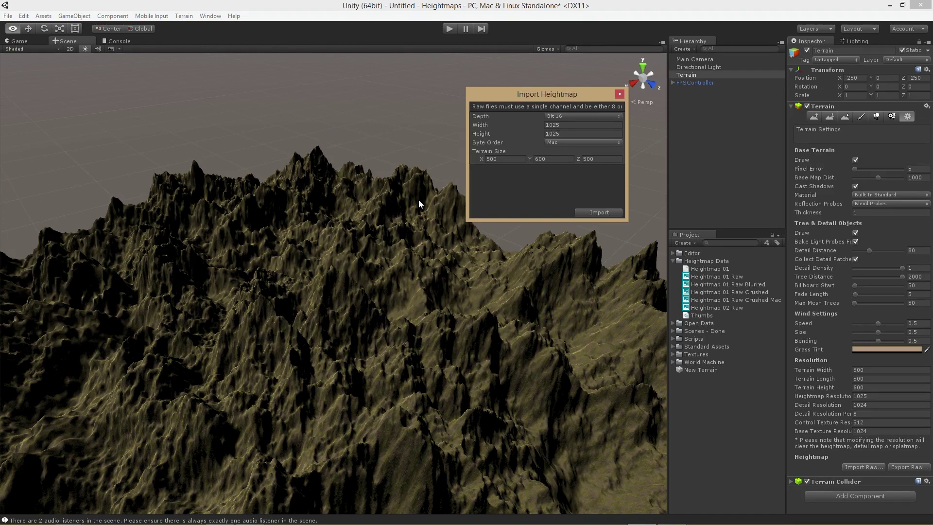
click(555, 143)
click(562, 162)
click(595, 214)
right_drag(545, 254, 308, 351)
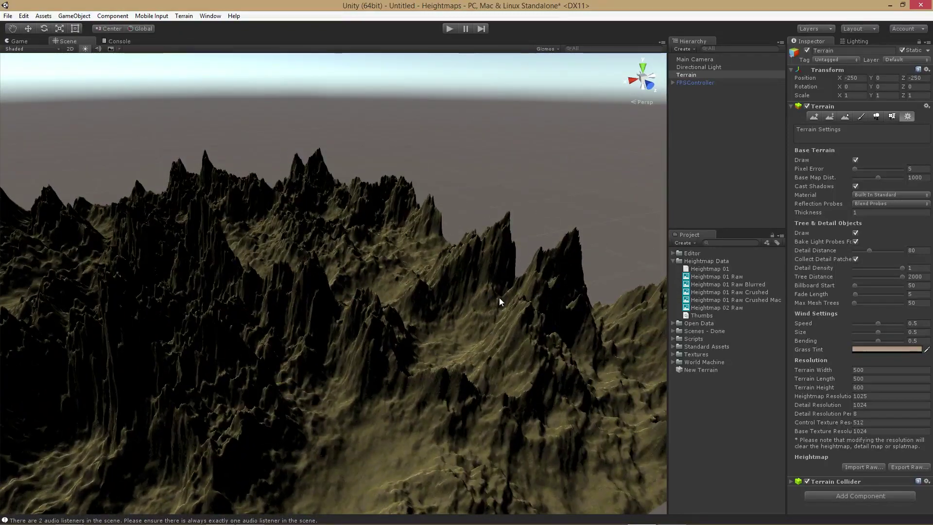
right_drag(322, 299, 300, 307)
- Switch to Photoshop, revert to the Merge Down history state and apply Curves with output 85 at input 0 and output 100 at input 61
key(alt+Tab)
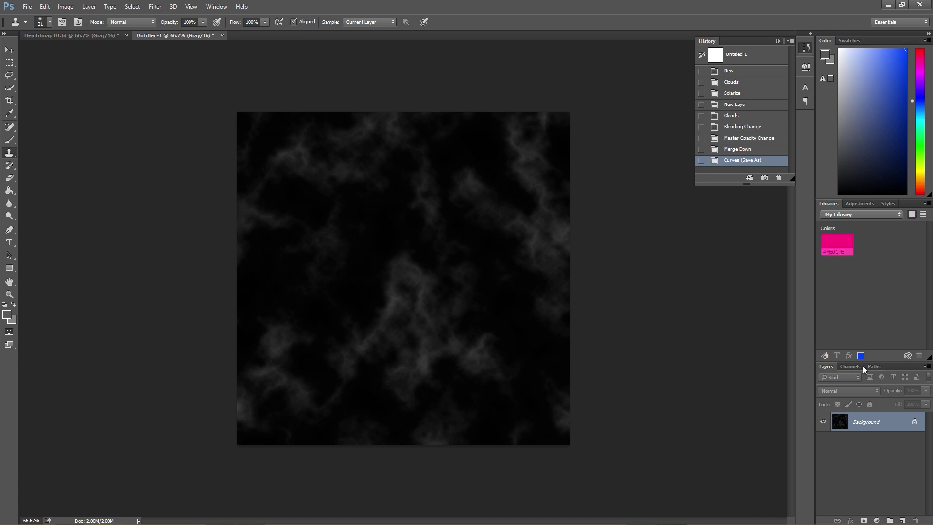
click(741, 150)
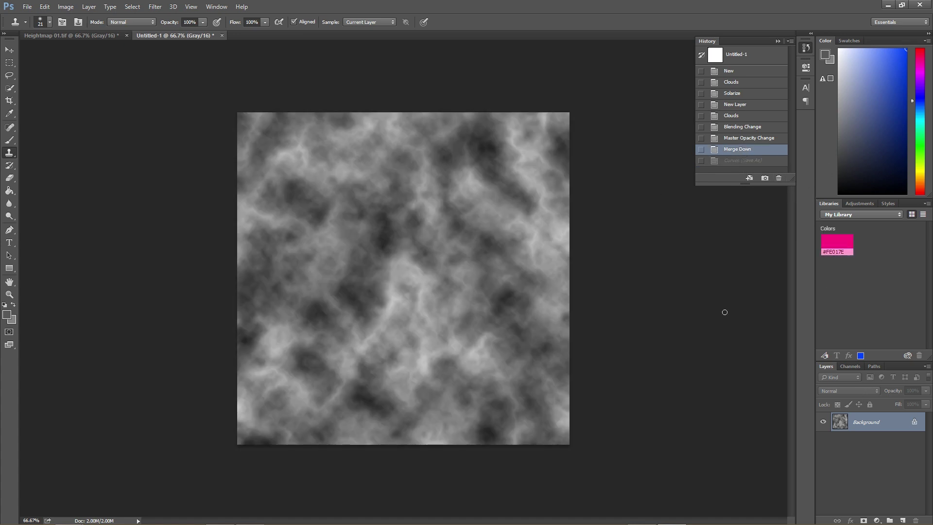
key(ctrl+m)
click(642, 348)
drag(642, 348, 640, 320)
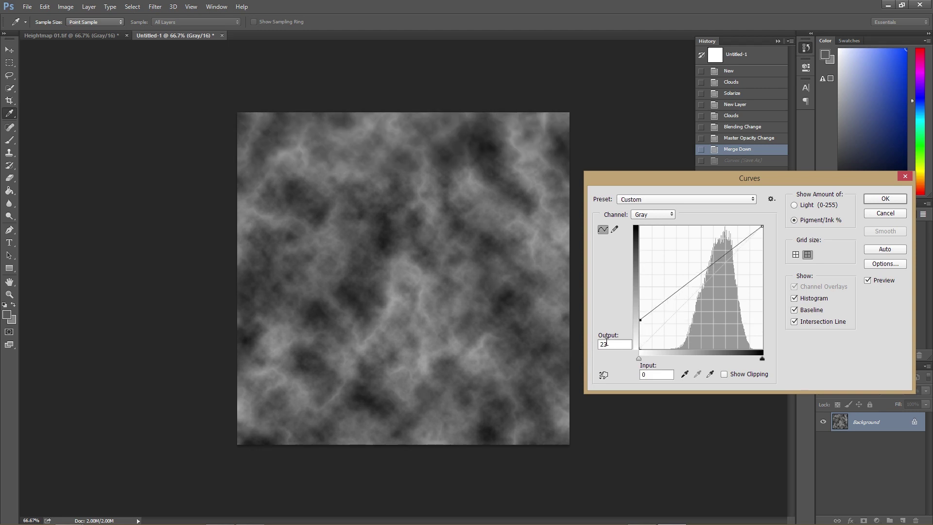
double_click(617, 344)
text(85)
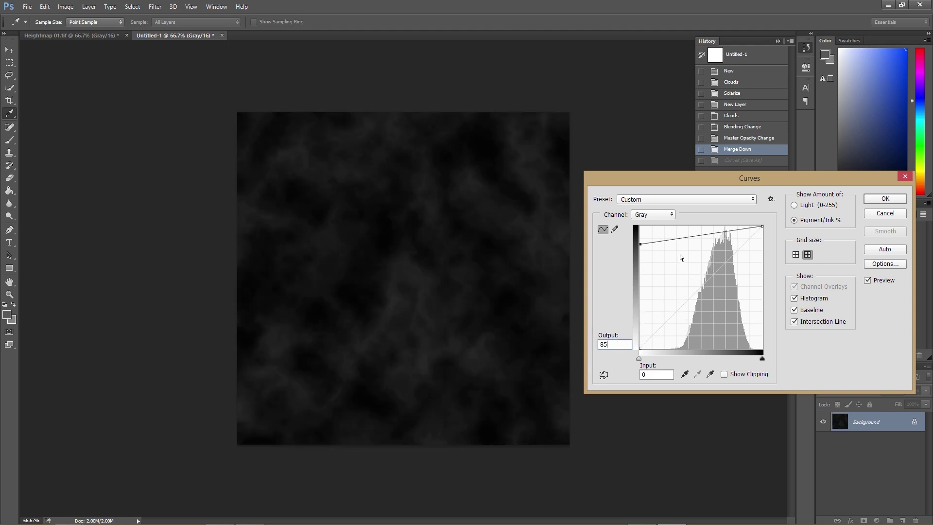
click(716, 232)
drag(717, 231, 715, 227)
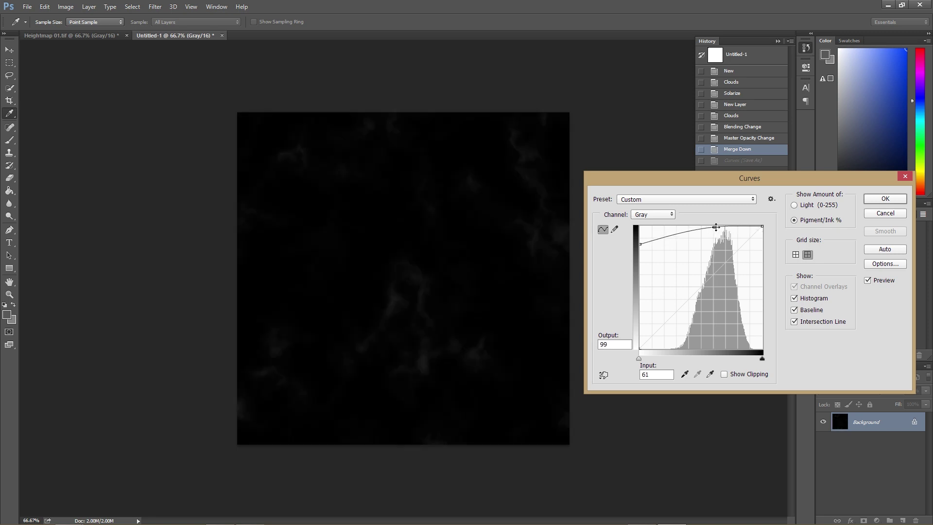
drag(715, 227, 715, 226)
click(884, 200)
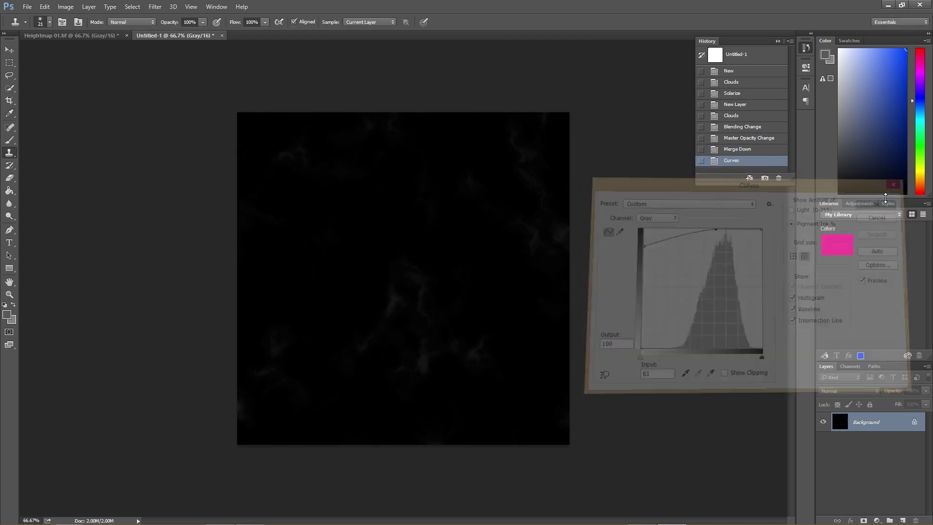
- Save the darkened image as Photoshop Raw over the existing Heightmap 02 Raw file, with IBM PC byte order
key(ctrl+shift+s)
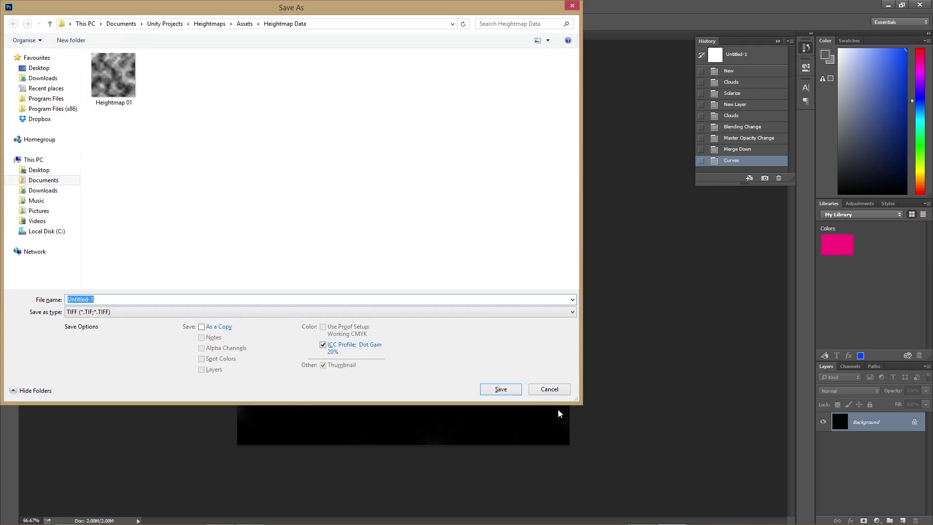
click(210, 312)
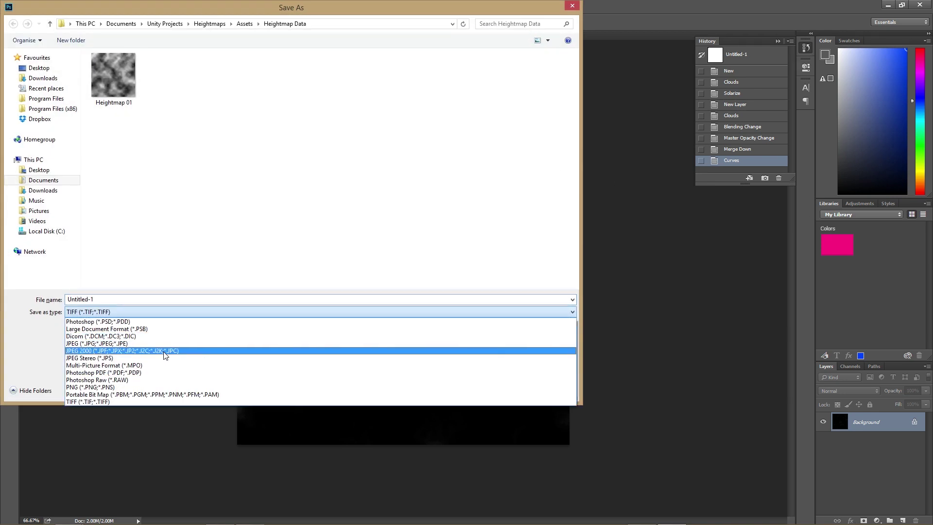
click(170, 379)
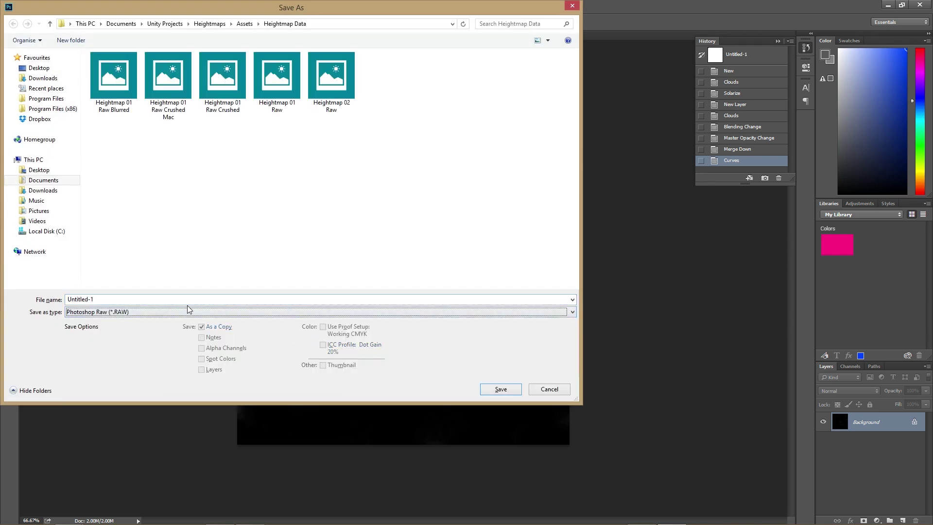
click(322, 75)
click(492, 390)
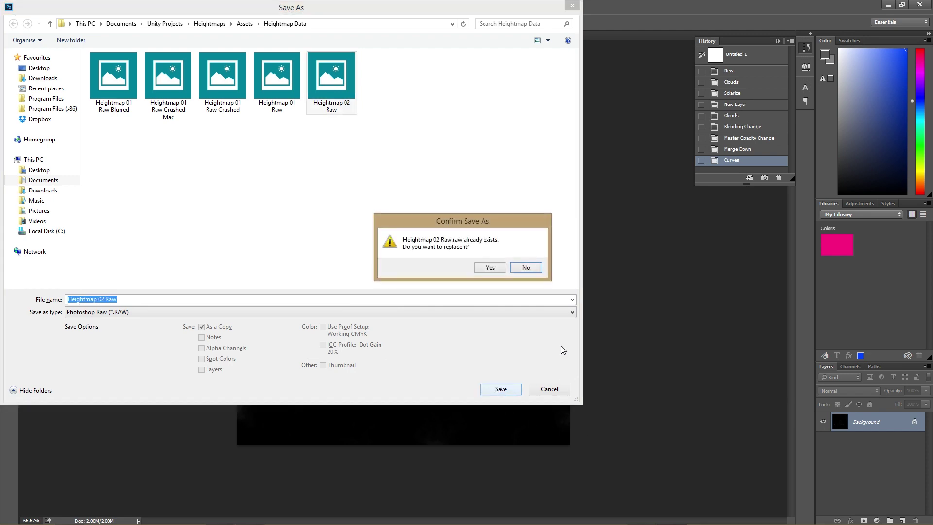
click(504, 269)
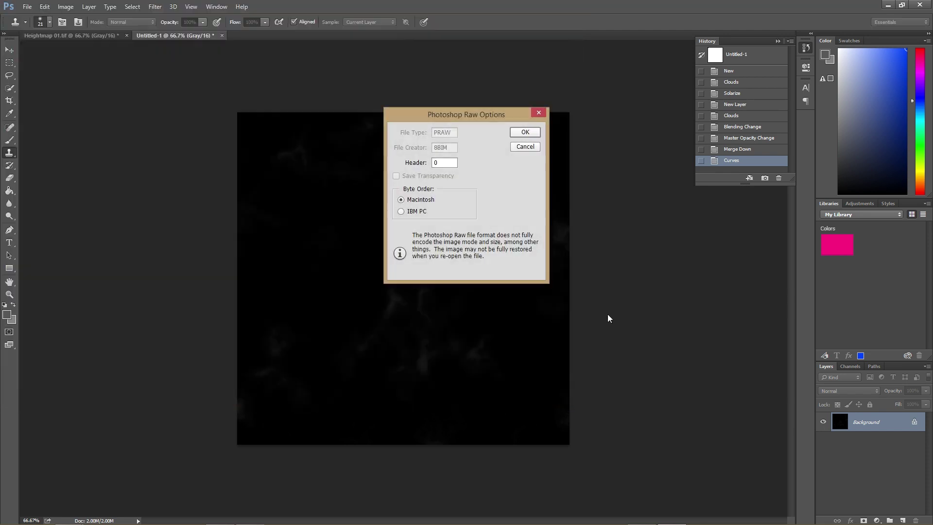
click(423, 211)
click(532, 132)
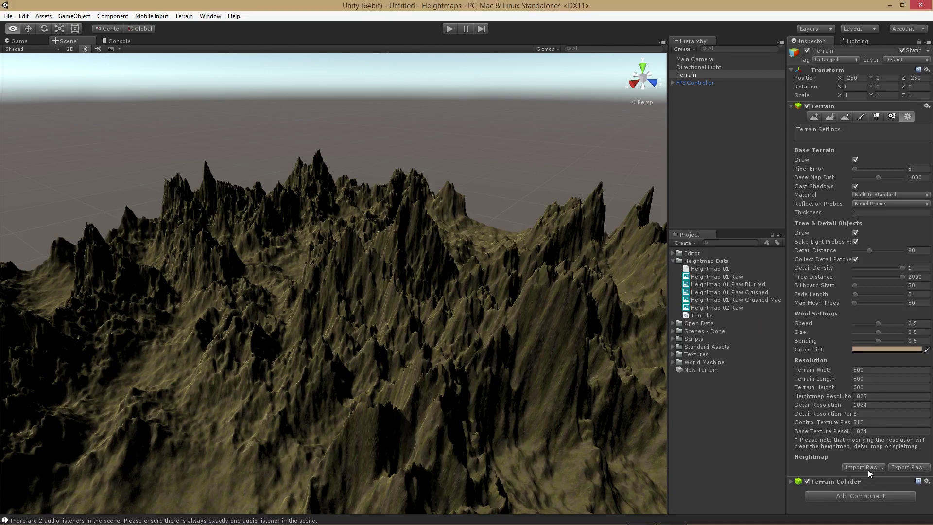
- Switch to Unity and reimport the updated Heightmap 02 Raw into the terrain, using the byte order that matches its IBM PC encoding
click(868, 470)
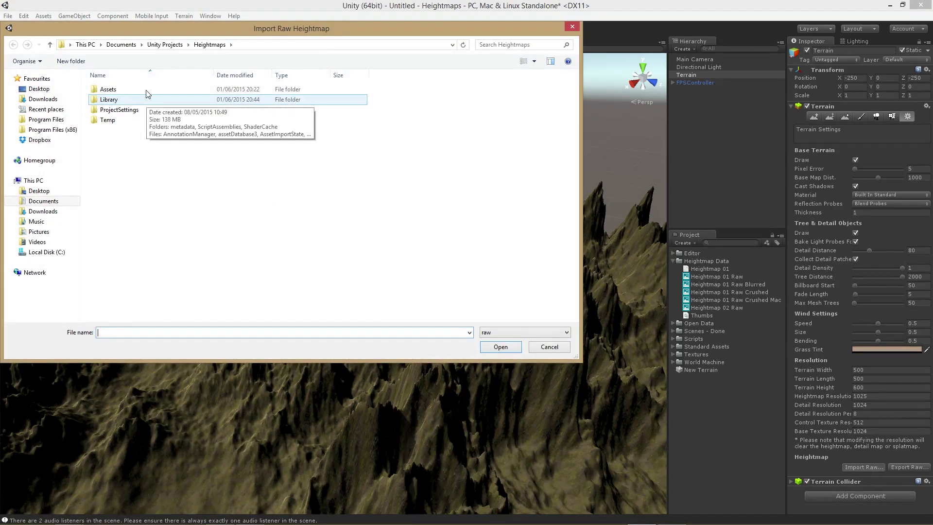
double_click(147, 90)
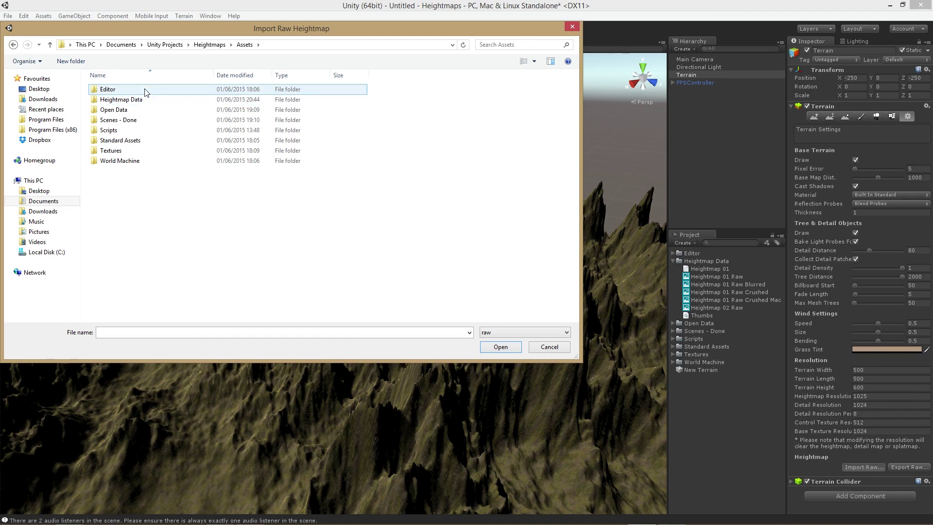
double_click(121, 100)
double_click(331, 115)
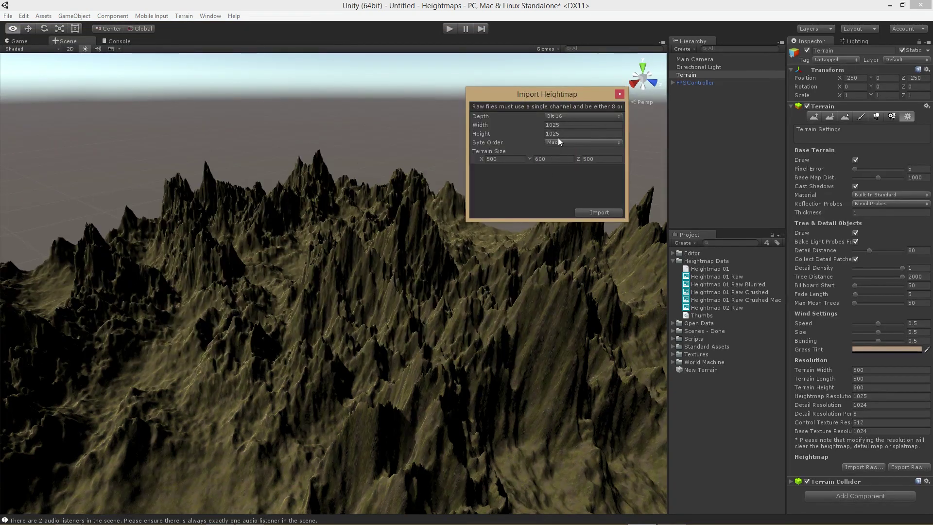
click(558, 141)
click(564, 164)
click(600, 211)
alt+drag(364, 270, 328, 262)
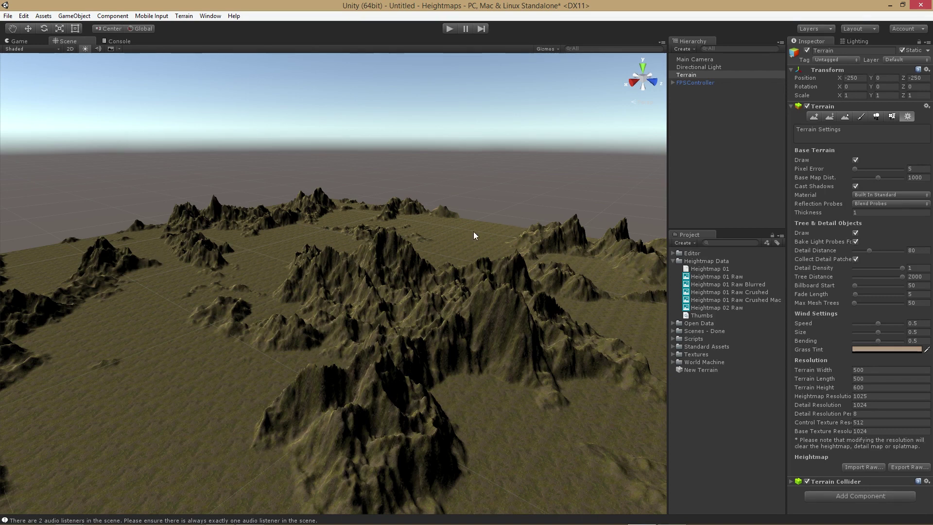
- Add the Daylight Water prefab from the Water folder in Standard Assets to the scene
click(673, 347)
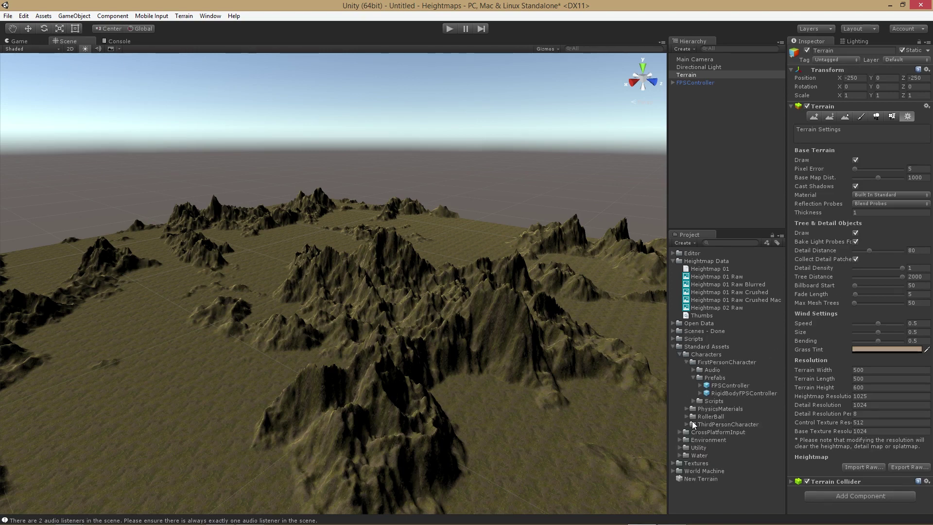
click(675, 457)
click(679, 456)
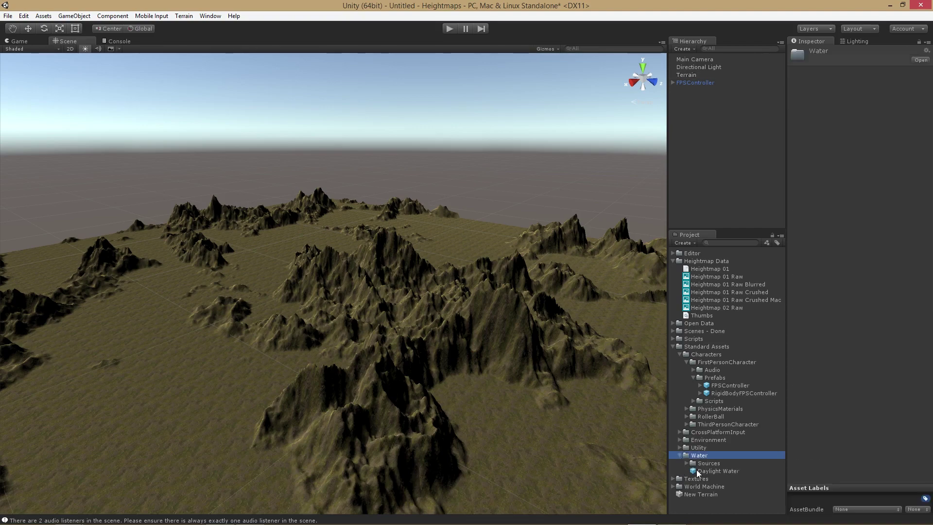
drag(736, 162, 736, 162)
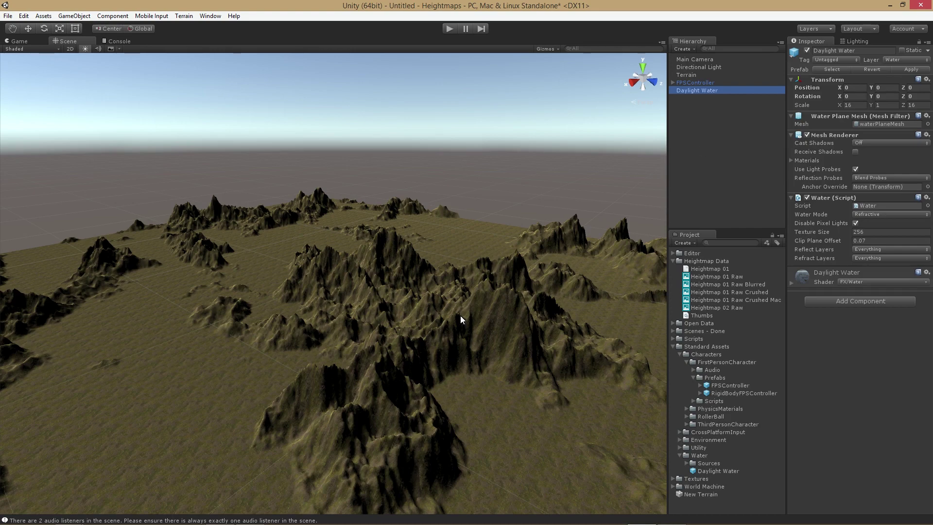
right_drag(460, 319, 448, 366)
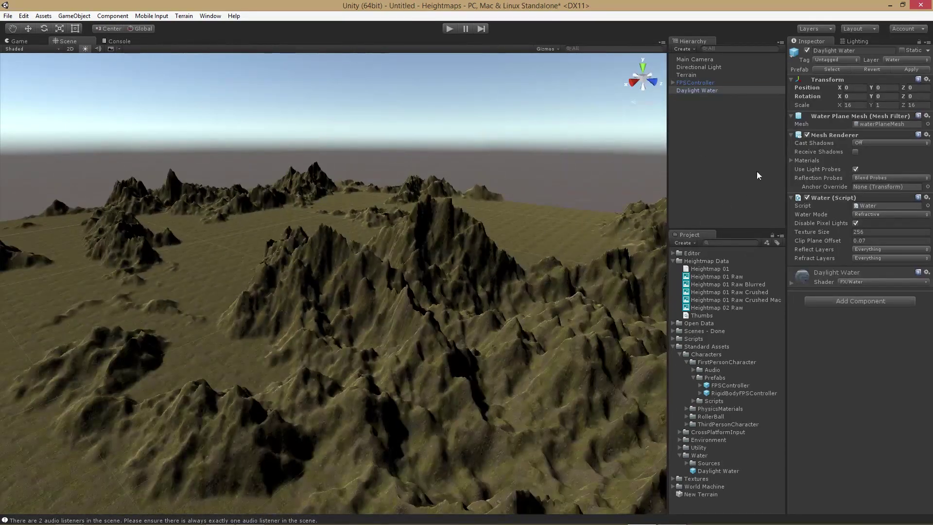
- Scale the Daylight Water object to 500 on both X and Z
click(821, 105)
text(500)
key(Tab)
key(Tab)
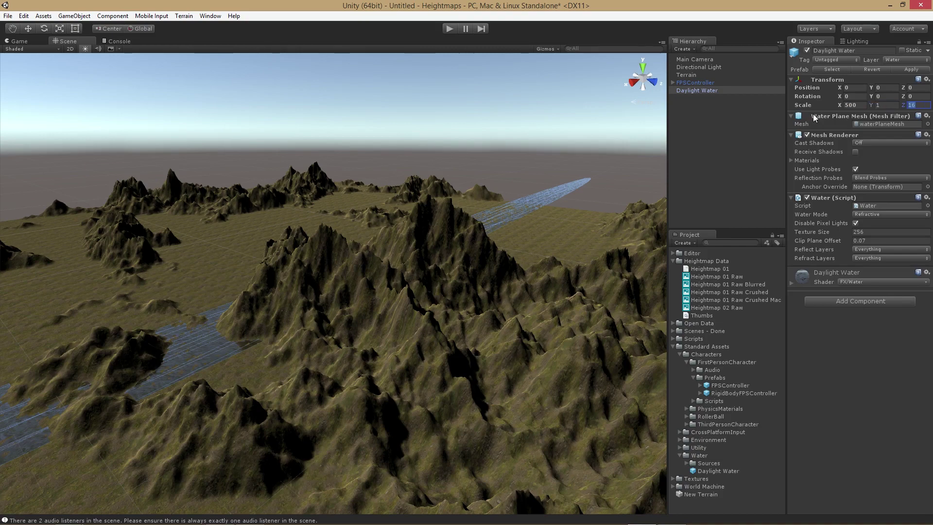
text(500)
key(Return)
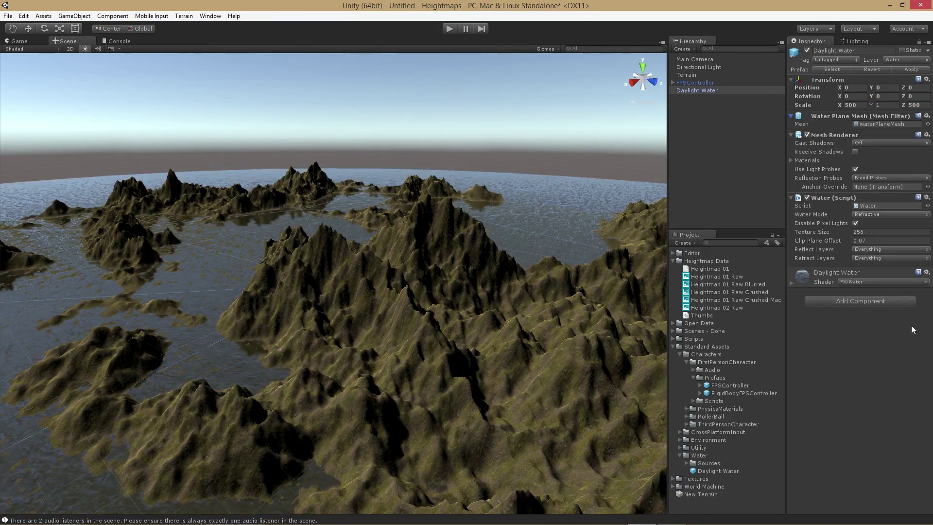
- Set the texture size of the Daylight Water script to 1024
click(874, 232)
text(1024)
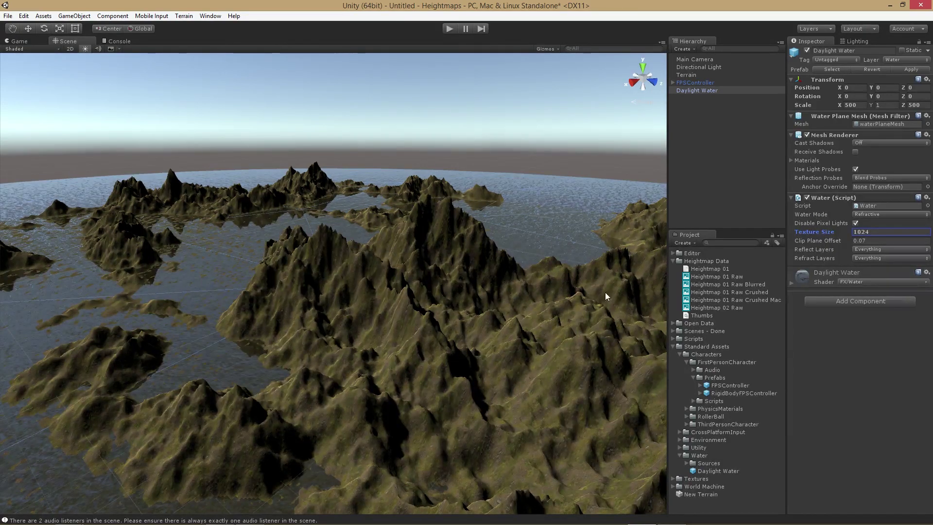
alt+drag(605, 292, 500, 281)
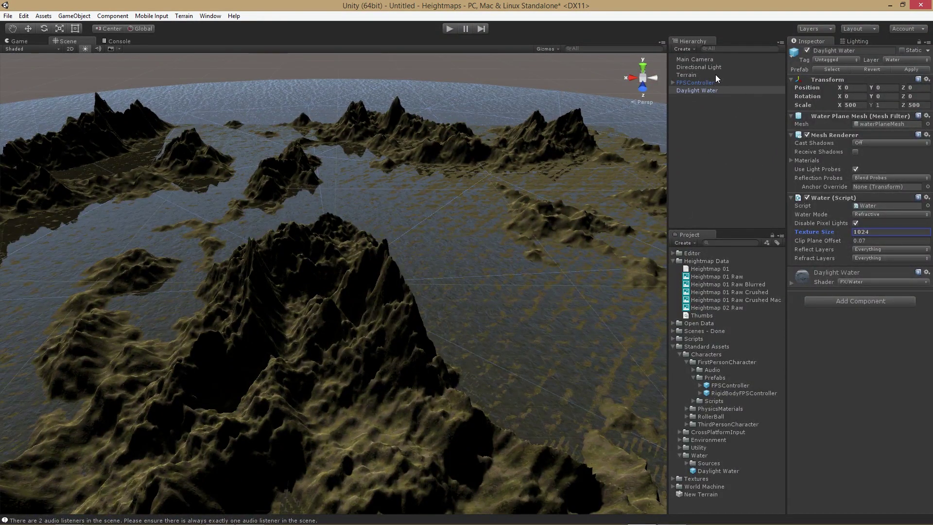
- Raise the Daylight Water object by setting its Y position to 1
click(710, 89)
click(876, 88)
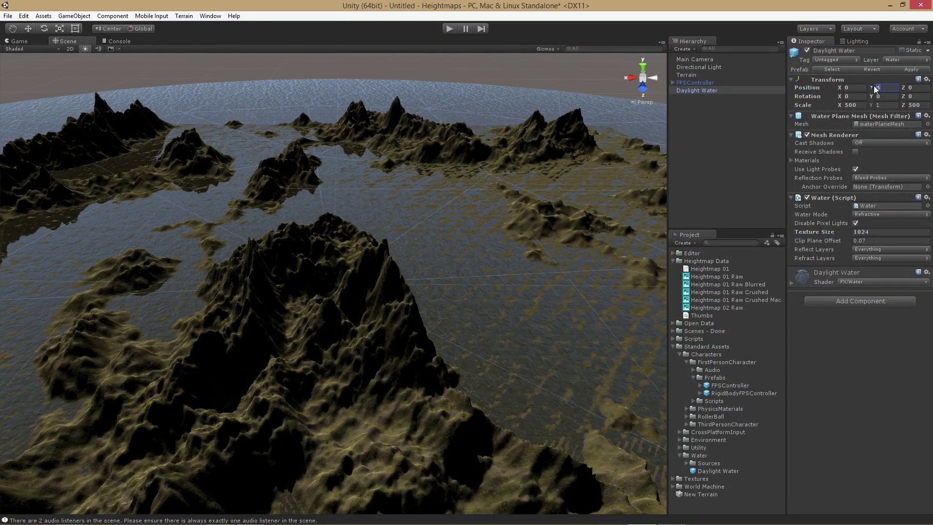
text(1)
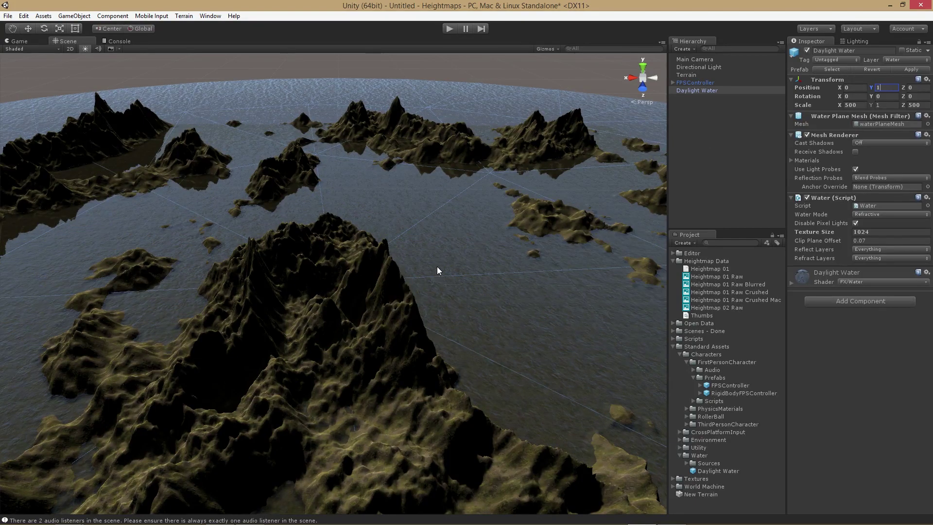
- Run the scene in play mode and walk the first-person character around to examine the terrain and water
key(ctrl+p)
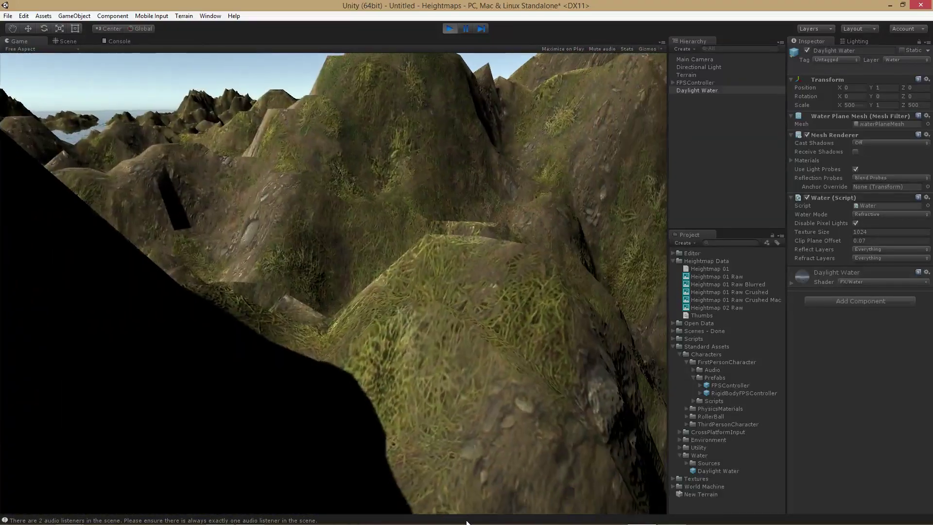
key(w)
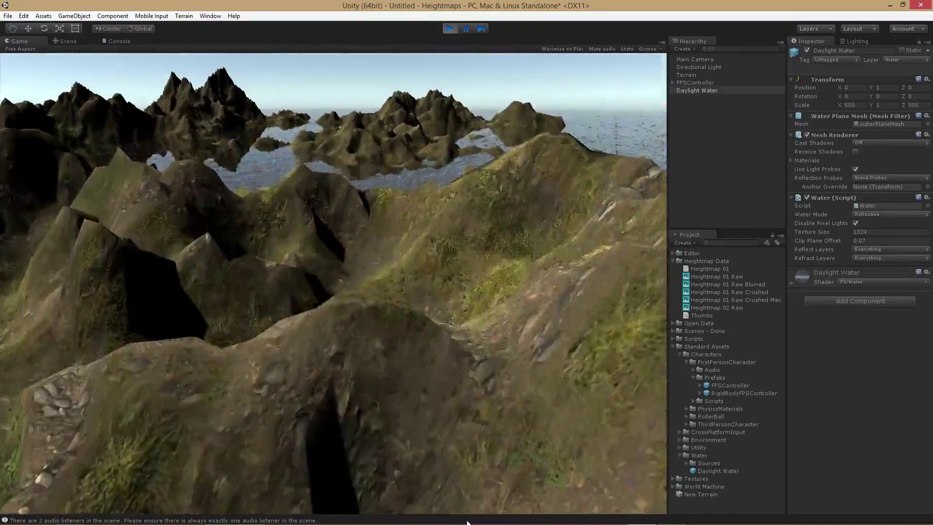
key(w)
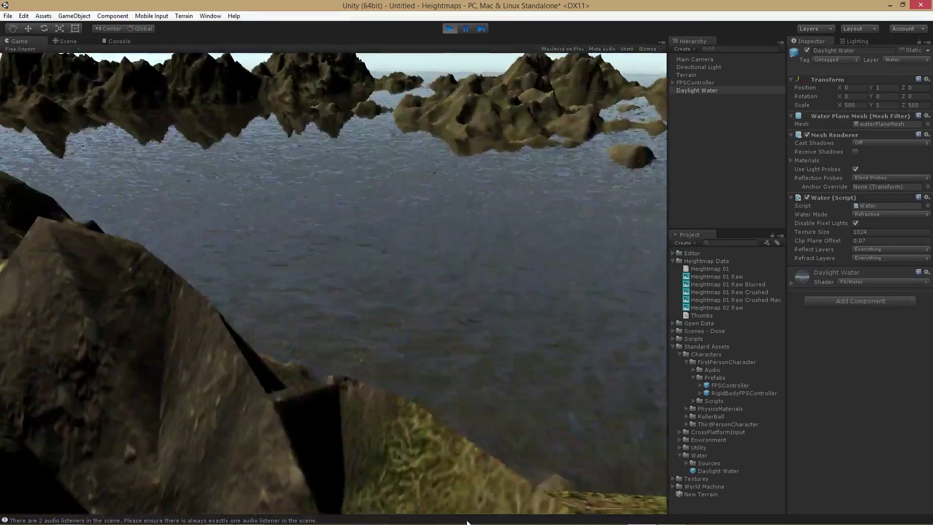
key(w)
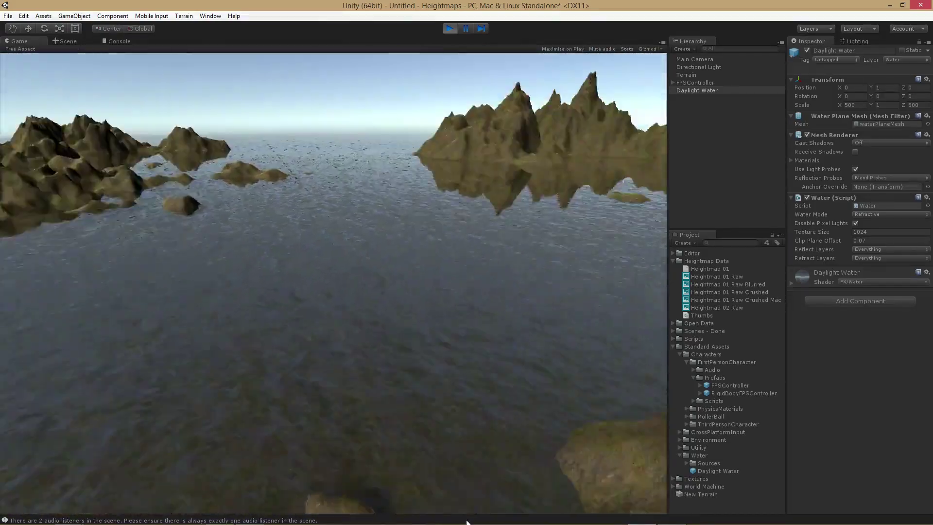
key(w)
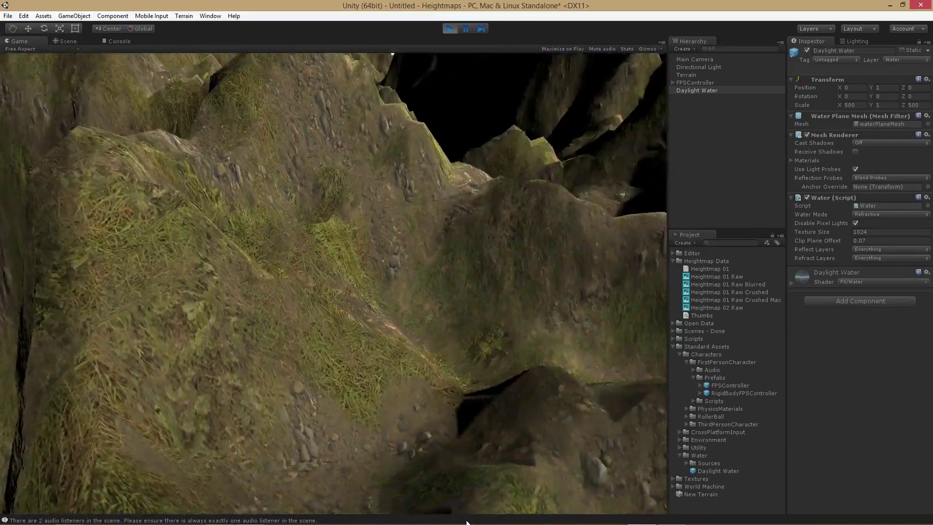
- Walk the first-person character over the mountain slopes and along the shoreline to examine the water, and exit play mode
key(w)
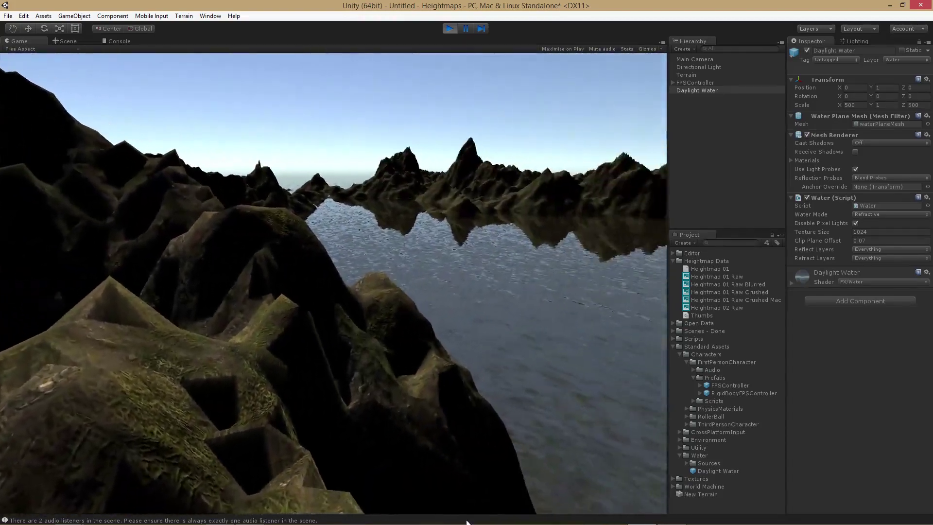
key(w)
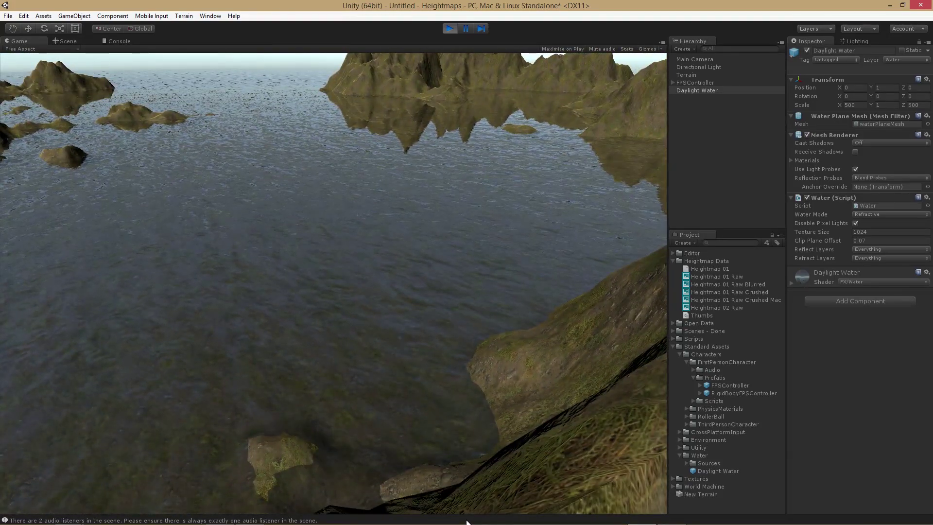
key(w)
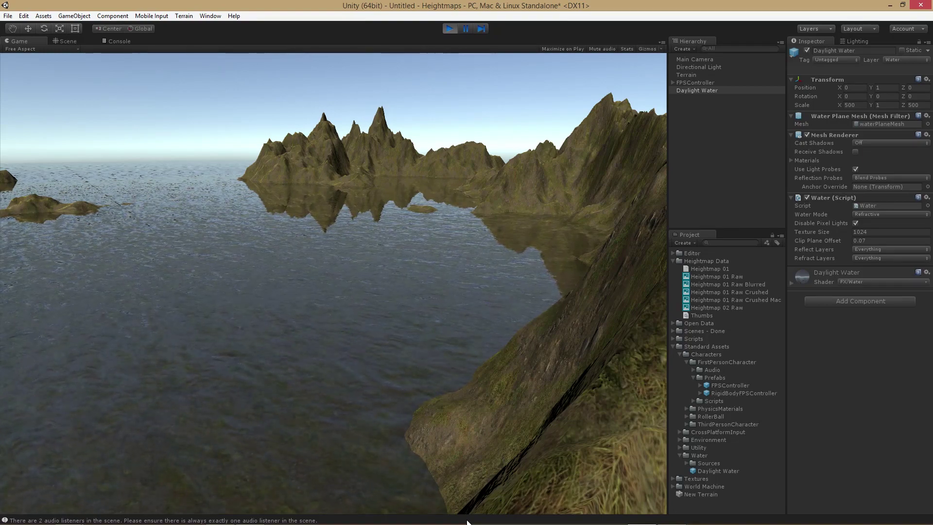
key(w)
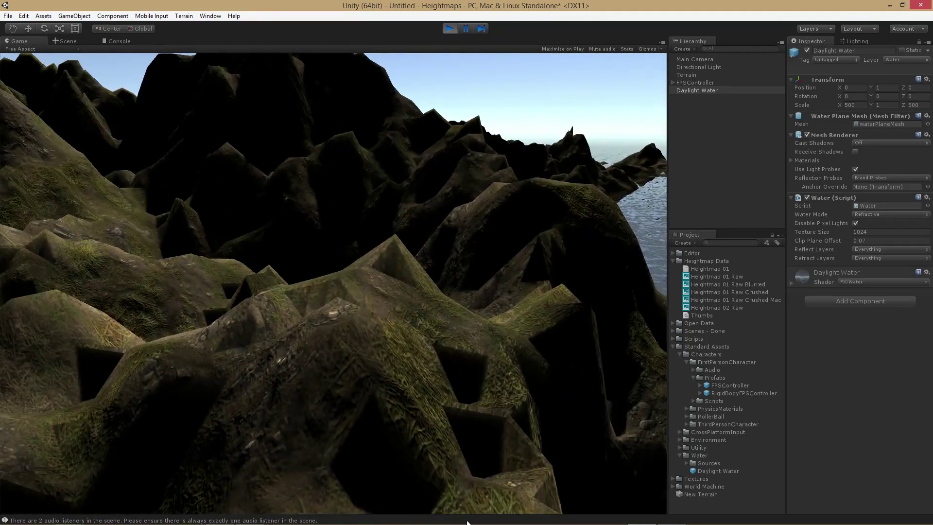
key(ctrl+p)
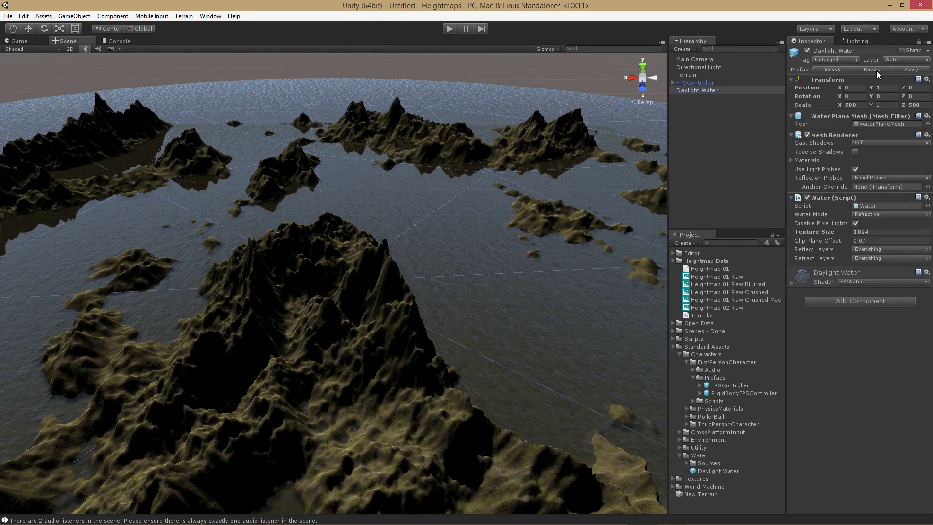
- Select the Terrain object and smooth the foreground mountain with the Smooth Height tool
key(Up)
key(Up)
click(846, 117)
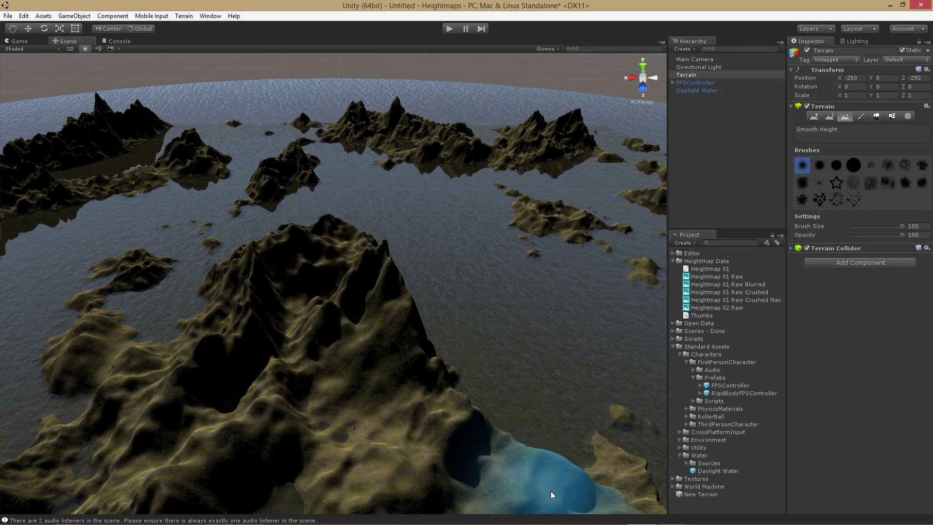
mouse_move(365, 378)
alt+mouse_down()
mouse_move(573, 433)
mouse_move(306, 381)
mouse_move(9, 385)
mouse_move(557, 362)
mouse_move(408, 373)
mouse_move(348, 371)
mouse_move(345, 360)
alt+mouse_up()
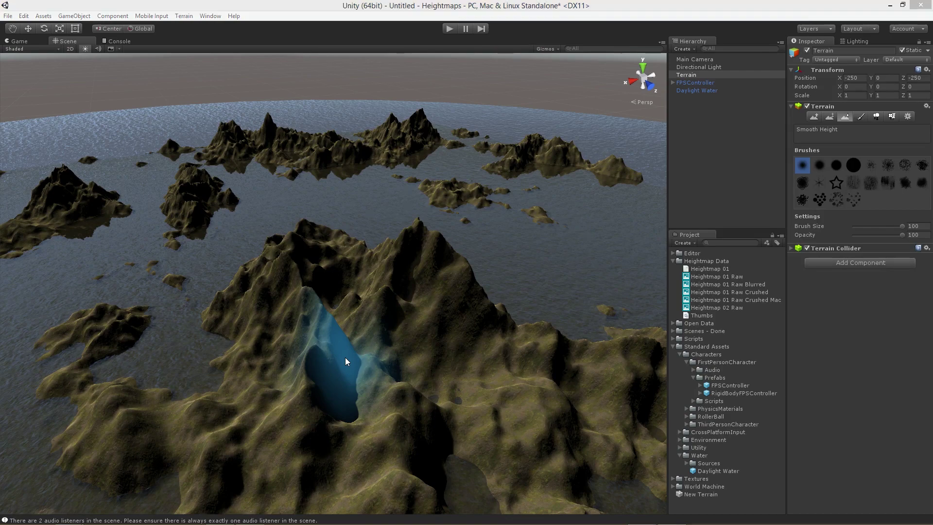
- Switch to Photoshop to view the cloud-based heightmap image and return to Unity
key(alt)
key(alt+Tab)
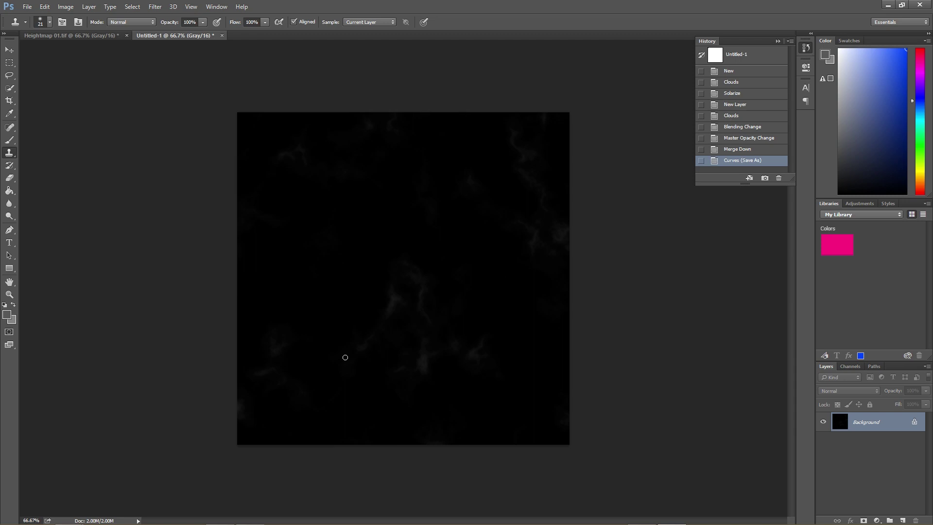
key(alt+Tab)
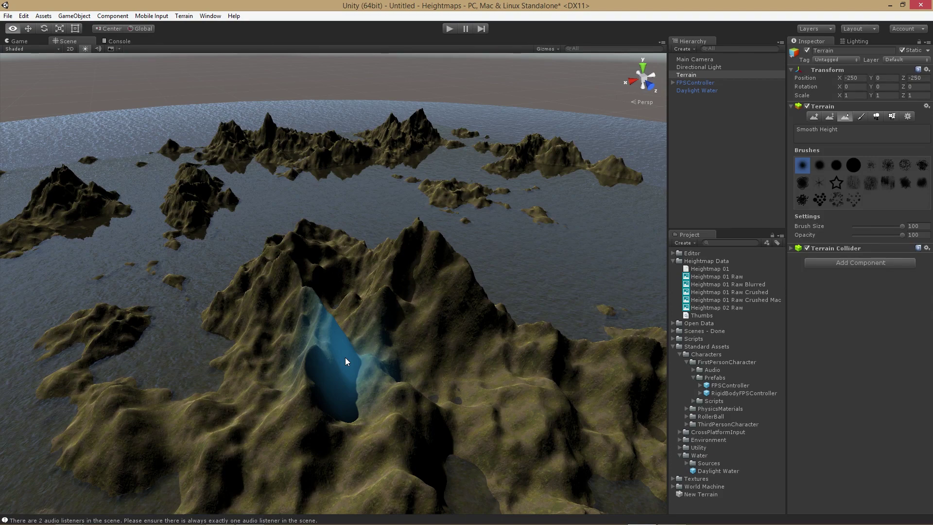
- Add GrassHillAlbedo from the Textures folder as a second paint texture on the terrain
alt+drag(341, 258, 479, 301)
click(864, 117)
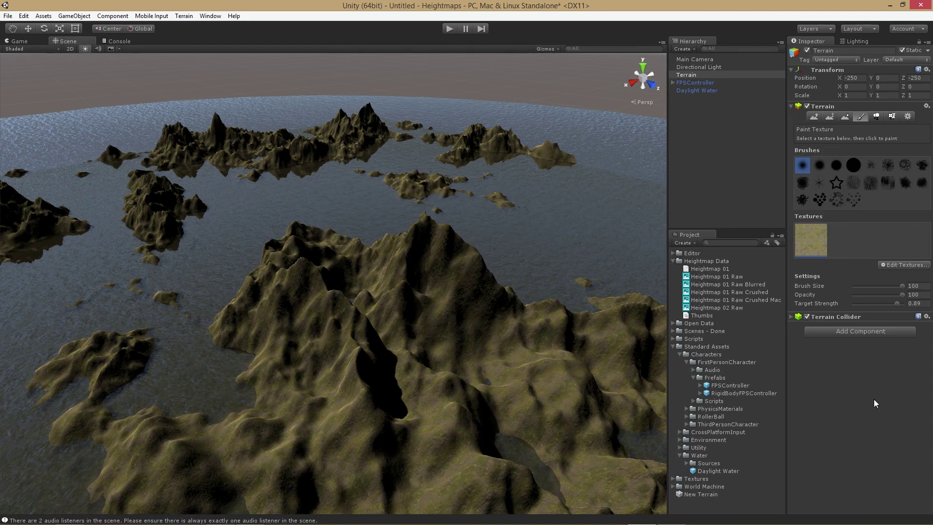
click(892, 266)
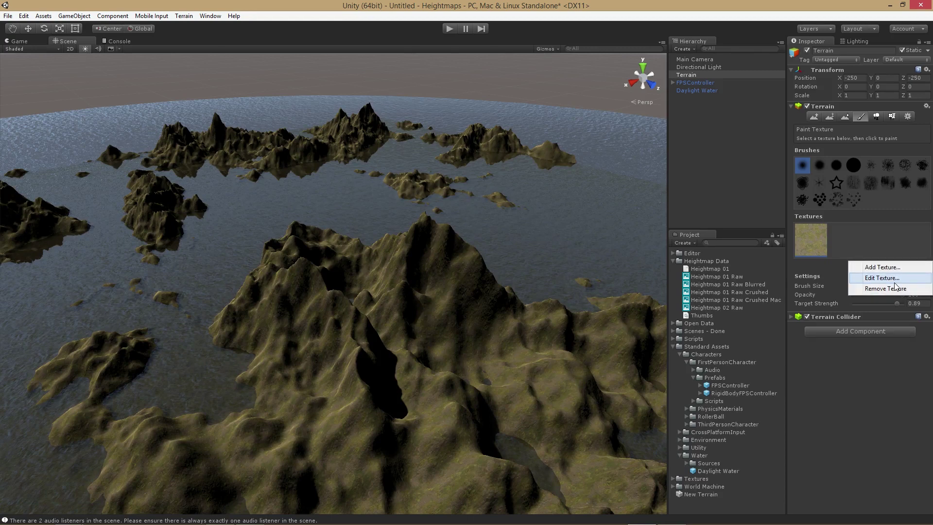
click(894, 280)
click(893, 272)
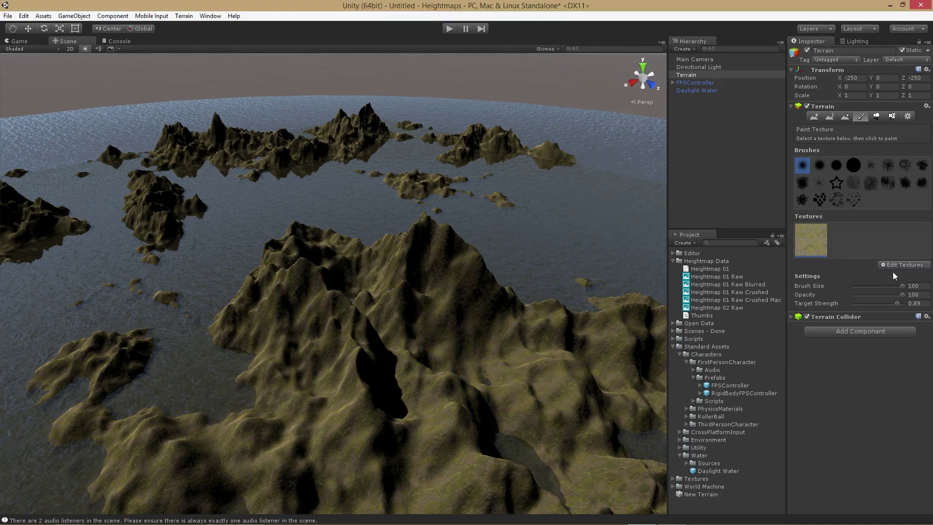
click(893, 266)
click(906, 269)
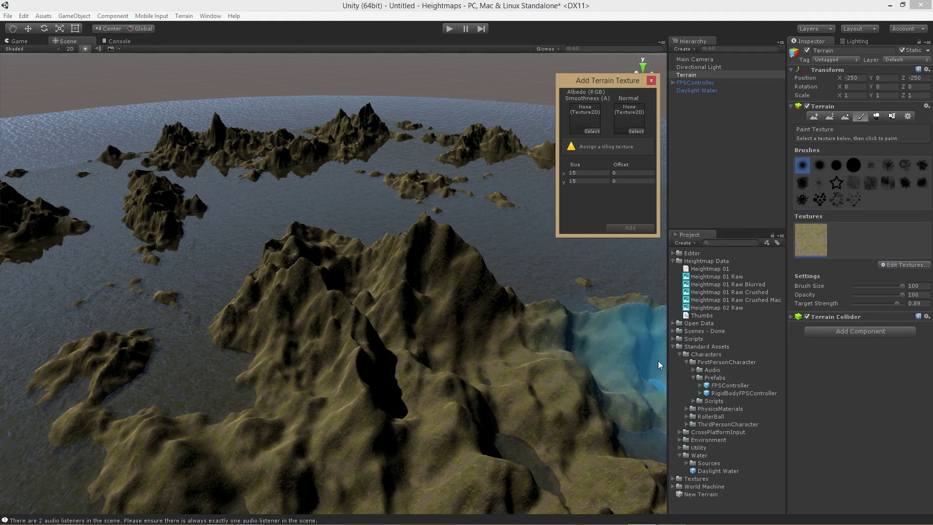
click(673, 347)
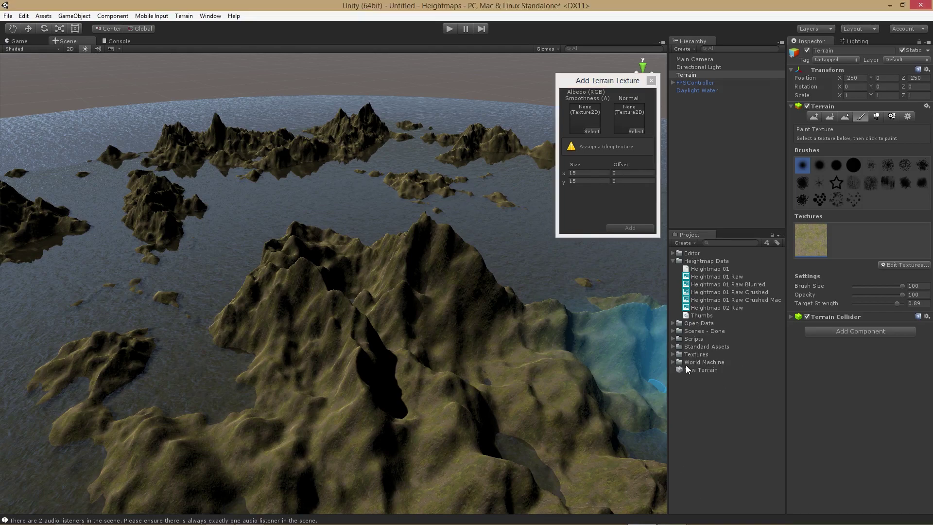
click(674, 354)
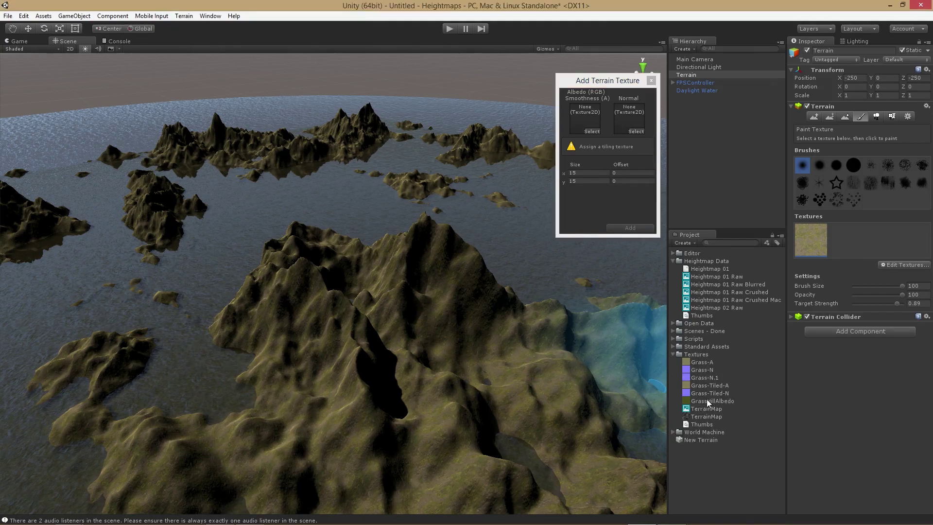
drag(707, 401, 571, 119)
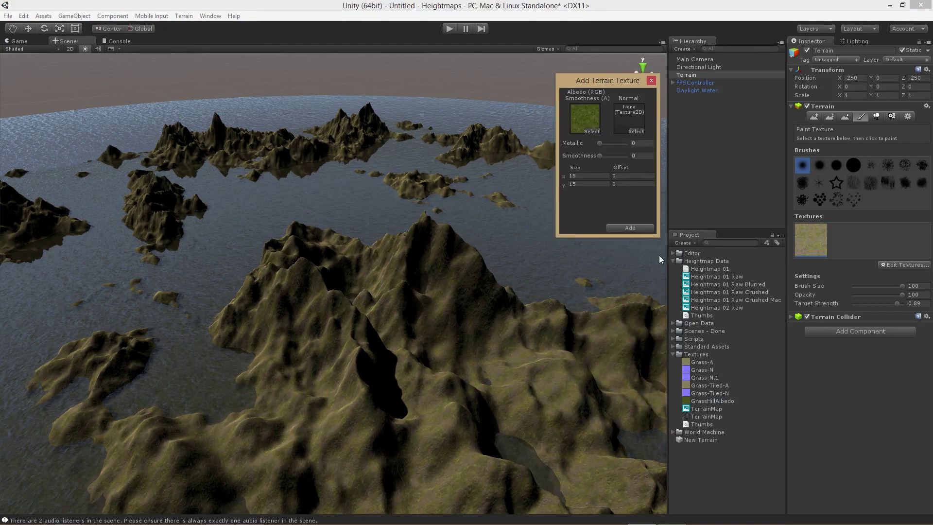
click(622, 227)
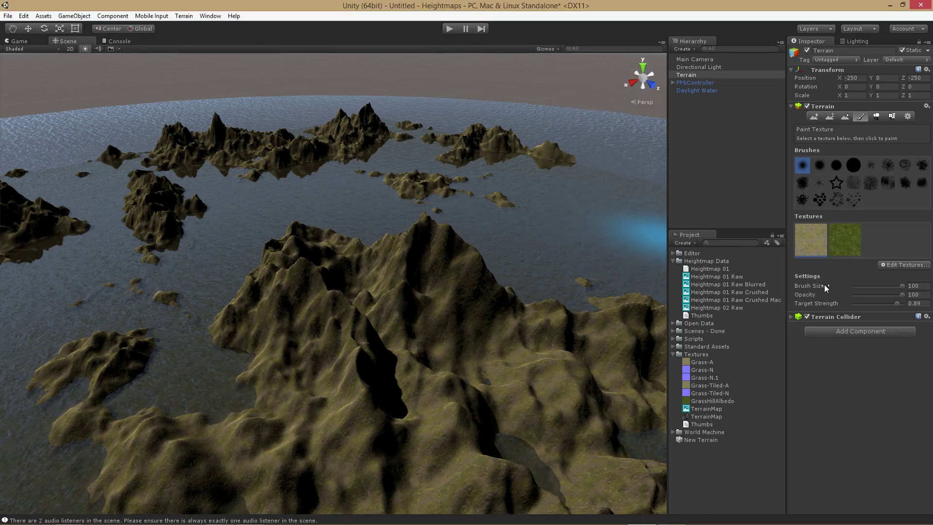
- Add CliffAlbedoSpecular from the Standard Assets surface textures as the terrain's third paint texture
click(885, 263)
click(887, 269)
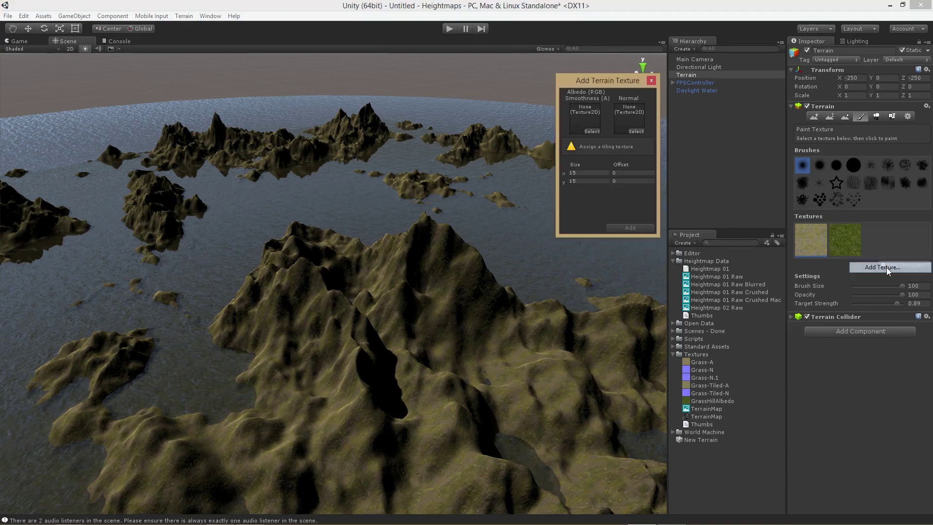
click(673, 346)
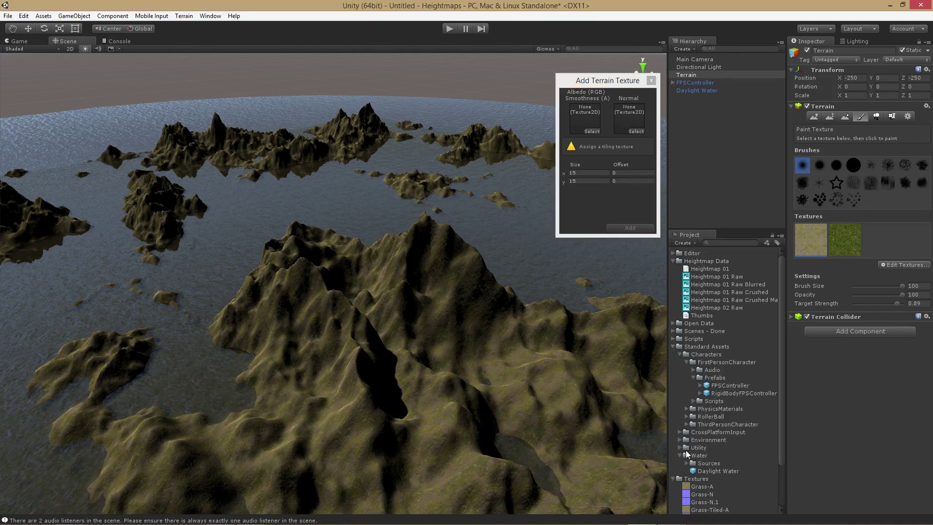
click(679, 439)
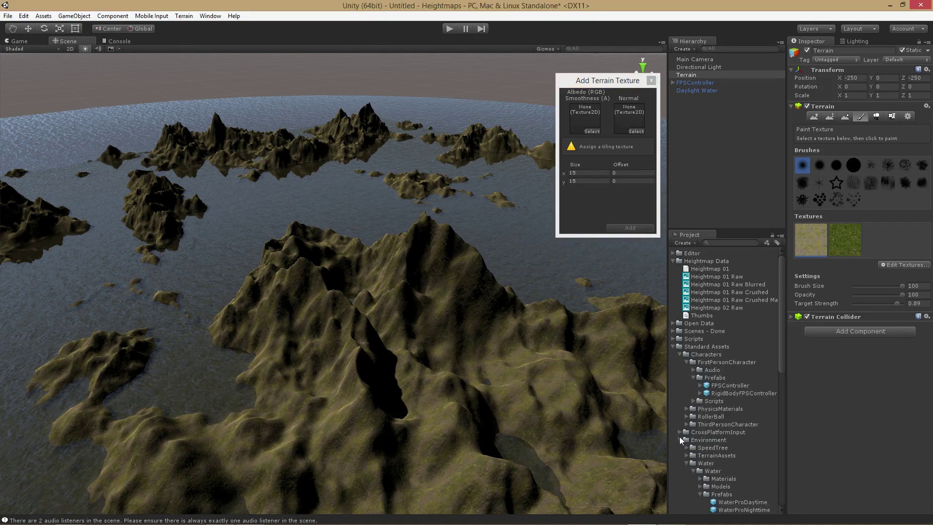
scroll(703, 467, down, 3)
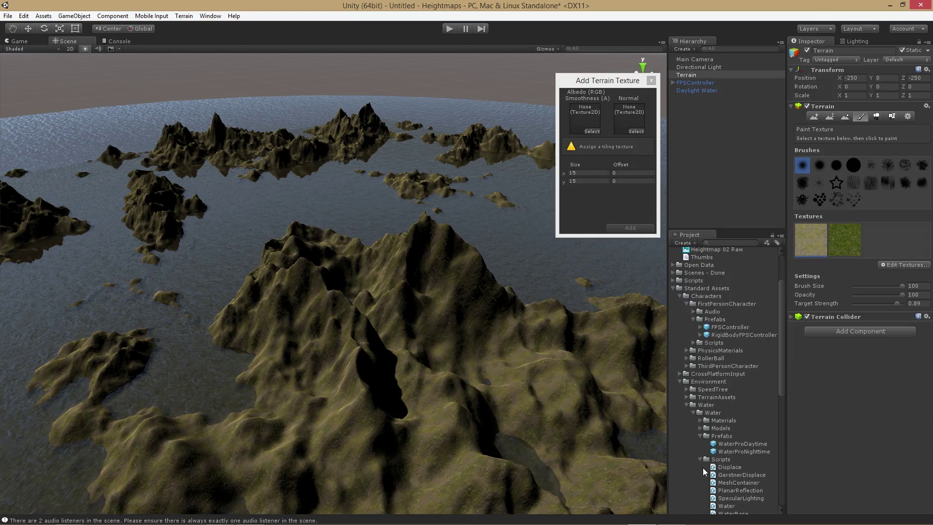
click(685, 405)
click(686, 398)
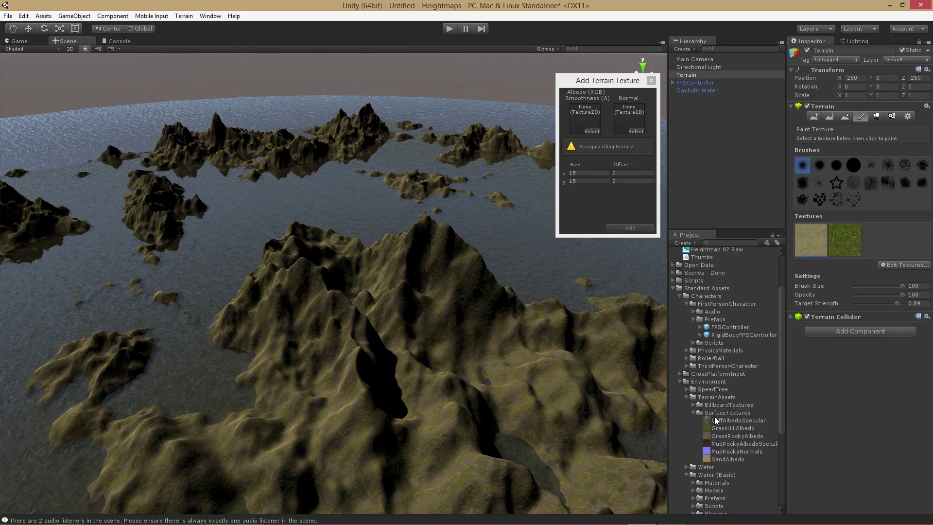
drag(714, 416, 586, 116)
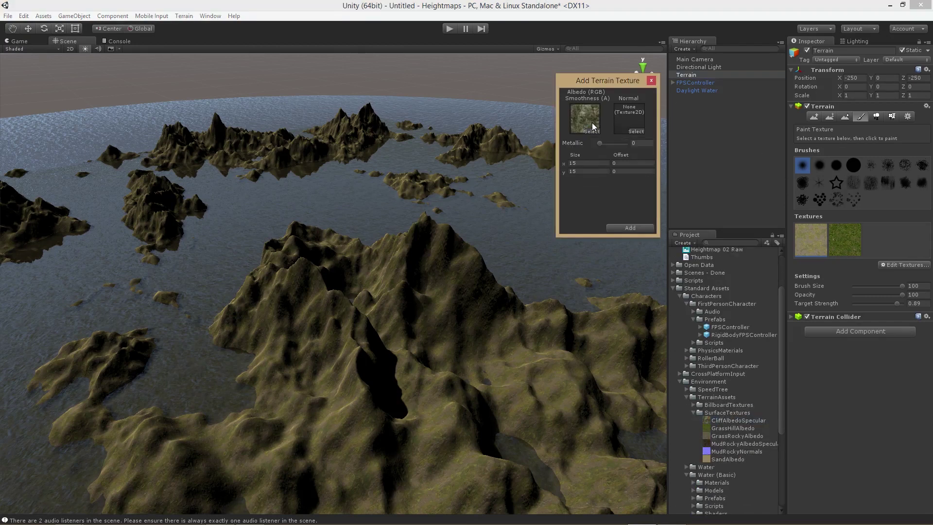
click(632, 228)
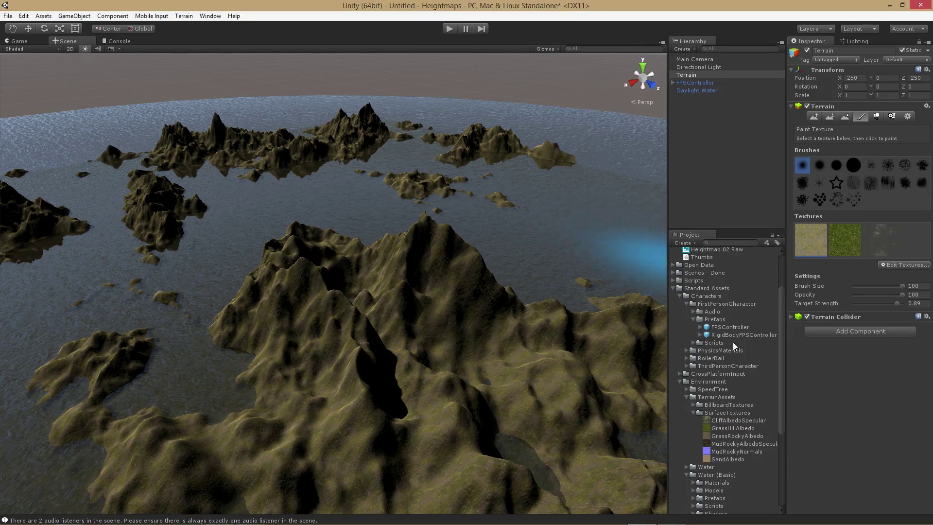
- Add SandAlbedo from the surface textures as the terrain's fourth paint texture
click(899, 264)
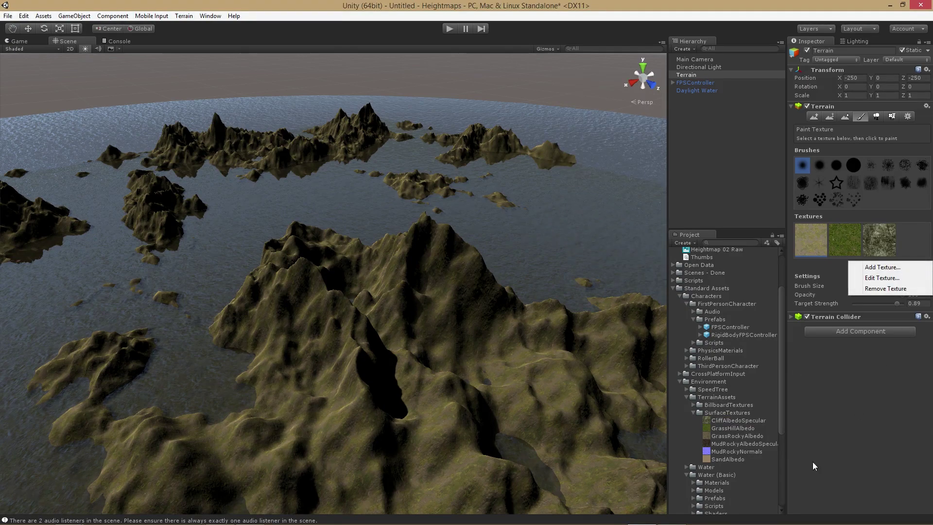
click(871, 270)
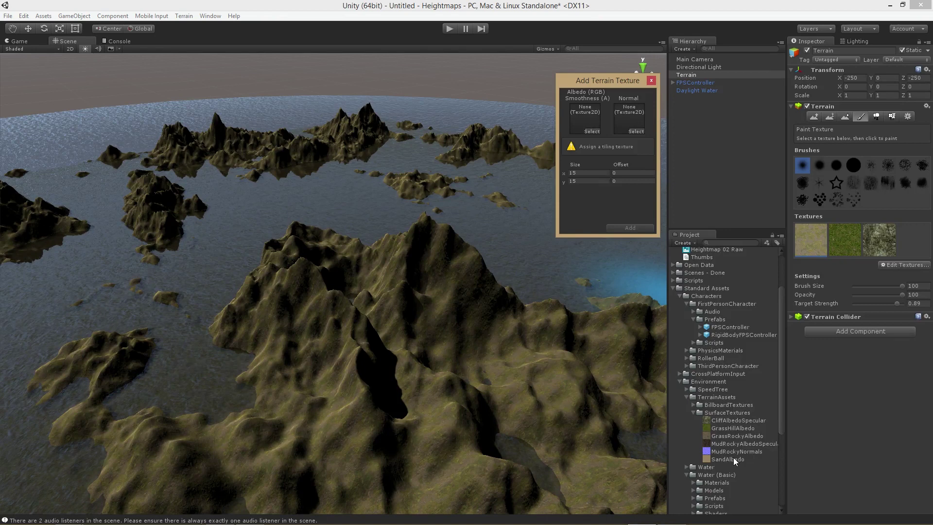
drag(733, 457, 580, 113)
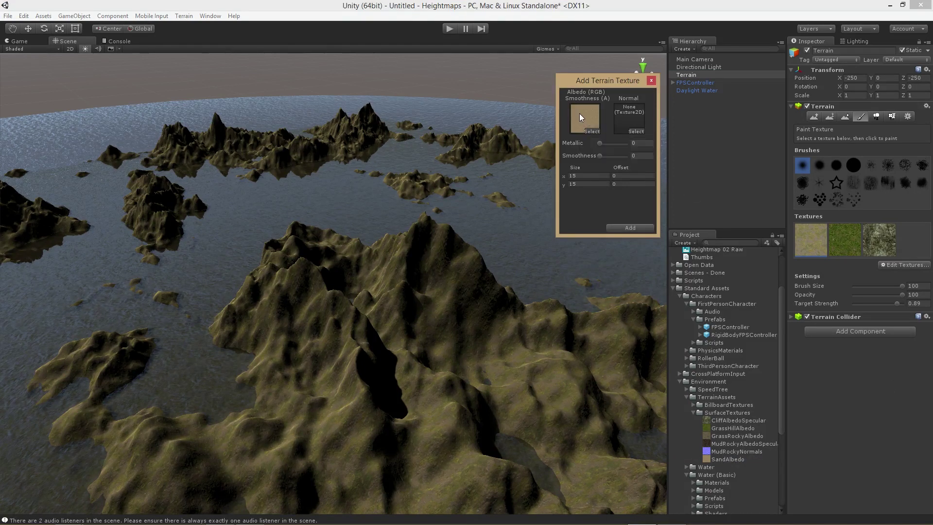
click(640, 228)
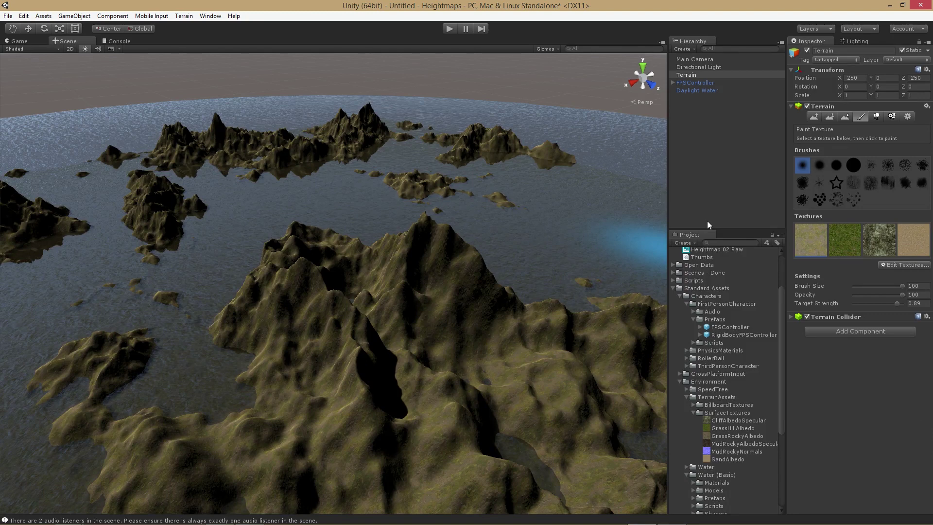
- Collapse the Standard Assets, Heightmap Data and Textures folders and expand the World Machine folder
click(674, 288)
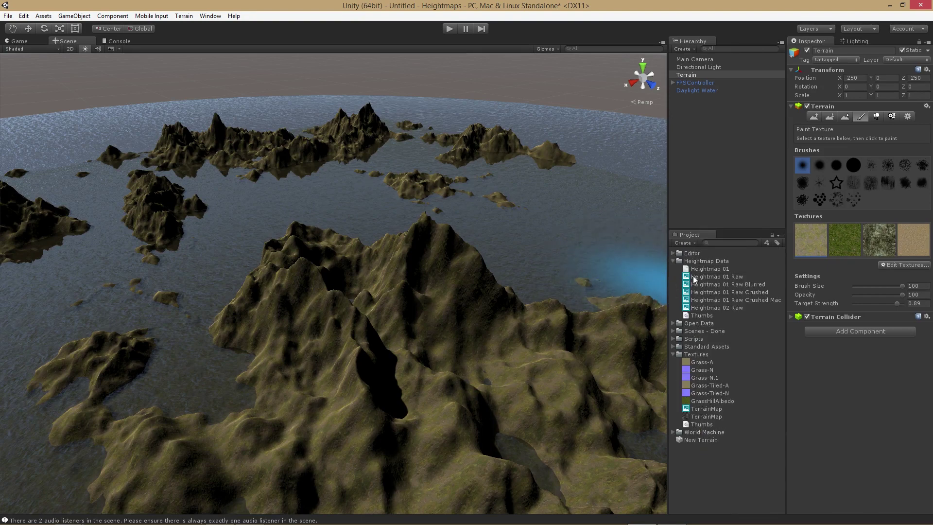
click(673, 260)
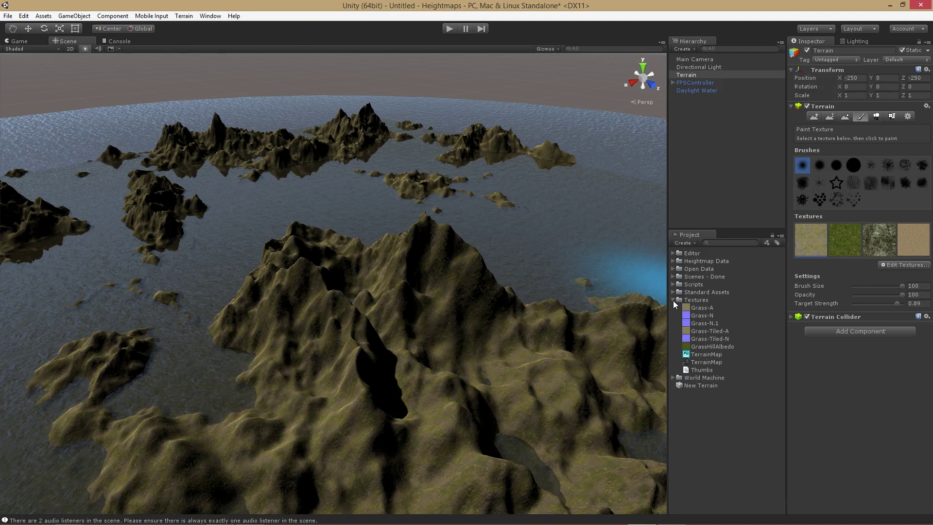
click(673, 300)
click(673, 308)
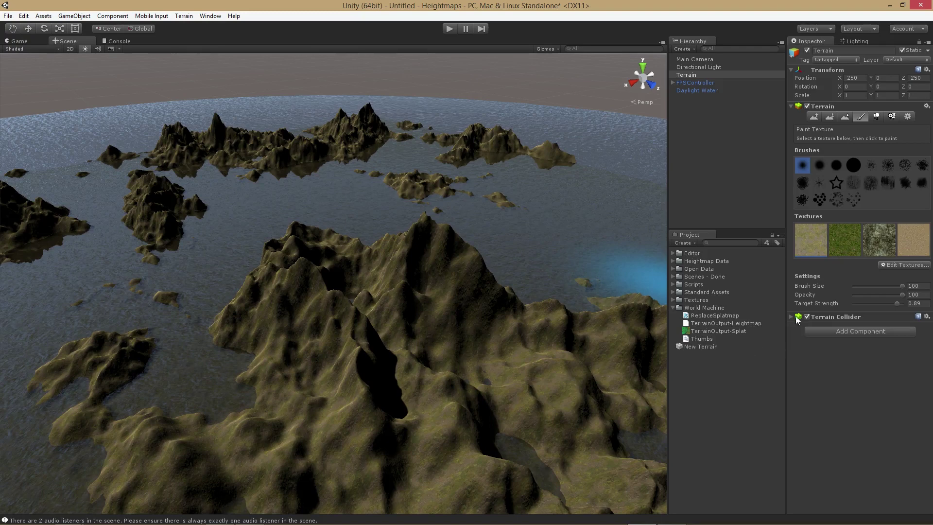
- Inspect the TerrainOutput-Heightmap and TerrainOutput-Splat assets, and move the ReplaceSplatmap script into the Editor folder
click(727, 323)
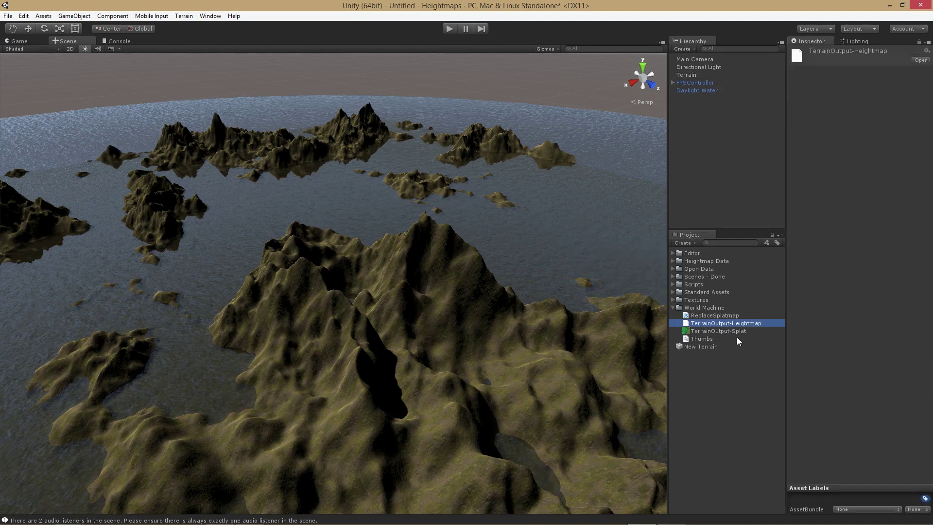
click(735, 331)
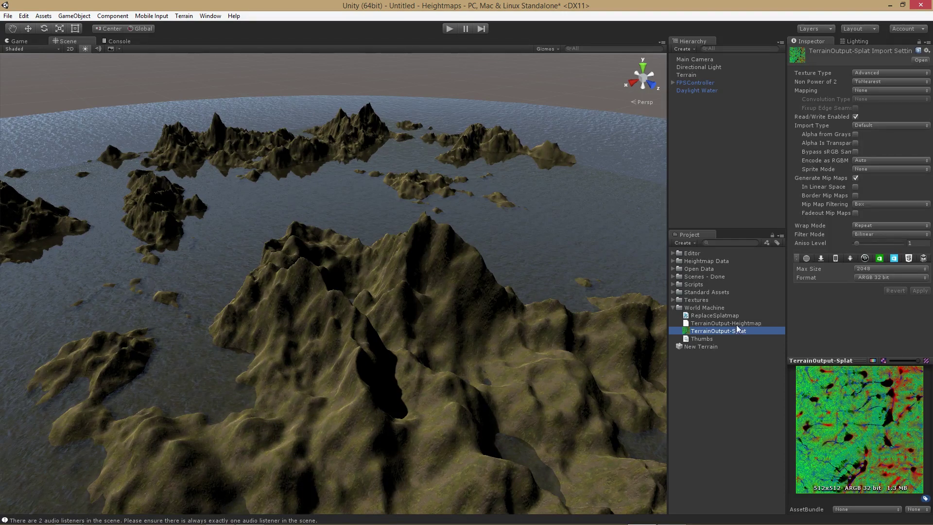
click(726, 317)
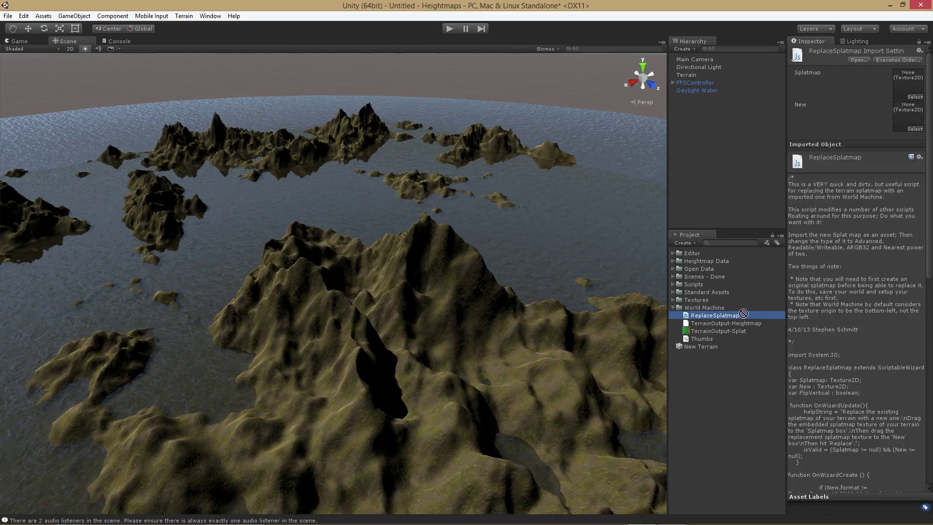
drag(726, 317, 712, 253)
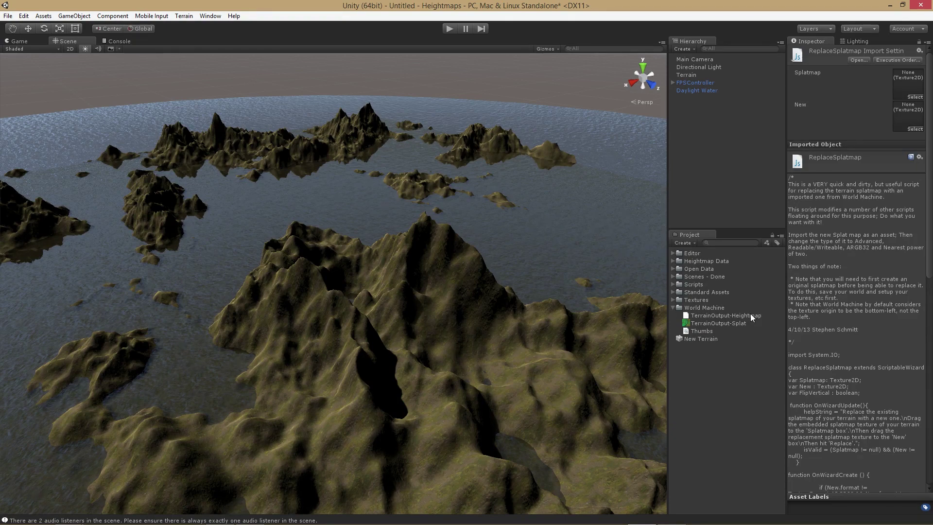
- Choose TerrainOutput-Heightmap.r16 from the Assets World Machine folder as the raw heightmap to import for the terrain, showing all file types
click(694, 74)
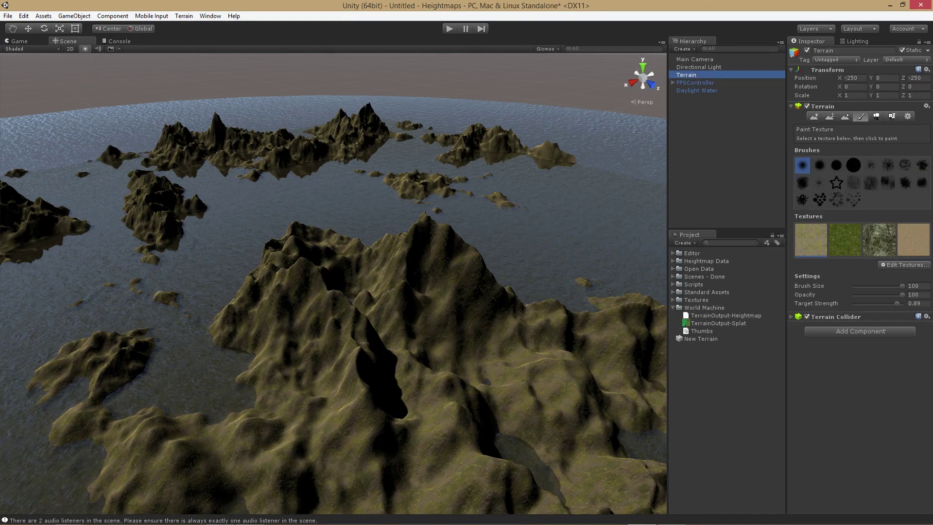
click(908, 116)
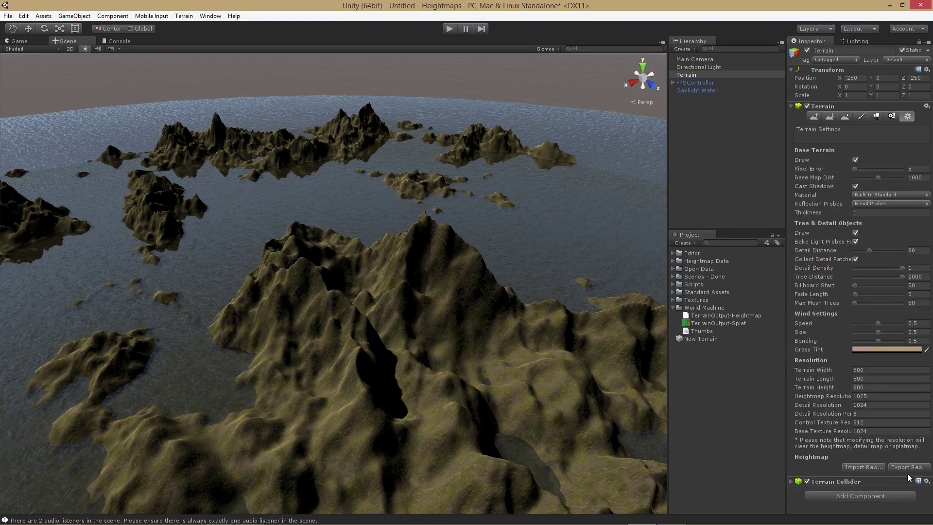
click(872, 467)
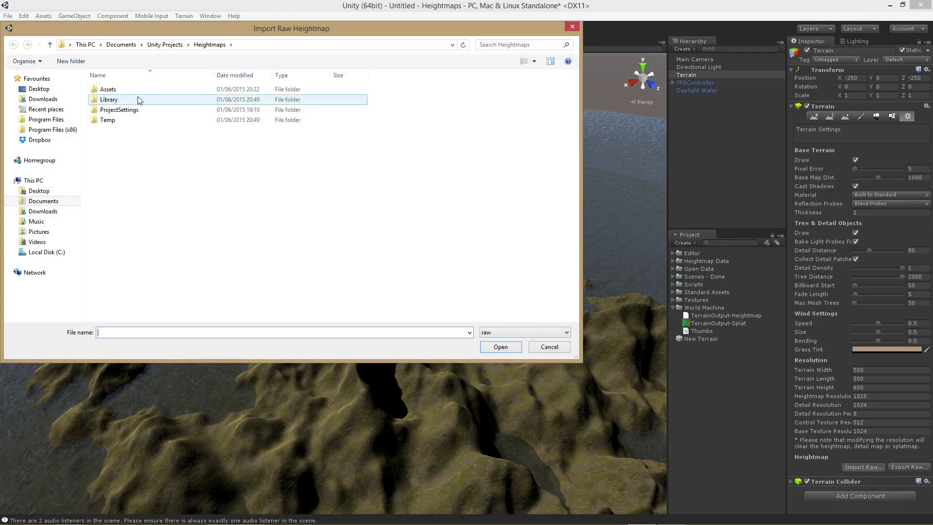
double_click(139, 89)
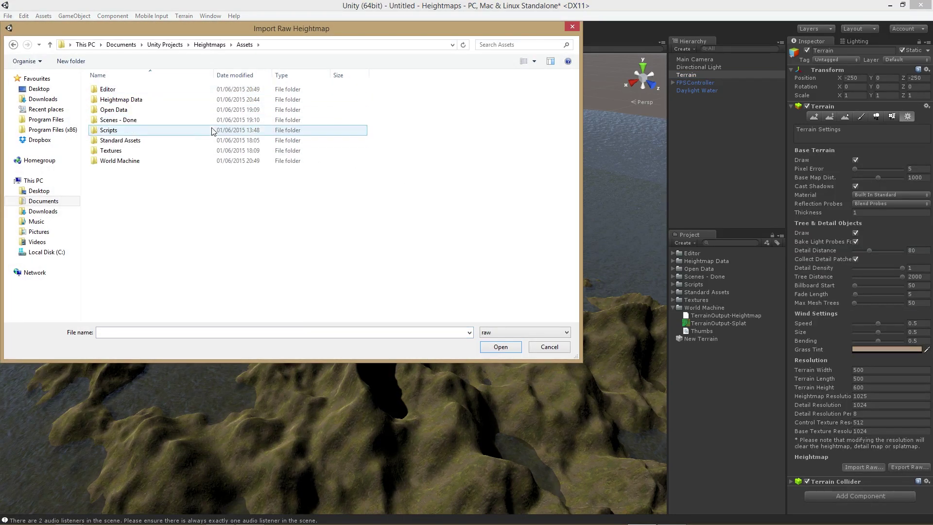
double_click(145, 162)
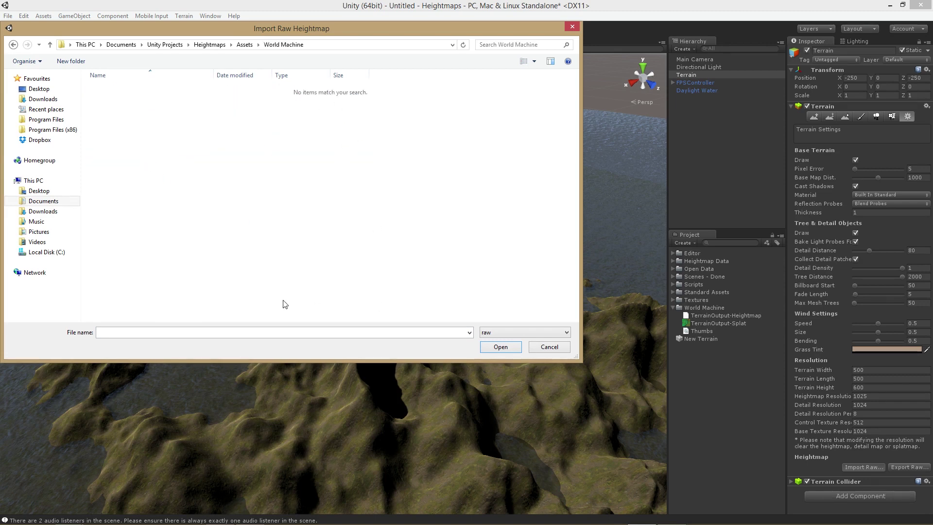
click(512, 332)
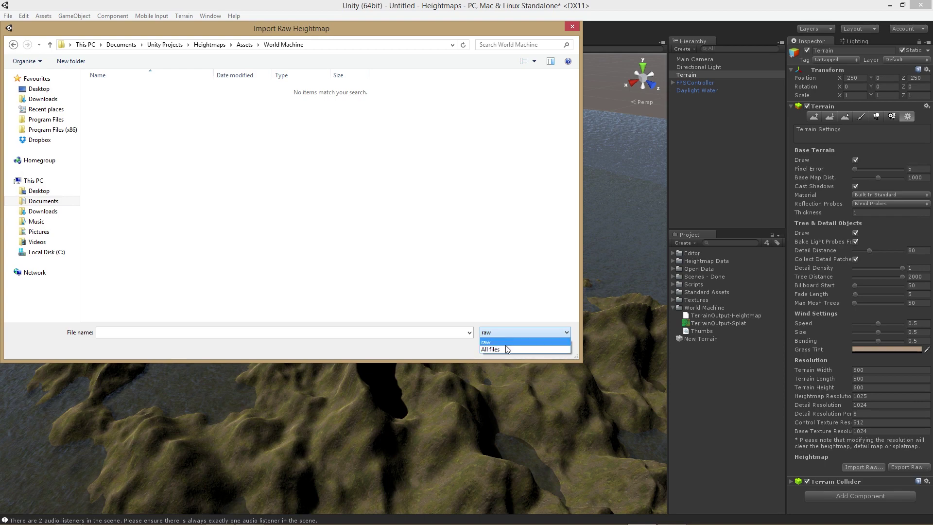
click(493, 349)
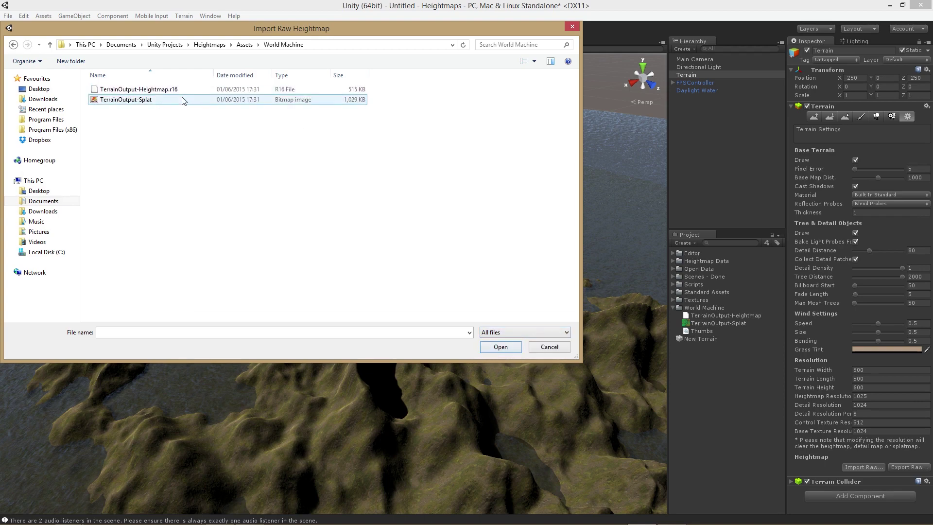
double_click(145, 89)
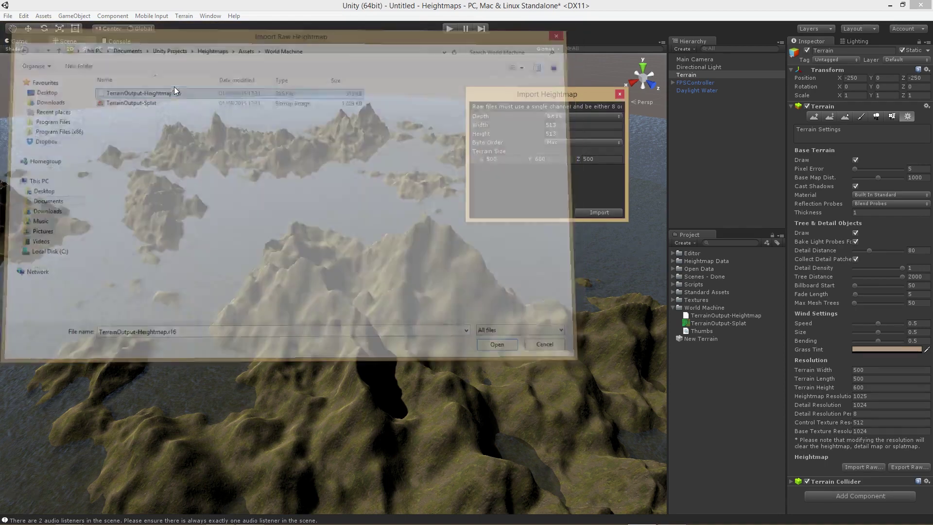
- Set the heightmap's byte order to Windows and import it onto the terrain
click(561, 142)
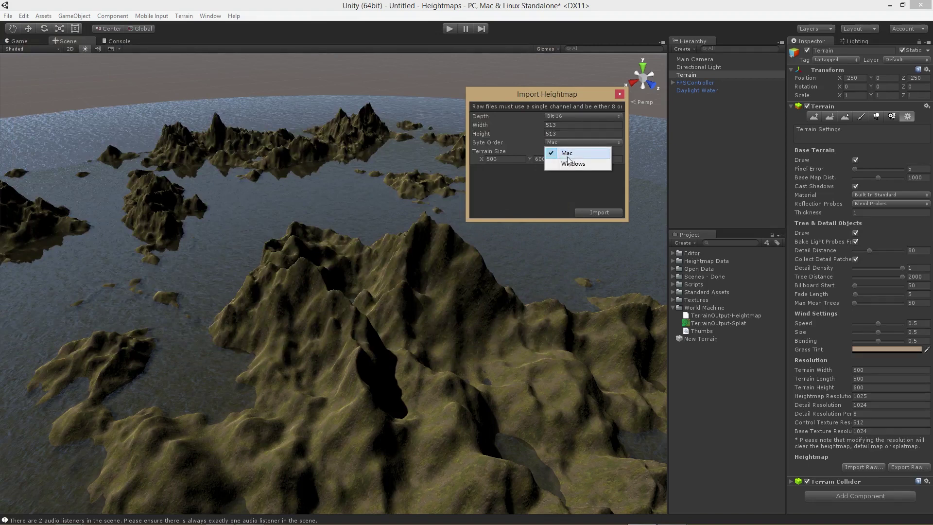
click(564, 161)
click(599, 212)
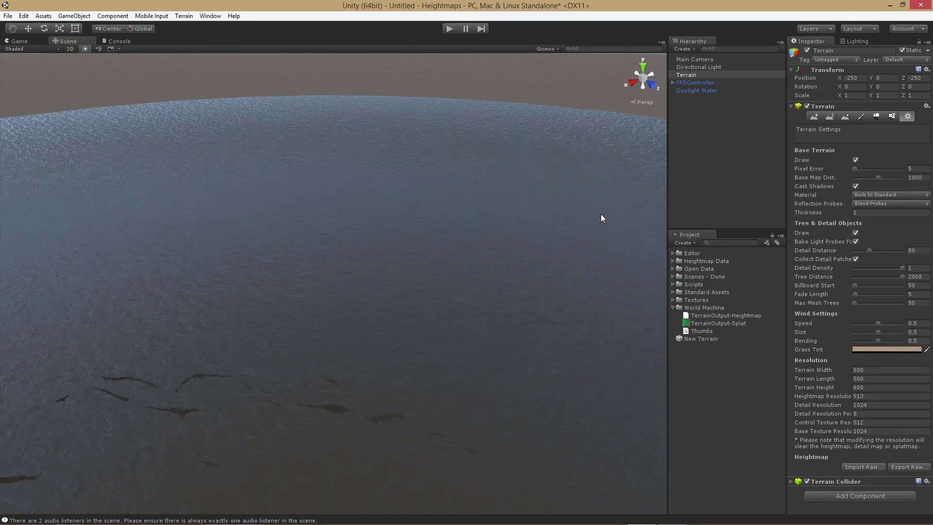
- Examine the imported World Machine terrain and its height above the water from several angles
alt+drag(542, 204, 313, 326)
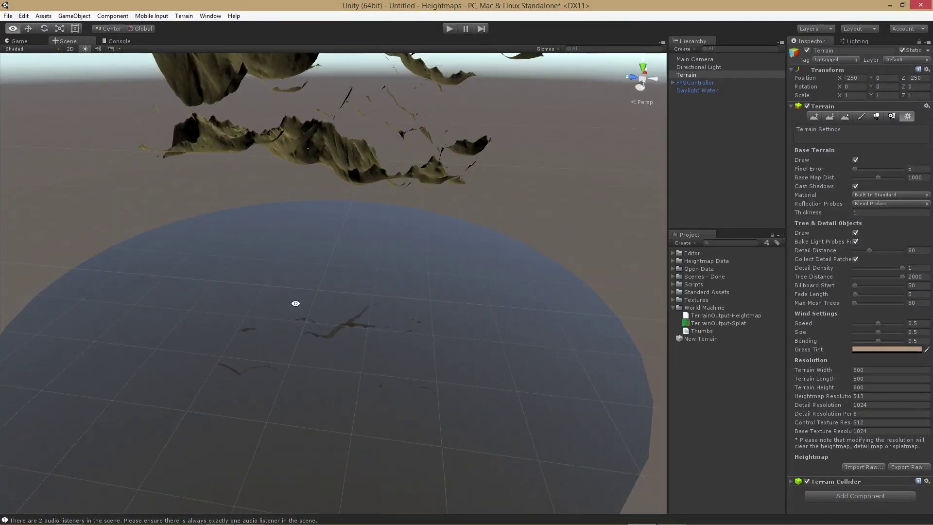
scroll(312, 326, down, 5)
click(313, 327)
alt+drag(246, 358, 874, 418)
scroll(340, 267, up, 5)
alt+drag(531, 277, 471, 334)
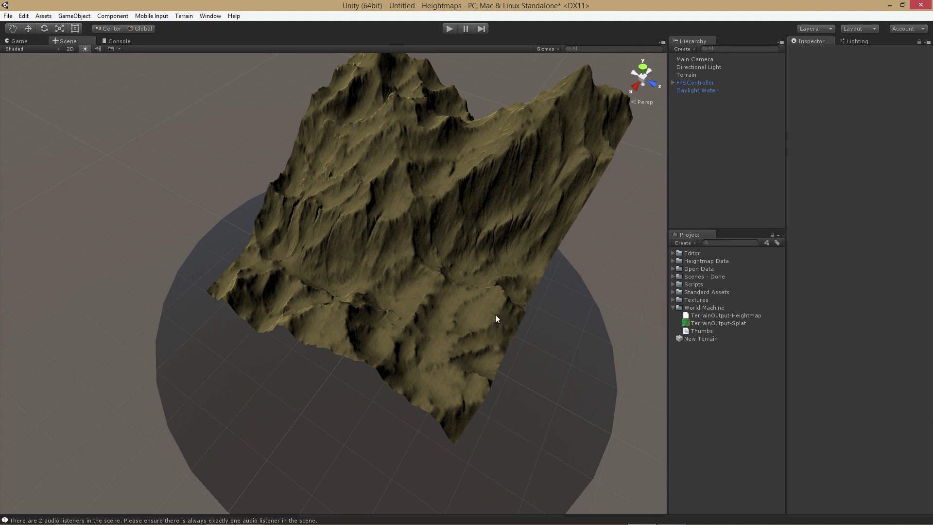
alt+drag(405, 266, 363, 206)
alt+drag(375, 188, 390, 256)
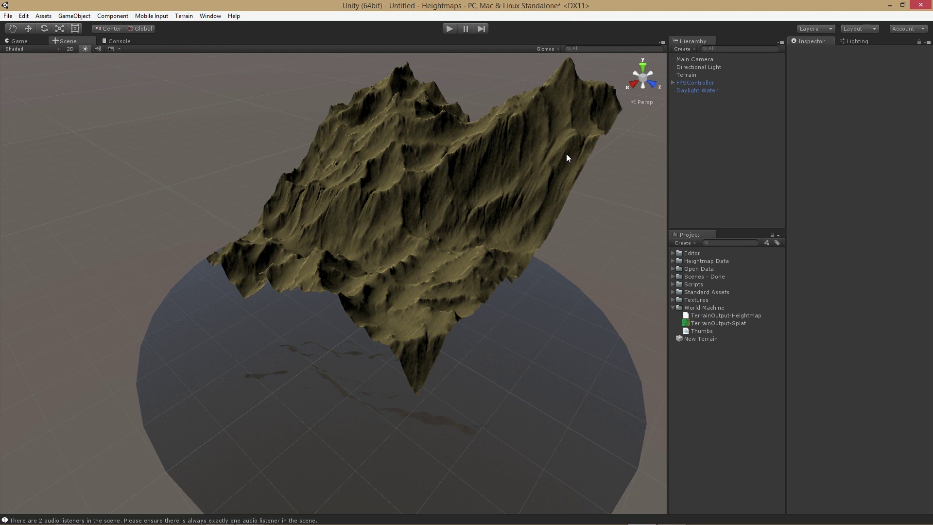
- Set the terrain's height to 300 in its resolution settings
click(707, 74)
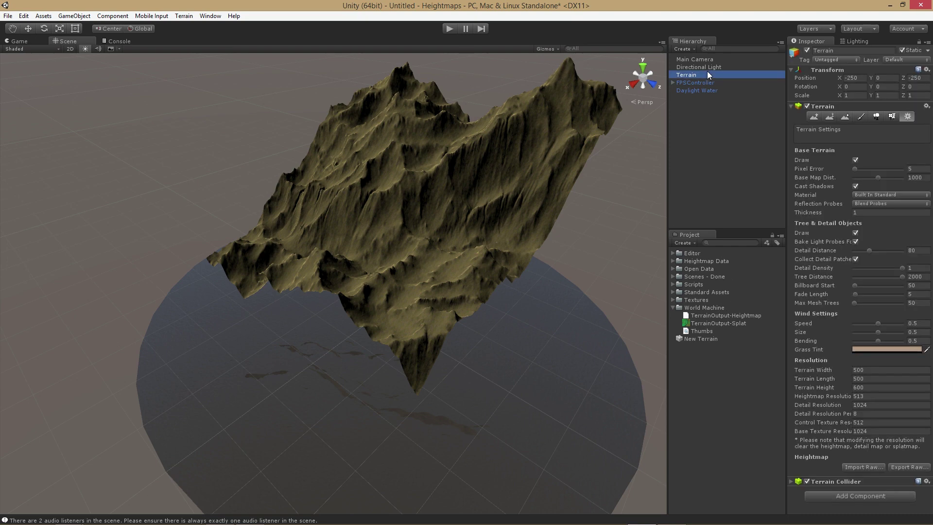
click(873, 386)
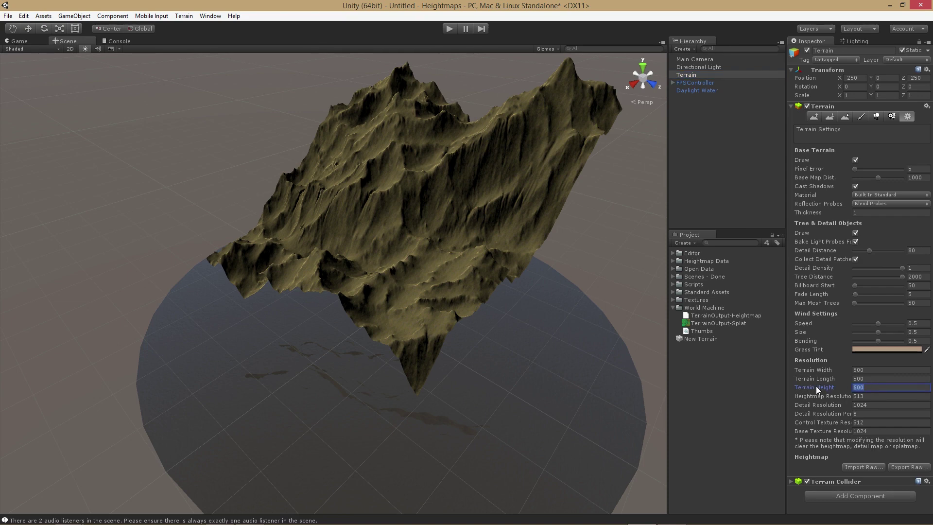
text(300)
key(Return)
alt+drag(530, 328, 481, 277)
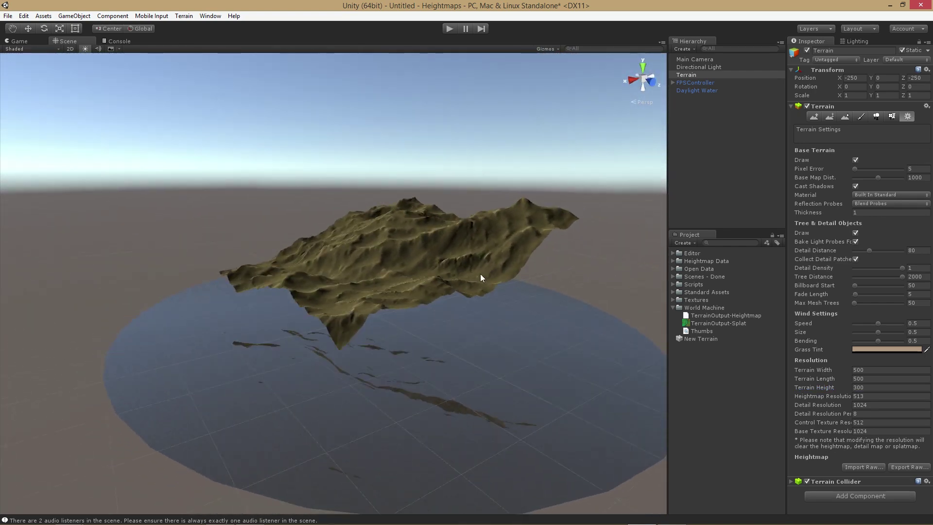
- Move the terrain down to a Y position of about -87 so its lower edges dip into the water
click(713, 75)
click(28, 28)
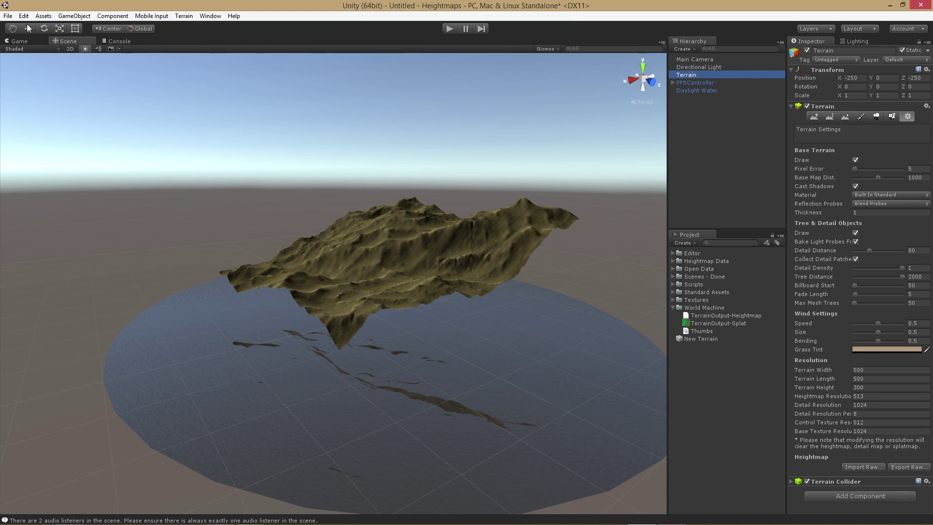
drag(379, 205, 675, 331)
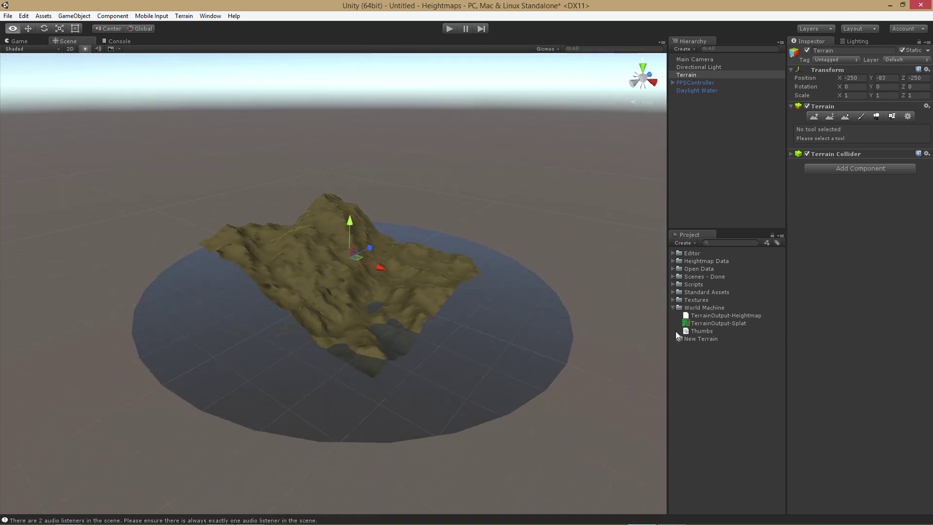
drag(348, 222, 363, 222)
alt+drag(562, 244, 434, 233)
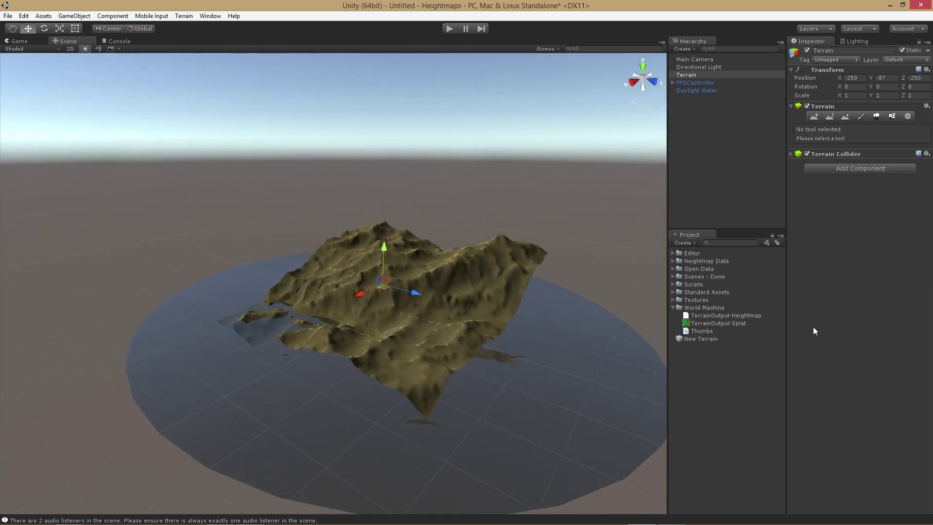
- Inspect the TerrainOutput-Splat and New Terrain assets, and examine the mountain slope up close
click(733, 325)
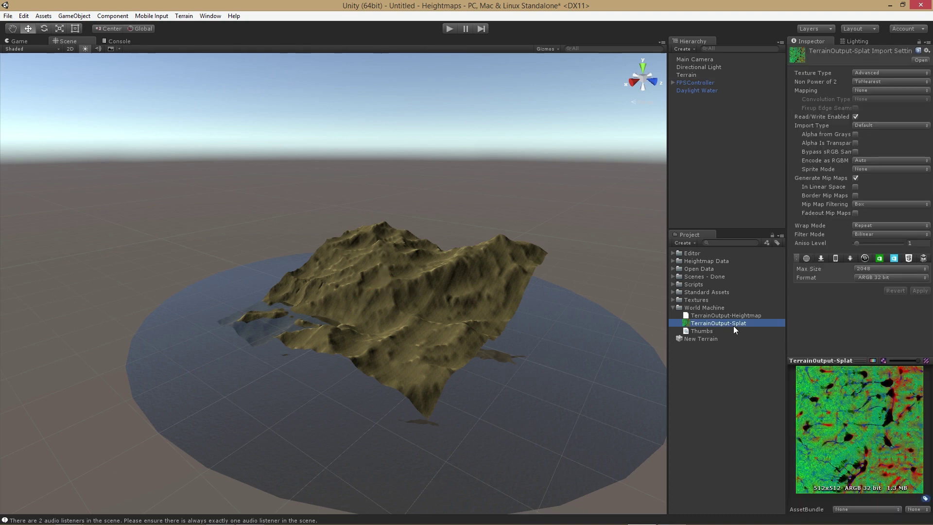
click(724, 338)
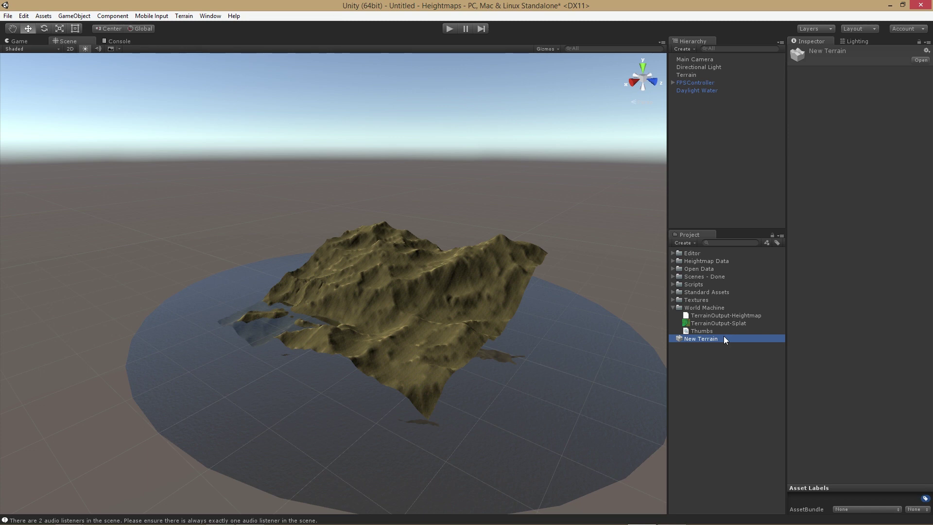
scroll(374, 362, up, 10)
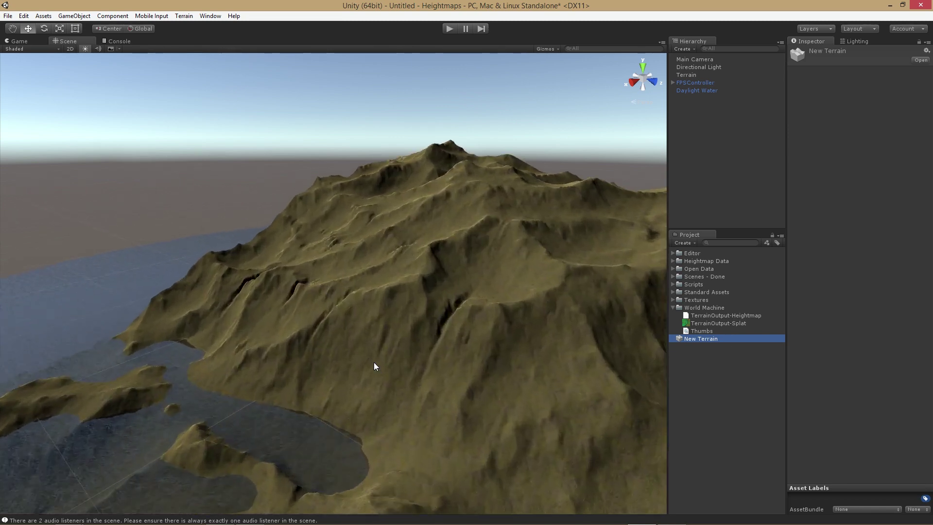
alt+drag(374, 362, 560, 307)
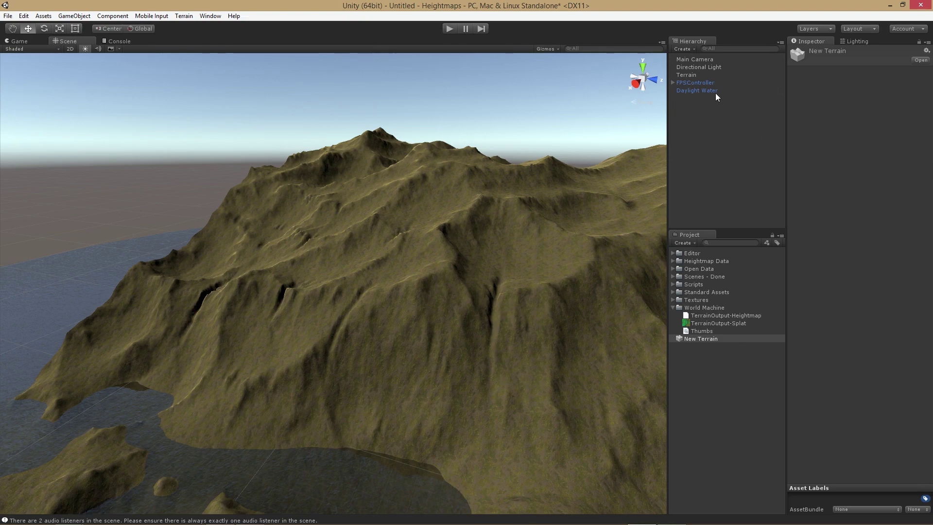
- Paint the green grass texture over the mountain's middle ridge and the cliff texture over part of that area
click(712, 75)
click(857, 117)
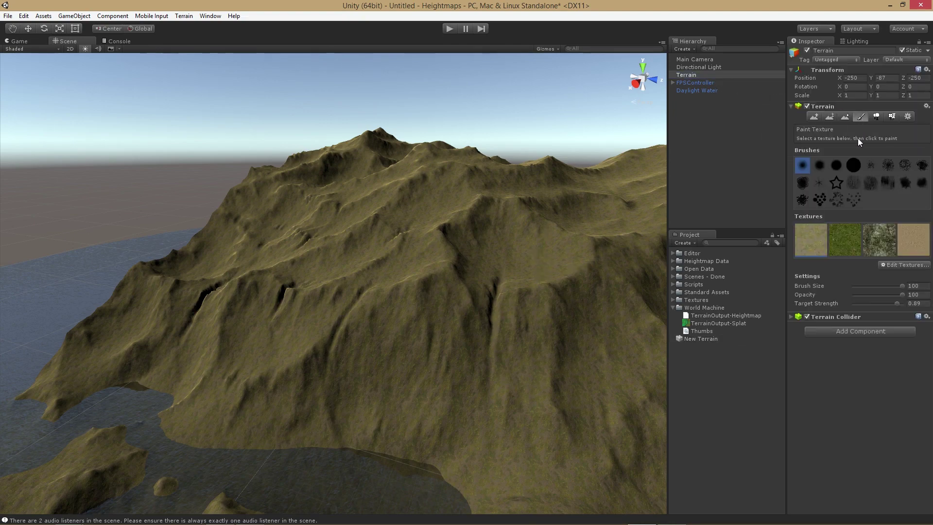
click(848, 236)
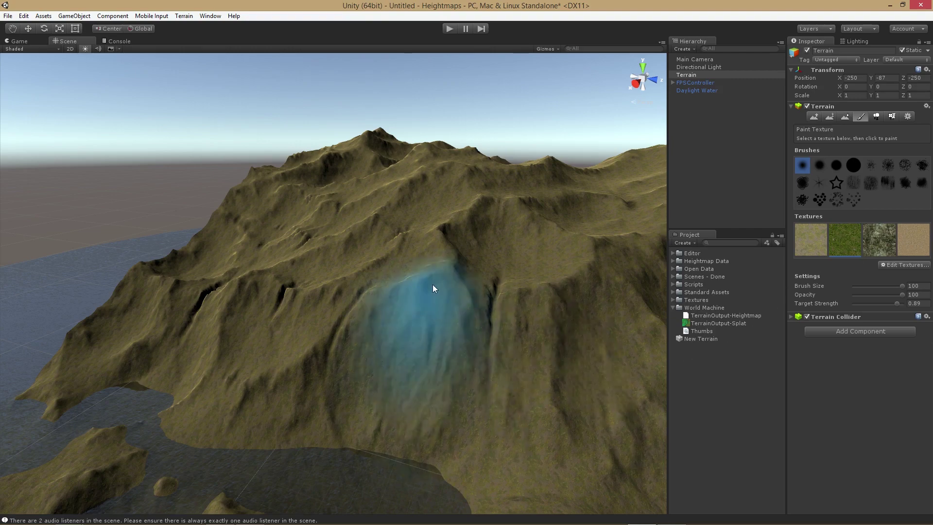
mouse_move(518, 246)
mouse_down()
mouse_move(514, 260)
mouse_move(559, 243)
mouse_up()
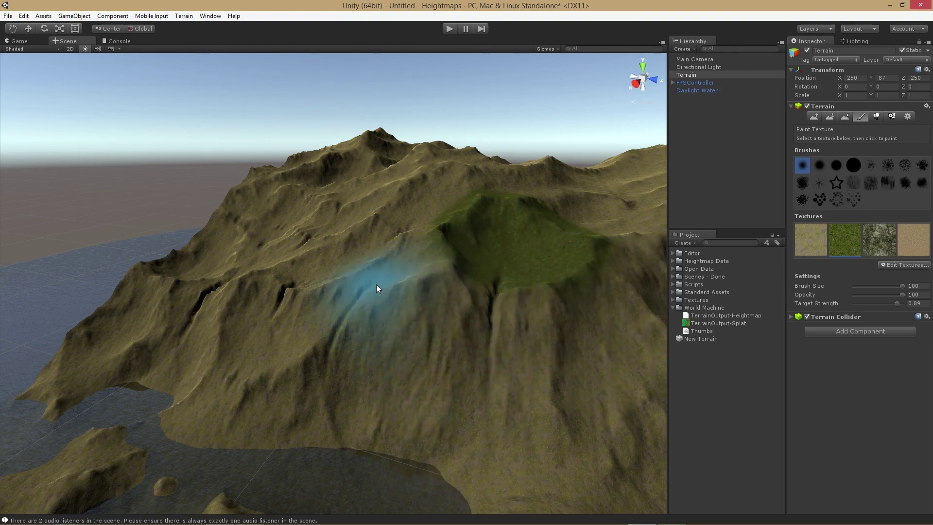
drag(386, 226, 292, 262)
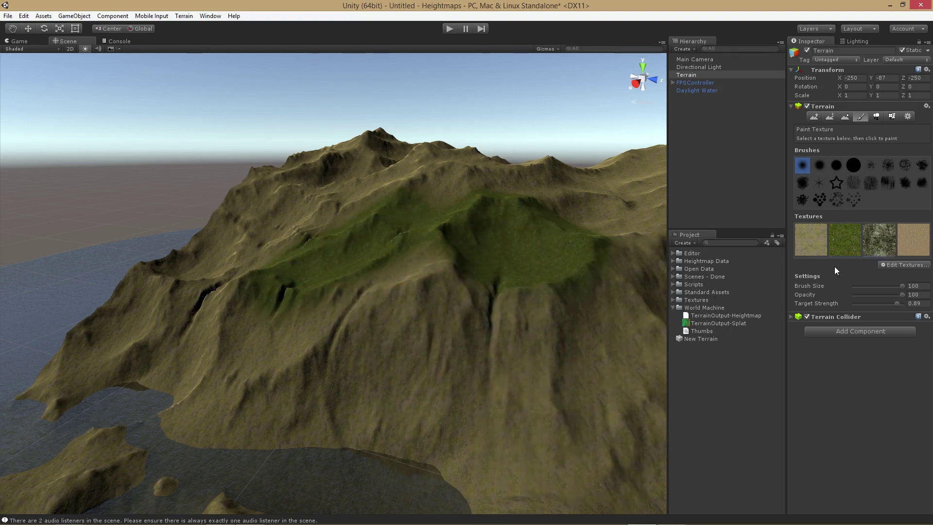
drag(391, 273, 466, 257)
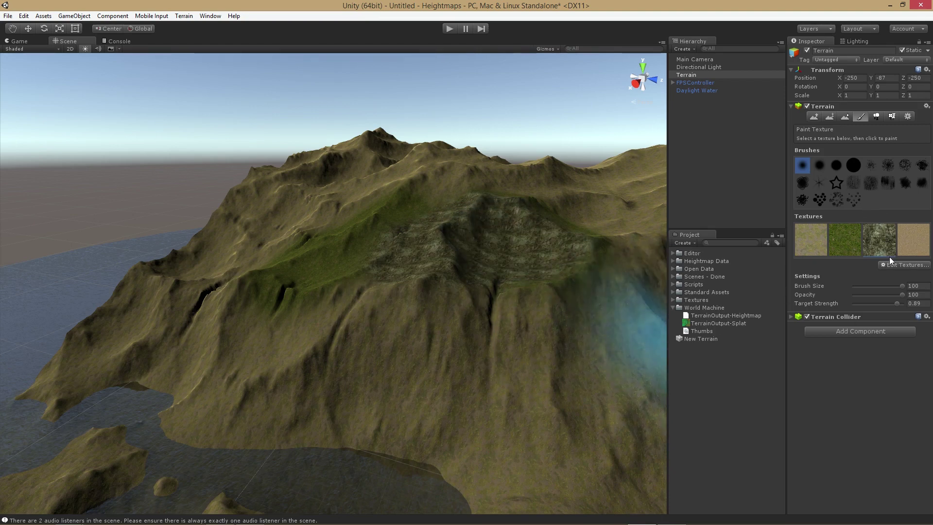
- Paint cliff texture patches on the lower slopes using a speckled brush with size 25 and opacity 17
click(867, 286)
drag(867, 285, 865, 286)
click(862, 294)
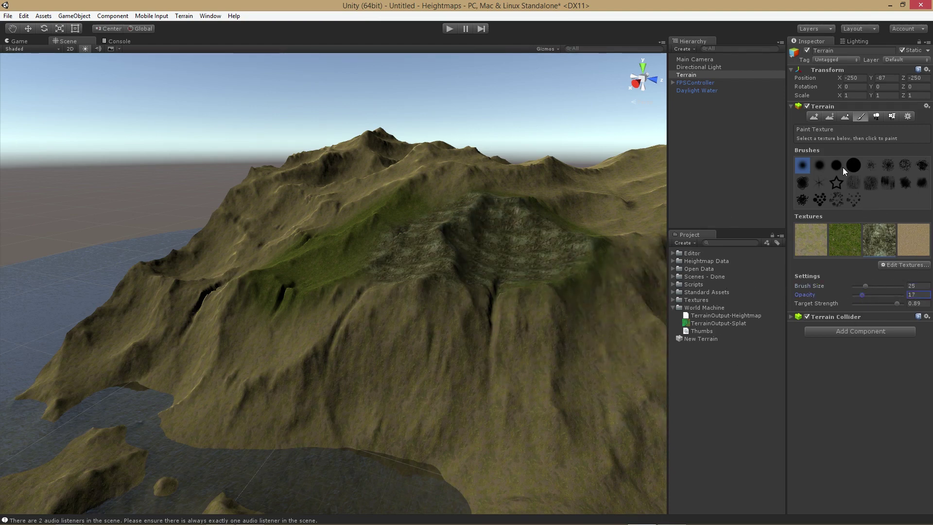
click(870, 165)
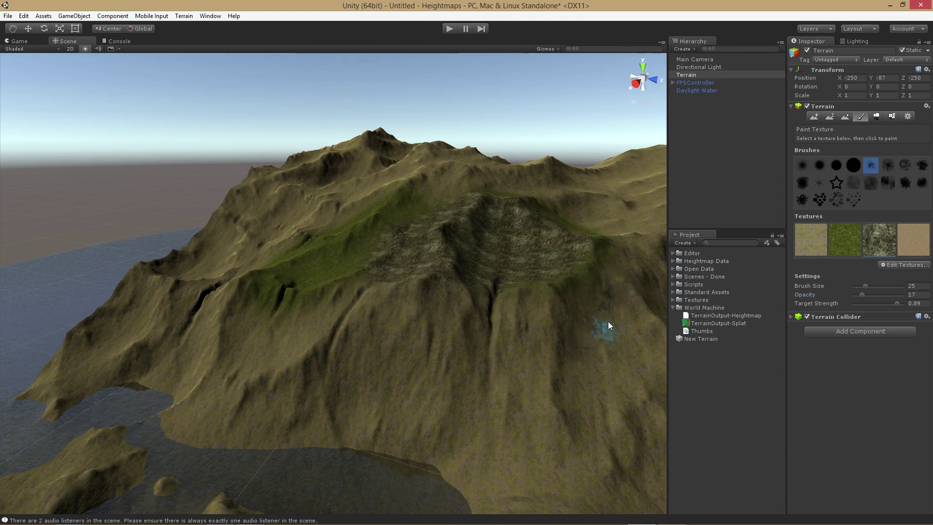
mouse_move(524, 391)
mouse_down()
mouse_move(505, 349)
mouse_move(516, 408)
mouse_up()
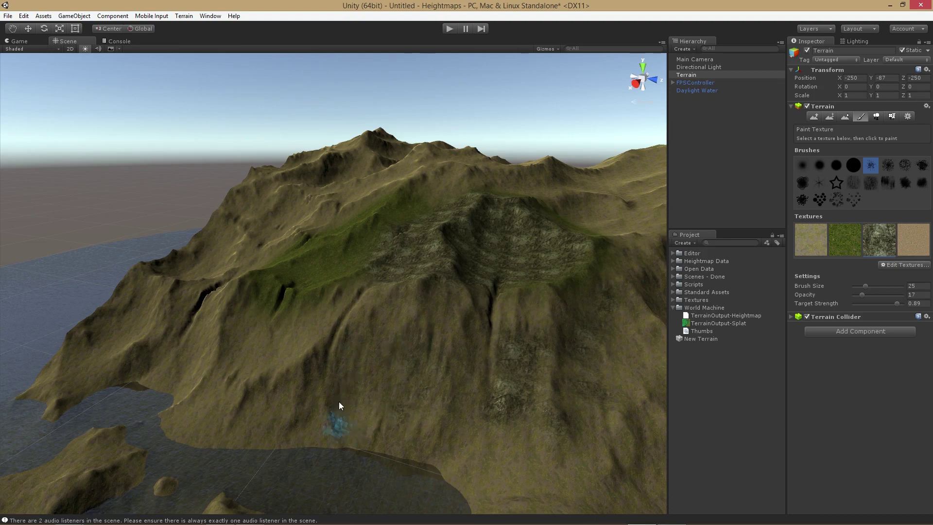
mouse_move(411, 417)
mouse_down()
mouse_move(348, 429)
mouse_move(478, 434)
mouse_move(409, 432)
mouse_move(386, 353)
mouse_up()
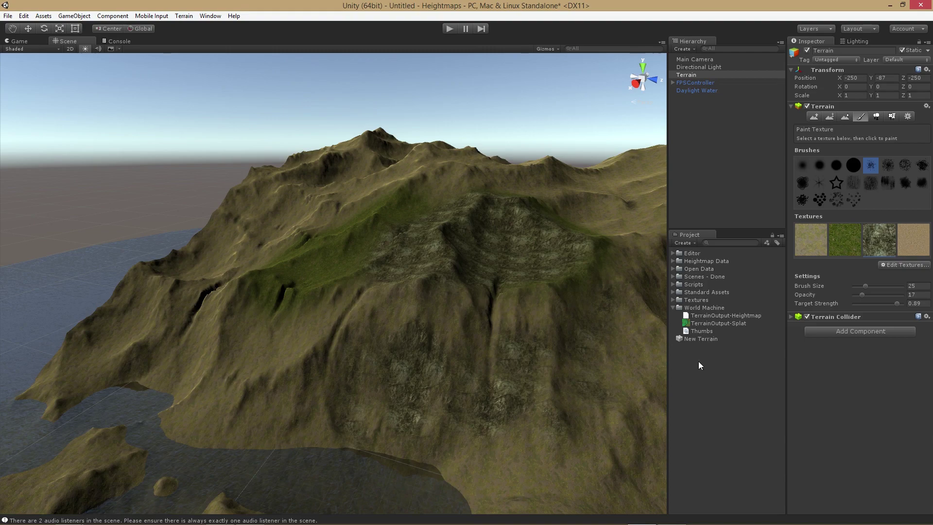
- Save the scene as Main in the Assets folder and expand the New Terrain asset
key(ctrl+s)
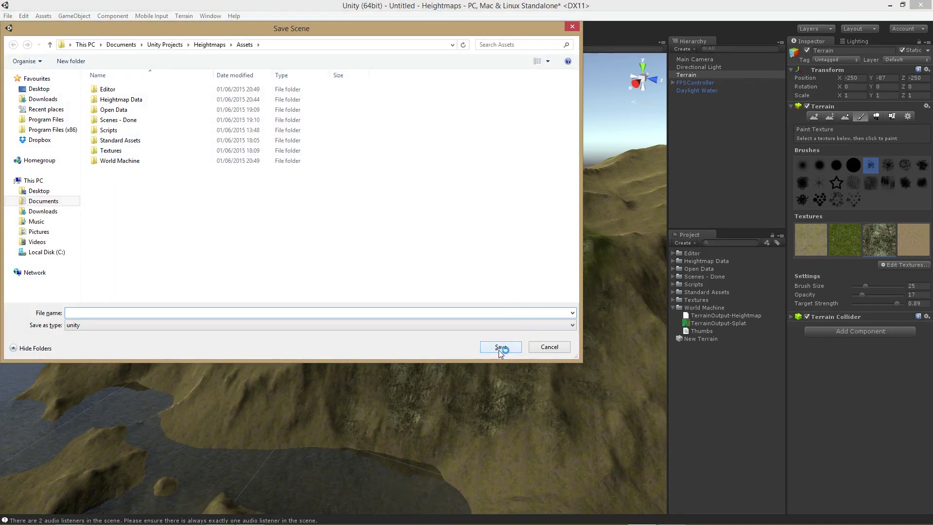
text(Main)
key(Return)
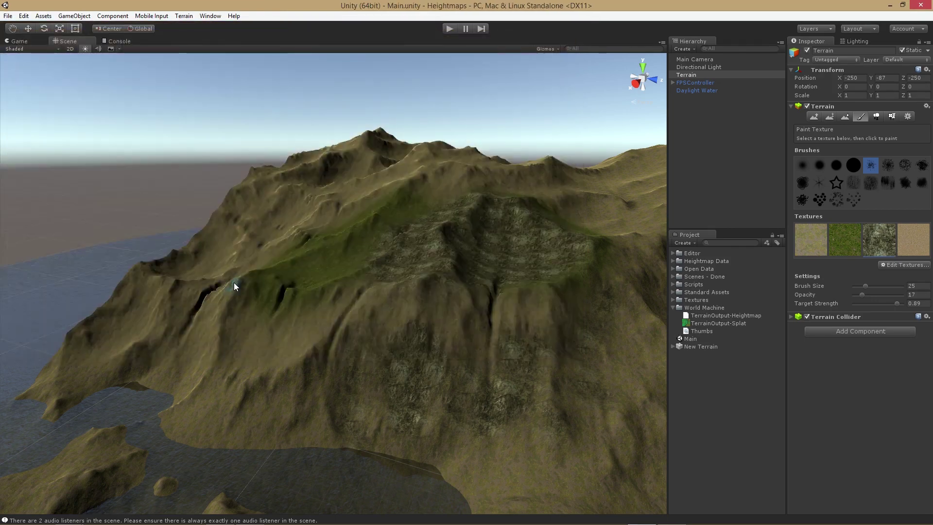
click(672, 346)
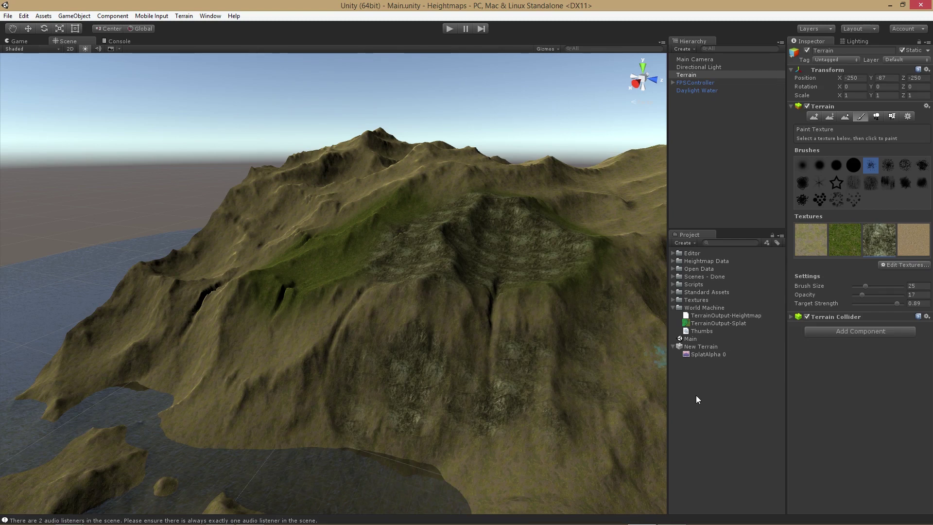
- Inspect the SplatAlpha 0 and TerrainOutput-Splat textures, and check that the Replace Splatmap command is available
click(714, 354)
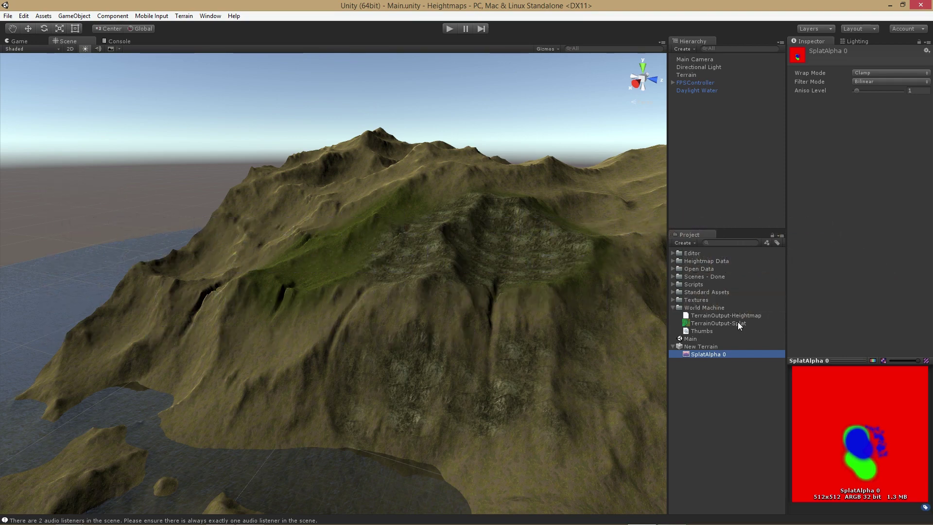
click(738, 325)
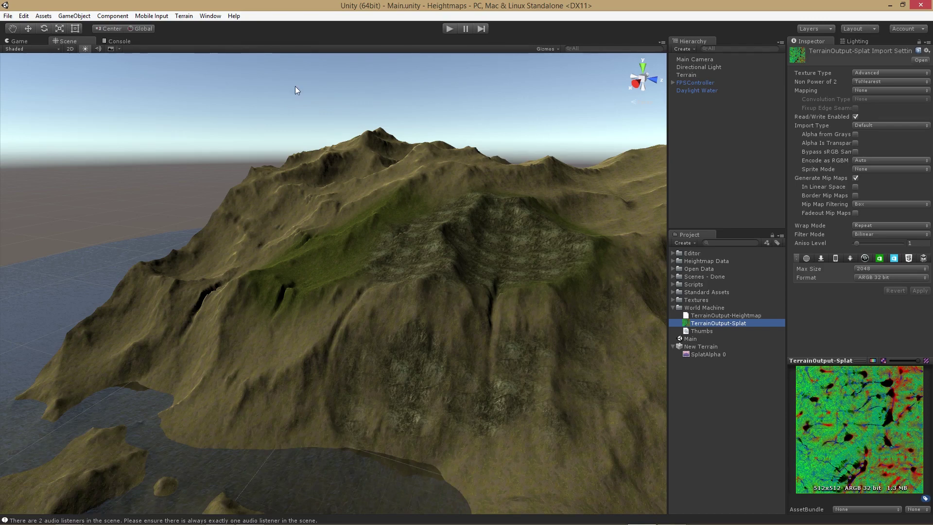
click(147, 18)
mouse_move(184, 16)
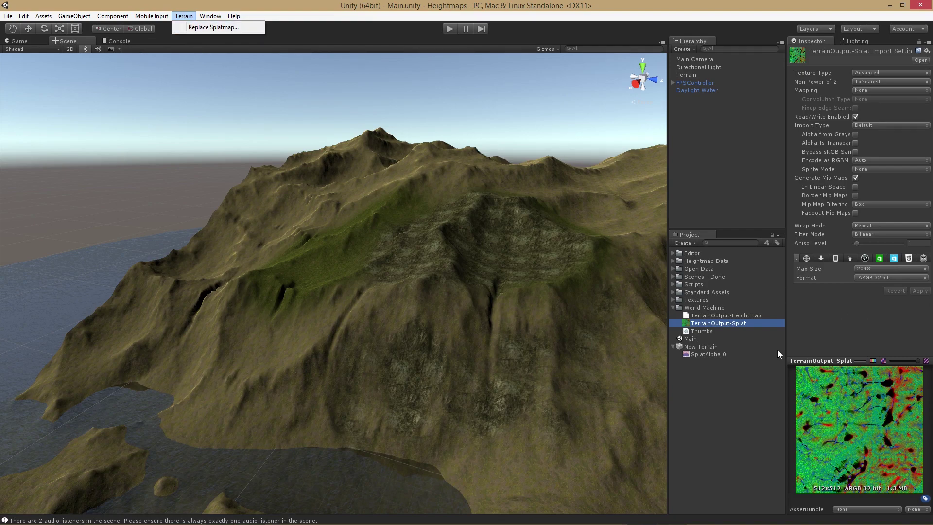
mouse_move(212, 18)
- Open the ReplaceSplatmap script from the Editor folder in MonoDevelop, read through its code, and return to Unity
click(673, 252)
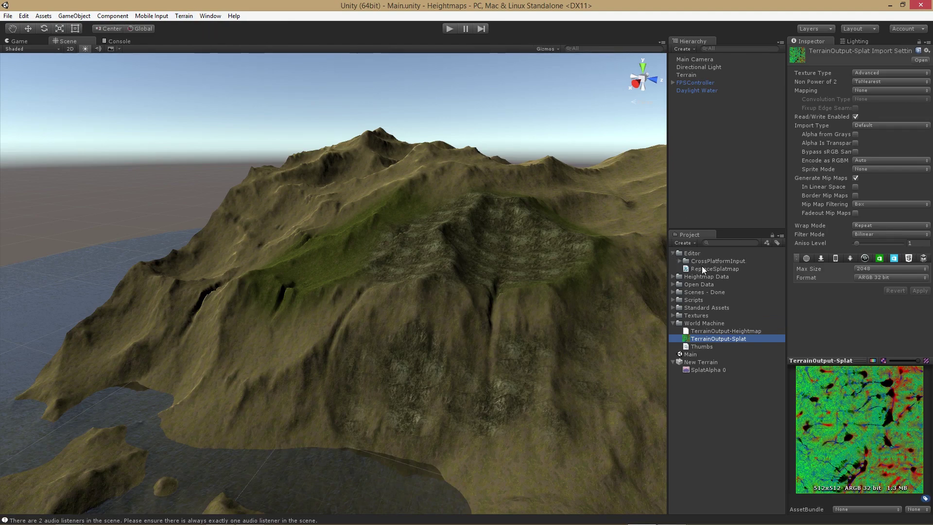
click(702, 267)
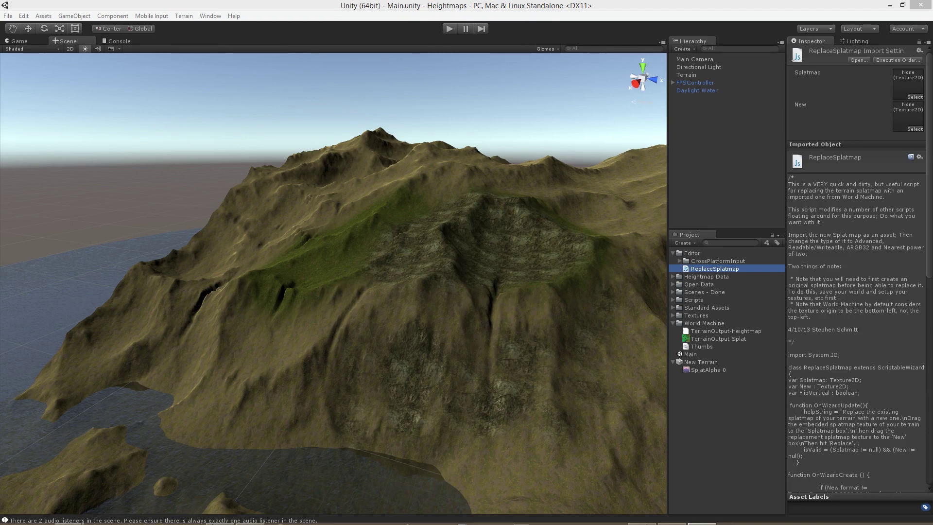
mouse_move(216, 520)
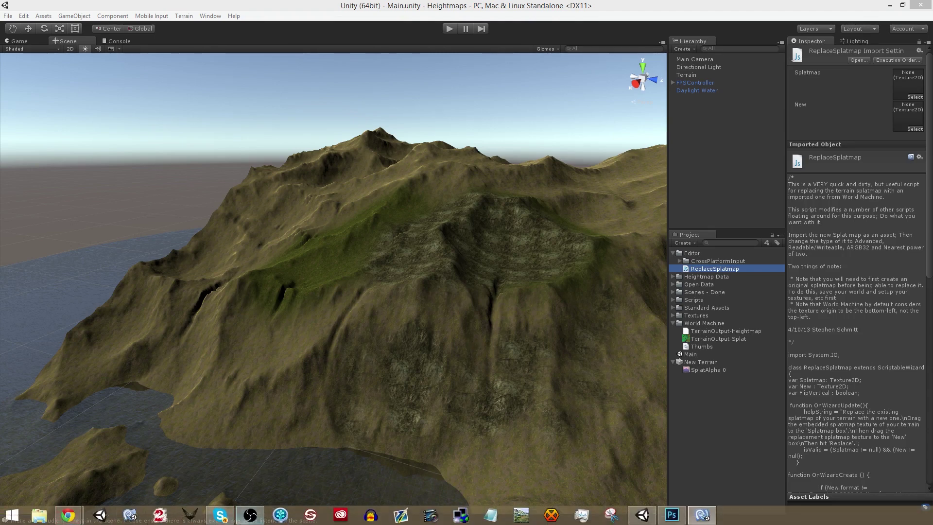
click(702, 516)
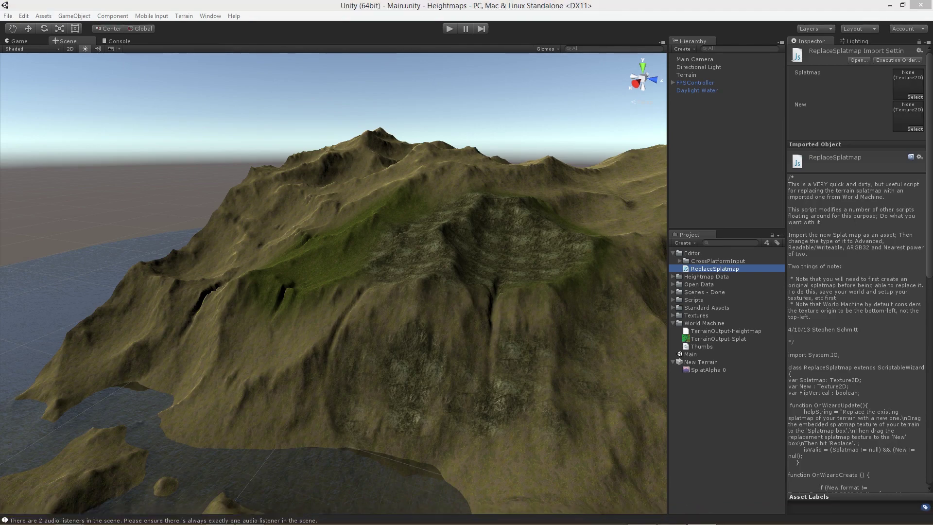
scroll(193, 215, down, 6)
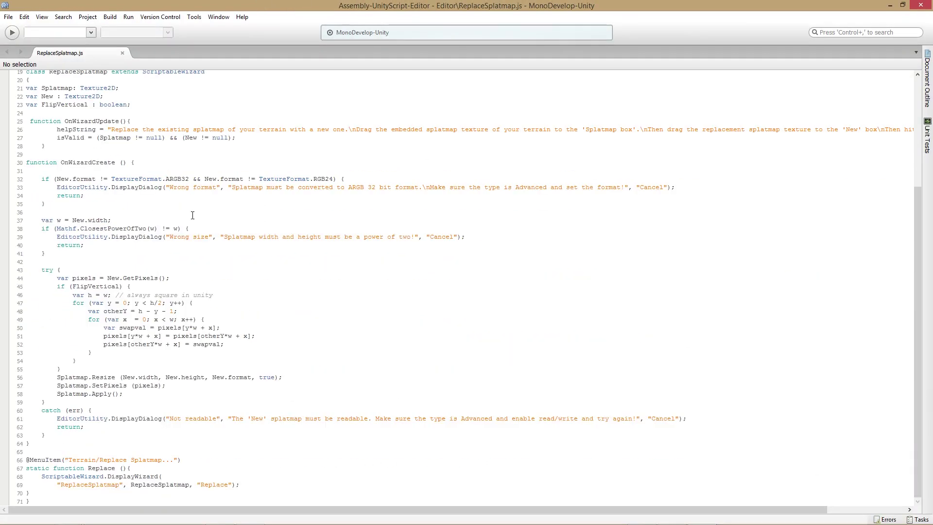
scroll(192, 214, up, 2)
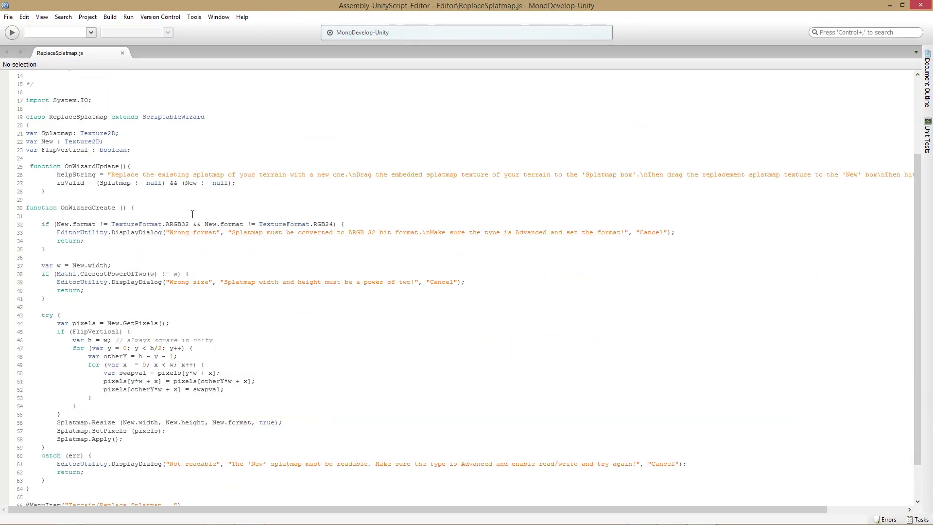
scroll(192, 214, up, 4)
scroll(193, 214, down, 6)
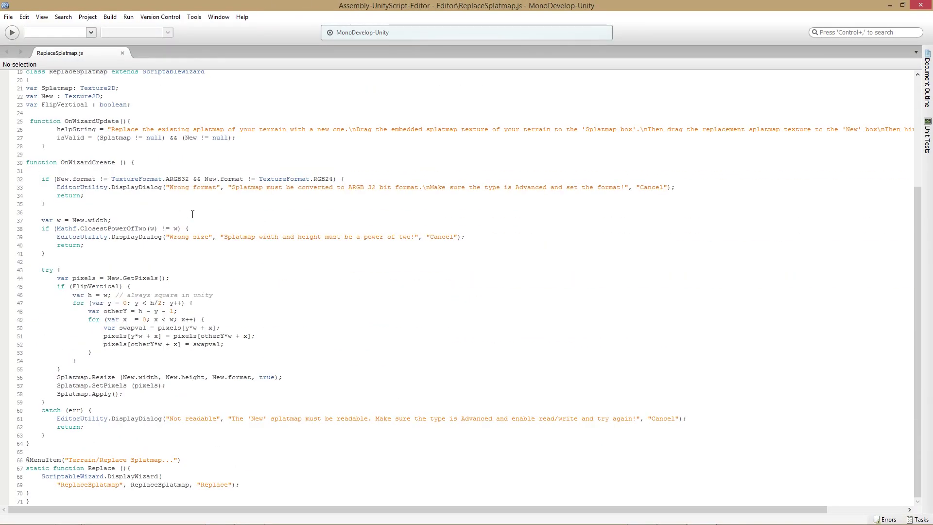
scroll(193, 214, up, 2)
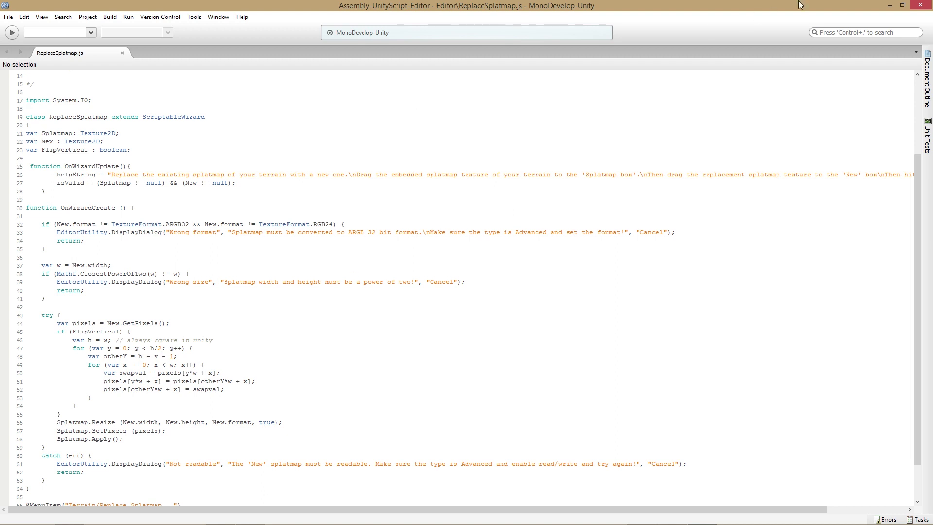
key(alt+Tab)
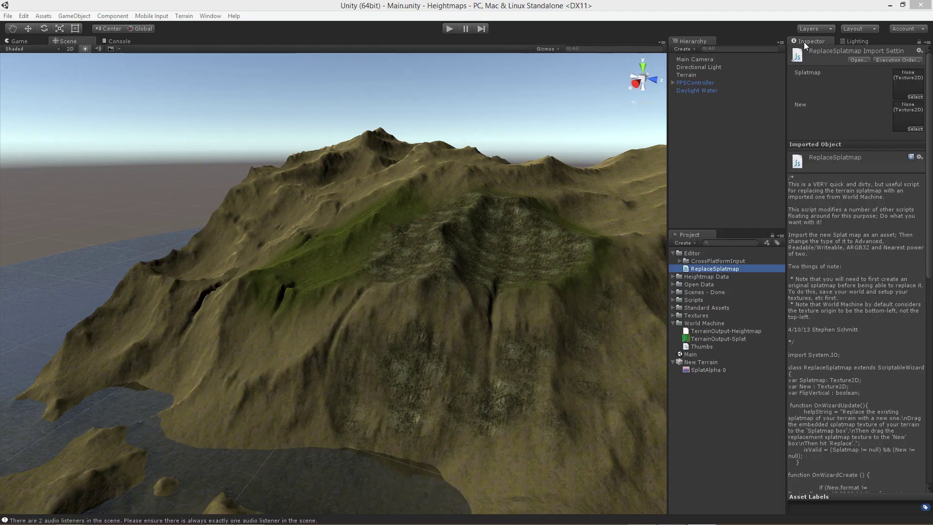
- Set the TerrainOutput-Splat import settings to Advanced texture type and ARGB 32 bit format, with Read/Write Enabled
click(804, 42)
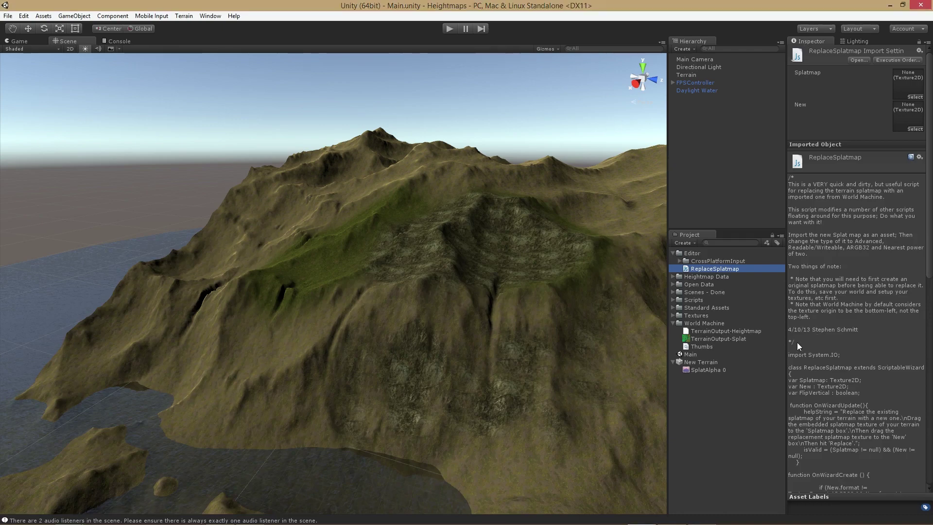
click(743, 337)
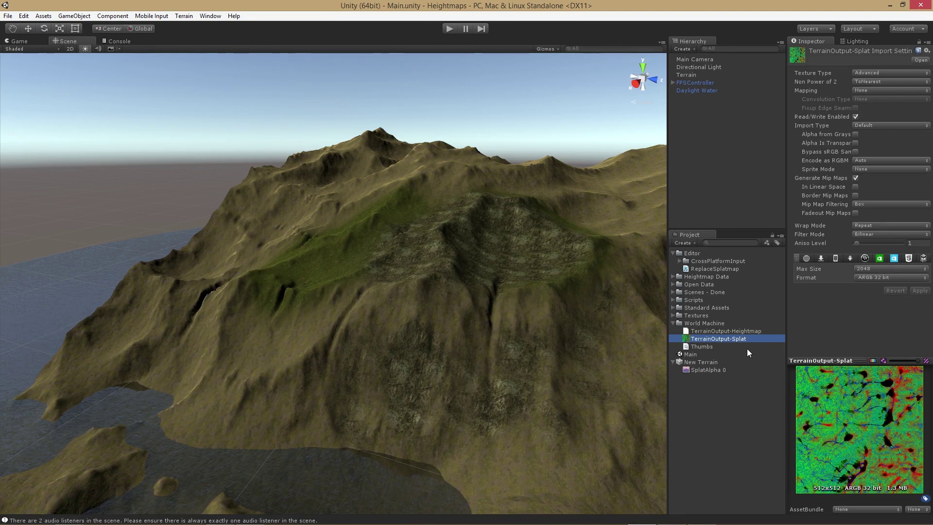
click(870, 74)
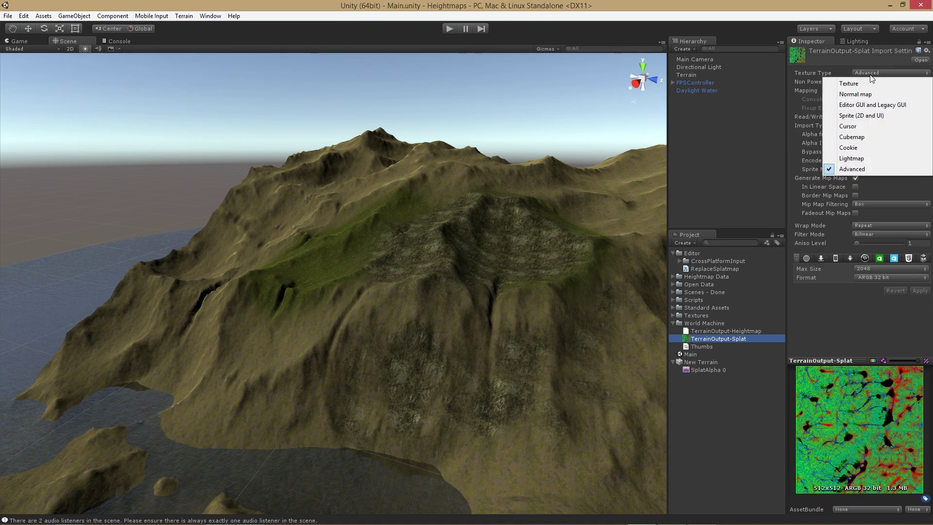
click(850, 168)
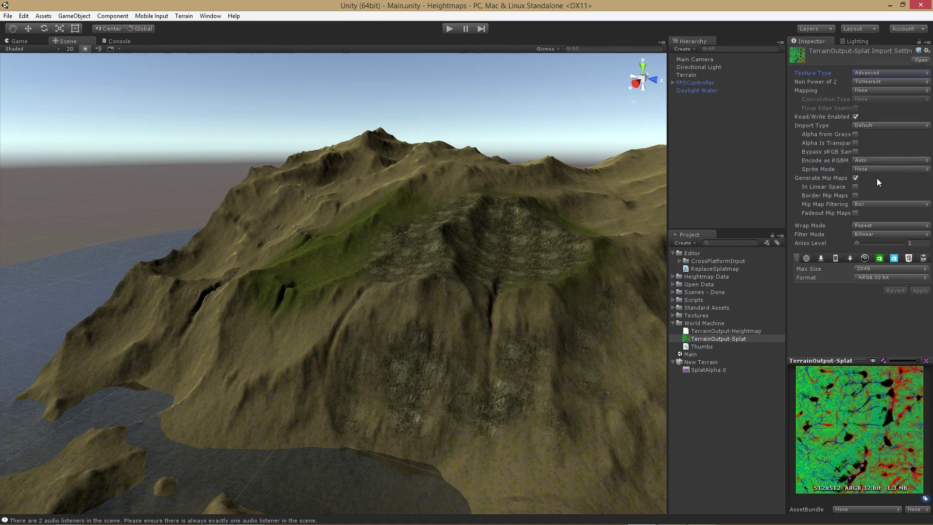
click(865, 278)
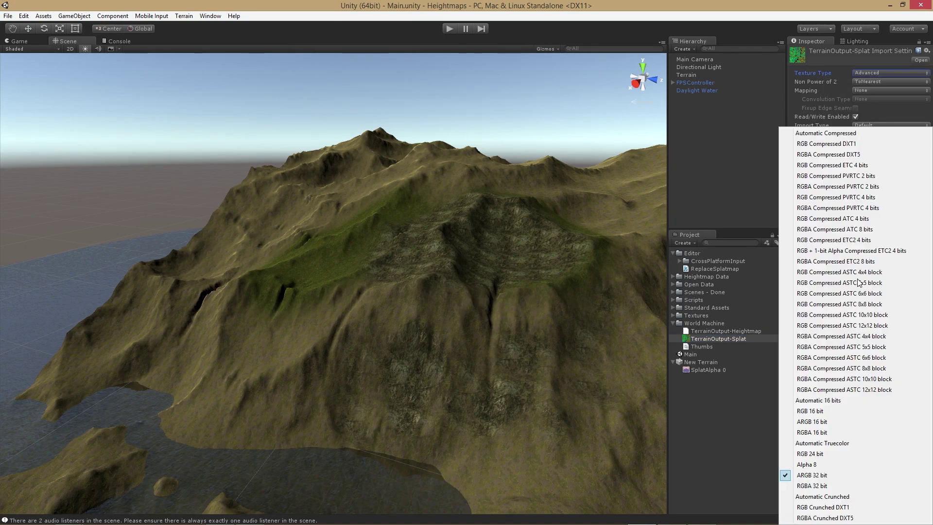
click(849, 475)
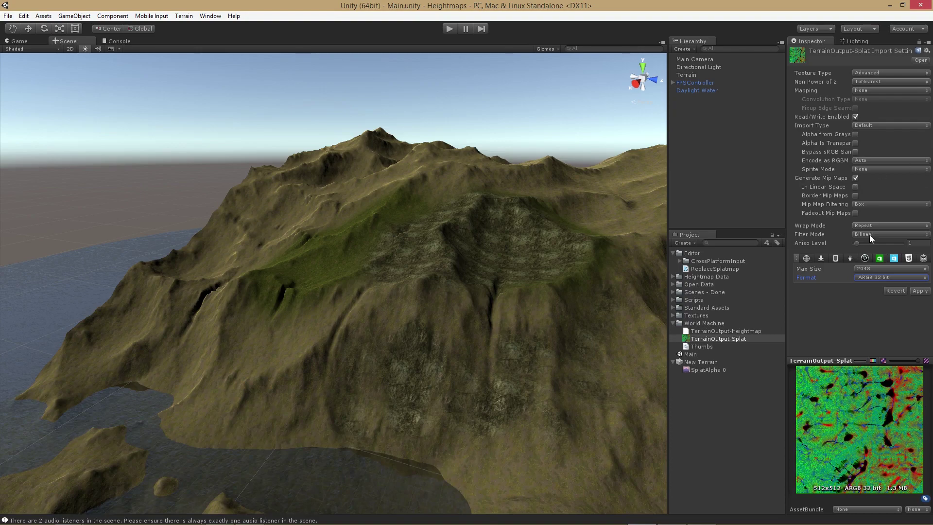
click(855, 116)
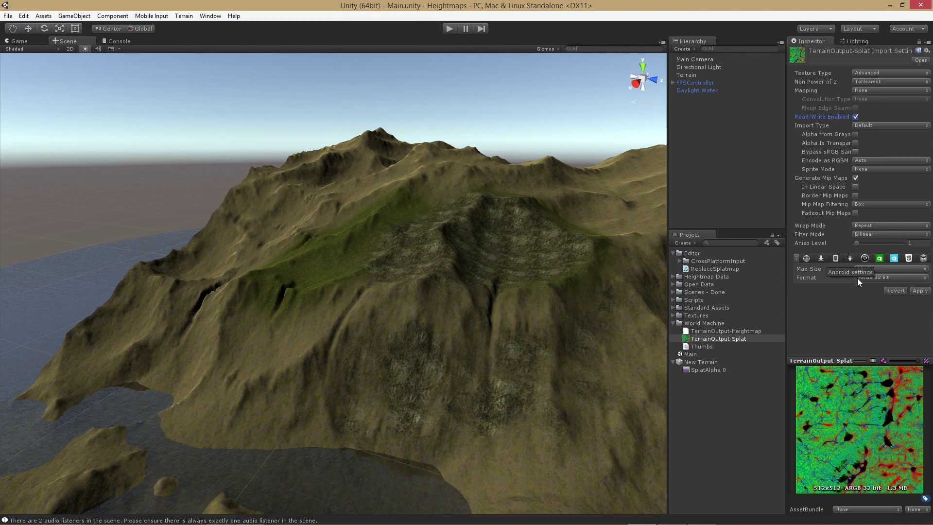
- Replace the SplatAlpha 0 splatmap with TerrainOutput-Splat without vertical flipping, applying the pending import settings
click(184, 17)
click(208, 28)
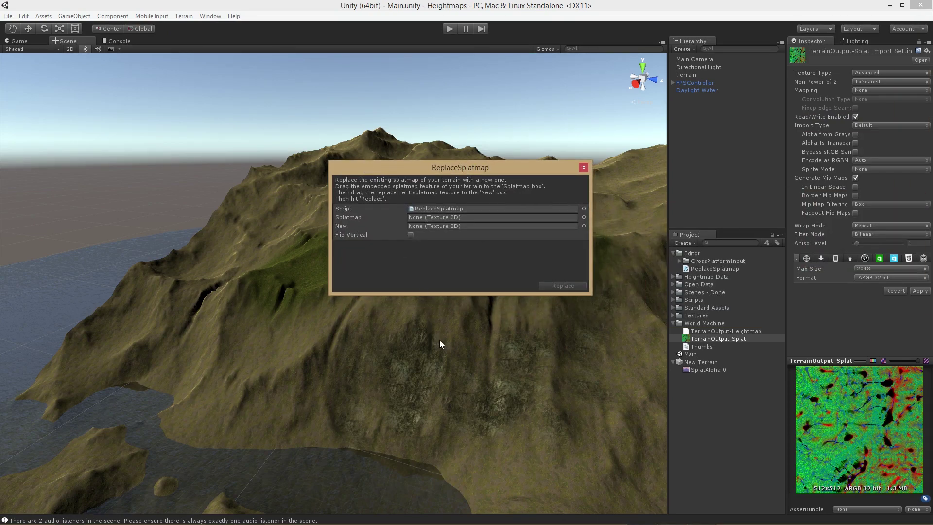
drag(712, 340, 436, 227)
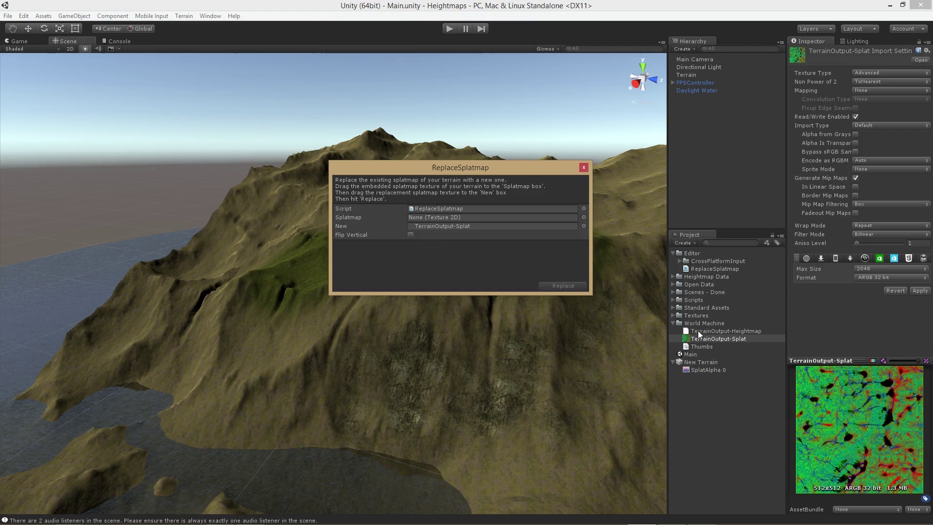
click(721, 365)
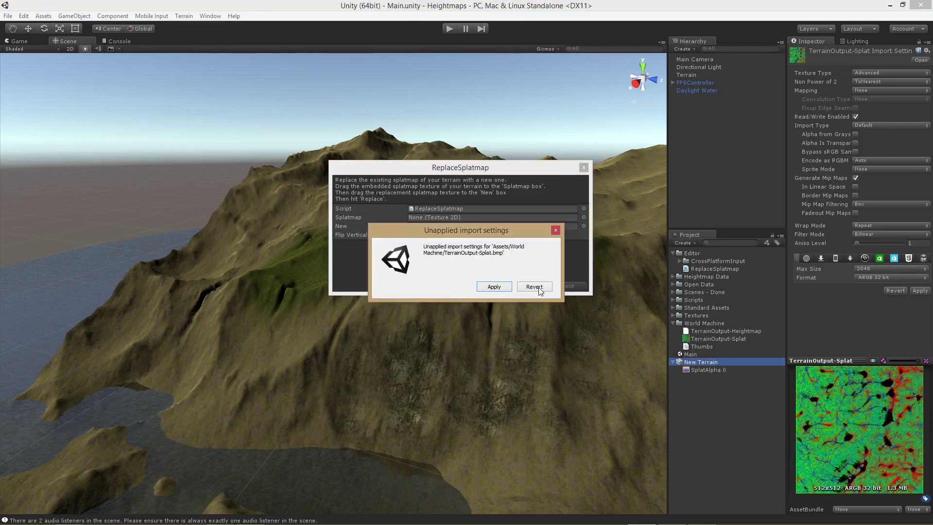
click(493, 288)
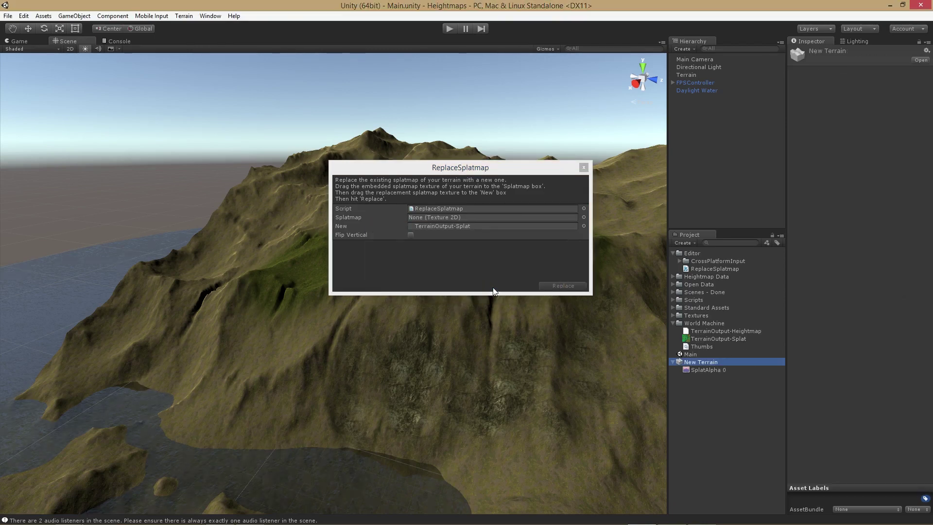
drag(710, 369, 453, 217)
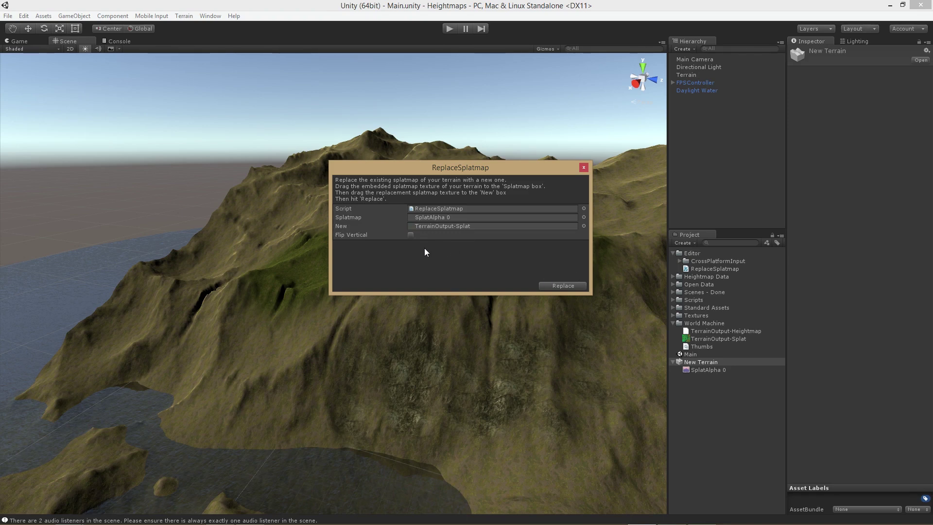
click(562, 285)
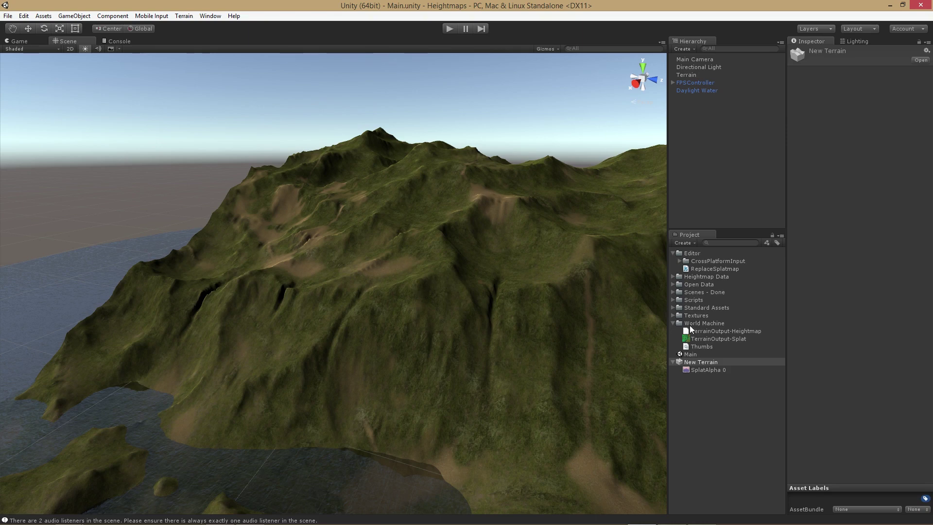
- Replace the SplatAlpha 0 splatmap with TerrainOutput-Splat again, with Flip Vertical enabled
click(184, 16)
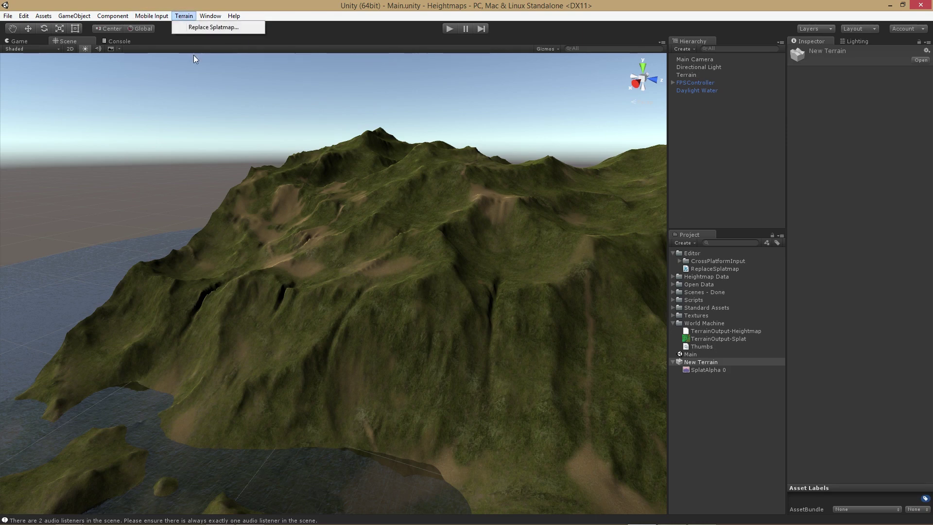
click(210, 28)
drag(699, 368, 471, 222)
drag(714, 338, 459, 229)
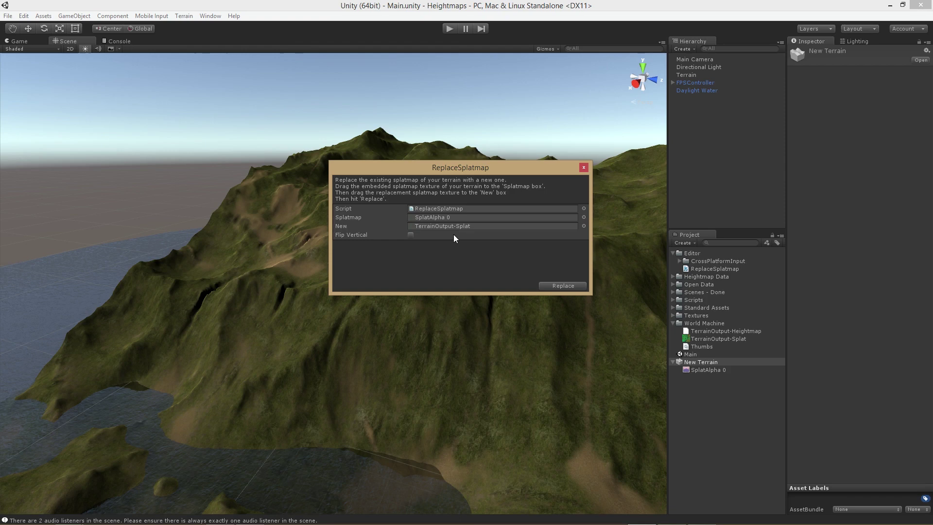
click(411, 235)
click(582, 287)
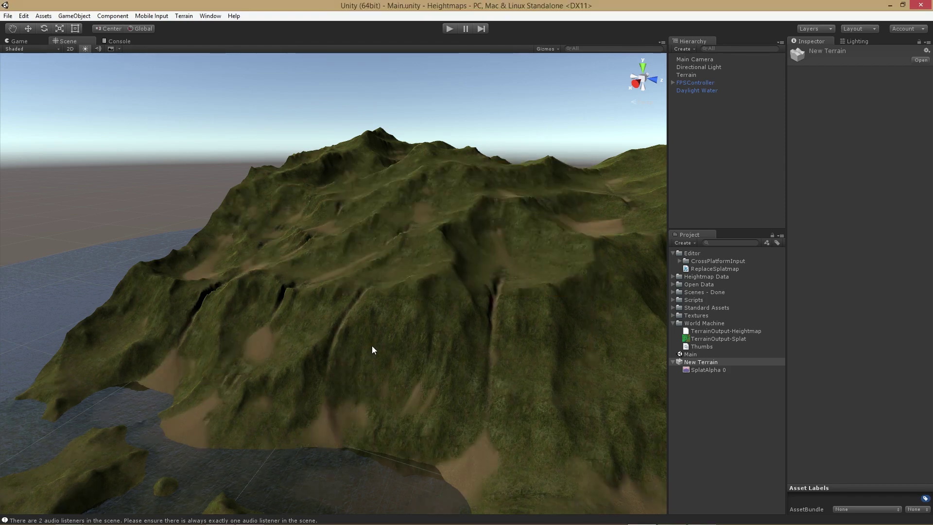
- Examine the retextured mountain and briefly run the game to check where the player starts
alt+drag(370, 343, 305, 335)
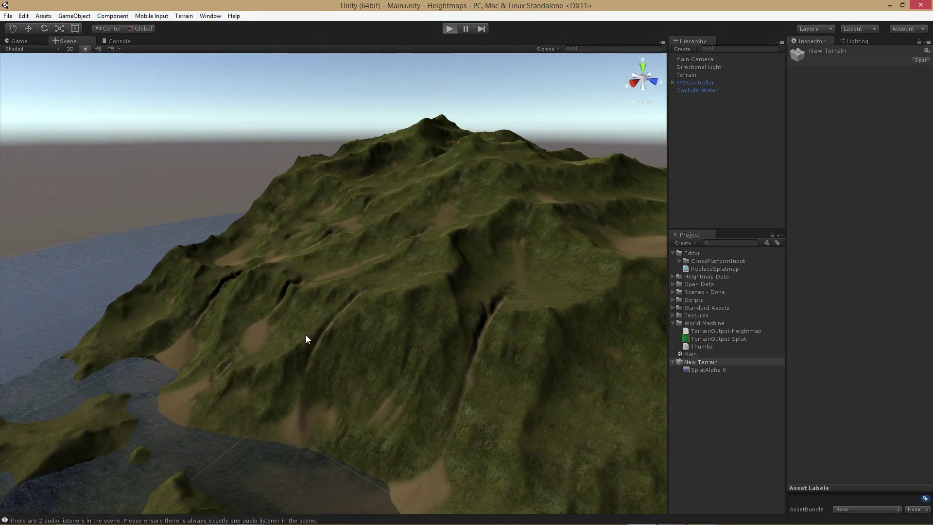
key(ctrl+p)
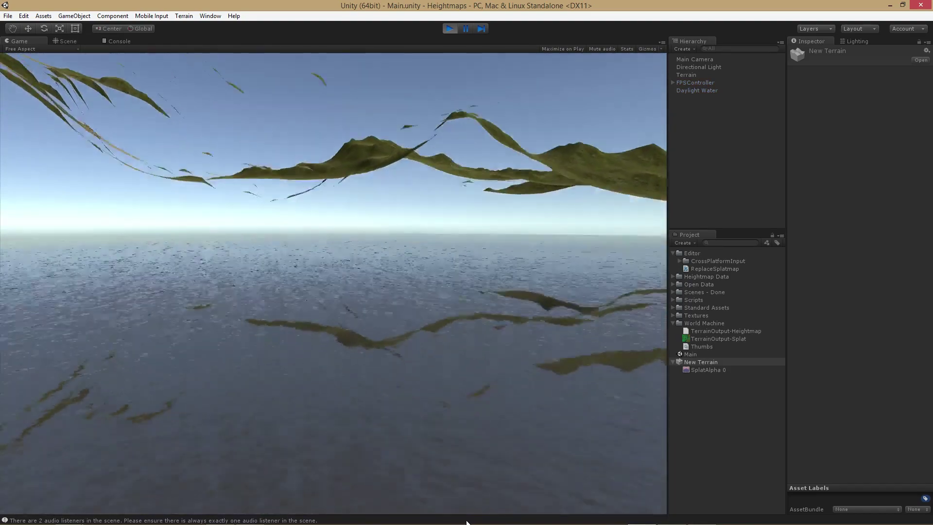
key(ctrl+p)
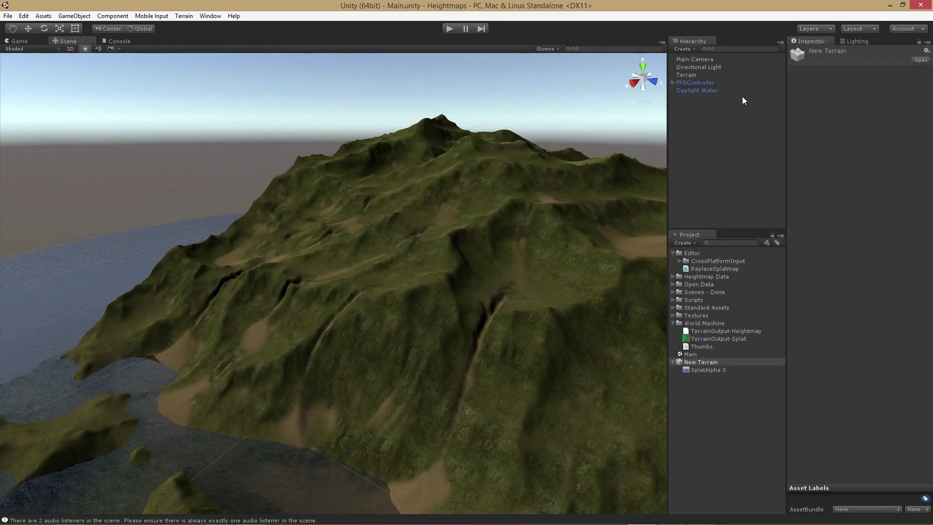
- Set the FPSController's Y position to 100
click(724, 83)
click(897, 87)
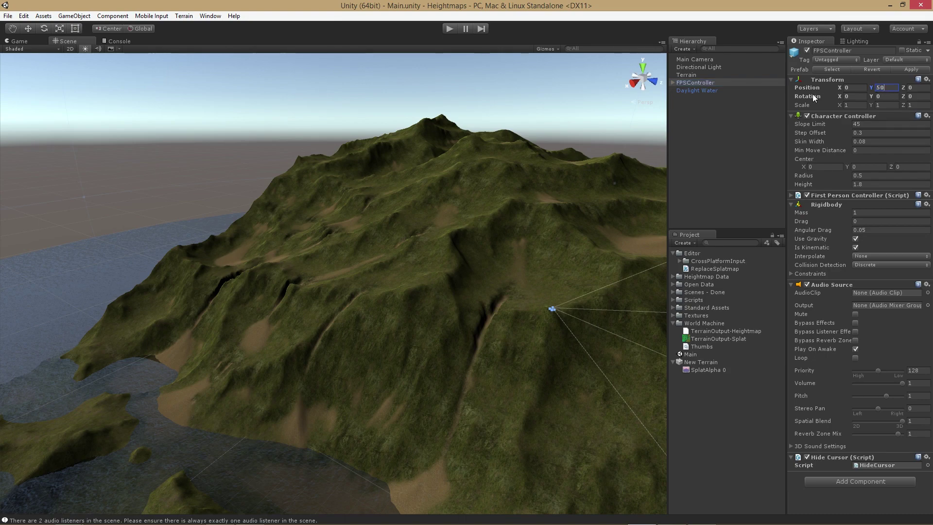
key(BackSpace)
text(100)
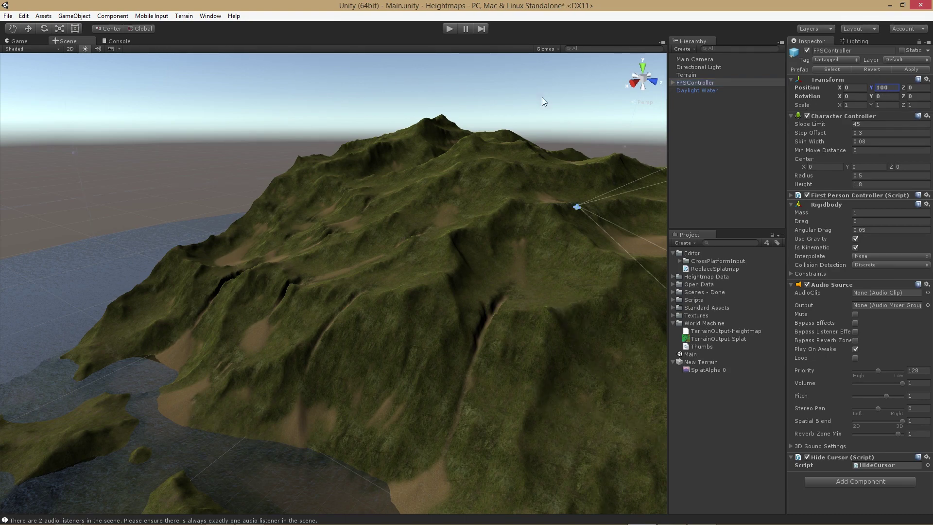
- Run the game and walk around the starting ridge to examine the grass and rock textures up close
click(449, 28)
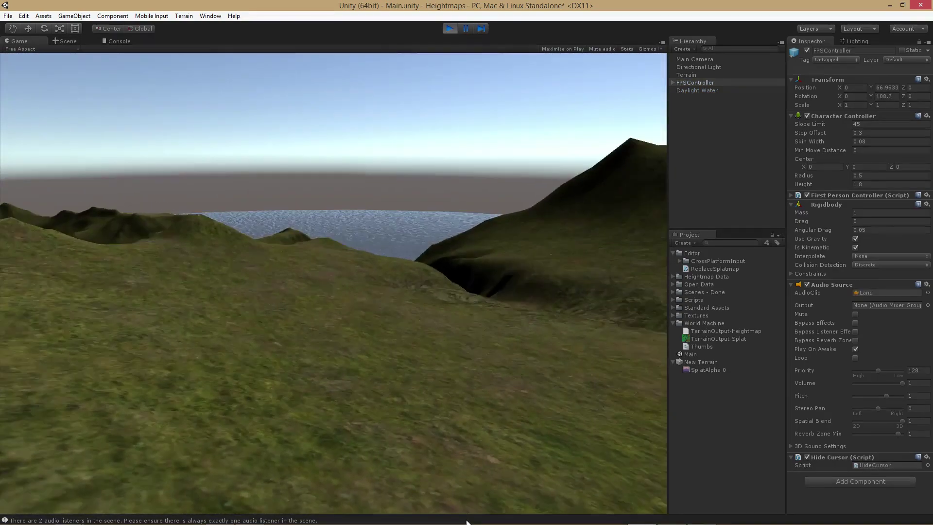
key(w)
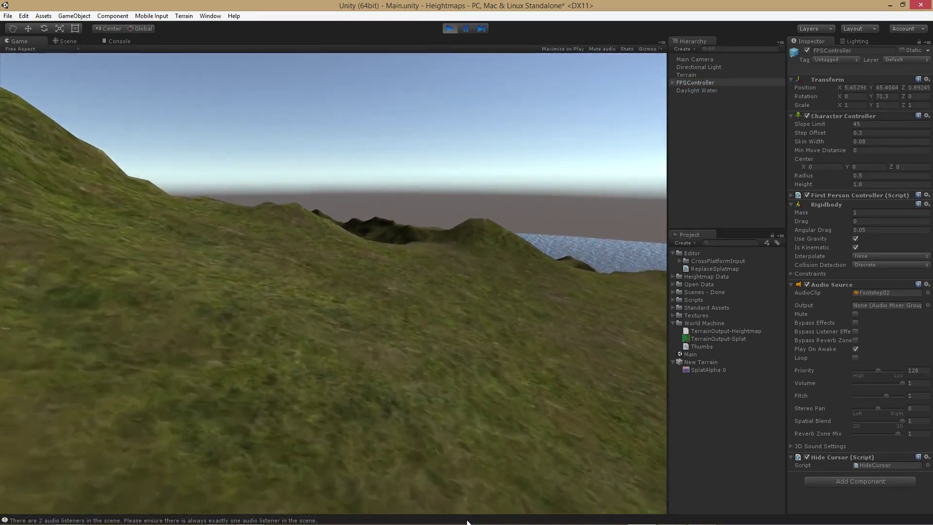
key(w)
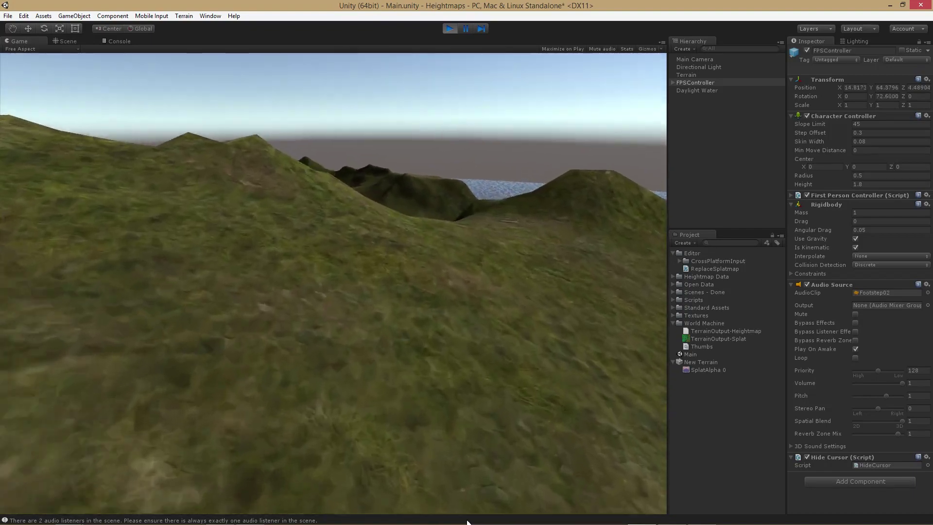
key(w)
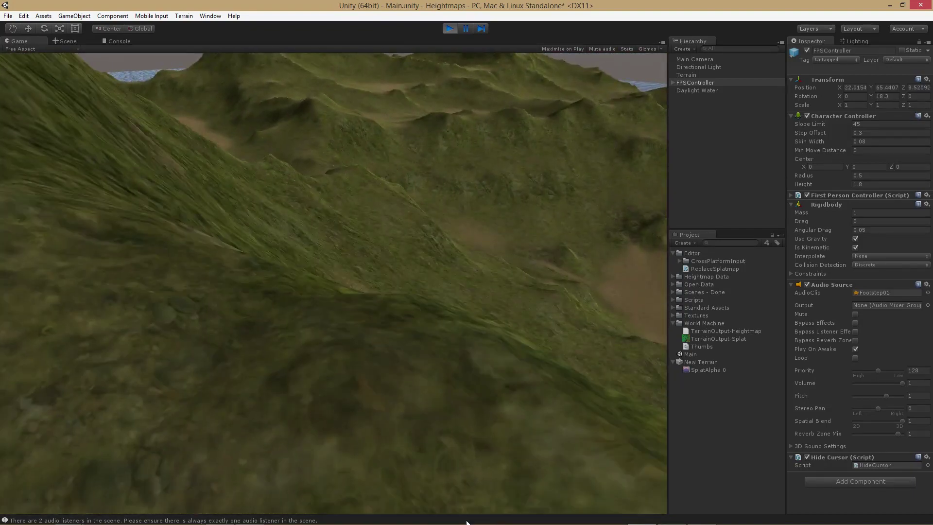
key(w)
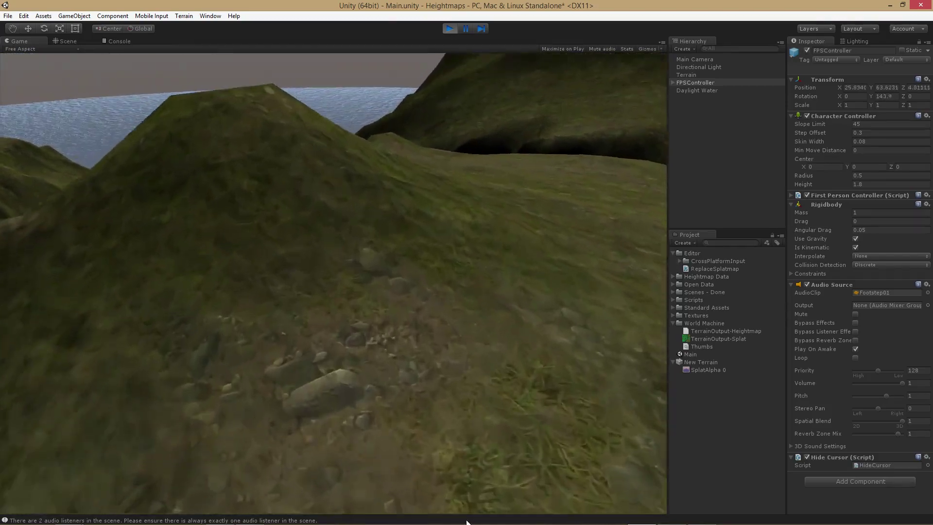
key(w)
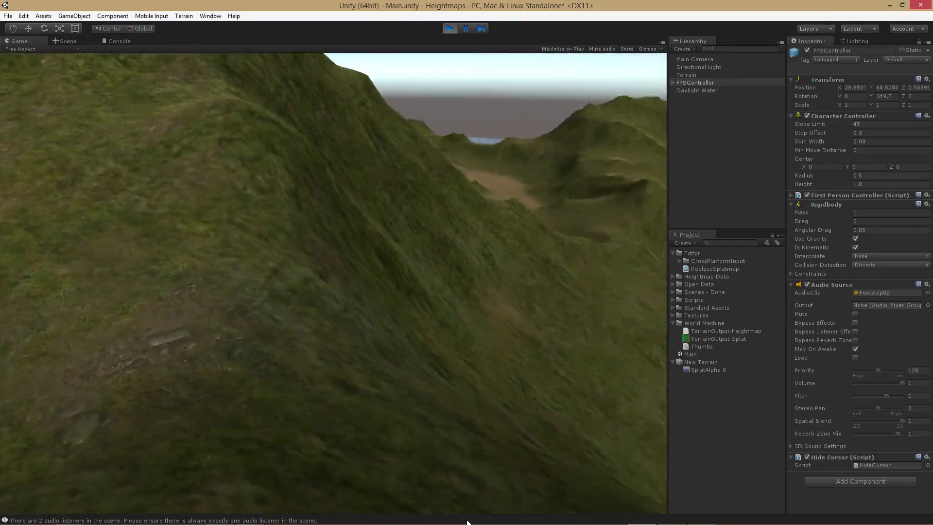
key(w)
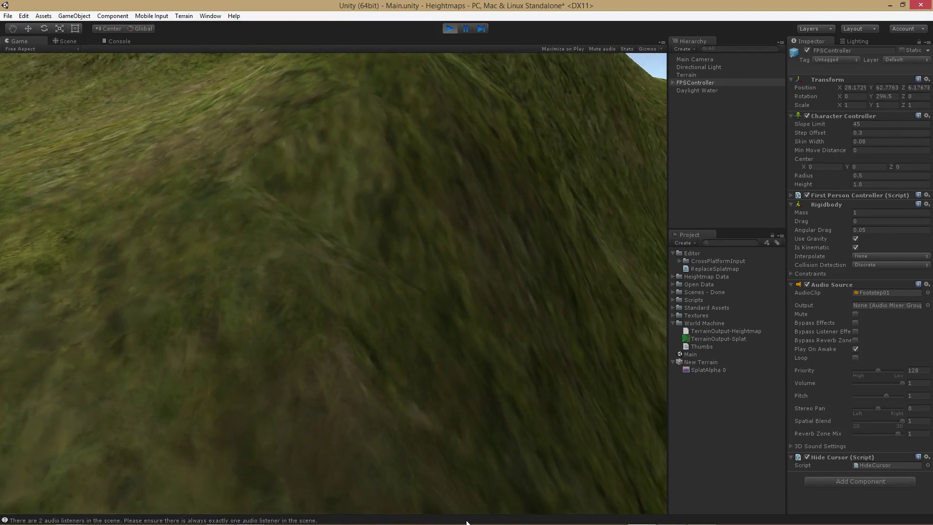
key(w)
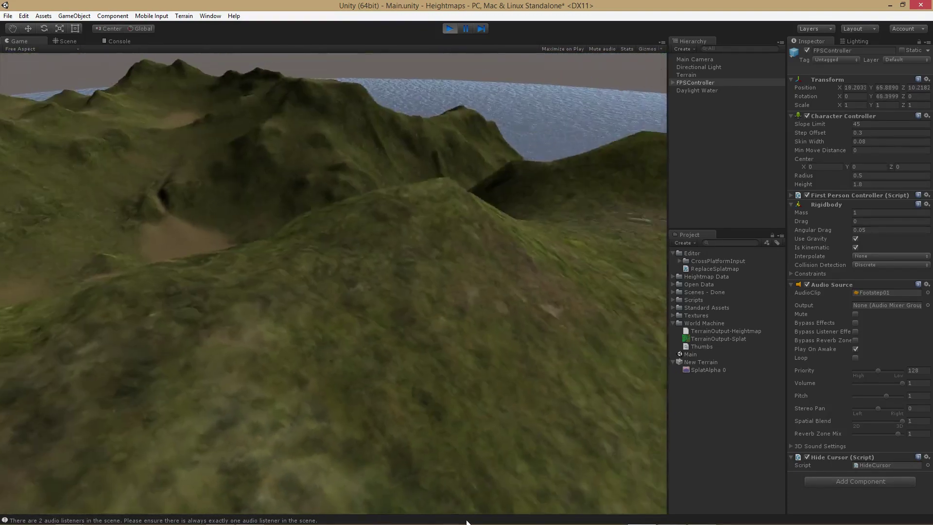
key(w)
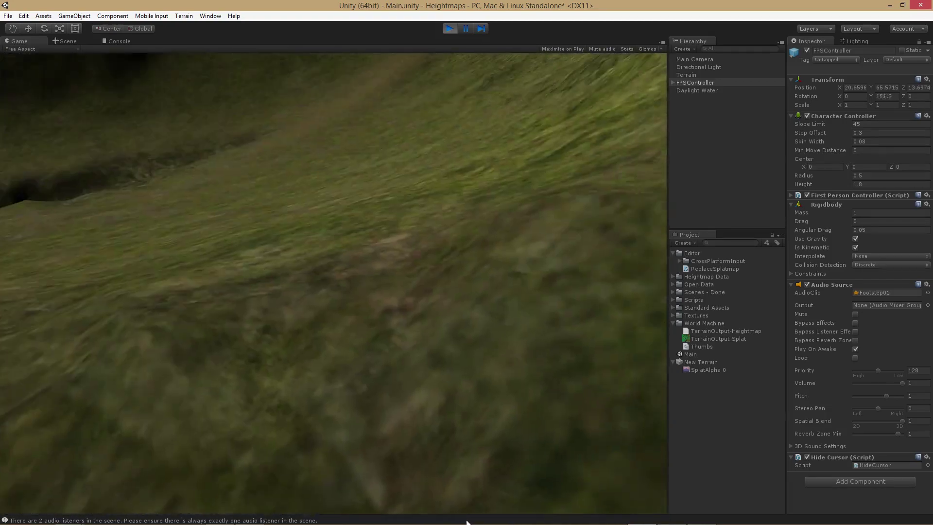
key(w)
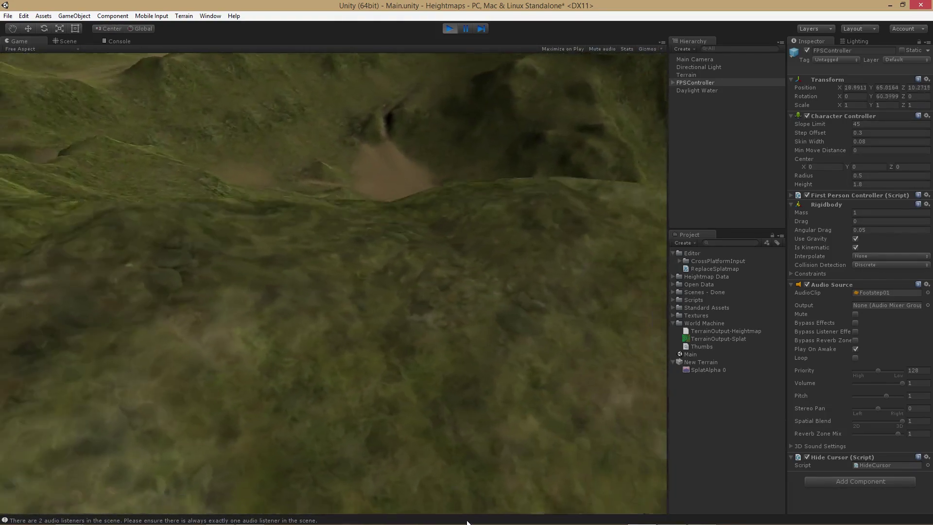
key(w)
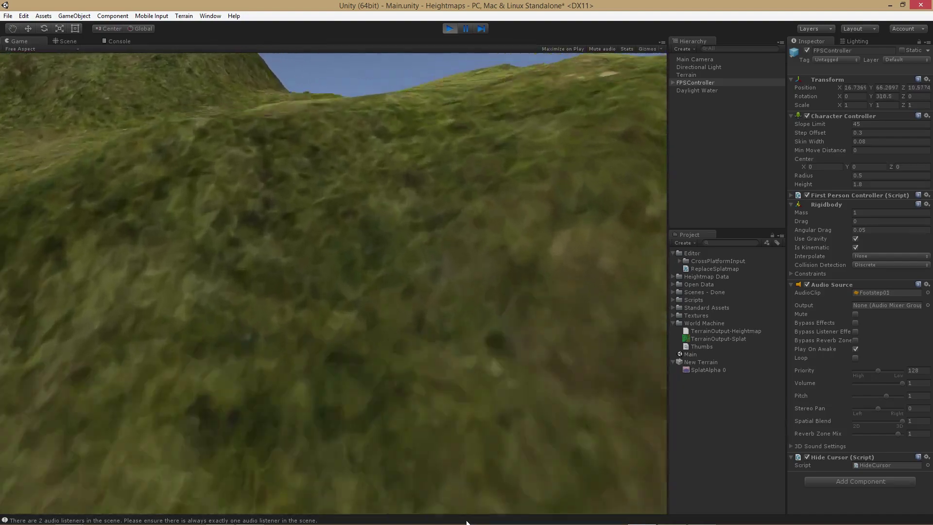
- Climb the grassy slope with a jump, and walk down into the dirt-covered valley to inspect the texture blending
key(w)
key(space)
key(w)
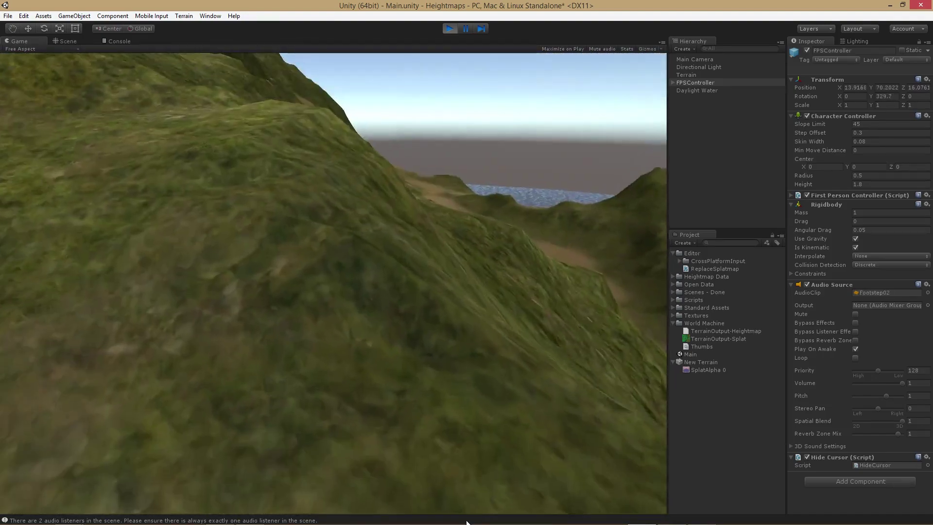
key(w)
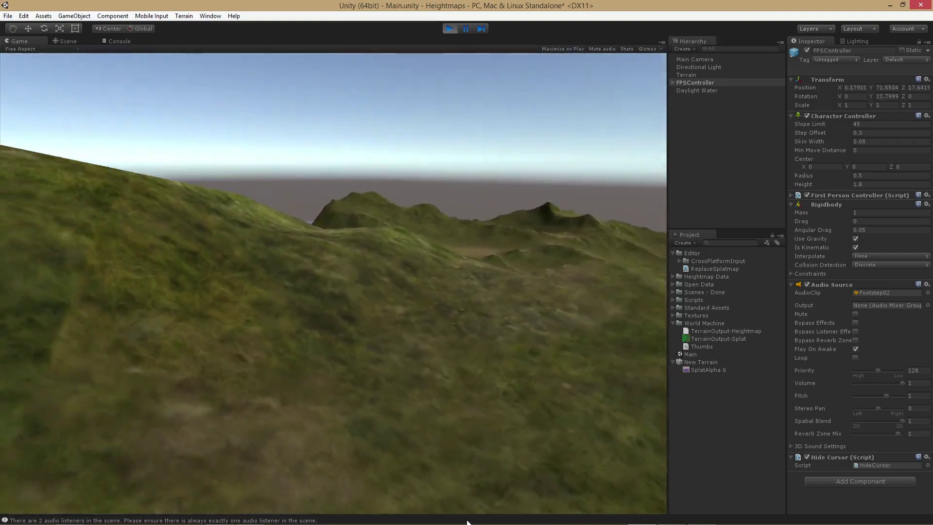
mouse_move(467, 522)
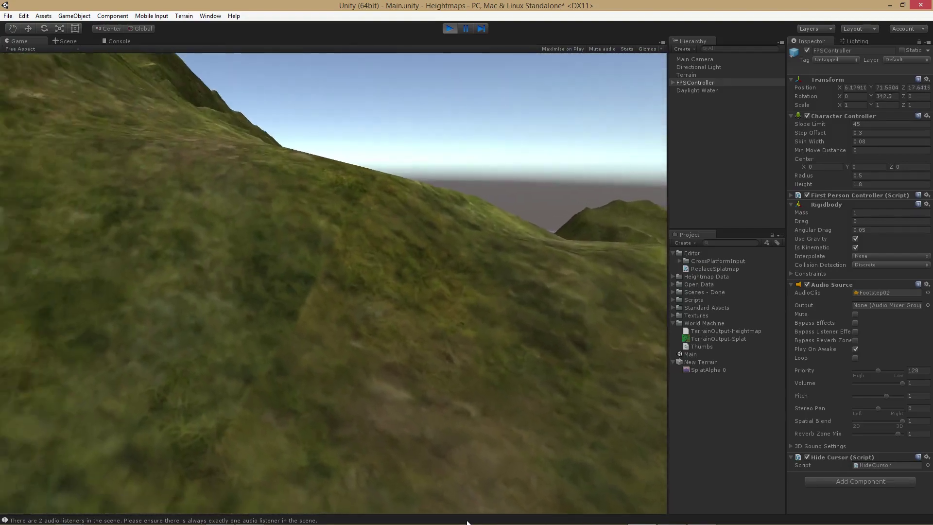
key(w)
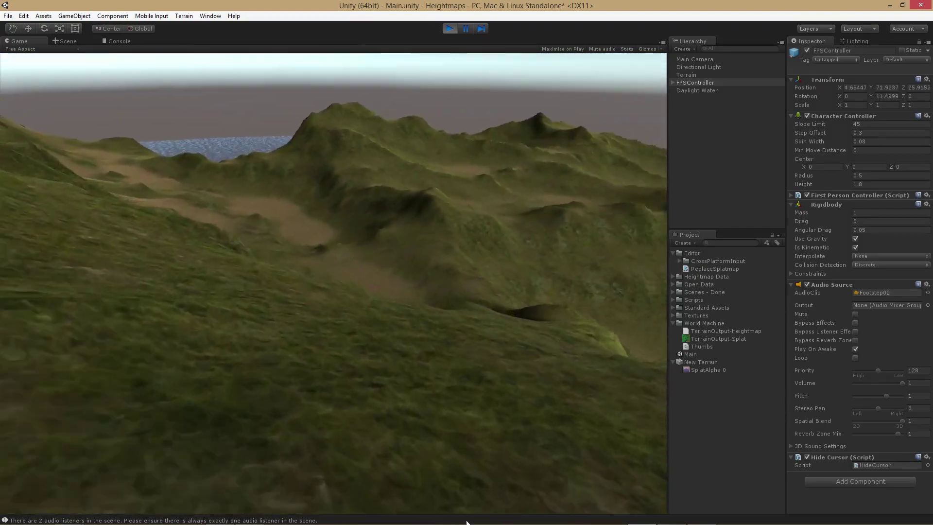
key(w)
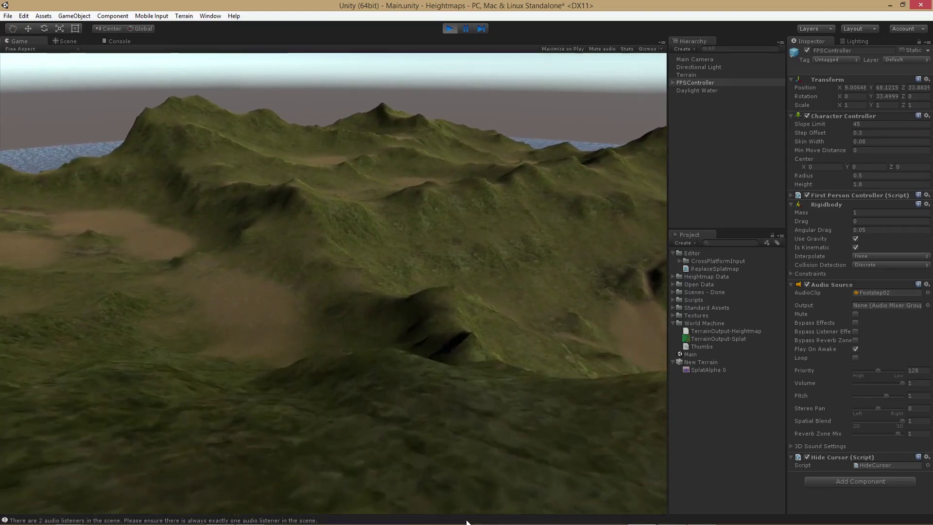
key(w)
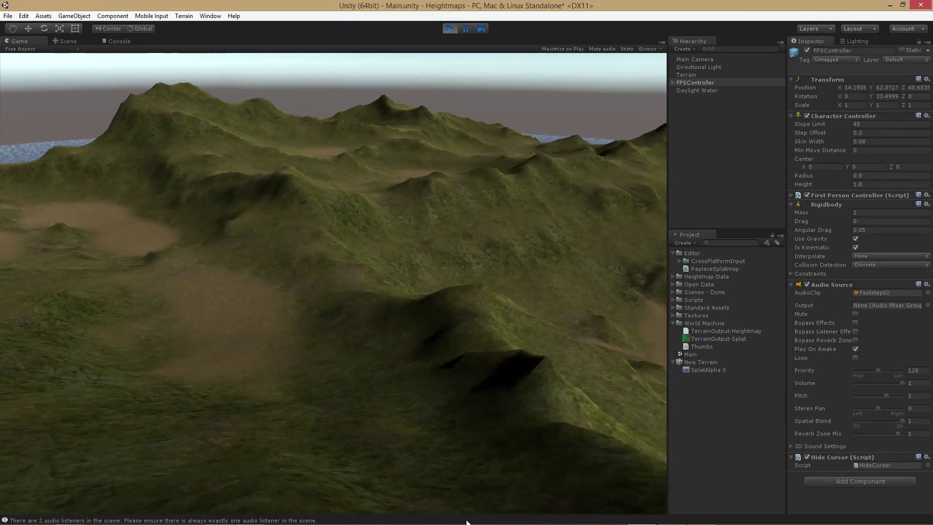
key(w)
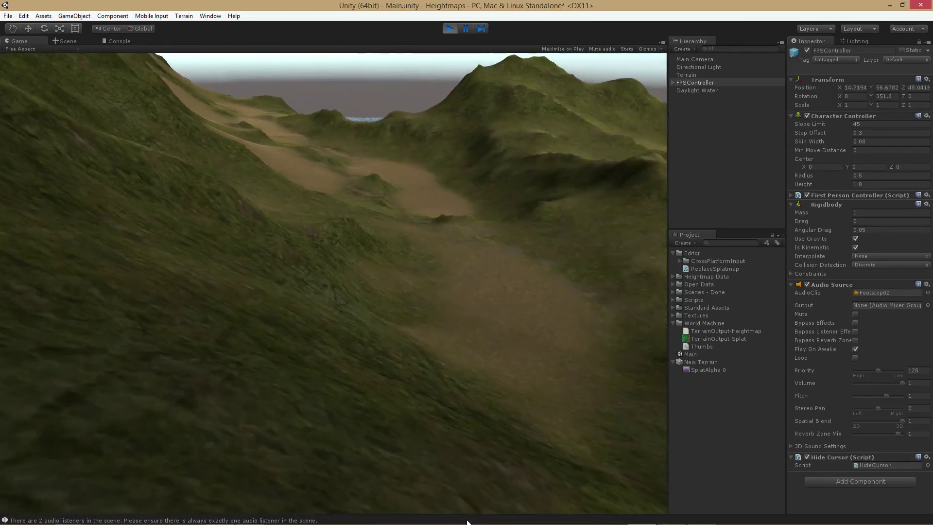
key(w)
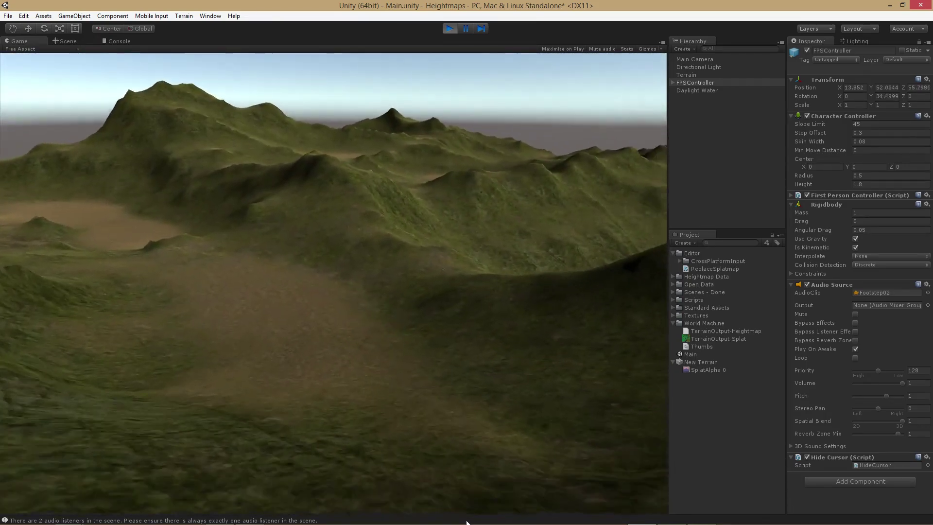
key(w)
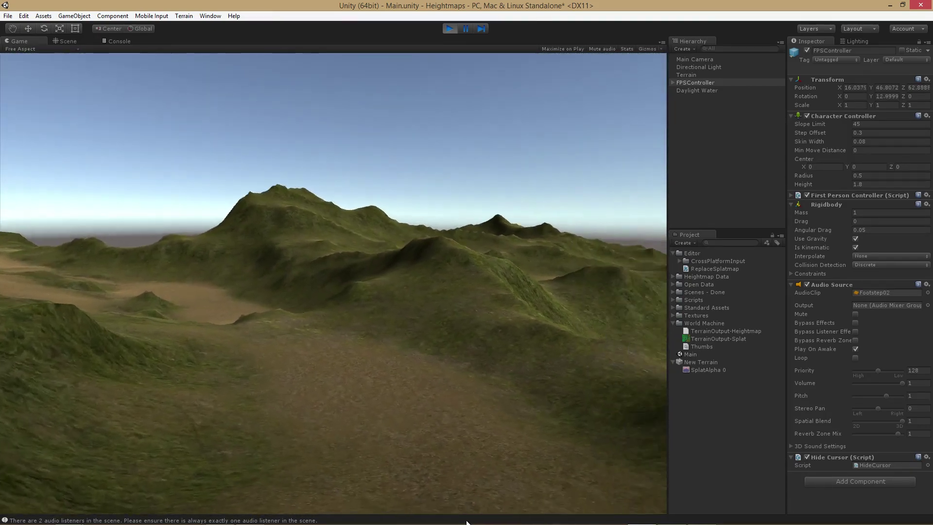
key(w)
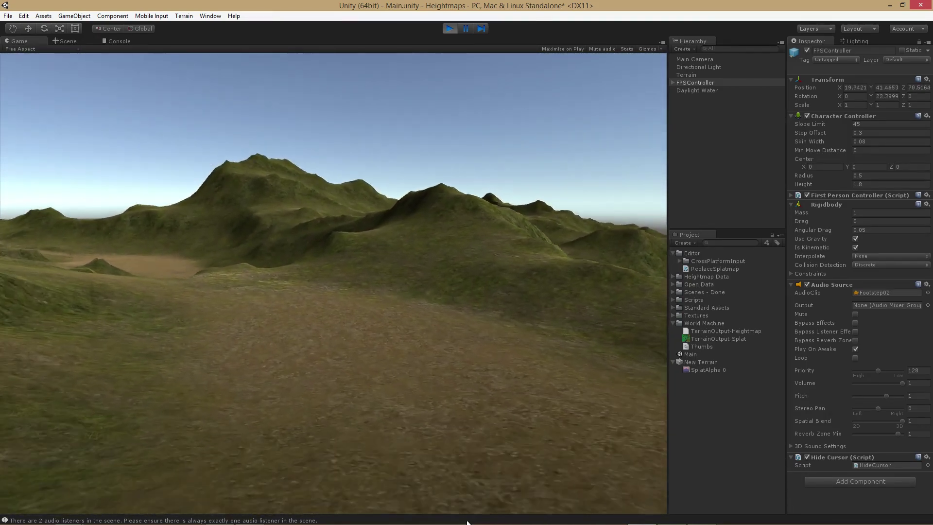
key(w)
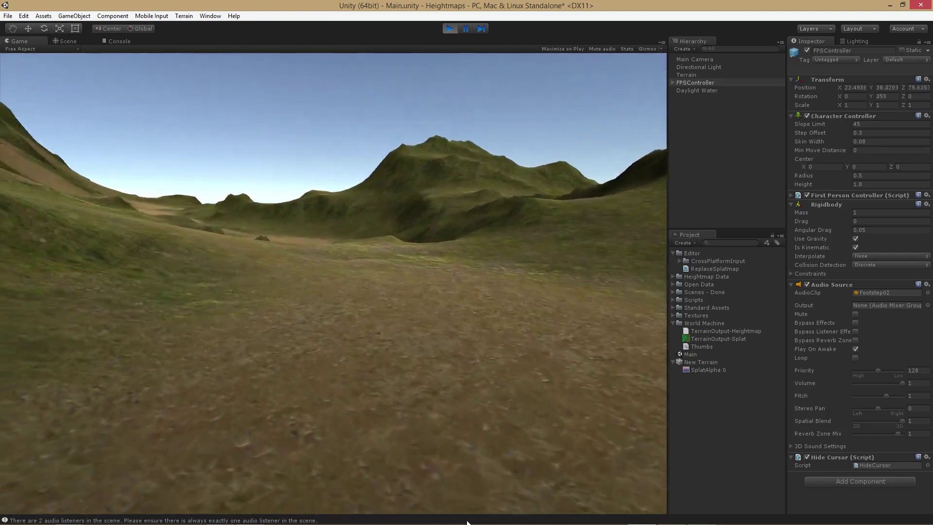
- Walk from the valley floor up the neighbouring grassy hill and jump near its crest to view the surrounding peaks
key(w)
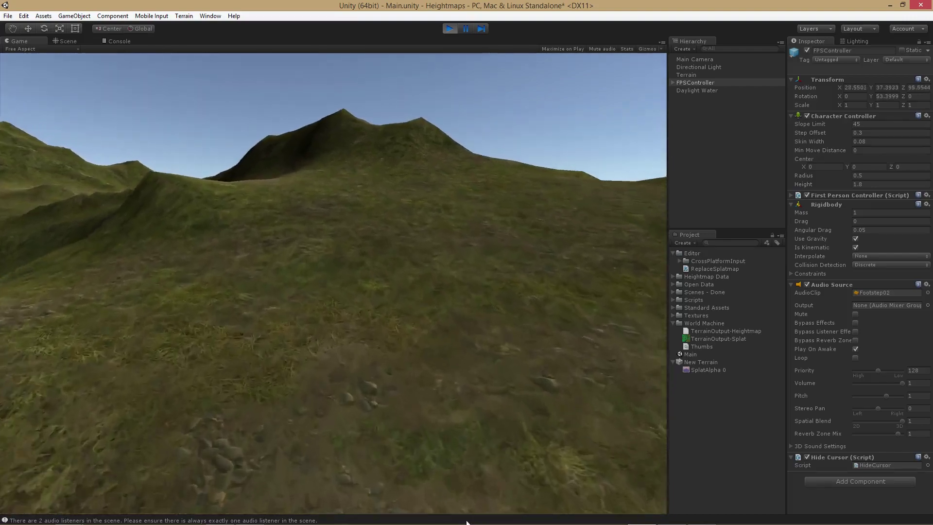
key(w)
key(w)
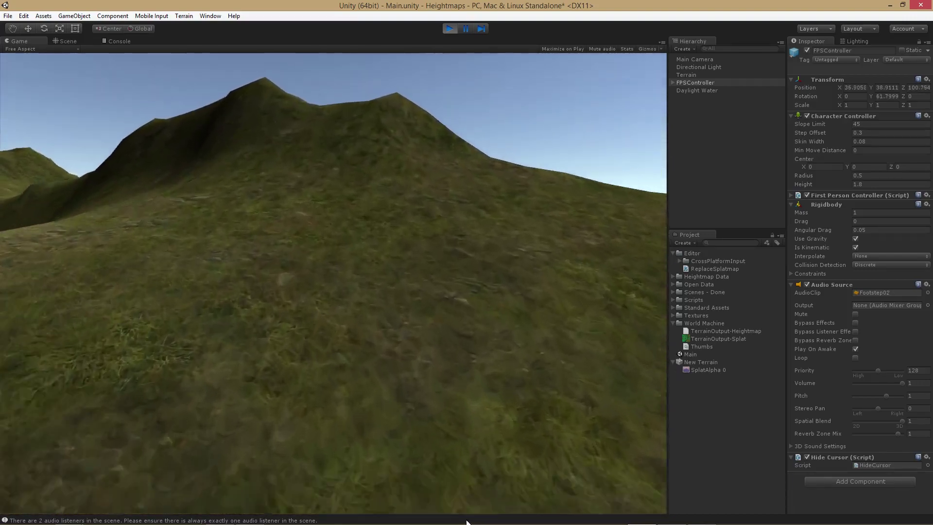
key(w)
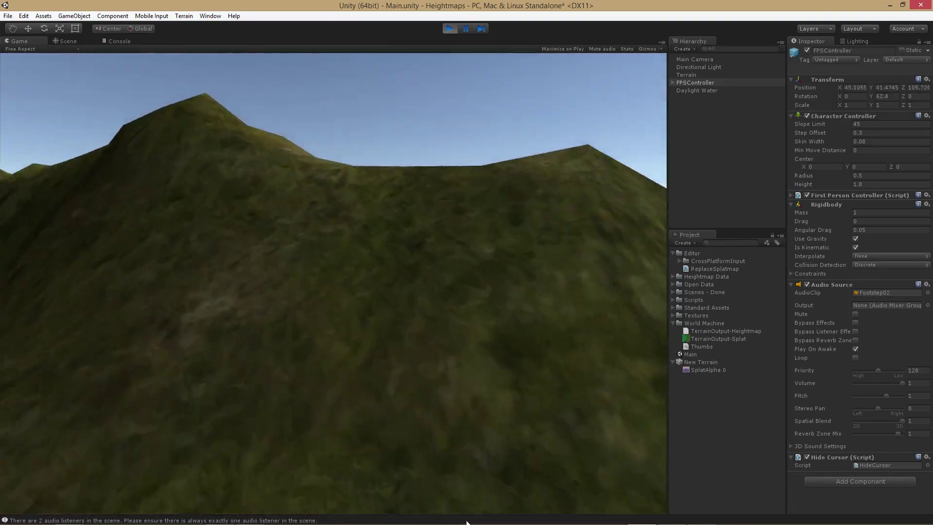
key(w)
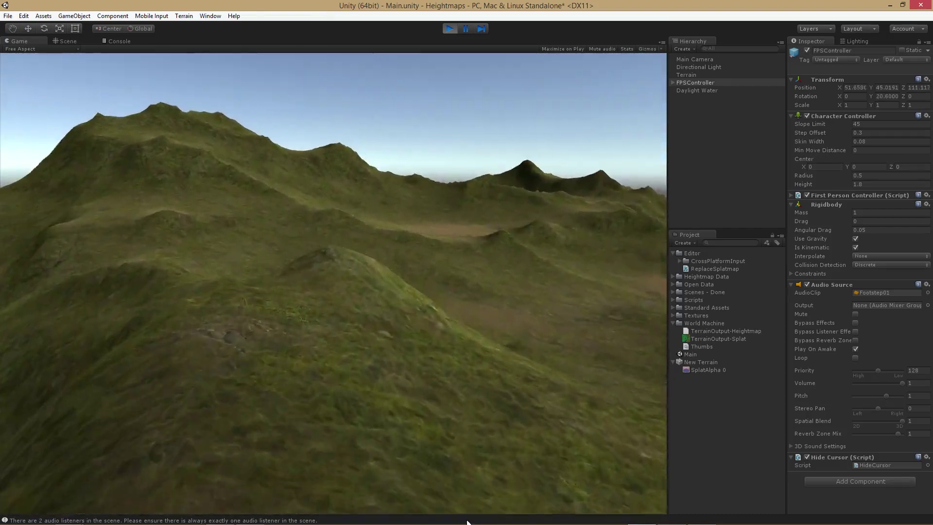
key(w)
key(space)
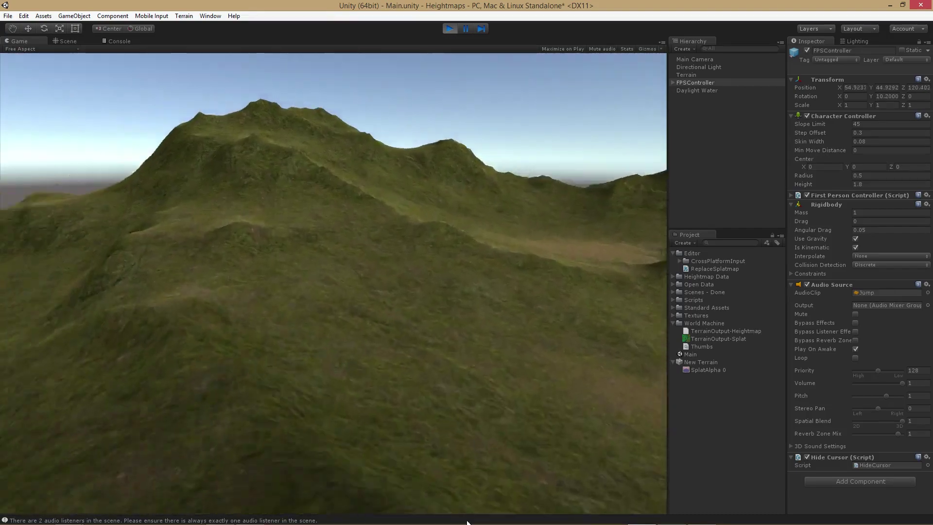
- Look over the eroded mountainside, walk downhill towards the sea-facing valley, and exit play mode
key(w)
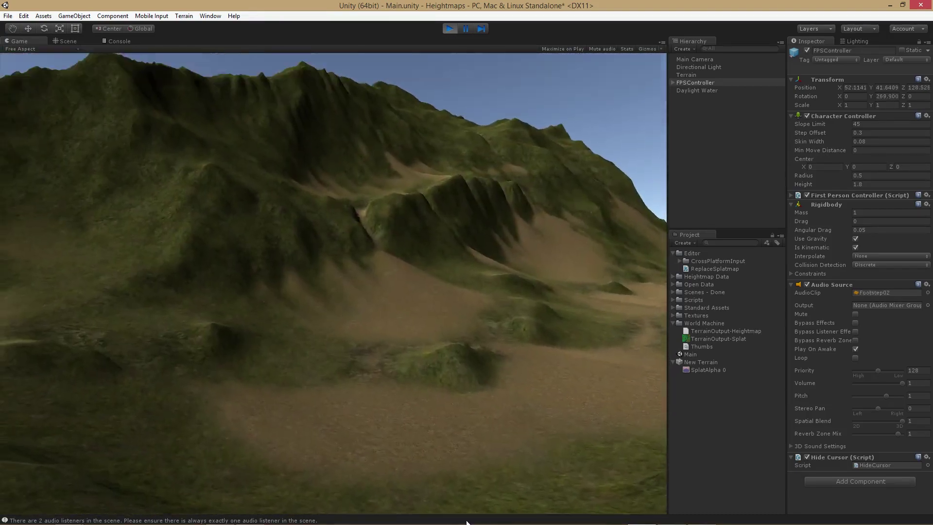
key(w)
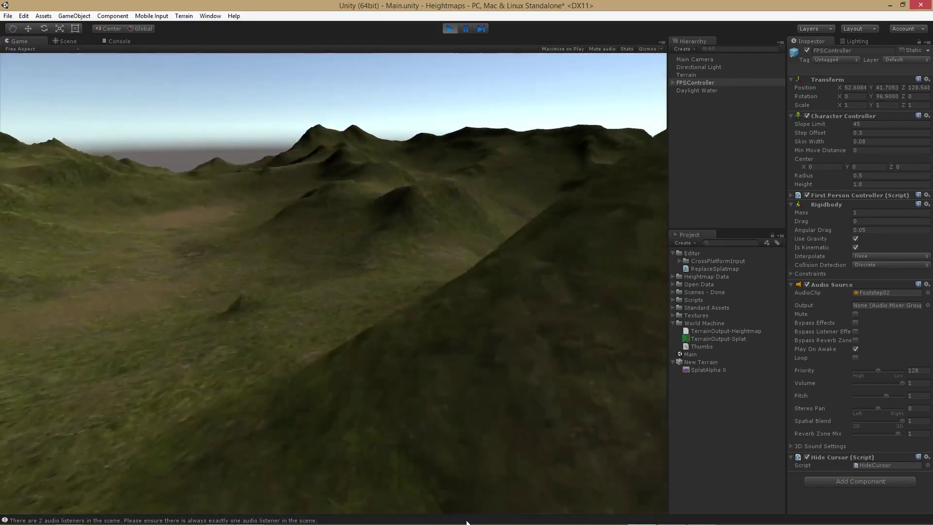
key(w)
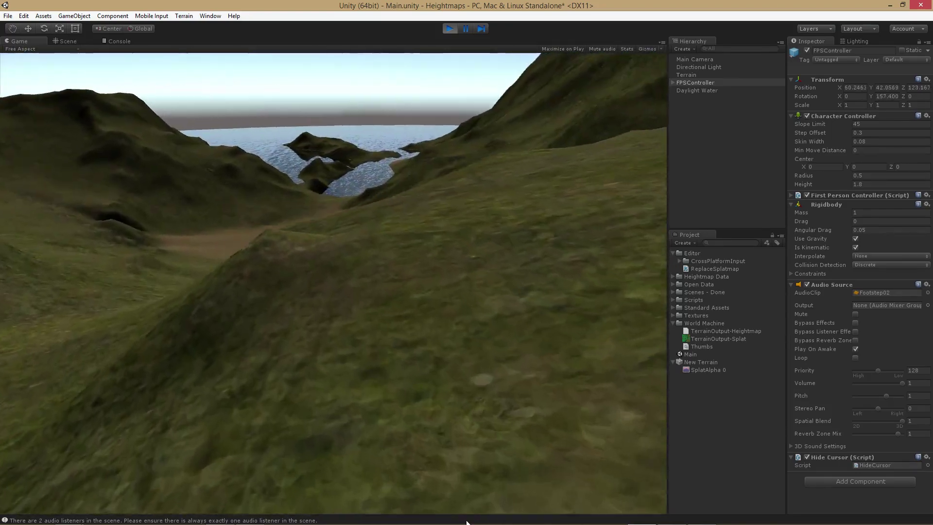
key(w)
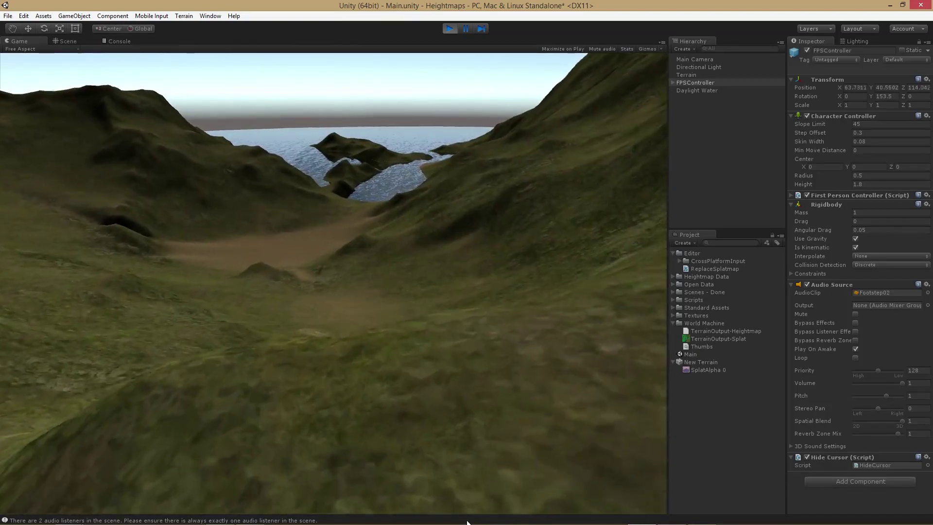
key(w)
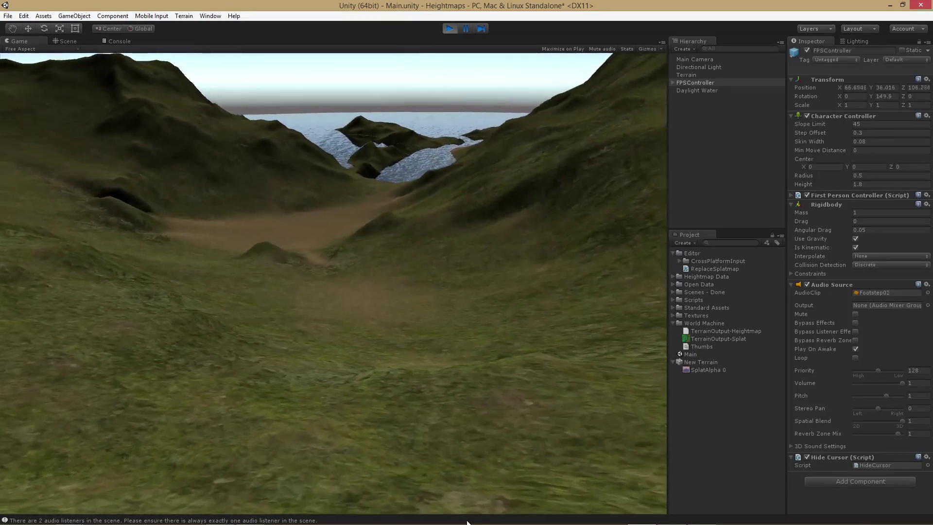
key(w)
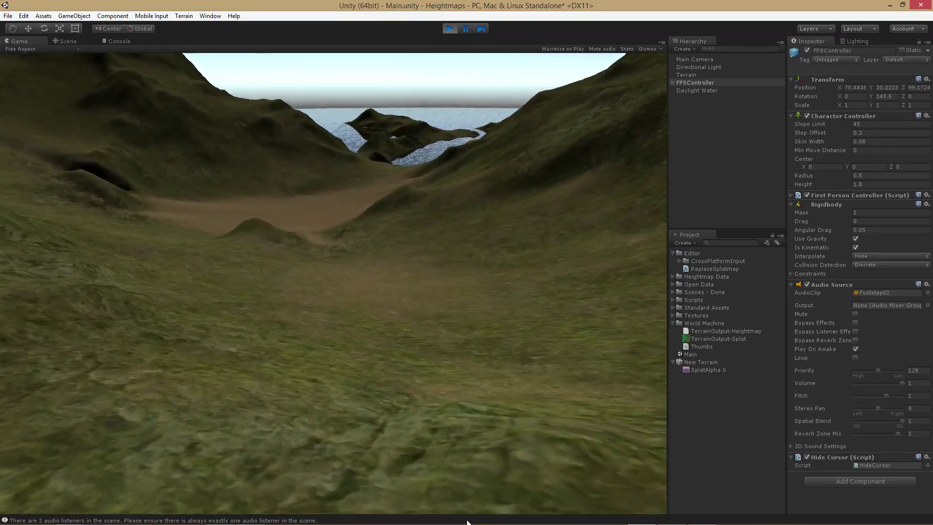
key(w)
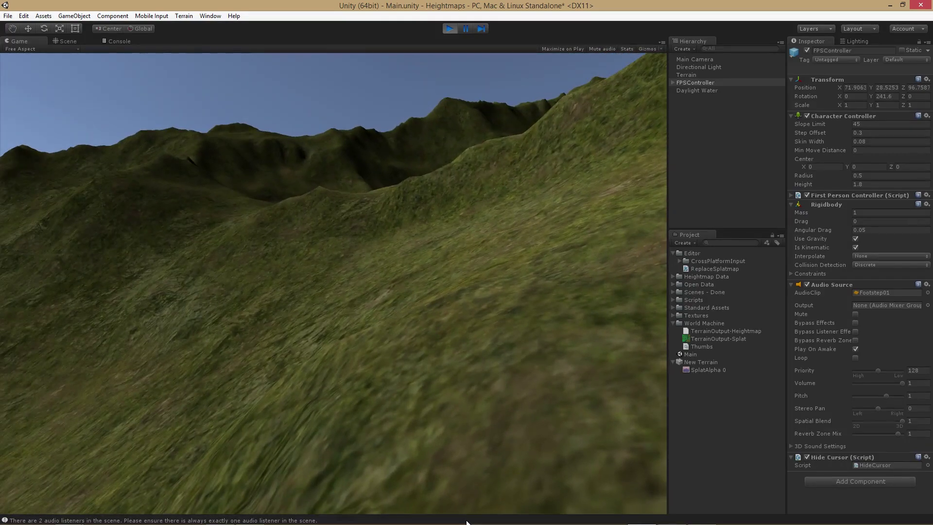
key(ctrl+p)
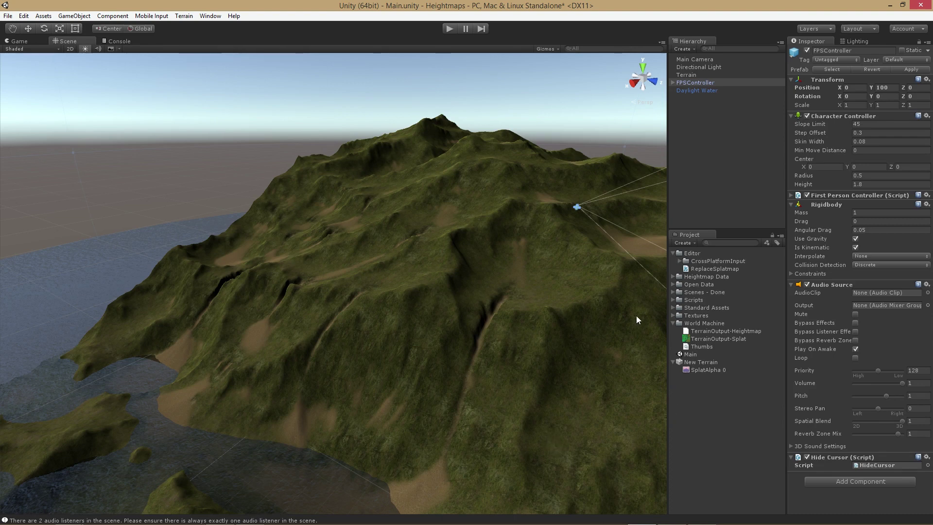
click(724, 250)
click(726, 243)
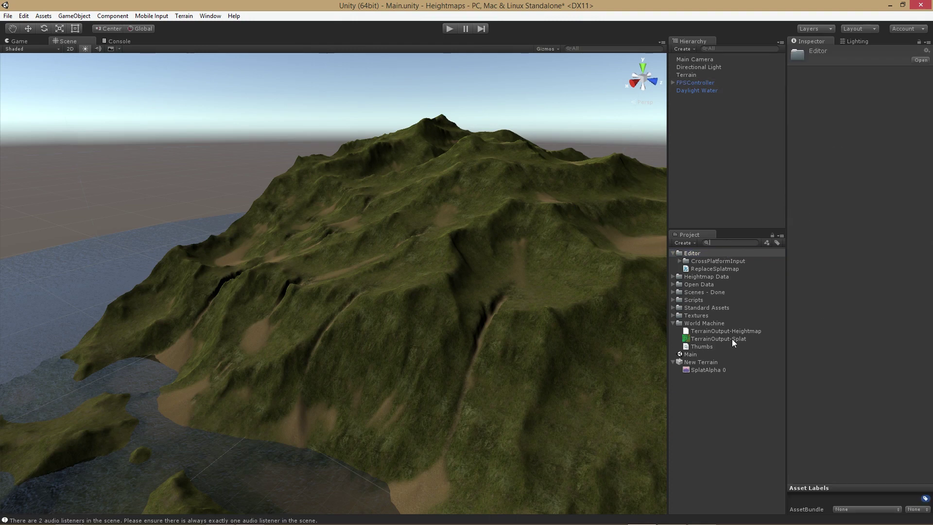
text(t)
key(BackSpace)
- Collapse the World Machine folder among the project assets, and briefly expand the Textures folder to check its contents
click(674, 323)
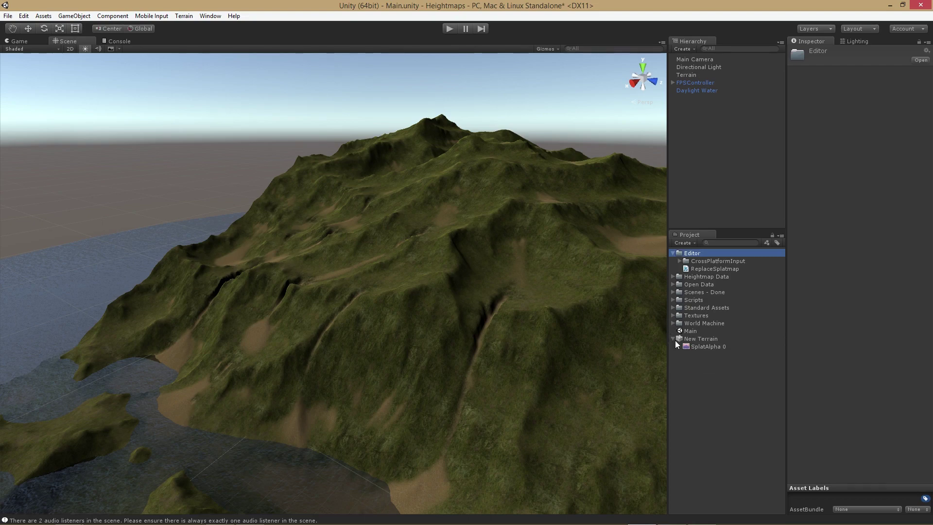
click(673, 323)
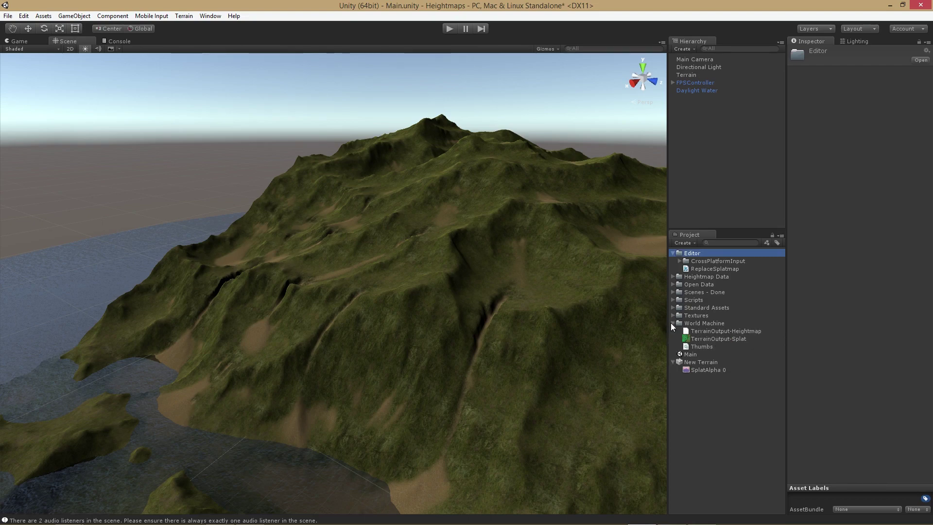
click(673, 323)
click(673, 315)
click(673, 315)
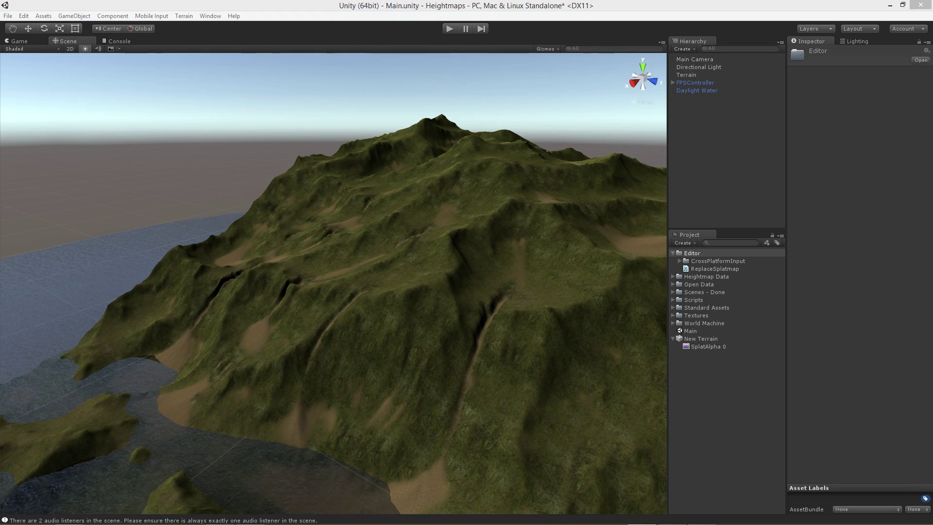
- Open the Viking Village sample project in the Asset Store and bring up its package import list
key(ctrl+9)
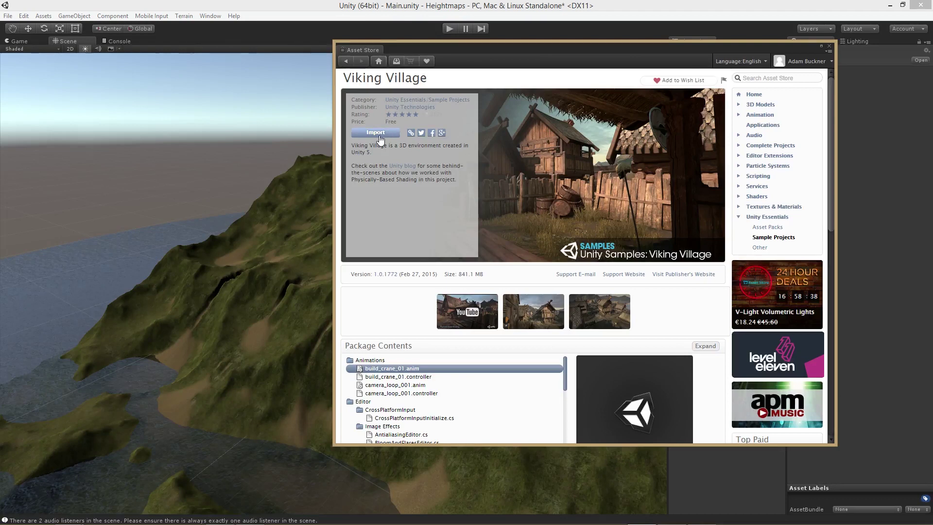
click(378, 134)
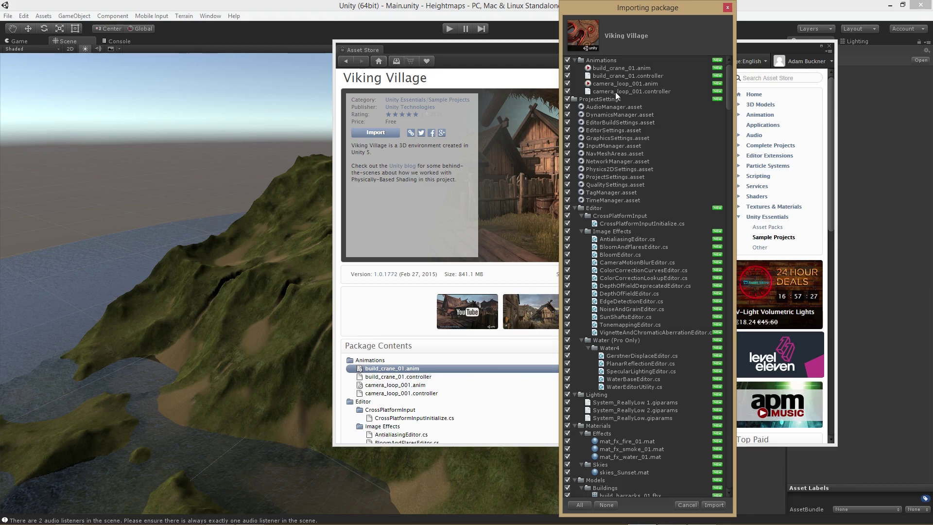
- Deselect everything in the Viking Village import list, collapse the Animations, Editor and Lighting folders, and include the Models folder
click(614, 506)
click(574, 60)
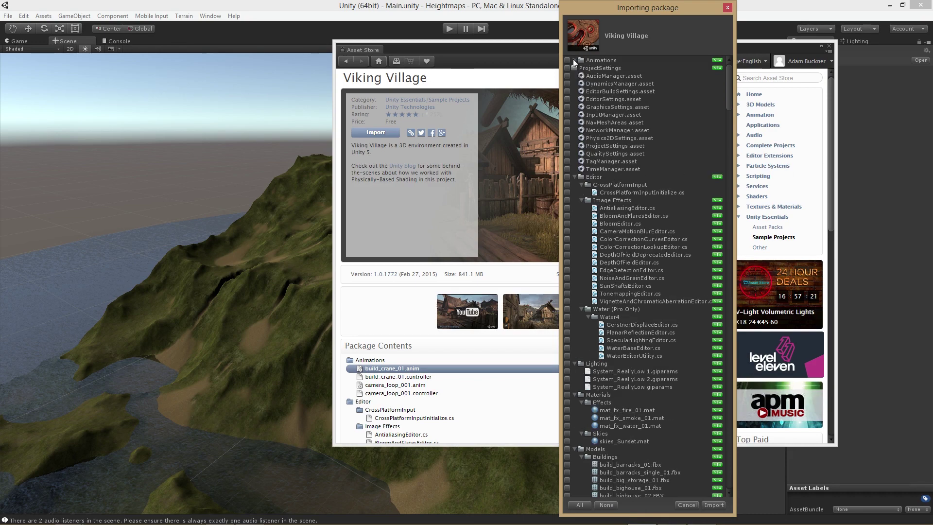
click(574, 177)
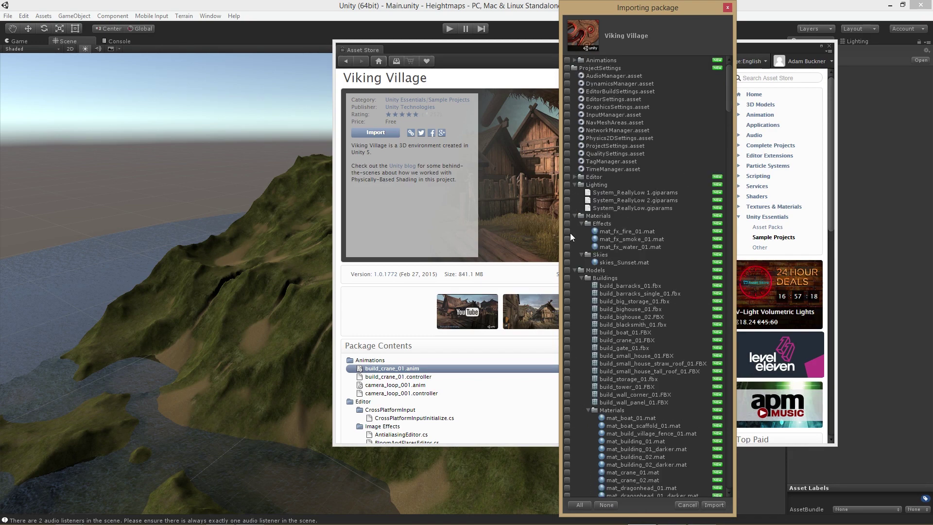
click(574, 185)
click(578, 192)
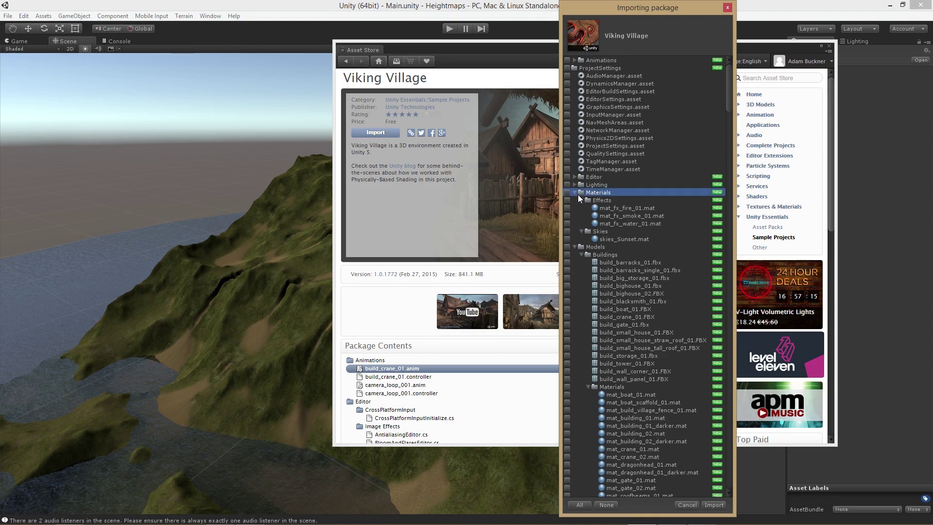
click(567, 247)
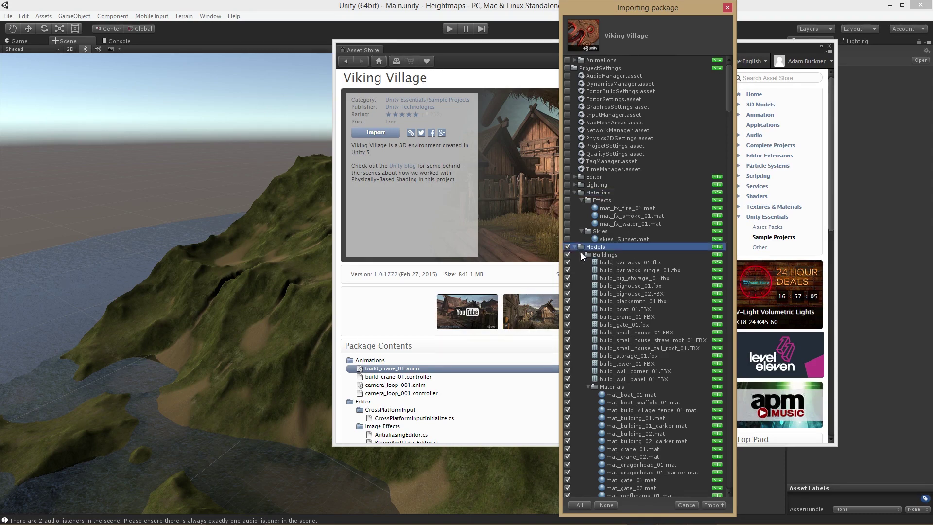
- Include the whole Prefabs folder in the Viking Village package import
scroll(598, 226, down, 20)
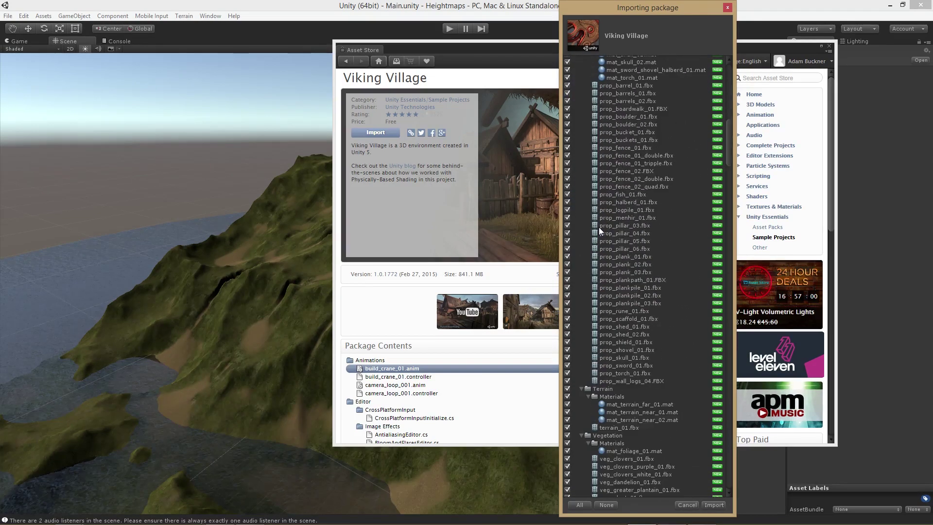
scroll(599, 227, down, 9)
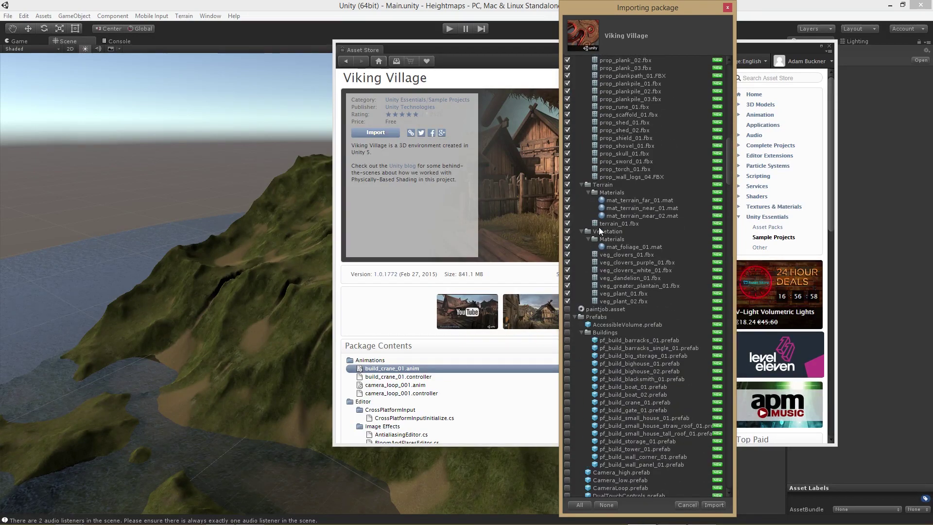
click(566, 316)
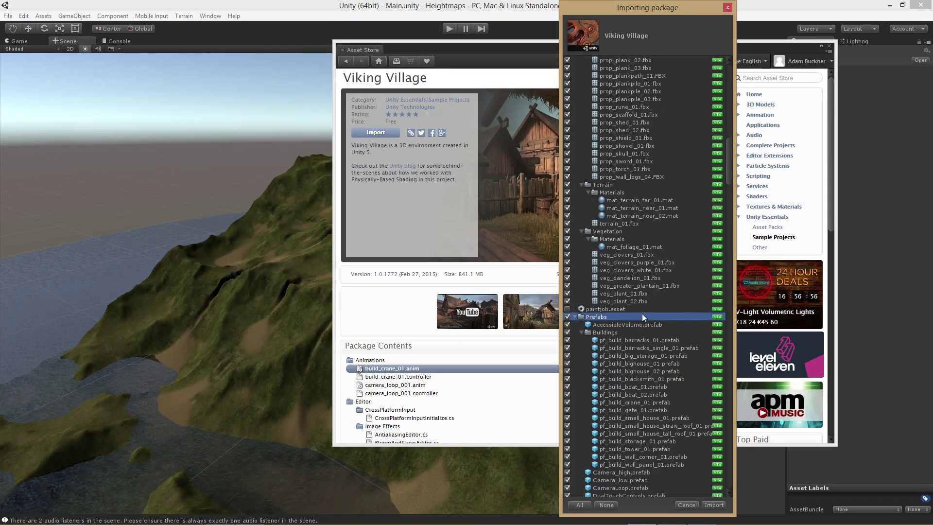
- Include the whole Textures folder in the package import, leaving Scenes, Scripts, Shaders and Standard Assets out
scroll(632, 311, down, 15)
scroll(635, 291, down, 15)
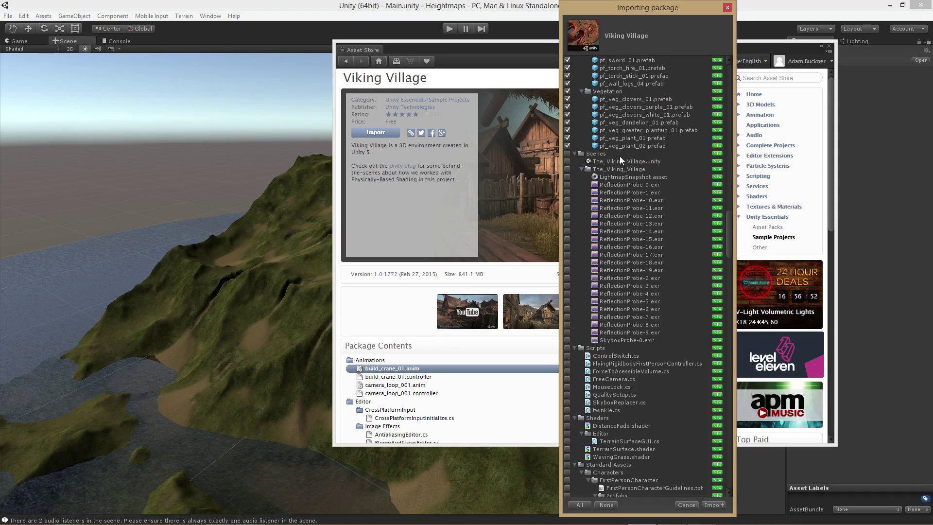
scroll(633, 334, down, 5)
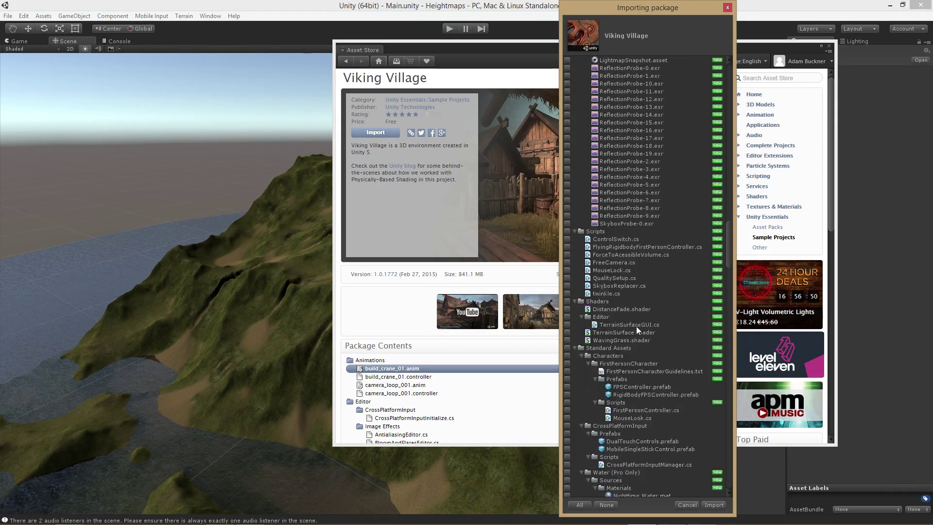
scroll(639, 322, down, 6)
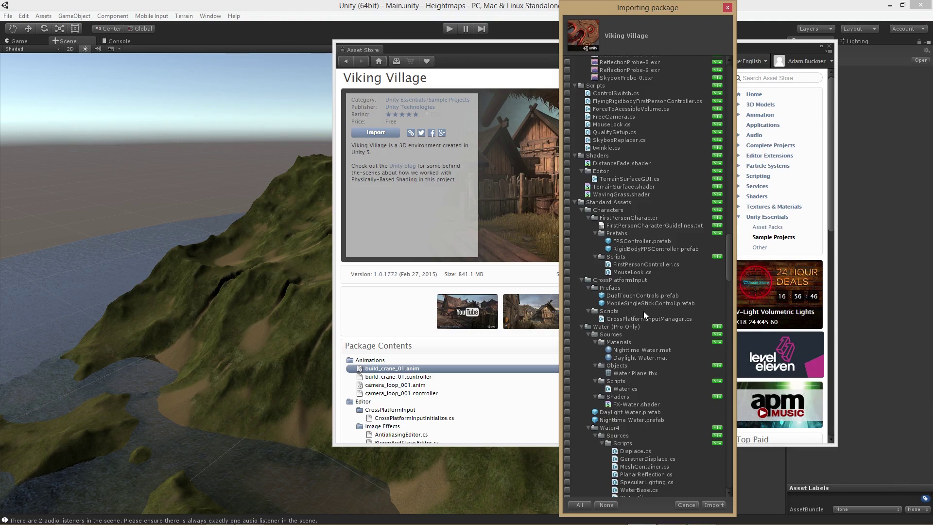
scroll(644, 313, down, 6)
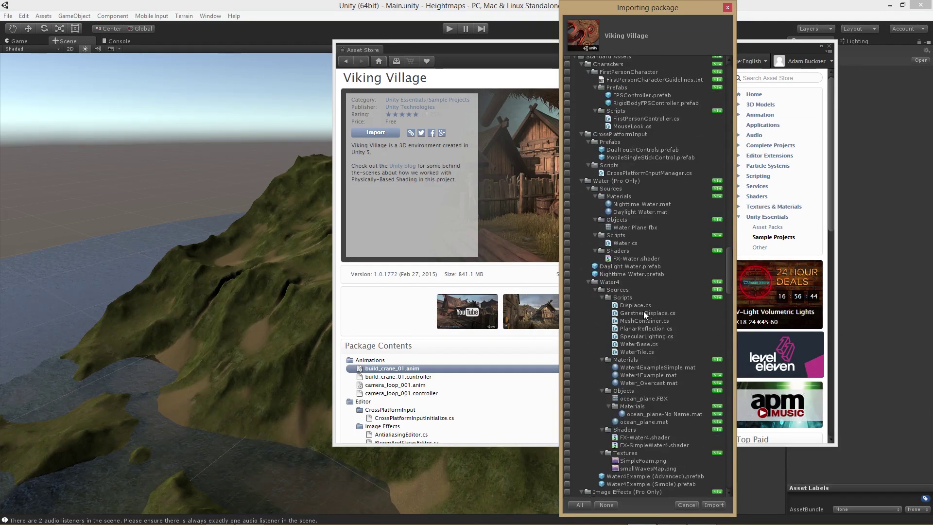
scroll(644, 314, up, 1)
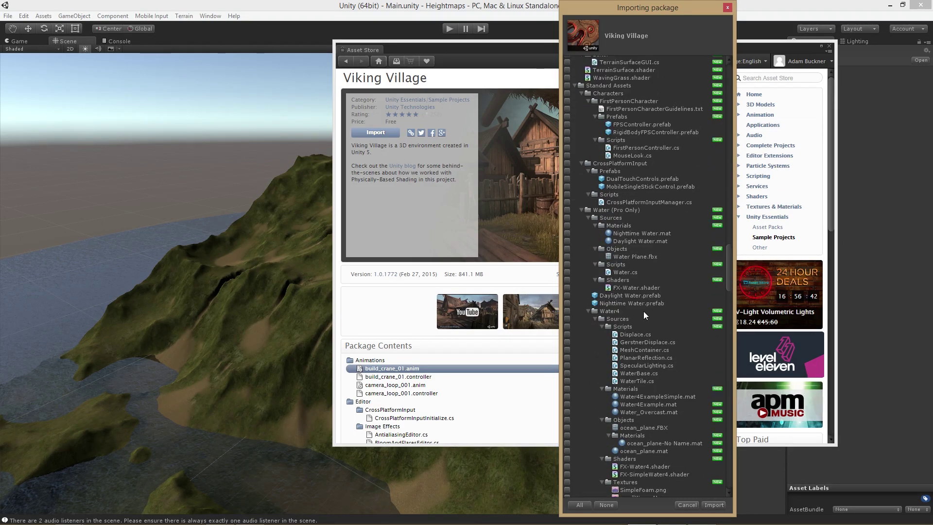
scroll(645, 313, down, 5)
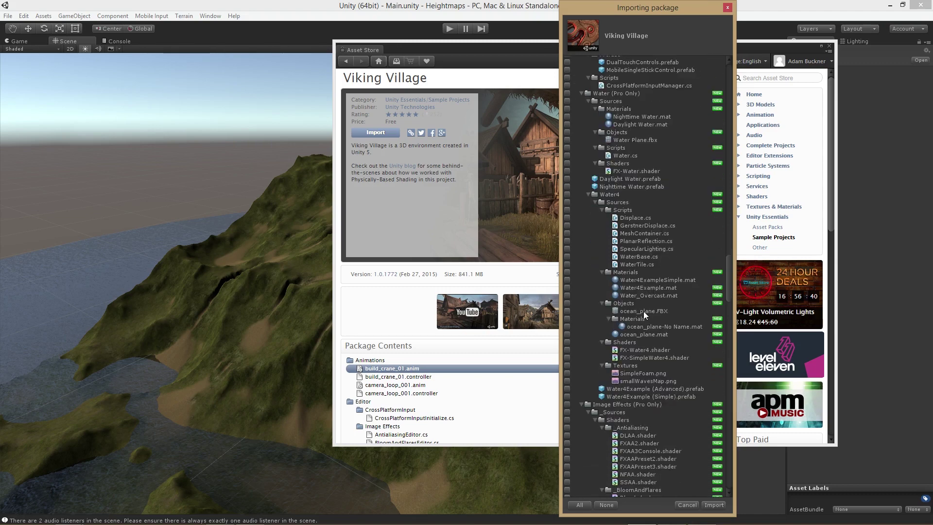
scroll(643, 311, down, 20)
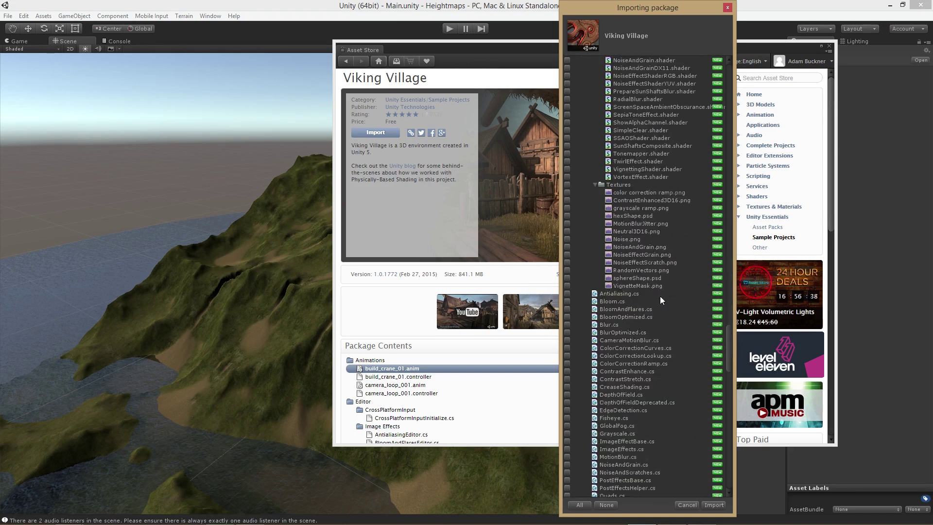
scroll(661, 294, down, 20)
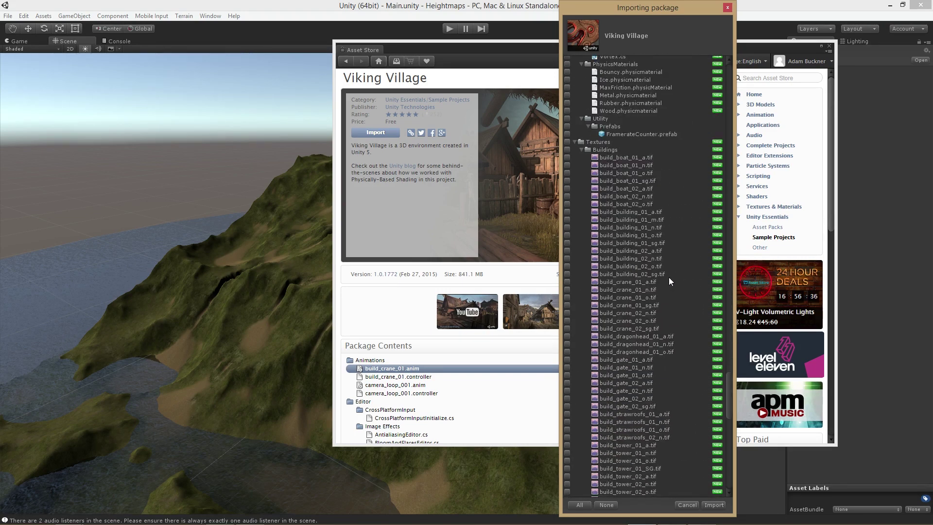
click(567, 141)
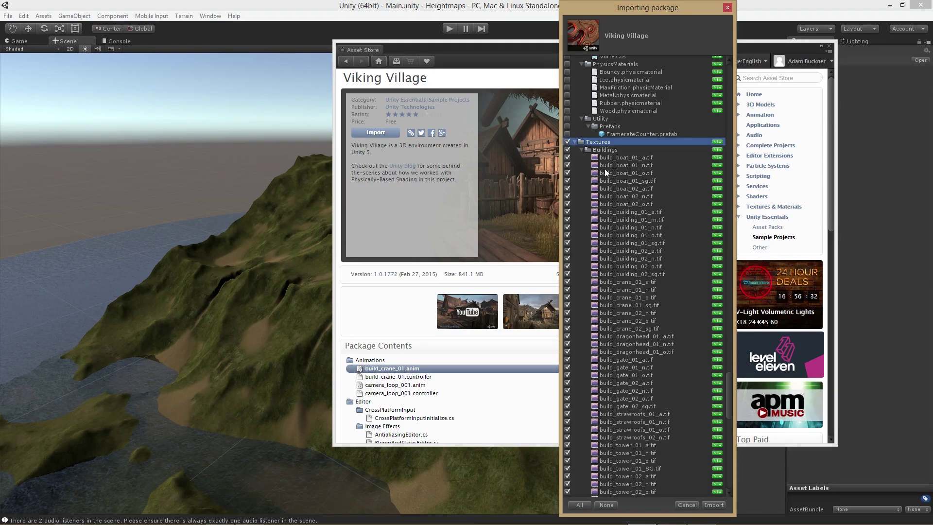
- Check the rest of the Textures contents and import the selected package folders into the project
scroll(631, 192, down, 10)
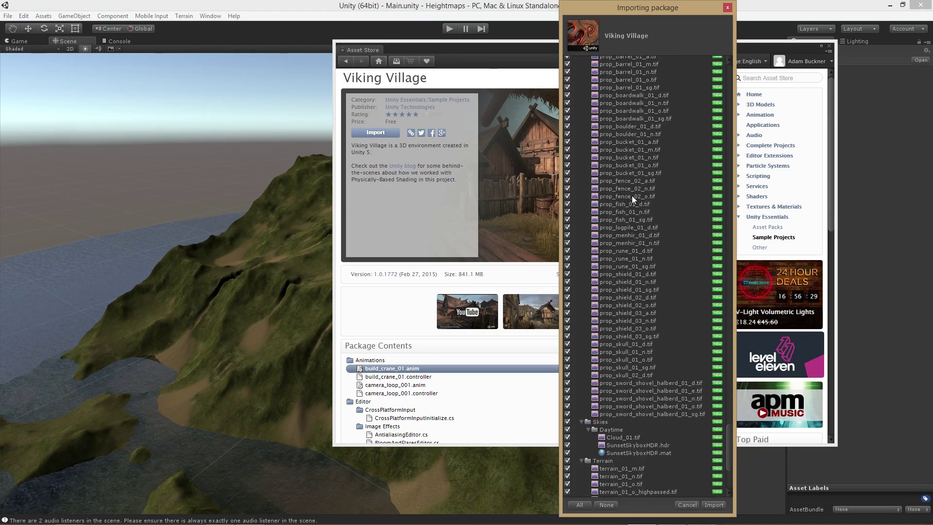
scroll(632, 195, down, 15)
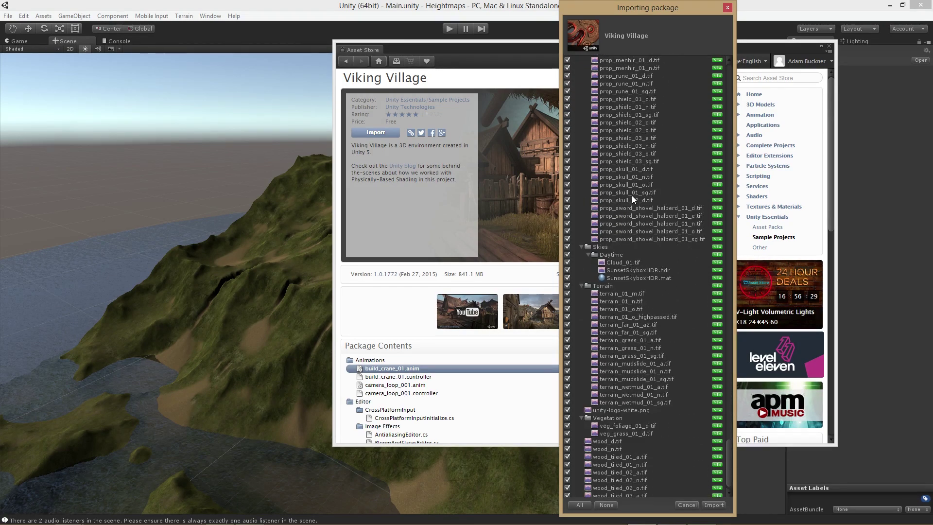
click(714, 504)
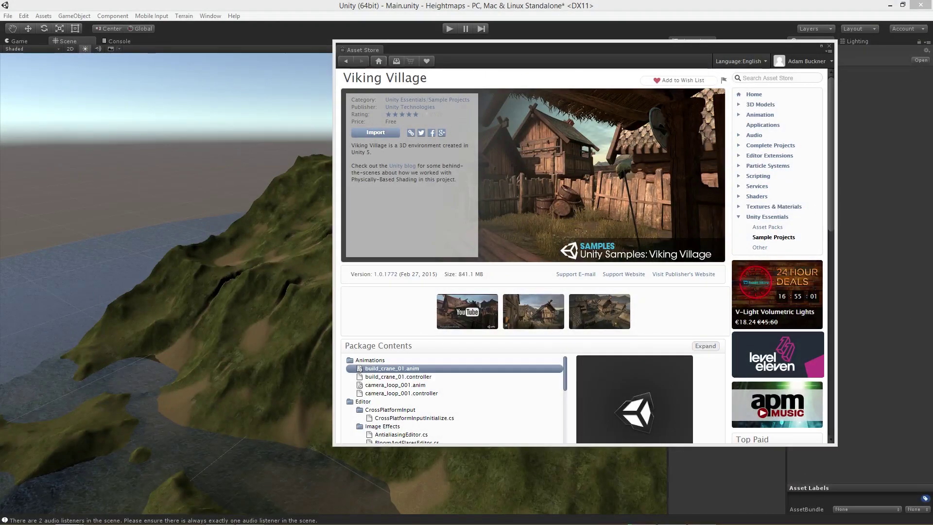
- Switch to Chrome and view the Guild Wars 2 cave reference picture enlarged on its Siha Games source page
key(alt+Tab)
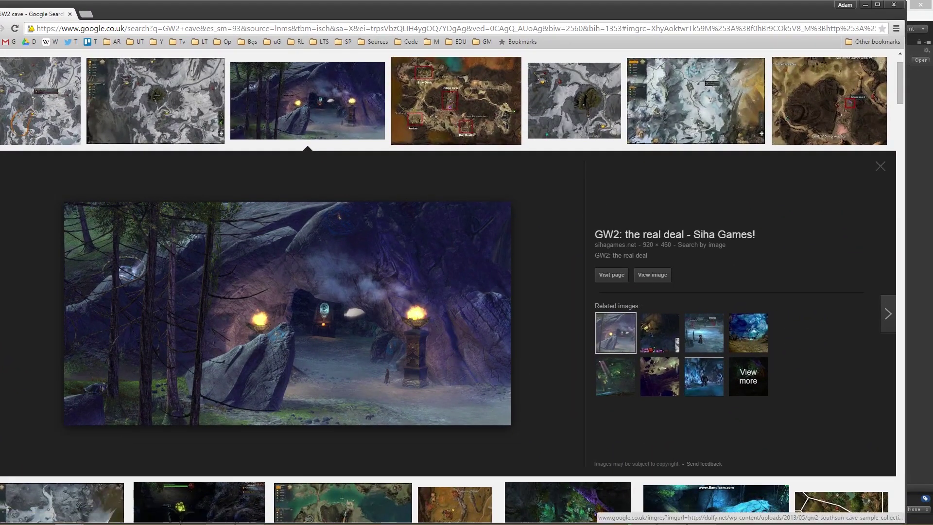
click(298, 335)
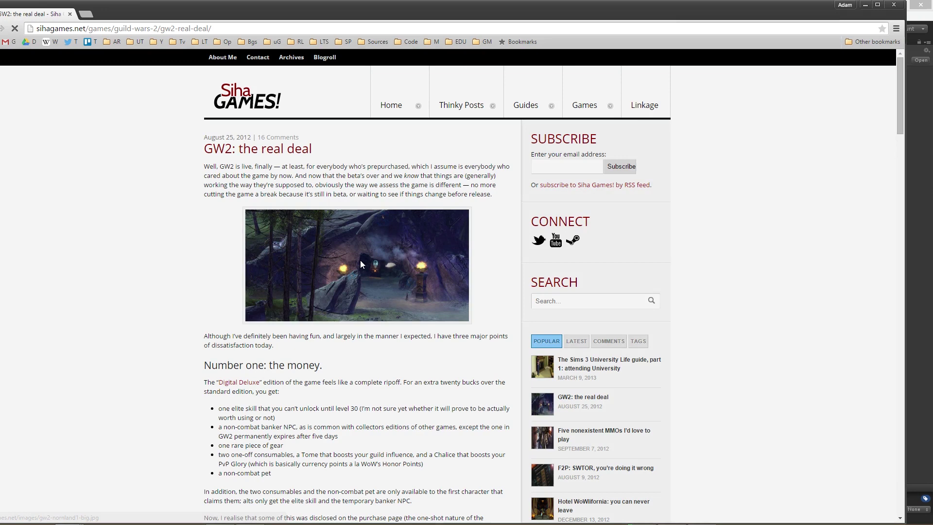
click(361, 264)
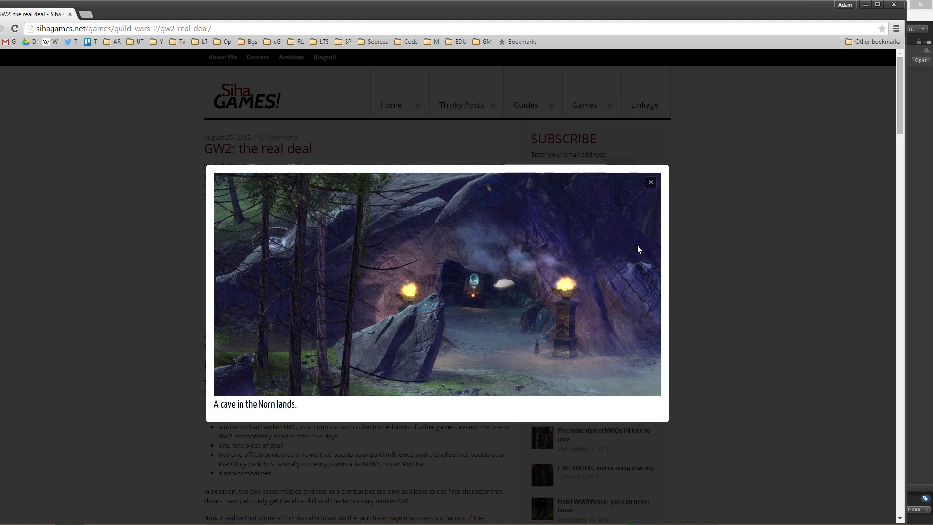
- Close the enlarged picture, return to the GW2 cave image results and open another cave picture further down
key(Escape)
key(ctrl+w)
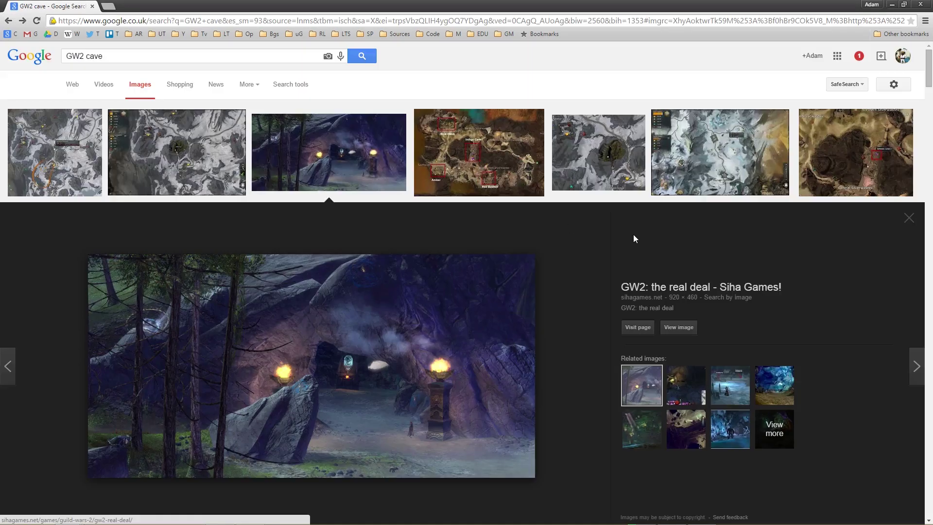
scroll(624, 245, down, 7)
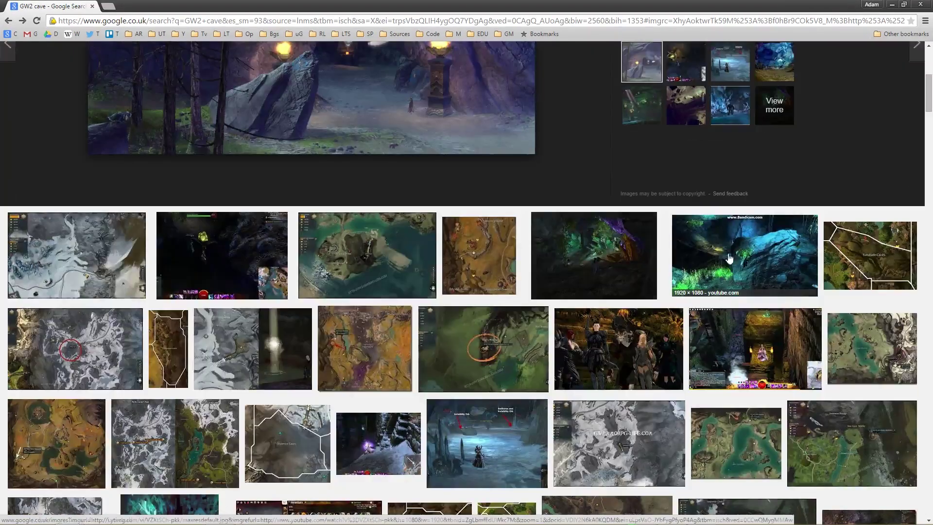
click(604, 260)
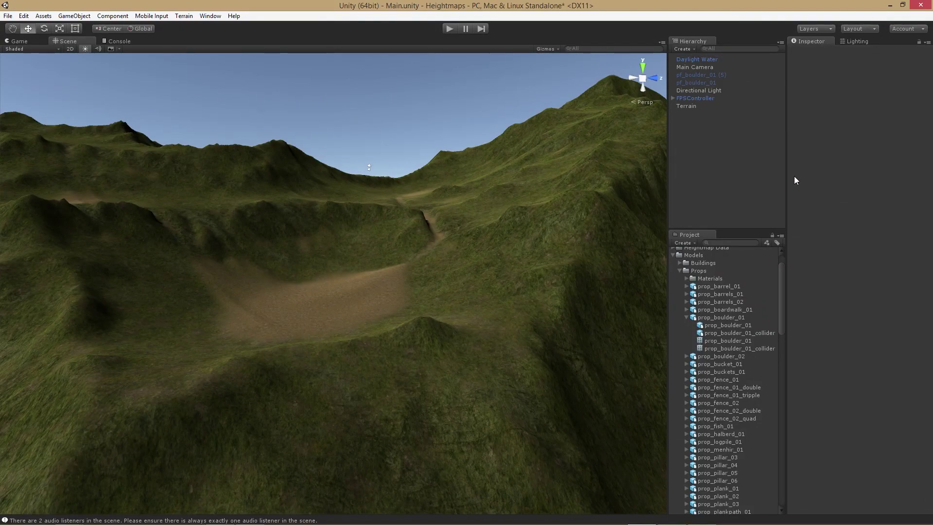
- Place the prop_boulder_01 model in the scene over the dirt hollow, at about X -31.95, Y 81.65, Z 23.07
right_drag(624, 134, 339, 246)
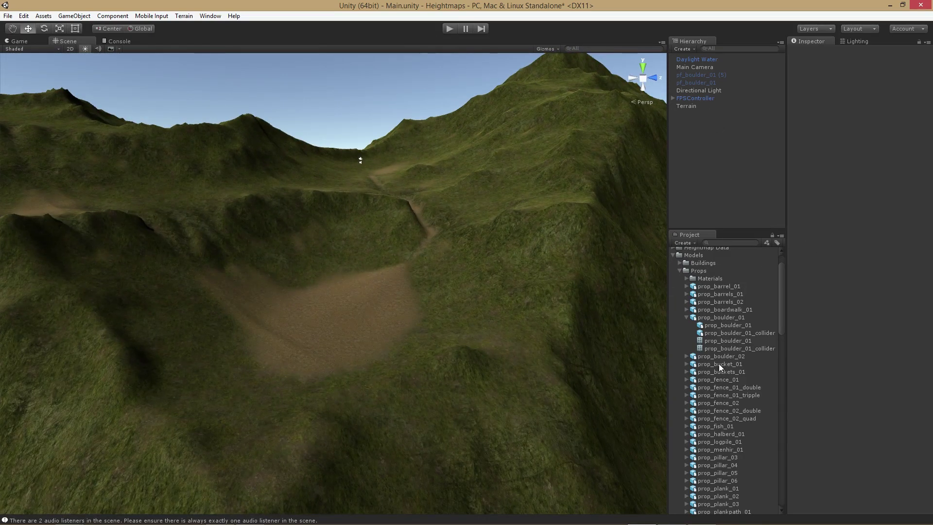
click(686, 318)
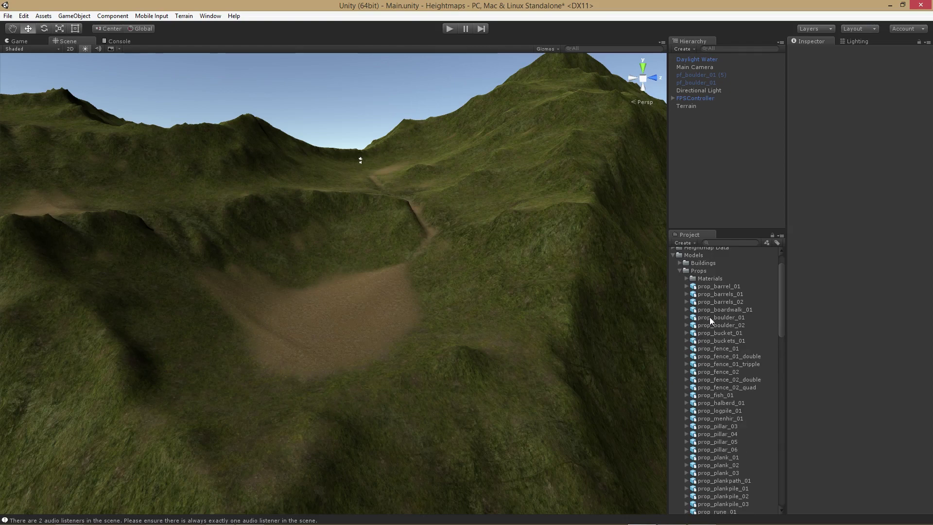
drag(710, 316, 302, 326)
scroll(302, 320, up, 3)
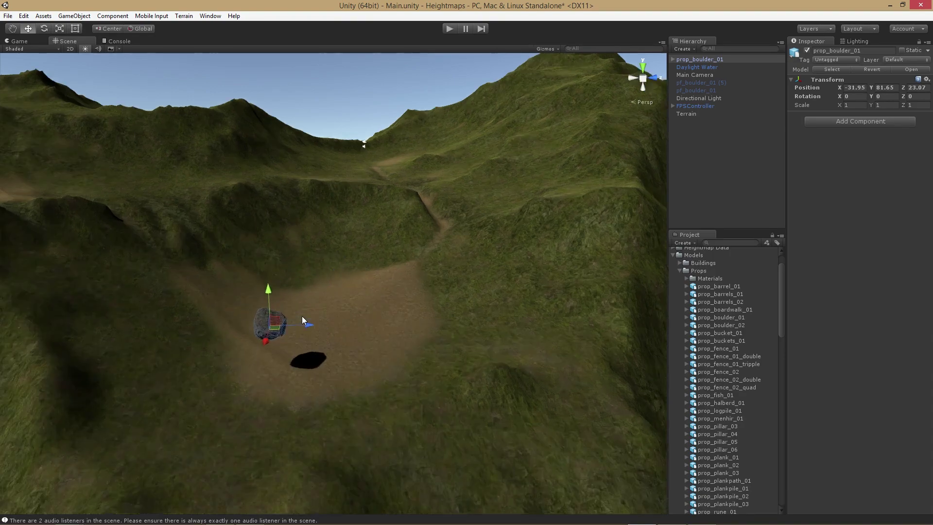
- Rotate the boulder to about X 41.24, Y -180, Z -180 and raise it to about Y 83.08
alt+drag(350, 304, 272, 306)
key(f)
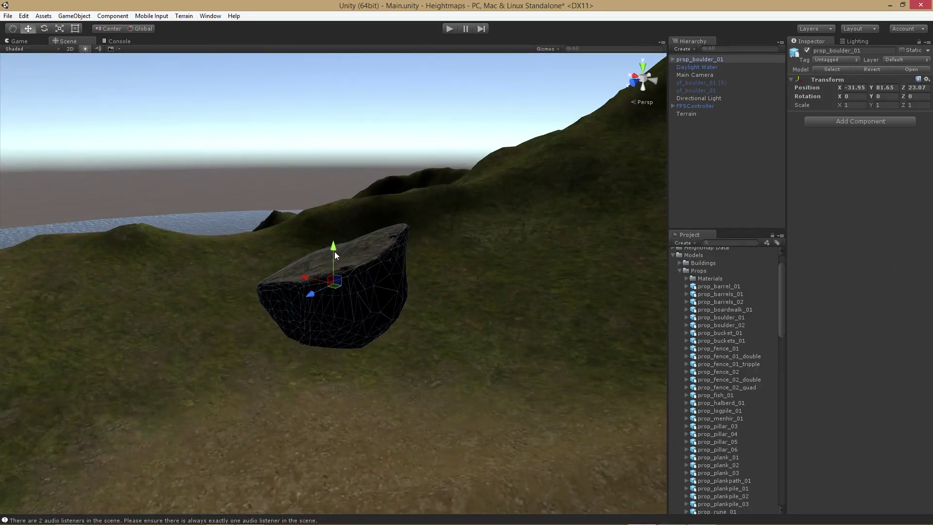
key(e)
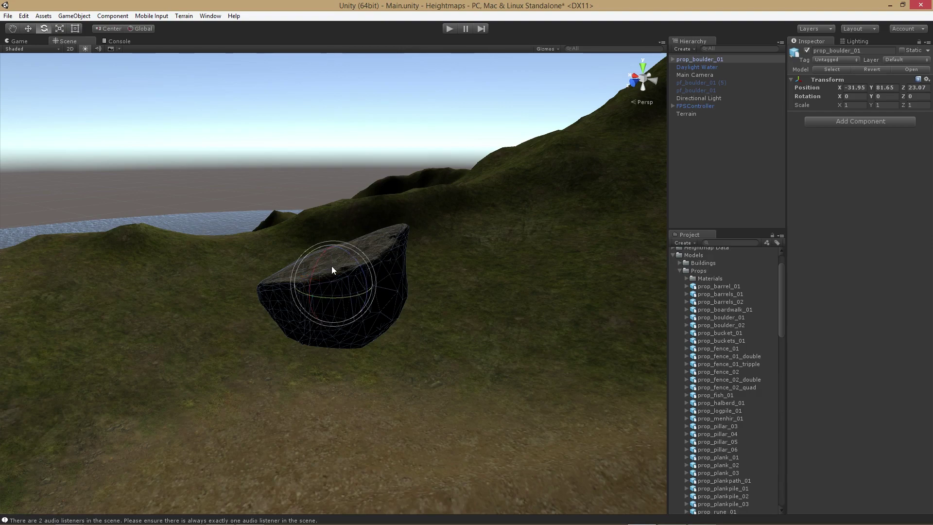
drag(332, 266, 398, 420)
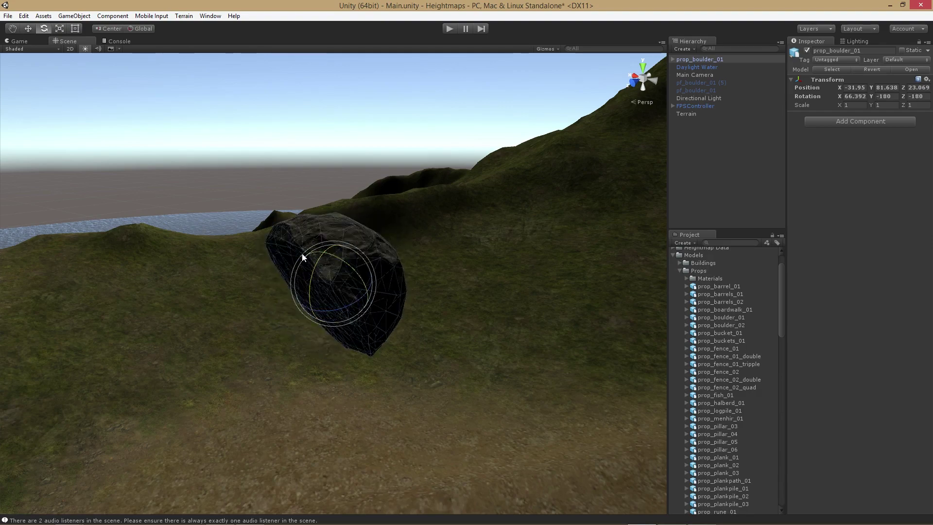
drag(304, 254, 489, 310)
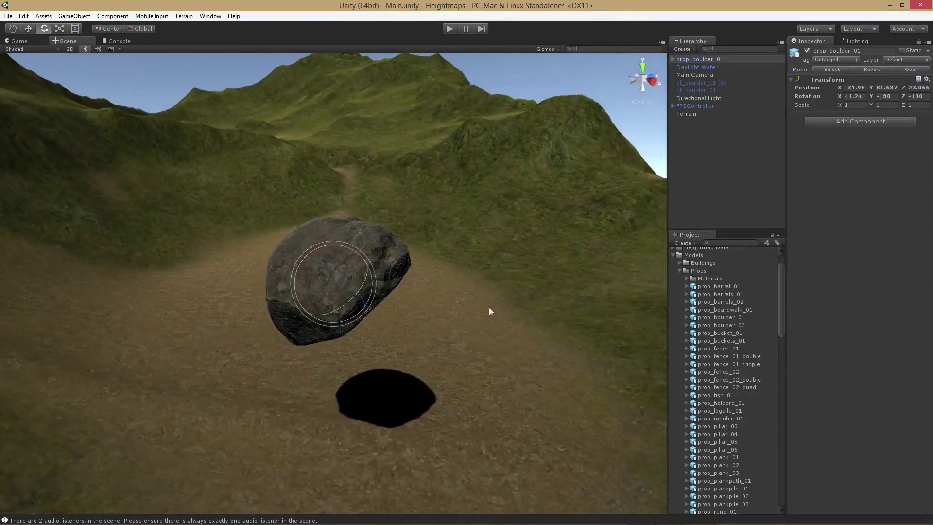
alt+drag(366, 254, 344, 200)
key(w)
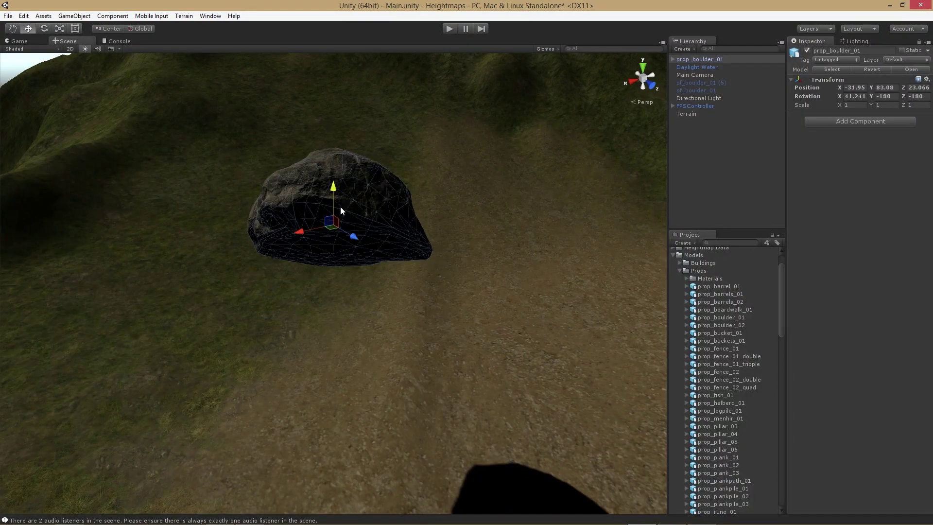
- Stretch the boulder along its X axis to a scale of about 6.27
key(e)
key(q)
key(w)
key(e)
key(r)
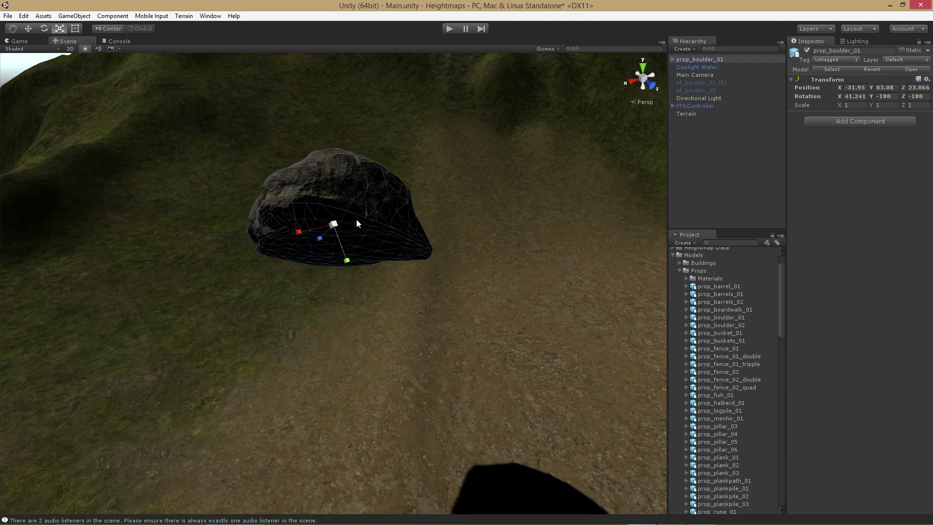
drag(302, 230, 15, 292)
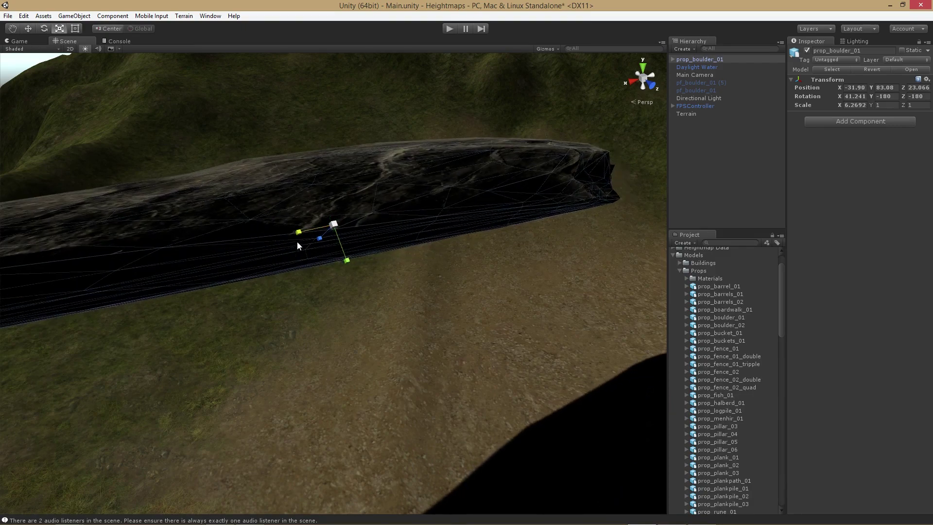
- Scale the boulder to about X 11.46, Y 3.54, Z 10.49 and move it to about X -46.31, Y 91.9, Z 13.29
drag(297, 241, 462, 212)
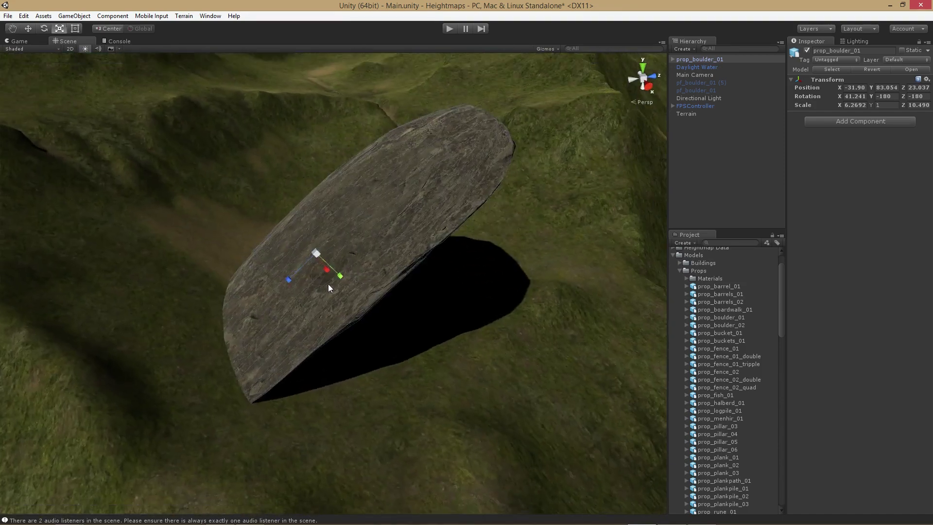
drag(328, 271, 357, 269)
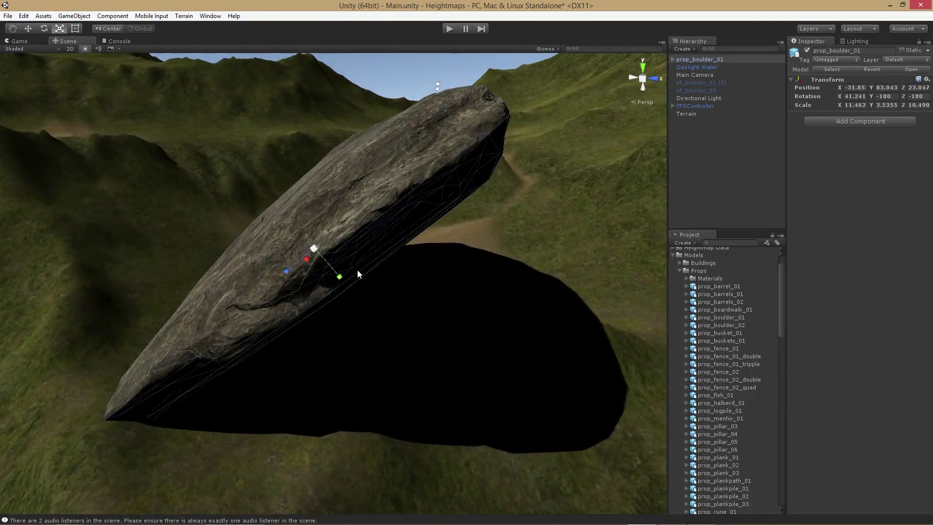
key(q)
key(w)
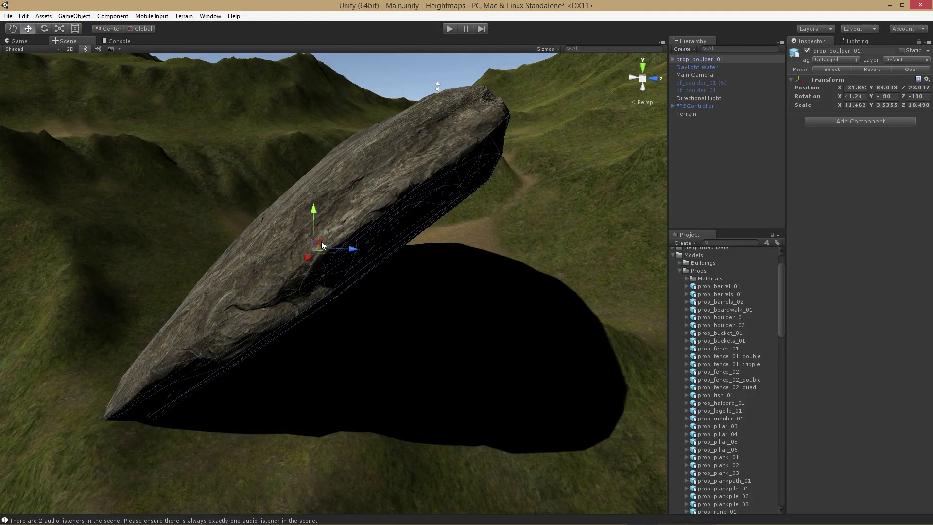
drag(319, 246, 208, 178)
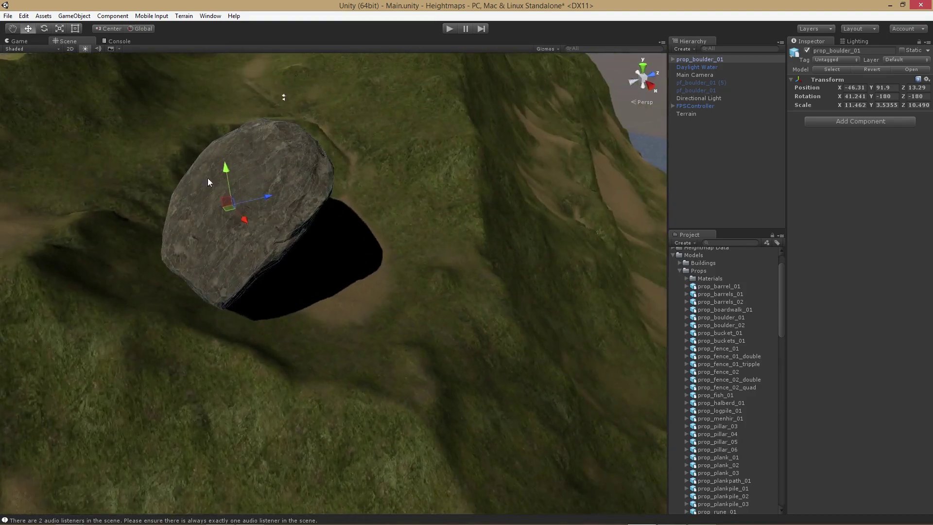
- Try to rotate only the boulder's child mesh to about X 61.66 and move it away from its collider mesh
click(309, 151)
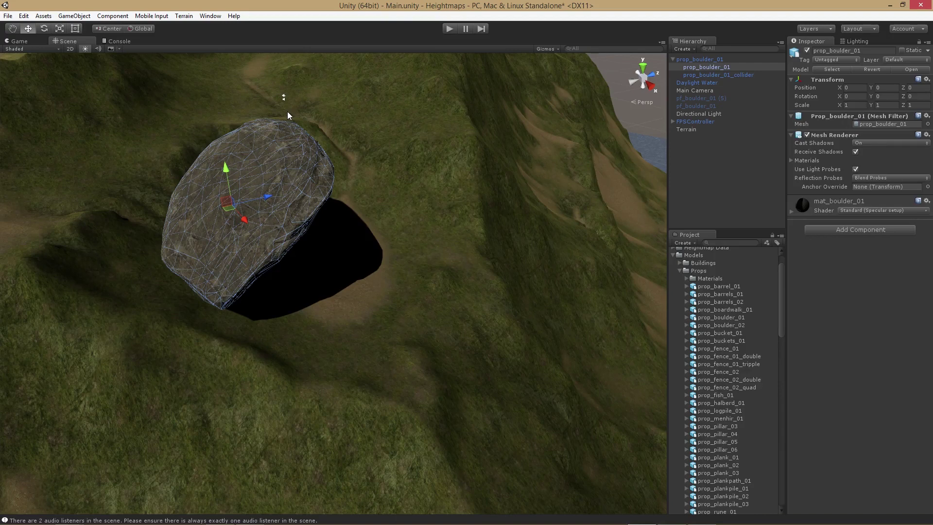
key(e)
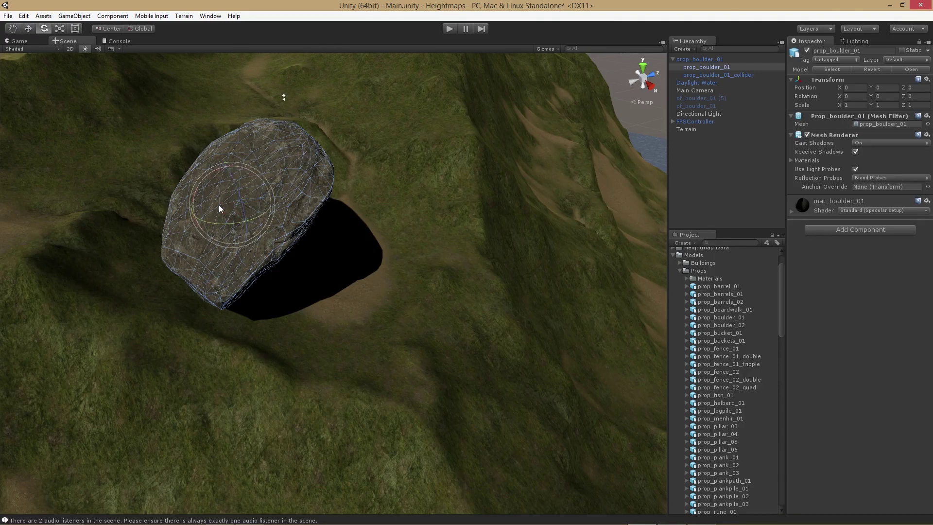
drag(259, 193, 312, 229)
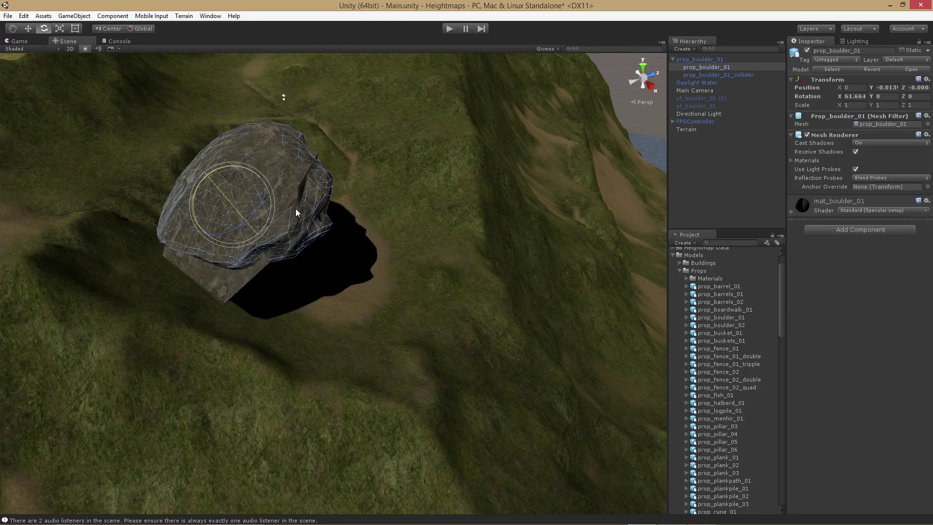
key(w)
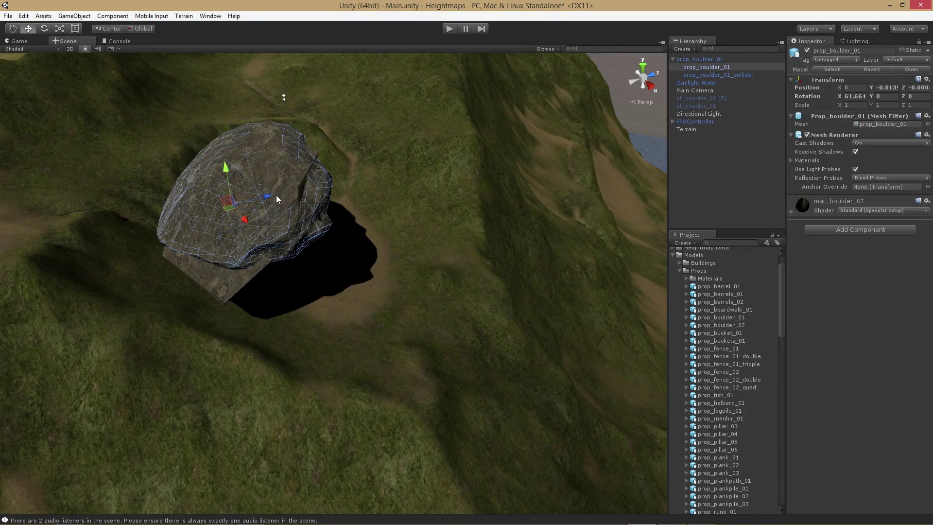
drag(276, 195, 406, 158)
click(257, 217)
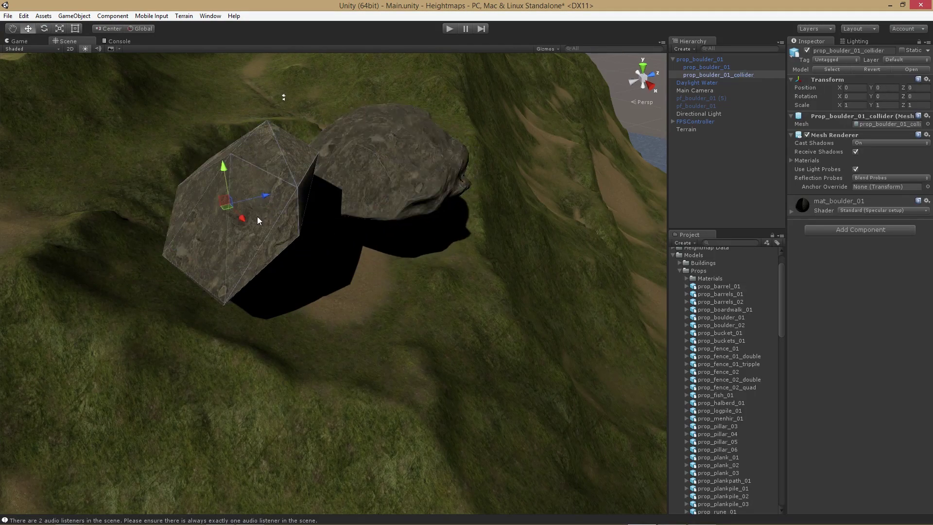
alt+drag(258, 216, 239, 146)
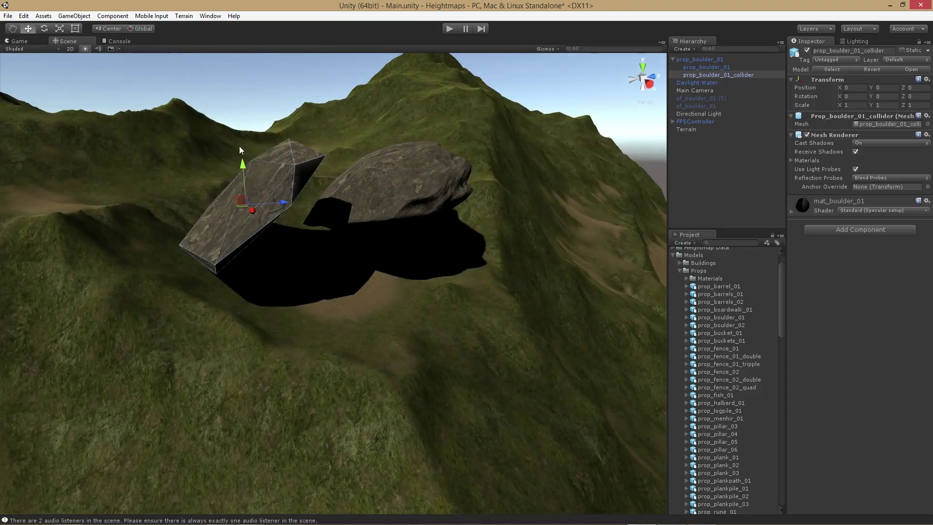
key(ctrl+z)
click(237, 180)
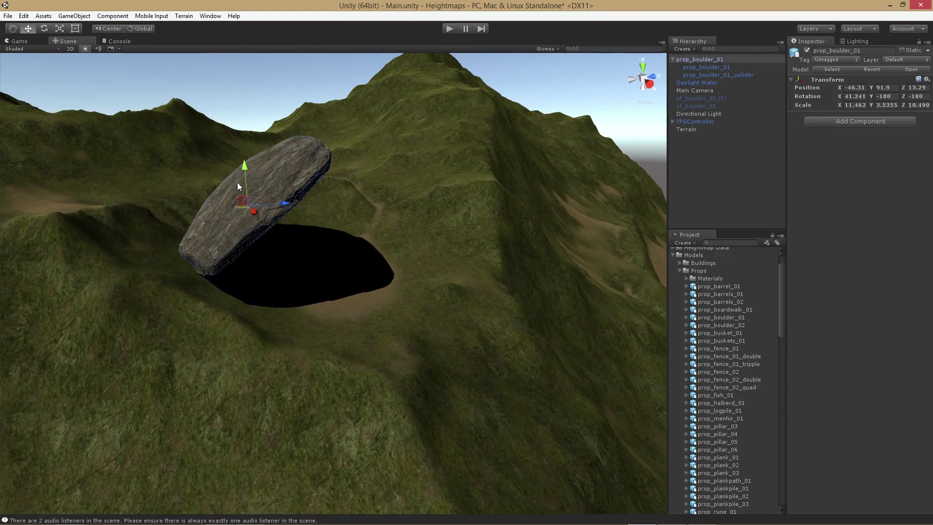
- Move the whole boulder to about X -46.32, Y 90.17, Z 1.28 and rotate it to about X 8.09, Y -163.1, Z -172
click(278, 179)
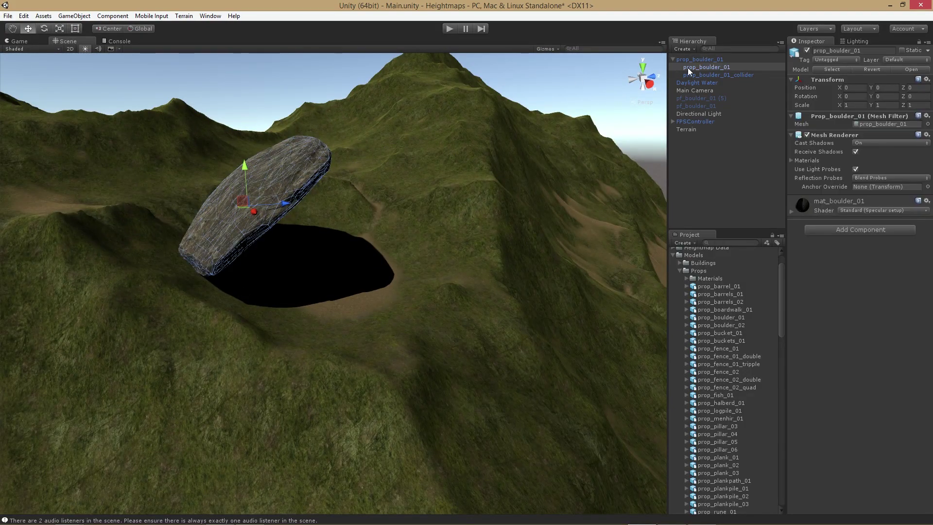
click(673, 59)
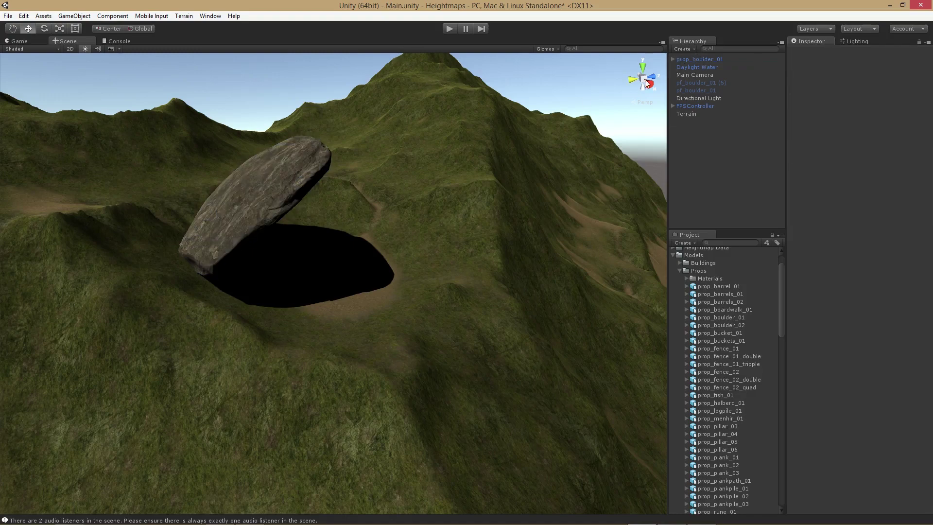
click(700, 59)
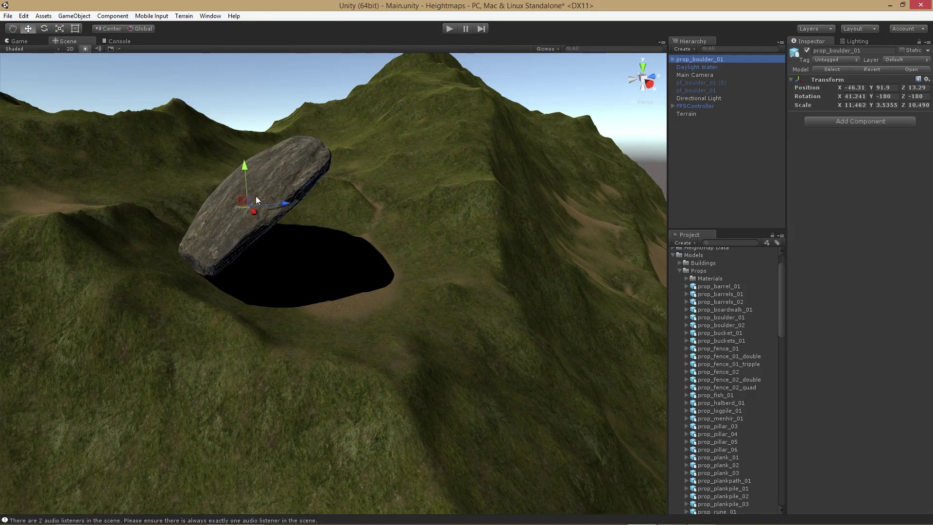
drag(243, 167, 184, 208)
key(e)
key(w)
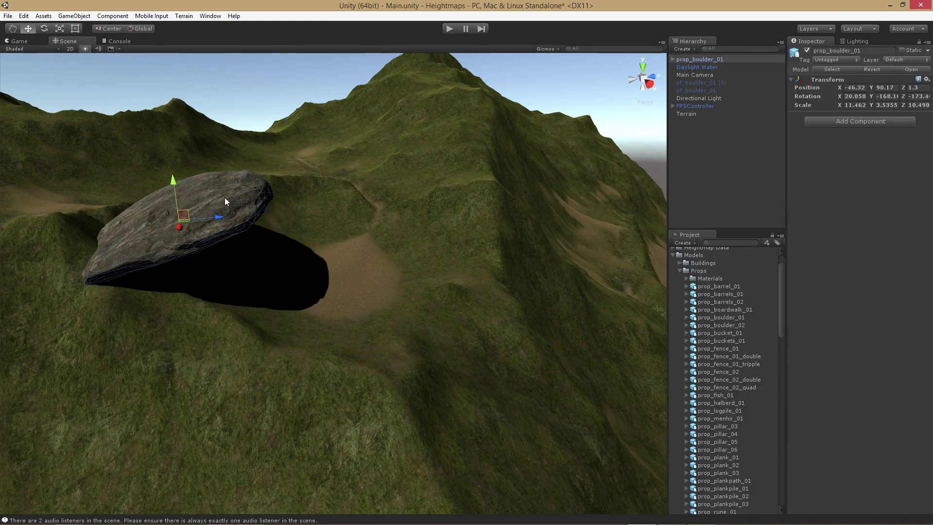
key(e)
drag(215, 200, 216, 220)
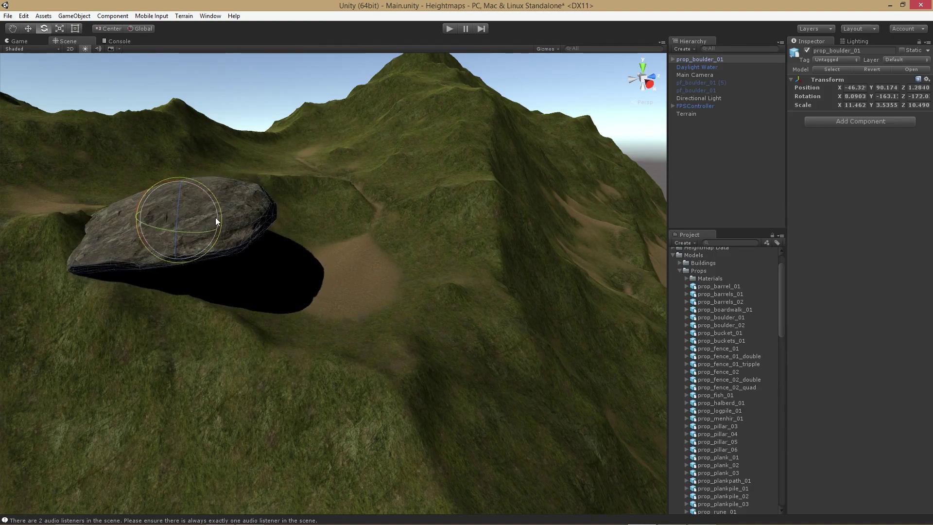
right_drag(216, 220, 238, 299)
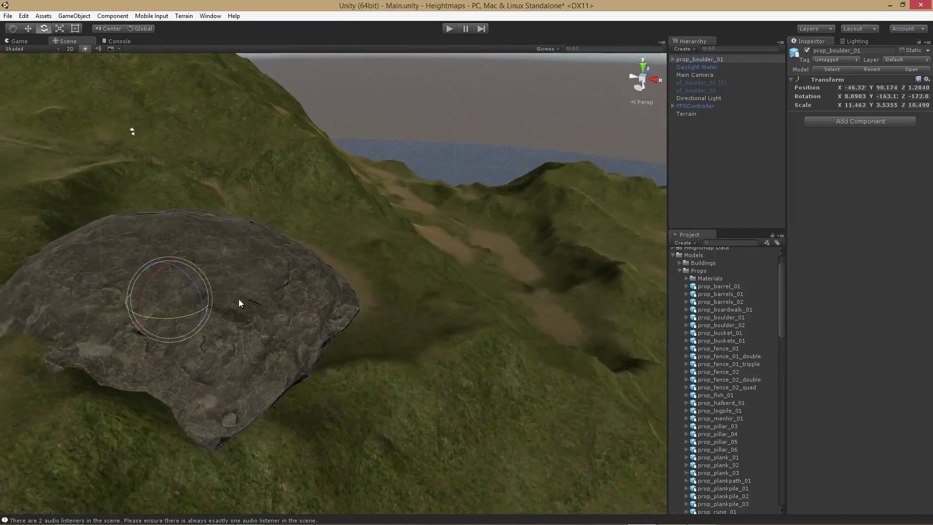
click(236, 306)
key(w)
drag(201, 305, 182, 304)
key(ctrl+z)
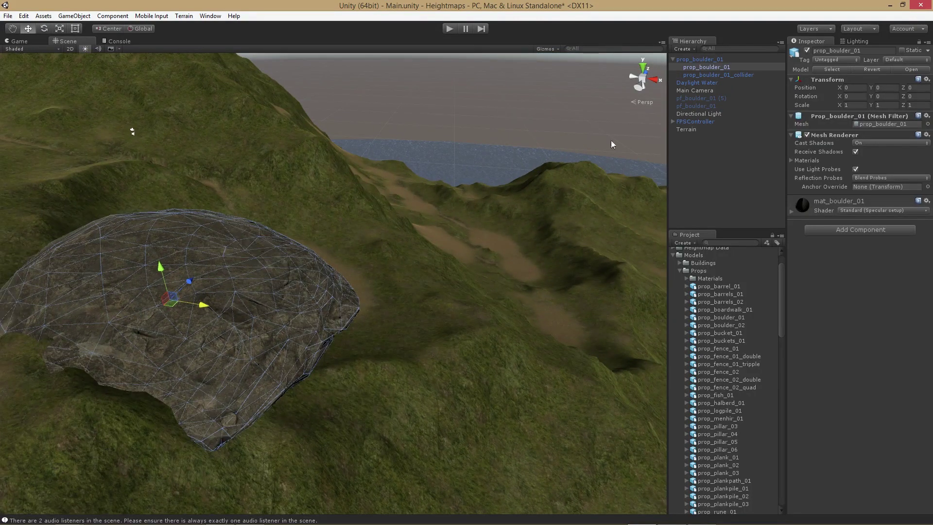
key(ctrl+z)
- Move the whole boulder horizontally to about X -51.52, Z 1.09
drag(210, 307, 158, 313)
drag(154, 275, 233, 198)
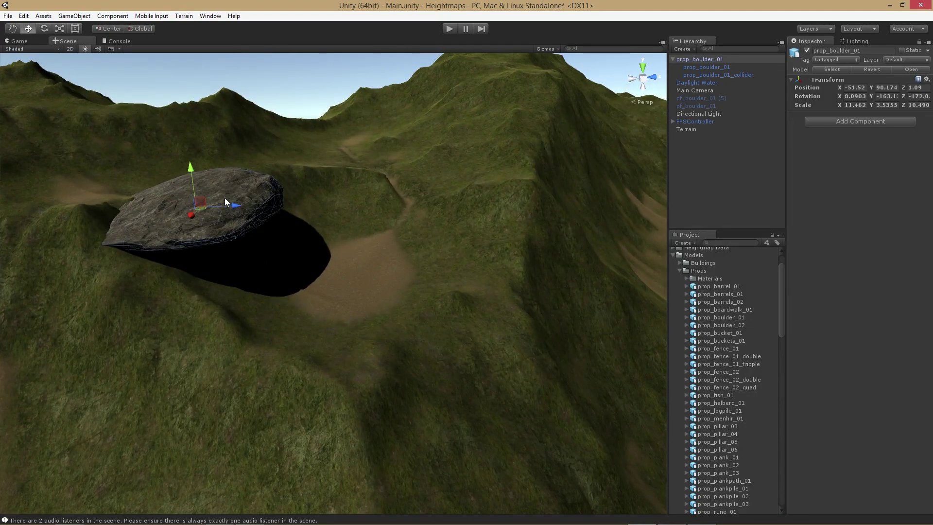
- Duplicate the boulder beside the original at about Z 28.2 and rotate the copy to about X -12.67, Y -162.8, Z -178.3
key(ctrl+d)
drag(226, 205, 361, 208)
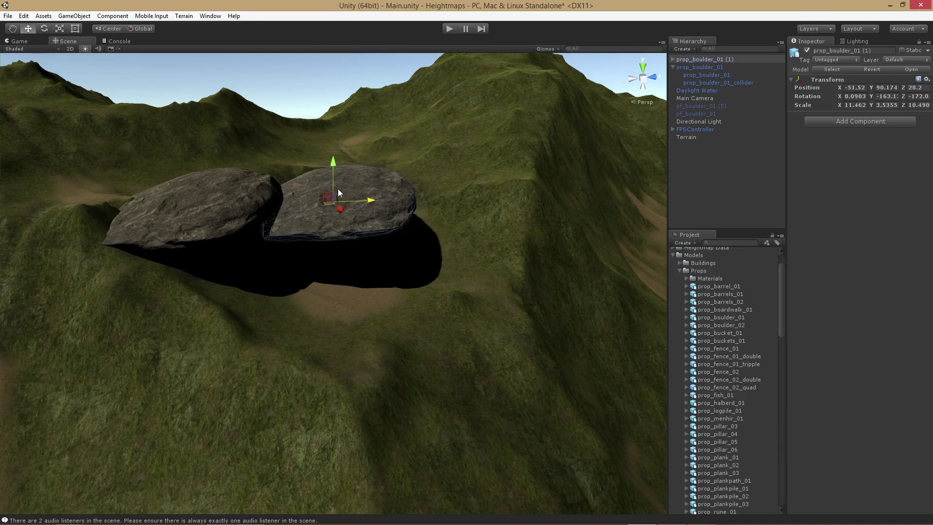
key(e)
drag(360, 173, 375, 195)
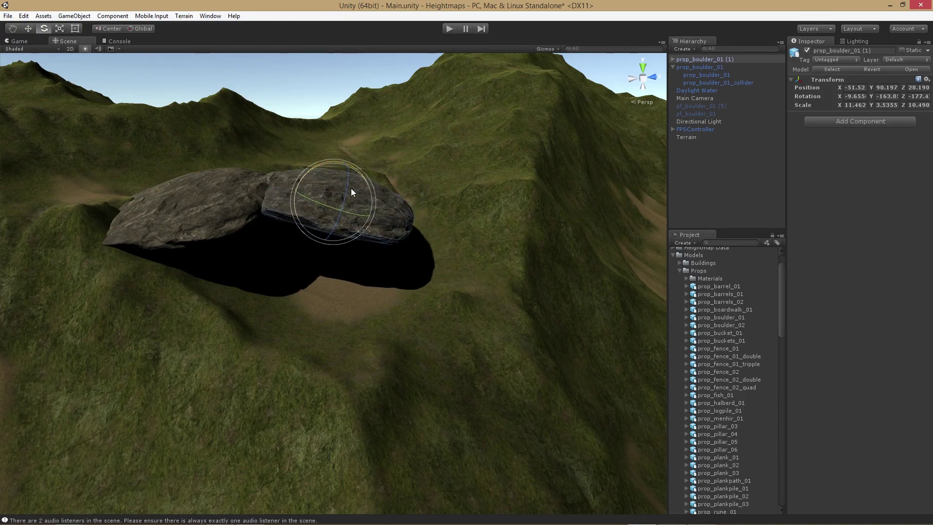
mouse_move(363, 189)
mouse_down()
mouse_move(361, 178)
mouse_move(360, 187)
mouse_up()
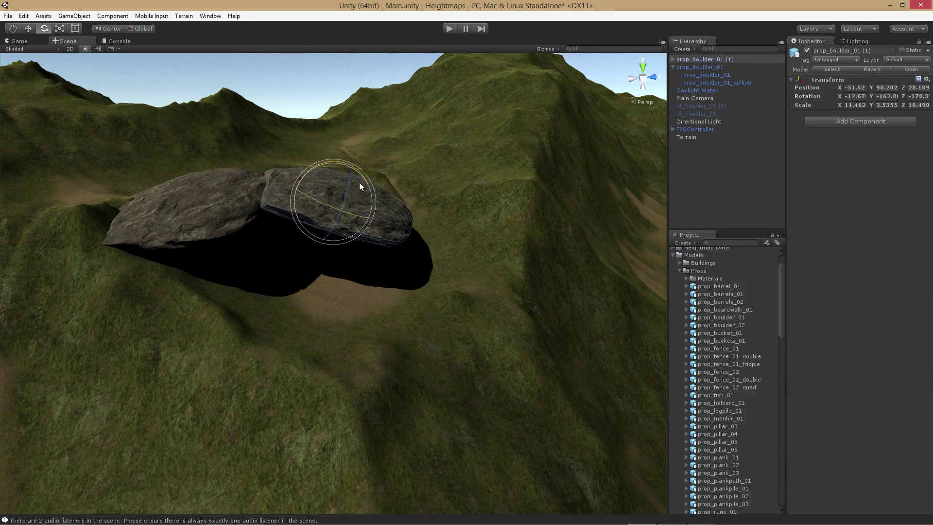
- Move the boulder copy to about Y 89.48, Z 24.02 so it overlaps the original
key(w)
drag(365, 196, 348, 208)
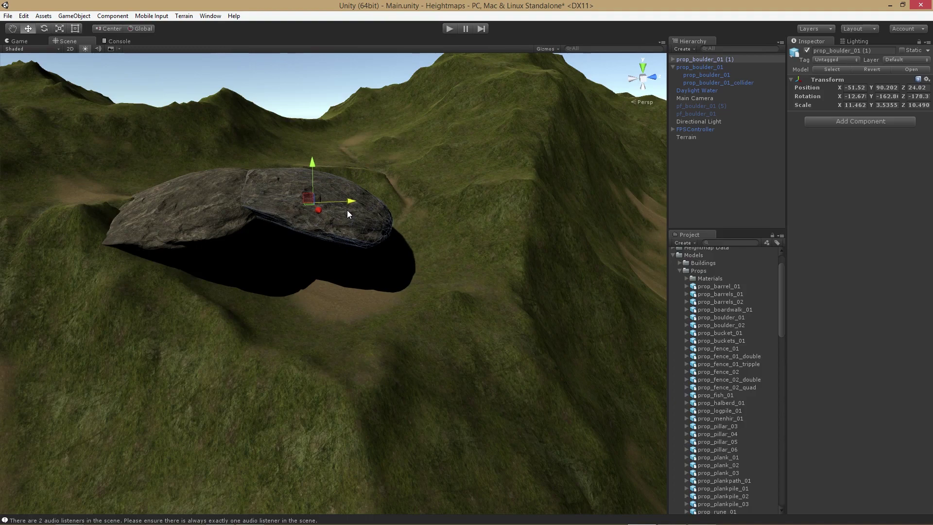
drag(314, 159, 298, 166)
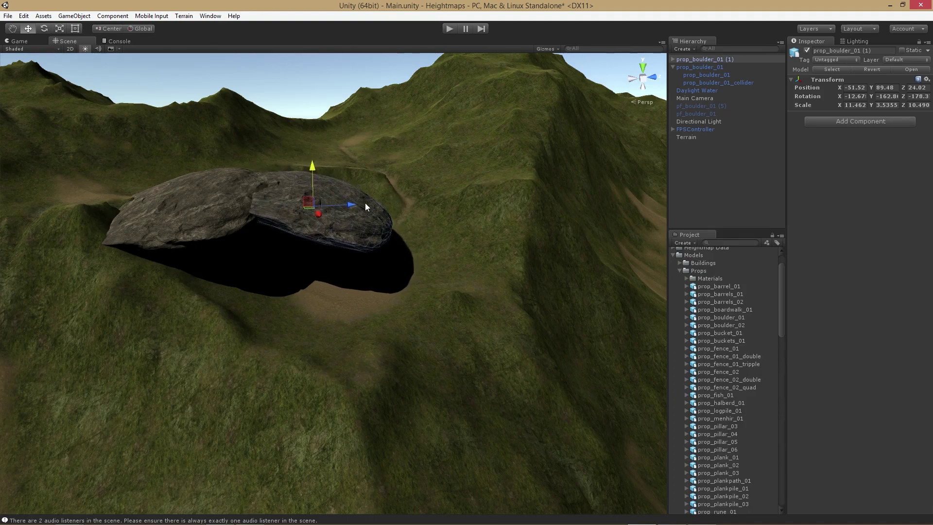
- Stretch the second boulder's child mesh to an X scale of about 1.62 and shift it to about X -0.72, Y -0.05, Z -0.02
alt+drag(346, 209, 184, 218)
click(497, 184)
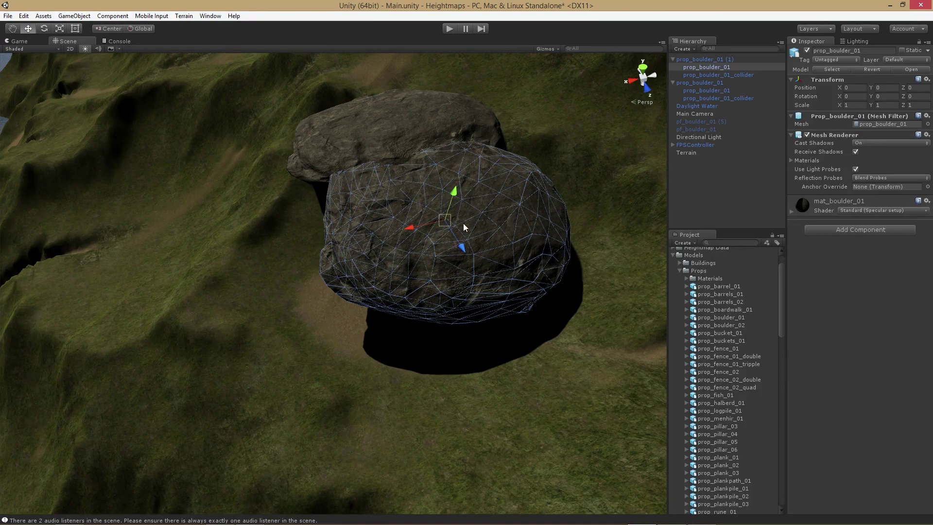
key(e)
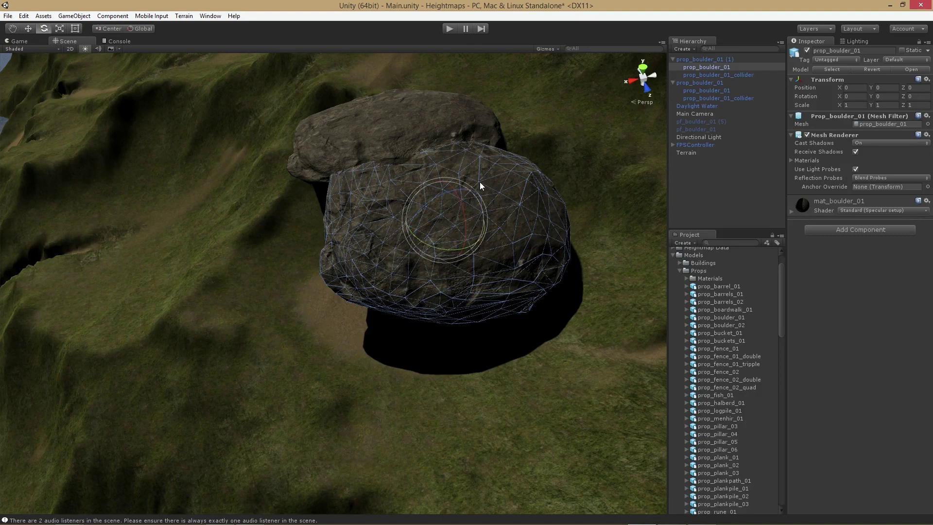
key(r)
drag(400, 223, 375, 219)
key(w)
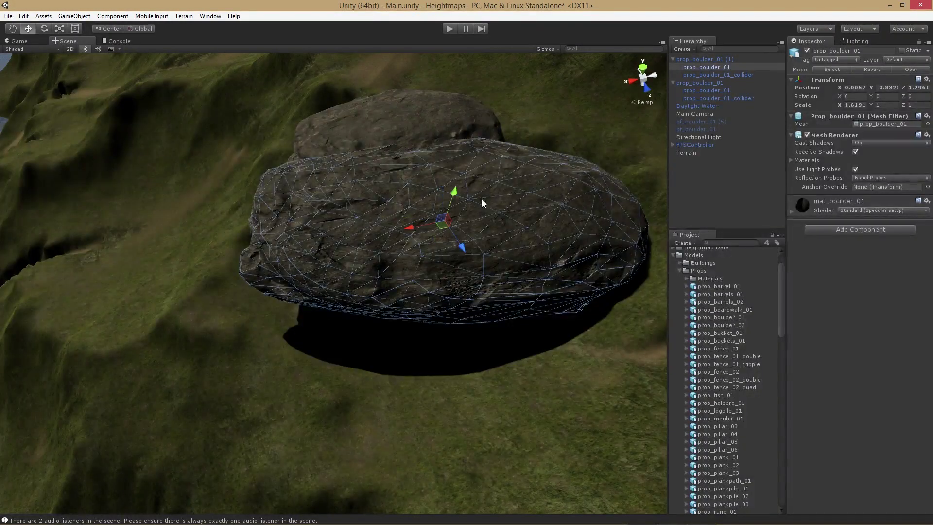
drag(443, 226, 558, 143)
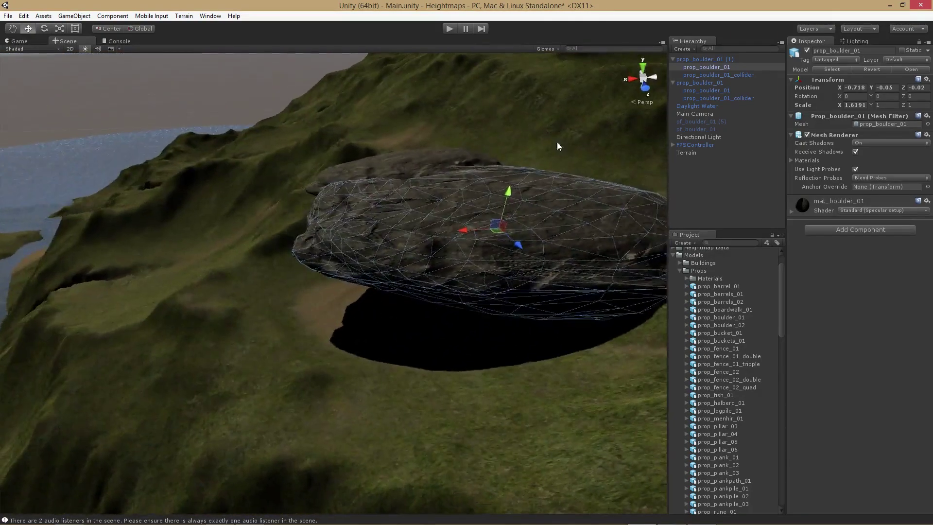
- Select the parent object prop_boulder_01 (1) of the stretched boulder mesh
click(544, 194)
alt+drag(614, 183, 524, 199)
click(519, 194)
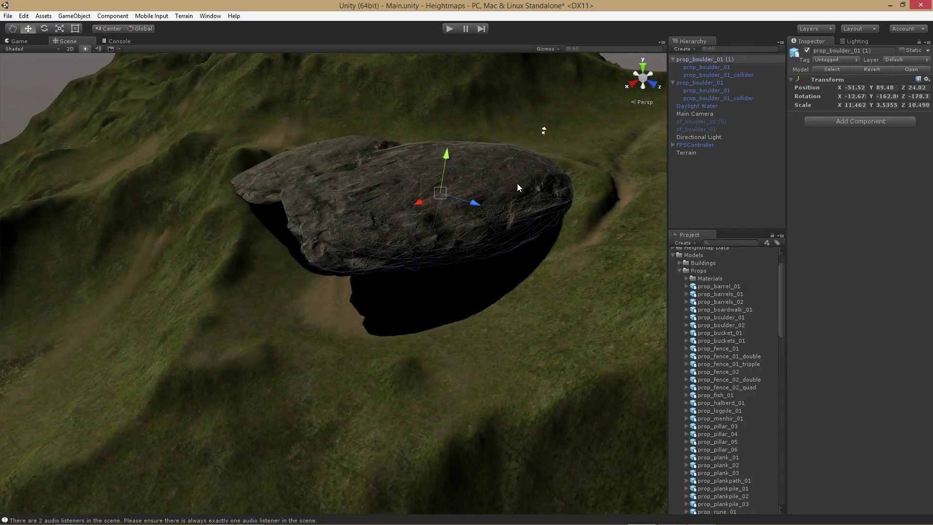
- Try to lower the second boulder to about Y 86.71 and shift it down the slope
drag(447, 156, 452, 169)
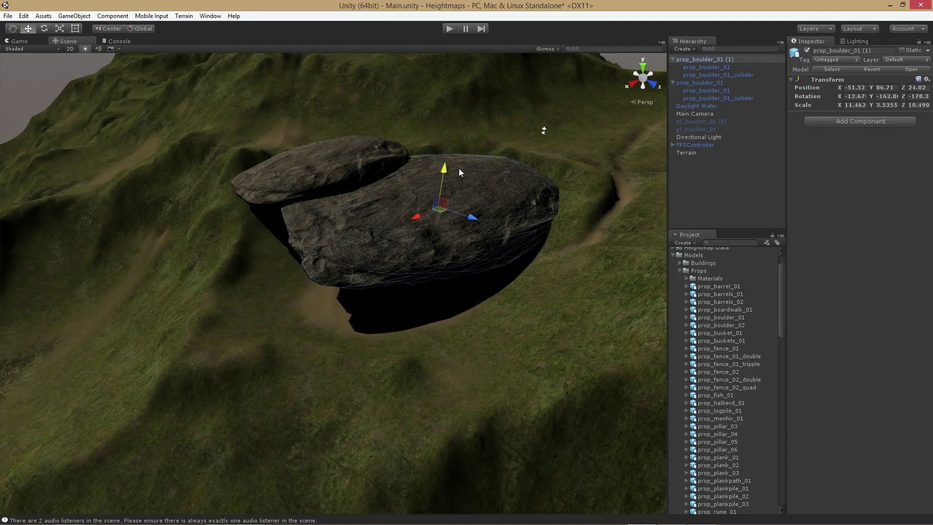
key(ctrl+z)
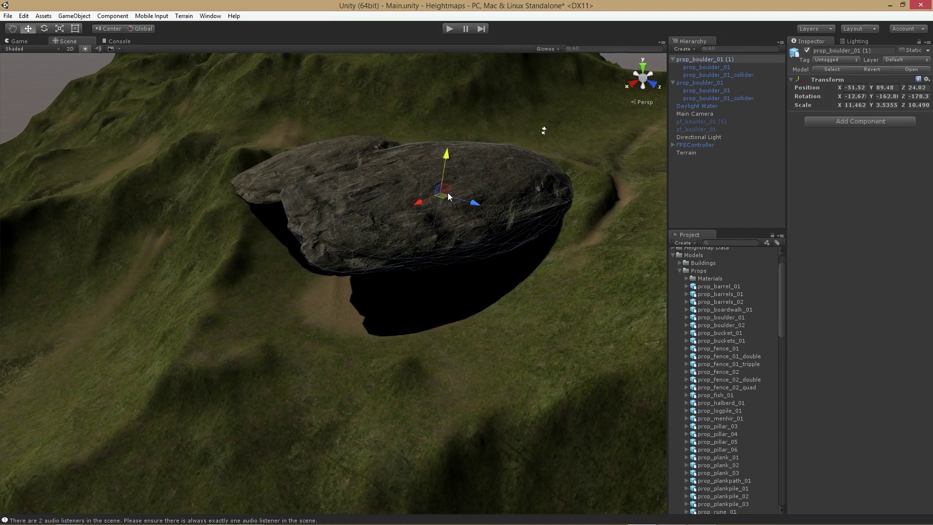
drag(447, 192, 493, 217)
key(ctrl+z)
- Duplicate the second boulder and place the copy at about X -51.57, Y 85.07, Z 37.85, rotated to about X -27.62, Y -162.3, Z -178.1
key(ctrl+d)
drag(446, 195, 470, 217)
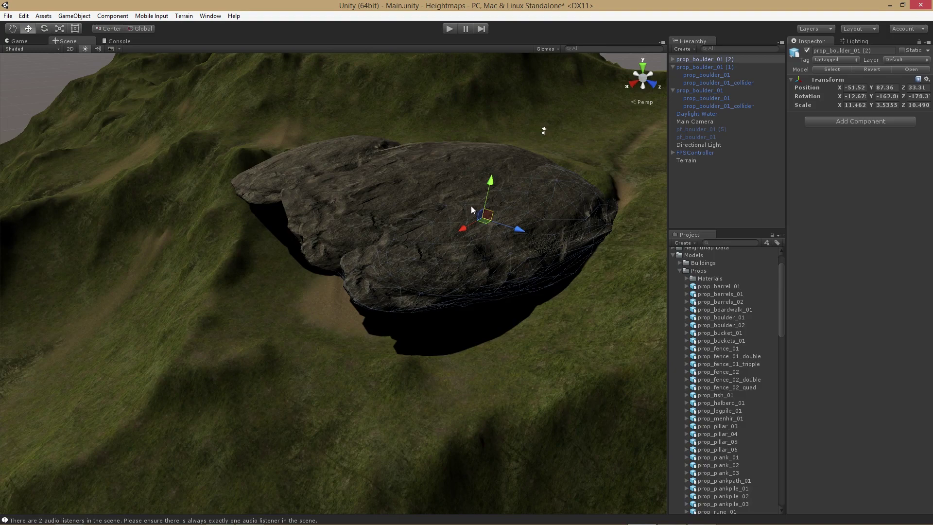
key(e)
drag(494, 185, 500, 231)
key(w)
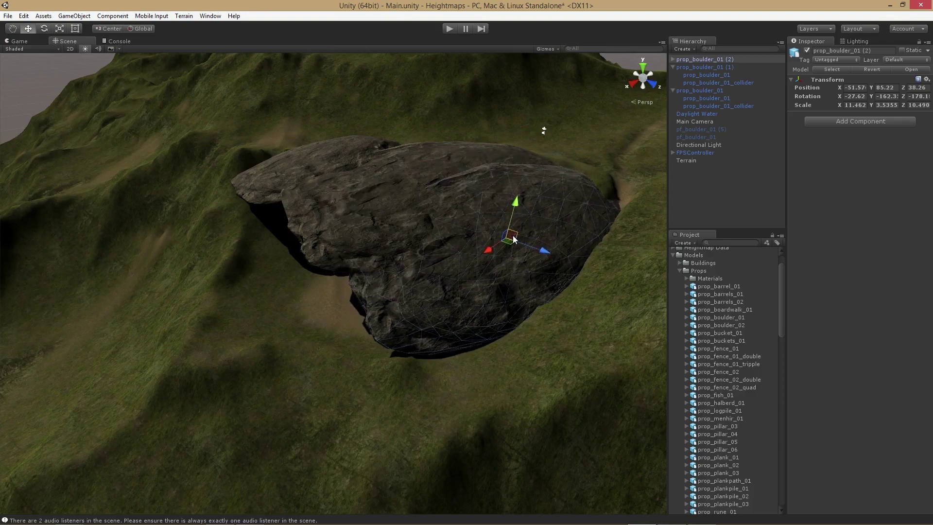
drag(513, 239, 511, 236)
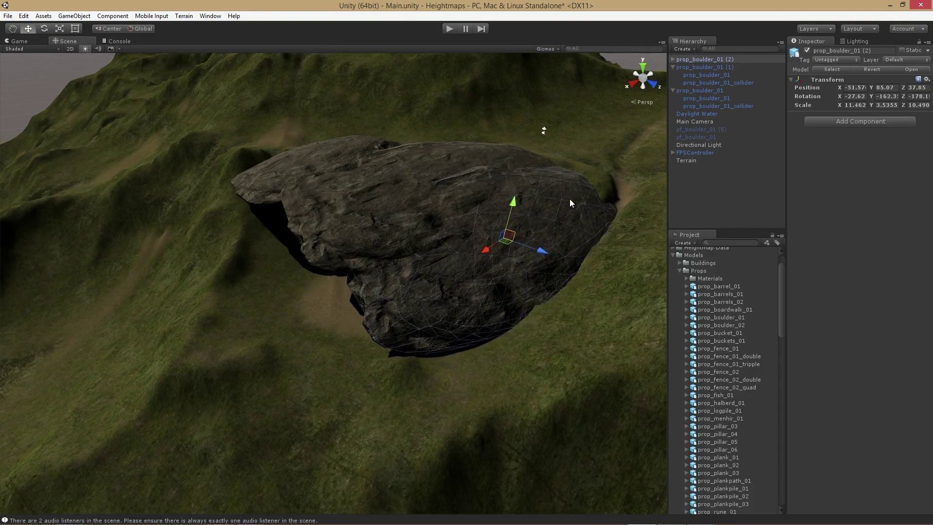
- Scale the third boulder, prop_boulder_01 (2), to about Y 4.81 and Z 11.99
alt+drag(569, 199, 458, 241)
key(e)
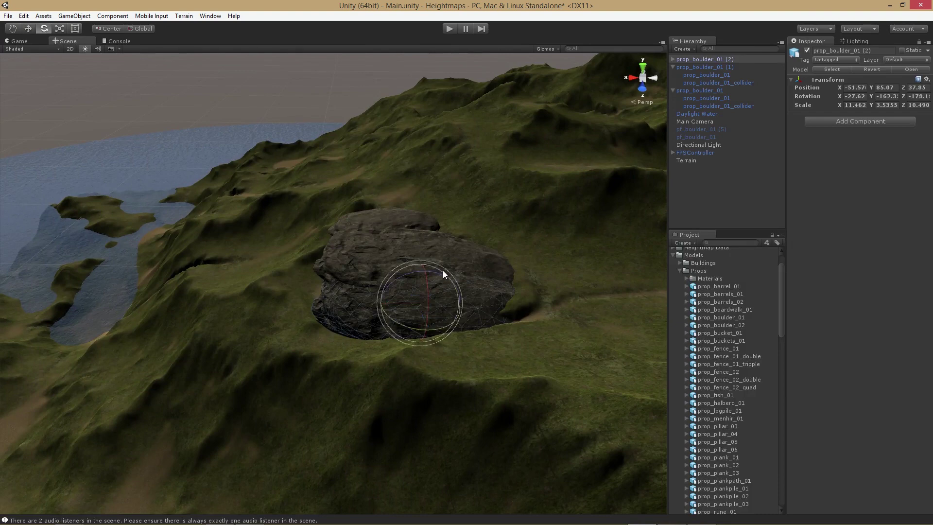
key(r)
drag(427, 263, 429, 263)
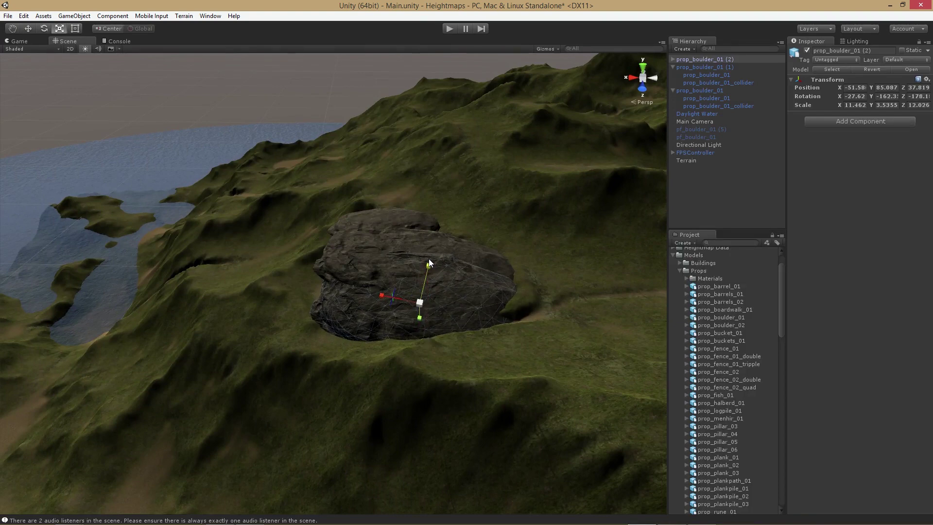
drag(420, 324, 769, 326)
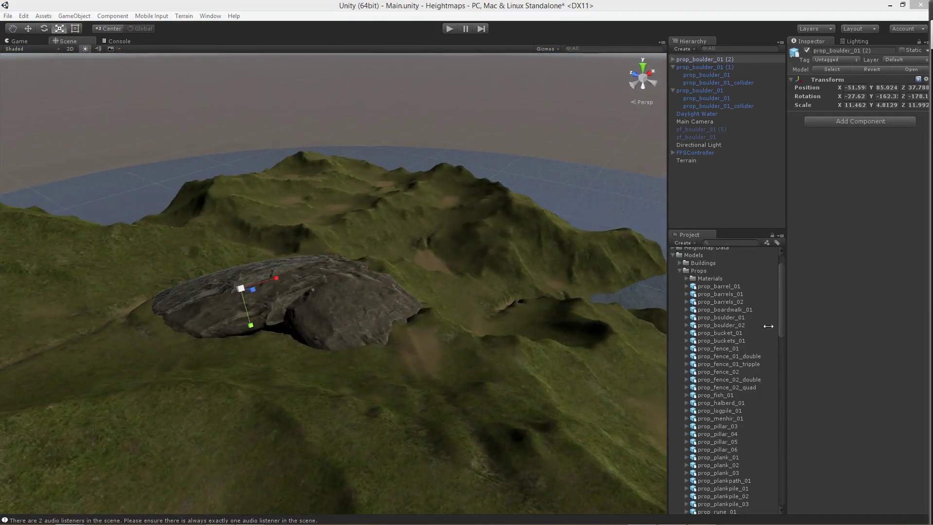
- Enlarge the original boulder, prop_boulder_01, to about X 14.42 and Y 4.99 in scale and shift it to about X -53.5
click(366, 336)
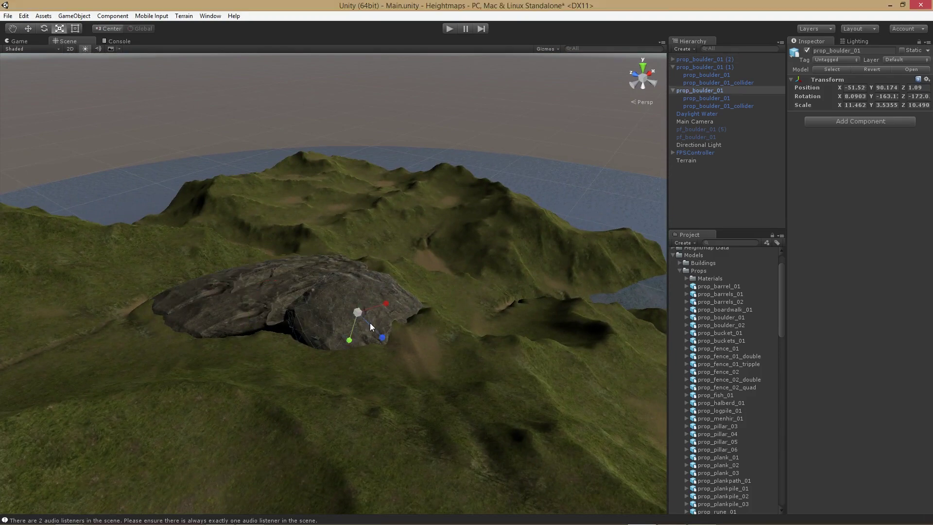
drag(387, 303, 366, 307)
key(w)
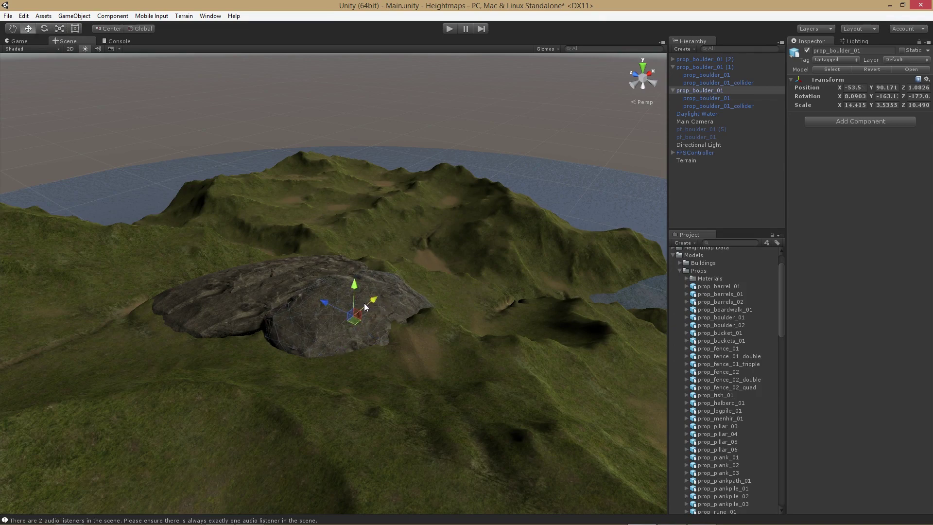
alt+drag(485, 281, 121, 250)
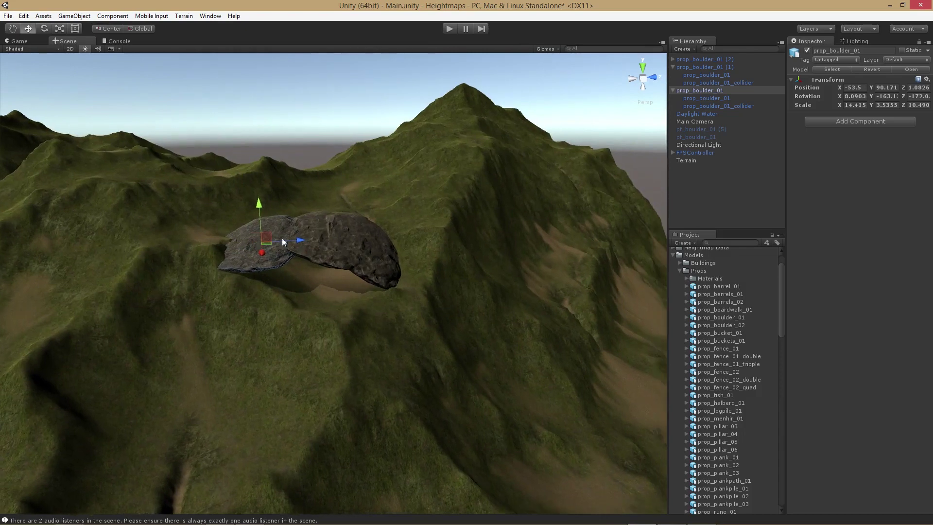
key(e)
key(r)
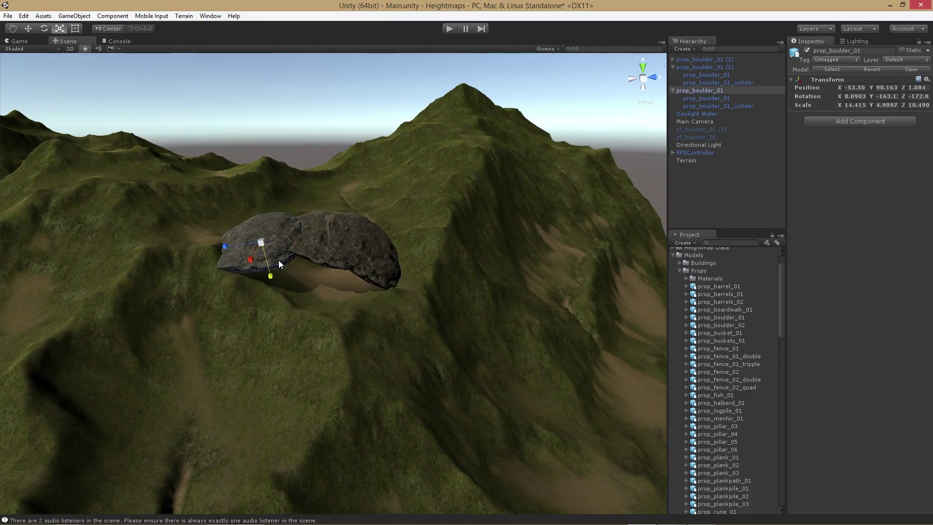
drag(263, 207, 437, 221)
- Move the second boulder to about X -51.41, Y 88.91, Z 24.33 and rotate it to about X -9.98, Y -164.9, Z -178.9
alt+drag(313, 307, 485, 294)
scroll(412, 246, up, 10)
click(372, 137)
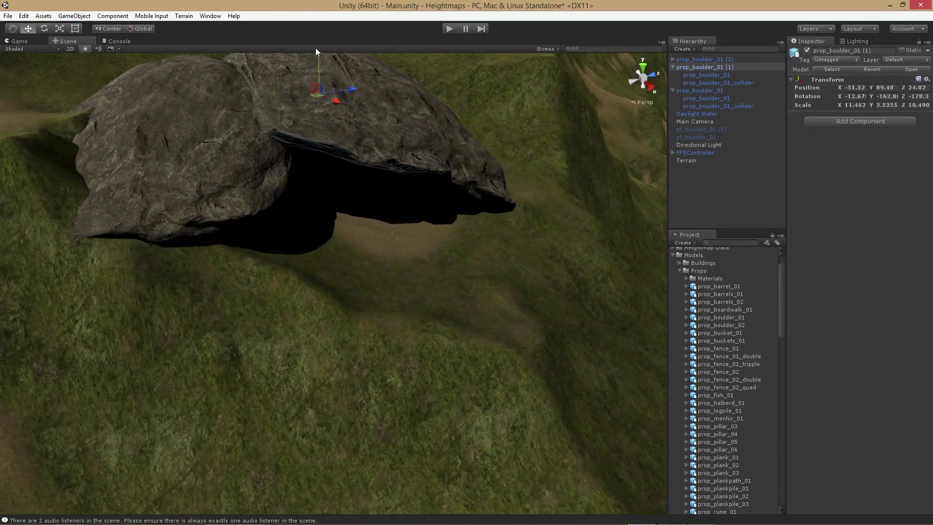
drag(319, 69, 345, 60)
key(e)
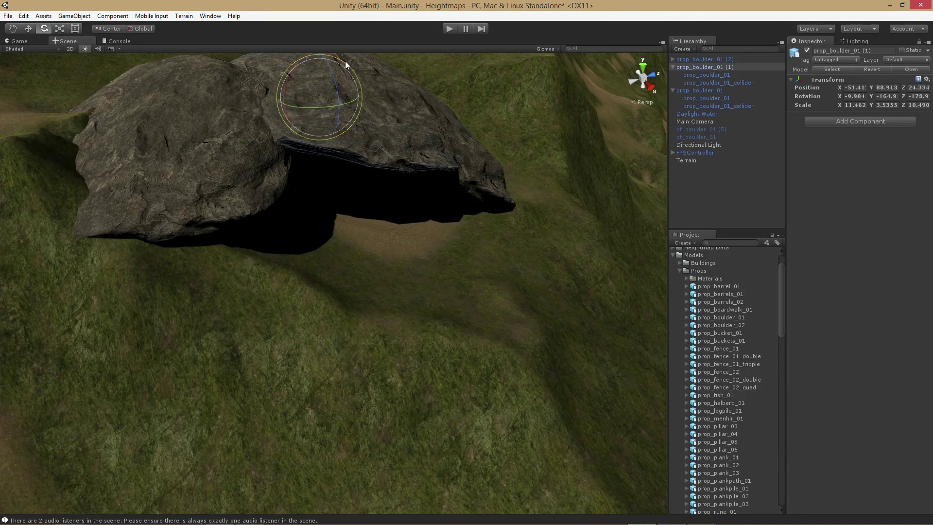
- Add a point light as a child of the second boulder and place it beneath the rock at about X -0.87, Y 1.75, Z 0.16
alt+drag(498, 147, 442, 87)
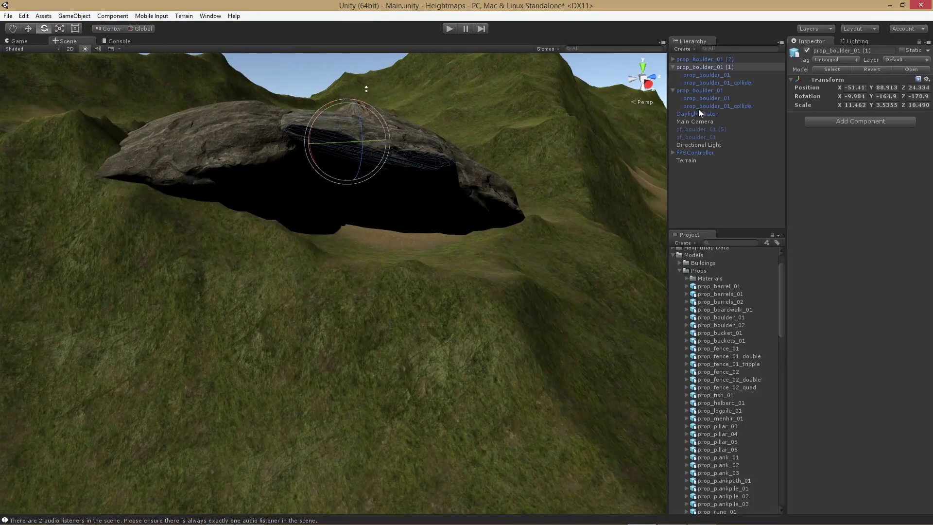
click(676, 67)
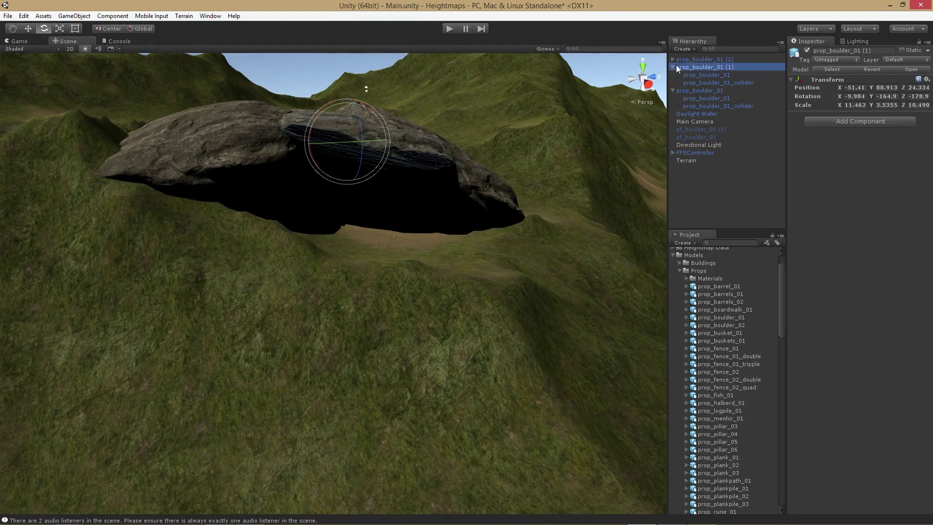
right_click(716, 183)
mouse_move(762, 296)
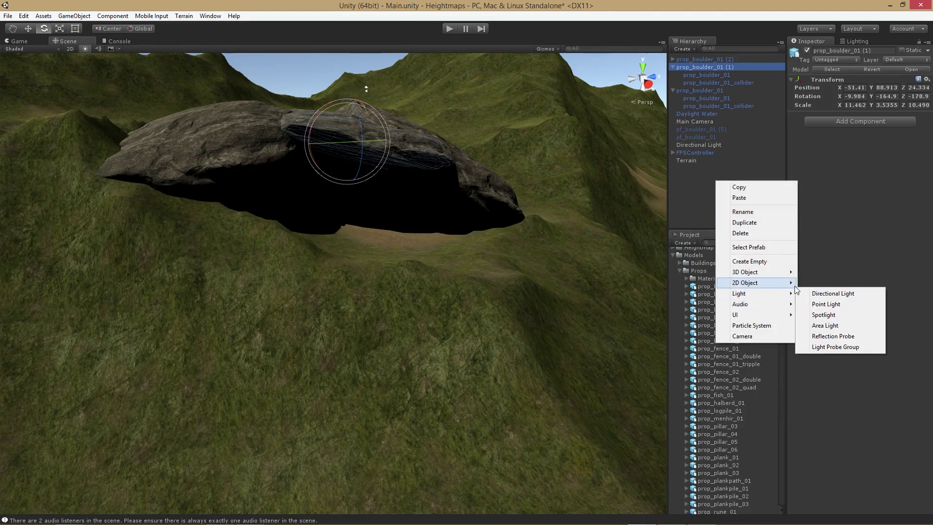
click(826, 305)
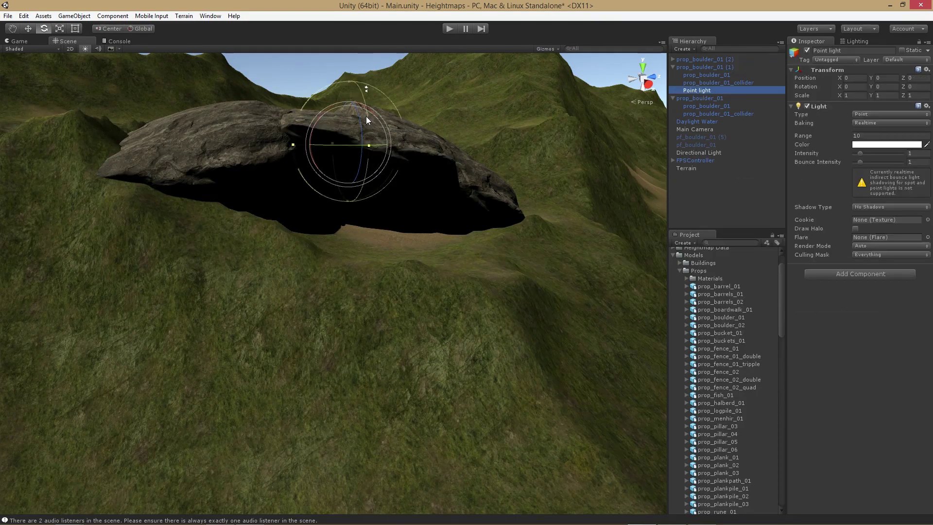
key(w)
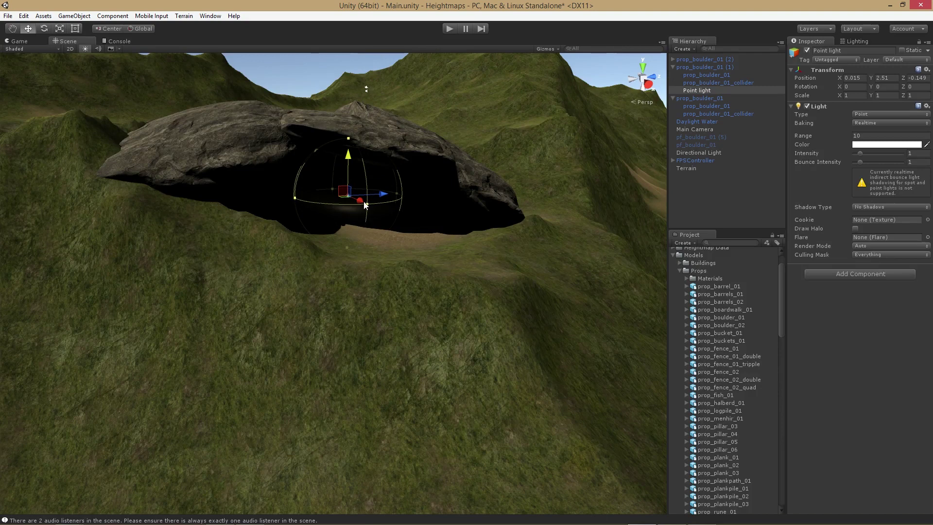
drag(365, 205, 348, 180)
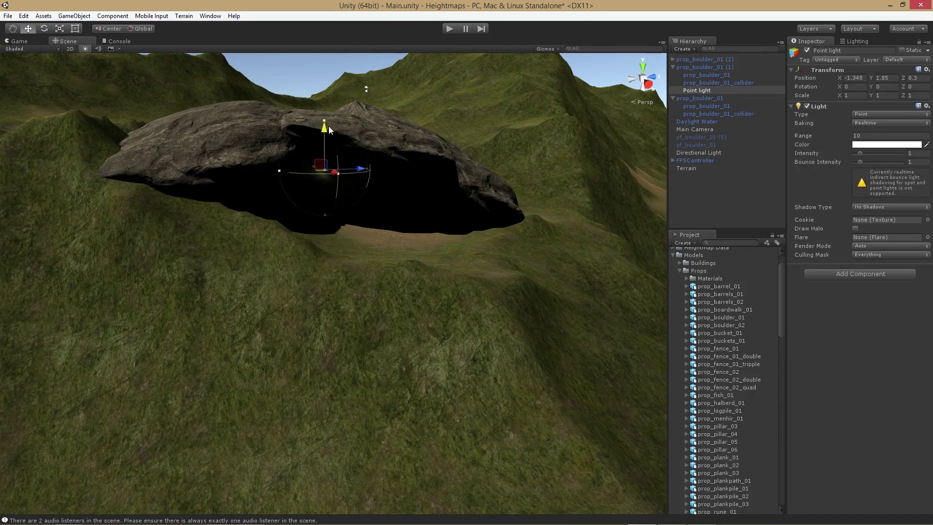
drag(364, 177, 352, 169)
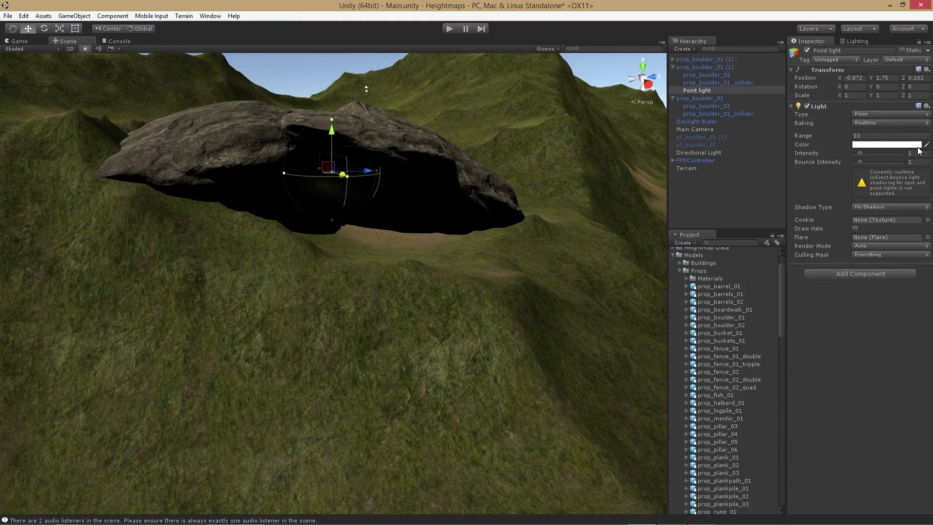
- Set the point light's range to 20 and reposition it inside the cave at about X -0.41, Y 1.75, Z 0.02
text(20)
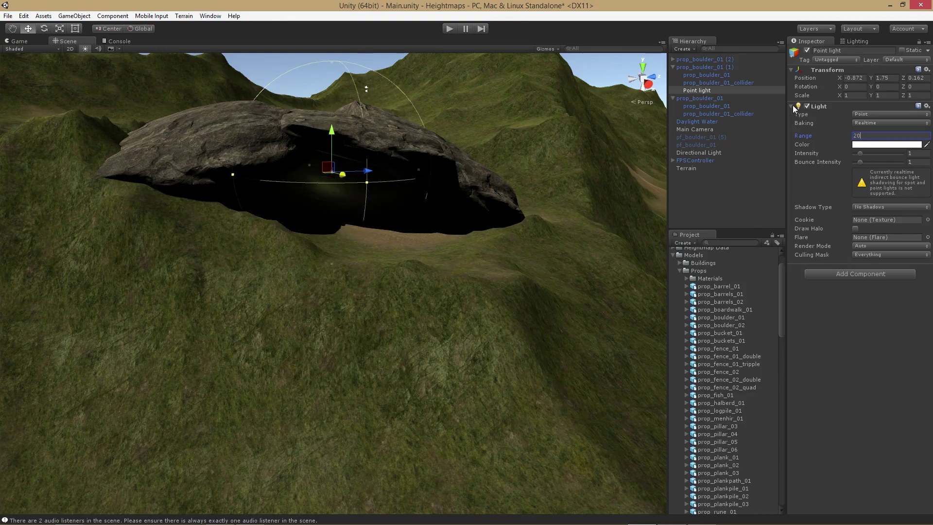
right_drag(578, 296, 476, 186)
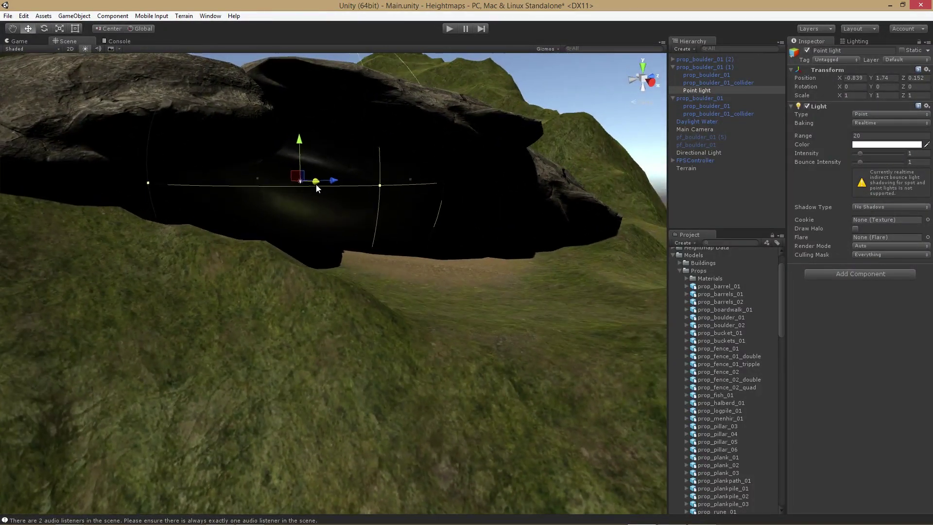
drag(316, 184, 332, 195)
drag(323, 142, 324, 144)
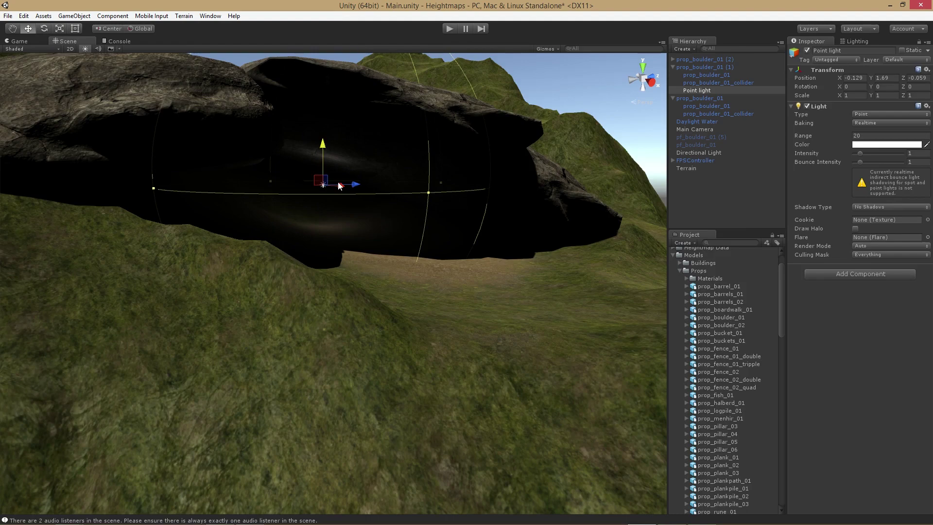
drag(338, 186, 331, 185)
right_drag(459, 209, 374, 221)
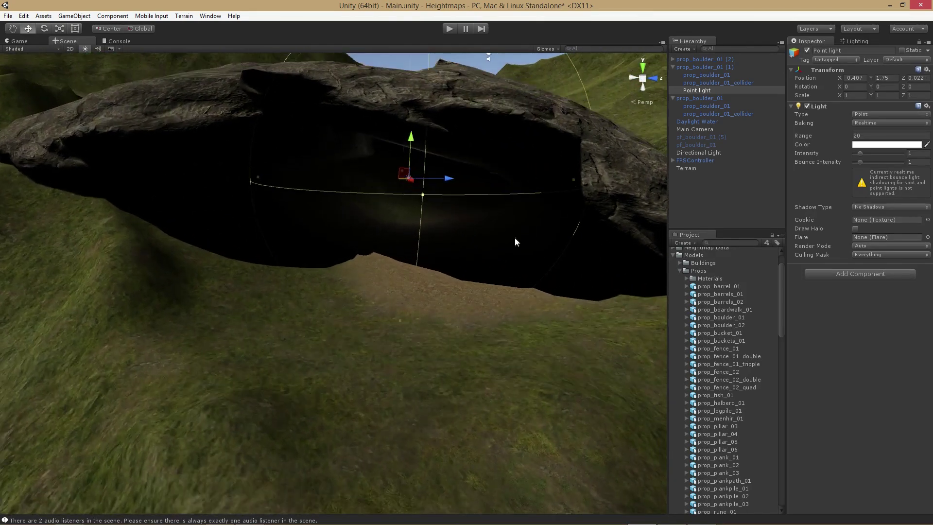
- Duplicate the second boulder and move the copy down in front of the cave opening to about X -21.64, Y 74.17, Z 24.33
click(414, 119)
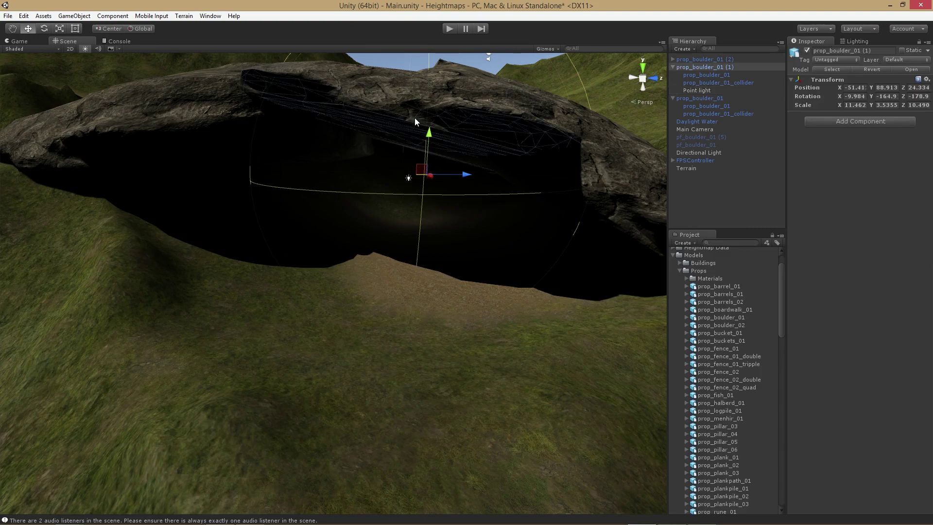
key(ctrl+d)
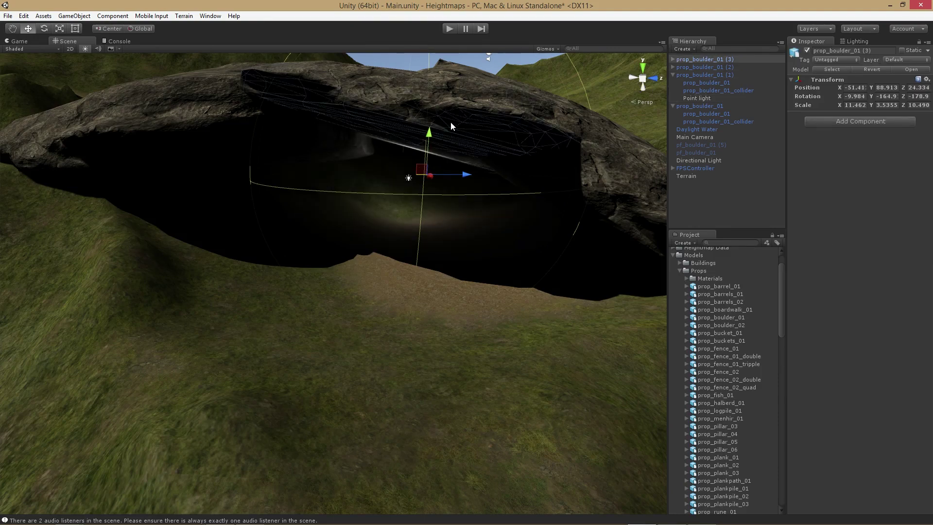
key(ctrl+z)
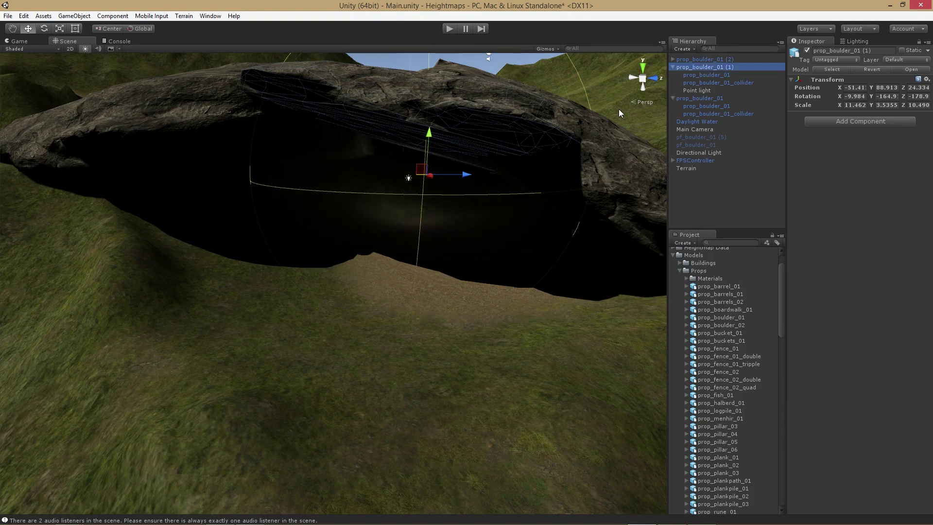
key(ctrl+d)
drag(430, 134, 424, 246)
drag(416, 290, 421, 355)
right_drag(421, 354, 550, 404)
key(s)
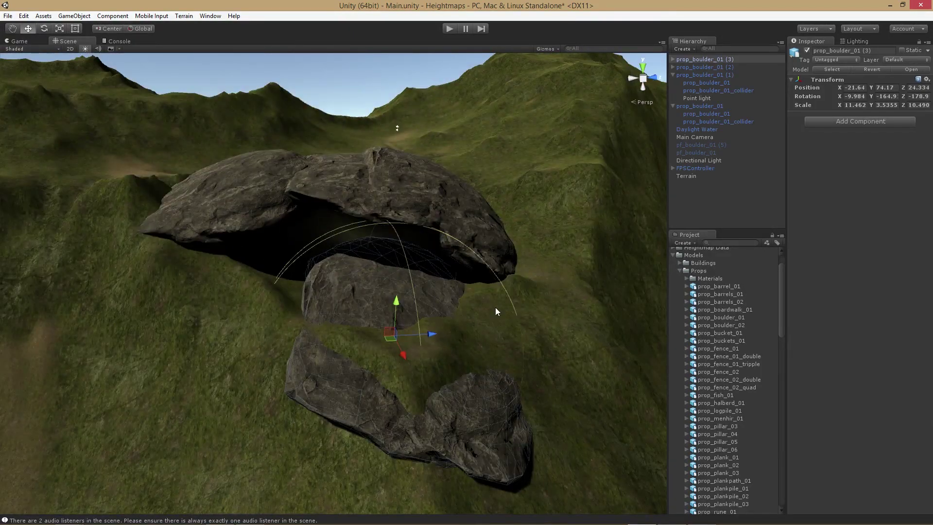
- Rotate the lower boulder copy to about Y -95.8 and sink it into the cave floor at about X -28.97, Y 72.77, Z 18.44
key(e)
key(w)
key(e)
drag(413, 355, 357, 323)
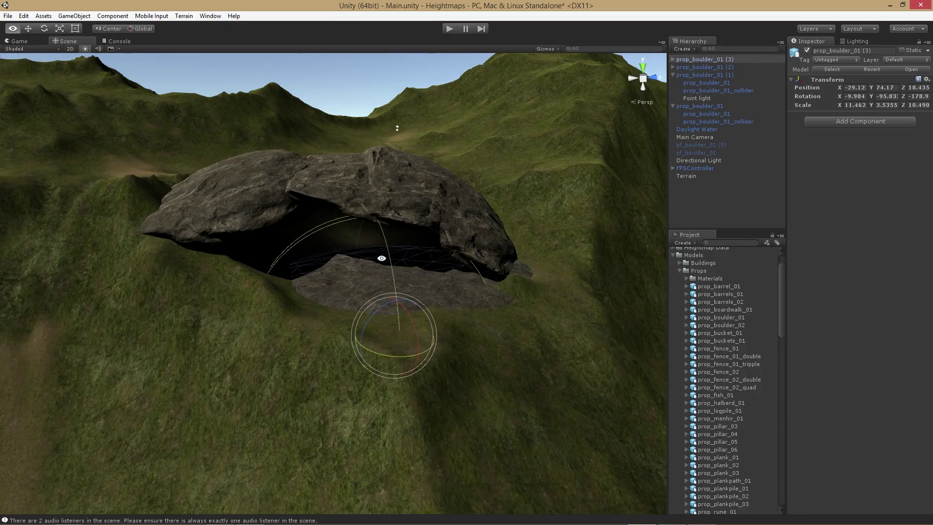
key(w)
mouse_move(386, 298)
mouse_down()
mouse_move(380, 313)
mouse_move(375, 299)
mouse_up()
drag(401, 366, 420, 362)
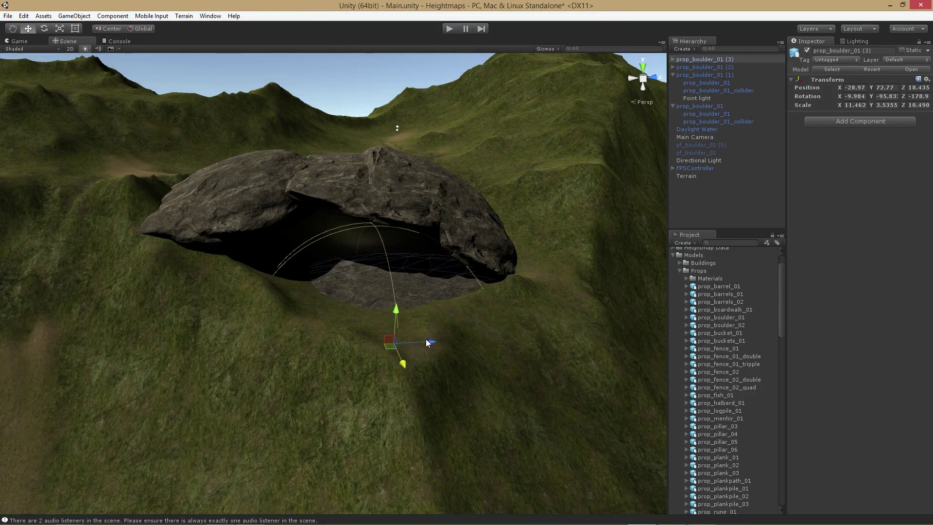
- Shrink the floor boulder to about X 8.30, Y 2.84 in scale, raise it to about Y 74.33 and shift it within the cave entrance
key(r)
drag(350, 346, 389, 364)
key(w)
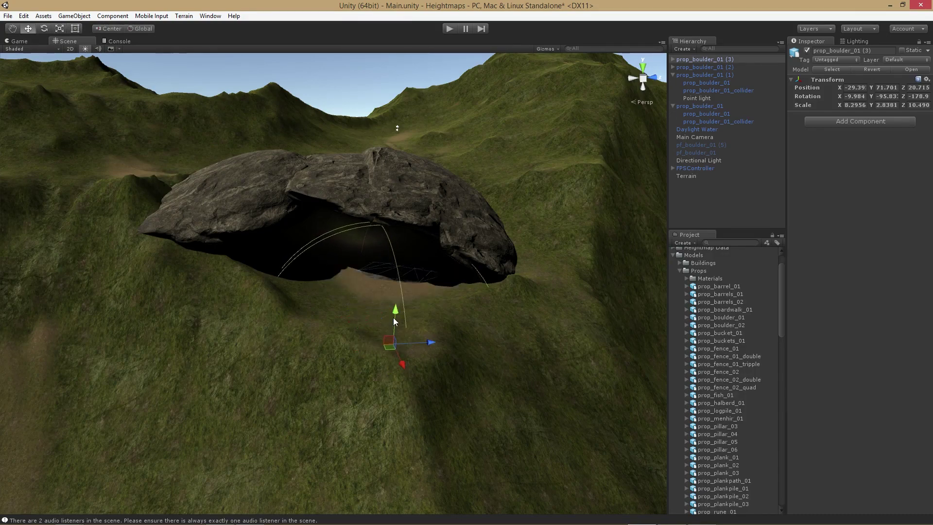
drag(393, 317, 396, 296)
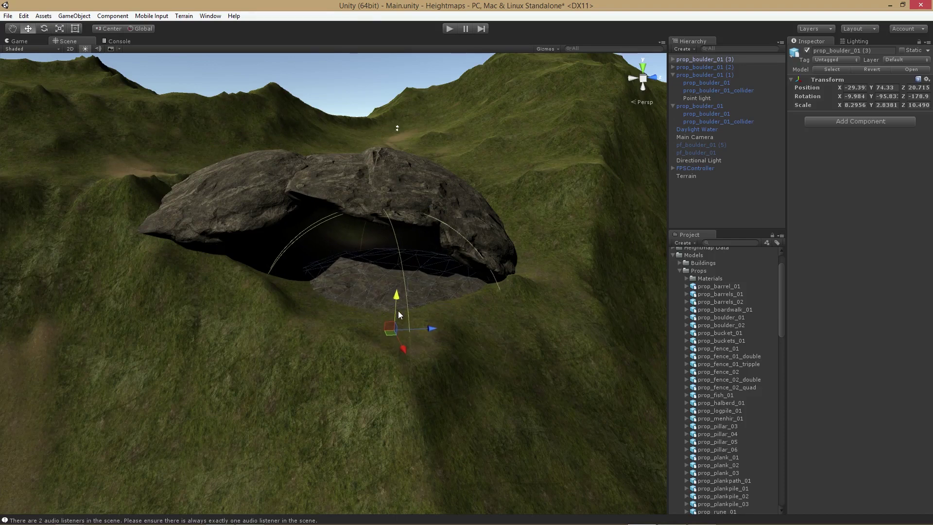
drag(388, 338, 370, 345)
- Deselect the floor boulder and collapse the child lists of the original and second boulders in the hierarchy
click(510, 209)
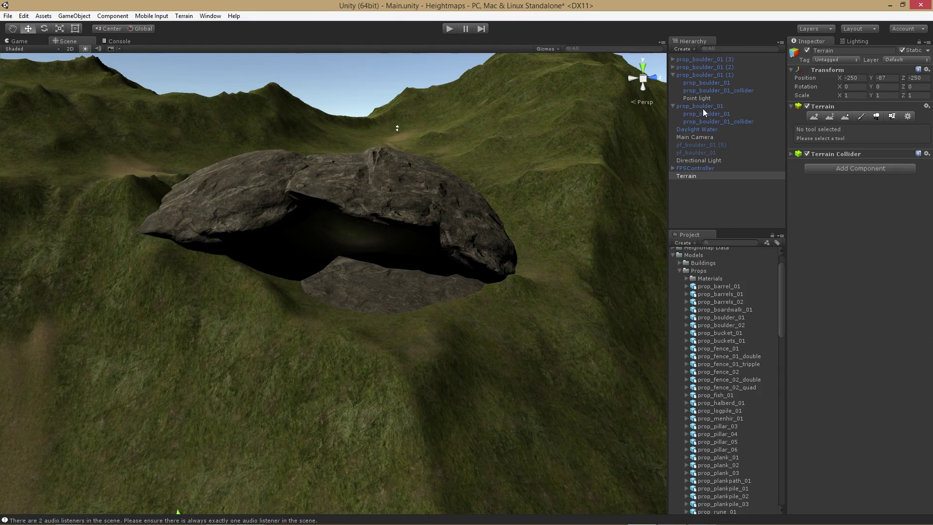
click(673, 106)
click(674, 75)
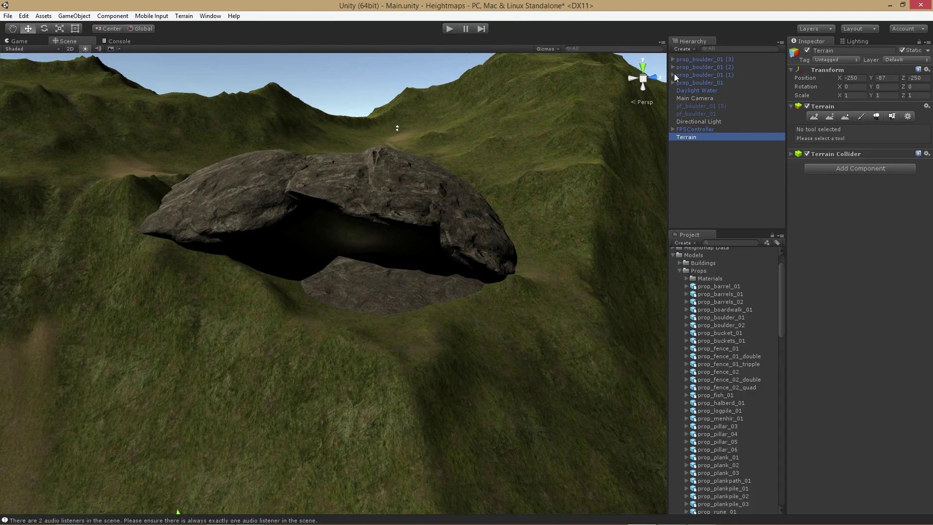
- Move the FPSController from behind the rock formation over to the cave boulders
click(695, 128)
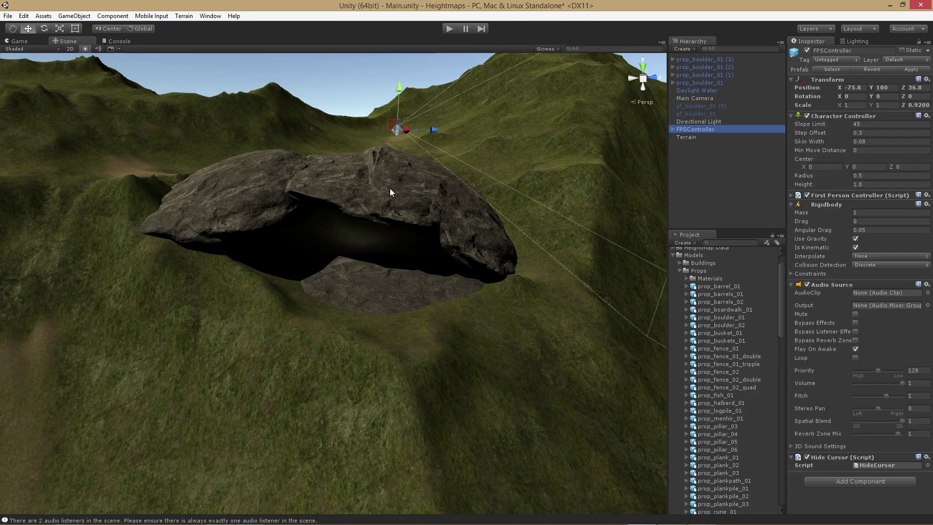
right_drag(389, 191, 315, 136)
drag(186, 101, 423, 150)
drag(606, 150, 468, 181)
right_drag(468, 181, 220, 159)
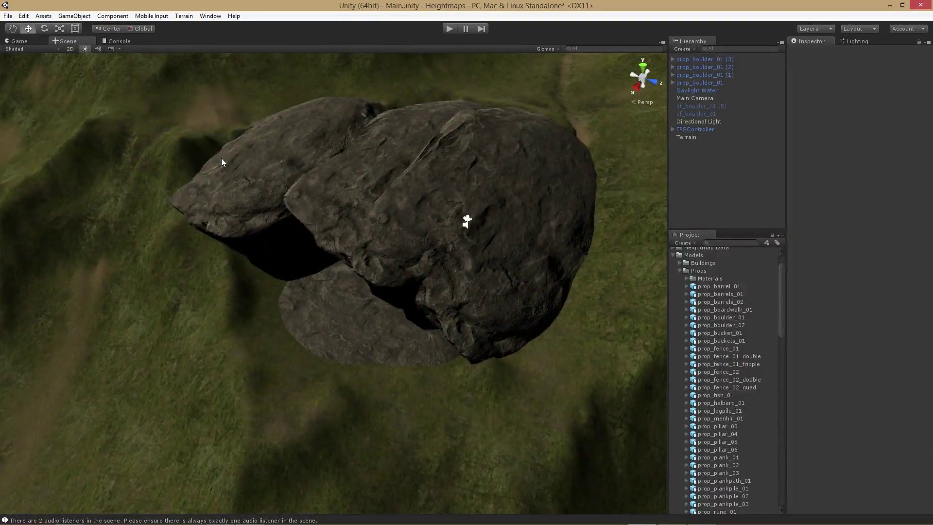
- Run the game and walk the first-person controller over the floor boulder into the lit cave interior
key(ctrl+p)
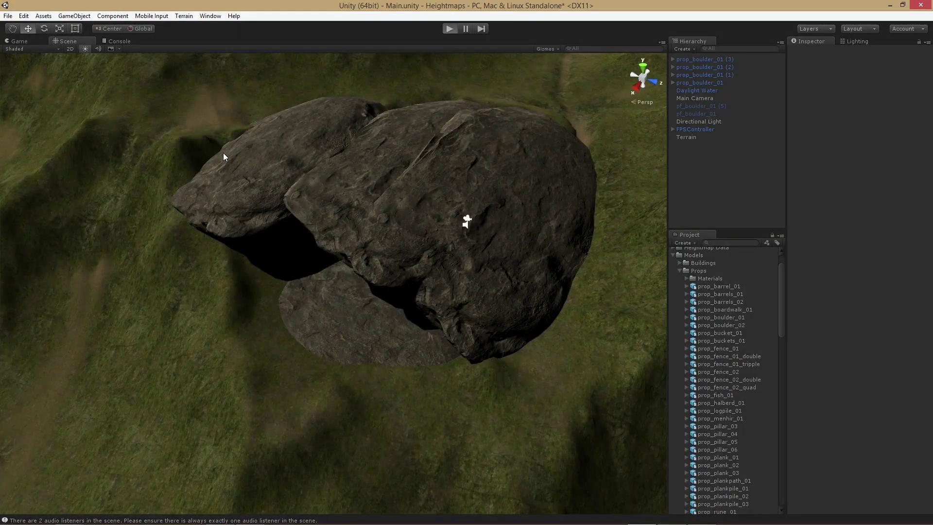
key(w)
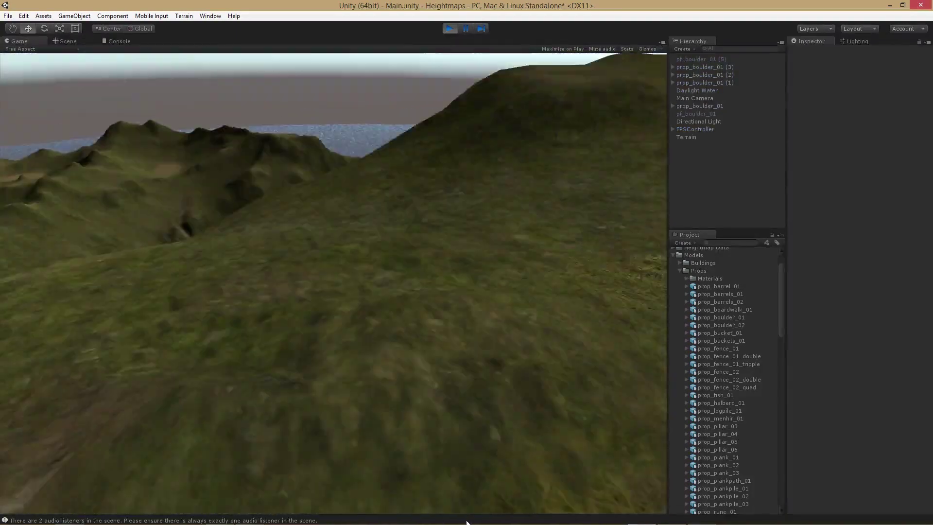
key(a)
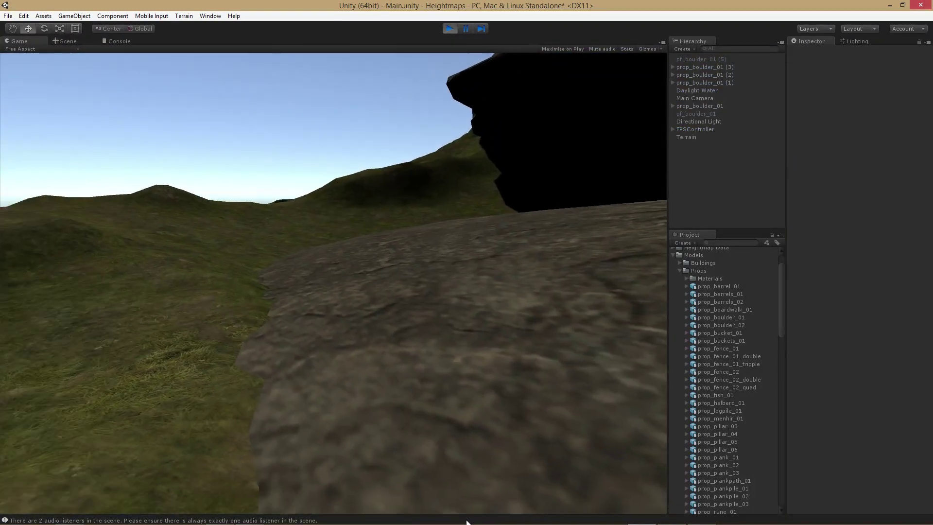
key(w)
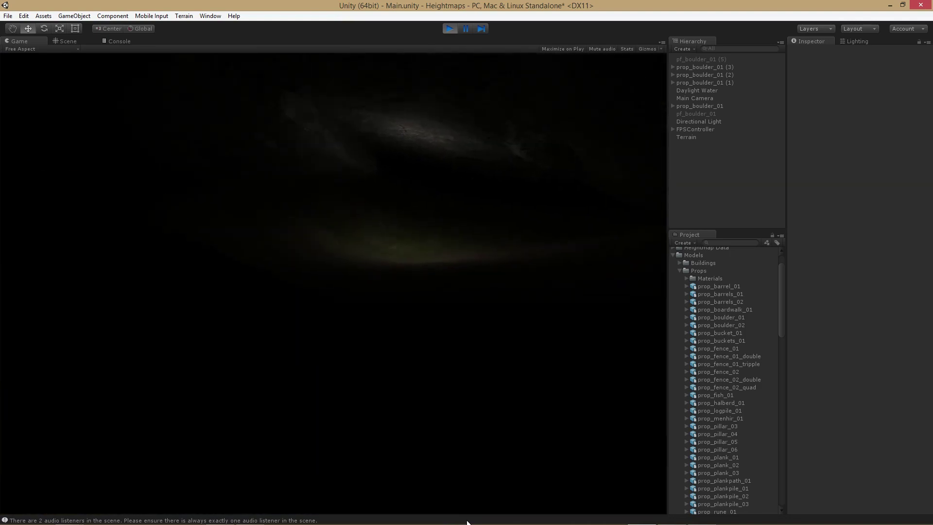
key(w)
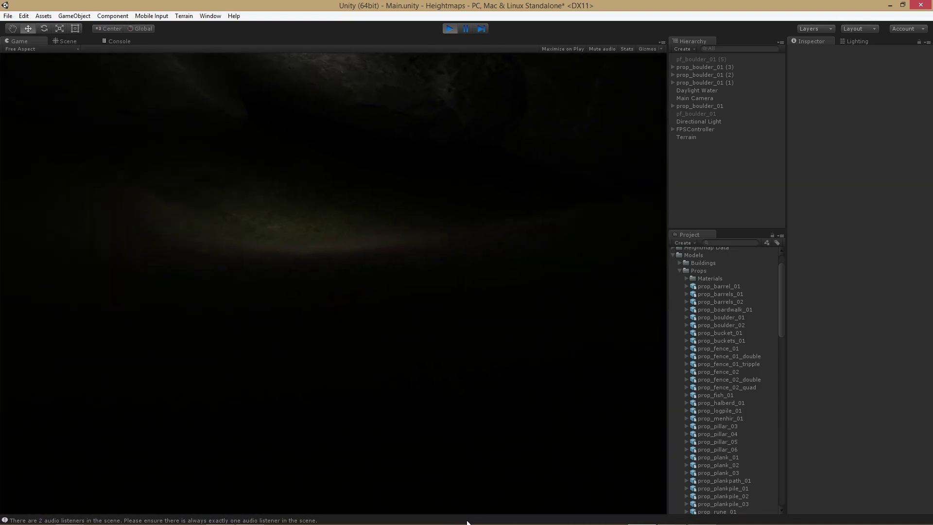
key(w)
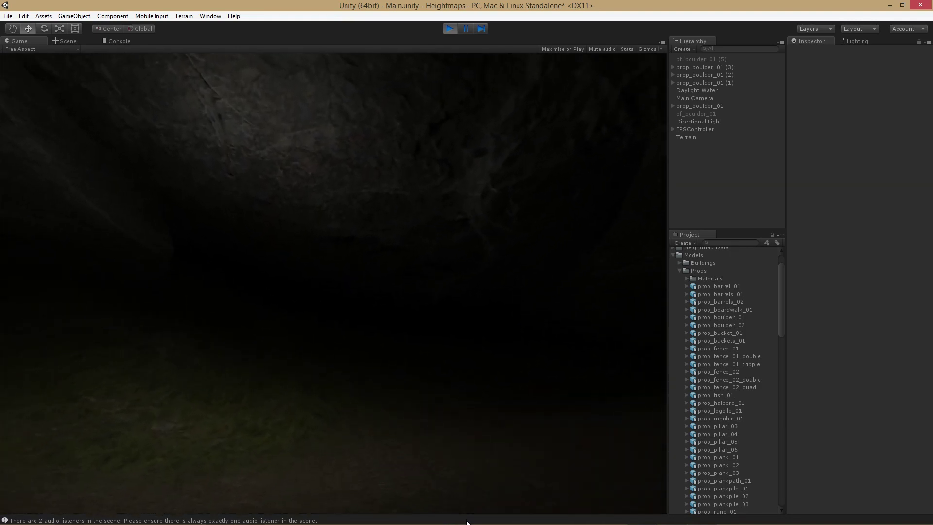
- Look around inside the cave, jump, and walk back out through the opening
key(d)
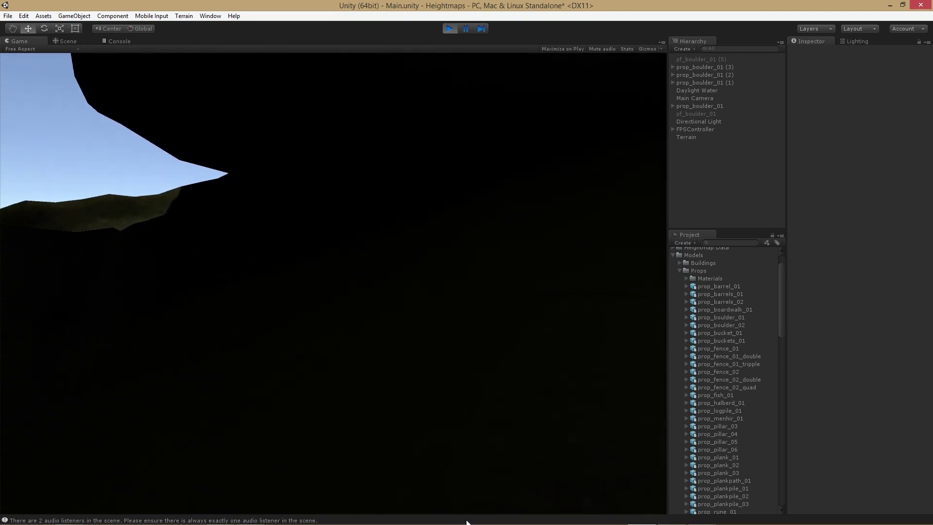
key(space)
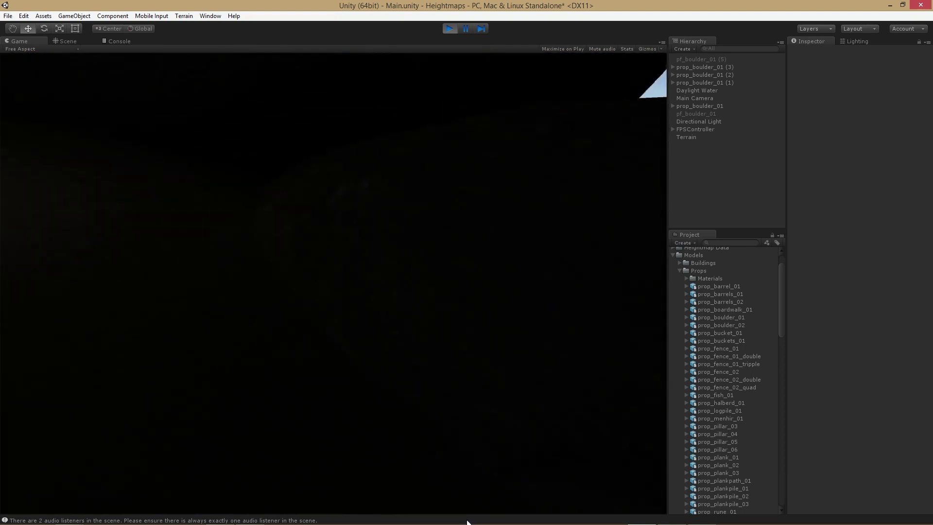
key(w)
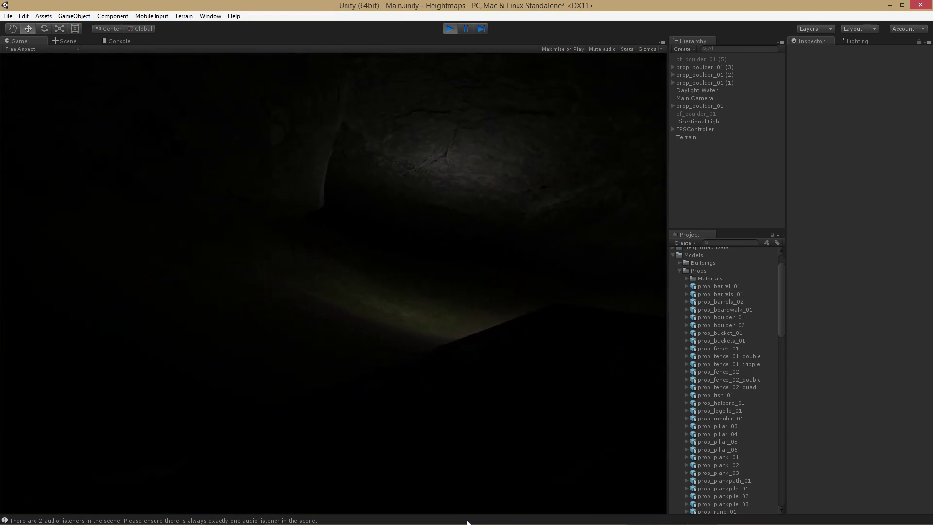
key(w)
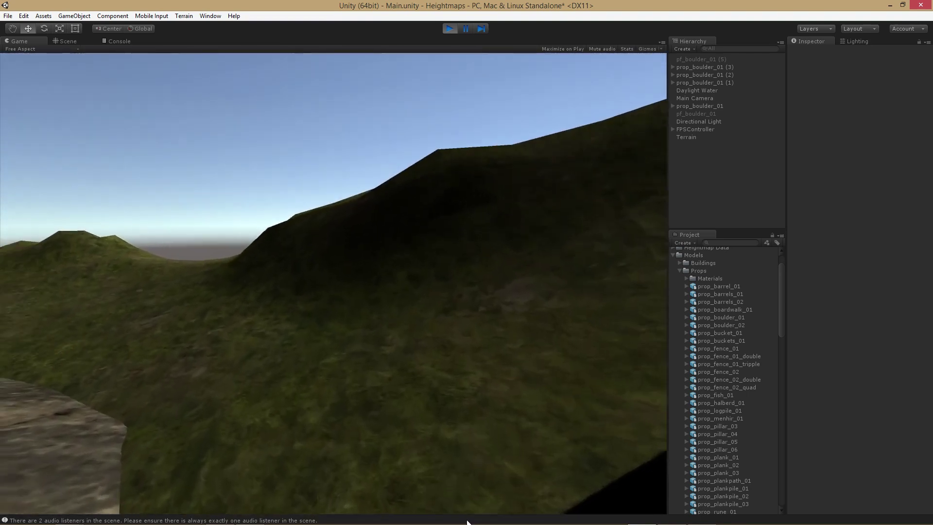
- Walk across the floor boulder at the cave entrance and out onto the grassy ridge to check the surroundings
key(w)
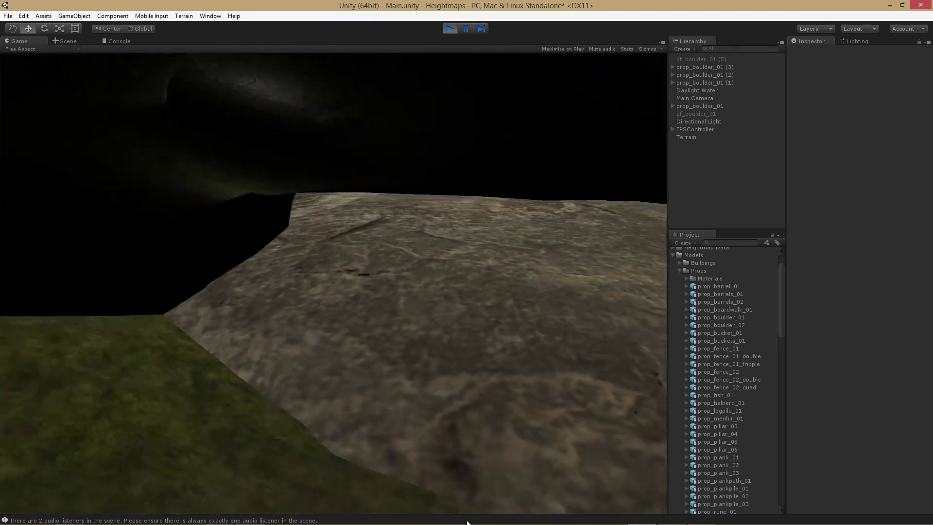
key(w)
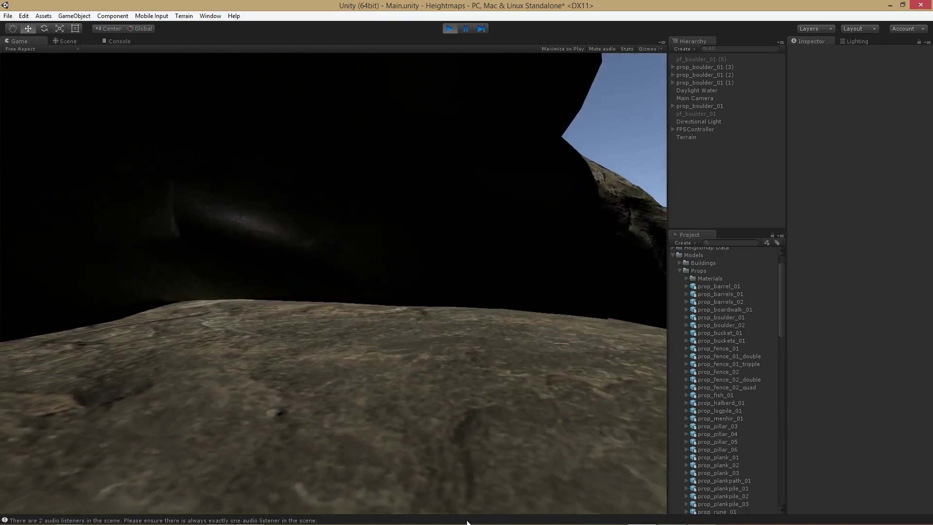
key(w)
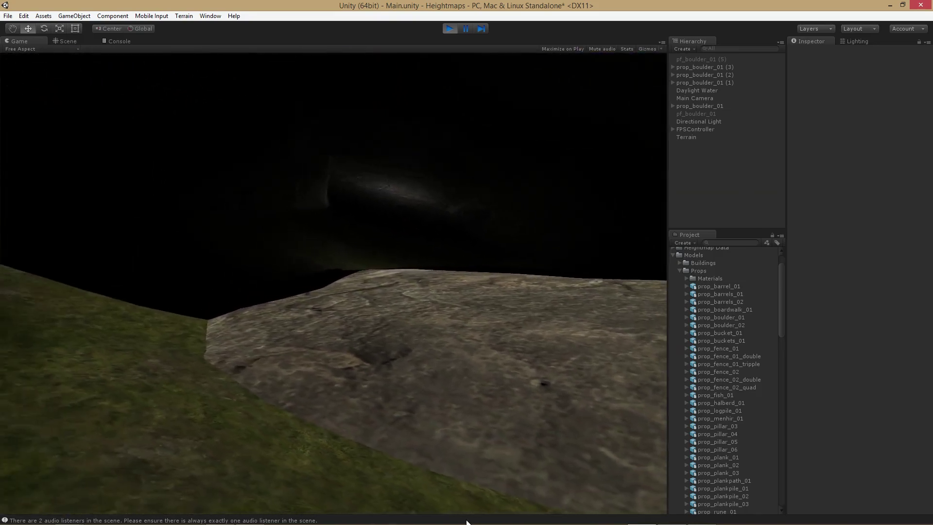
key(w)
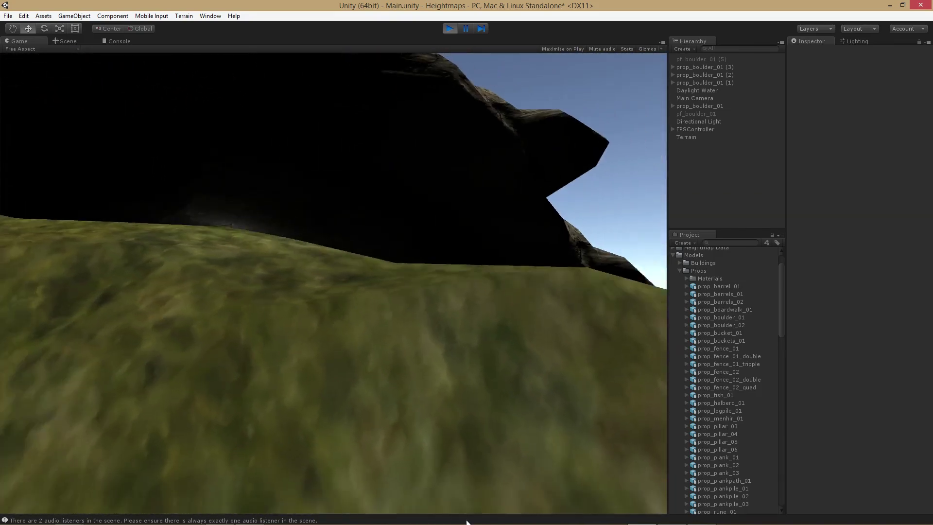
key(w)
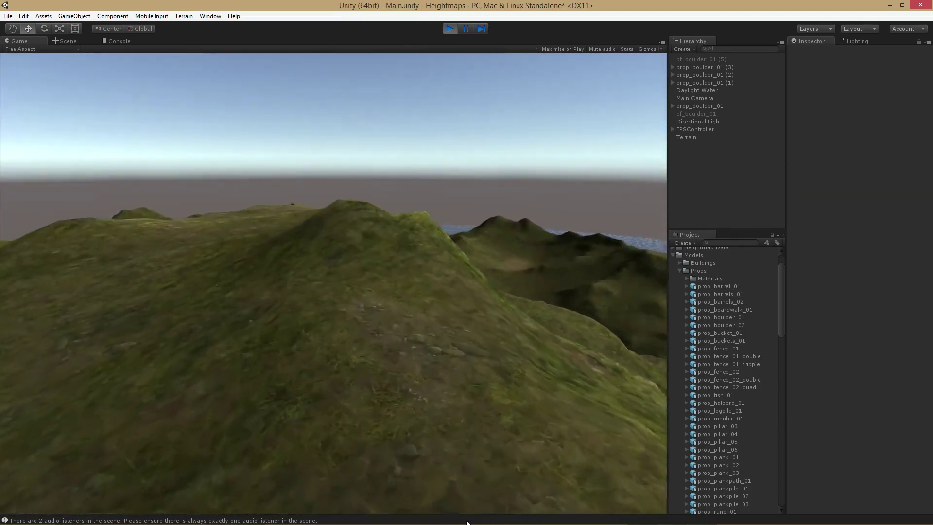
key(w)
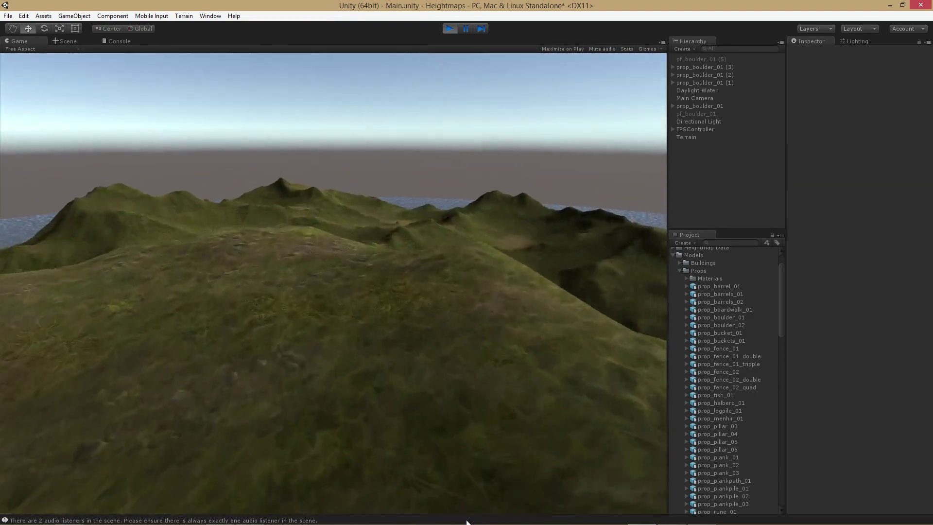
- Examine the cave entrance and its floor boulder from outside, moving sideways and backing away for different viewpoints
key(w)
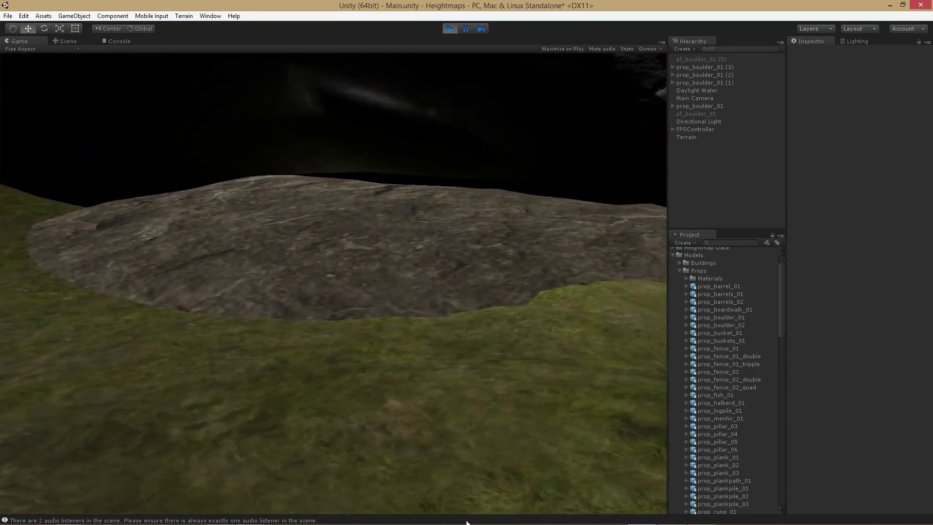
key(a)
key(a)
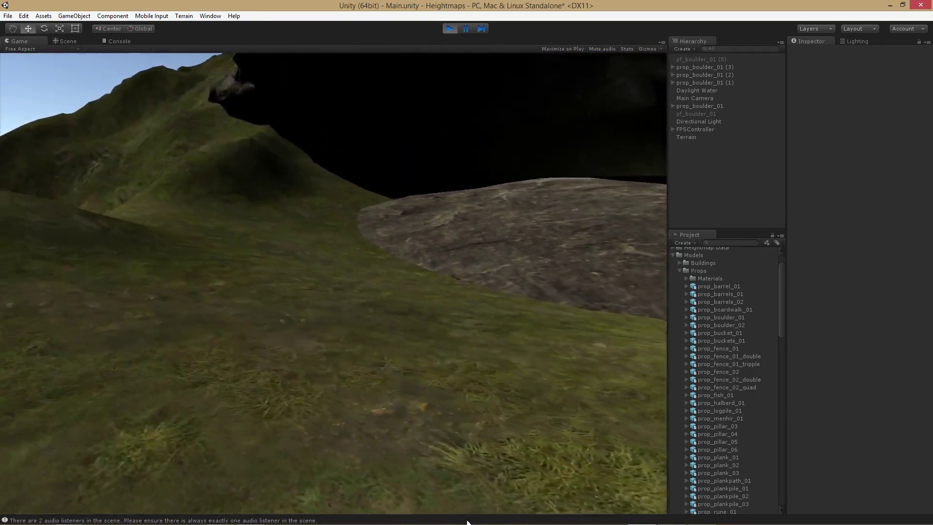
key(d)
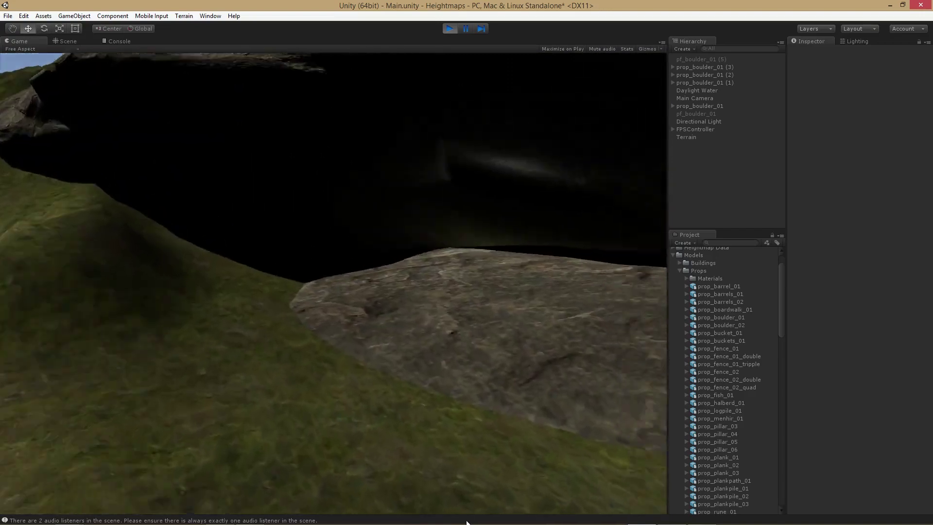
key(s)
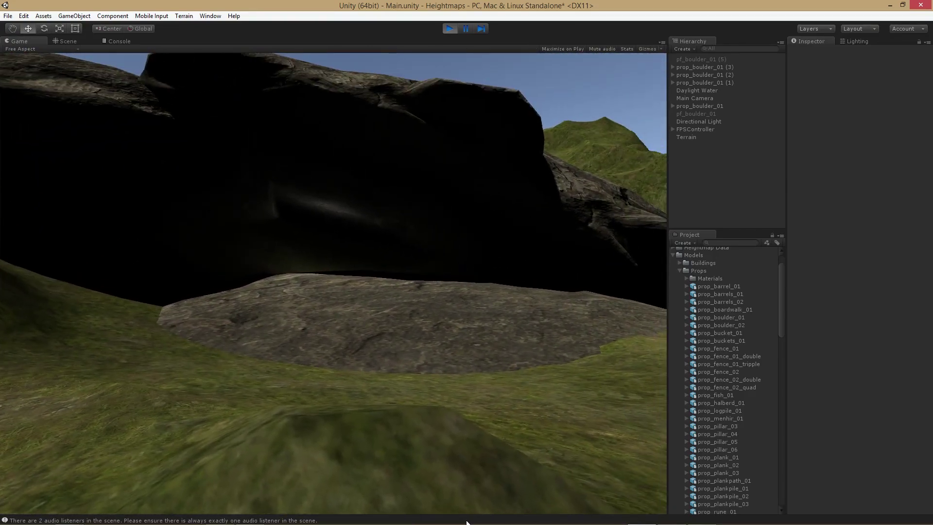
key(a)
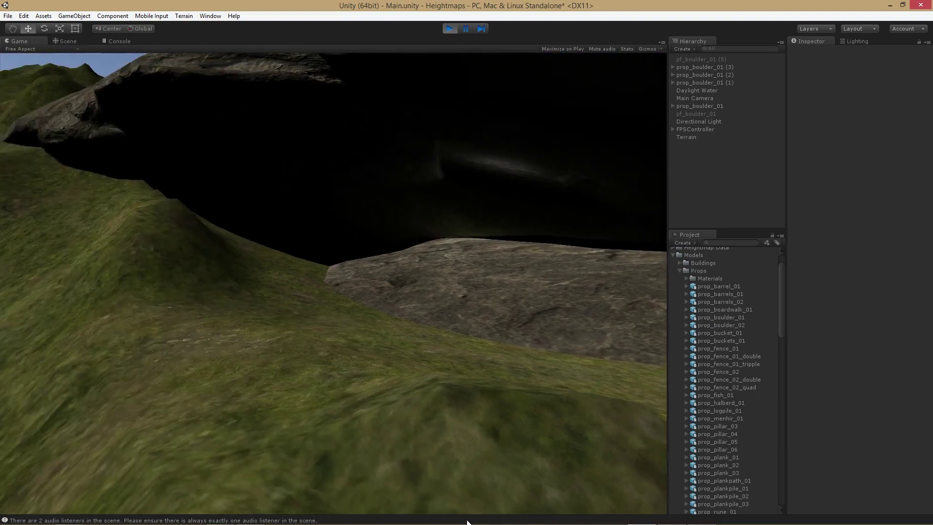
key(d)
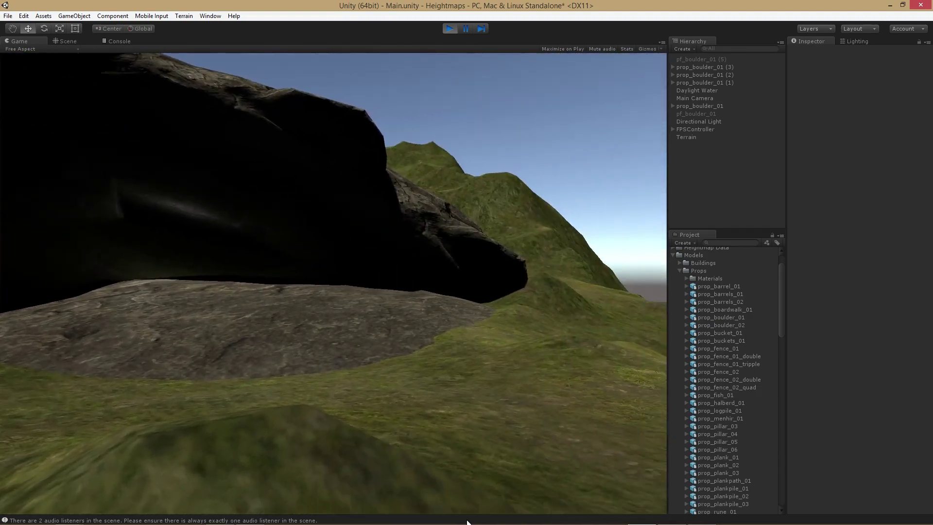
key(d)
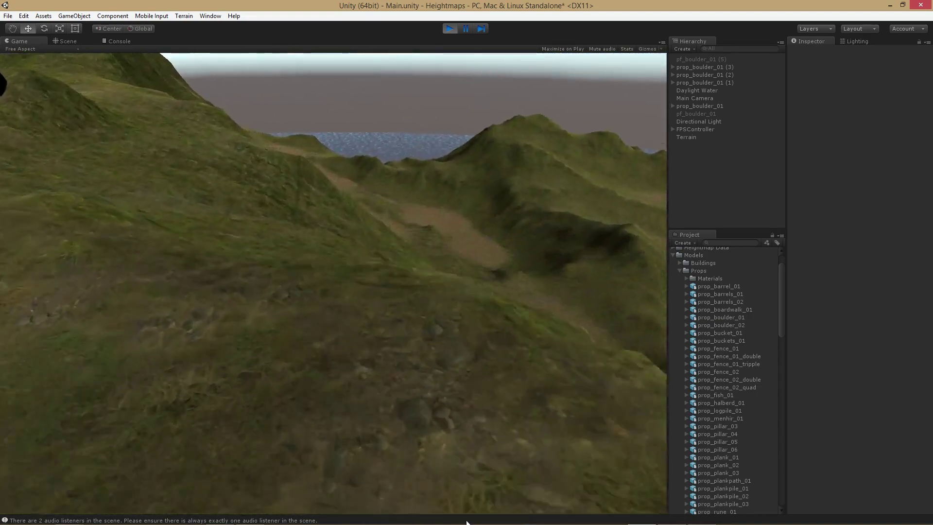
key(a)
key(s)
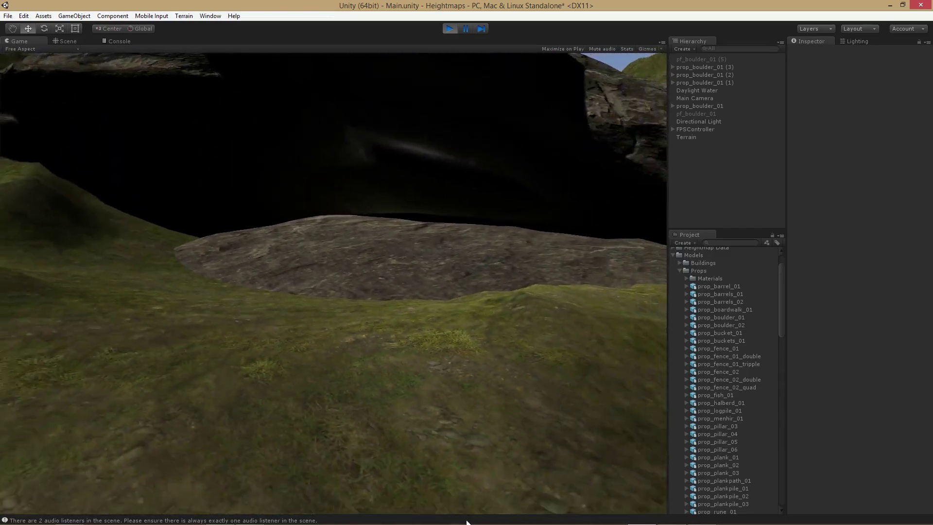
key(d)
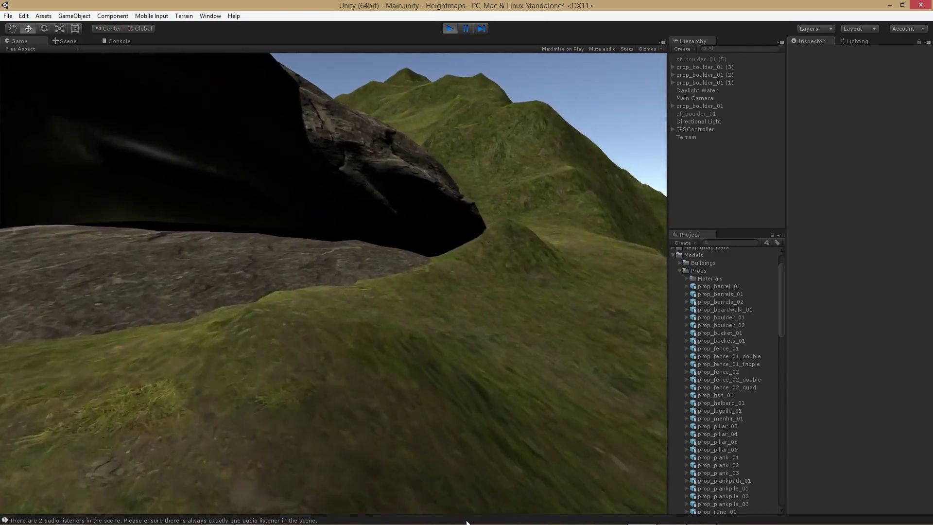
- Walk around the outside of the cave, following the gap between the boulders and the hillside
key(w)
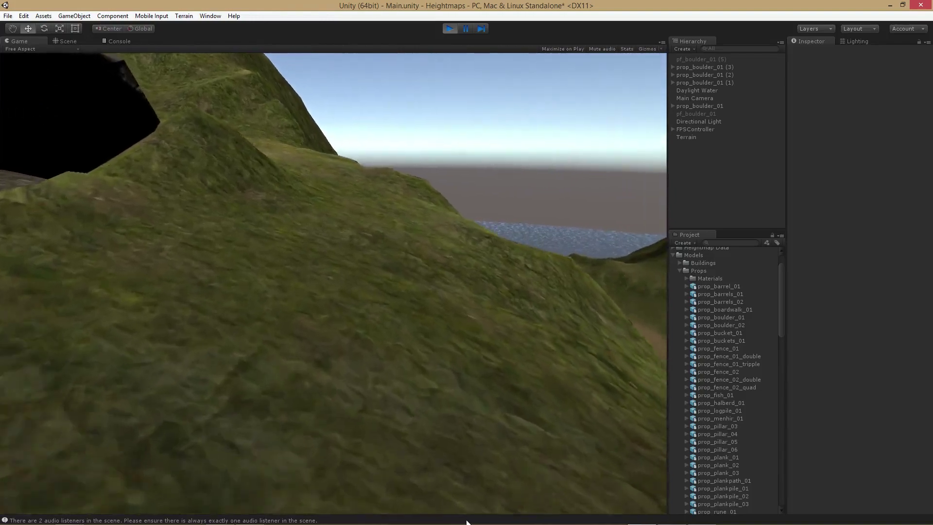
key(w)
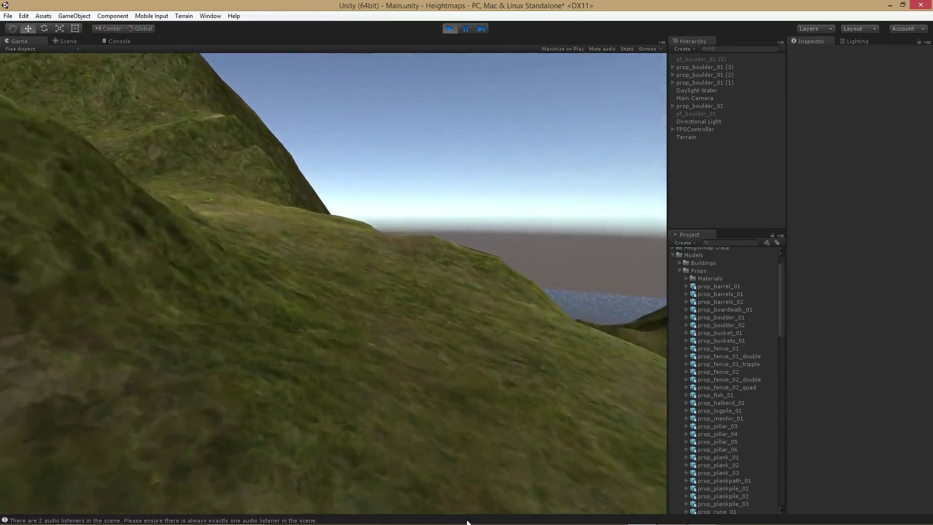
key(w)
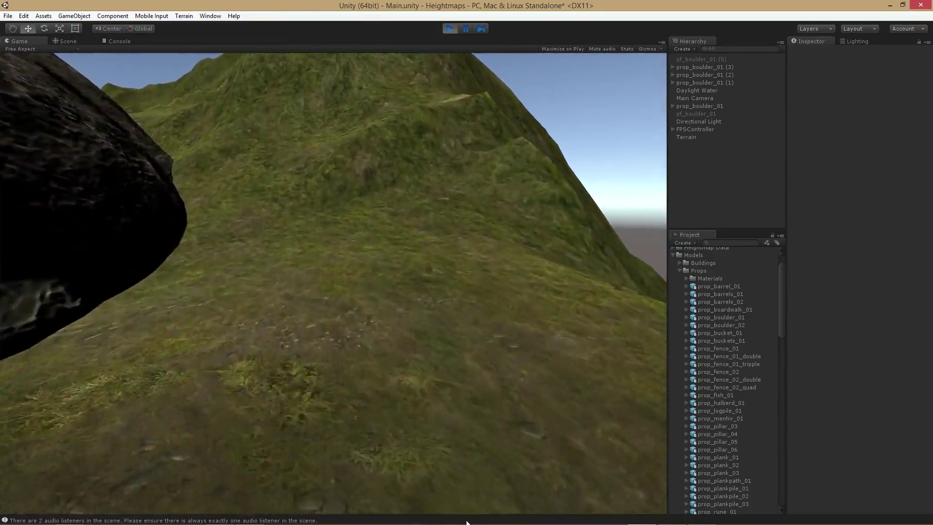
key(w)
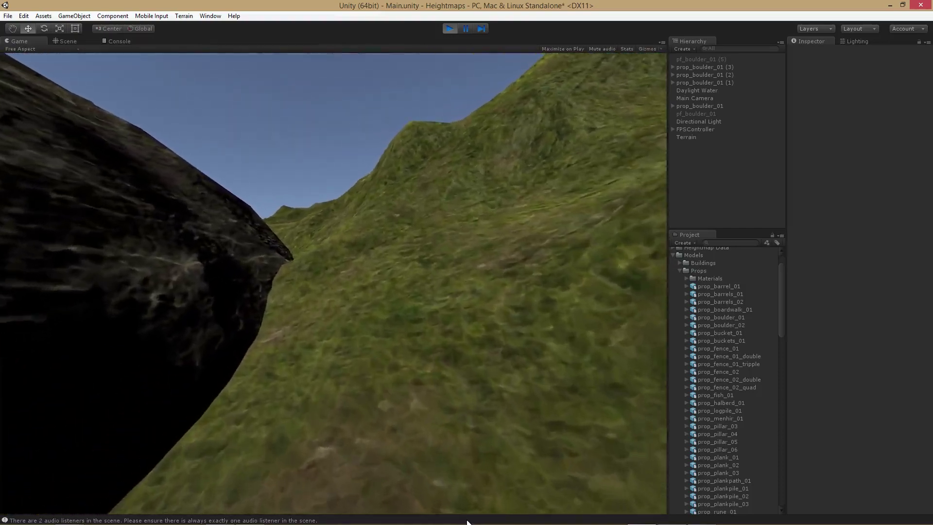
key(w)
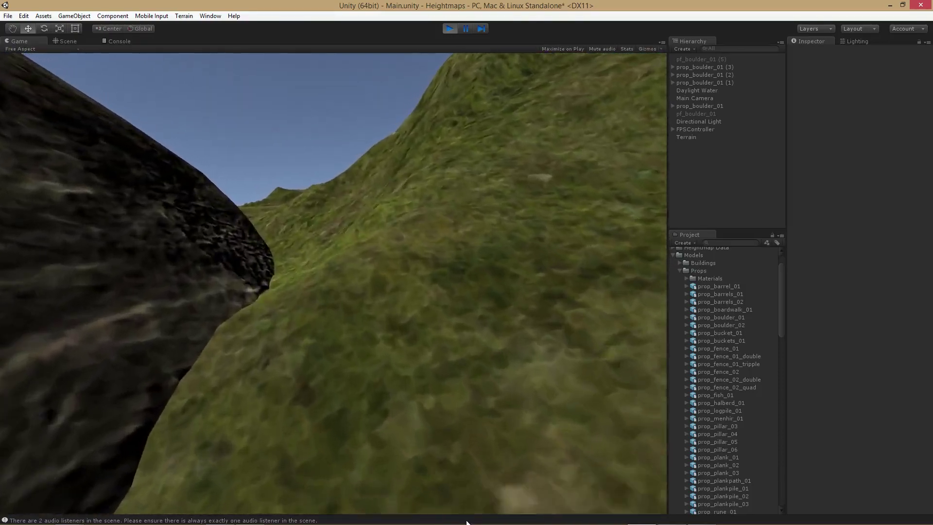
key(w)
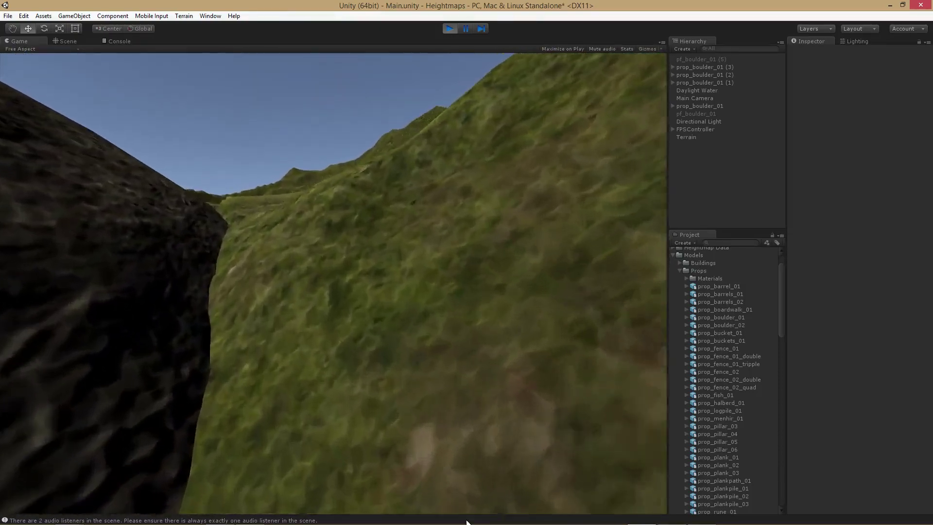
key(w)
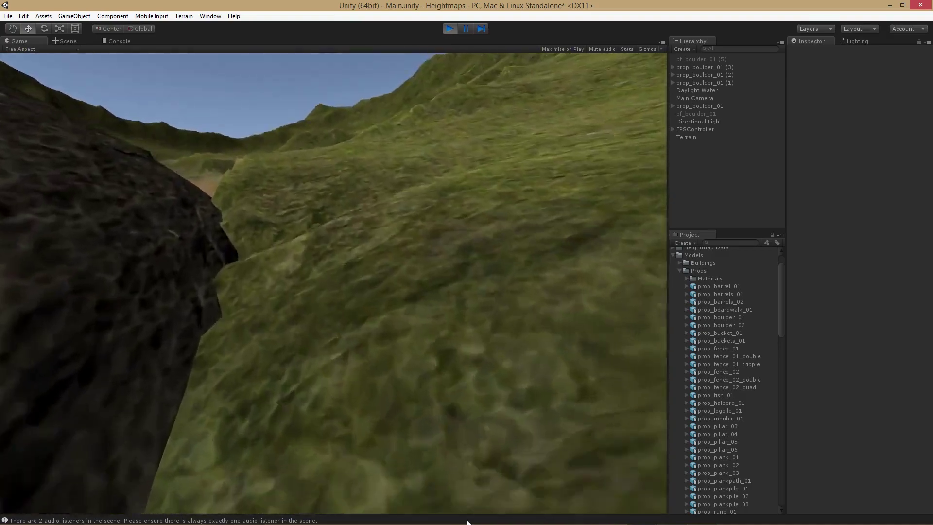
key(w)
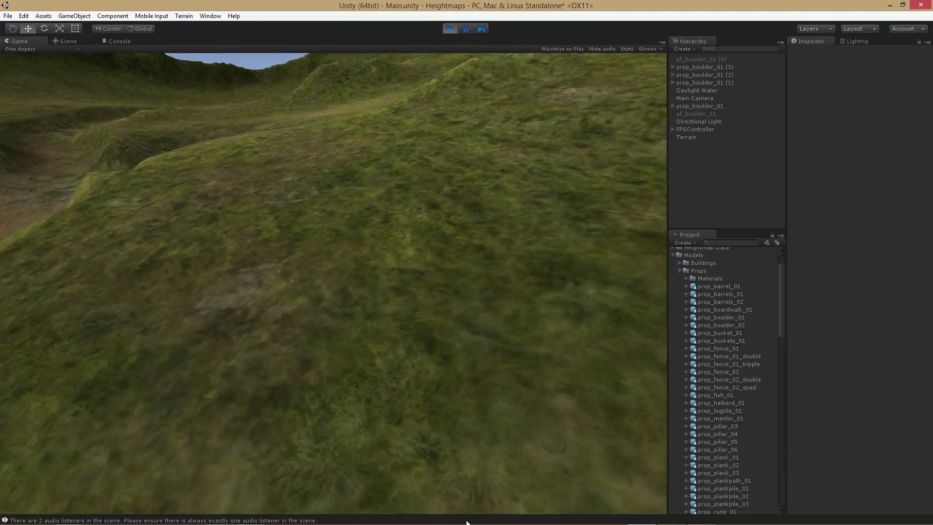
- Stop the game and view the cave boulders from a distance within the mountain terrain
key(ctrl+p)
scroll(444, 450, down, 6)
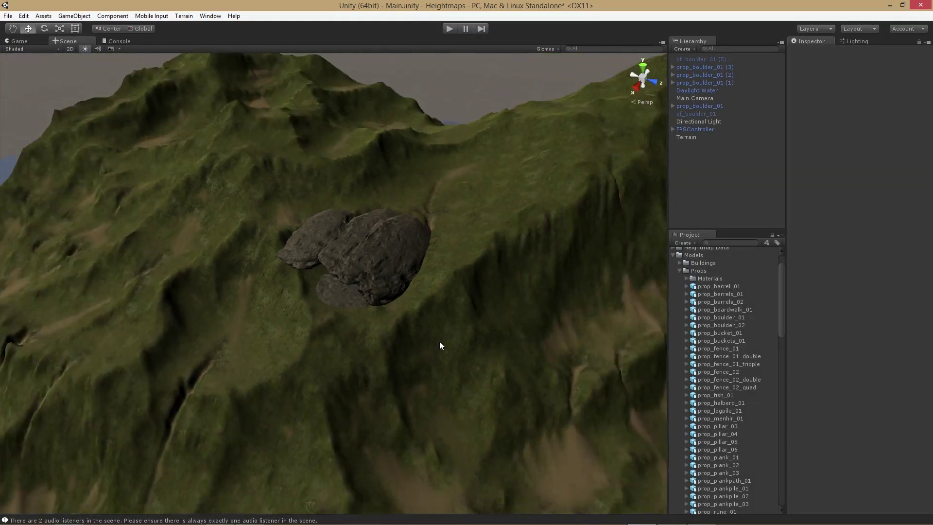
scroll(439, 341, down, 3)
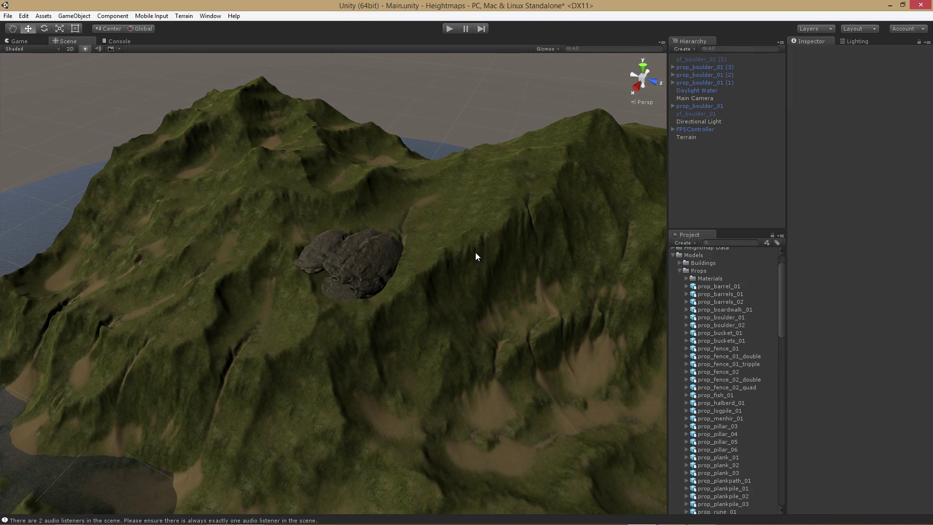
- Reshape the terrain just behind the cave boulders using the Raise / Lower Terrain brush with size 25 and opacity 17
alt+drag(608, 275, 390, 193)
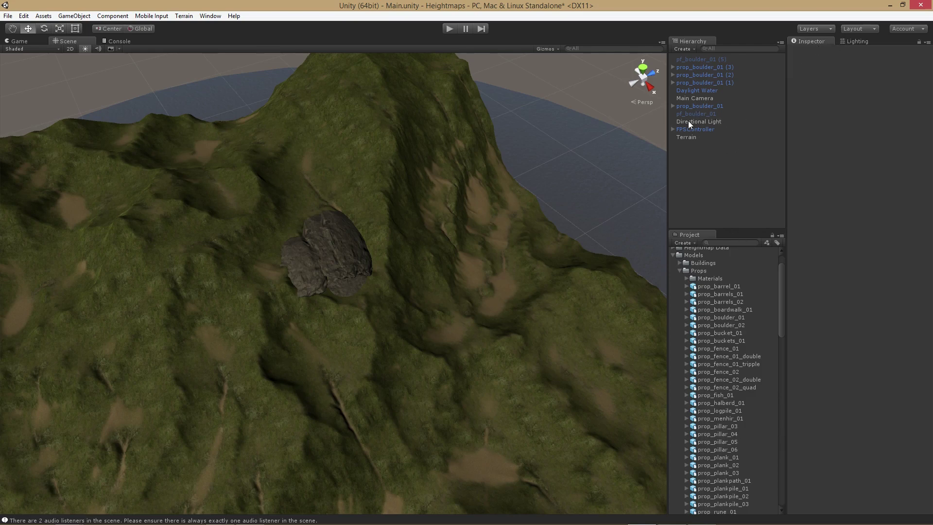
click(685, 136)
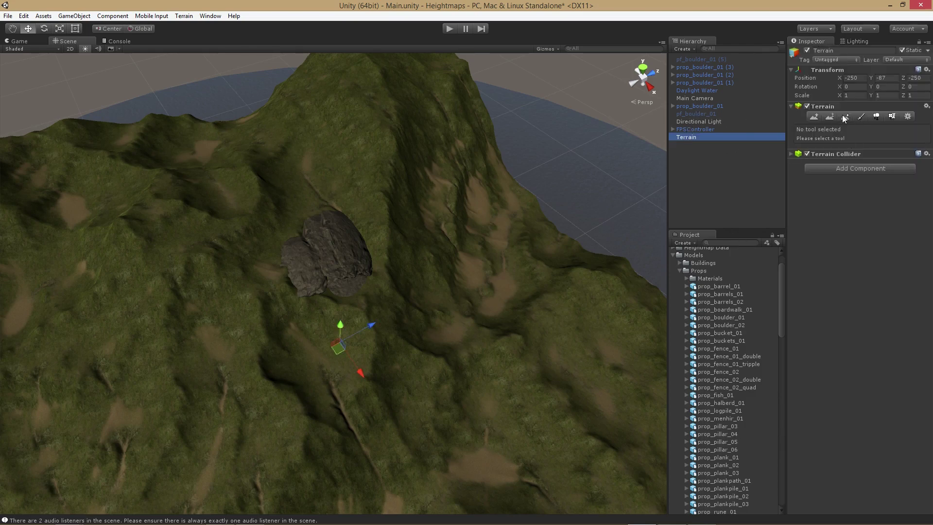
click(815, 116)
click(314, 160)
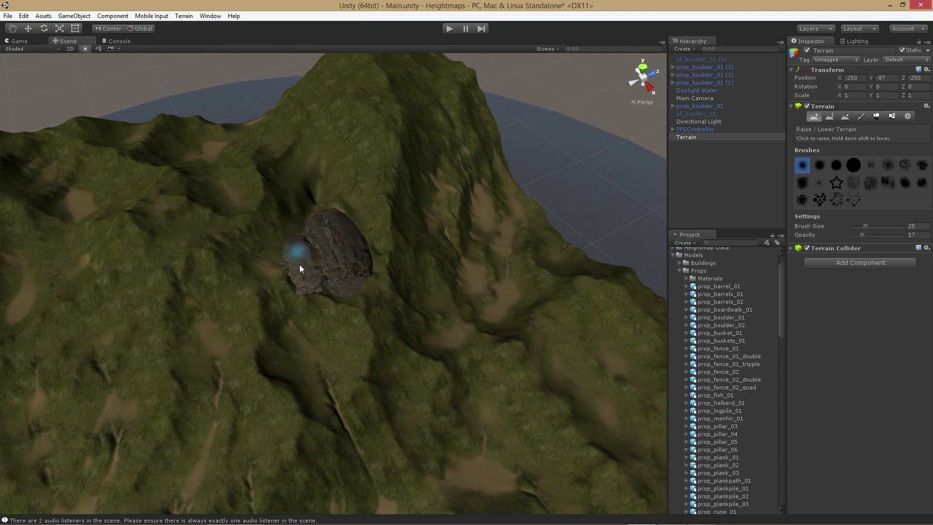
- Examine the cave opening, the tops of the boulders and the surrounding terrain from close up and far away
alt+drag(358, 291, 346, 224)
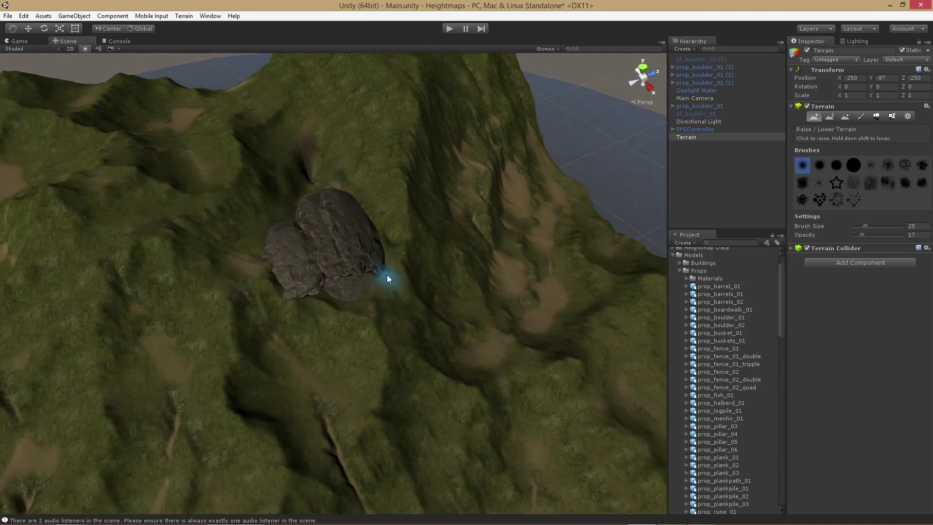
scroll(342, 233, up, 15)
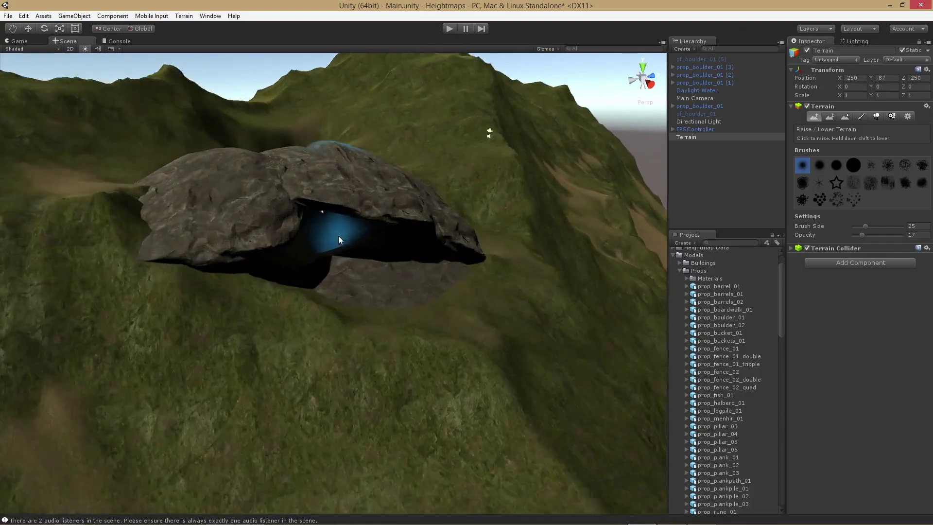
scroll(342, 238, down, 15)
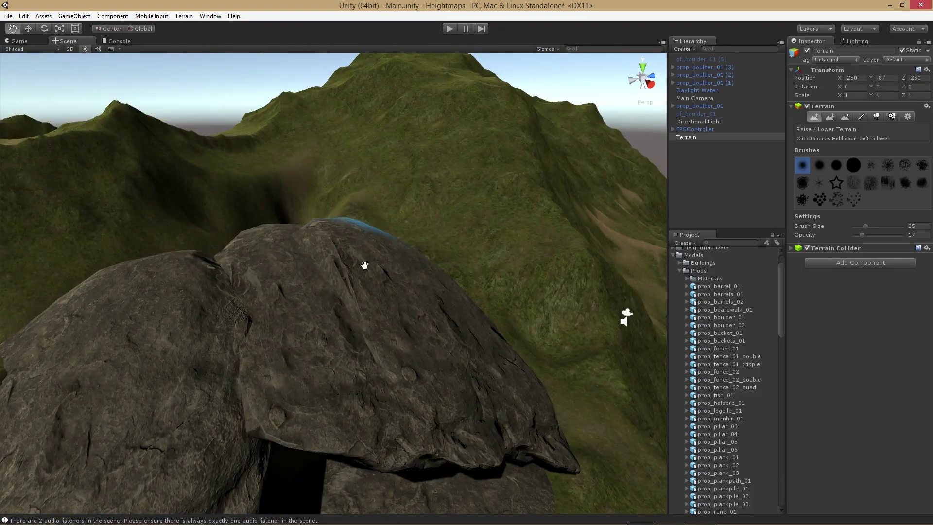
alt+drag(365, 264, 341, 208)
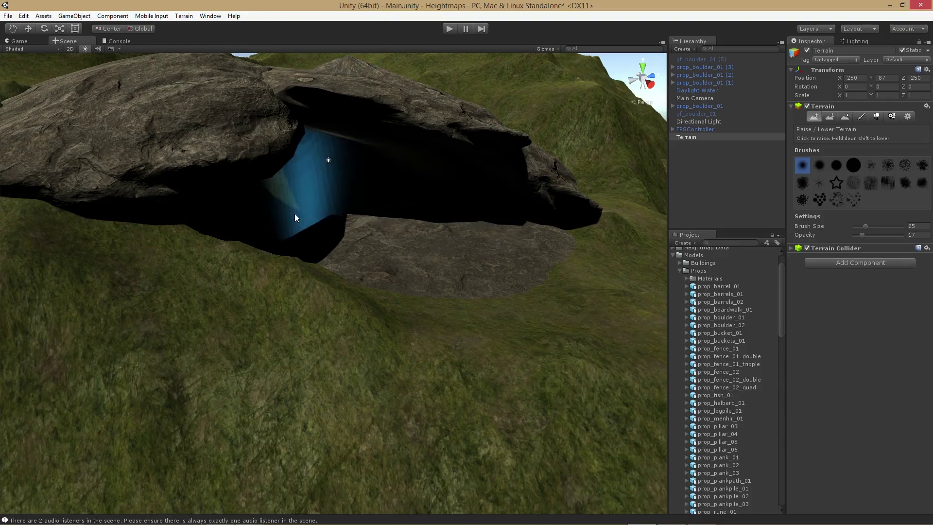
alt+drag(276, 195, 632, 238)
mouse_move(246, 167)
alt+mouse_down()
mouse_move(354, 217)
mouse_move(423, 316)
mouse_move(530, 269)
alt+mouse_up()
scroll(530, 269, down, 10)
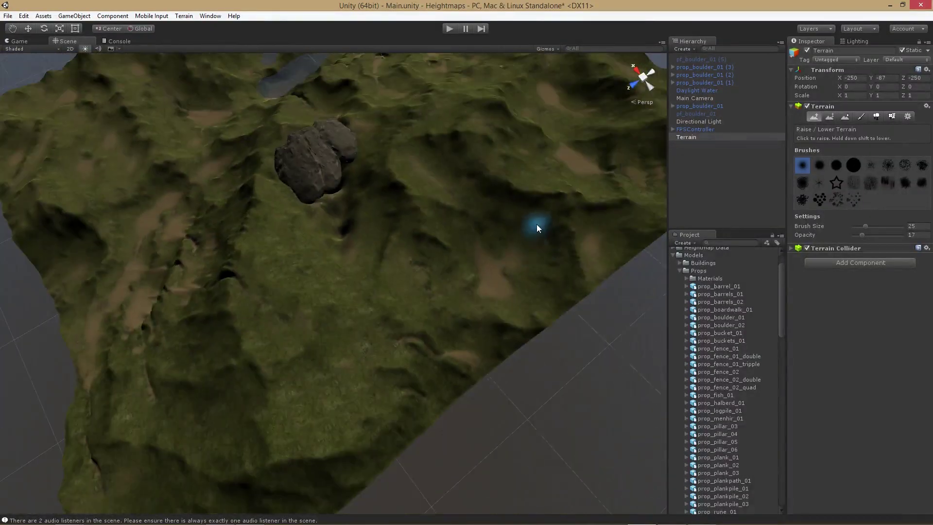
alt+drag(537, 224, 354, 266)
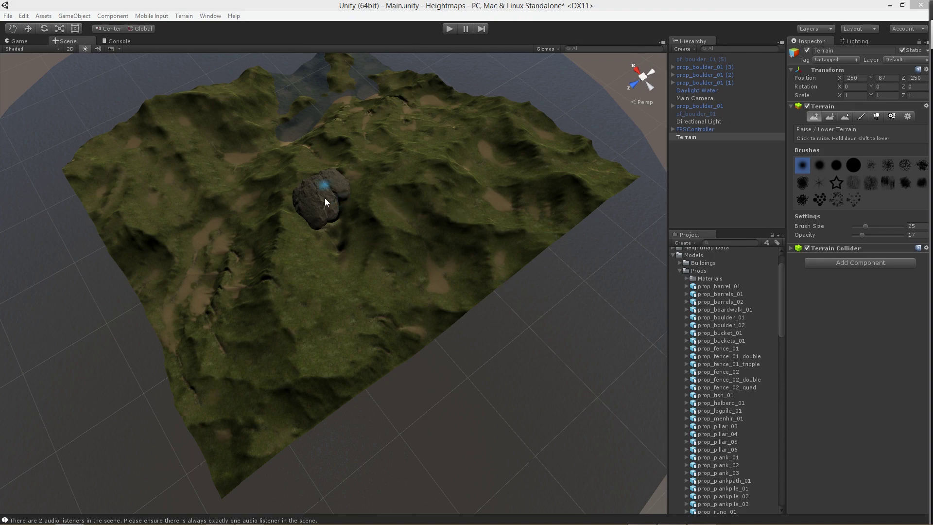
key(alt)
alt+drag(390, 241, 829, 148)
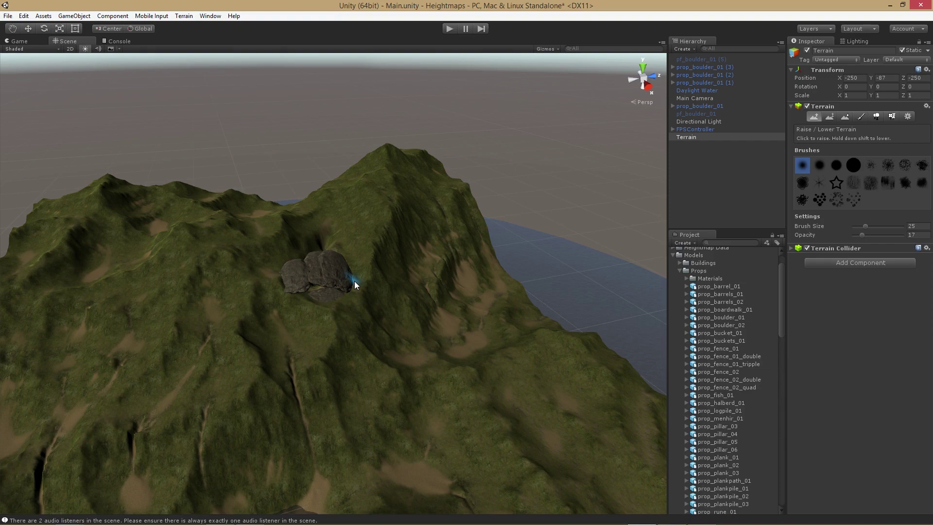
- Select the roof boulder prop_boulder_01 (2) and inspect the components of its child prop_boulder_01_collider
click(291, 284)
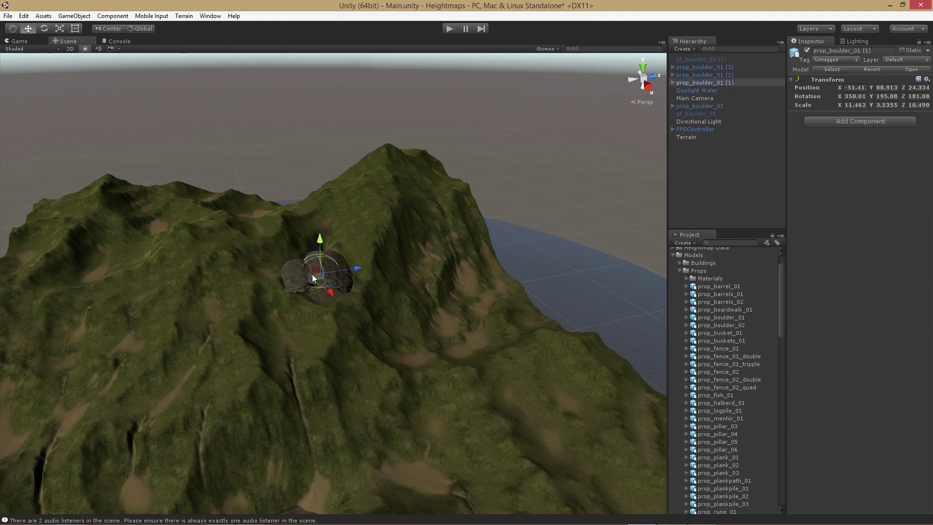
scroll(312, 274, up, 10)
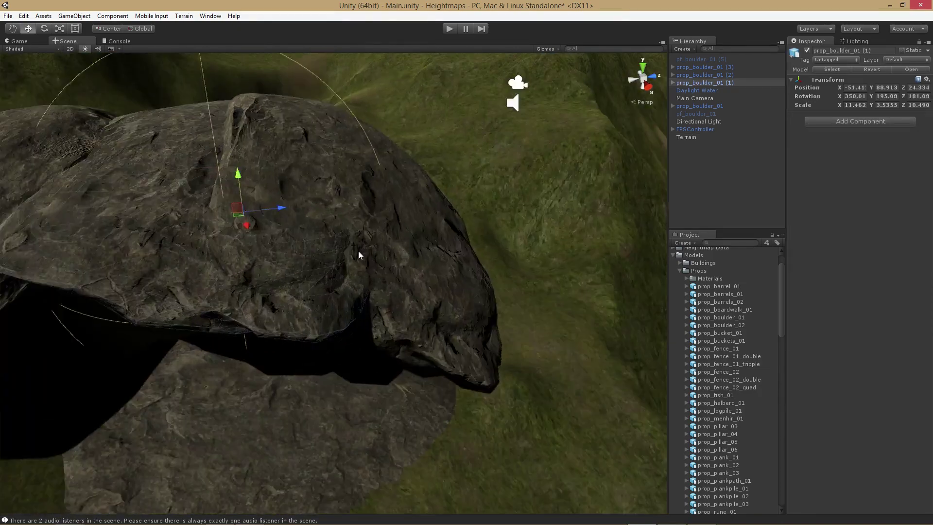
click(359, 252)
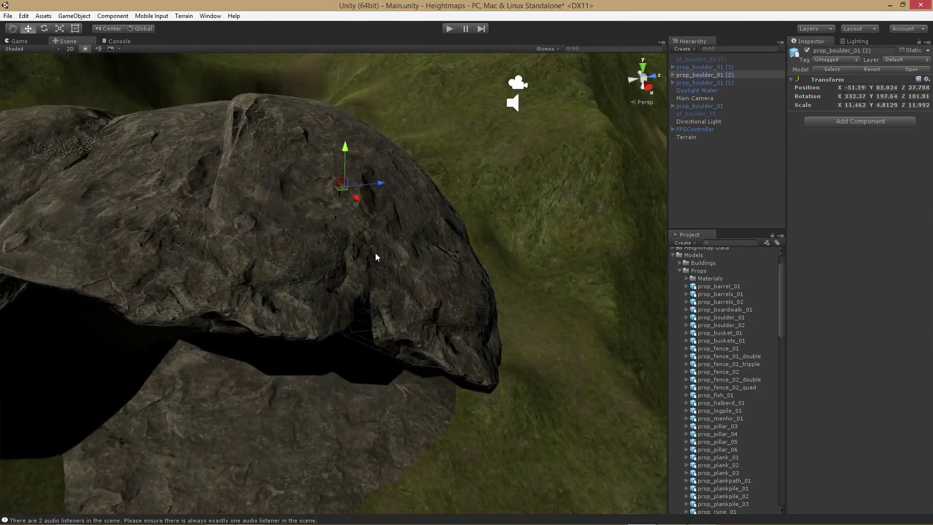
click(672, 75)
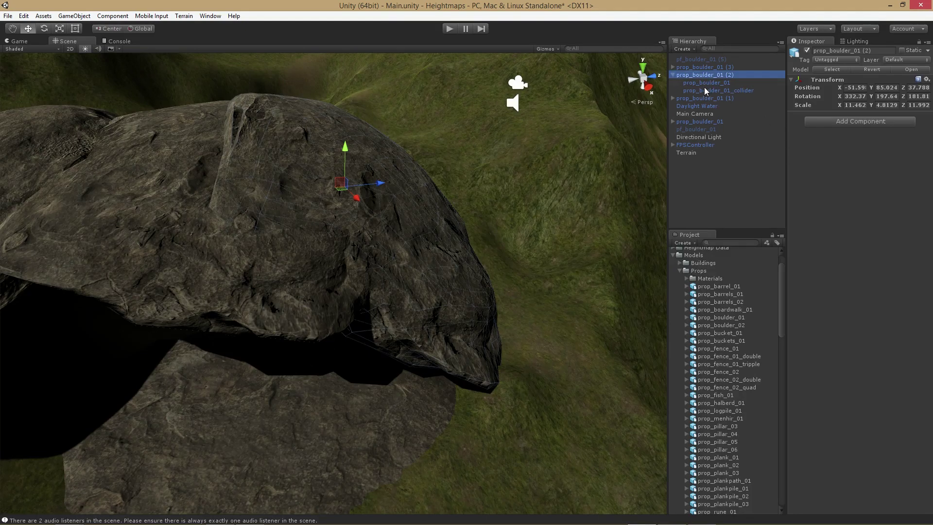
click(710, 87)
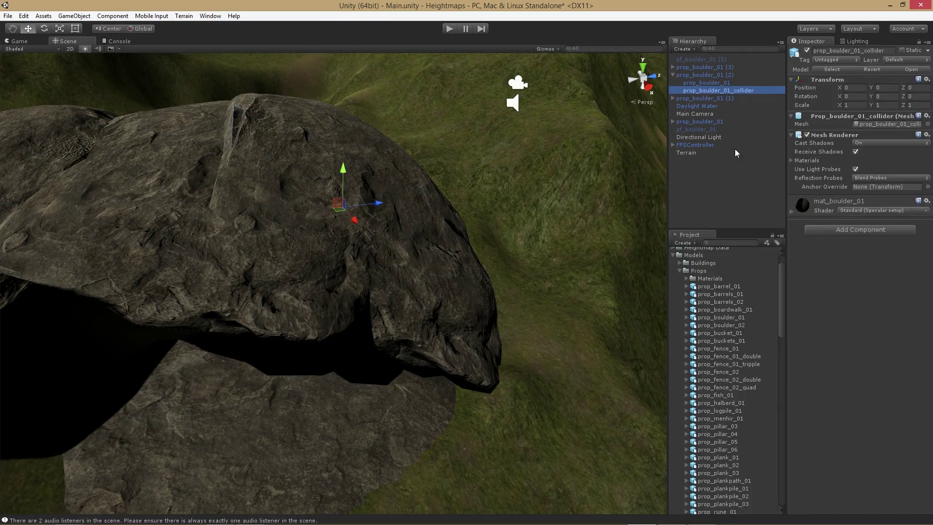
click(797, 120)
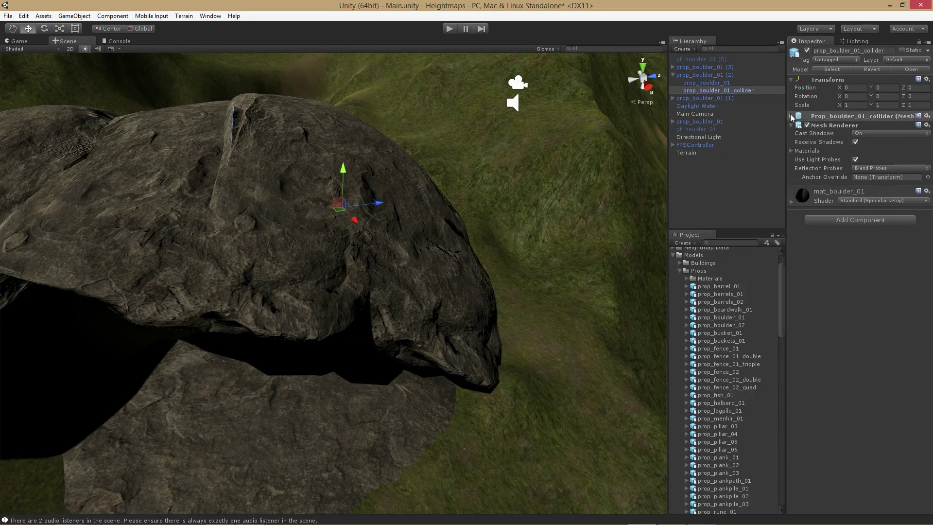
click(797, 117)
- Move the prop_boulder_01_collider mesh of prop_boulder_01 (2) up and out of the boulder to about X -0.07, Y -5.21, Z 1.09
alt+drag(549, 162, 500, 162)
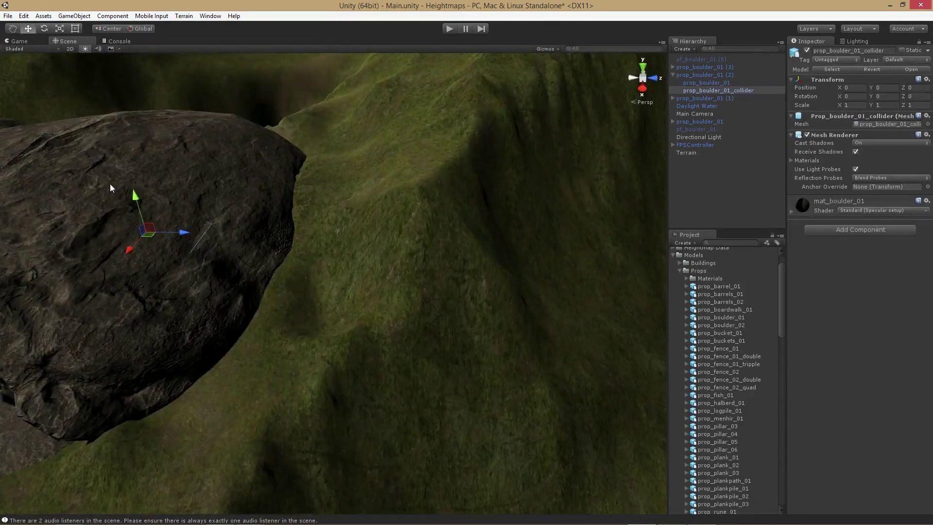
mouse_move(137, 197)
mouse_down()
mouse_move(145, 164)
mouse_move(144, 181)
mouse_up()
alt+drag(272, 204, 348, 215)
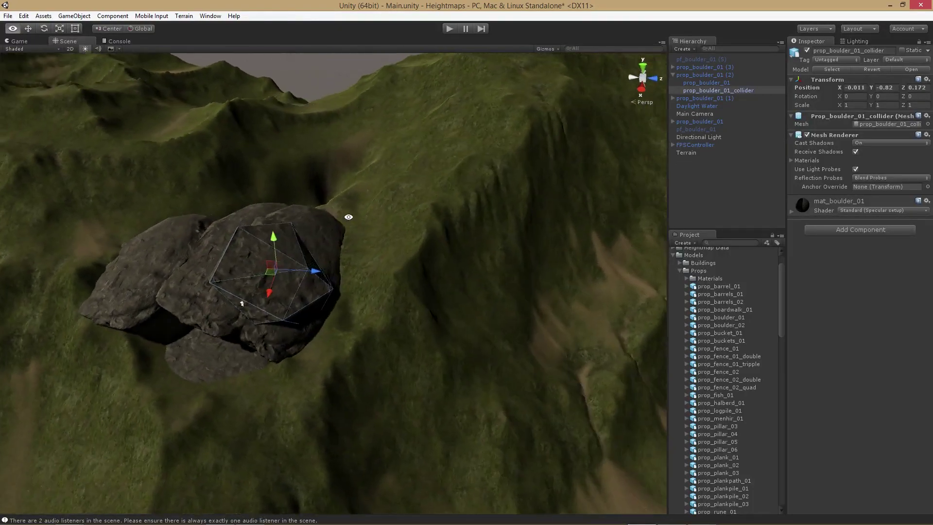
drag(282, 239, 685, 231)
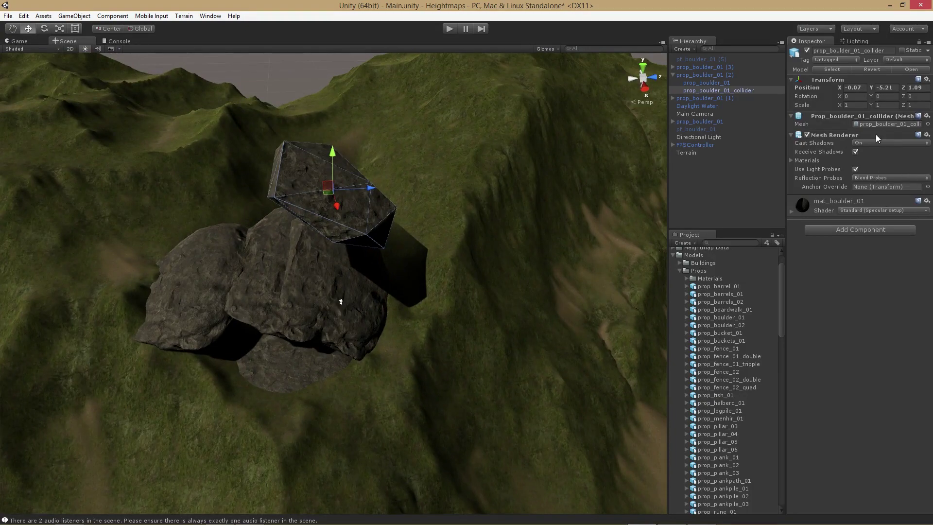
alt+drag(461, 219, 508, 153)
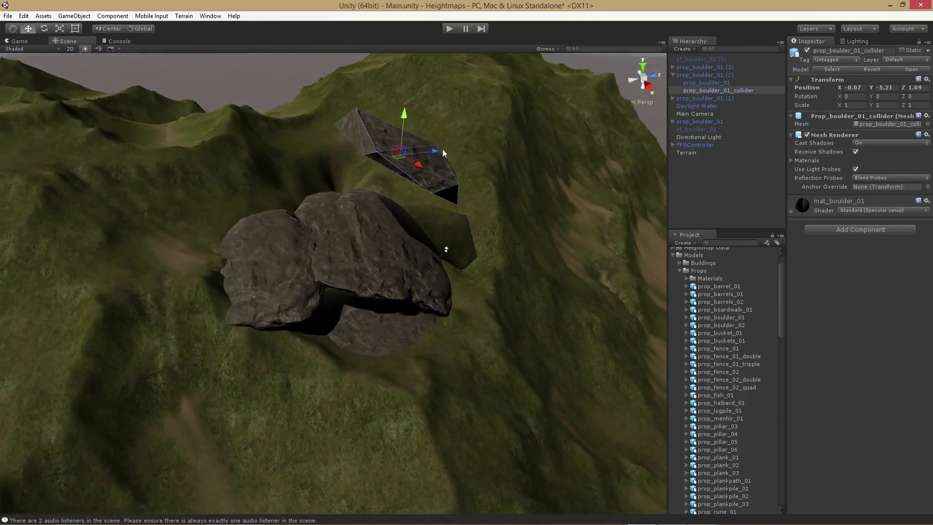
- Add a Mesh Collider component to the cave's floor boulder, prop_boulder_01 (3)
drag(399, 312, 403, 318)
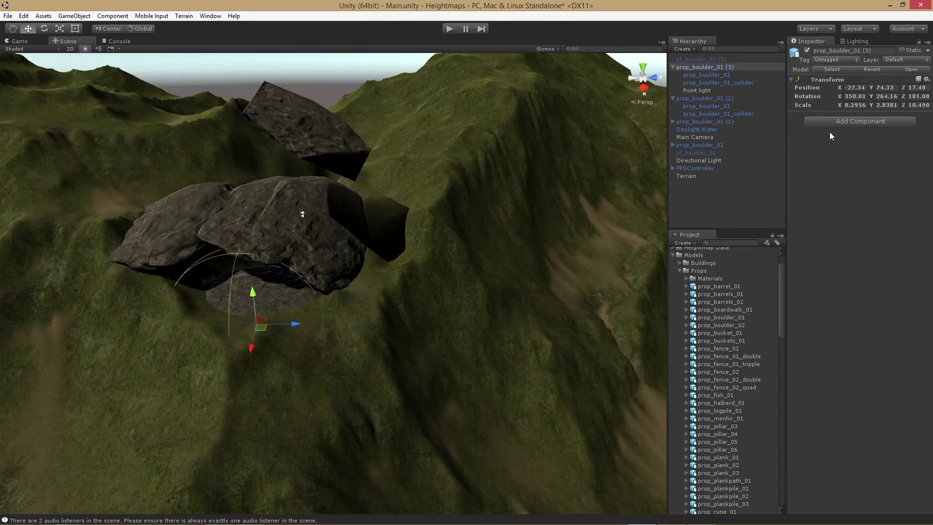
click(832, 121)
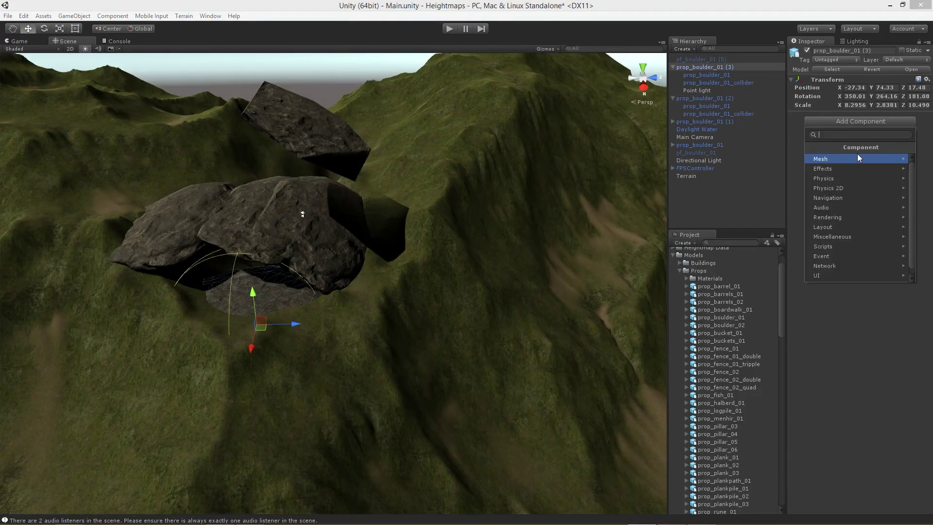
click(858, 179)
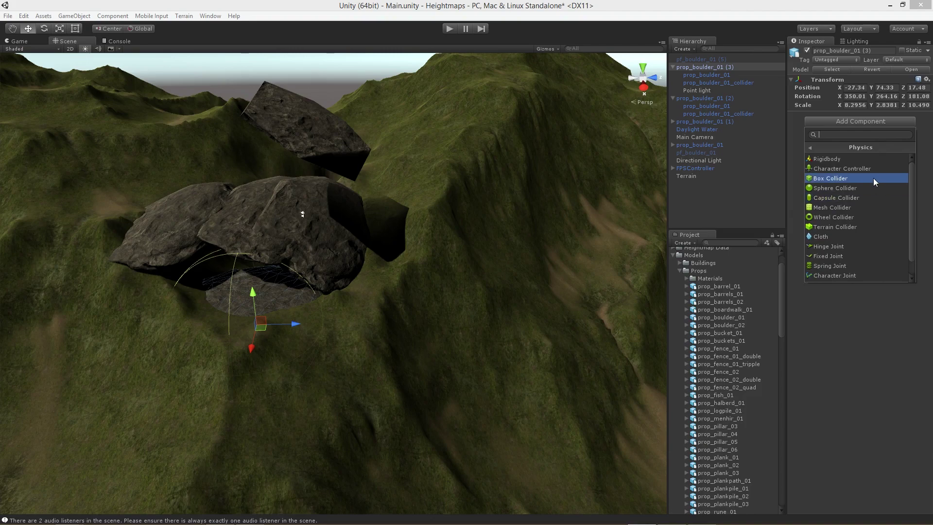
click(870, 208)
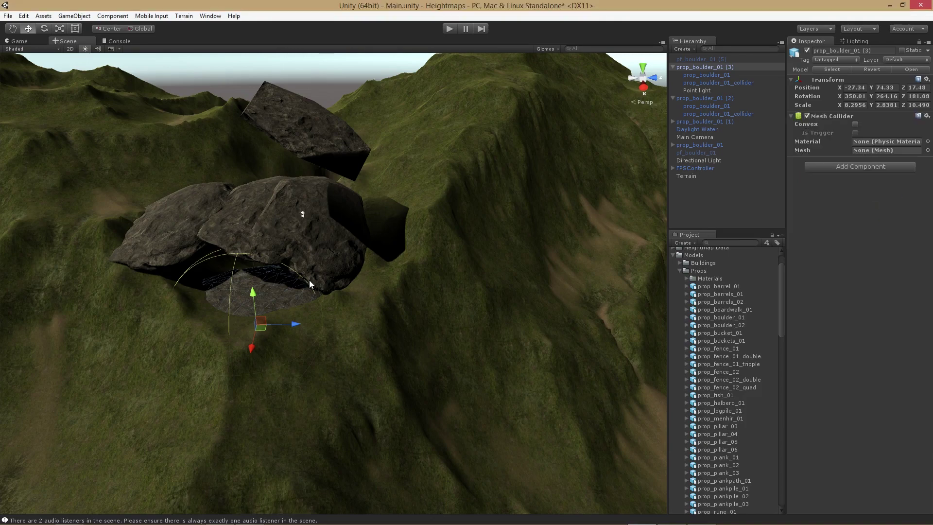
- Delete the prop_boulder_01_collider child from the floor boulder prop_boulder_01 (3), accepting the loss of the prefab connection
click(718, 74)
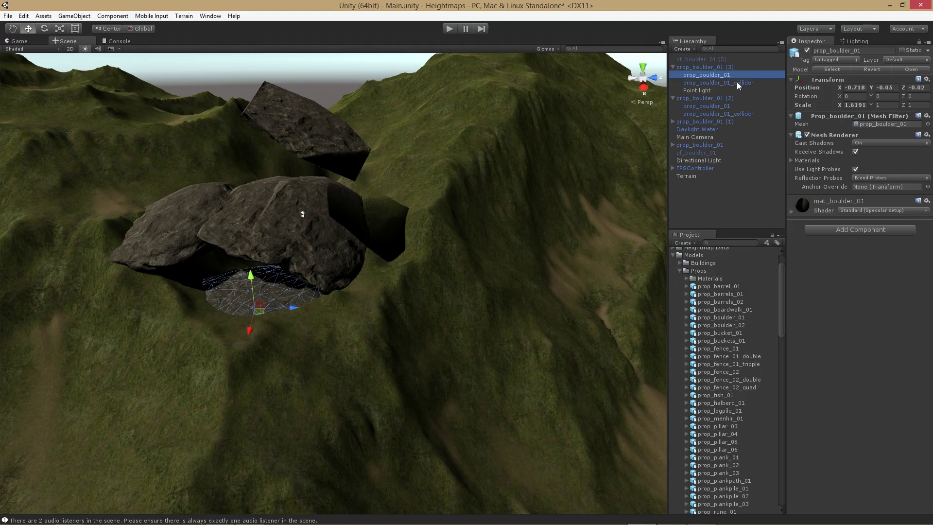
ctrl+click(739, 83)
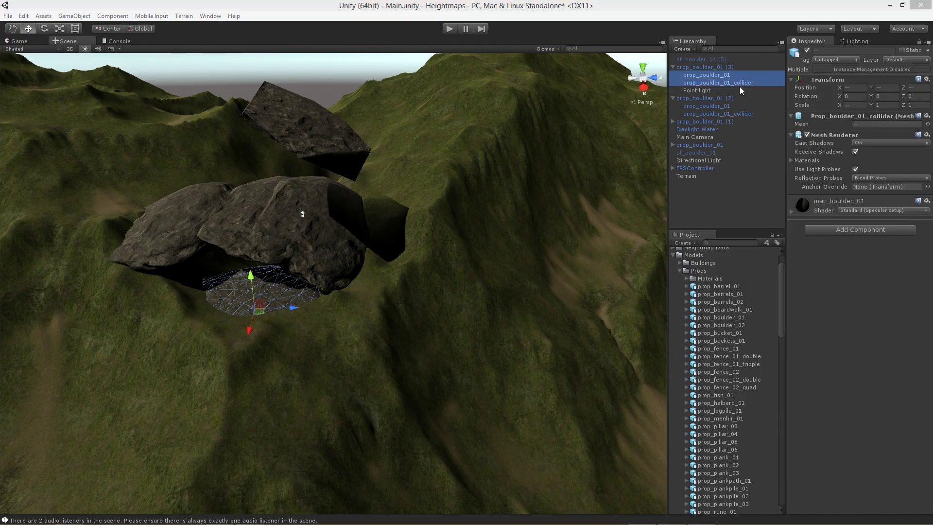
drag(689, 87, 691, 92)
click(494, 288)
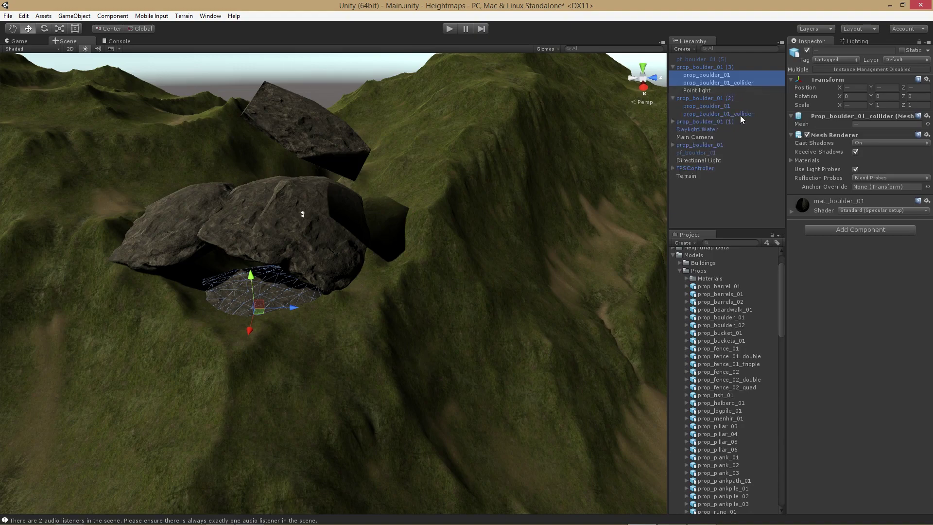
click(751, 90)
drag(758, 83, 724, 105)
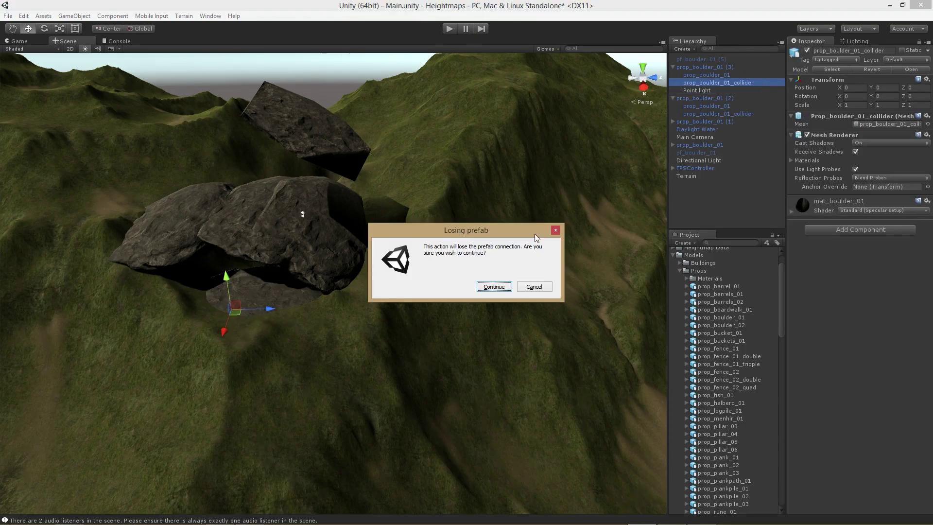
click(493, 287)
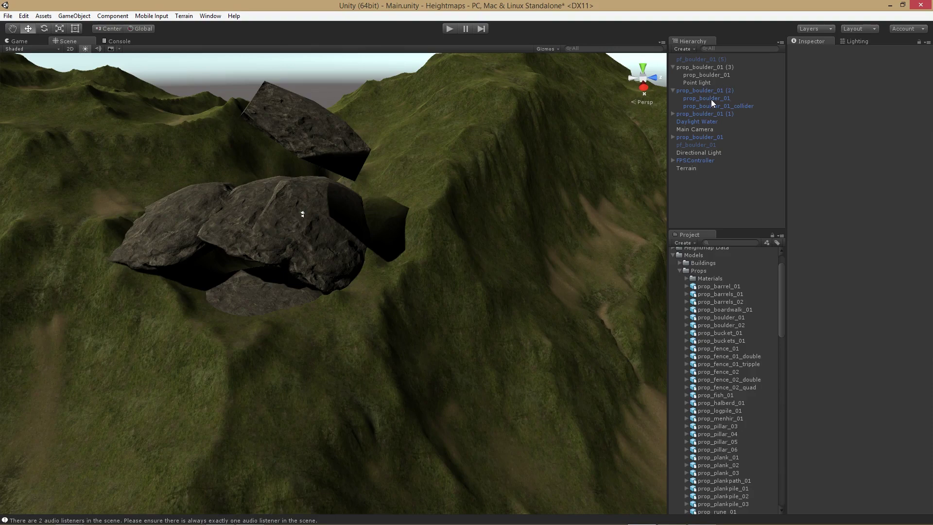
- Inspect the components of the disabled pf_boulder_01 (5), including its Mesh Collider, toggling the object on and off
click(713, 58)
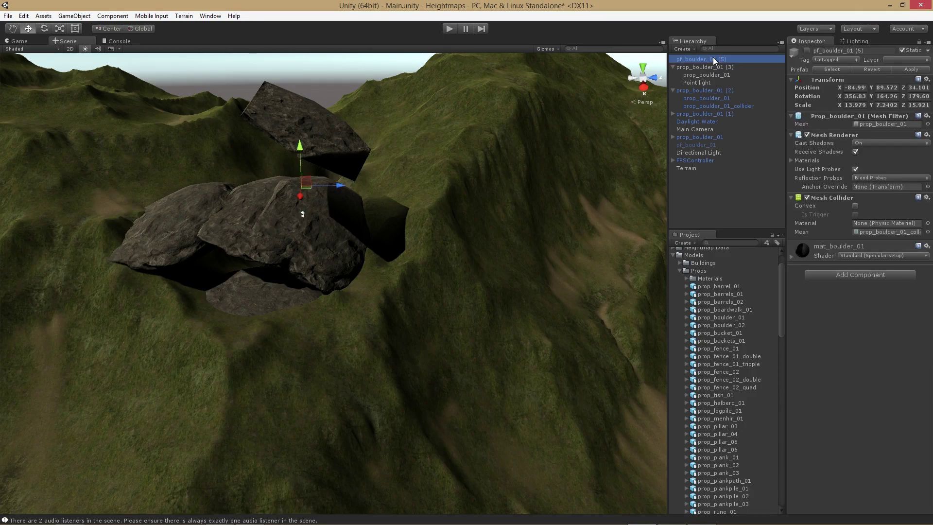
click(807, 51)
click(807, 52)
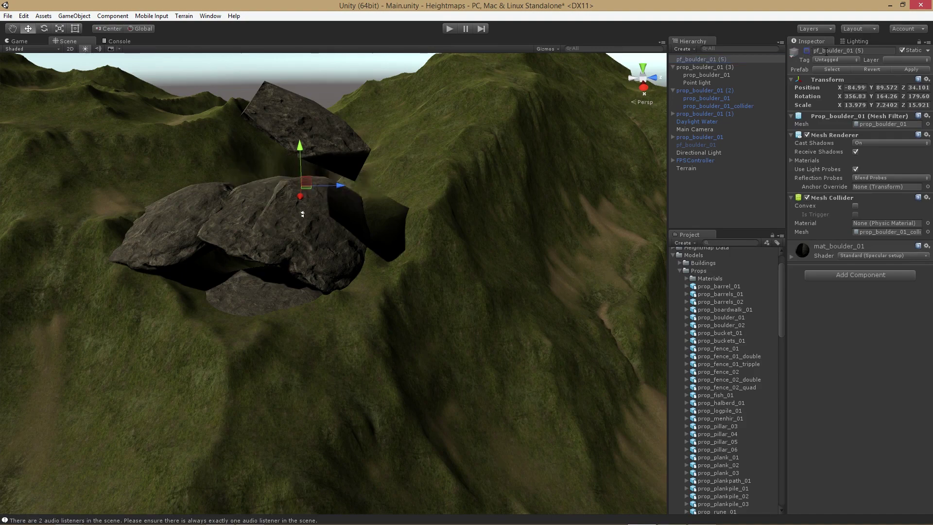
- Delete the displaced prop_boulder_01_collider child from prop_boulder_01 (2), accepting the loss of the prefab connection
alt+drag(349, 162, 440, 176)
click(435, 194)
click(434, 178)
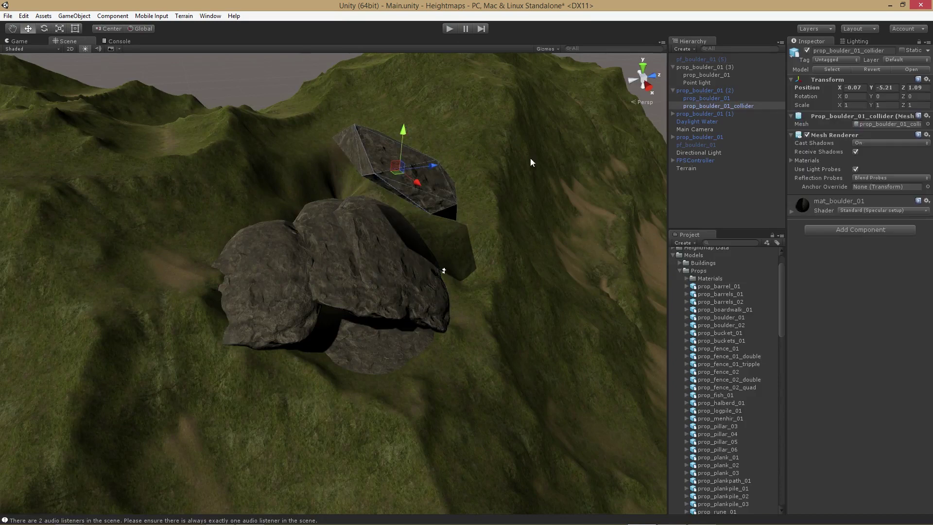
key(Delete)
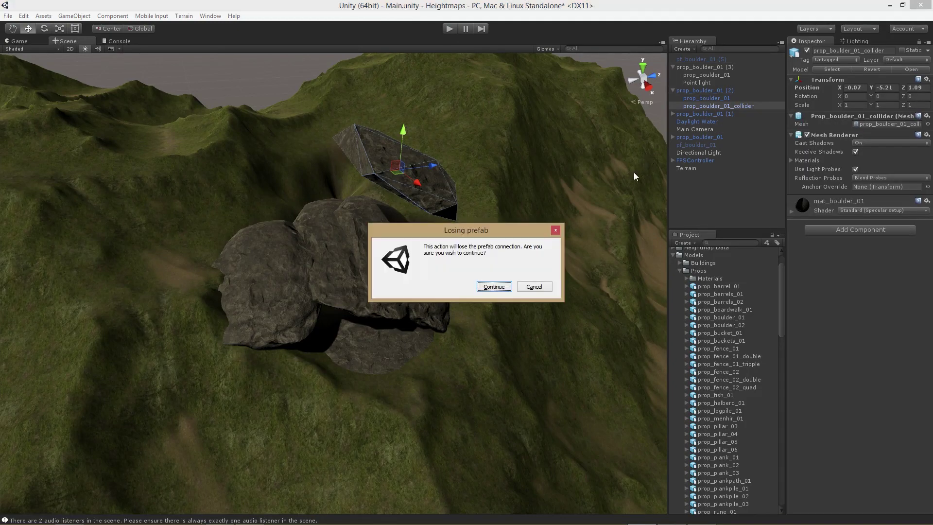
click(496, 288)
- Add a Mesh Collider component to the boulder mesh inside prop_boulder_01 (2)
click(380, 282)
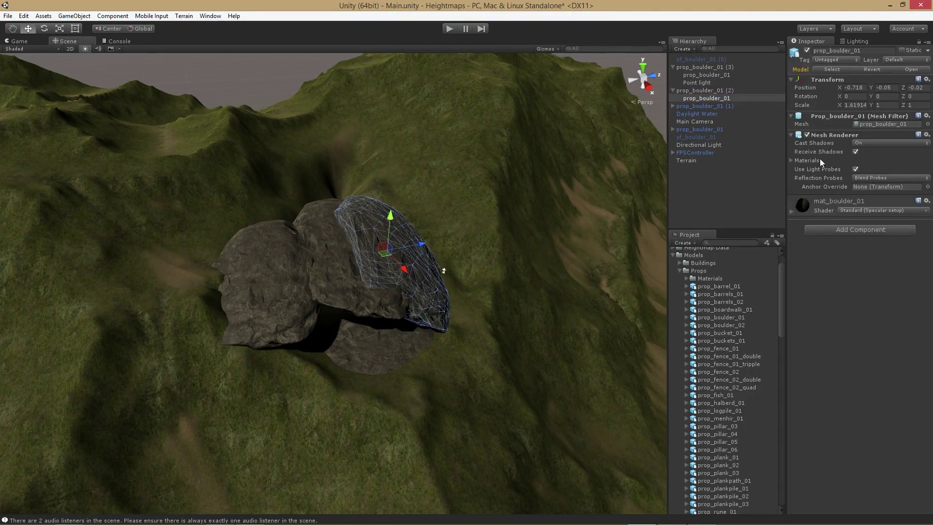
click(817, 229)
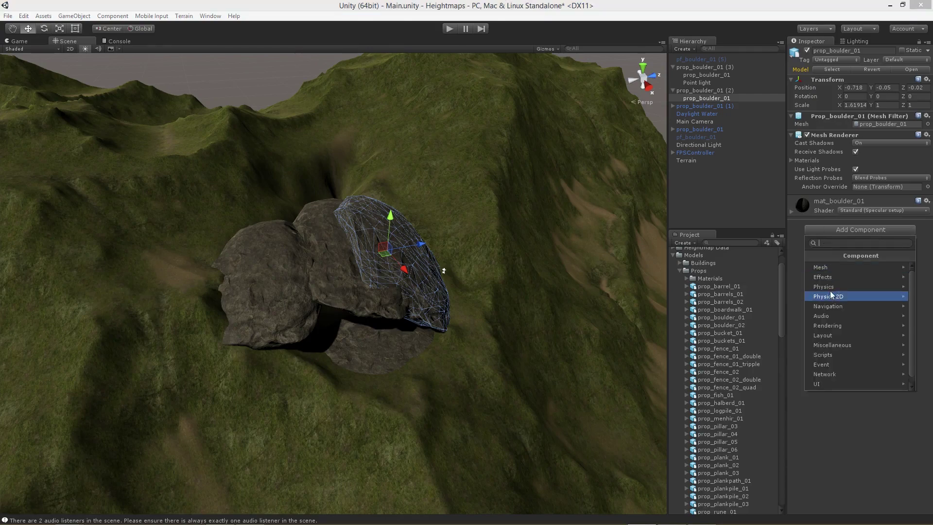
click(835, 287)
click(845, 316)
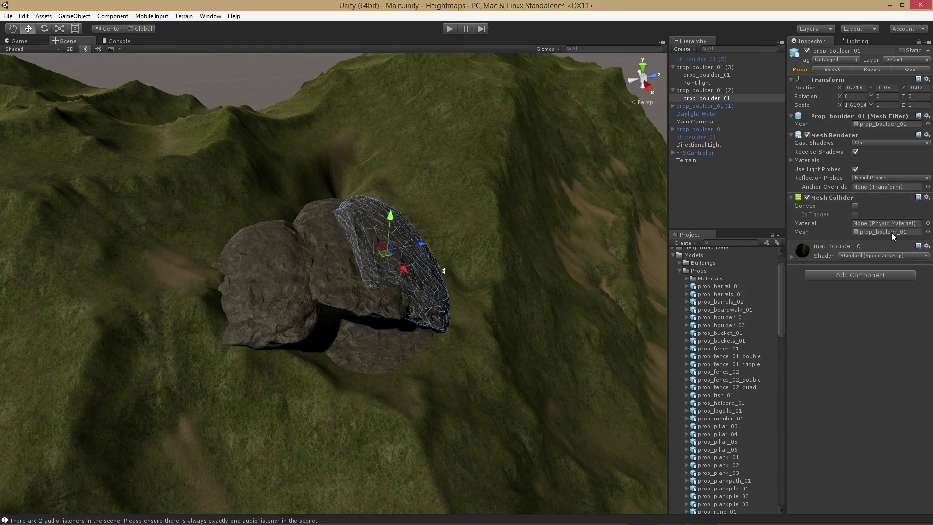
- Delete the prop_boulder_01_collider child from prop_boulder_01 (1), accepting the loss of the prefab connection
click(378, 312)
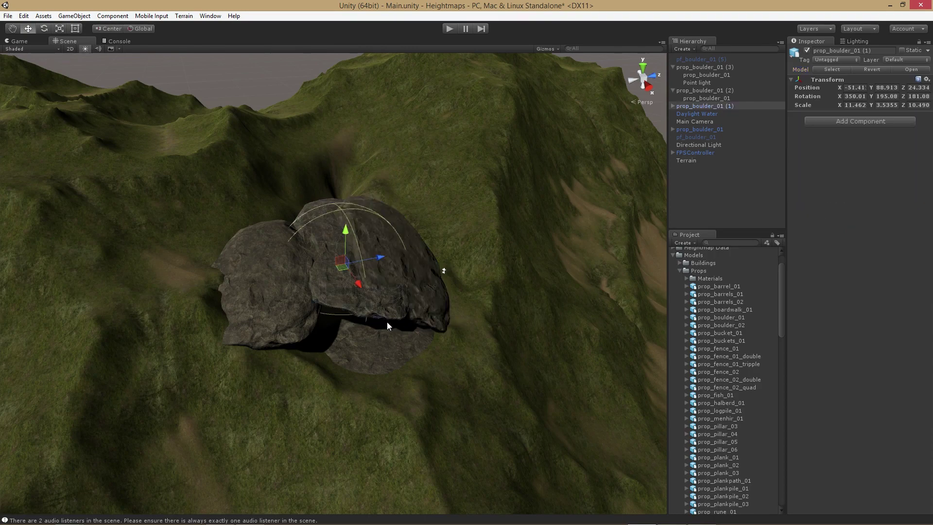
click(700, 60)
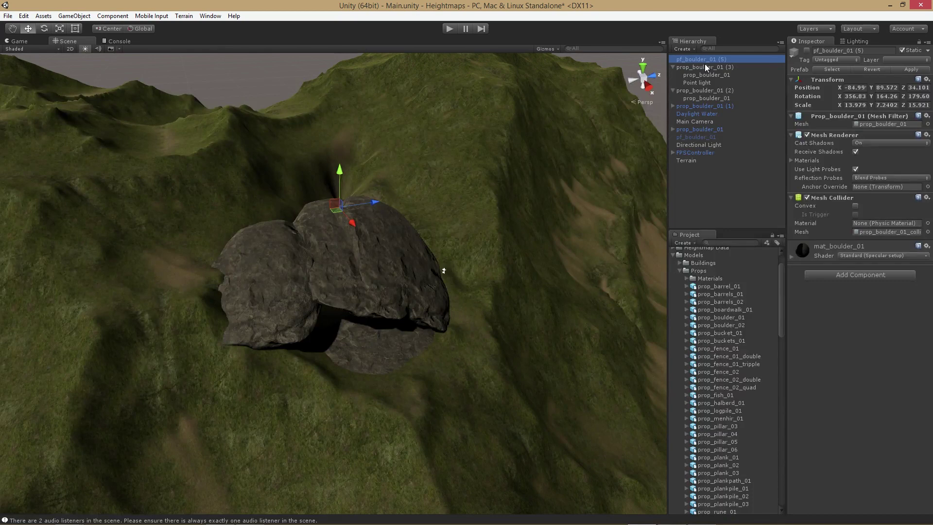
click(388, 281)
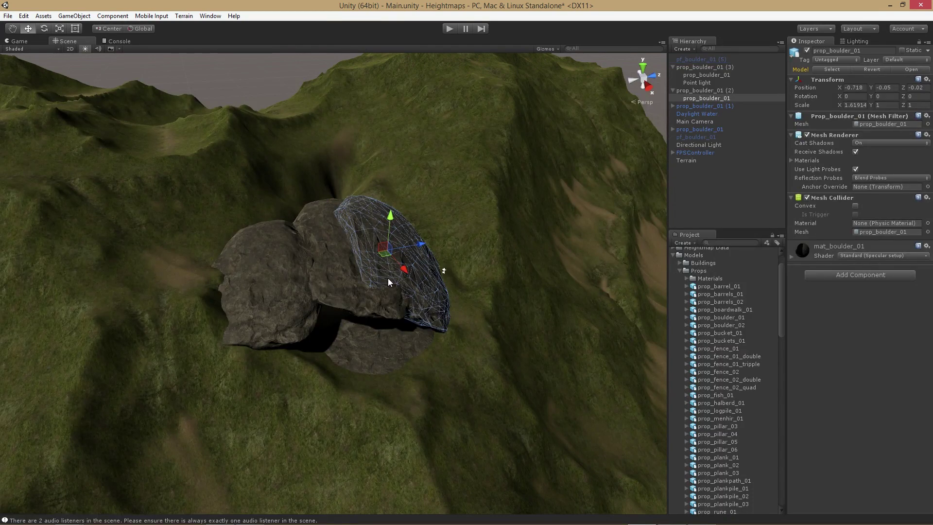
click(336, 226)
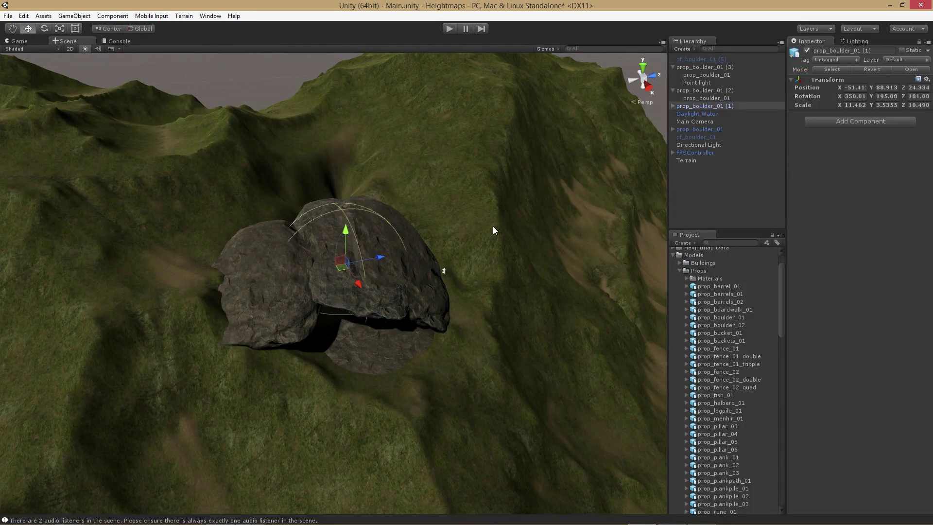
click(340, 245)
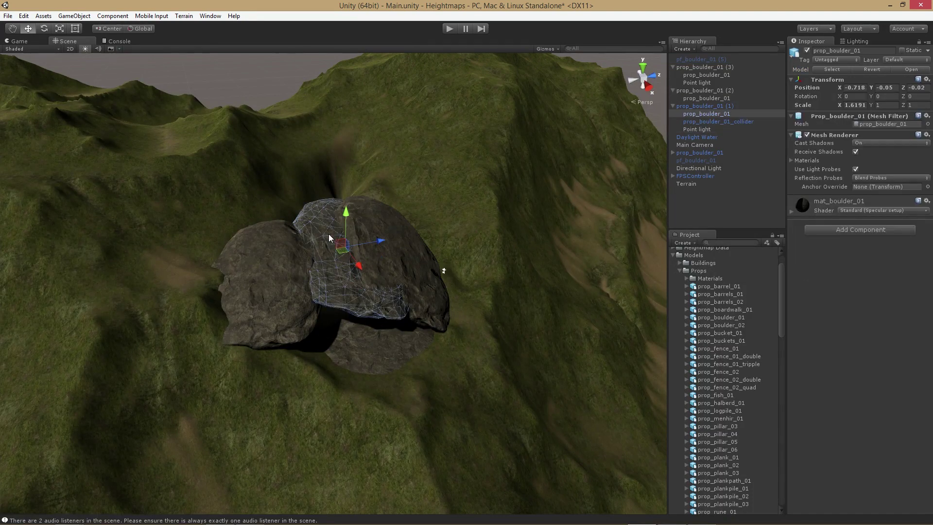
click(742, 121)
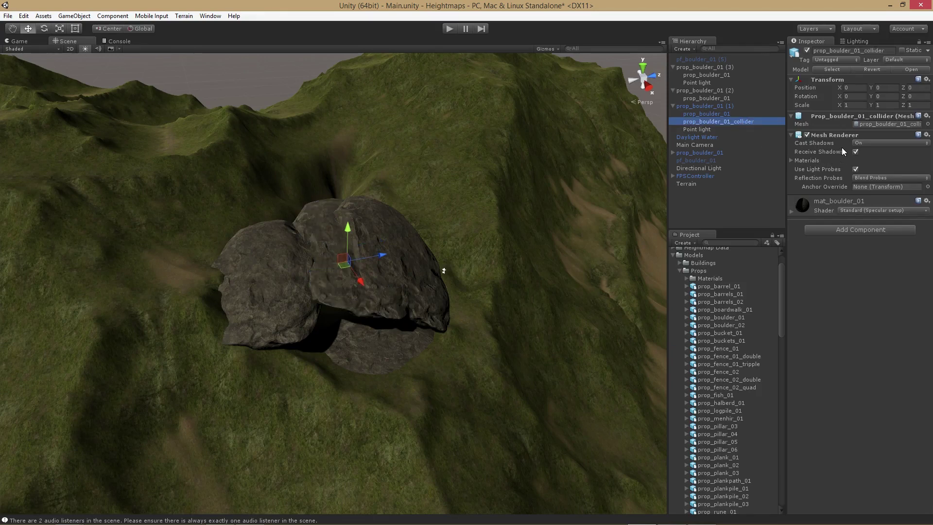
key(Delete)
click(505, 289)
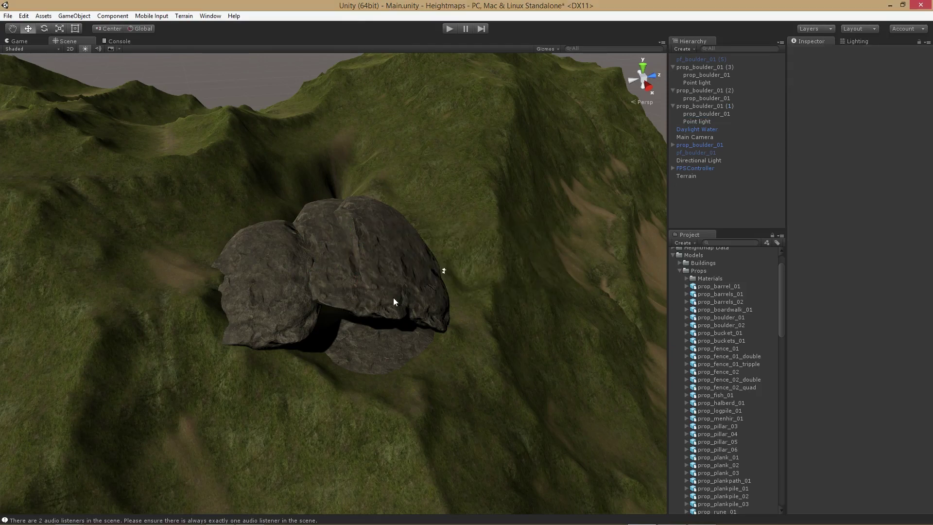
- Add a Mesh Collider component to the boulder mesh inside prop_boulder_01 (1)
click(336, 295)
click(856, 231)
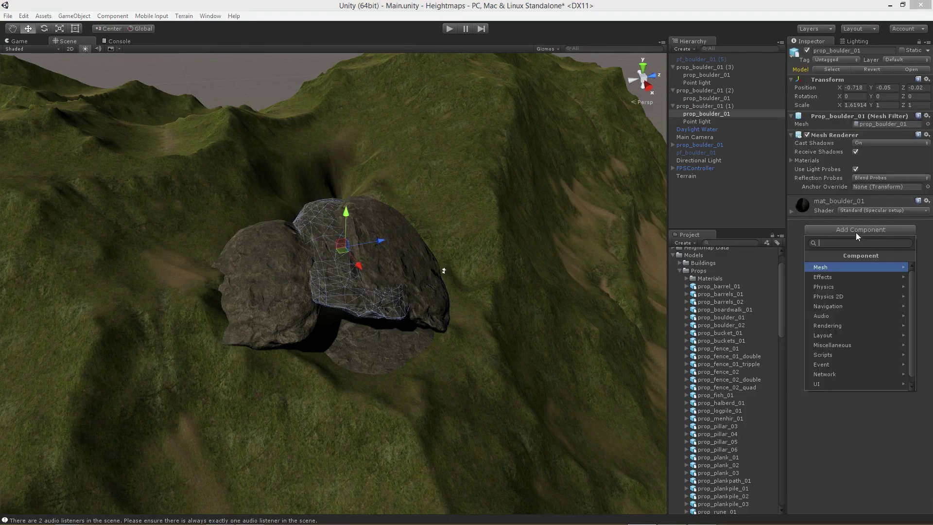
click(850, 289)
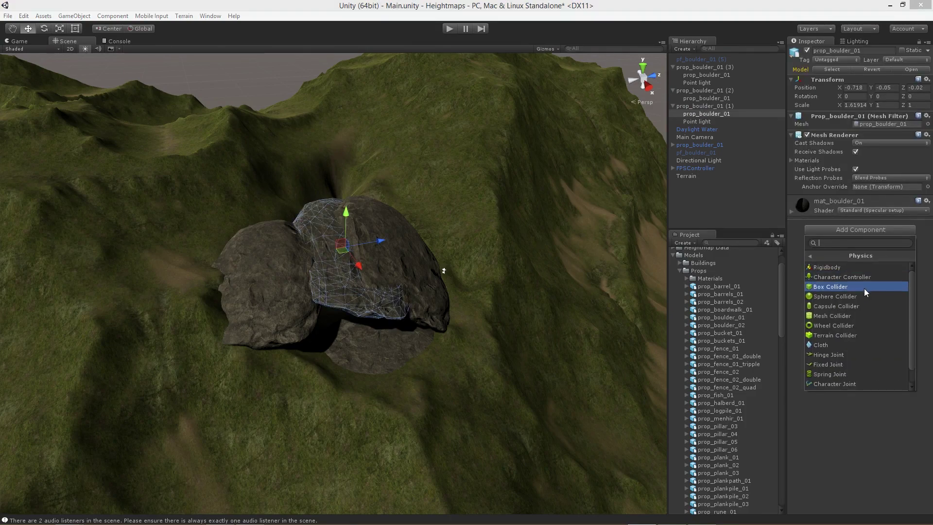
click(856, 315)
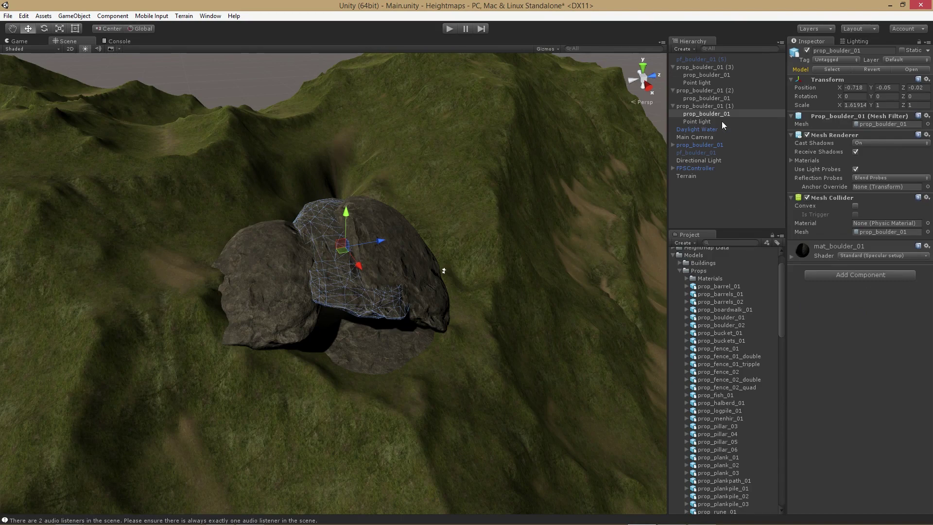
- Delete the disabled pf_boulder_01 (5) object from the scene
click(724, 91)
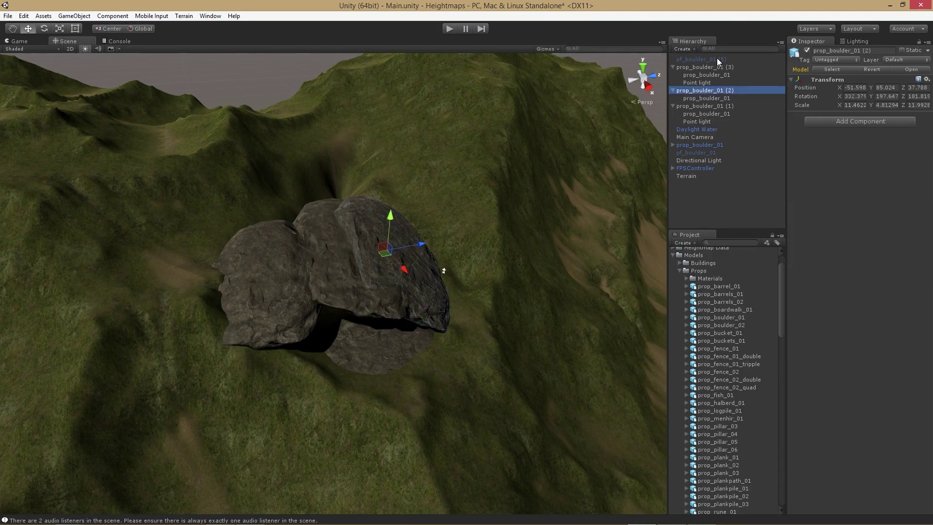
click(717, 58)
key(Delete)
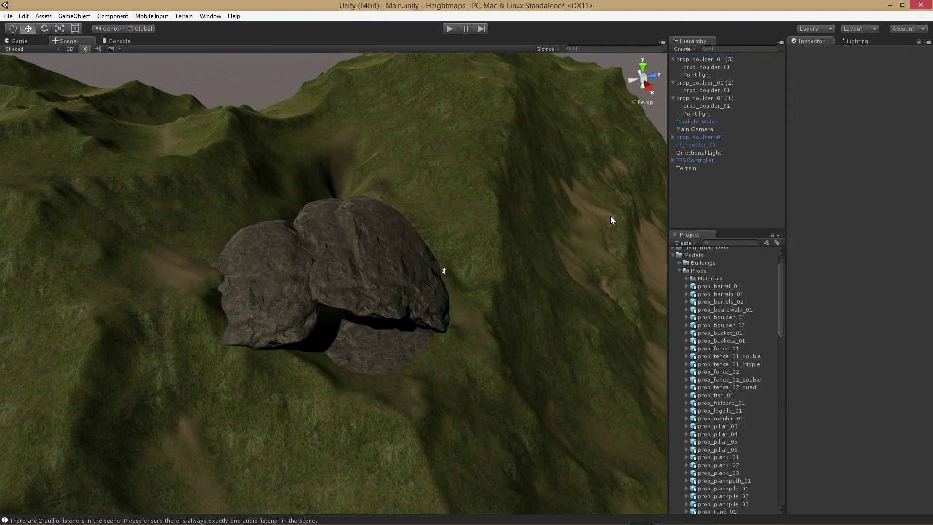
- Delete the prop_boulder_01_collider child from the unnumbered prop_boulder_01, accepting the loss of the prefab connection
click(272, 312)
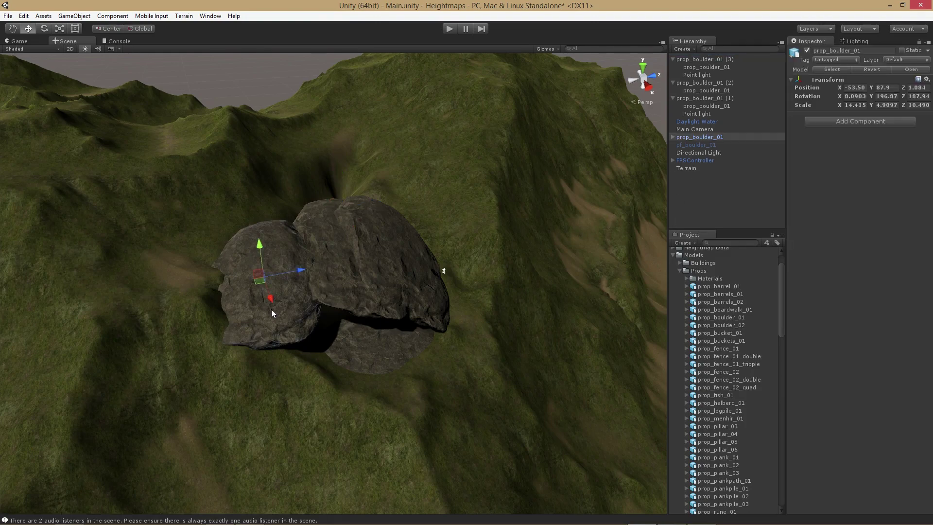
click(672, 137)
click(718, 152)
key(Delete)
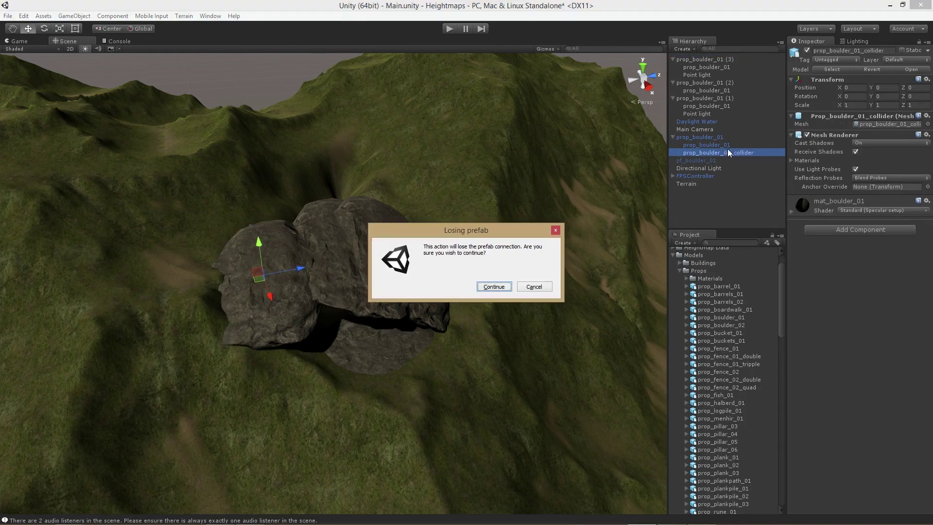
click(496, 286)
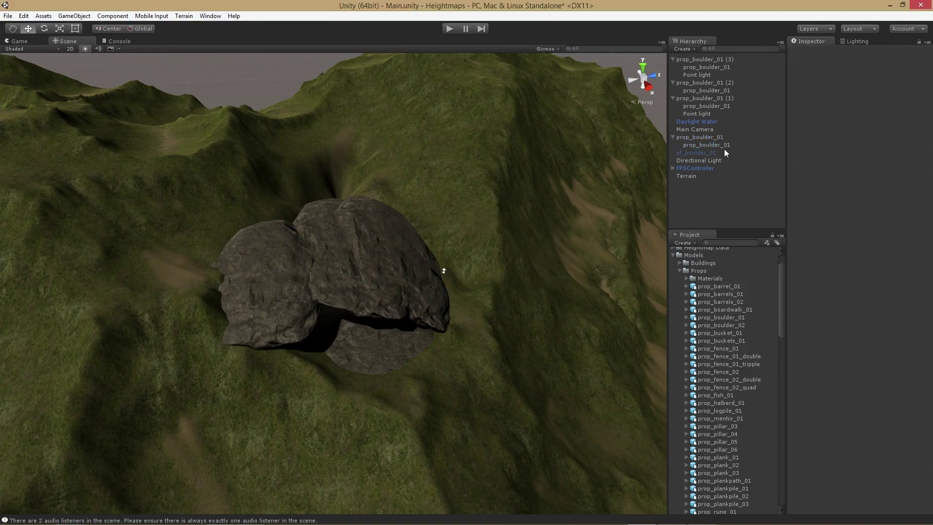
- Enable the disabled pf_boulder_01 to identify it in the scene and delete it
click(711, 153)
click(710, 160)
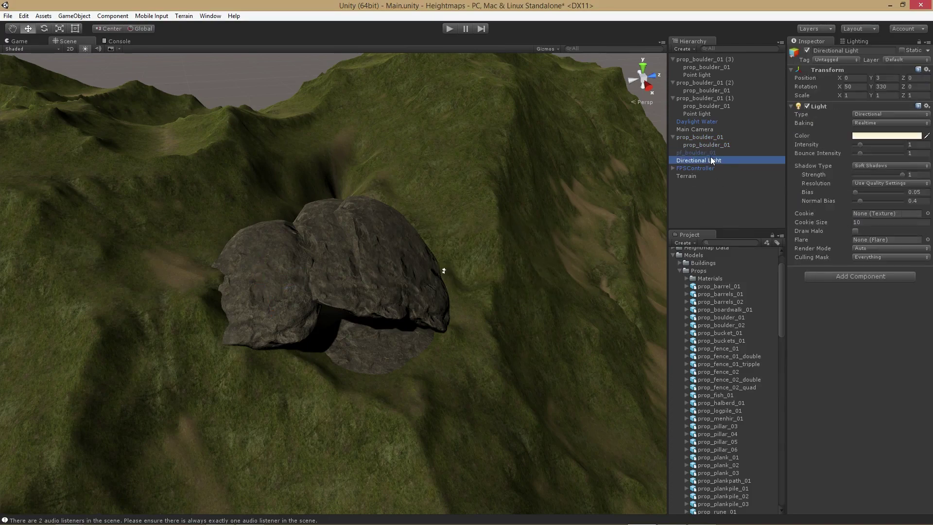
click(712, 153)
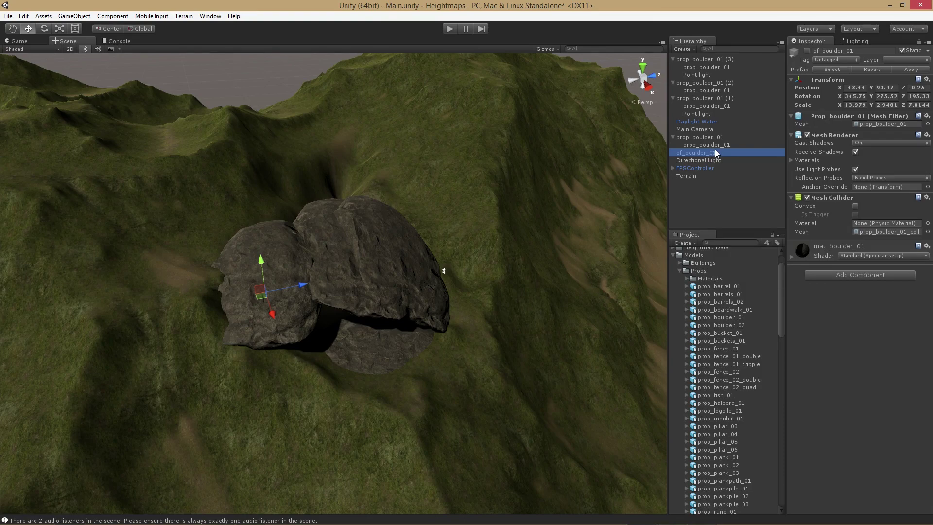
click(796, 51)
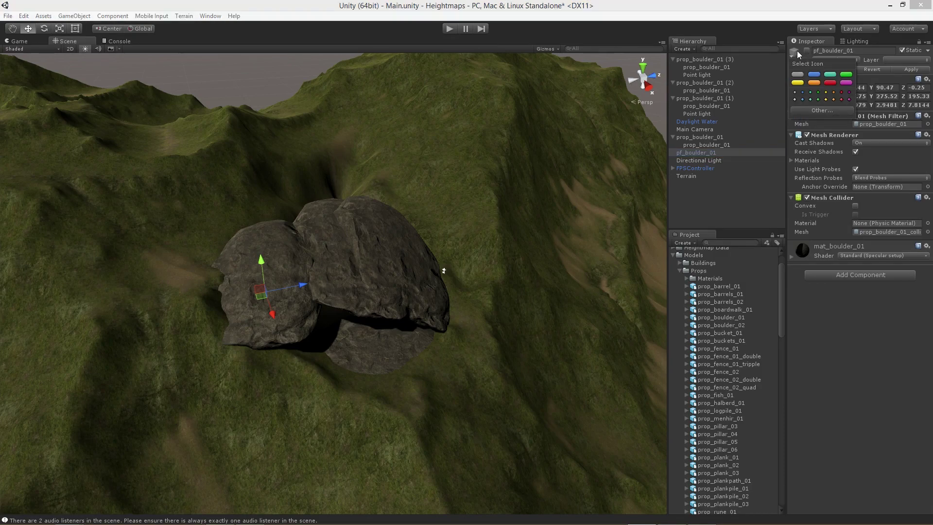
click(805, 51)
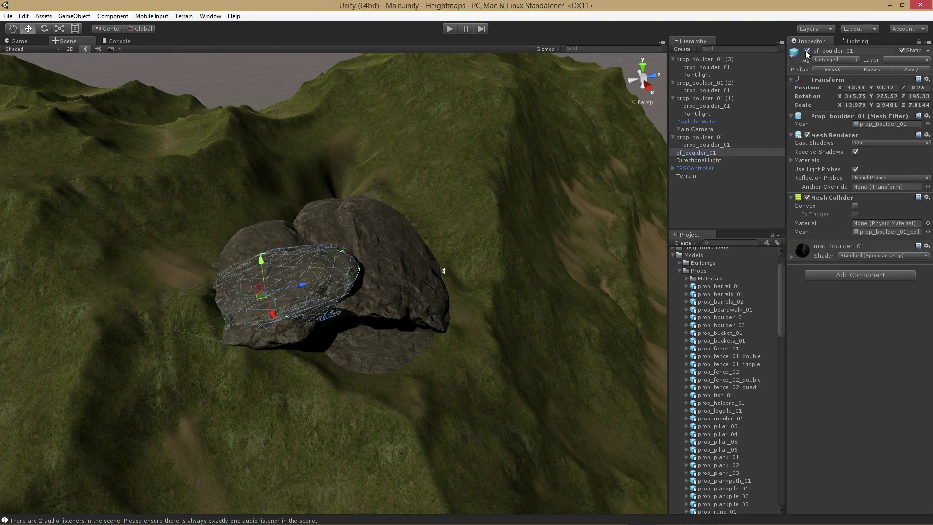
click(720, 152)
key(Delete)
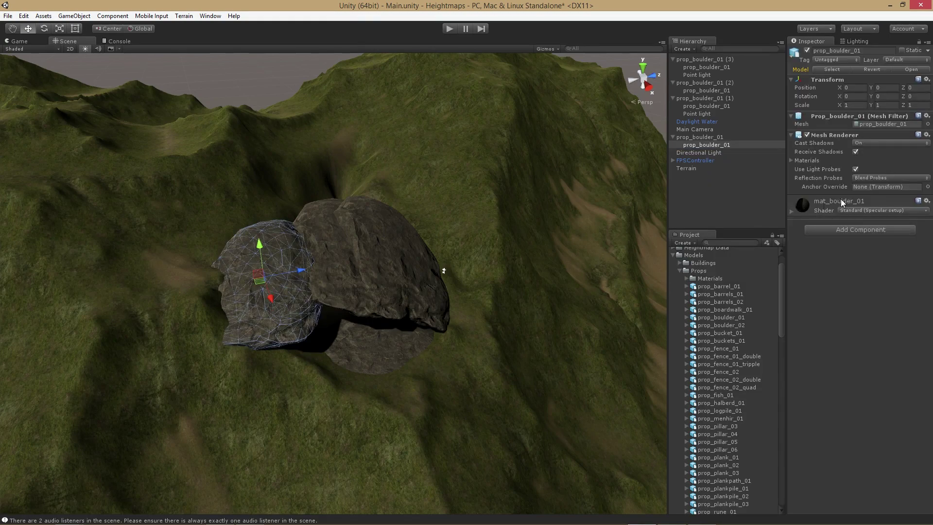
- Add a Mesh Collider component to the boulder mesh inside the unnumbered prop_boulder_01
click(827, 229)
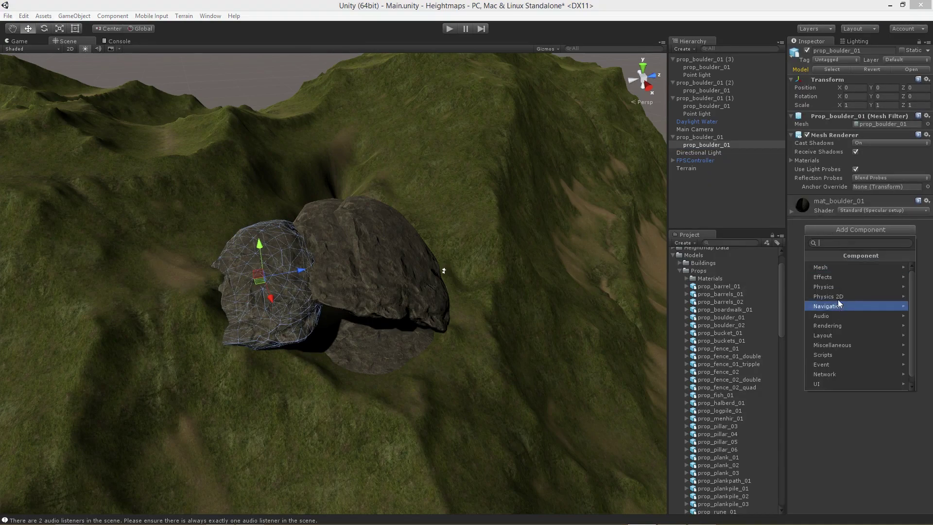
click(837, 286)
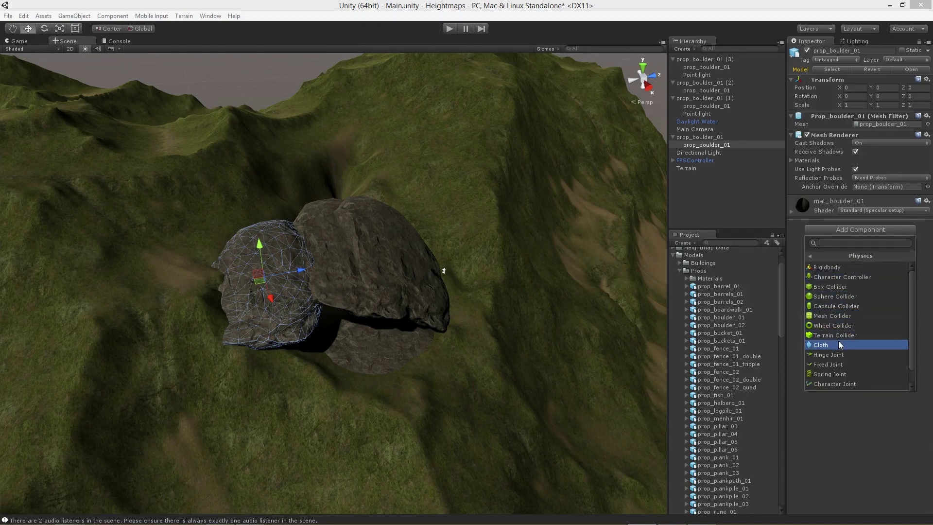
click(835, 315)
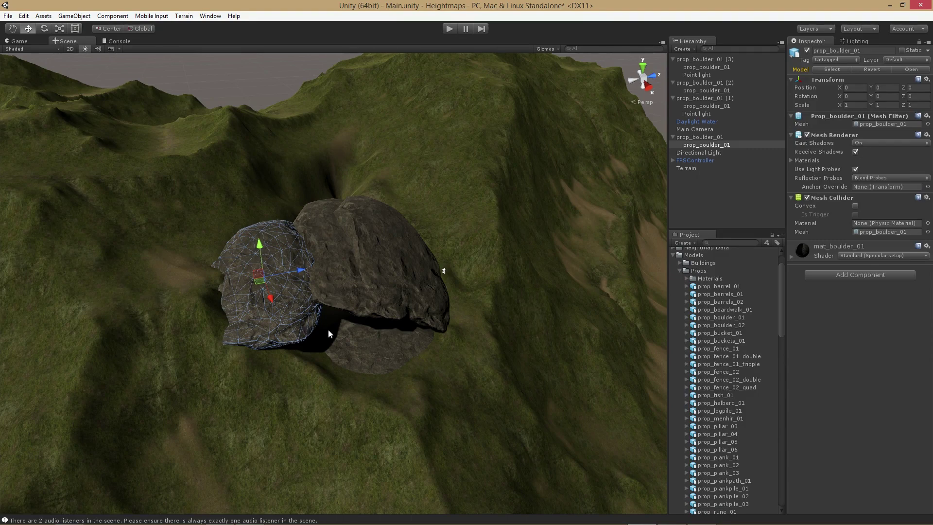
- Check the cave boulders' components for Mesh Colliders and play-test the cave in play mode
click(340, 287)
click(417, 292)
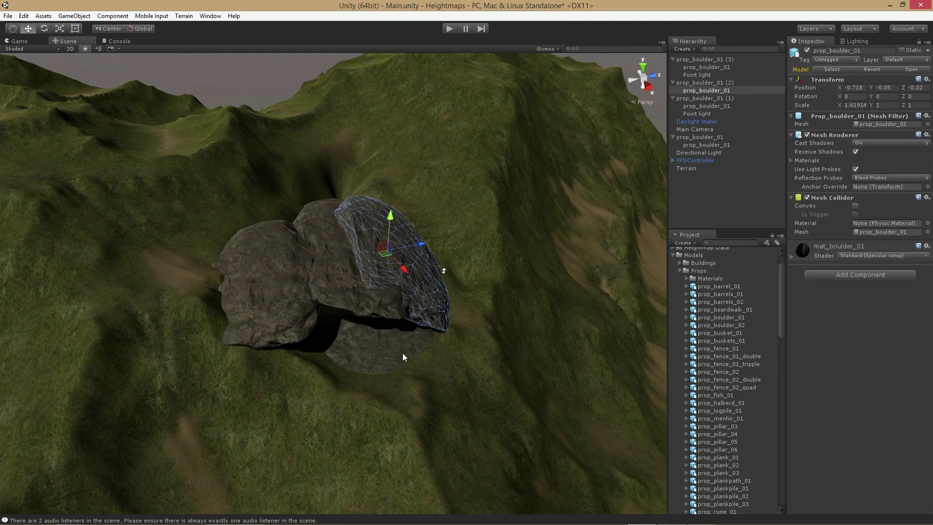
click(420, 345)
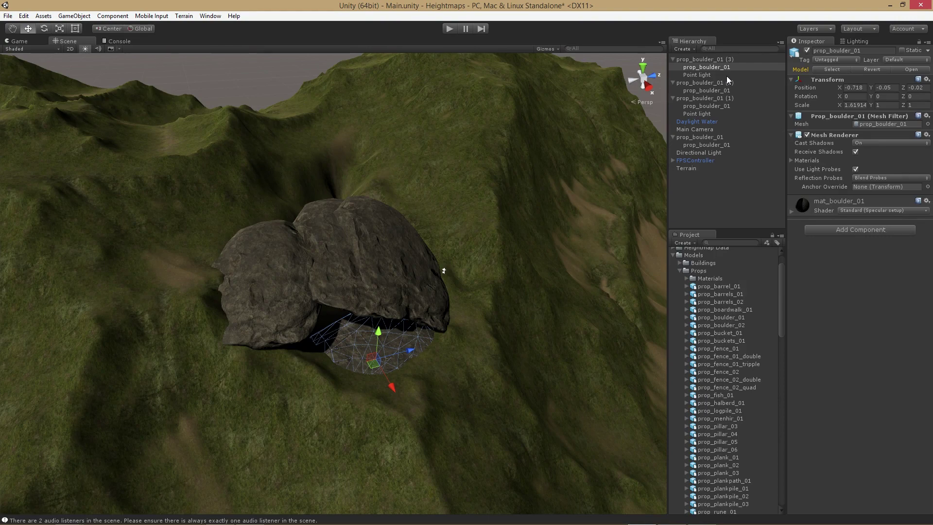
click(402, 257)
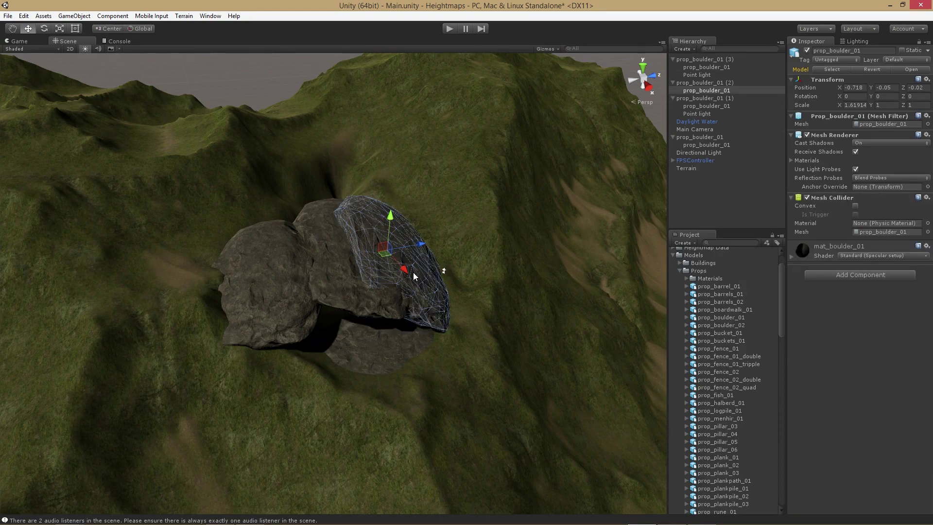
click(340, 267)
right_drag(405, 343, 377, 317)
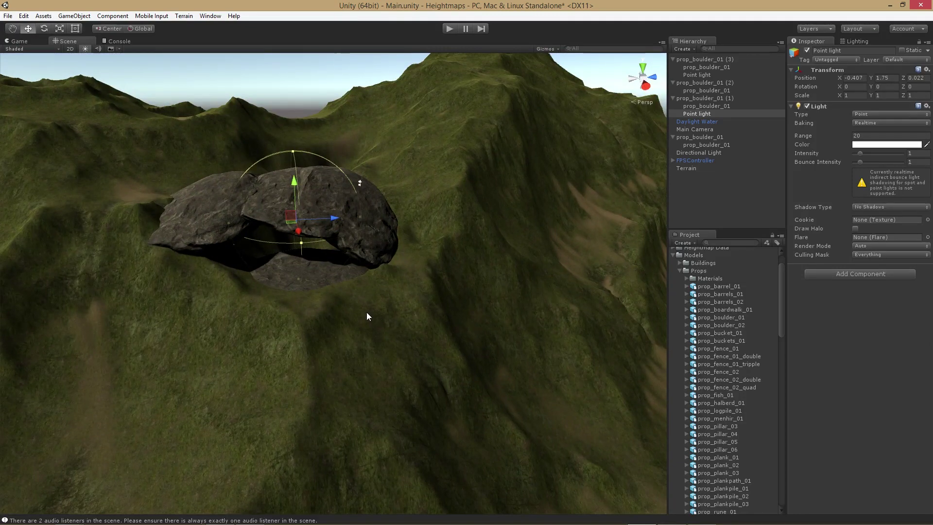
key(ctrl+p)
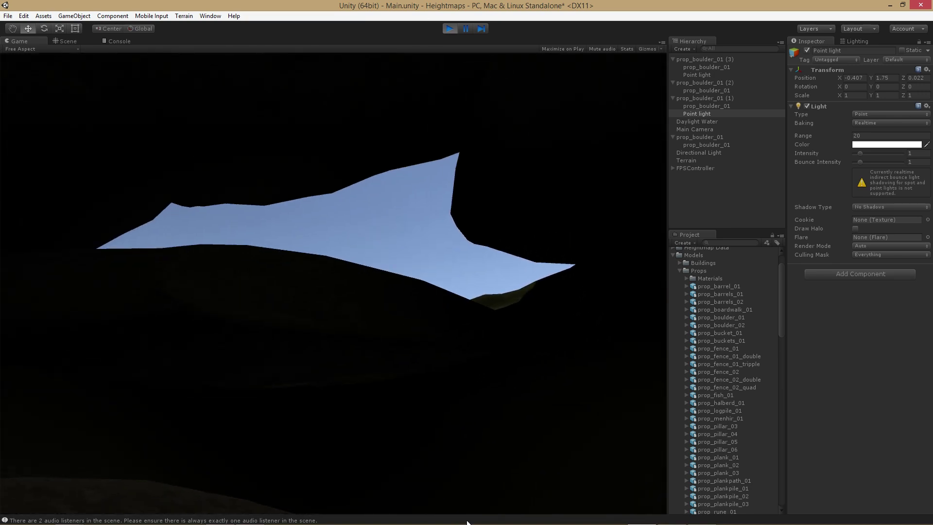
key(ctrl+p)
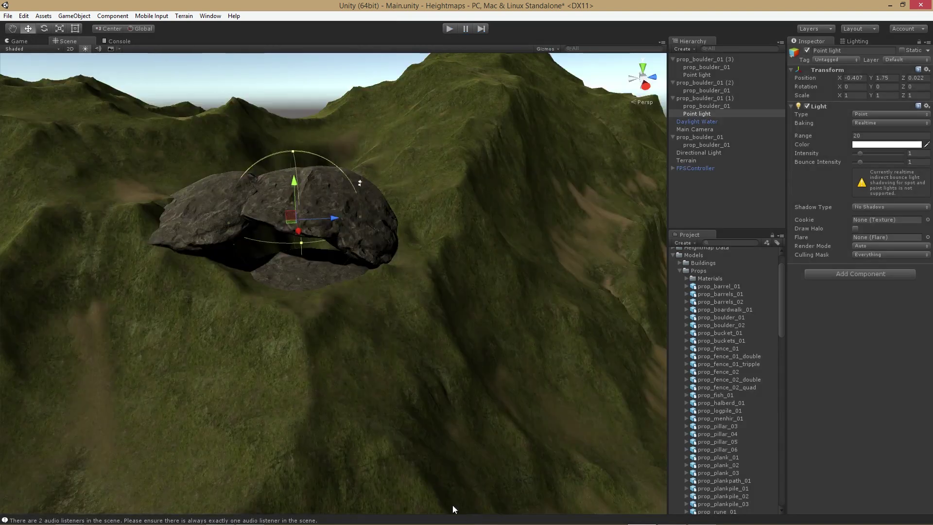
- Add a Mesh Collider component to the floor boulder mesh inside prop_boulder_01 (3)
click(325, 255)
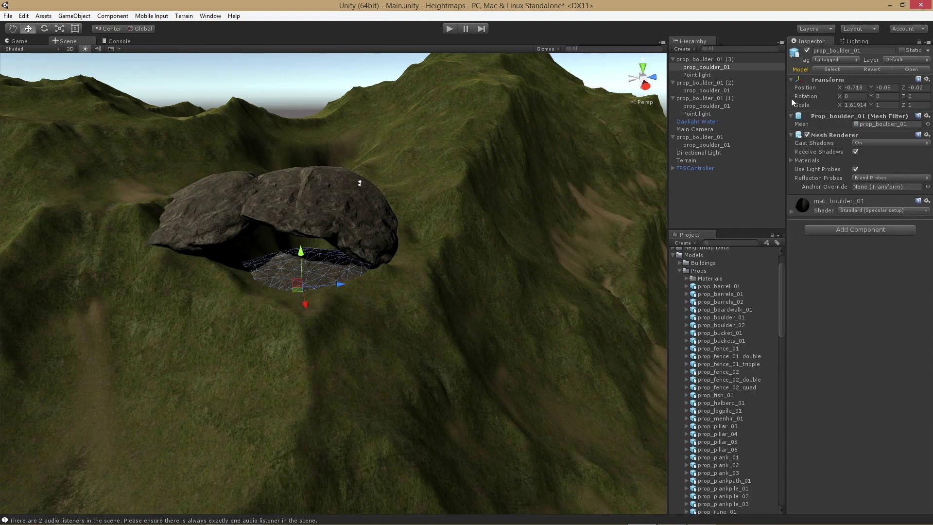
click(876, 231)
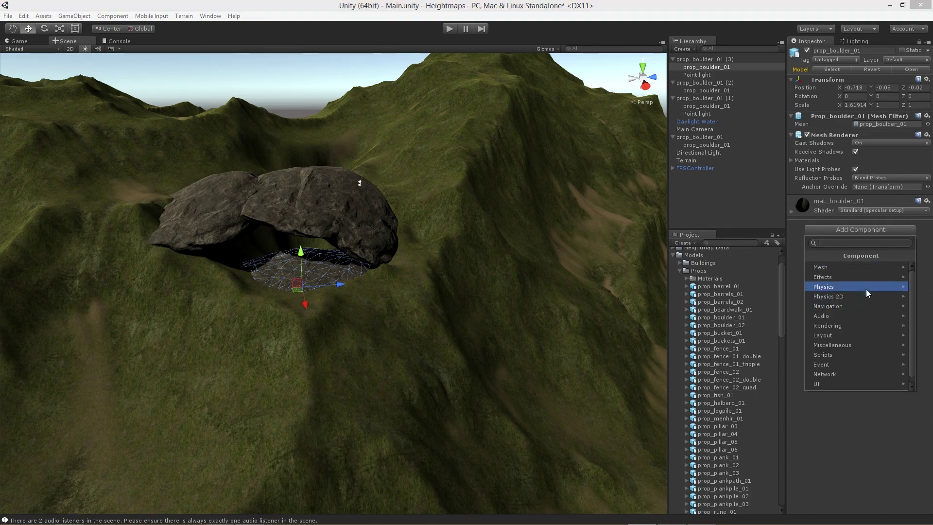
click(866, 287)
click(850, 315)
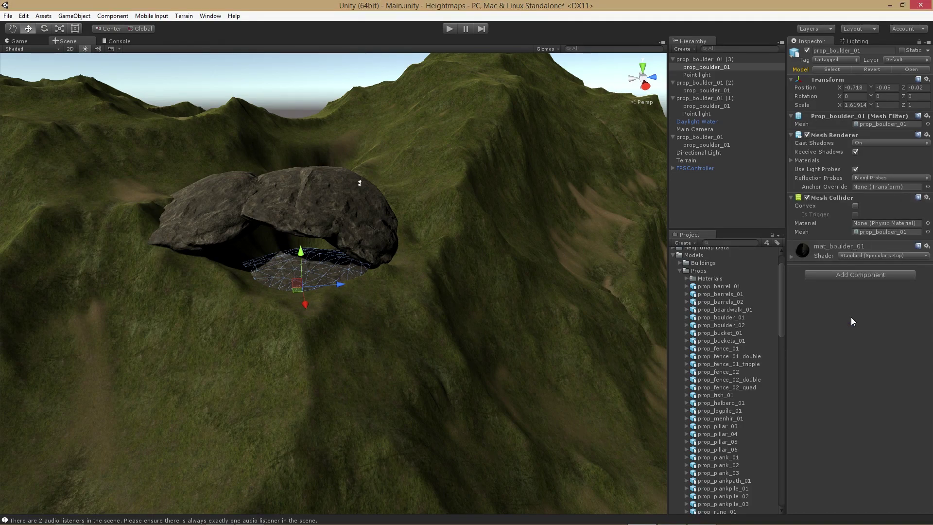
- Play-test the approach to the cave and raise the floor boulder mesh inside prop_boulder_01 (3) to a local Y of about -0.62
click(858, 274)
click(830, 456)
key(ctrl+p)
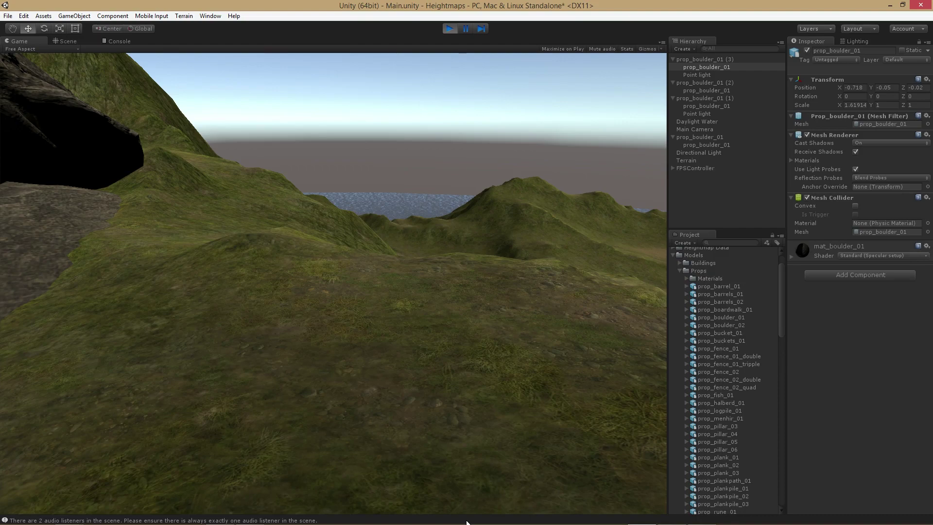
key(w)
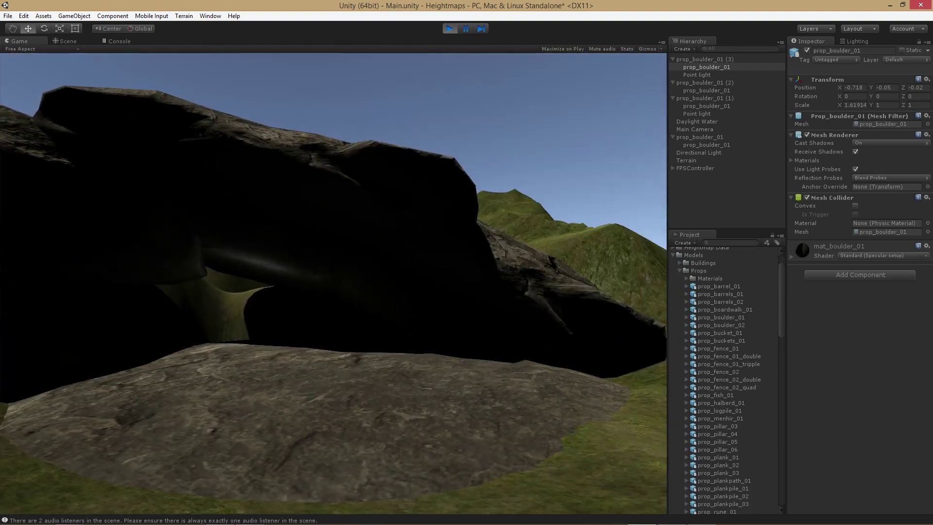
key(ctrl+p)
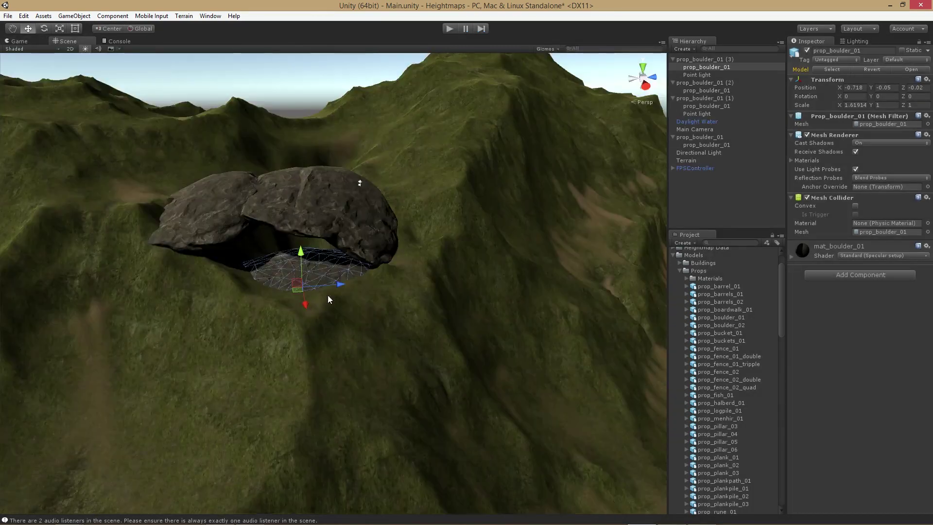
drag(300, 253, 339, 287)
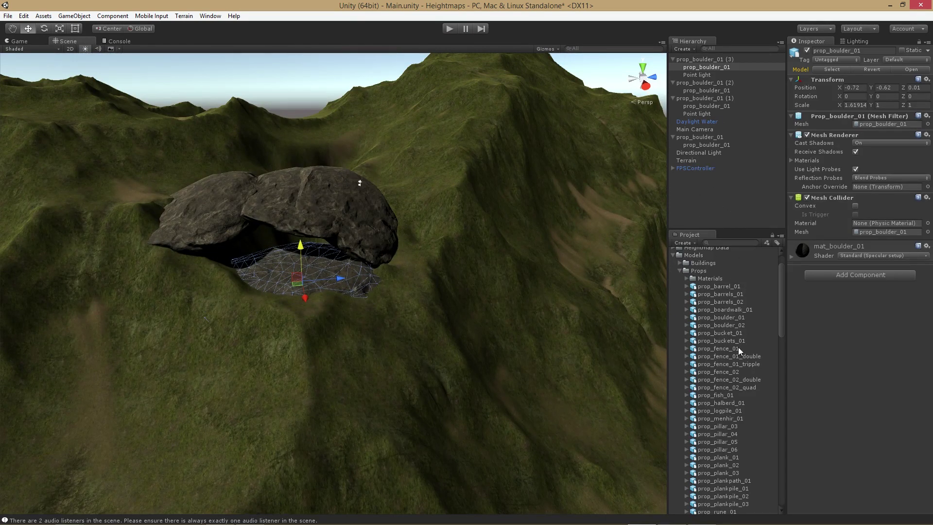
- Place another prop_boulder_01 model on the hillside beside the cave and frame it in the scene view
scroll(716, 317, up, 3)
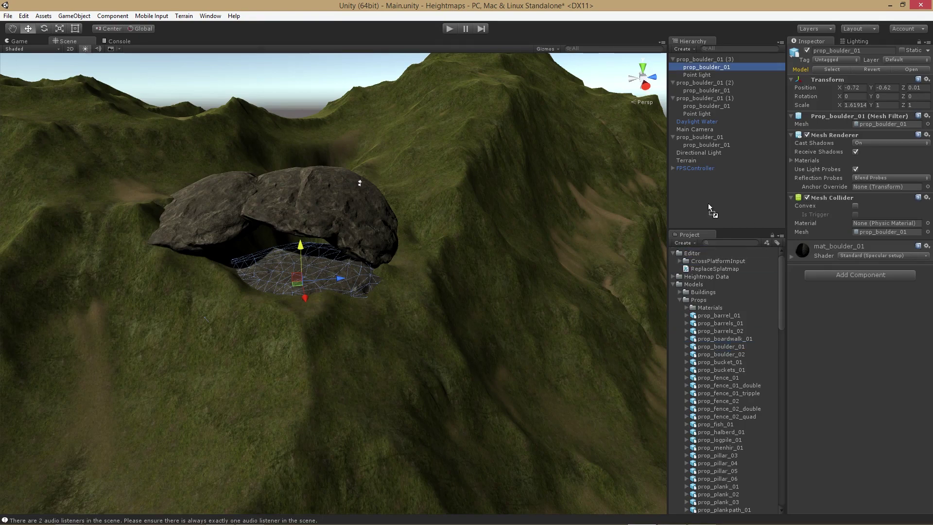
drag(456, 181, 456, 181)
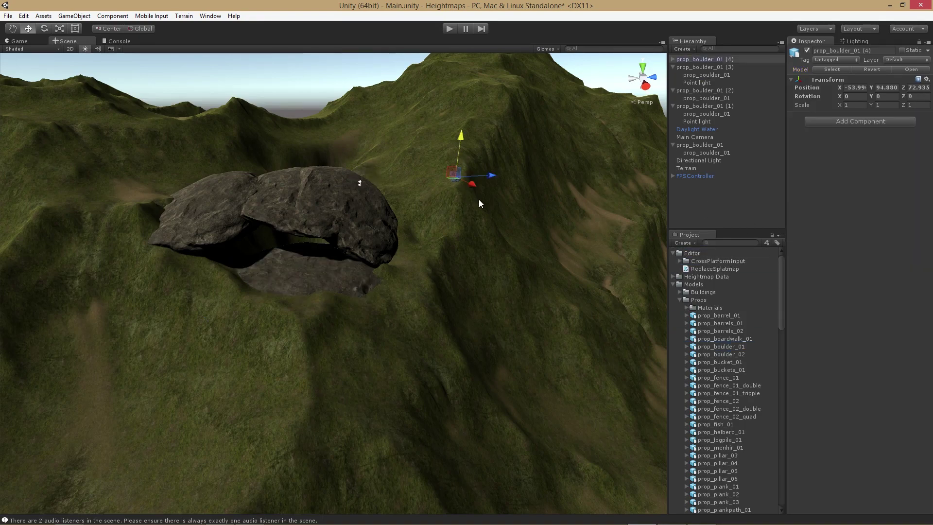
key(f)
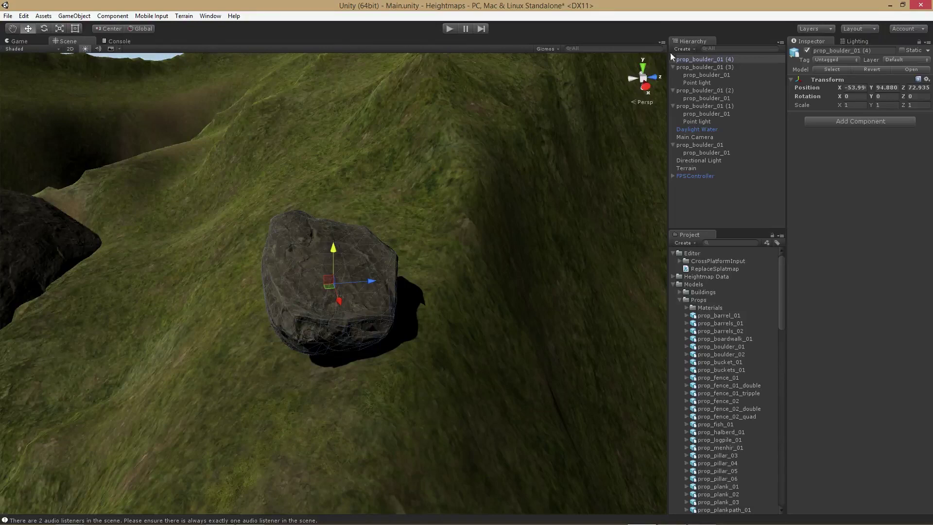
- Move the prop_boulder_01_collider mesh of the new boulder up to about Y 2.887, separating it from the visible rock
click(673, 59)
click(730, 74)
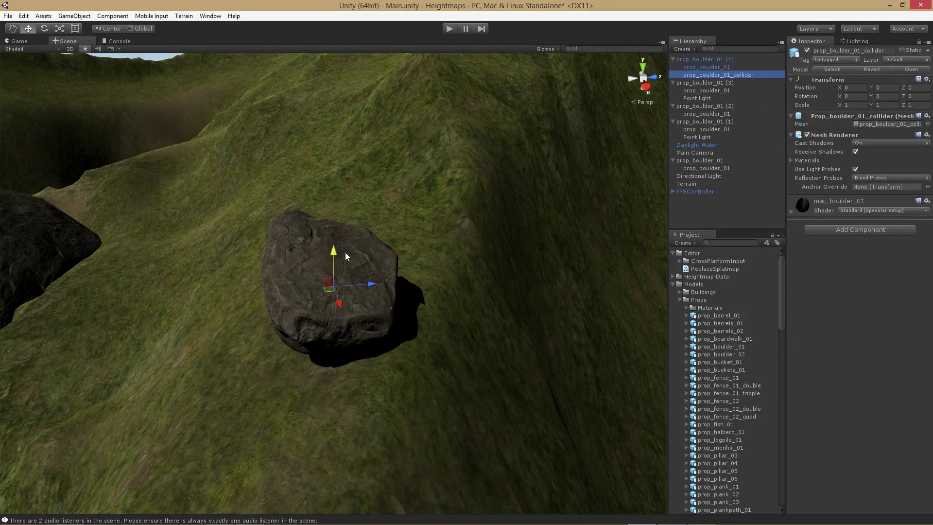
drag(333, 253, 384, 302)
drag(337, 176, 365, 121)
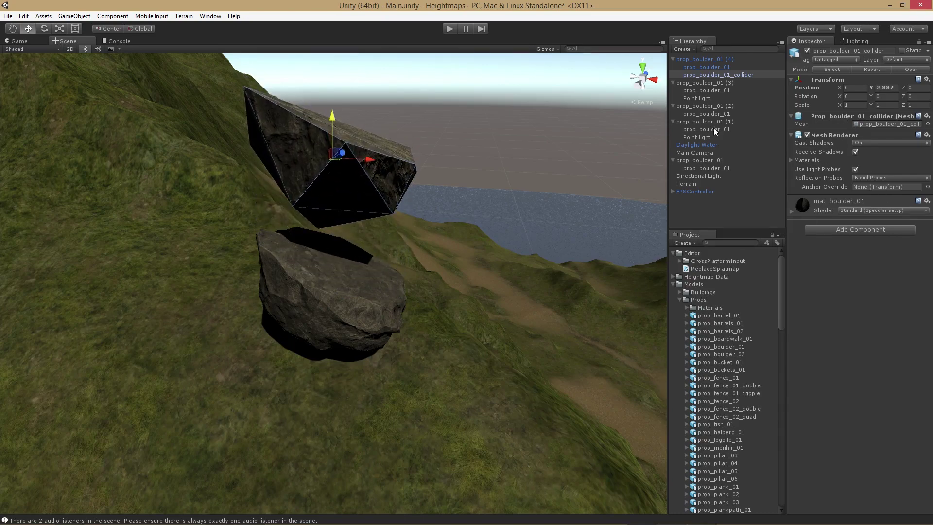
- Add a Mesh Collider component to the detailed prop_boulder_01 mesh inside prop_boulder_01 (4)
click(710, 66)
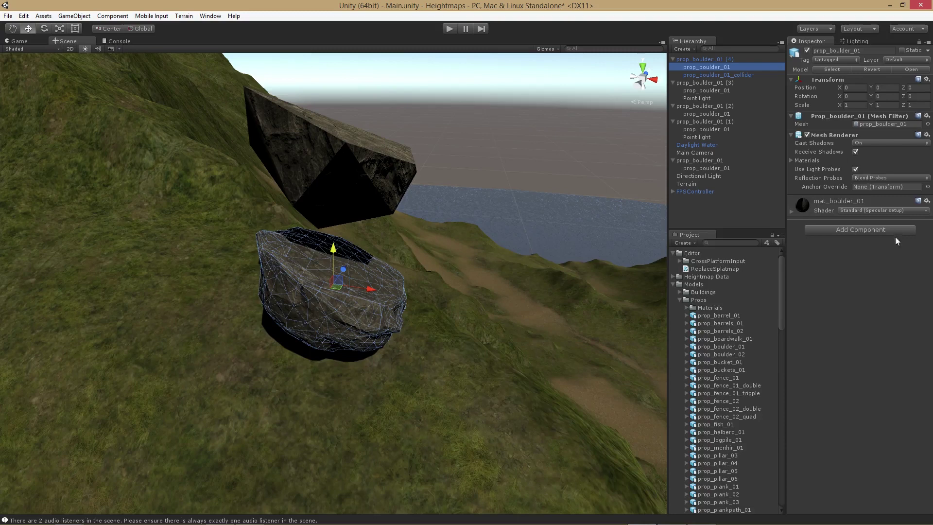
click(832, 230)
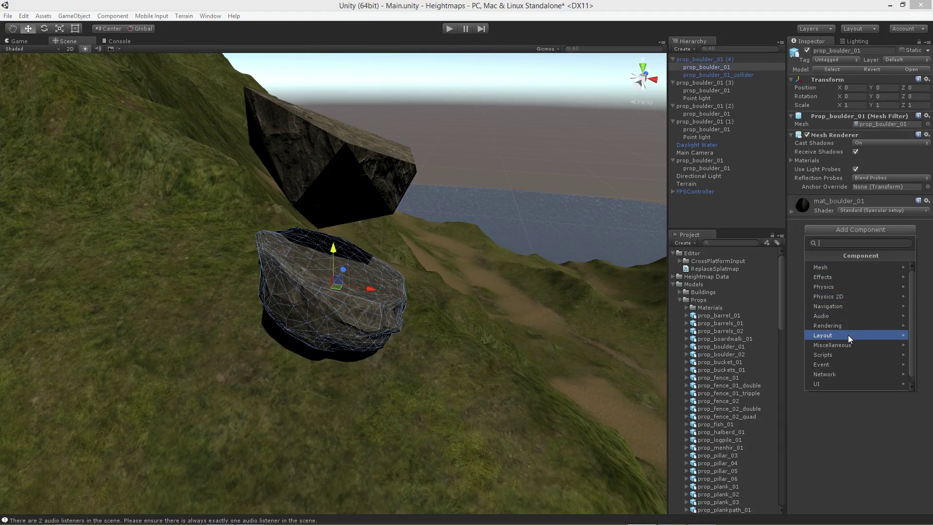
click(853, 295)
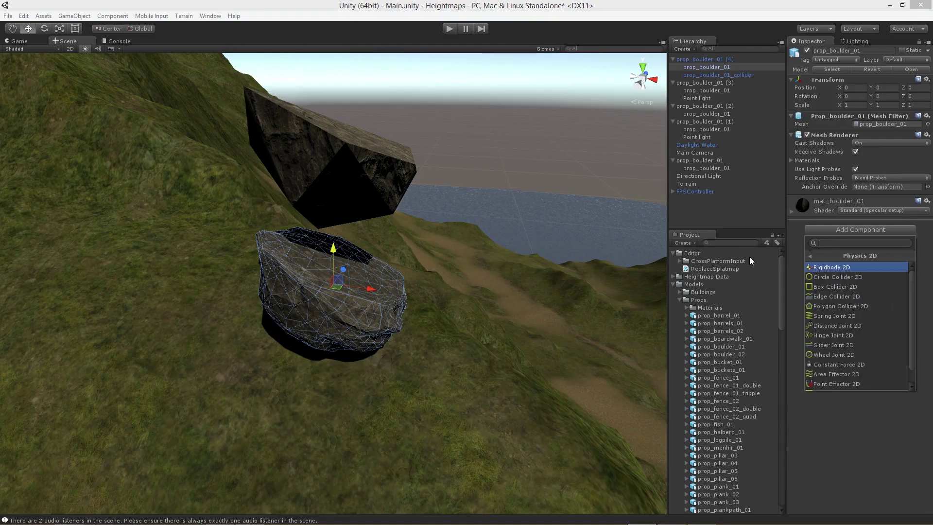
click(810, 256)
click(836, 286)
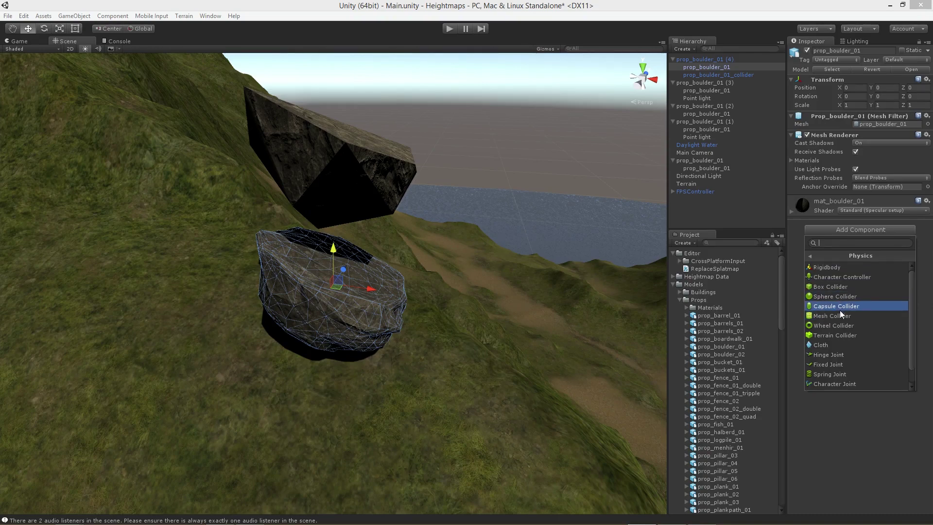
click(839, 316)
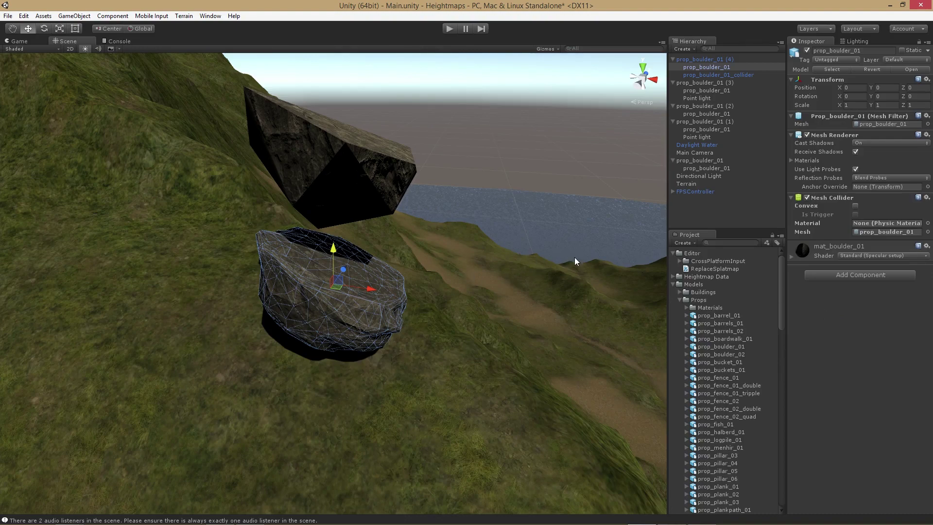
- Compare the low-poly collider mesh with the detailed boulder and undo the collider's upward move
click(363, 180)
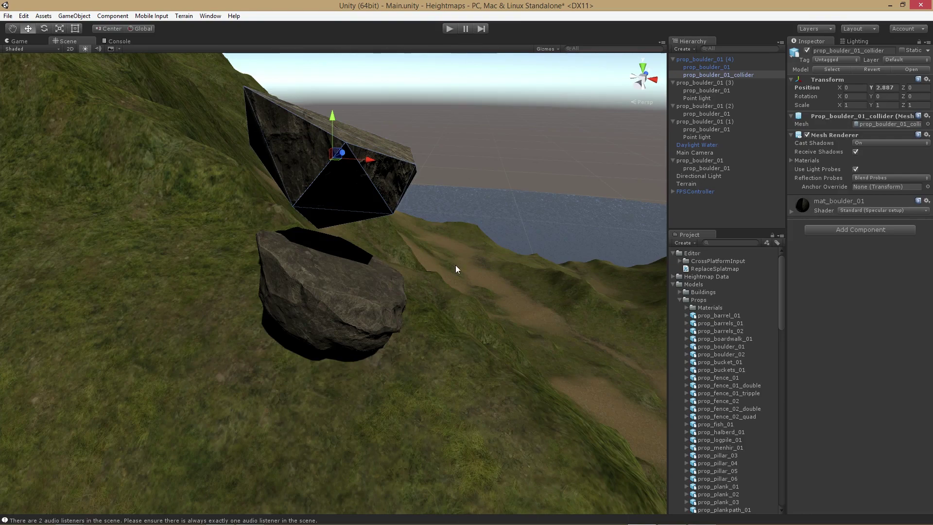
click(390, 303)
click(344, 299)
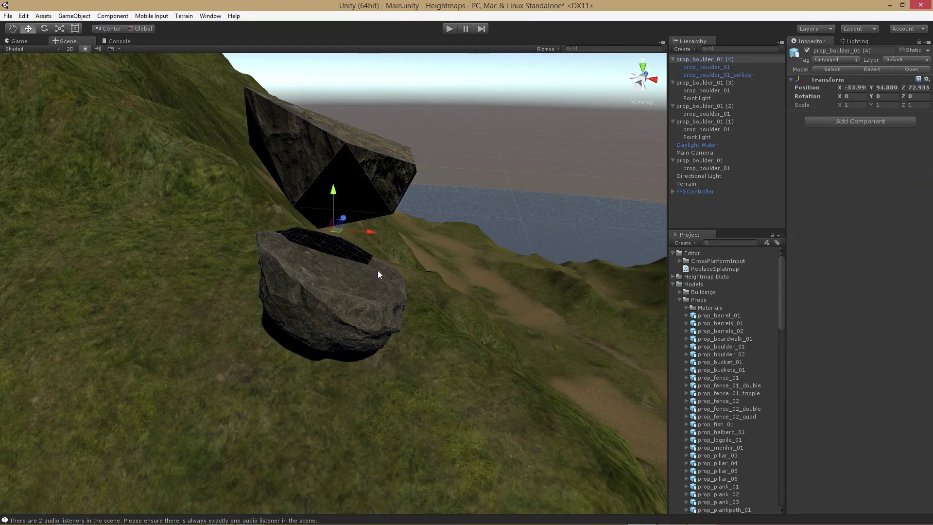
click(357, 170)
click(357, 176)
click(358, 180)
key(ctrl+z)
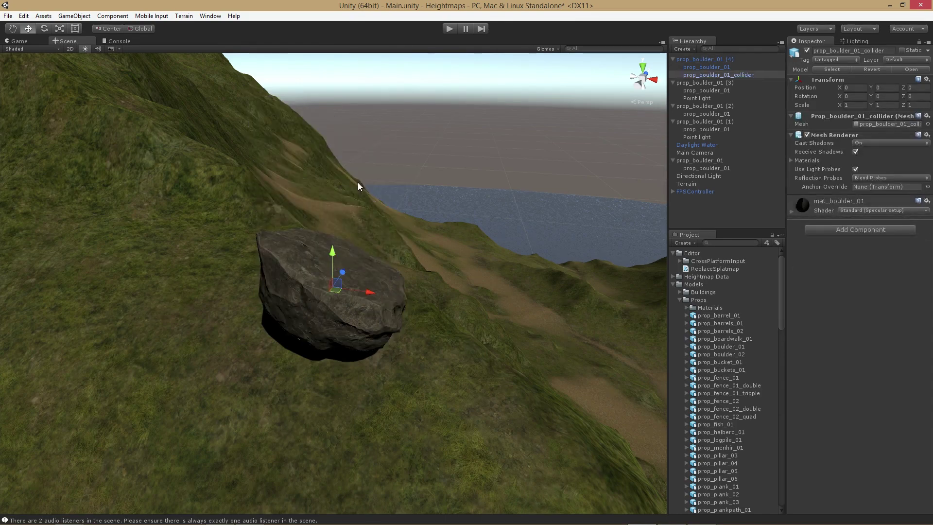
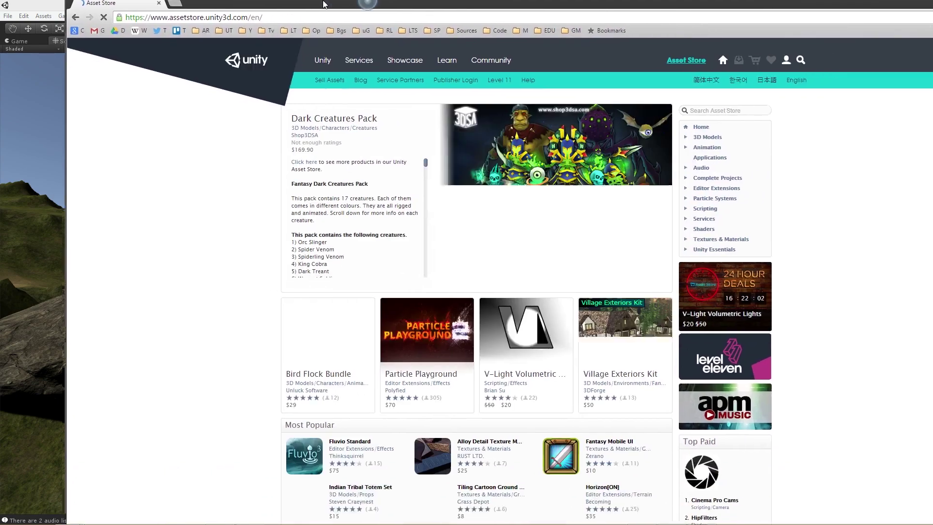
- Search the Unity Asset Store in the browser for "stitchscape" and open the Stitchscape asset page
text(sti)
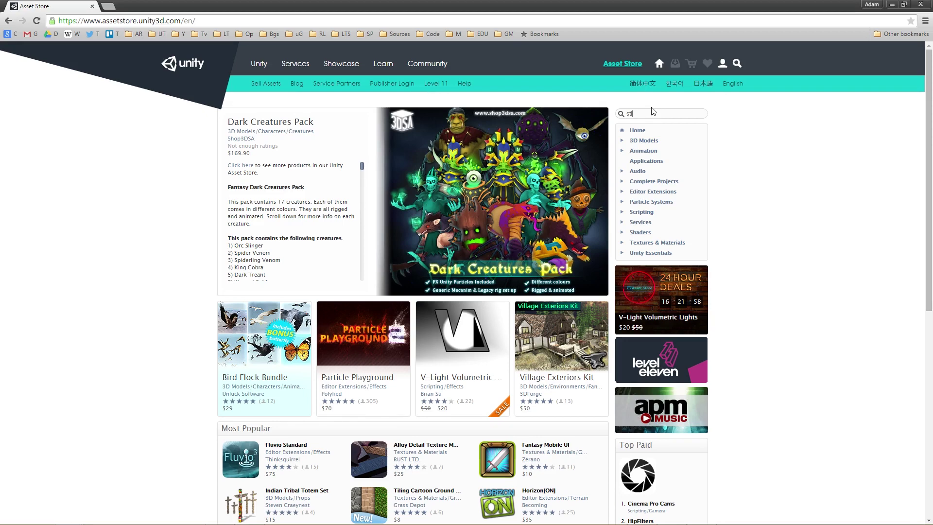
text(tchscape)
key(Return)
scroll(652, 114, down, 3)
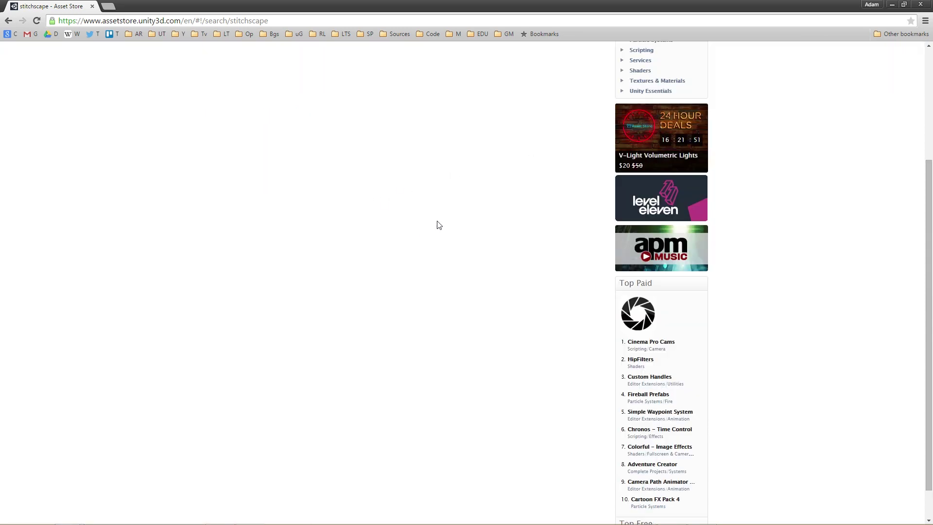
scroll(521, 182, up, 3)
click(275, 143)
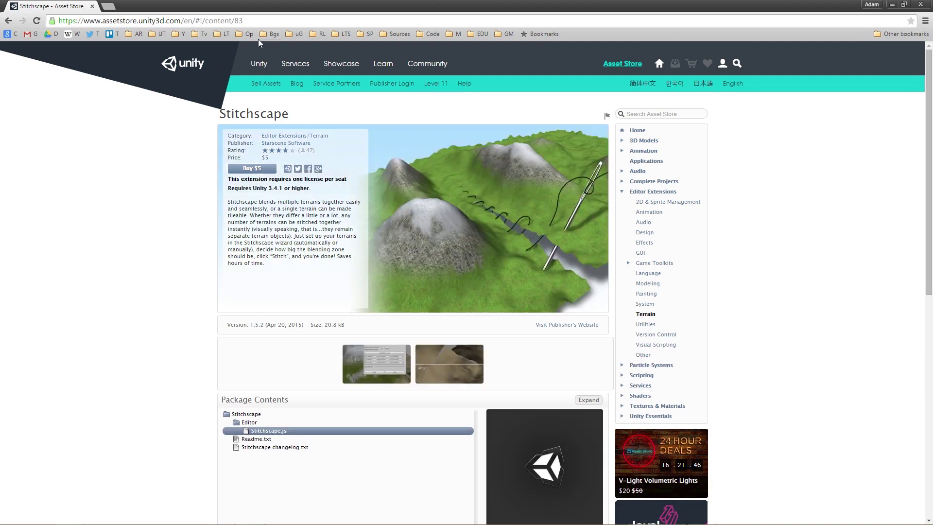
- Review the Stitchscape page, highlighting part of its Unity version requirement
click(255, 21)
key(alt+Tab)
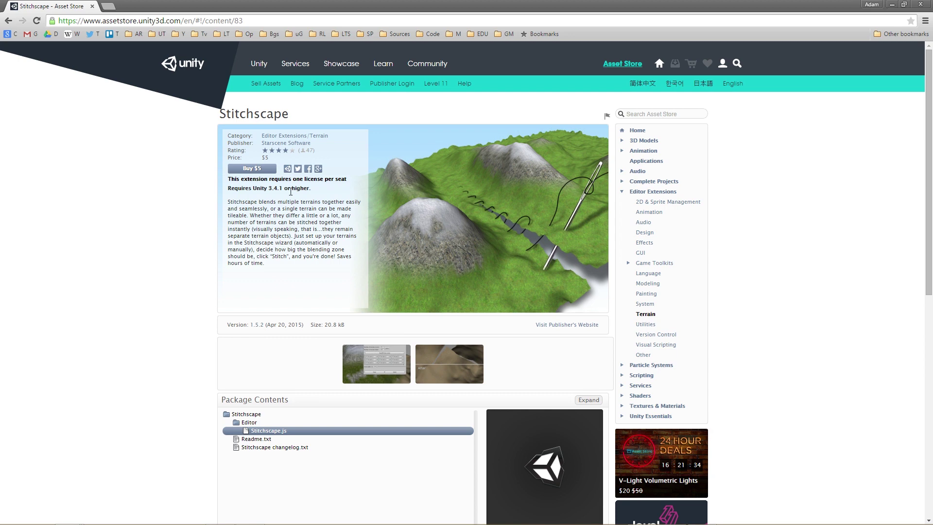
drag(291, 188, 256, 188)
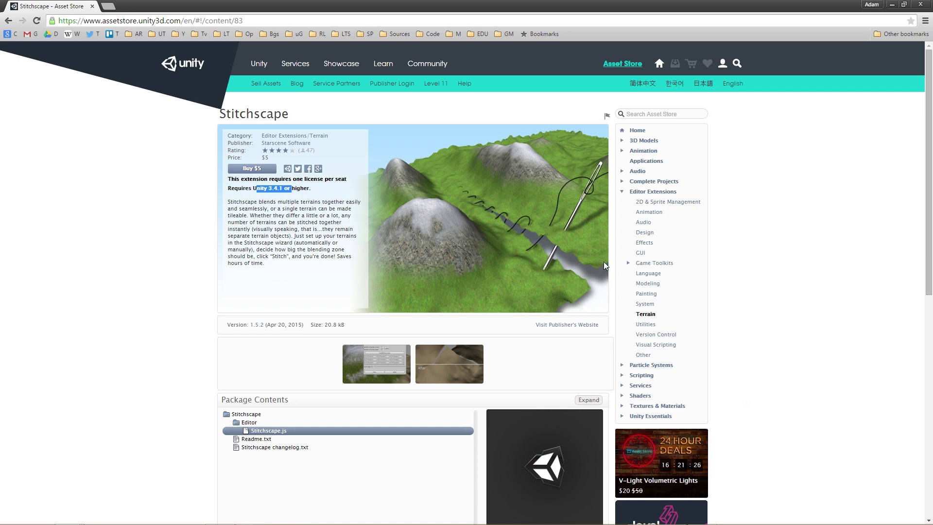
click(486, 241)
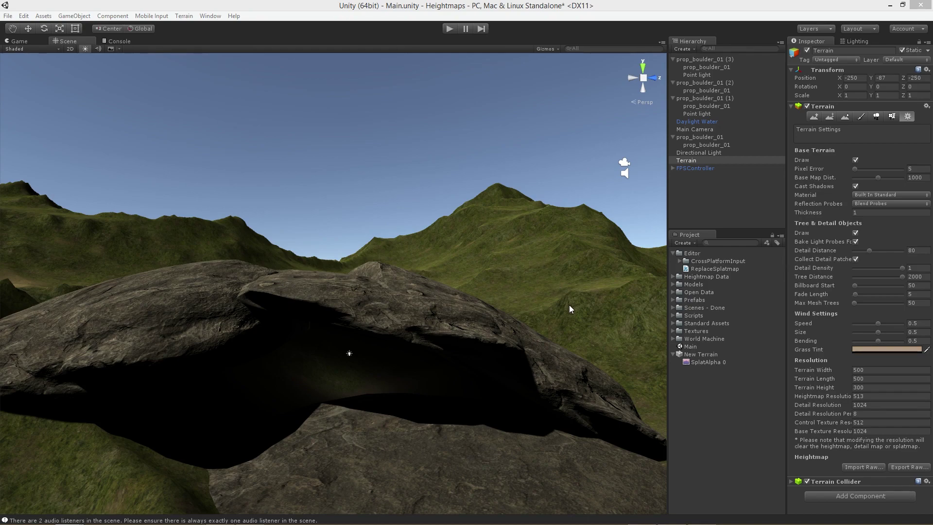
- Back in Unity, open the Replace Splatmap window to inspect its fields and close it without replacing anything
scroll(555, 256, down, 10)
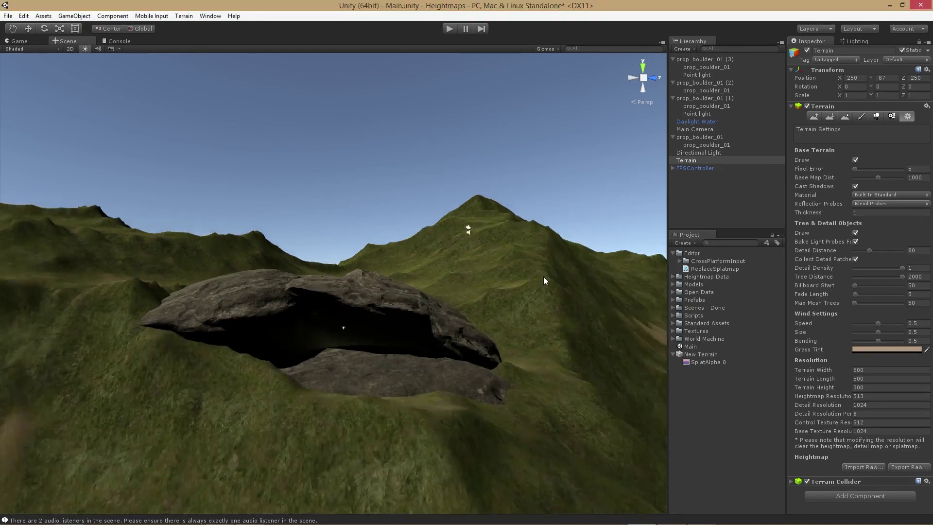
right_drag(531, 354, 457, 422)
click(183, 16)
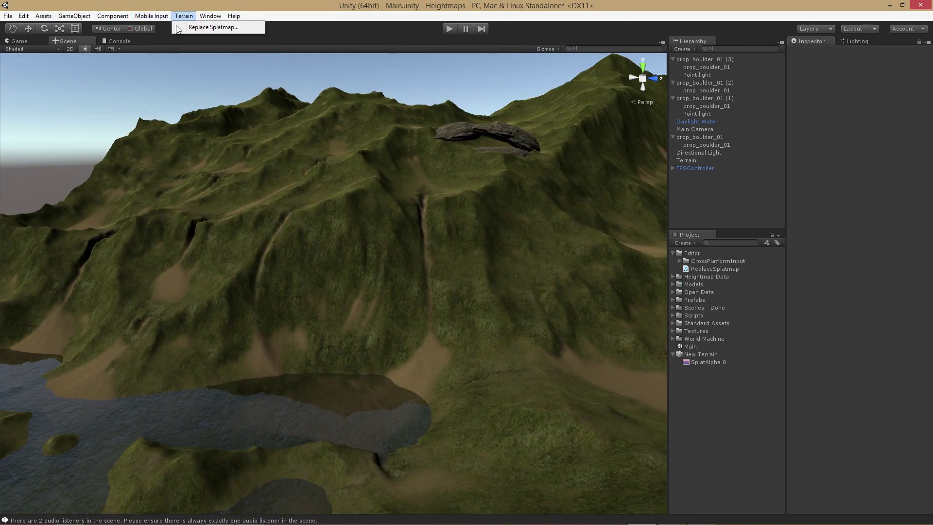
click(204, 28)
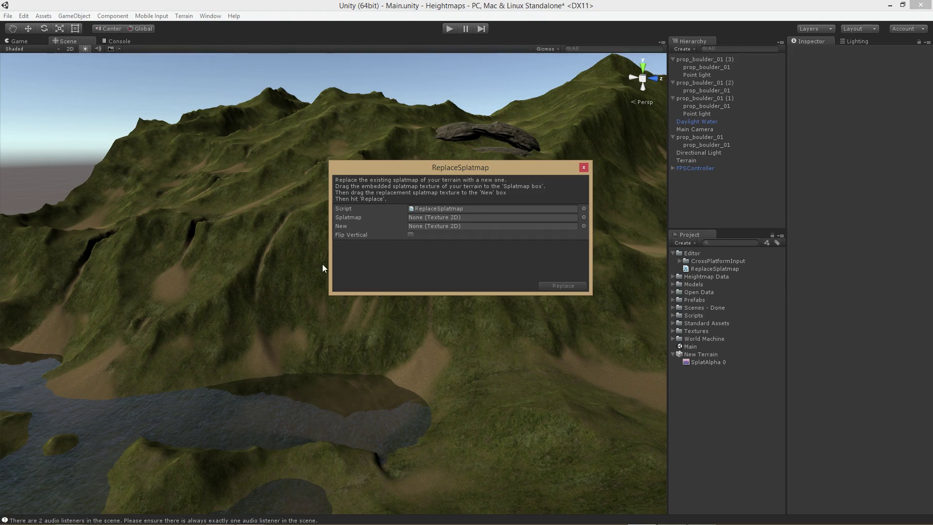
right_drag(371, 238, 546, 188)
click(583, 168)
- Examine the whole terrain and its edges from oblique, top and back views, in both perspective and orthographic projection
scroll(447, 217, down, 10)
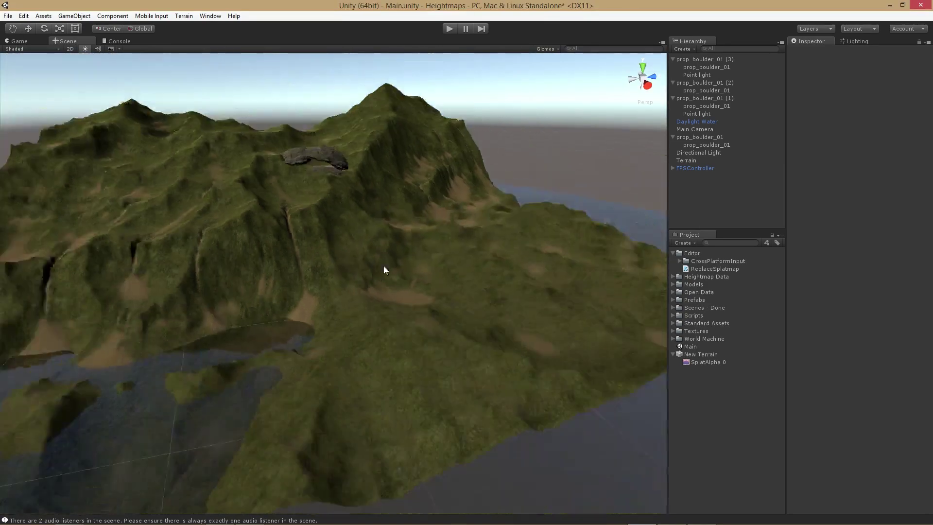
alt+drag(370, 277, 374, 316)
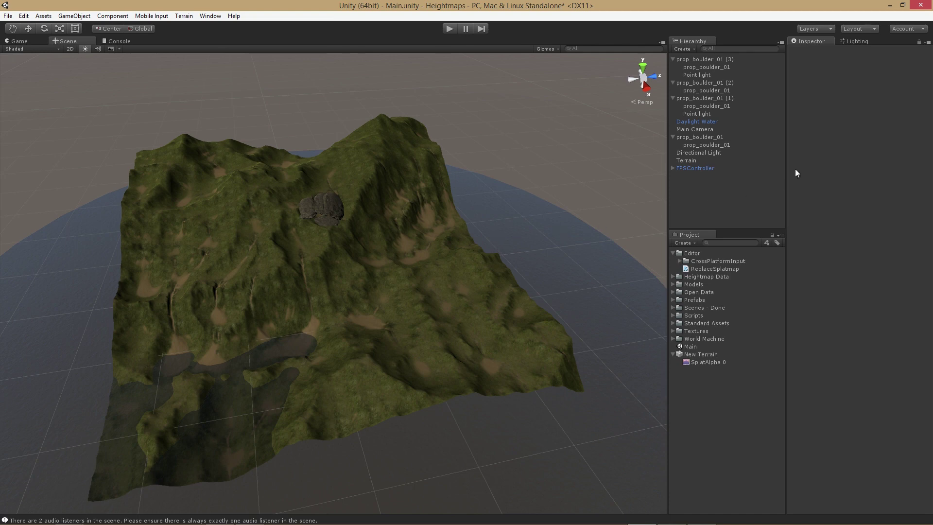
scroll(333, 282, down, 2)
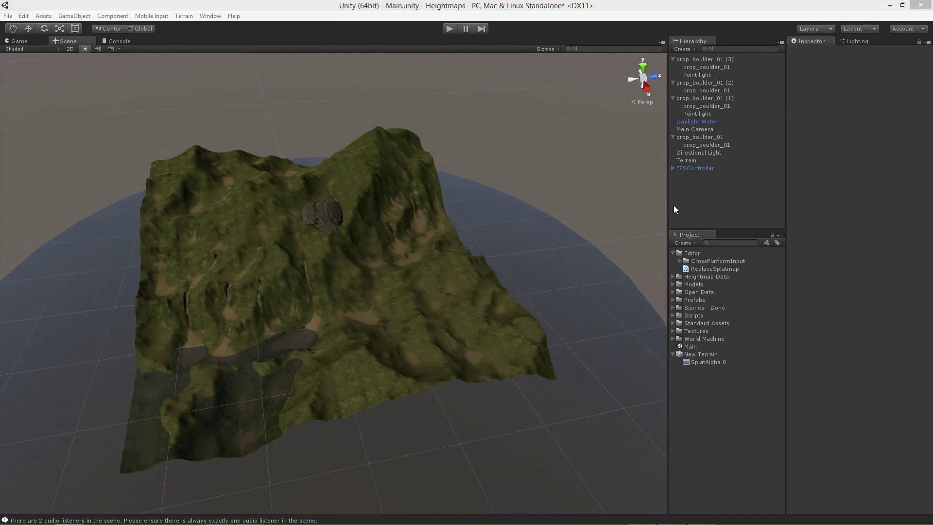
click(640, 70)
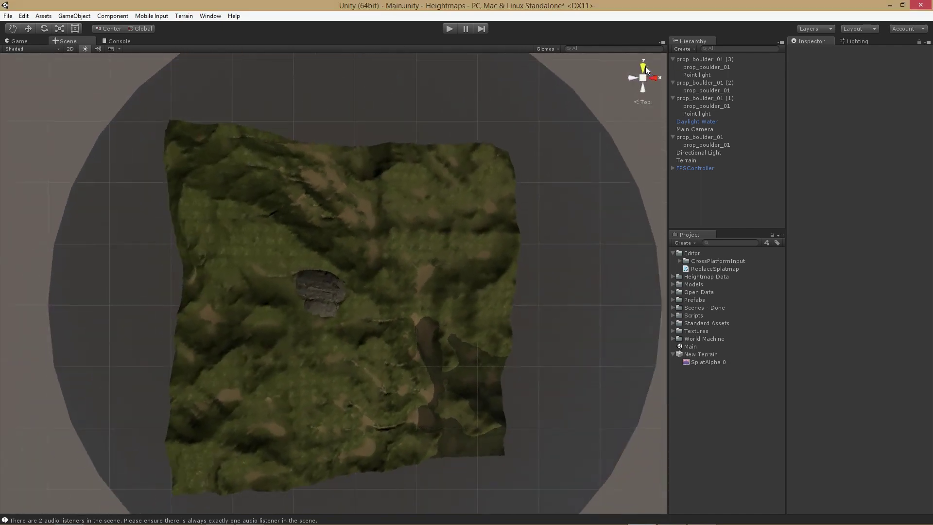
click(640, 83)
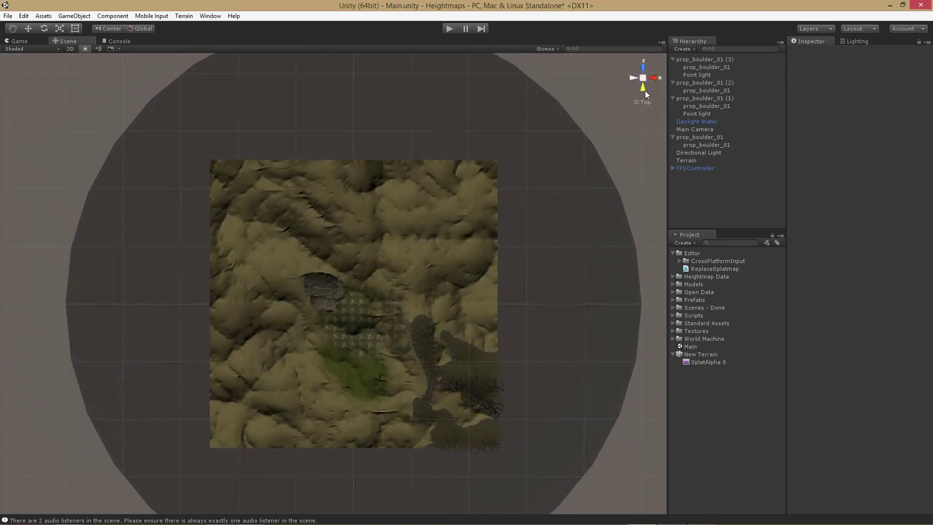
click(645, 91)
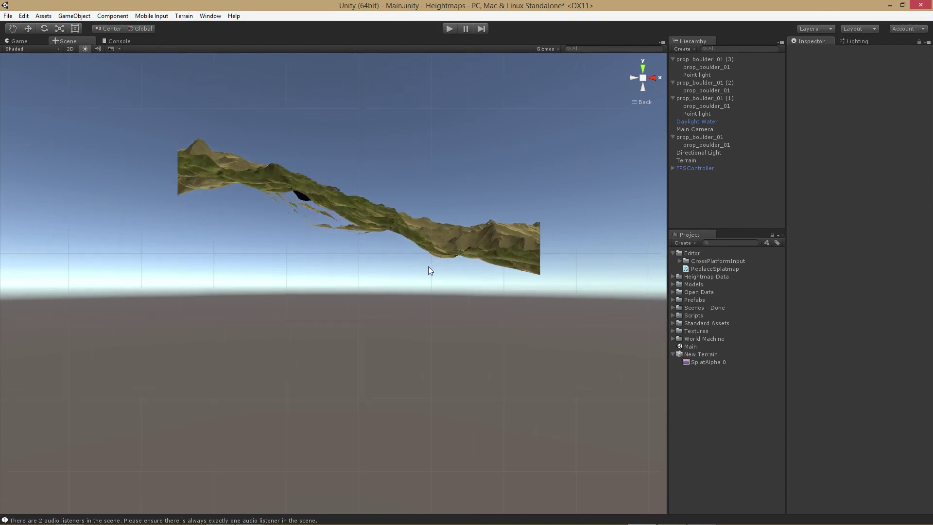
scroll(428, 267, up, 5)
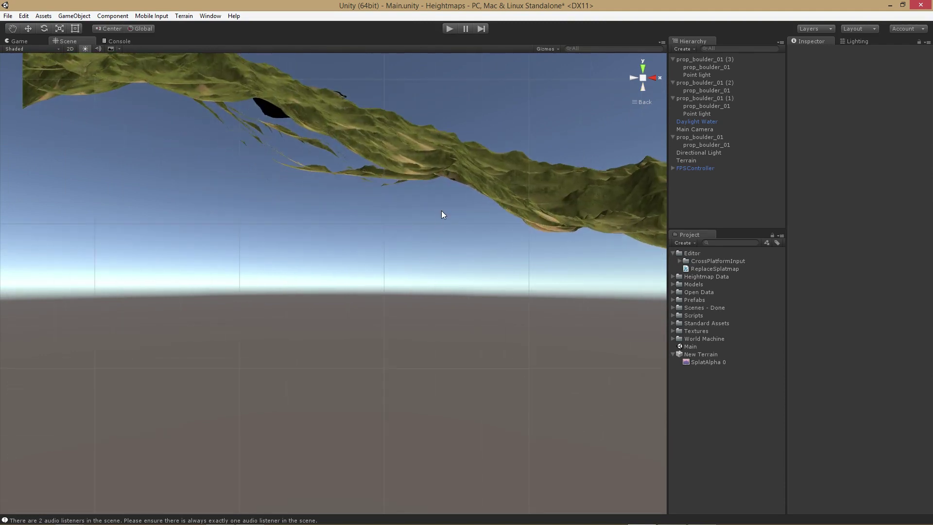
middle_drag(455, 142, 487, 300)
alt+drag(487, 299, 217, 290)
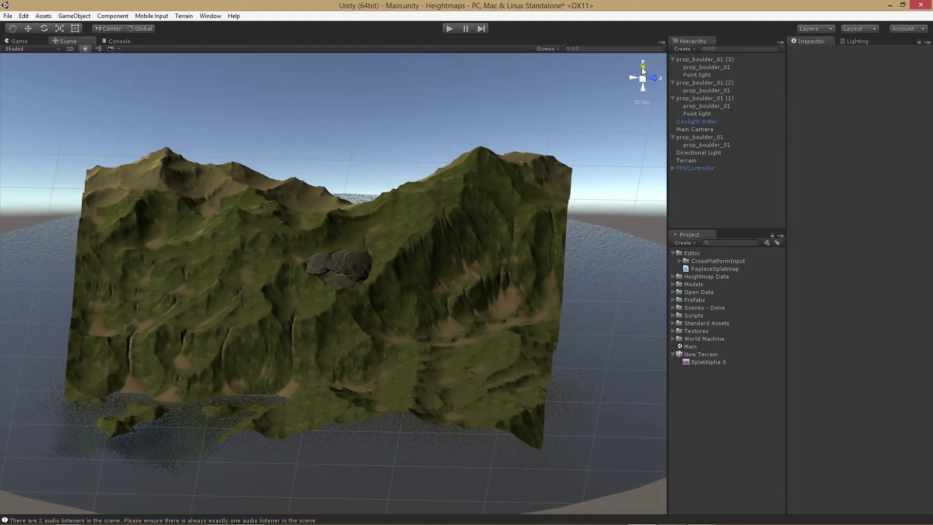
- Examine the terrain's side profiles from the back and right in orthographic projection, and the boulder cave area in perspective
click(642, 68)
click(643, 88)
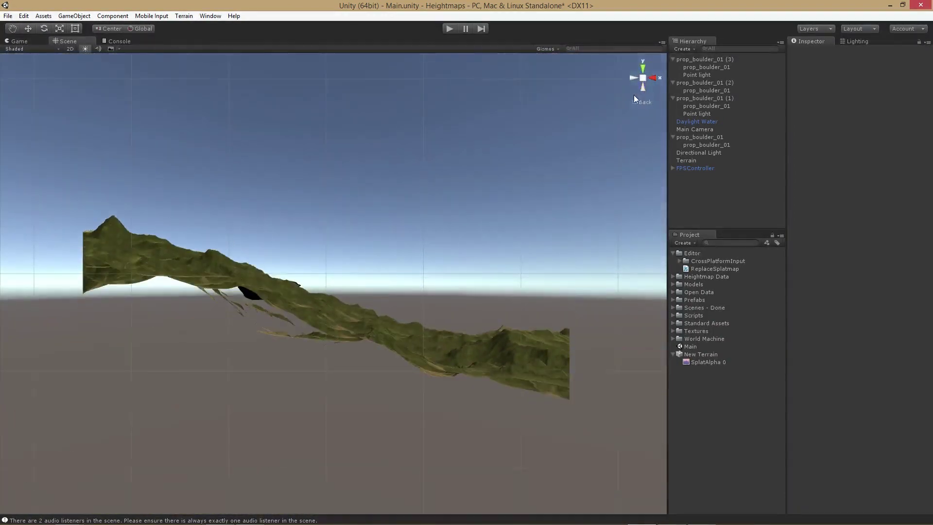
click(656, 81)
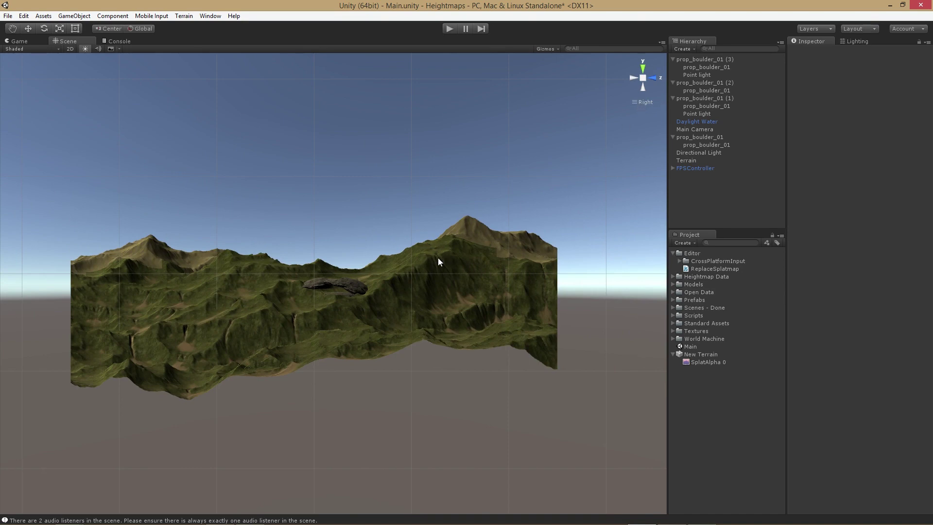
scroll(438, 262, up, 3)
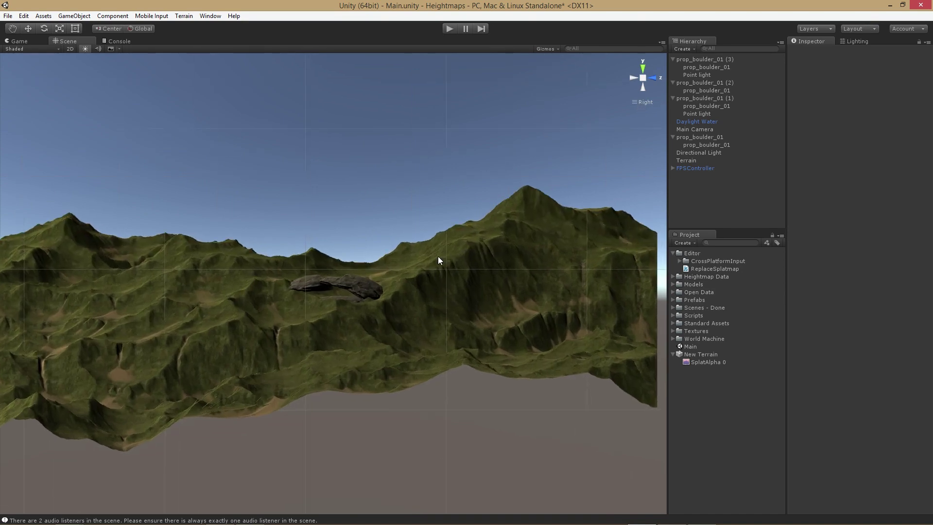
scroll(438, 254, up, 1)
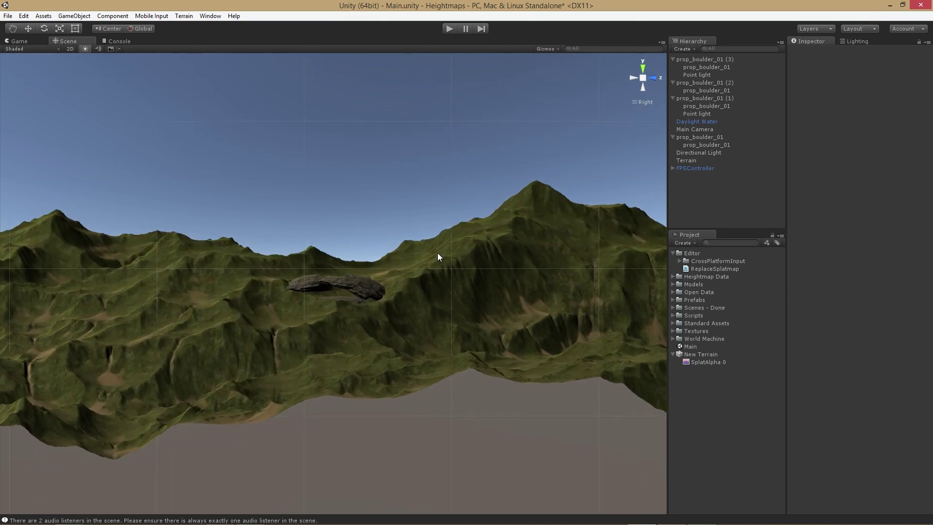
scroll(438, 257, up, 2)
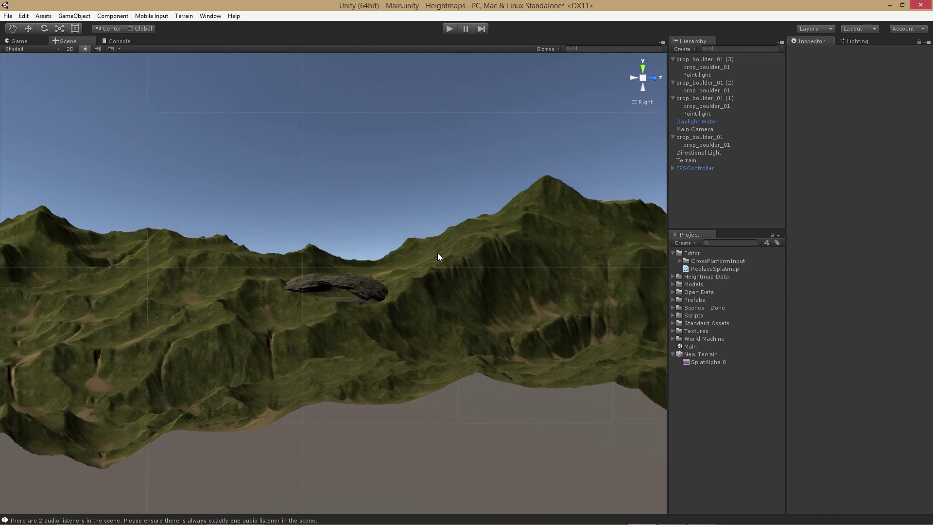
middle_drag(365, 165, 376, 314)
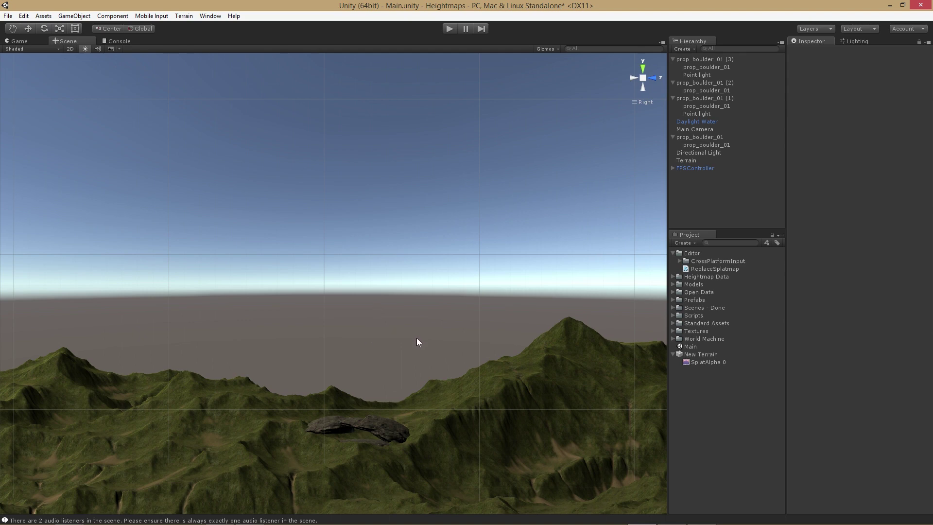
scroll(423, 344, down, 2)
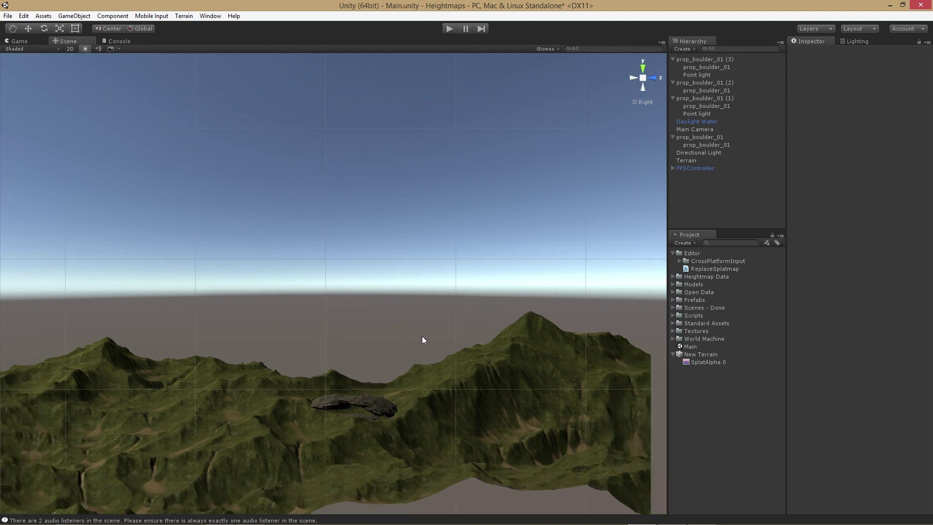
middle_drag(414, 340, 407, 271)
scroll(403, 264, down, 2)
scroll(402, 264, up, 3)
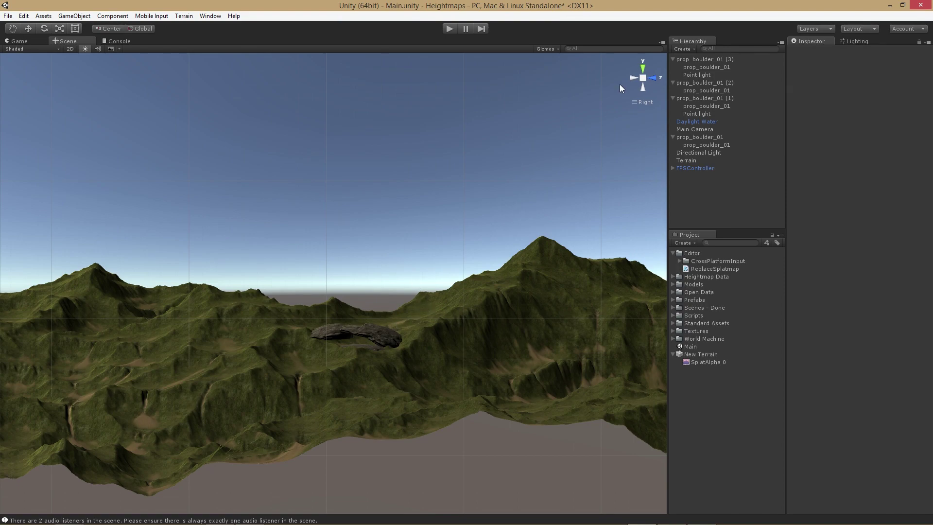
click(635, 87)
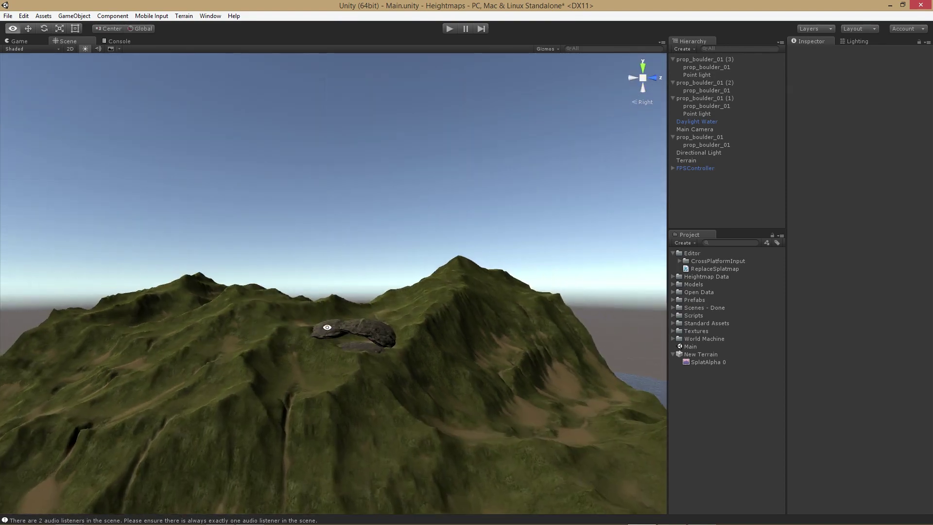
alt+drag(298, 326, 495, 346)
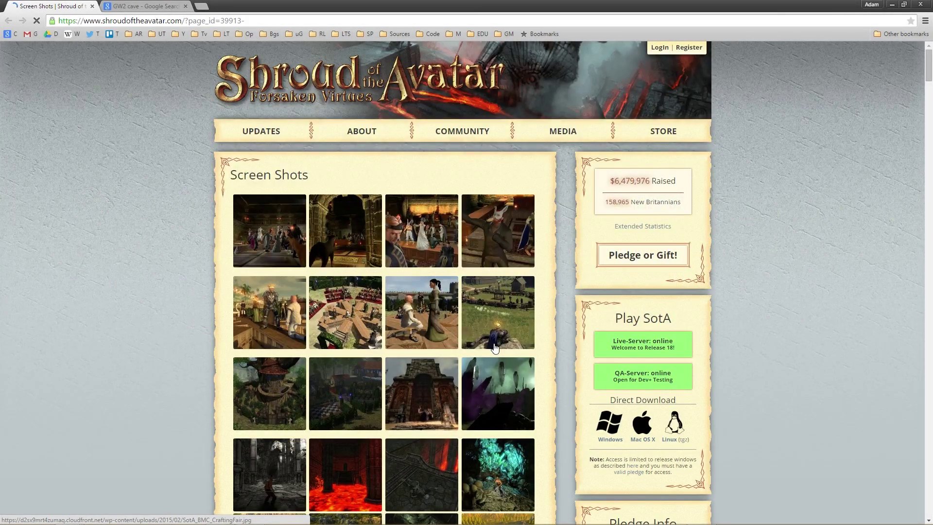
- On the Shroud of the Avatar Screen Shots page in the browser, view the desert biome and Graff Gem Mine images enlarged
scroll(495, 347, down, 15)
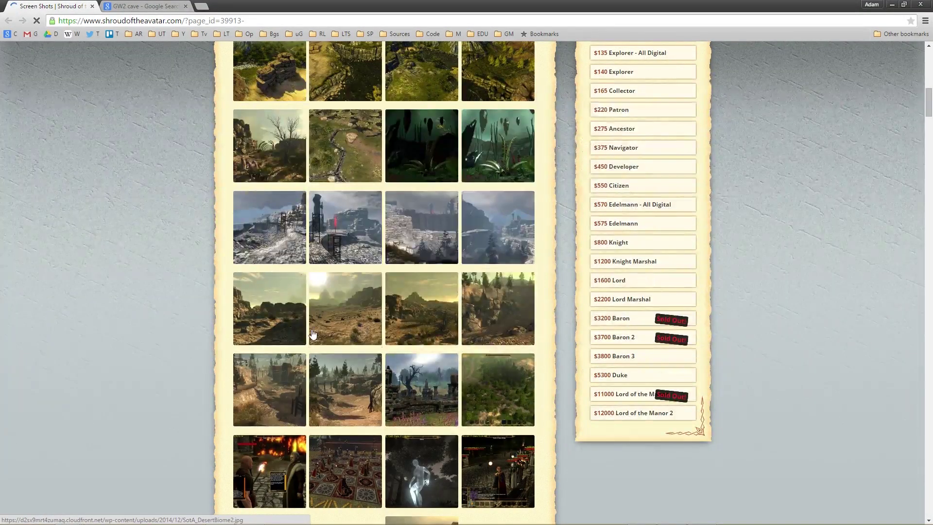
click(313, 334)
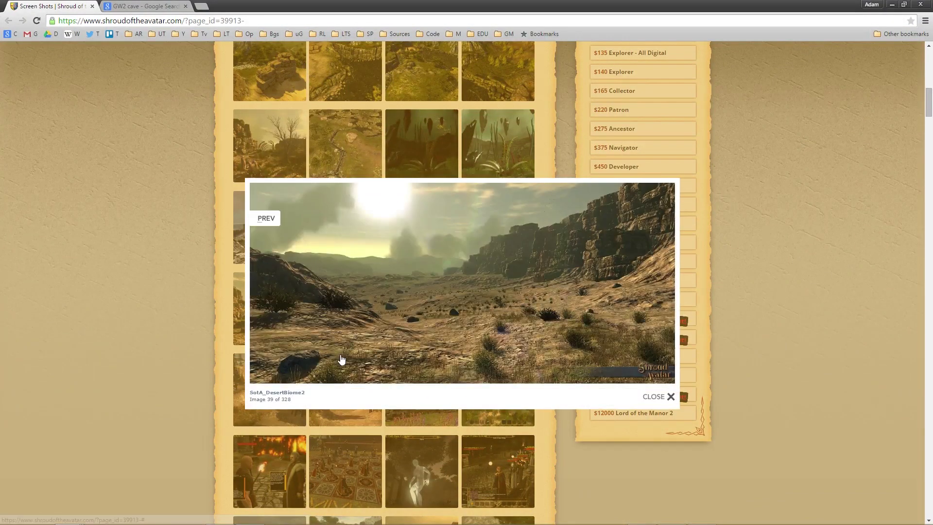
mouse_move(662, 330)
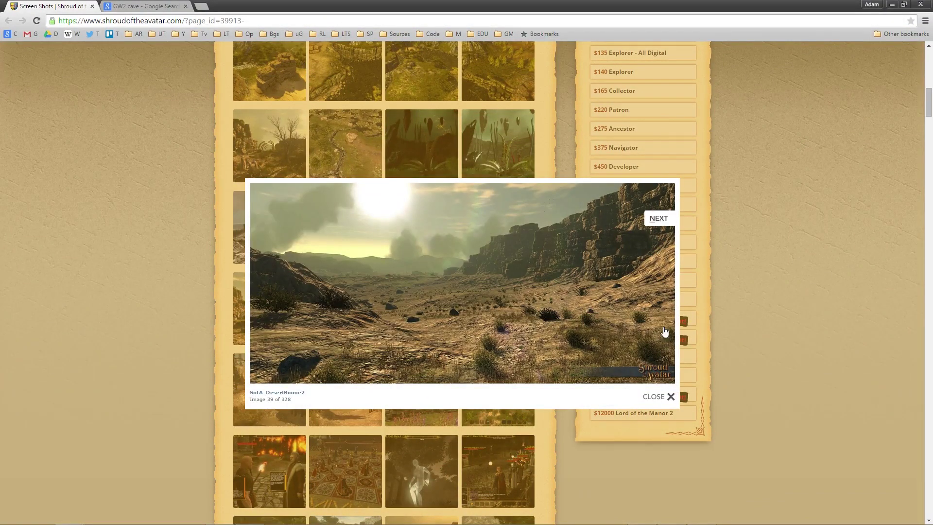
click(668, 220)
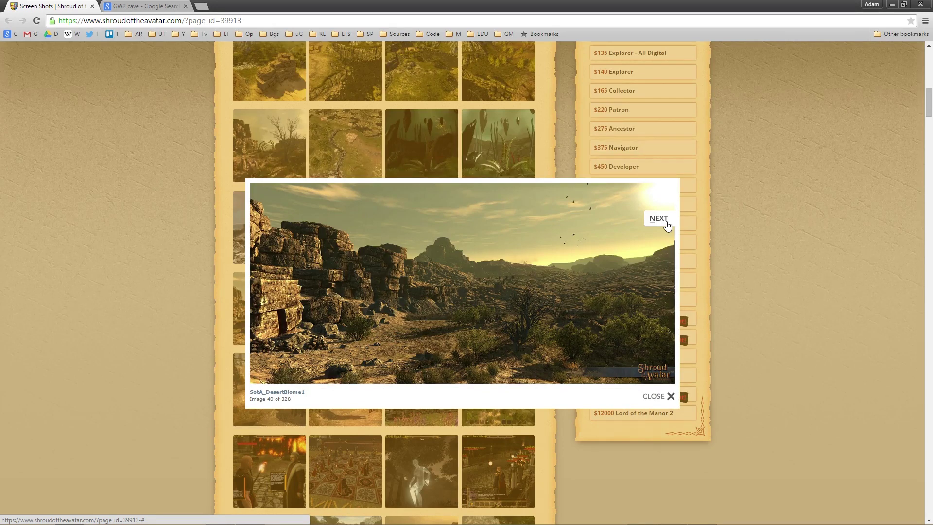
click(667, 225)
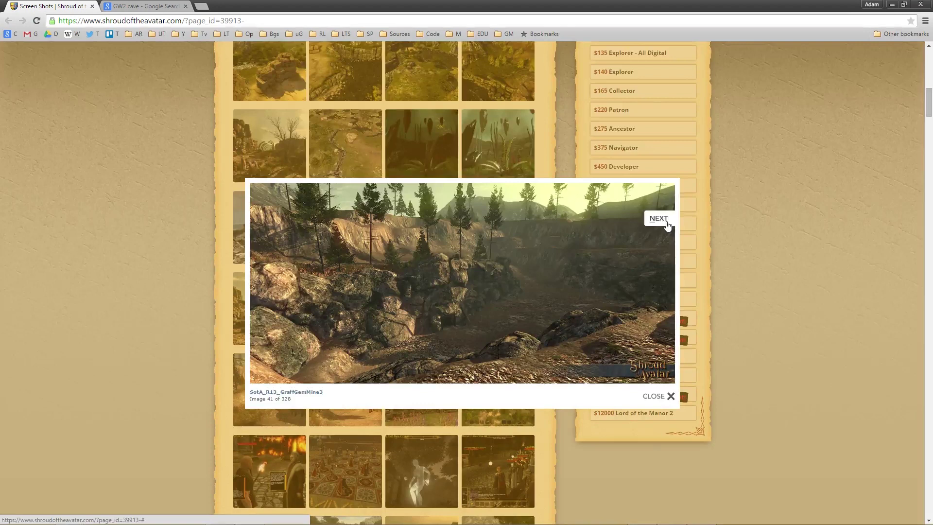
click(667, 225)
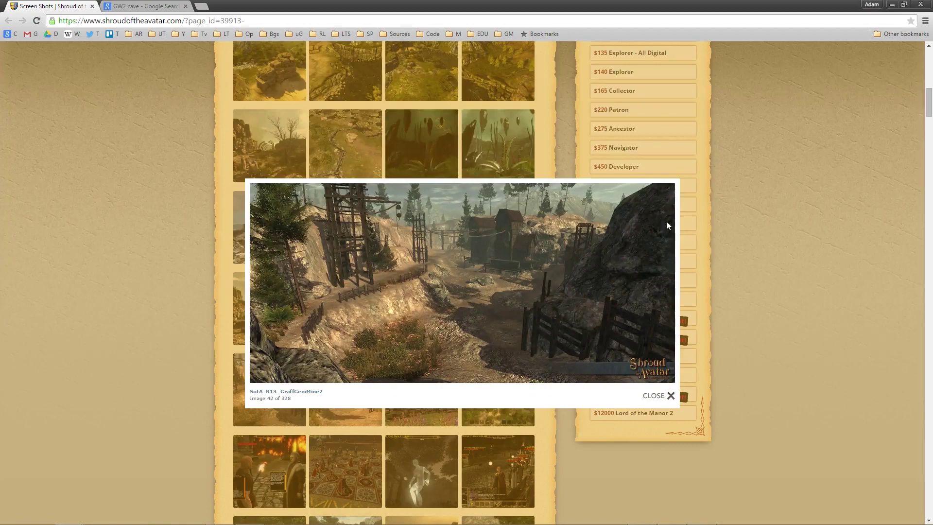
click(661, 221)
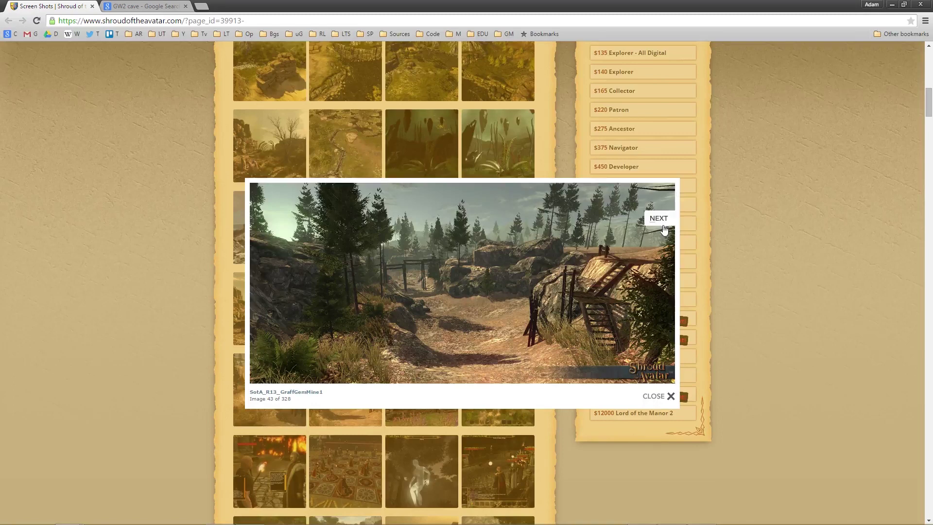
click(663, 229)
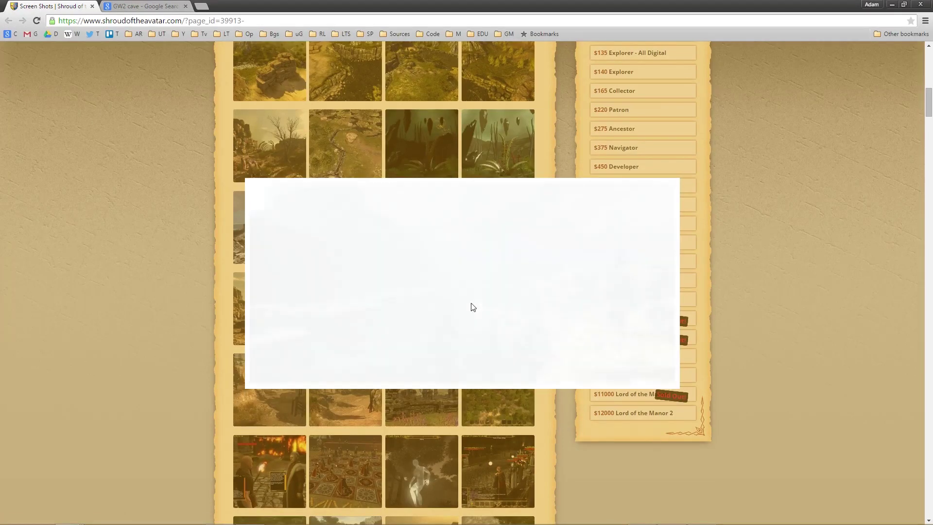
- View the snowy Brightbone Pass screenshots in reverse order, close the image viewer and return to Unity
mouse_move(268, 236)
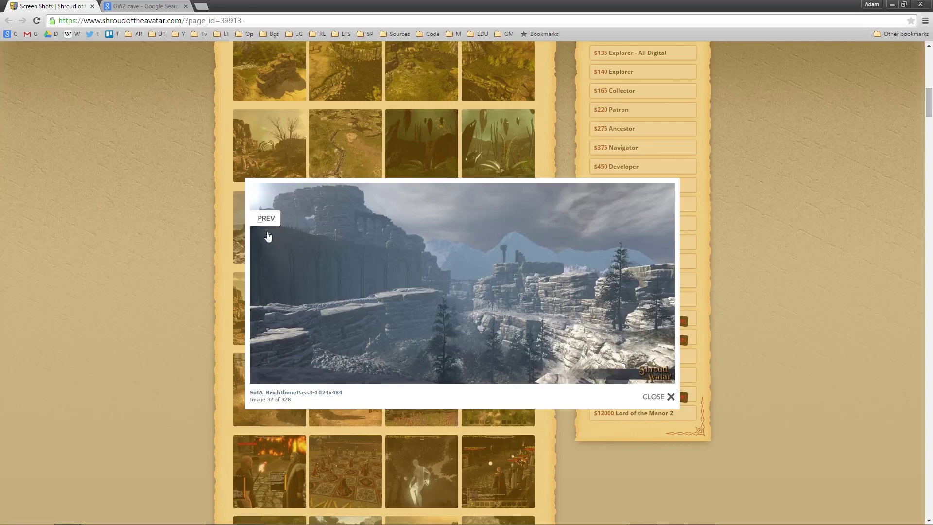
click(266, 219)
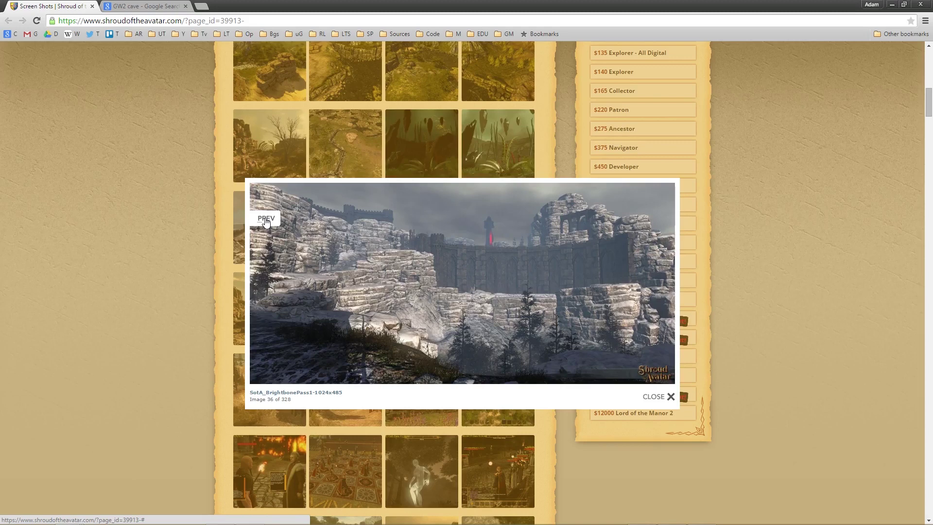
click(265, 220)
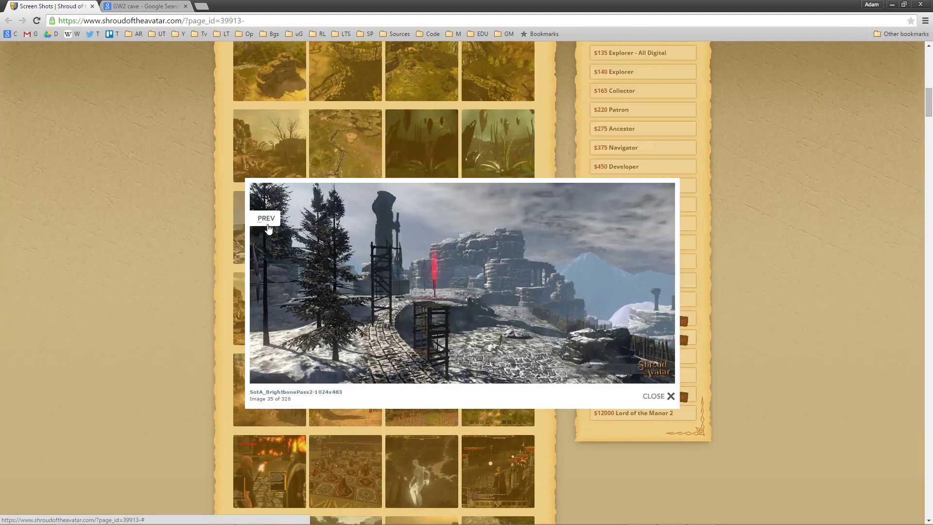
click(267, 228)
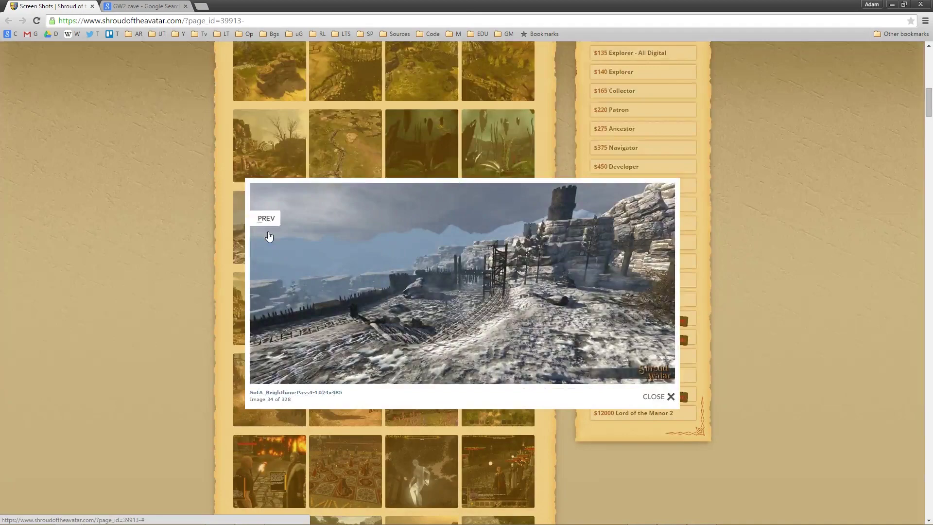
key(Escape)
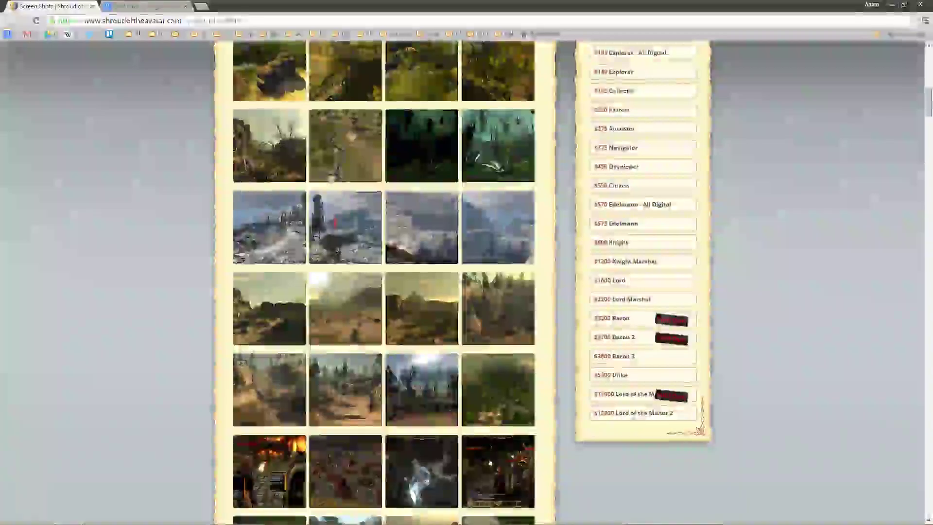
click(892, 6)
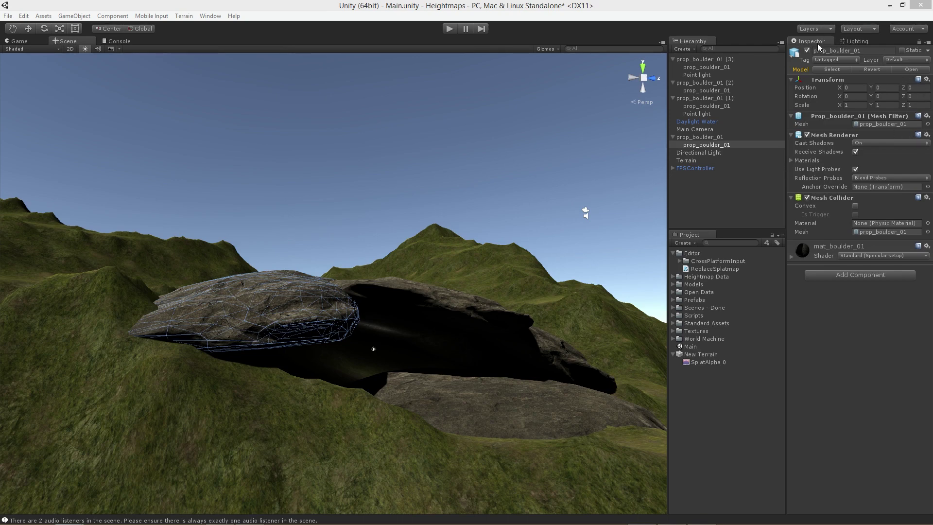
- Start a raw heightmap export of the Terrain with Bit 16 depth and Windows byte order
click(726, 161)
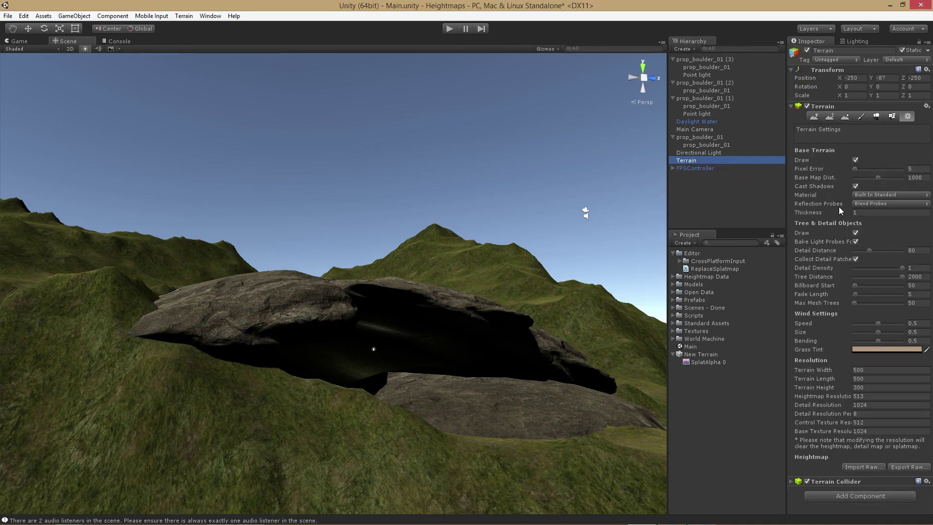
click(909, 467)
drag(769, 221, 482, 124)
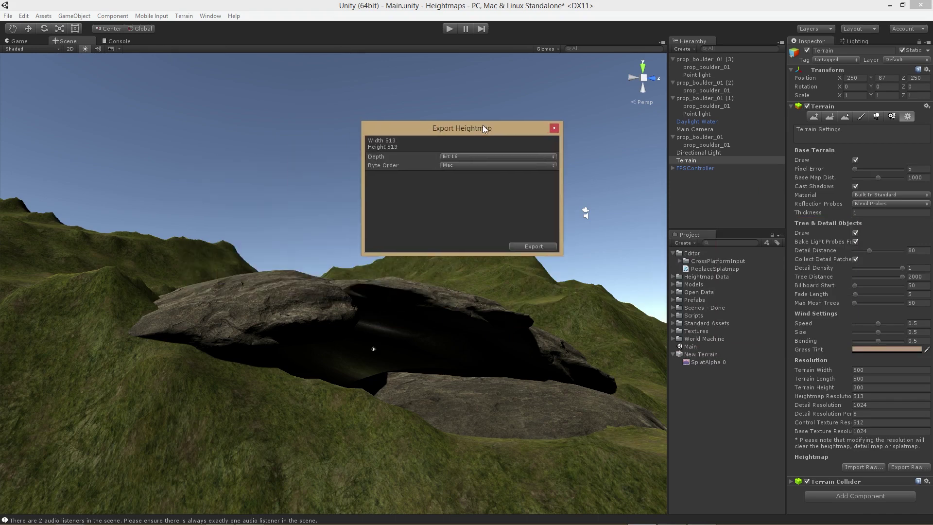
click(491, 159)
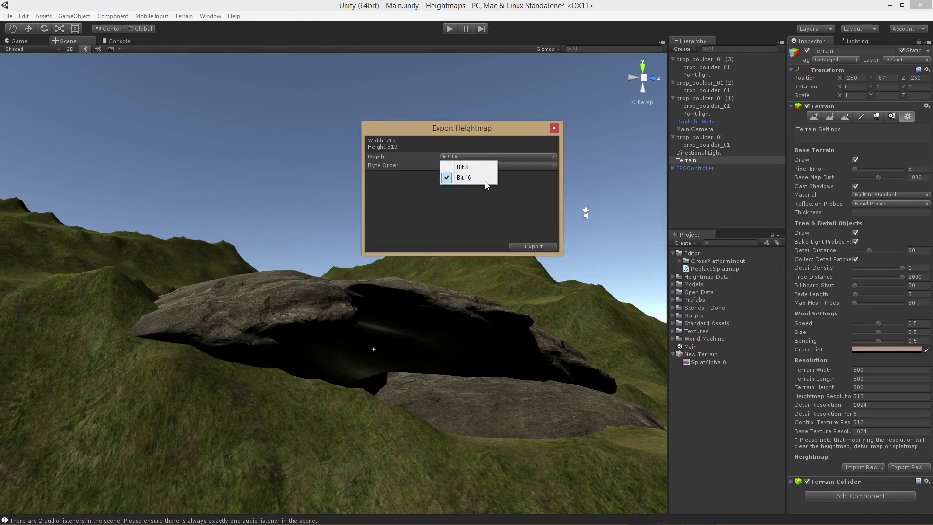
click(485, 180)
click(482, 166)
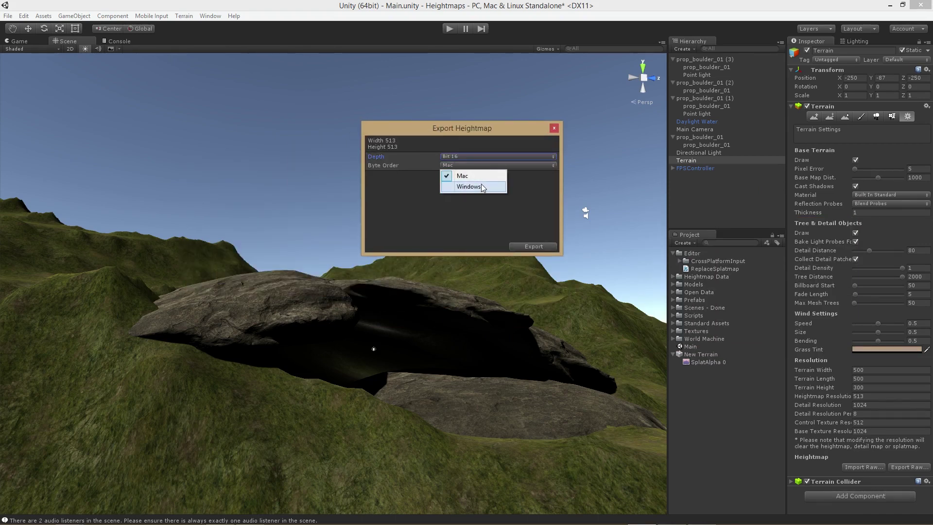
click(481, 186)
click(534, 257)
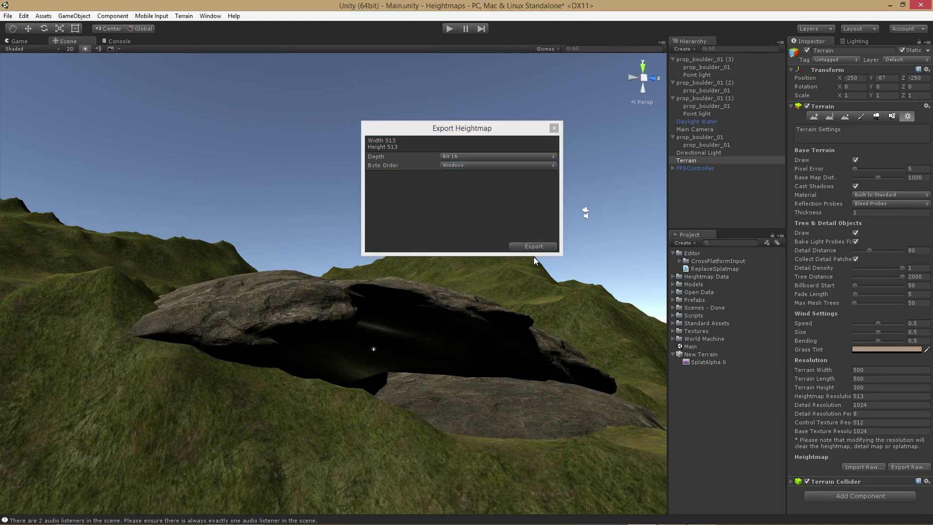
click(538, 246)
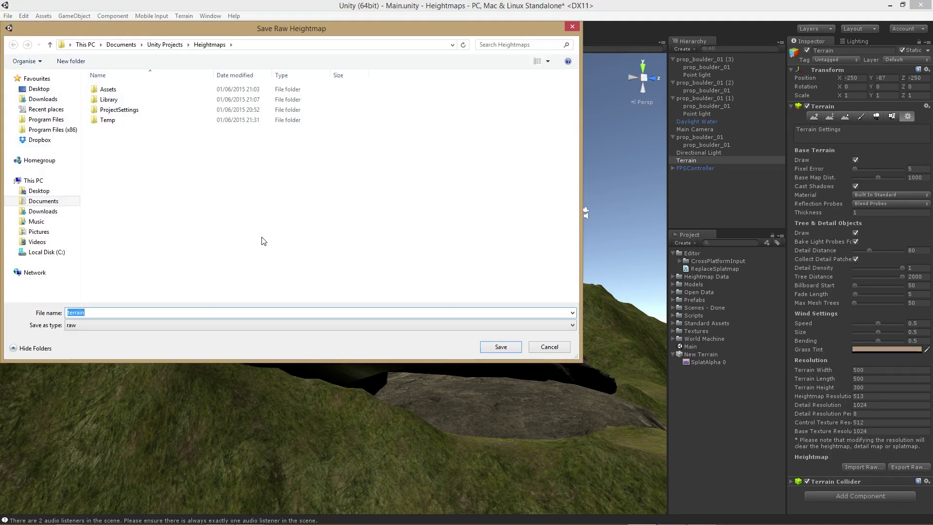
- Save the raw heightmap as "terrainexport" in the Heightmaps project folder
click(145, 313)
text(ex[ort)
key(BackSpace)
key(BackSpace)
key(BackSpace)
text(port)
key(Return)
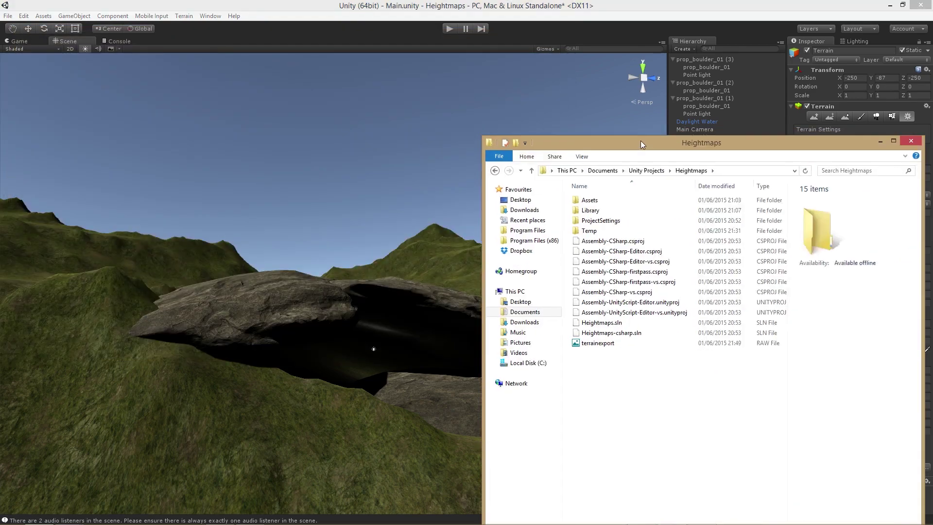
- From the Heightmaps folder, open the terrainexport raw file in Photoshop as 513 x 513 pixels, one channel, 16 bits, IBM PC byte order
drag(640, 140, 628, 93)
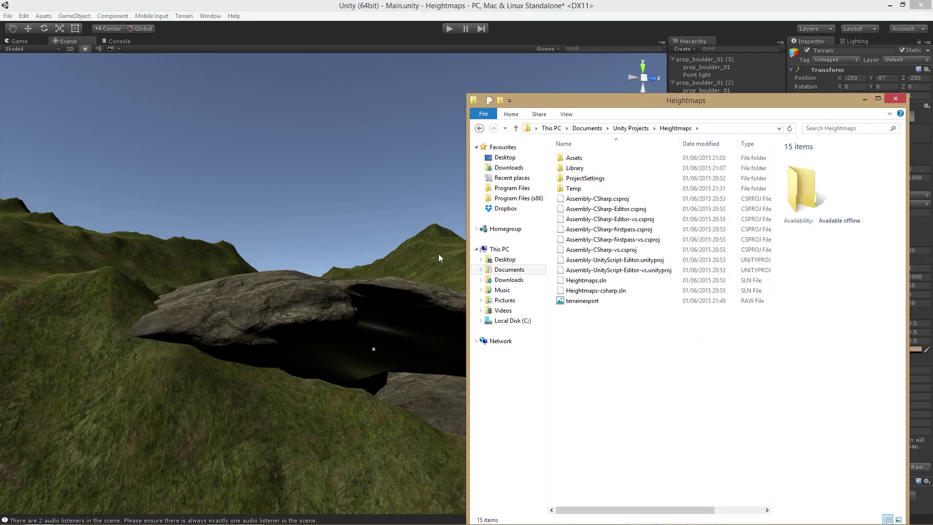
right_click(572, 304)
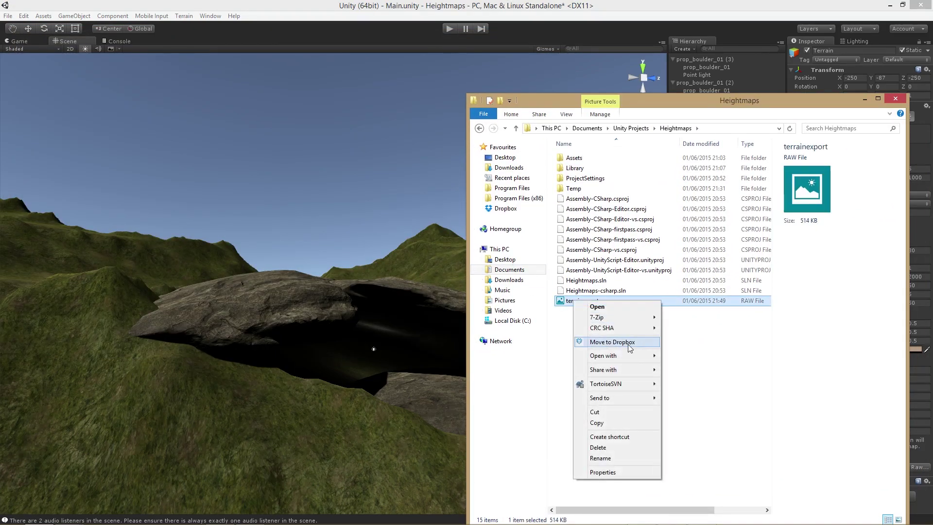
mouse_move(626, 359)
click(700, 357)
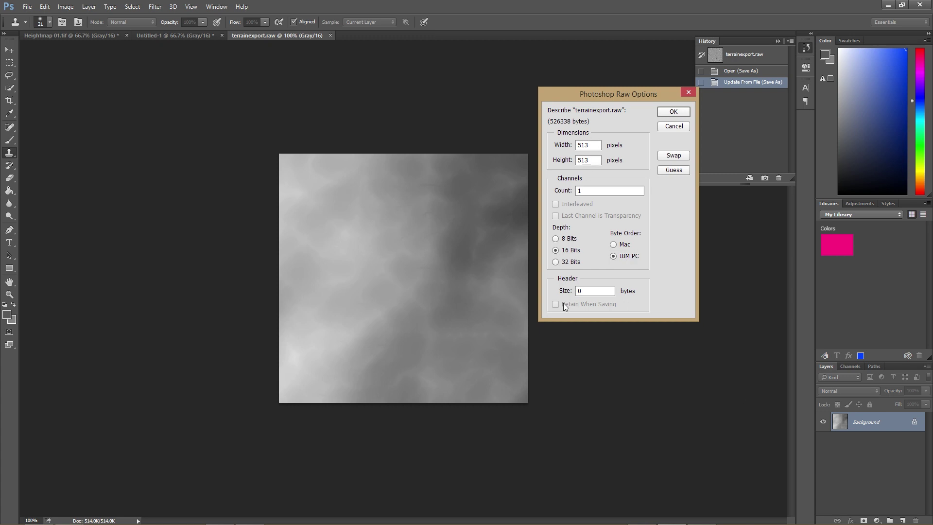
click(673, 111)
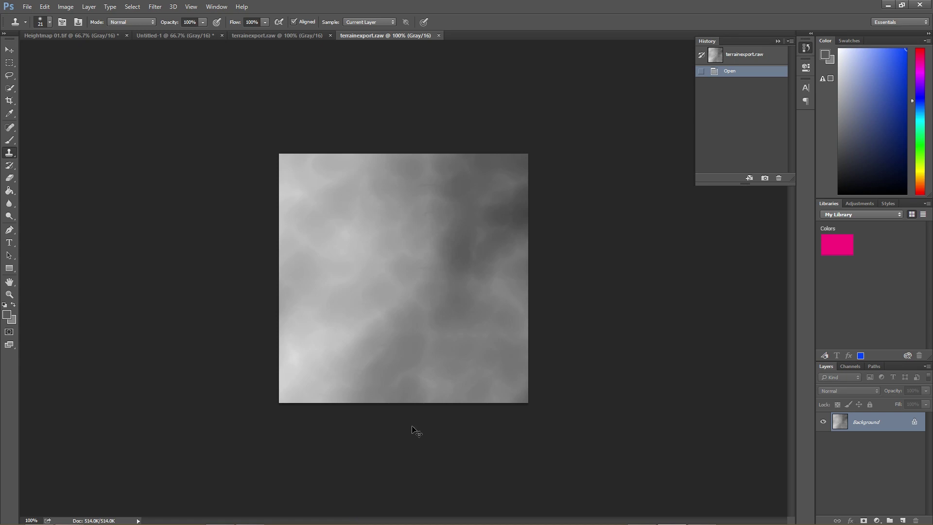
- Save the heightmap image as a copy in Photoshop Raw format under the name terrainexport in the Heightmaps folder
key(ctrl+shift+s)
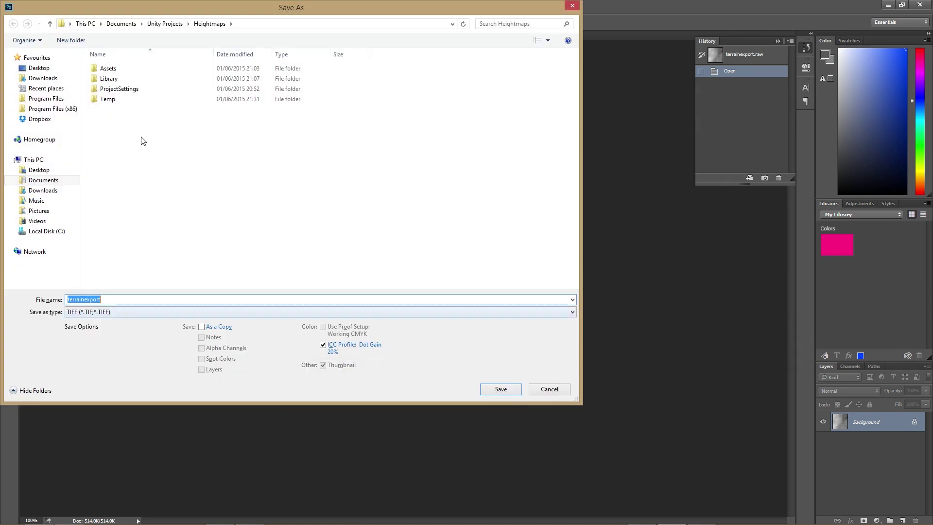
click(164, 314)
click(152, 381)
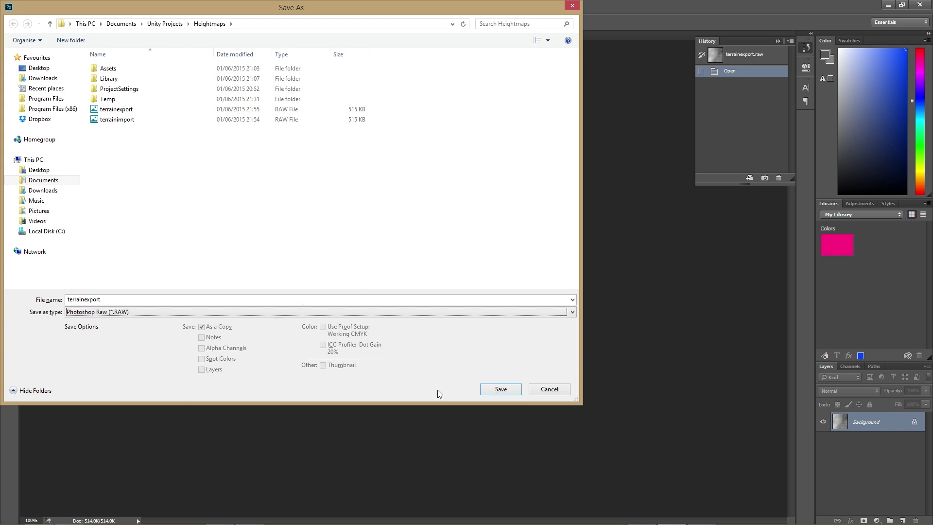
click(501, 389)
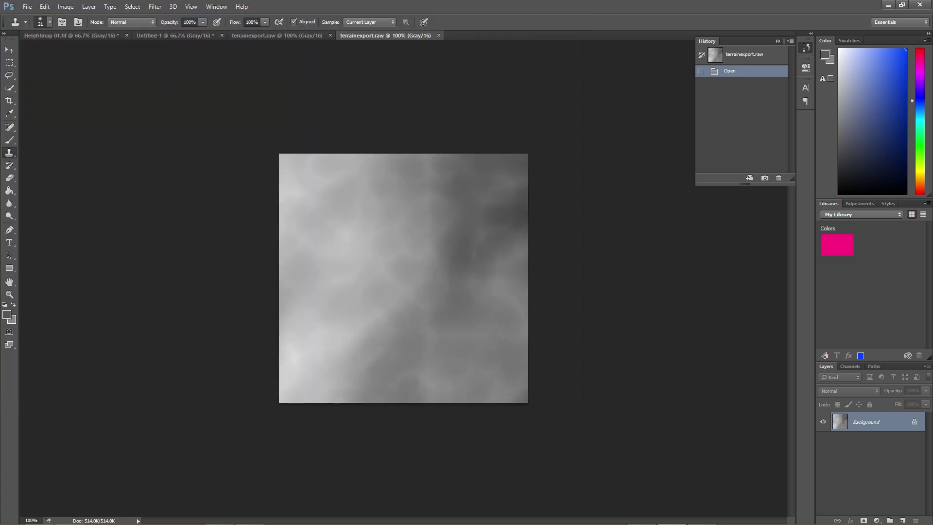